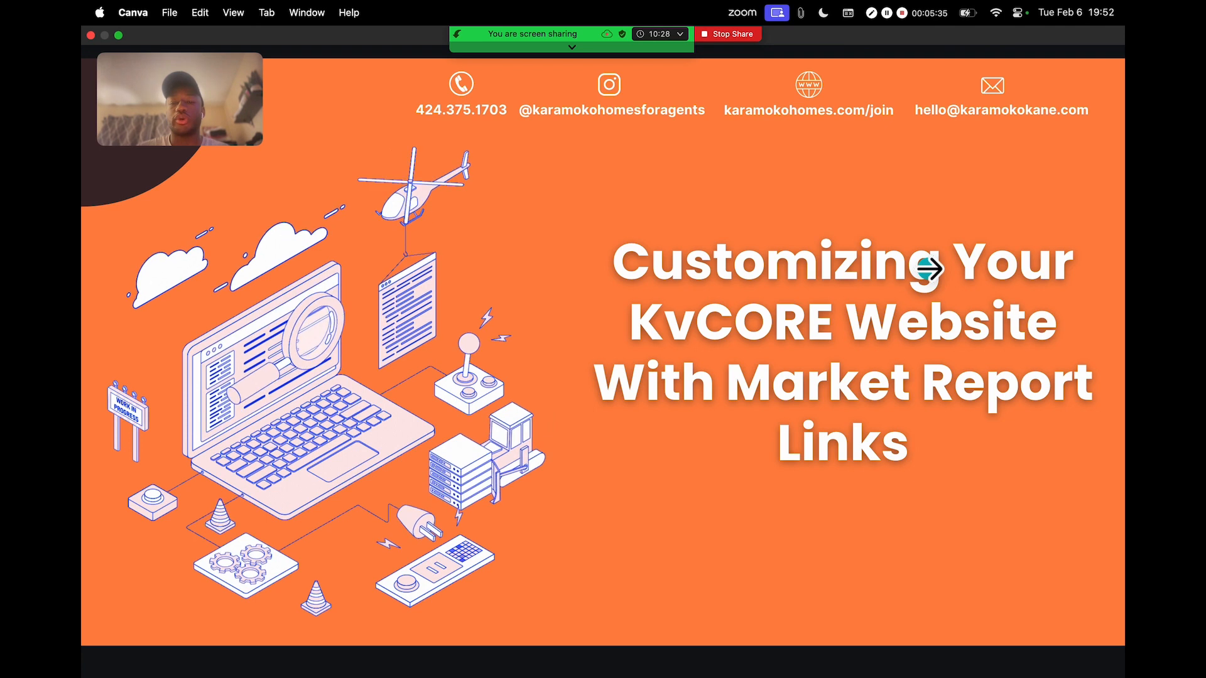
Step: Advance the Canva deck to slide 8, 'Spruce Up Your Website With Market Report Links!'
{"action": "left_click", "coordinate": [1079, 314]}
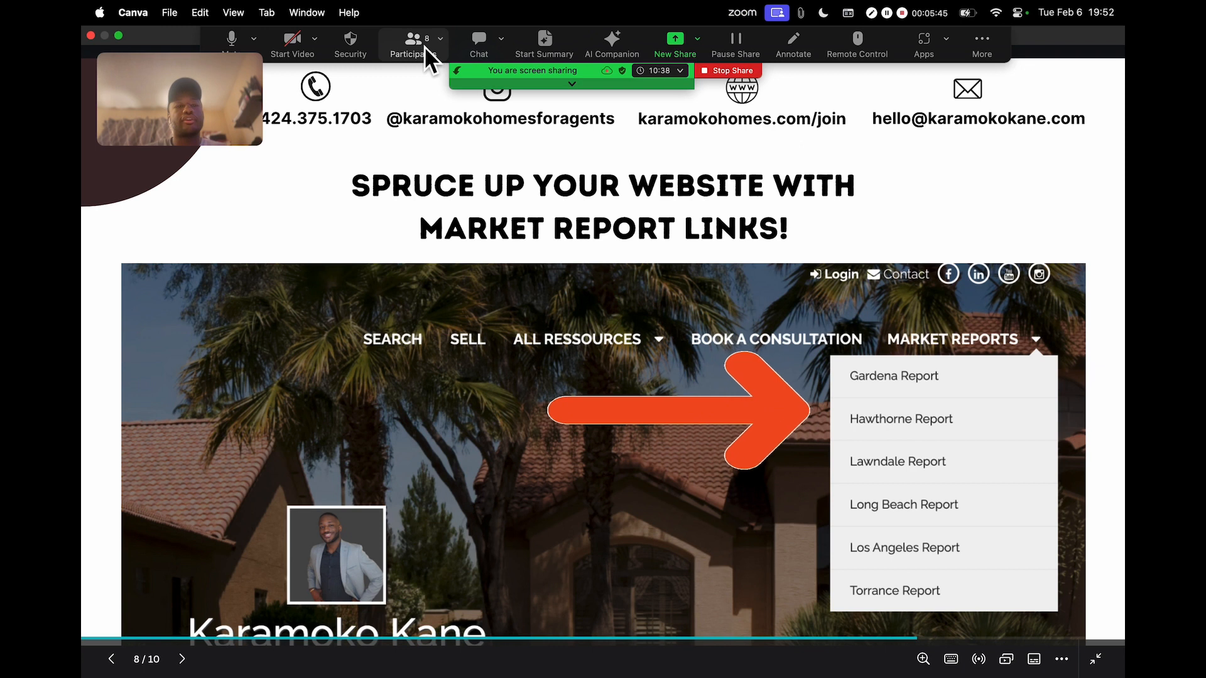
{"action": "left_click", "coordinate": [416, 47]}
{"action": "scroll", "coordinate": [583, 314], "scroll_direction": "down", "scroll_amount": 2}
{"action": "scroll", "coordinate": [583, 314], "scroll_direction": "up", "scroll_amount": 2}
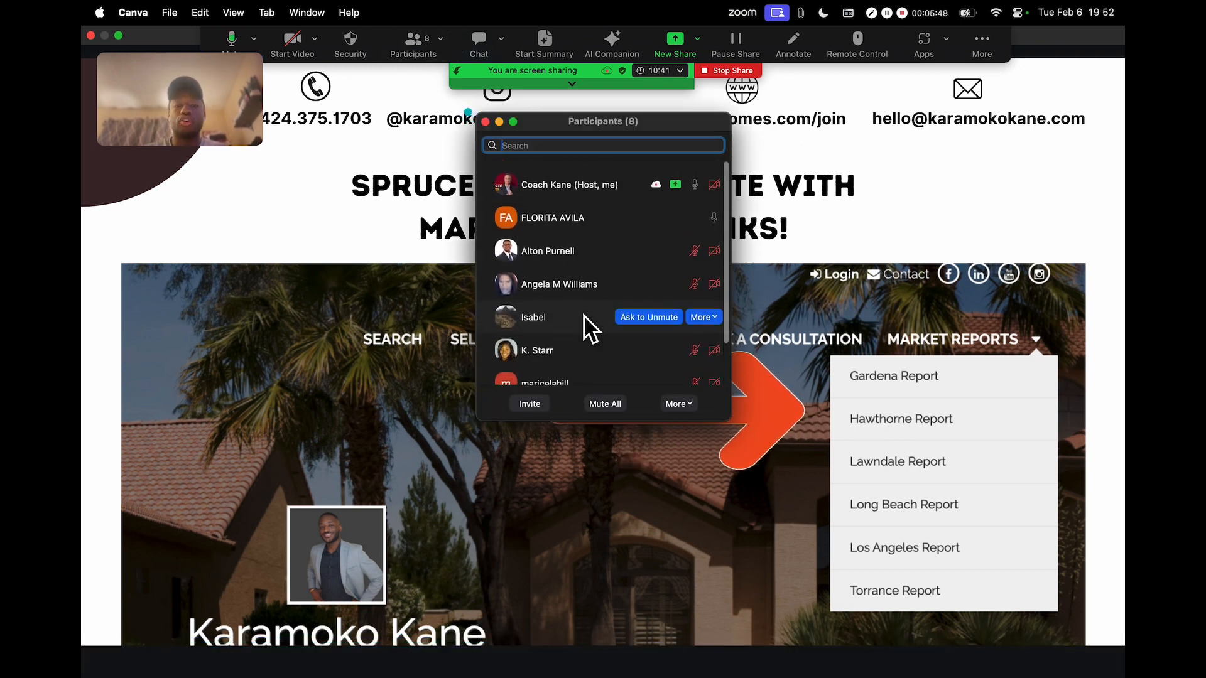
{"action": "left_click", "coordinate": [487, 122]}
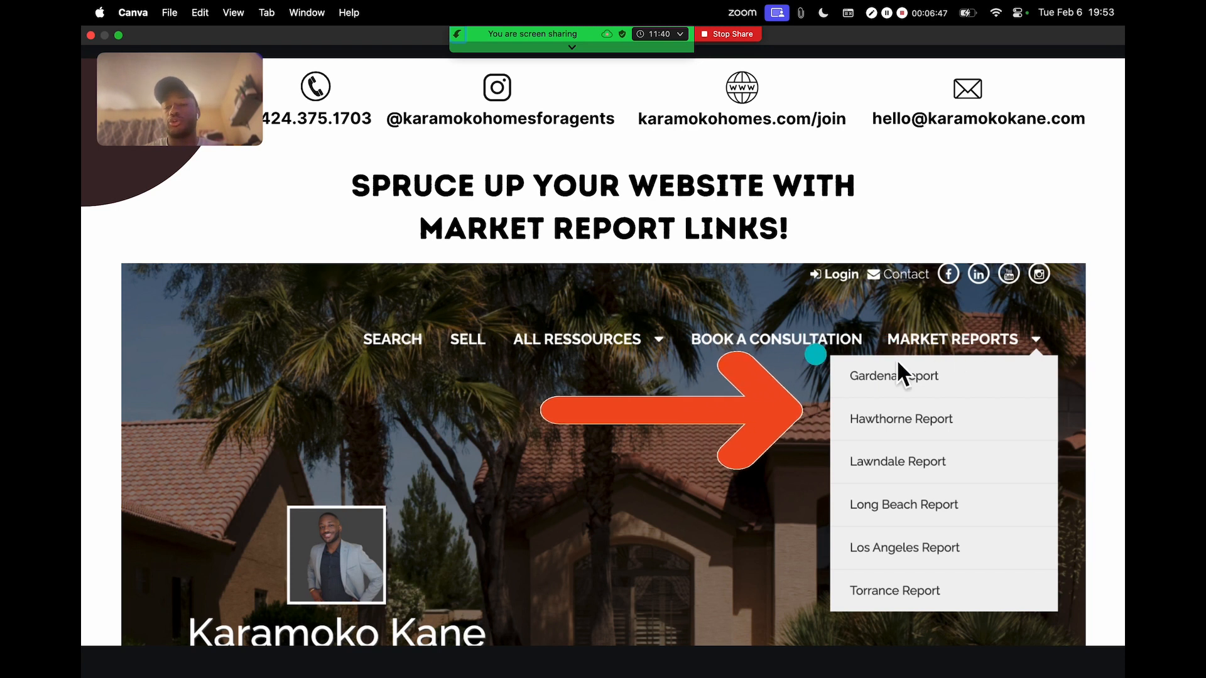
{"action": "scroll", "coordinate": [991, 354], "scroll_direction": "up", "scroll_amount": 5}
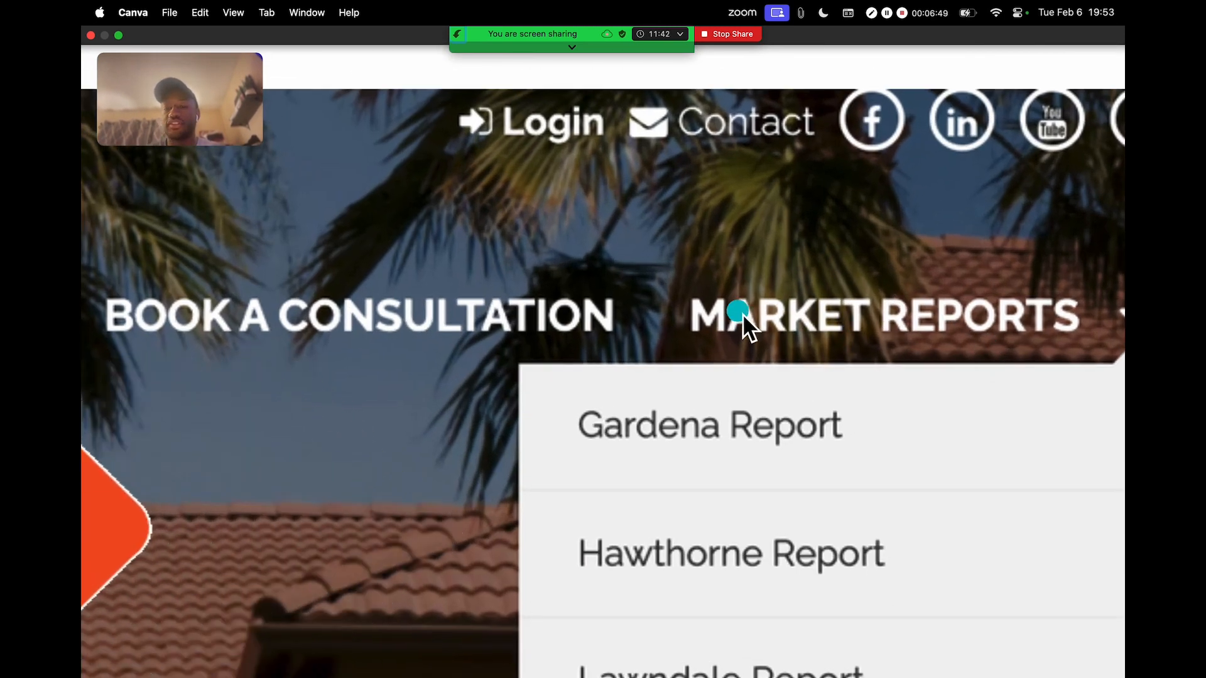
{"action": "scroll", "coordinate": [742, 314], "scroll_direction": "right", "scroll_amount": 1}
{"action": "scroll", "coordinate": [868, 313], "scroll_direction": "down", "scroll_amount": 5}
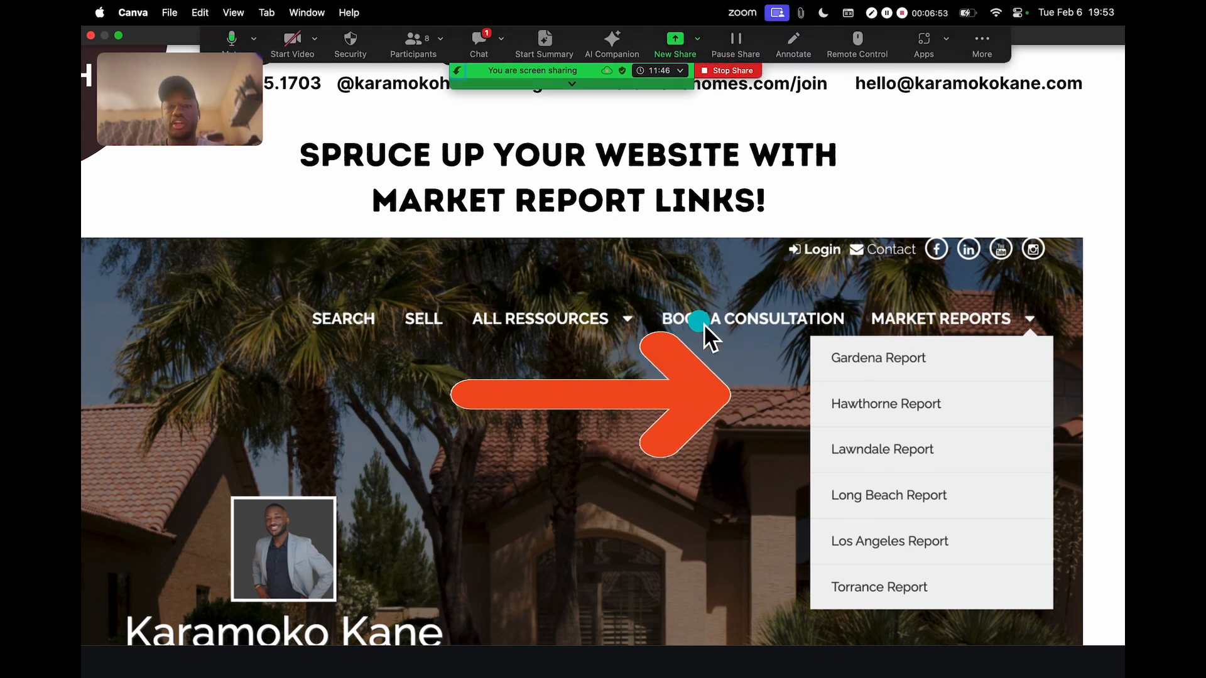
{"action": "scroll", "coordinate": [704, 323], "scroll_direction": "up", "scroll_amount": 5}
{"action": "scroll", "coordinate": [823, 328], "scroll_direction": "right", "scroll_amount": 1}
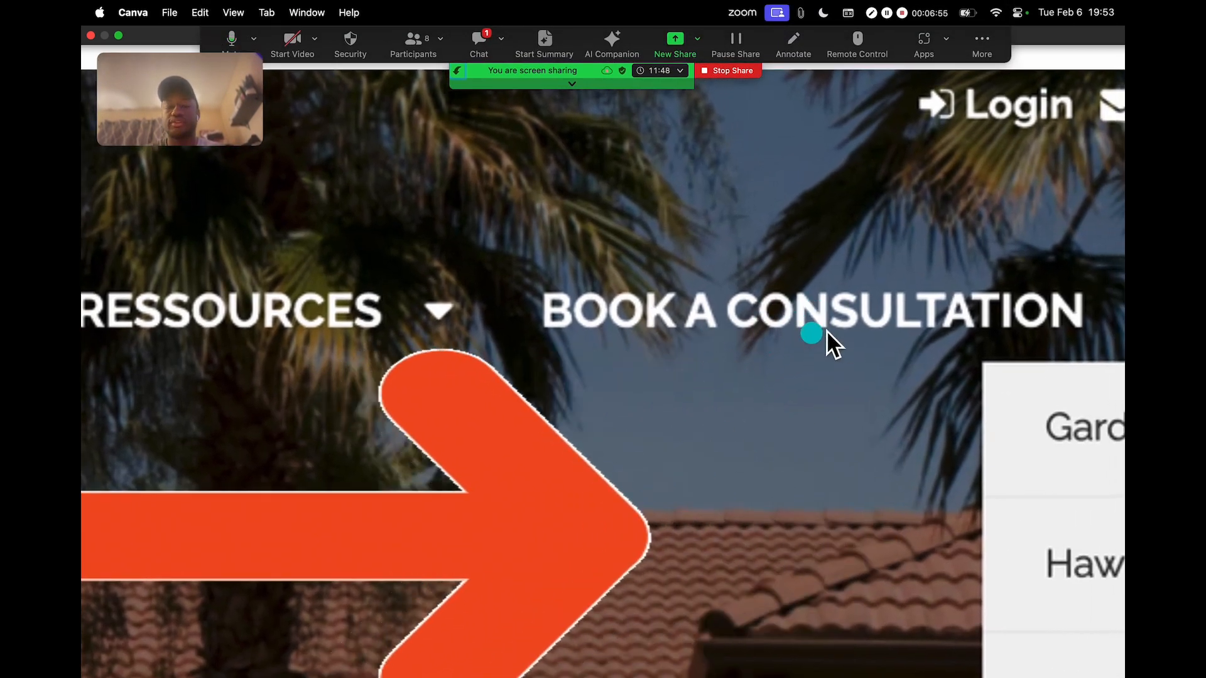
{"action": "scroll", "coordinate": [789, 334], "scroll_direction": "down", "scroll_amount": 5}
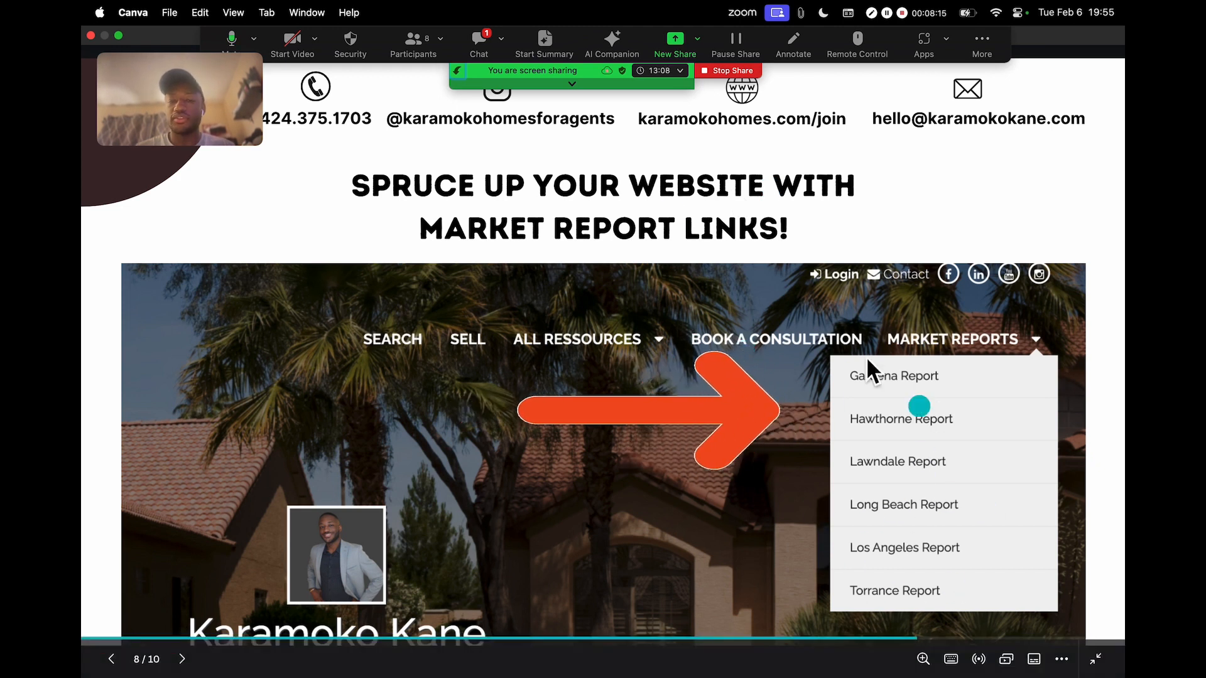
{"action": "left_click", "coordinate": [471, 47]}
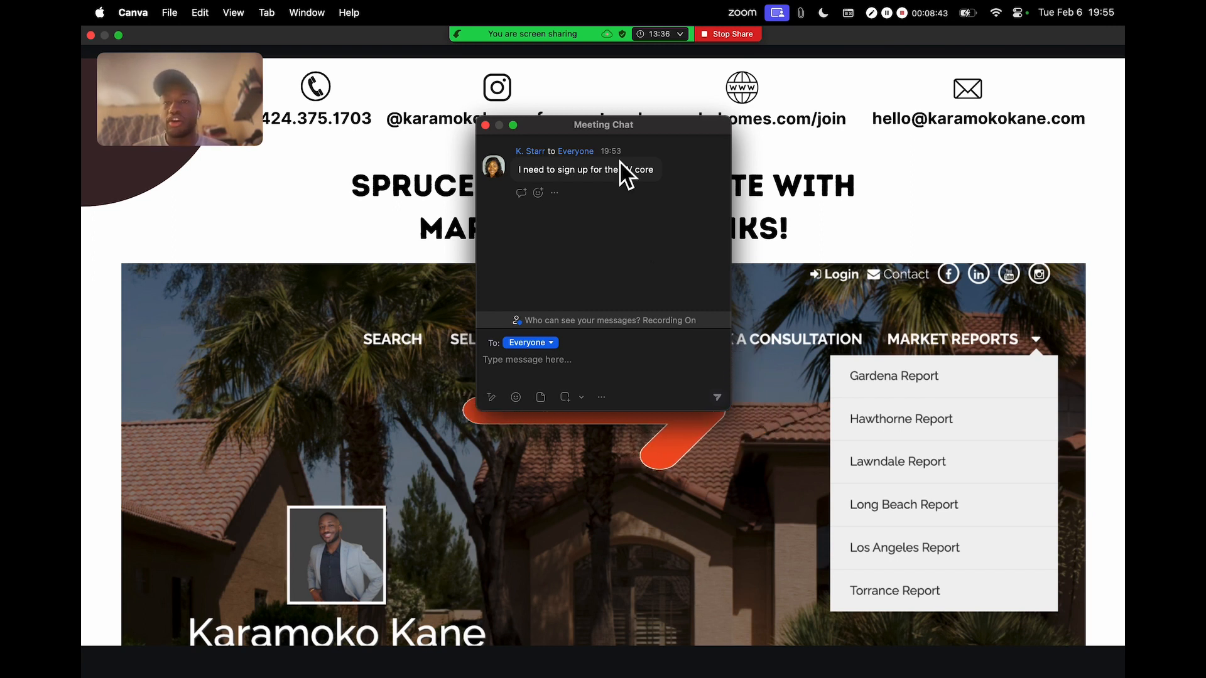
{"action": "left_click_drag", "start_coordinate": [566, 132], "coordinate": [566, 211]}
{"action": "left_click_drag", "start_coordinate": [218, 115], "coordinate": [165, 108]}
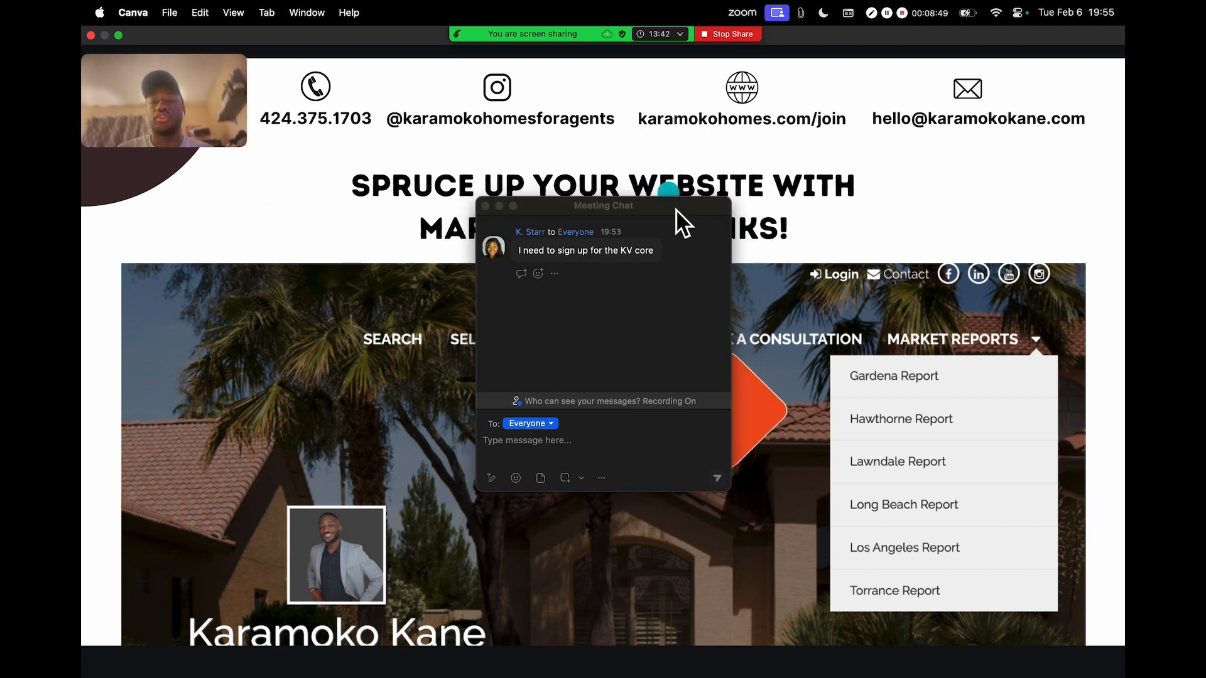
{"action": "left_click_drag", "start_coordinate": [676, 209], "coordinate": [656, 209]}
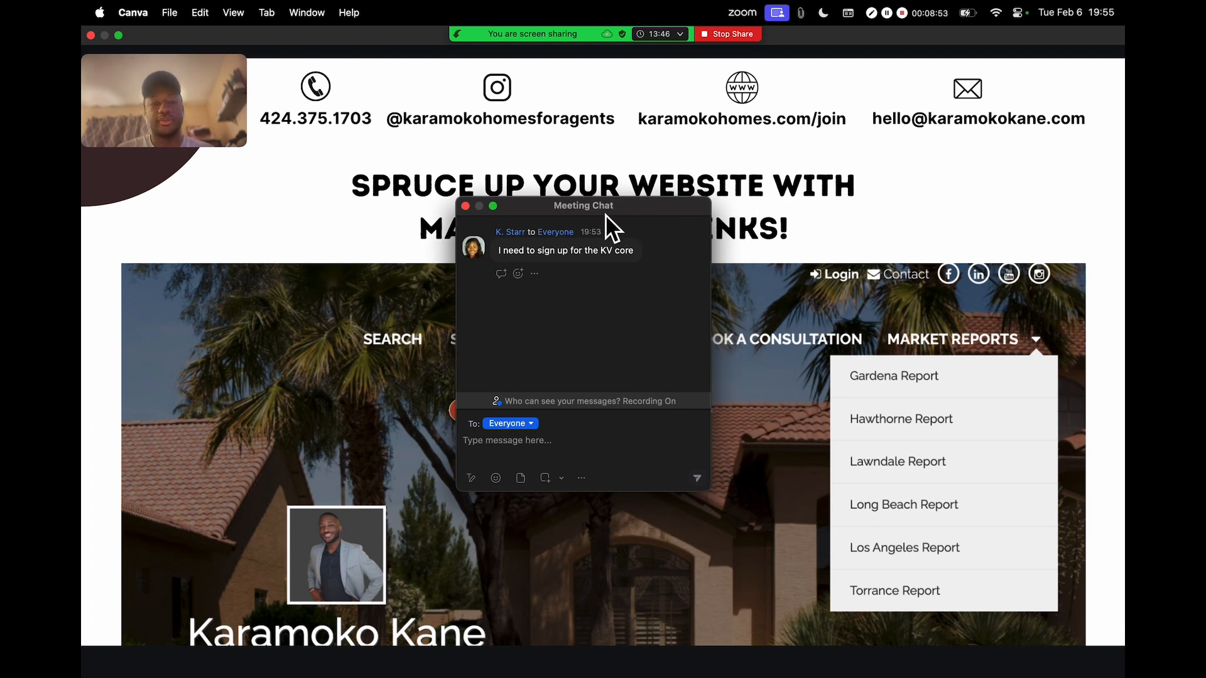
{"action": "left_click_drag", "start_coordinate": [579, 213], "coordinate": [670, 209]}
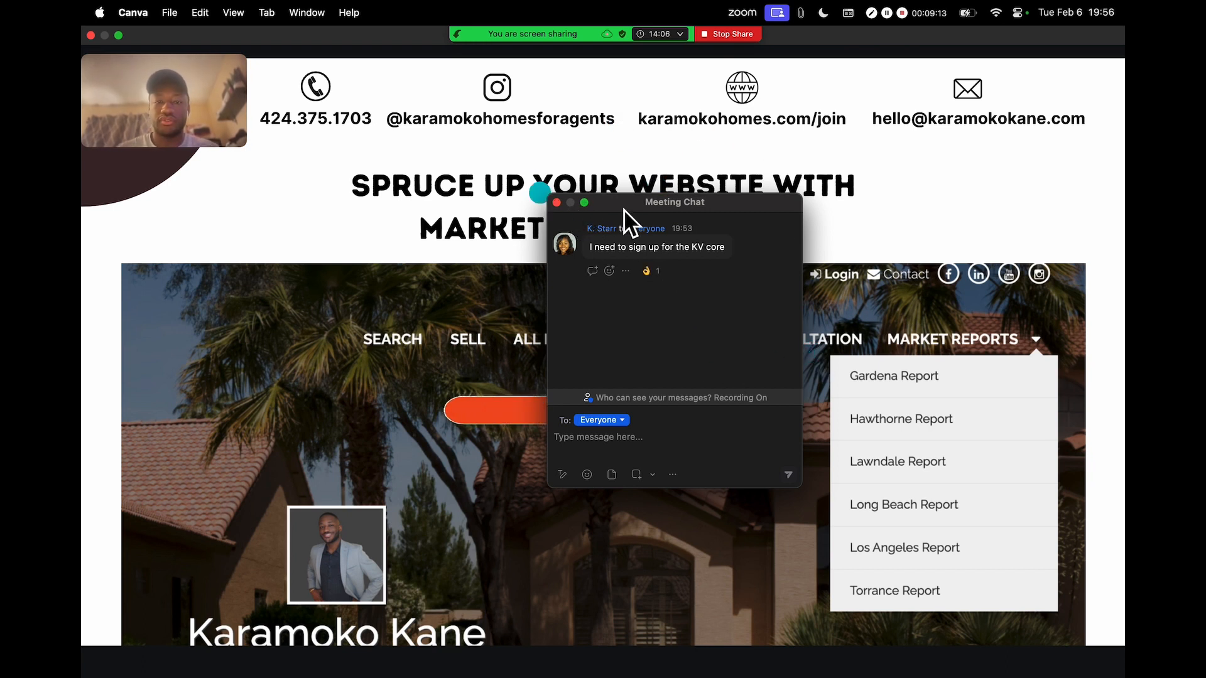
{"action": "left_click_drag", "start_coordinate": [611, 209], "coordinate": [545, 205]}
{"action": "left_click", "coordinate": [455, 204]}
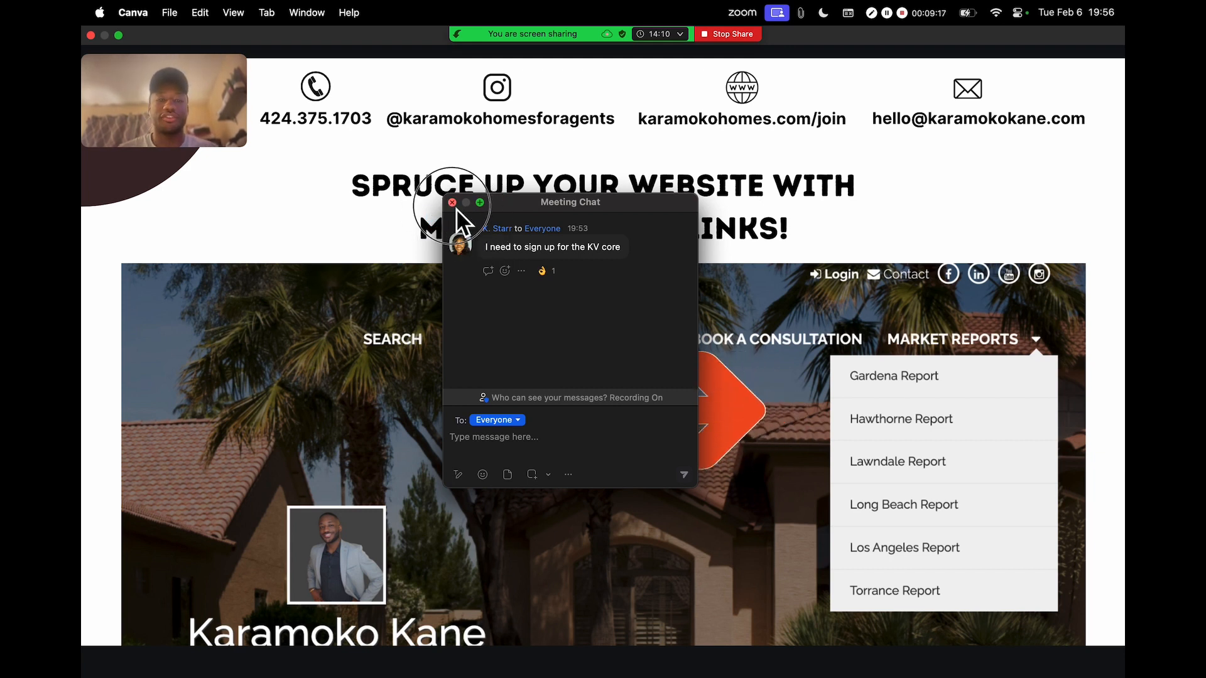
{"action": "left_click", "coordinate": [454, 206]}
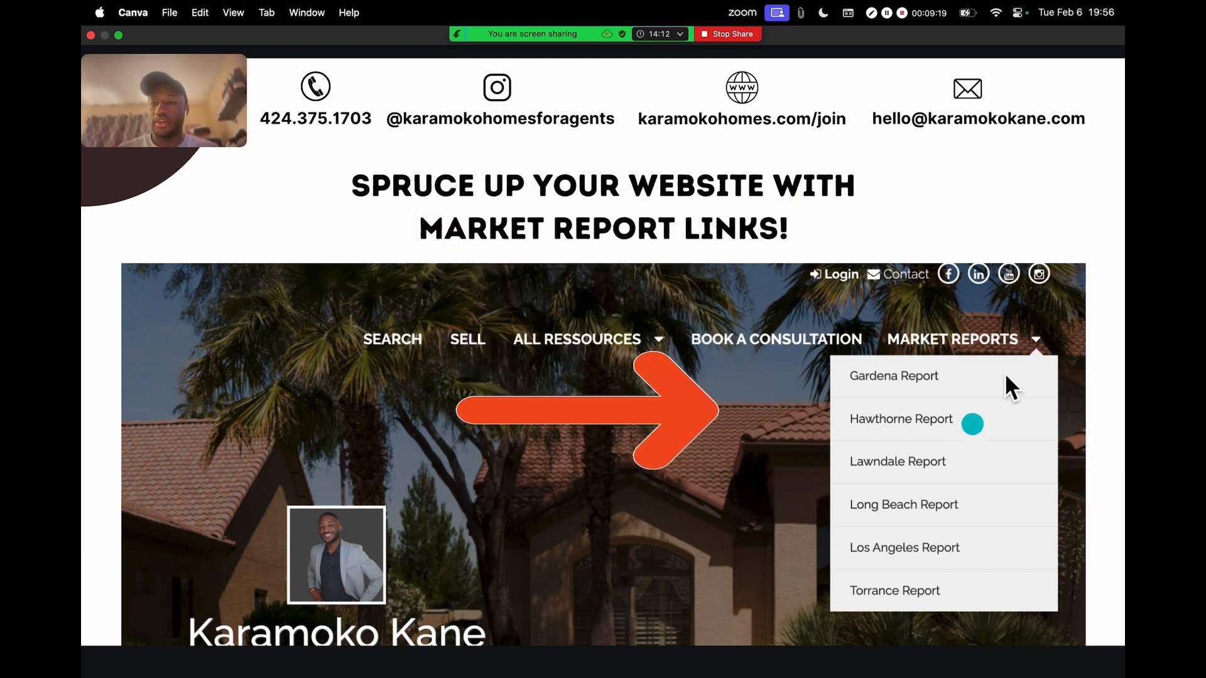
{"action": "mouse_move", "coordinate": [552, 38]}
{"action": "left_click", "coordinate": [428, 48]}
{"action": "left_click", "coordinate": [428, 46]}
{"action": "left_click", "coordinate": [476, 45]}
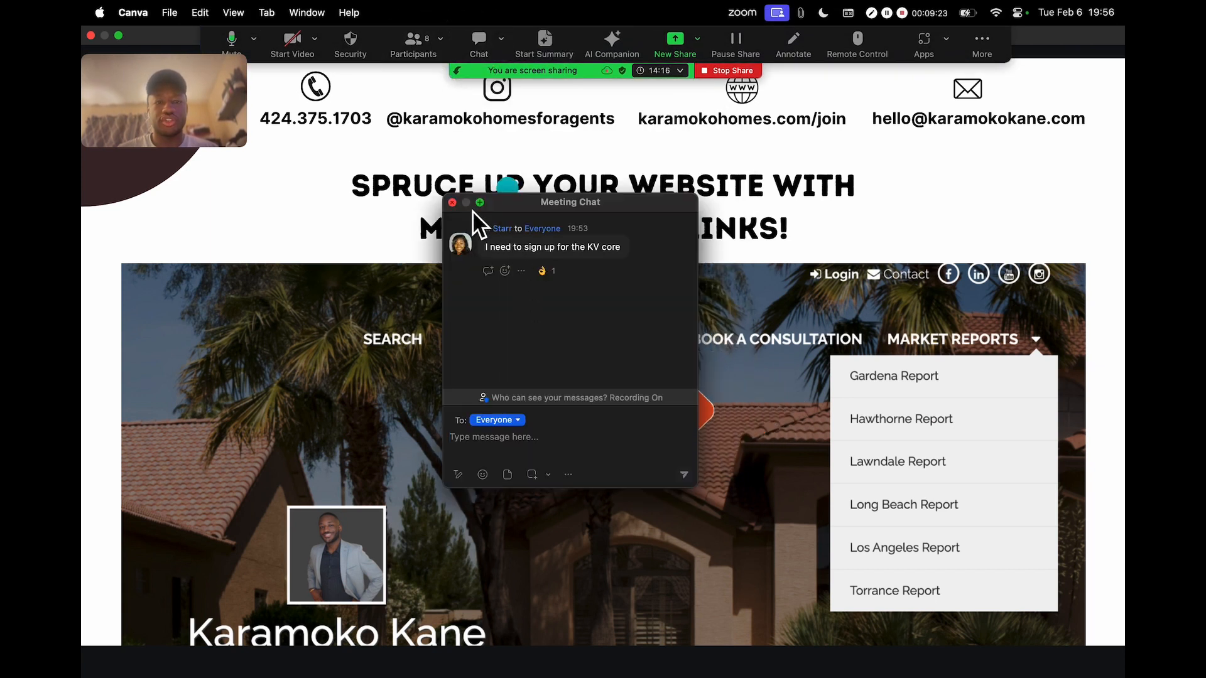
{"action": "left_click", "coordinate": [454, 203]}
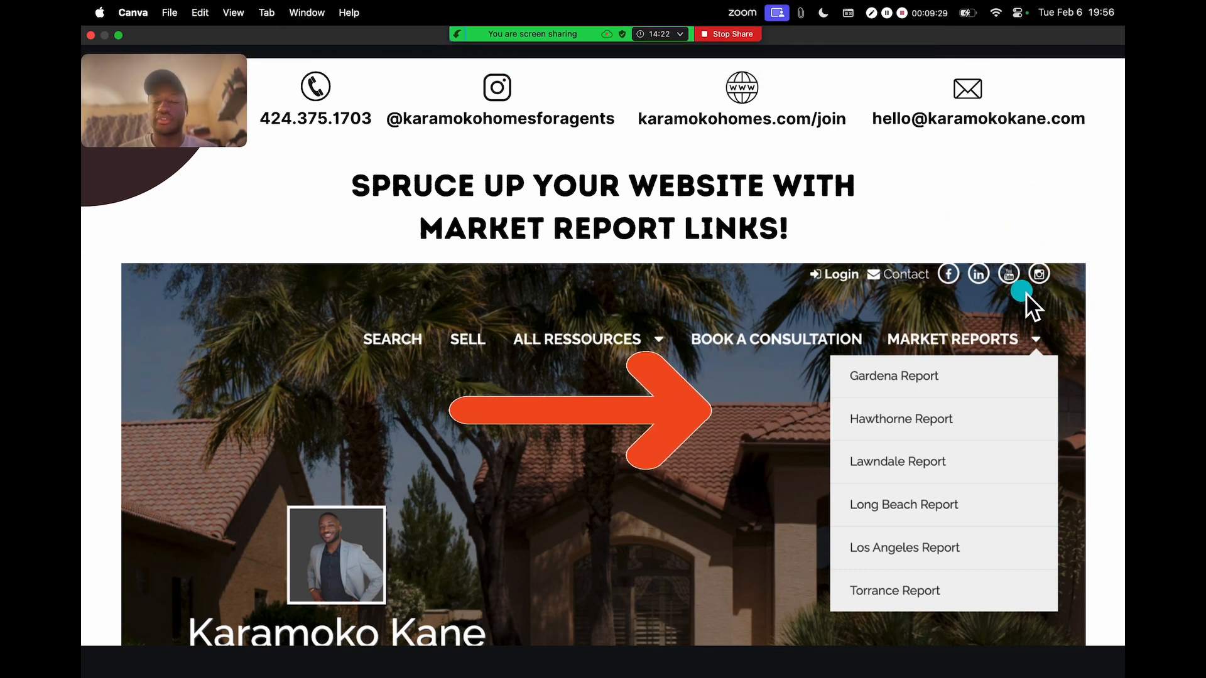
{"action": "scroll", "coordinate": [927, 488], "scroll_direction": "up", "scroll_amount": 5}
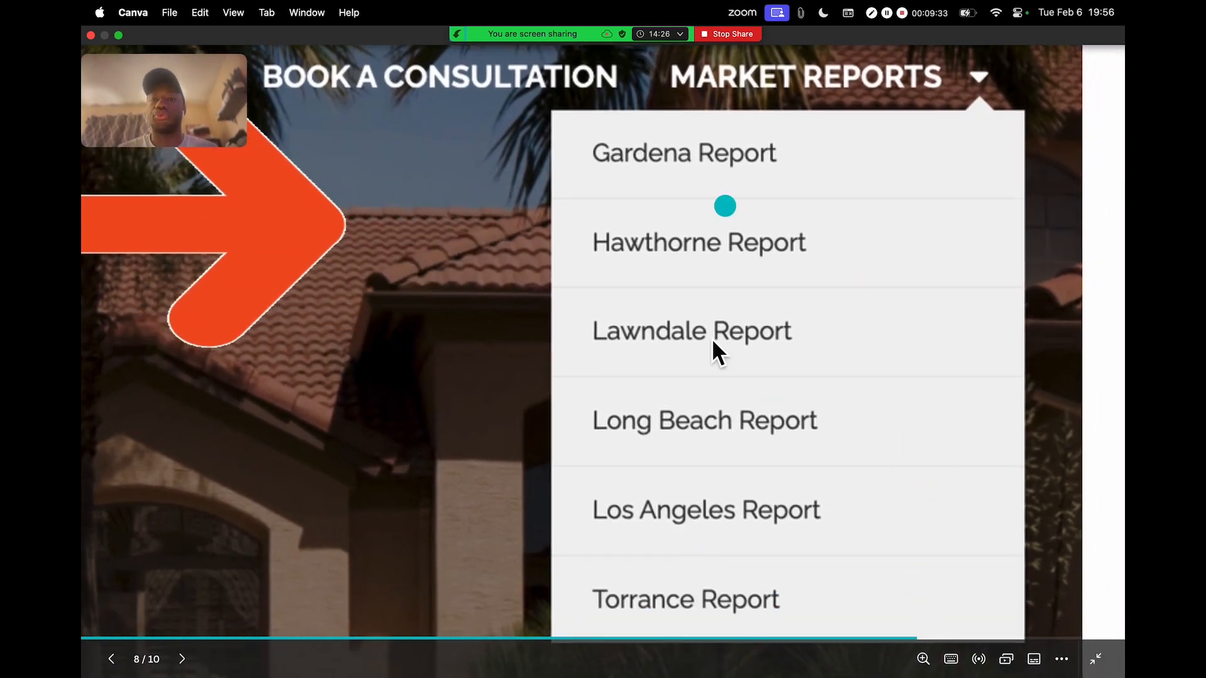
{"action": "scroll", "coordinate": [760, 350], "scroll_direction": "down", "scroll_amount": 5}
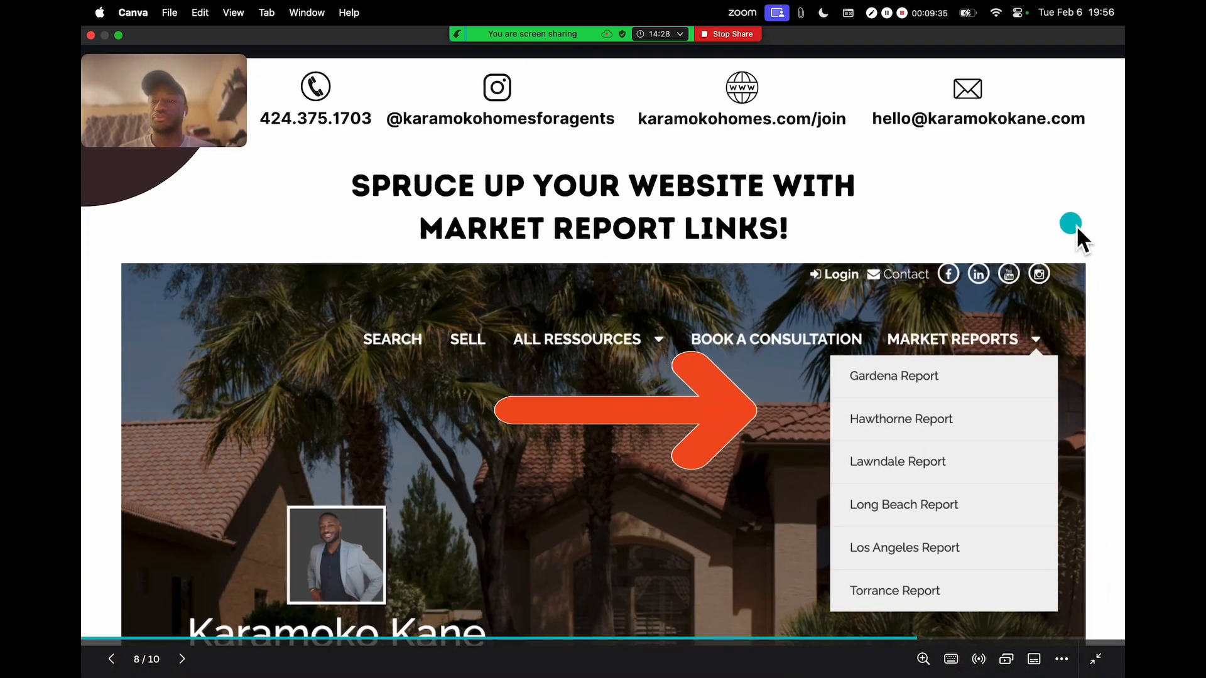
Step: Stop the deck on the Difficulty Level gauge slide, then switch to kvCORE in Chrome
{"action": "left_click", "coordinate": [771, 259]}
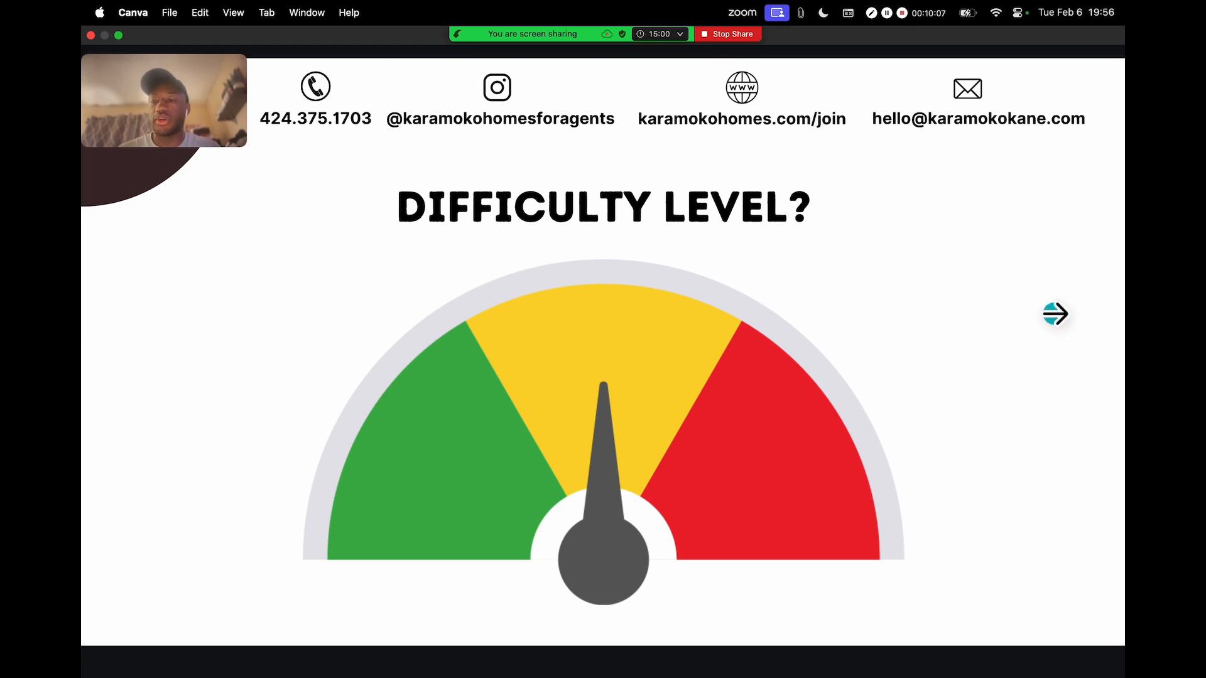
{"action": "left_click", "coordinate": [1050, 313]}
{"action": "left_click", "coordinate": [265, 326]}
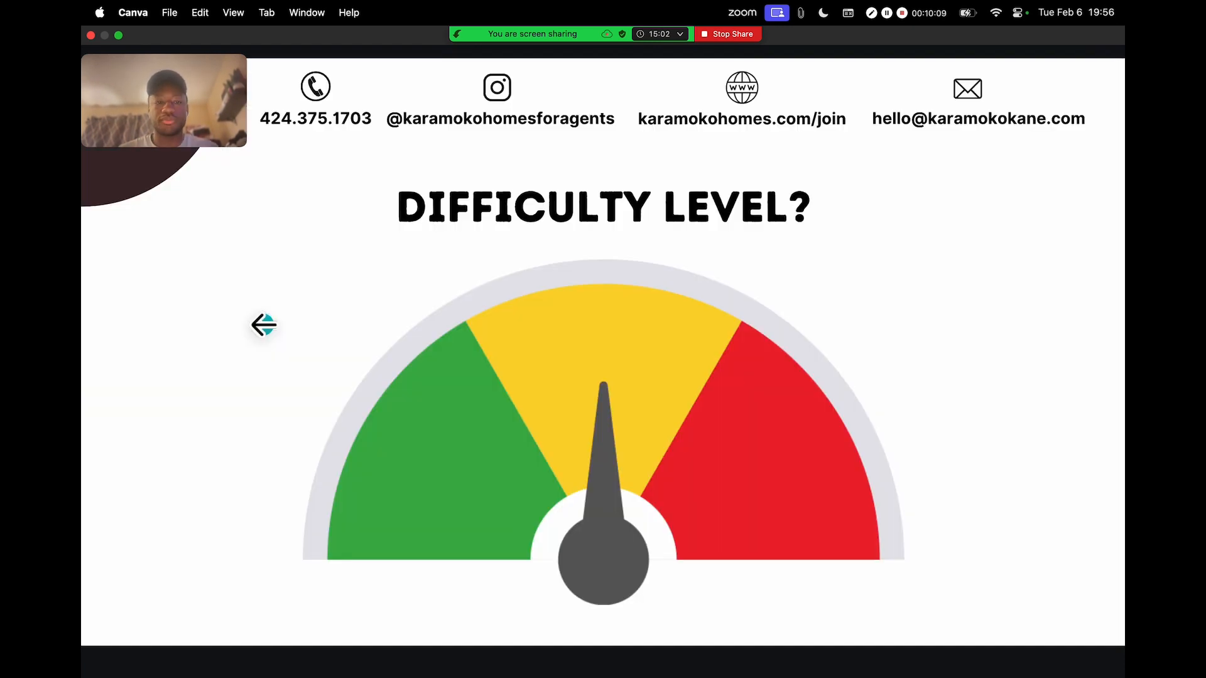
{"action": "key", "text": "ctrl+Left"}
{"action": "left_click_drag", "start_coordinate": [221, 88], "coordinate": [1093, 66]}
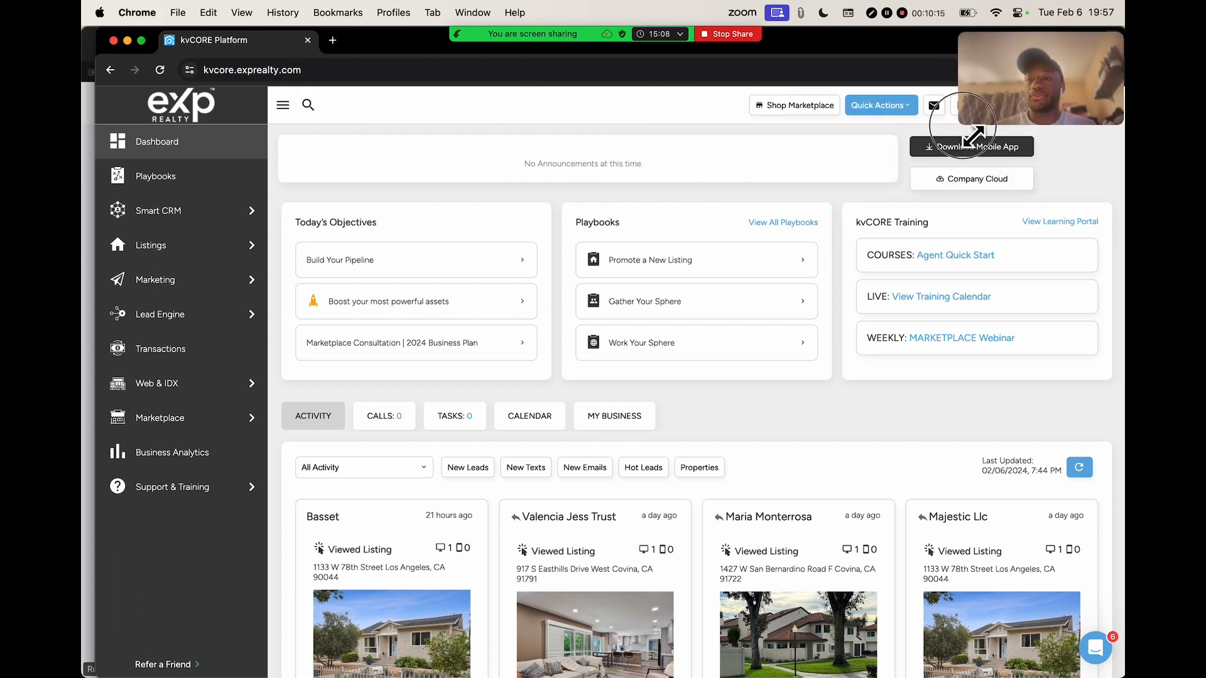
Step: Shrink the webcam preview and move it off the account menu
{"action": "left_click_drag", "start_coordinate": [973, 135], "coordinate": [995, 107]}
{"action": "left_click_drag", "start_coordinate": [1061, 62], "coordinate": [1060, 86]}
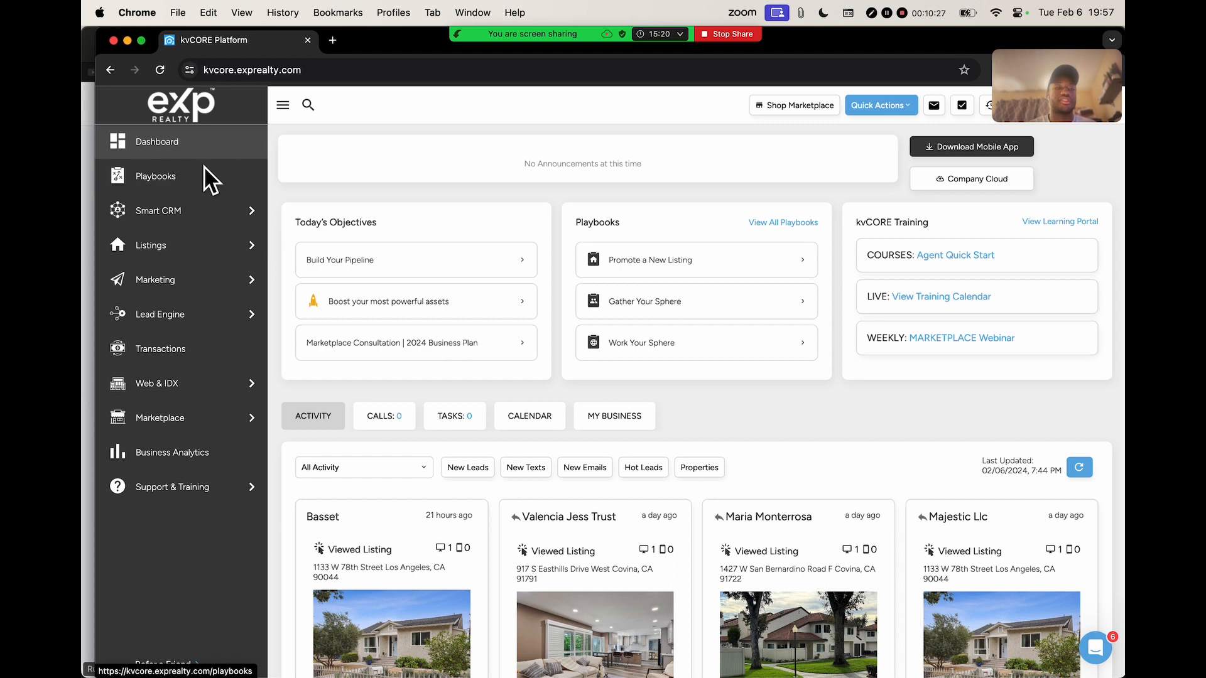
{"action": "left_click_drag", "start_coordinate": [1028, 80], "coordinate": [715, 282]}
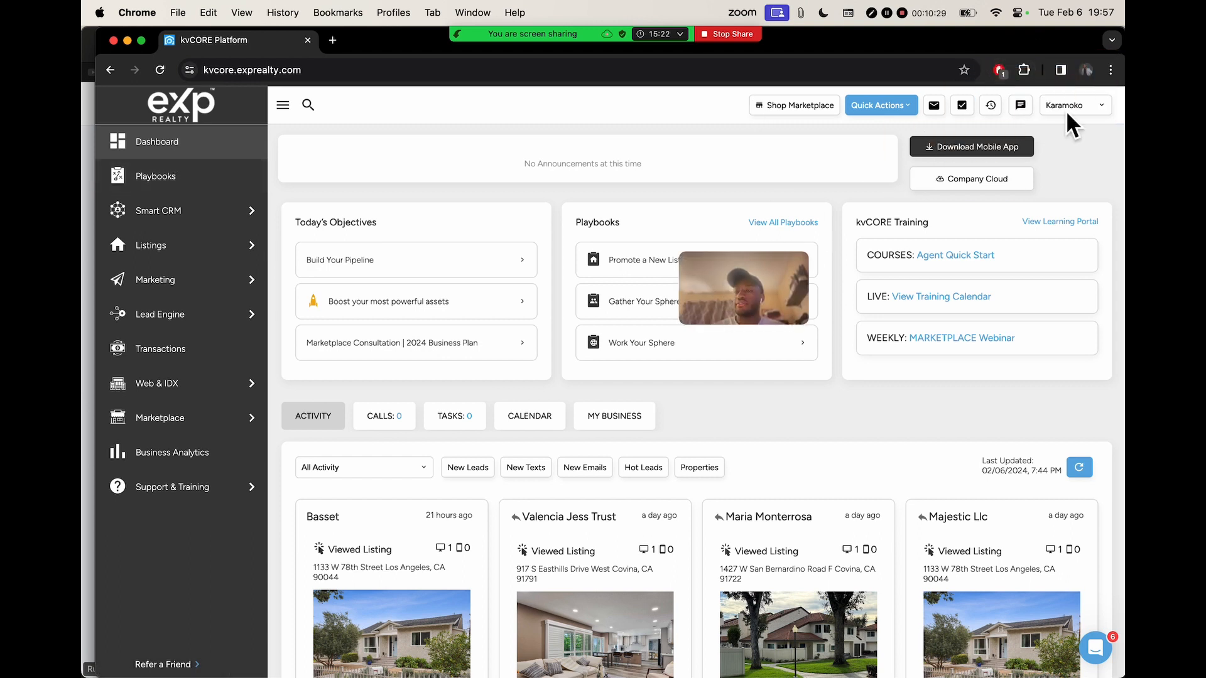
Step: Zoom the kvCORE dashboard to 125% and make Chrome fill the screen
{"action": "left_click", "coordinate": [1110, 71]}
{"action": "left_click", "coordinate": [1071, 327]}
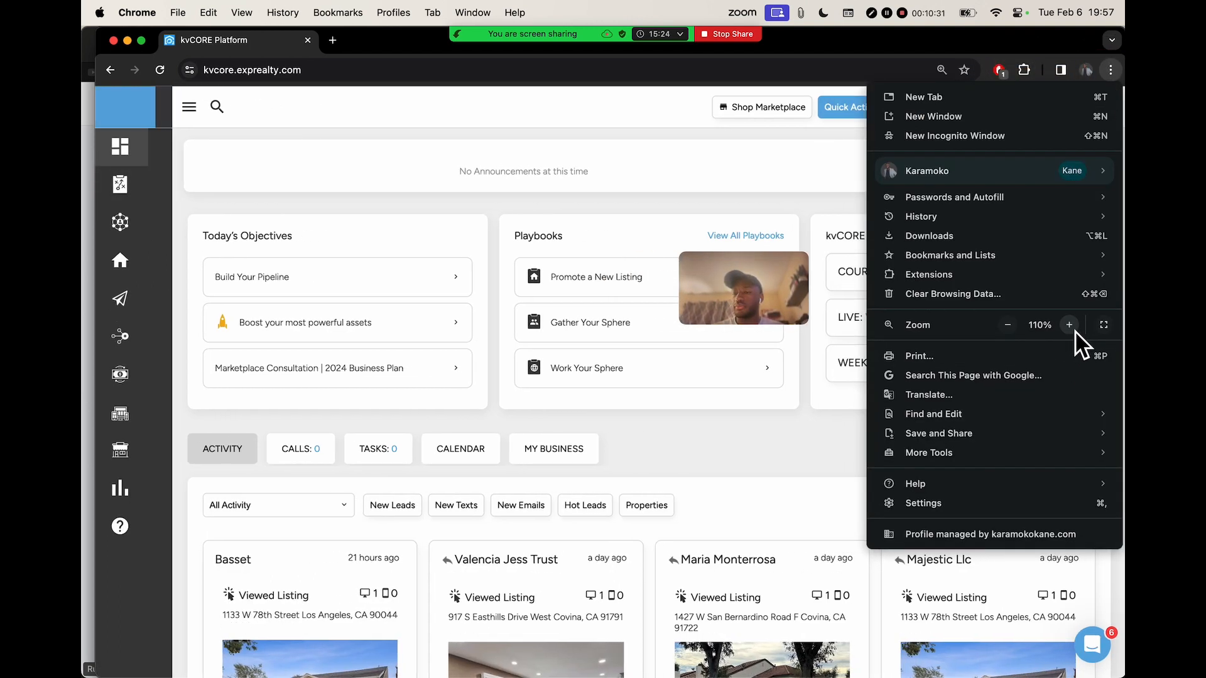
{"action": "left_click", "coordinate": [1074, 331]}
{"action": "left_click", "coordinate": [1112, 75]}
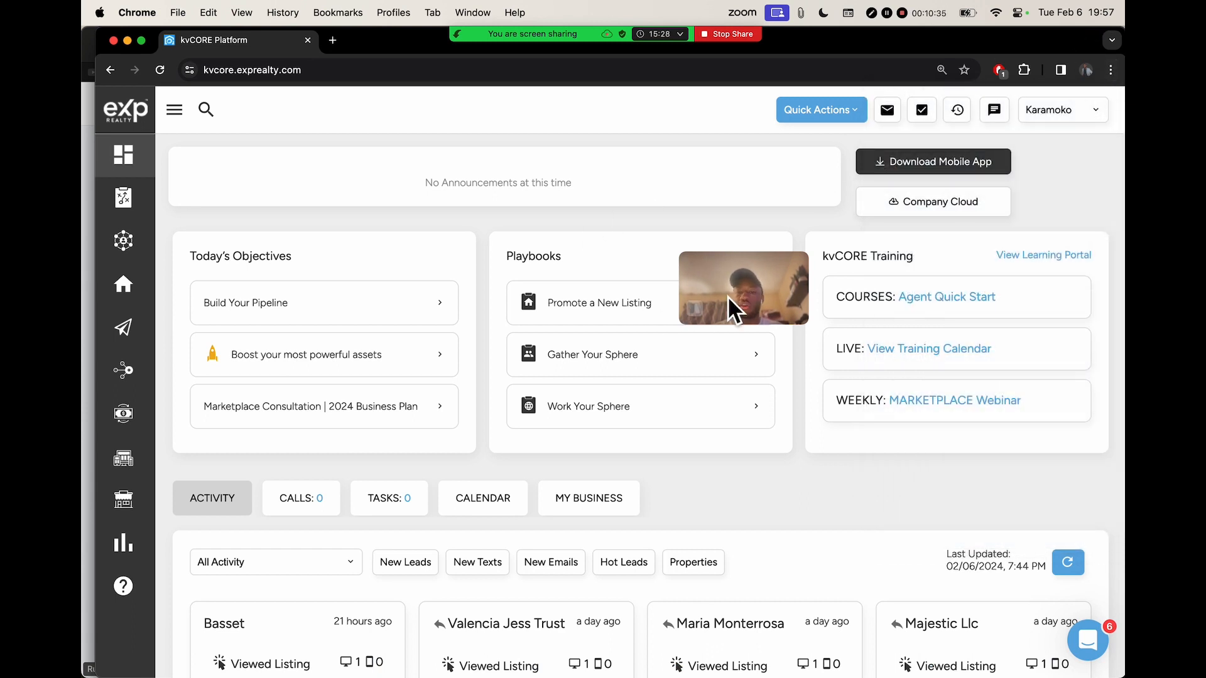
{"action": "left_click_drag", "start_coordinate": [727, 295], "coordinate": [671, 189]}
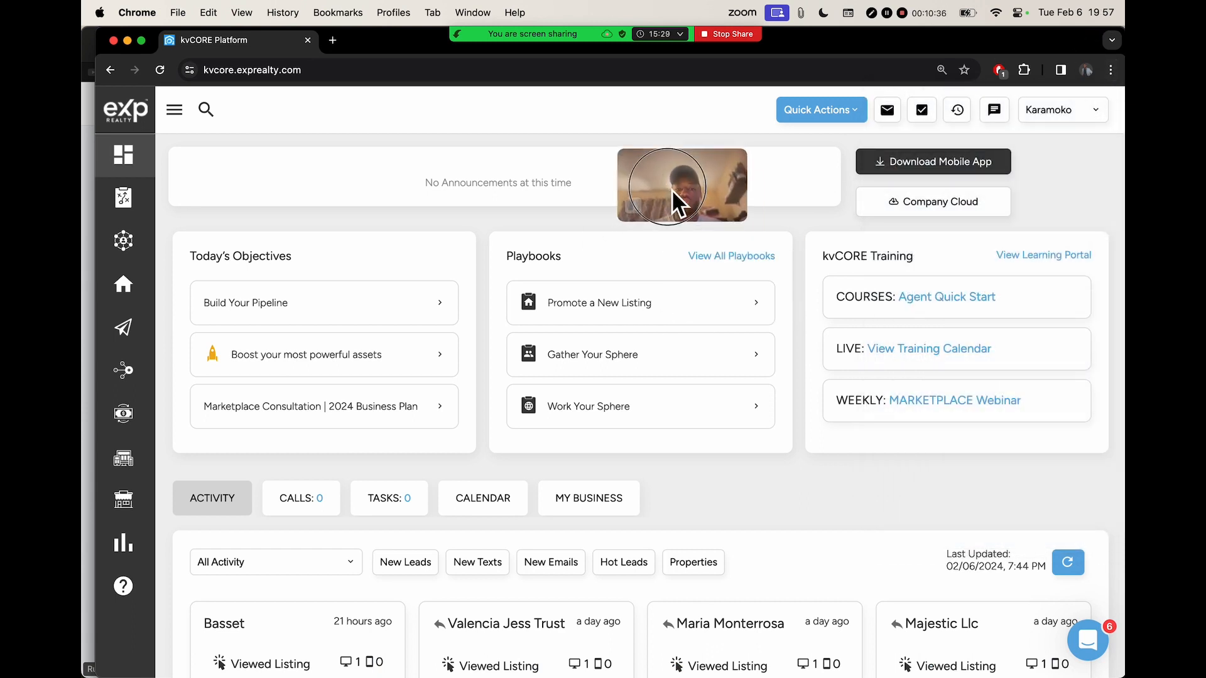
{"action": "left_click", "coordinate": [143, 41]}
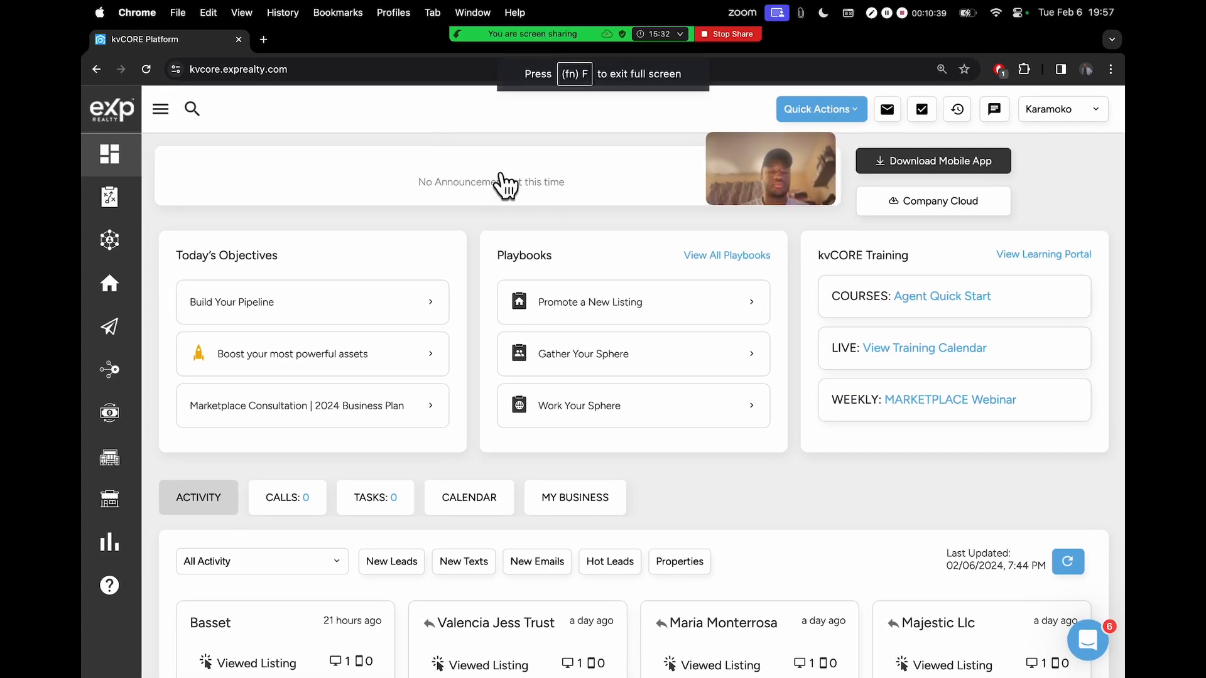
{"action": "key", "text": "XF86AudioRaiseVolume"}
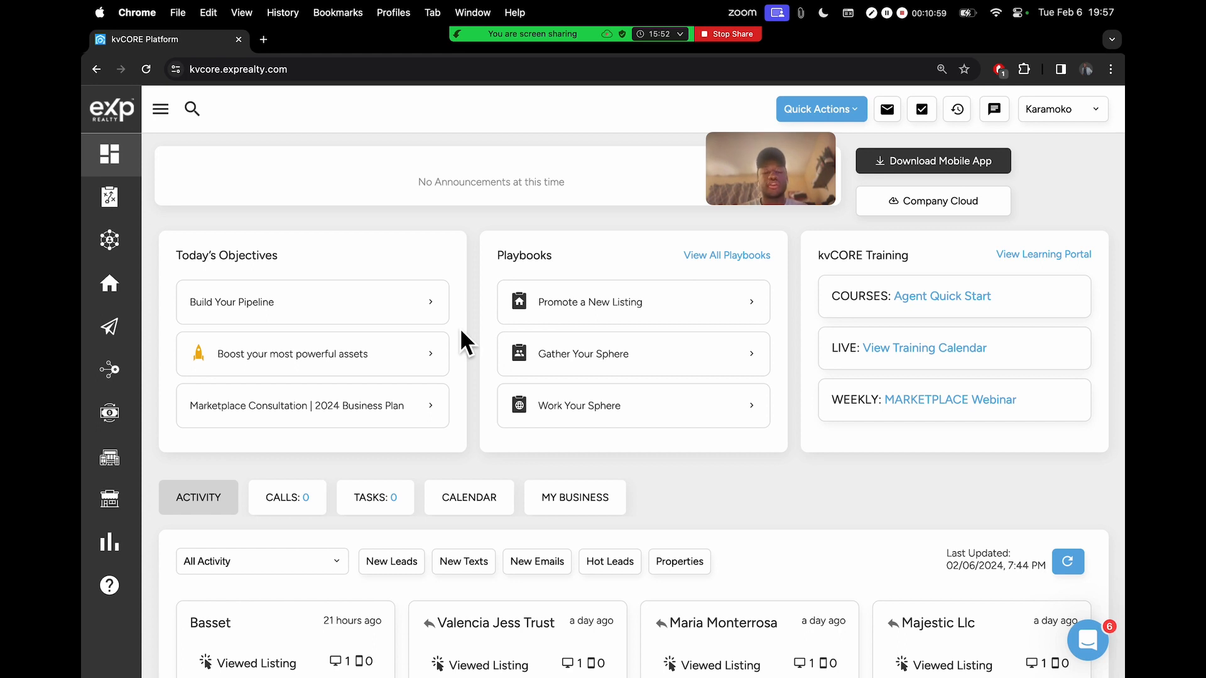
{"action": "scroll", "coordinate": [459, 327], "scroll_direction": "down", "scroll_amount": 6}
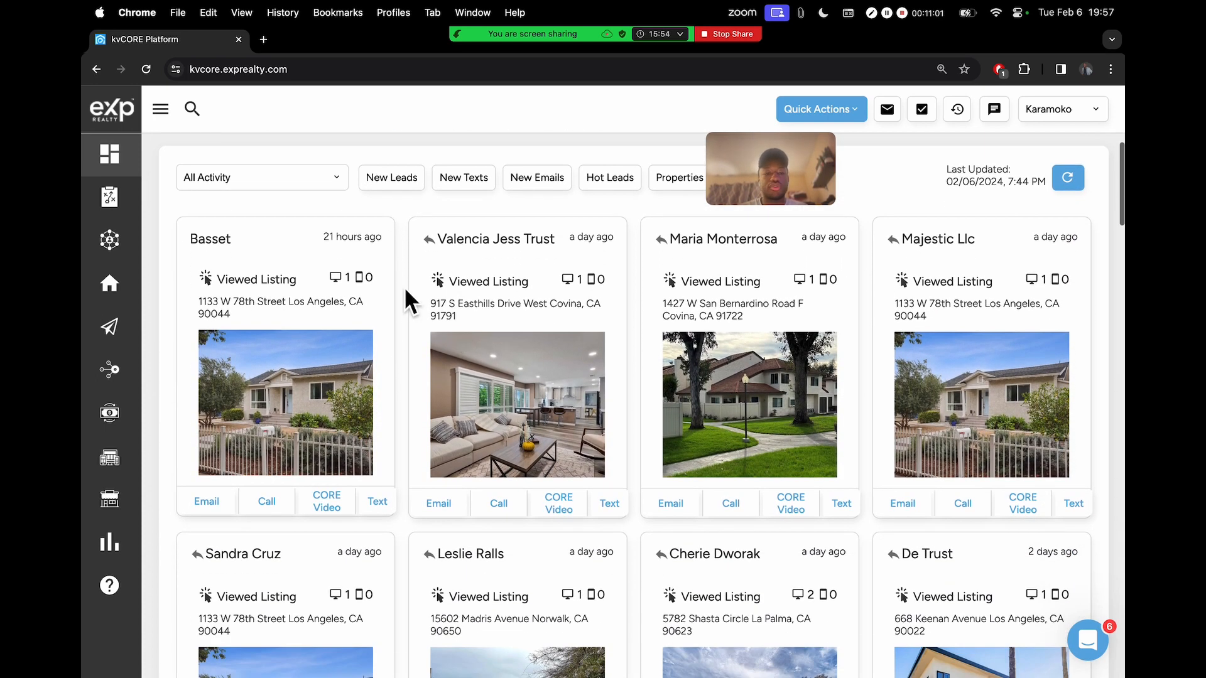
{"action": "scroll", "coordinate": [500, 253], "scroll_direction": "down", "scroll_amount": 1}
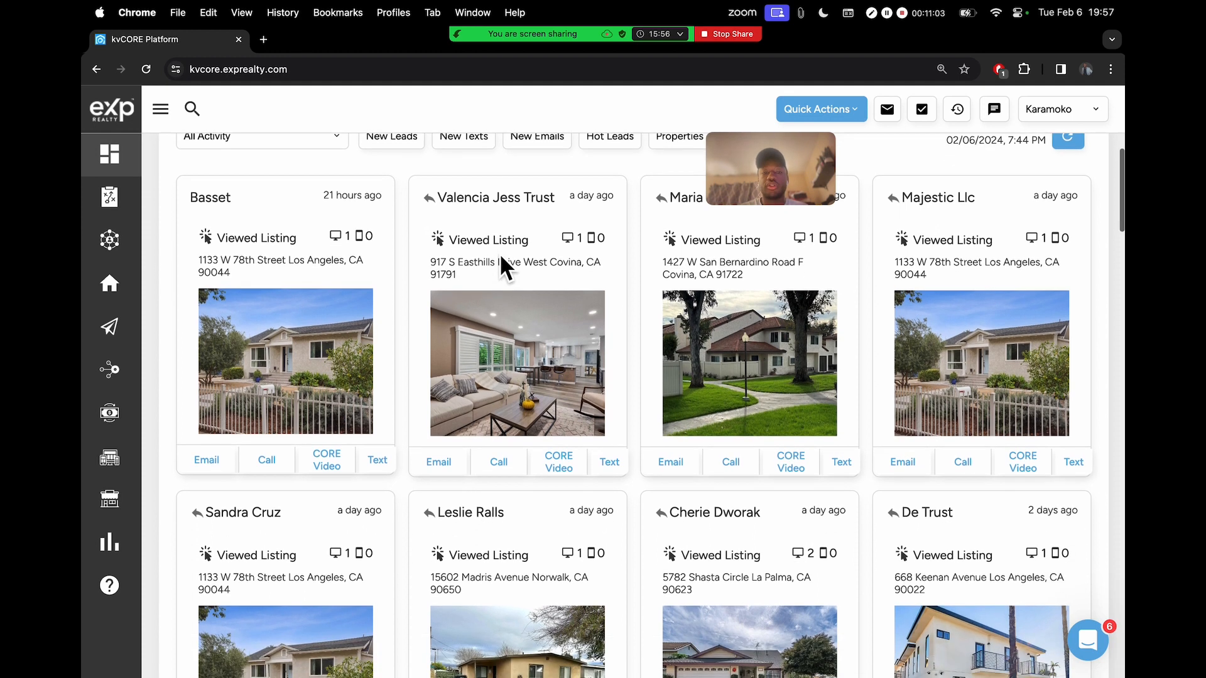
{"action": "left_click_drag", "start_coordinate": [780, 198], "coordinate": [596, 133]}
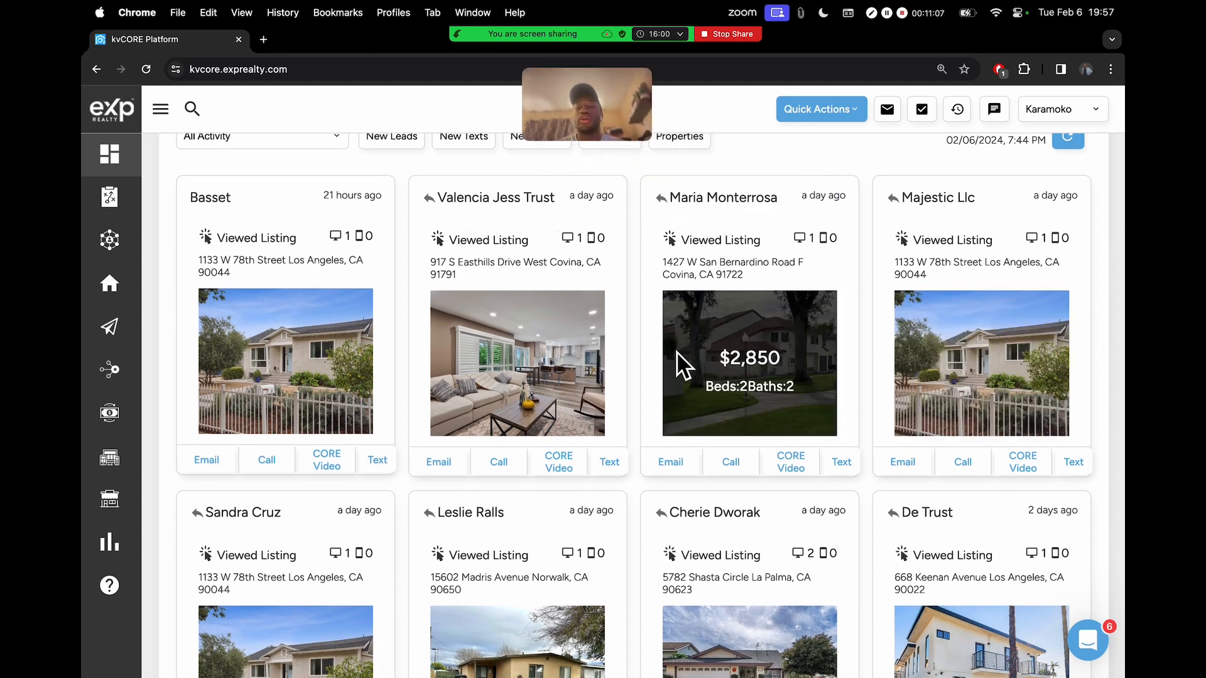
{"action": "scroll", "coordinate": [508, 567], "scroll_direction": "down", "scroll_amount": 3}
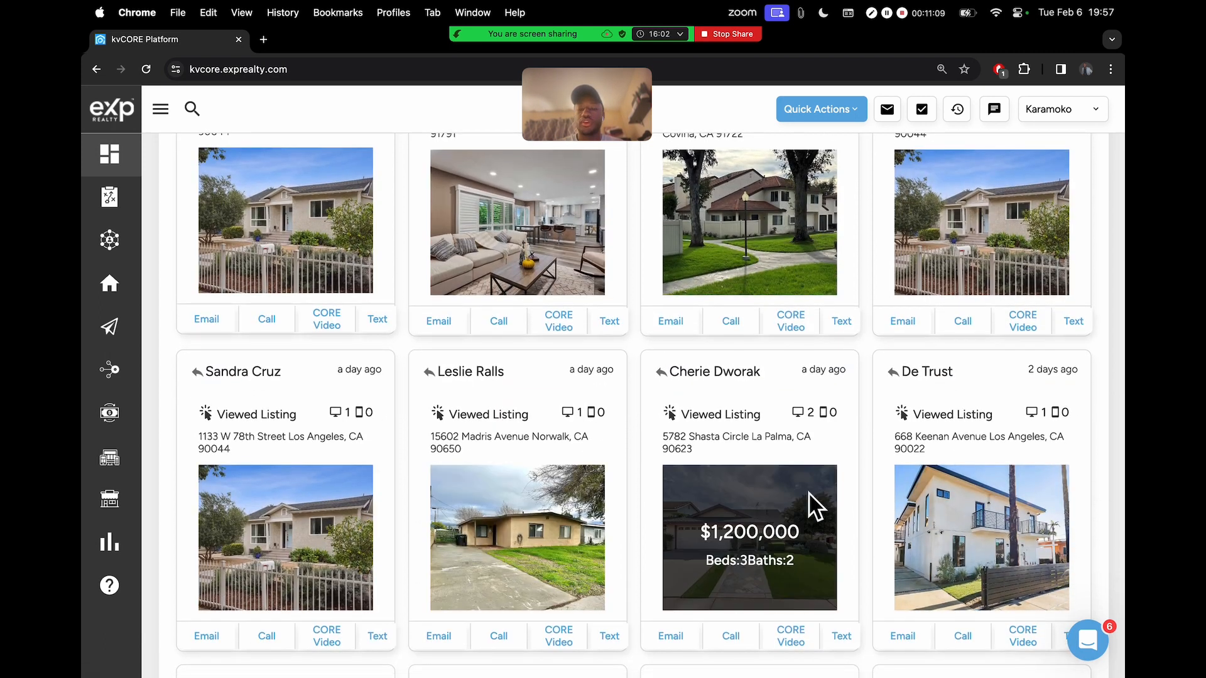
{"action": "scroll", "coordinate": [711, 455], "scroll_direction": "up", "scroll_amount": 3}
{"action": "scroll", "coordinate": [711, 447], "scroll_direction": "up", "scroll_amount": 3}
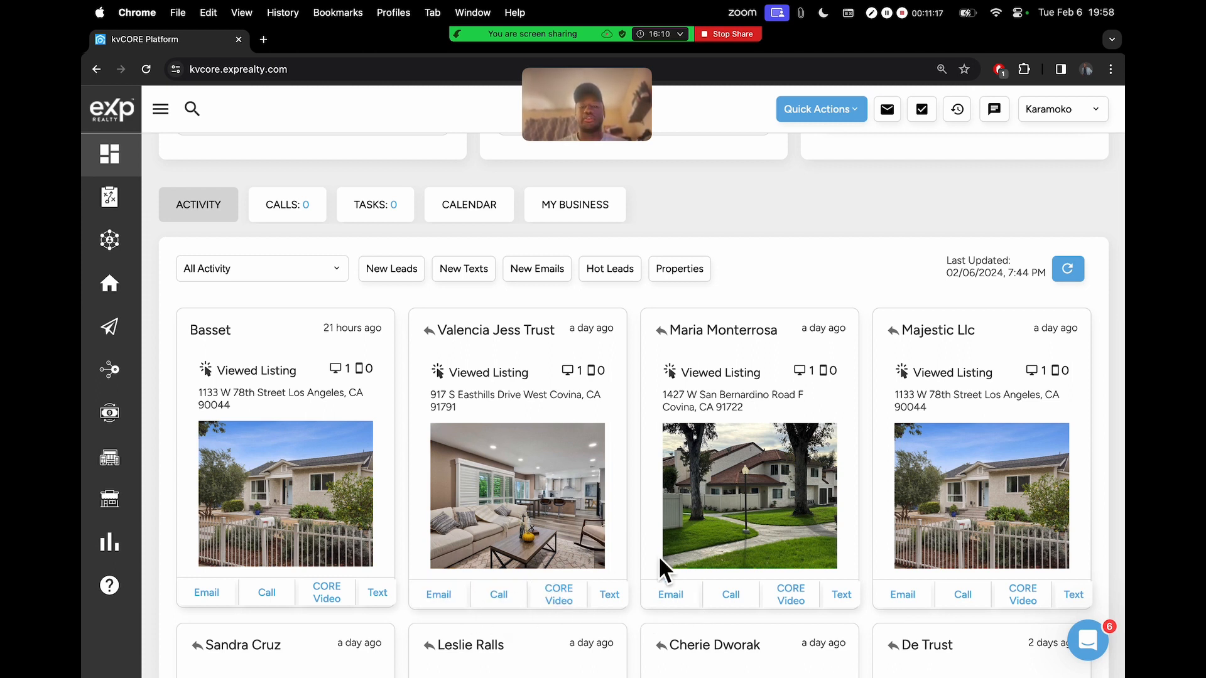
{"action": "scroll", "coordinate": [658, 556], "scroll_direction": "up", "scroll_amount": 5}
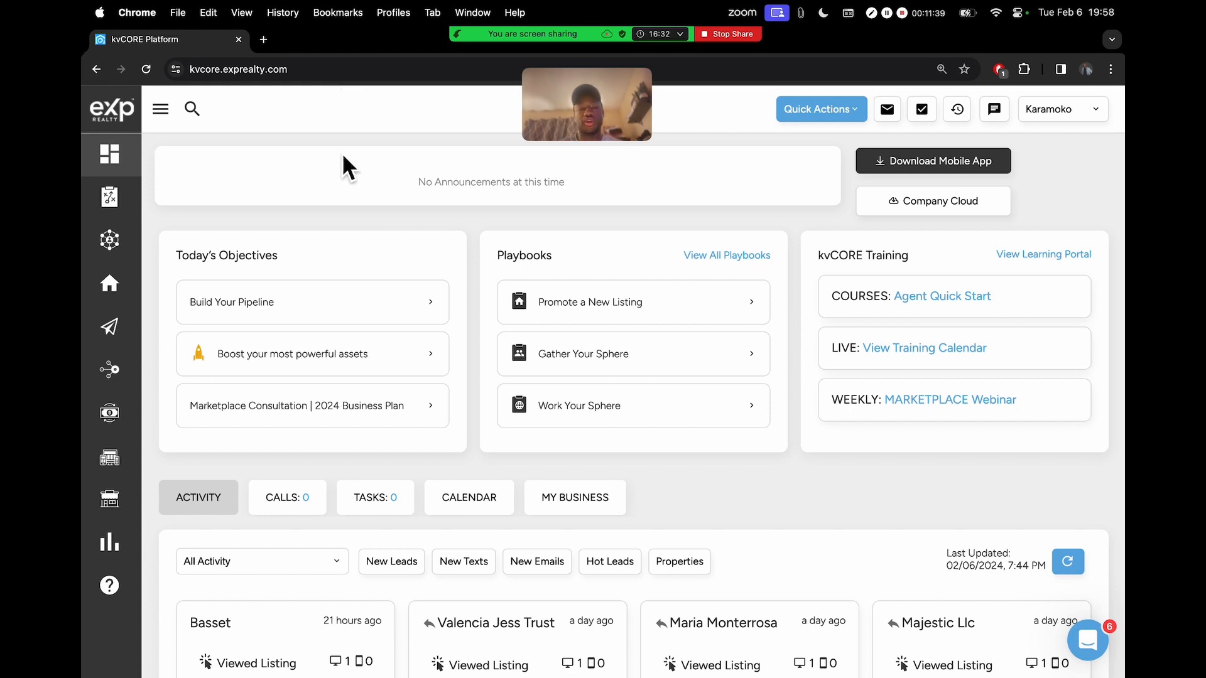
{"action": "key", "text": "ctrl+Right"}
Step: Advance Canva to the market report links slide, then return to the kvCORE dashboard
{"action": "left_click", "coordinate": [209, 294]}
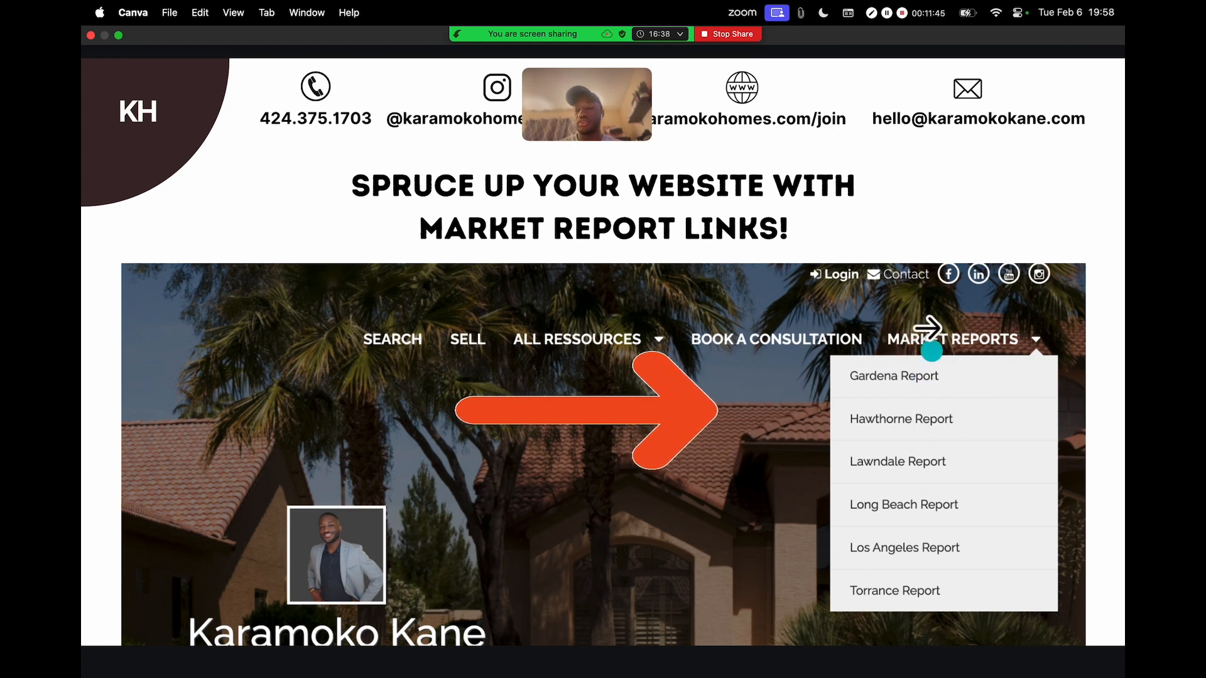
{"action": "key", "text": "ctrl+Left"}
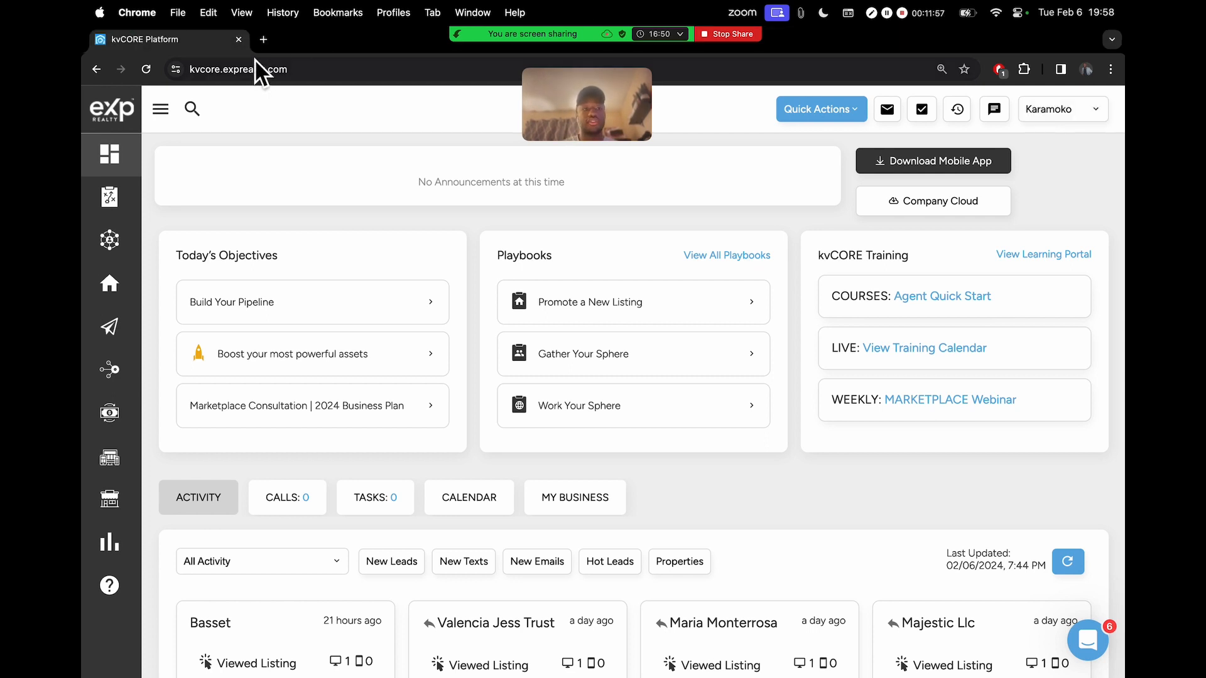
Step: Open a new empty Chrome tab, then go back to the kvCORE dashboard tab
{"action": "left_click", "coordinate": [265, 42]}
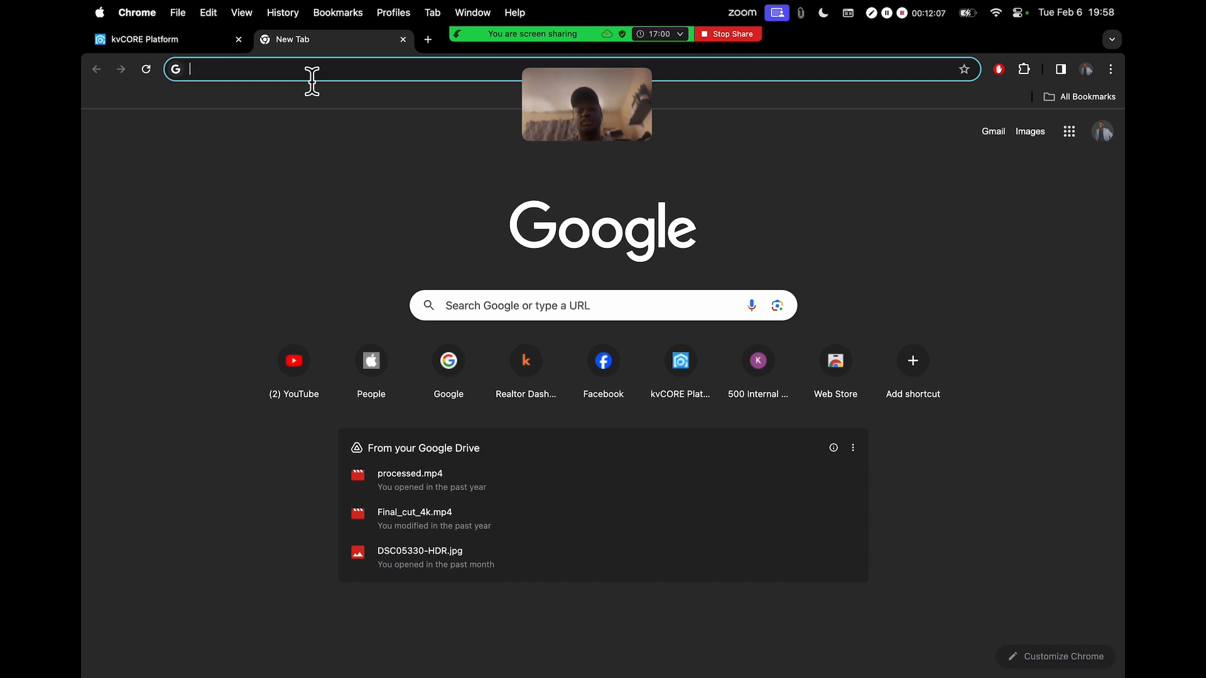
{"action": "left_click", "coordinate": [201, 45]}
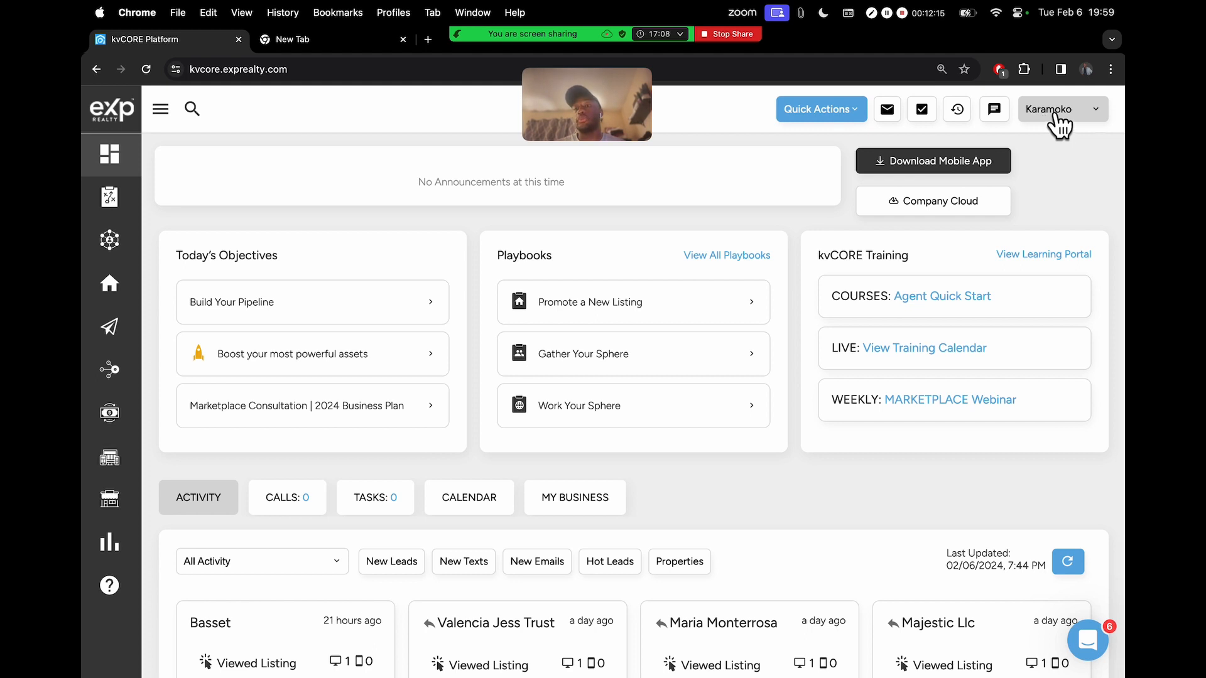
{"action": "scroll", "coordinate": [1073, 117], "scroll_direction": "up", "scroll_amount": 5}
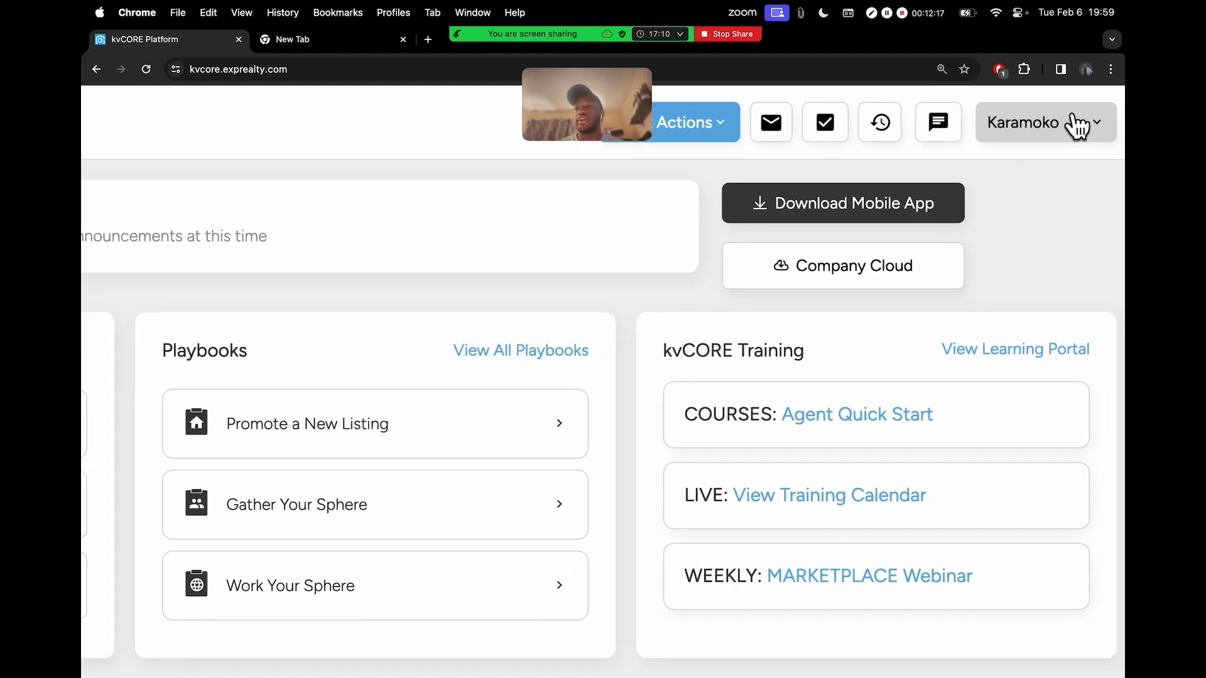
{"action": "scroll", "coordinate": [1068, 120], "scroll_direction": "up", "scroll_amount": 2}
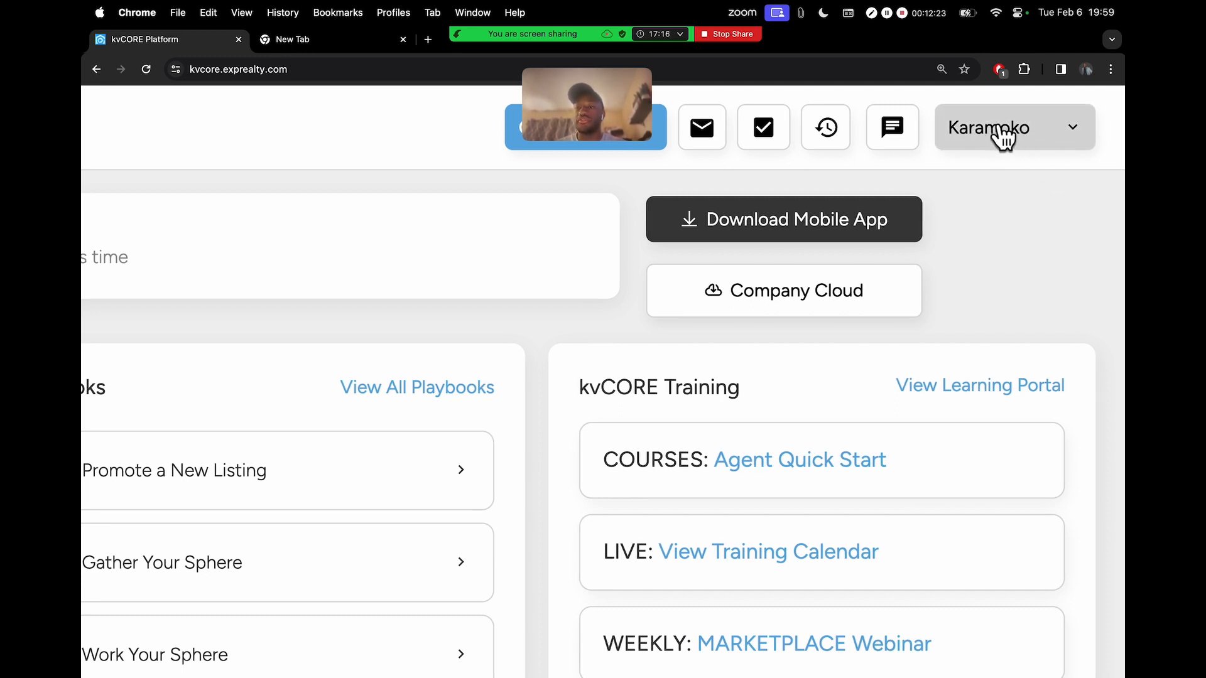
{"action": "scroll", "coordinate": [998, 134], "scroll_direction": "down", "scroll_amount": 3}
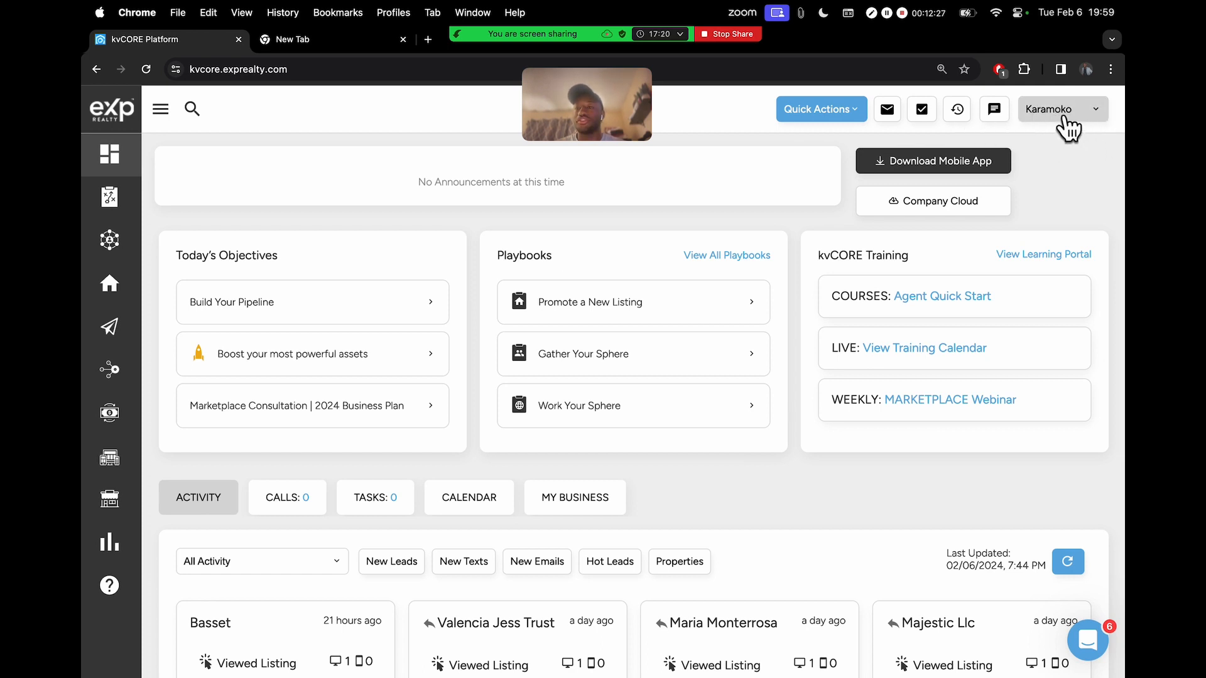
Step: From the account menu's website links, open the agent's public website in a new tab
{"action": "left_click", "coordinate": [1096, 123]}
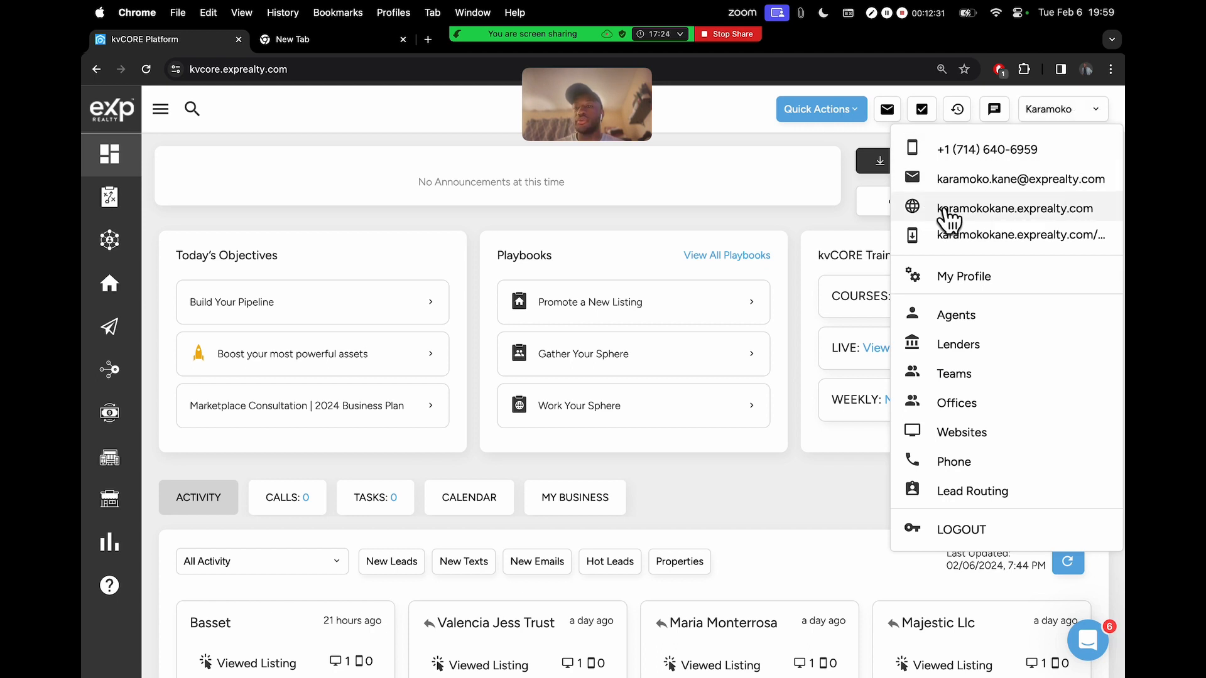
{"action": "scroll", "coordinate": [1027, 217], "scroll_direction": "up", "scroll_amount": 5}
{"action": "scroll", "coordinate": [1030, 225], "scroll_direction": "right", "scroll_amount": 3}
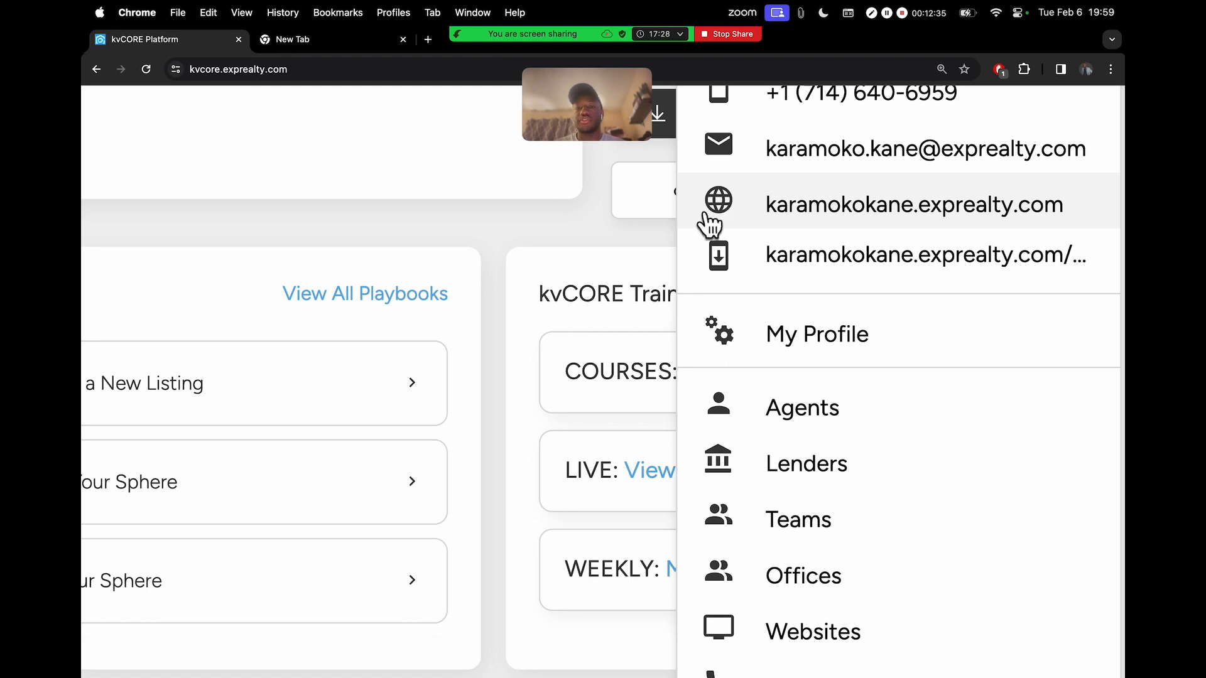
{"action": "scroll", "coordinate": [709, 220], "scroll_direction": "up", "scroll_amount": 3}
{"action": "scroll", "coordinate": [716, 217], "scroll_direction": "right", "scroll_amount": 3}
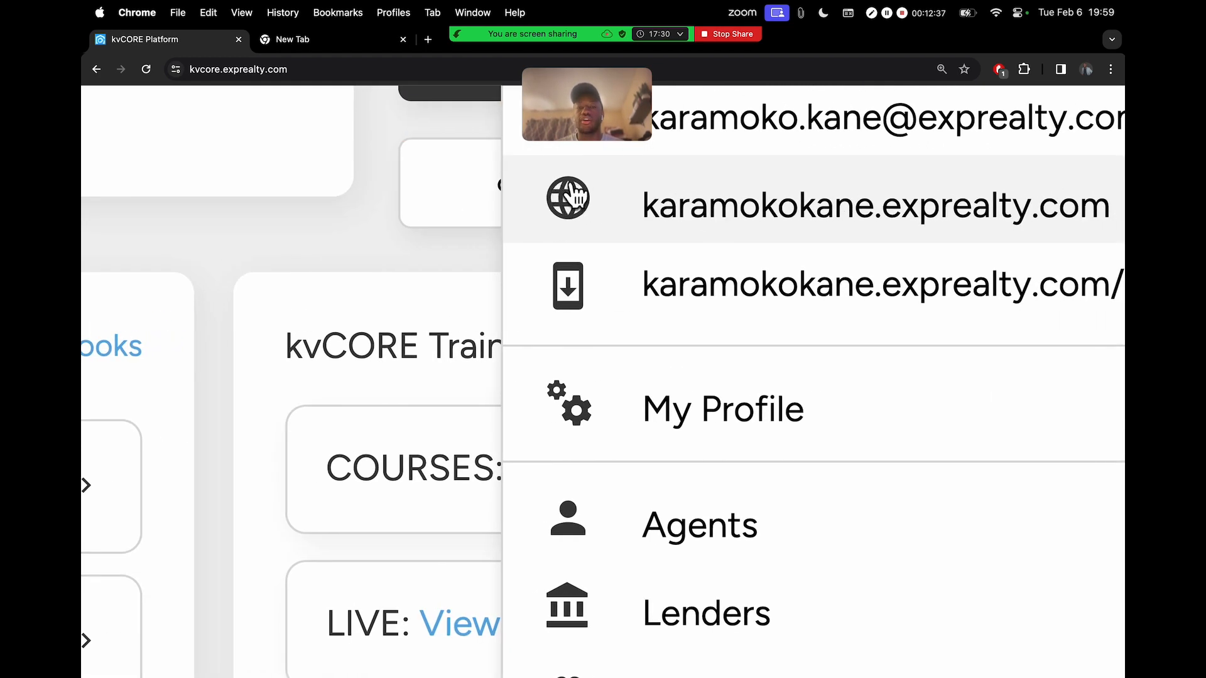
{"action": "scroll", "coordinate": [565, 210], "scroll_direction": "right", "scroll_amount": 2}
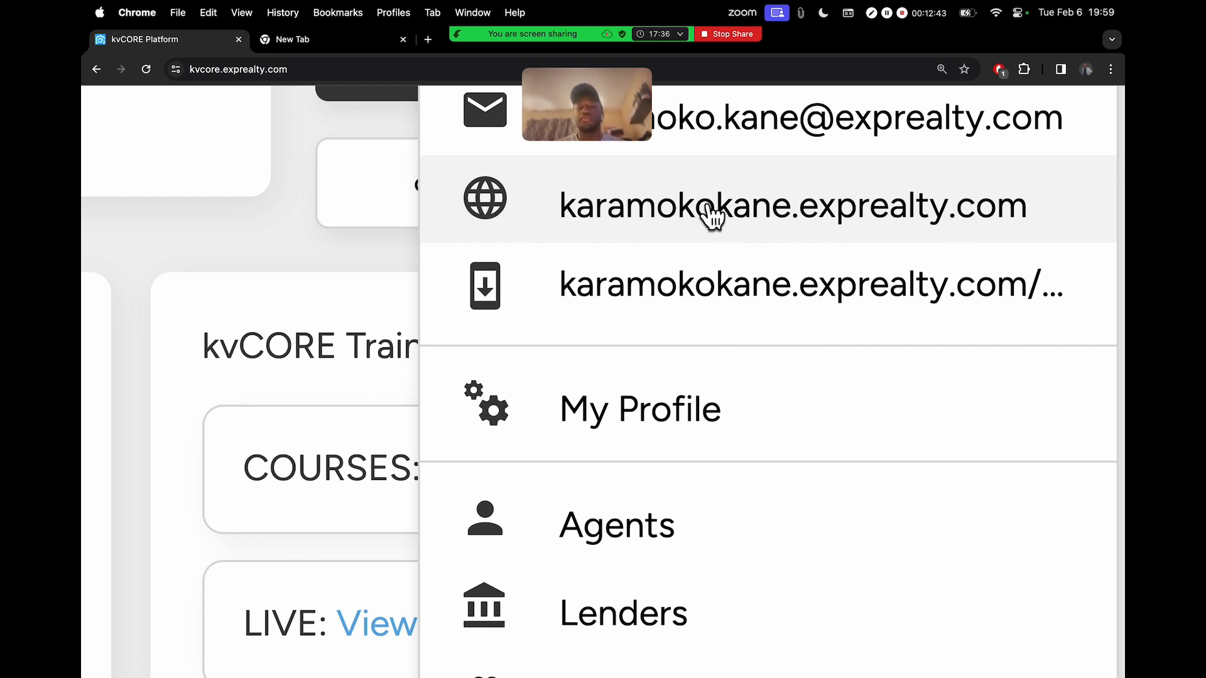
{"action": "scroll", "coordinate": [705, 247], "scroll_direction": "down", "scroll_amount": 3}
{"action": "scroll", "coordinate": [706, 239], "scroll_direction": "down", "scroll_amount": 3}
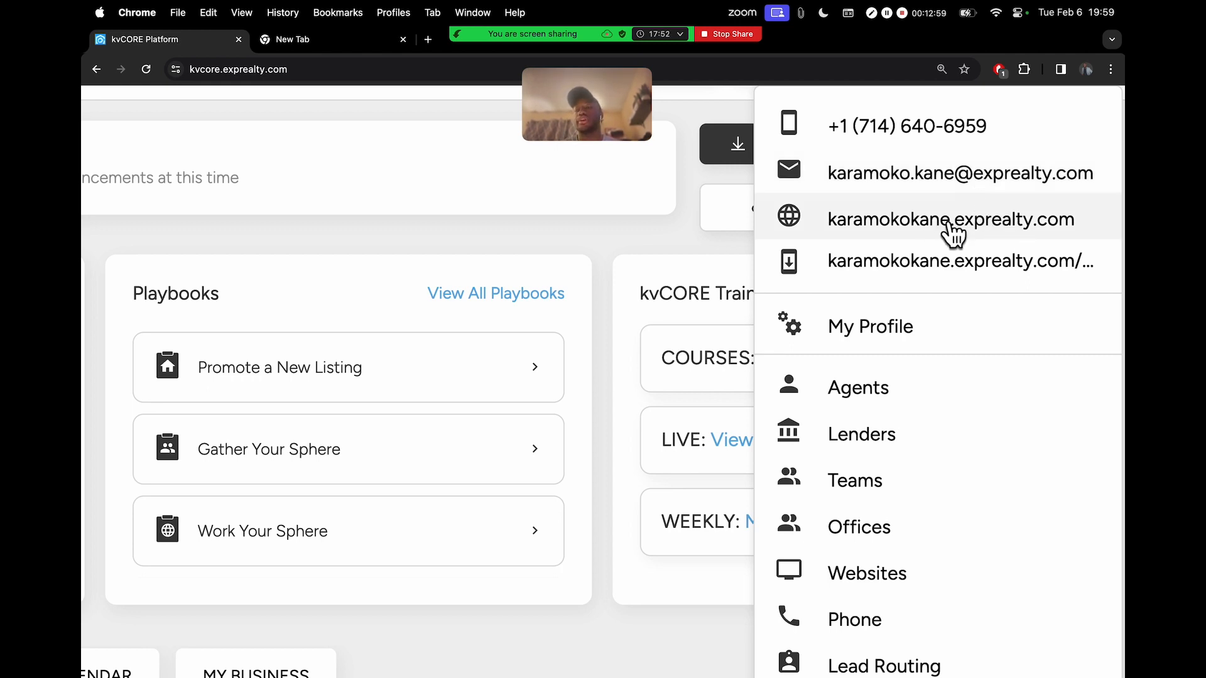
{"action": "left_click_drag", "start_coordinate": [822, 226], "coordinate": [986, 224]}
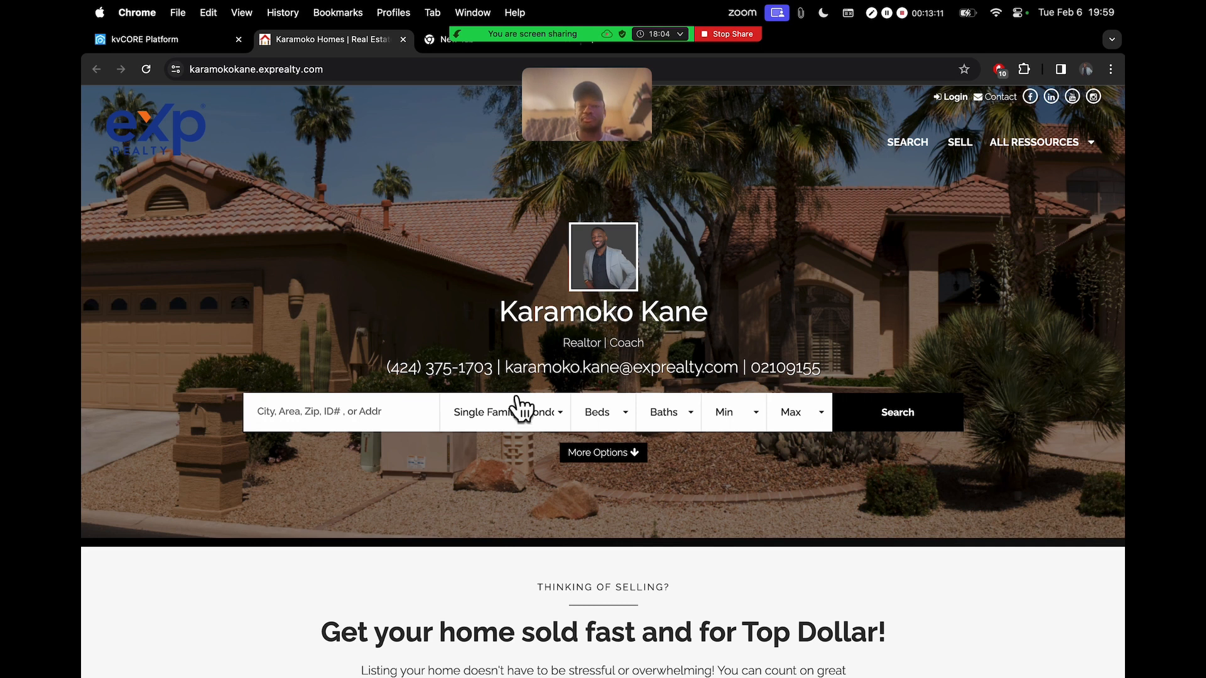
Step: Look over the agent website's home-search page, then switch to the Canva slide
{"action": "left_click_drag", "start_coordinate": [594, 117], "coordinate": [148, 582]}
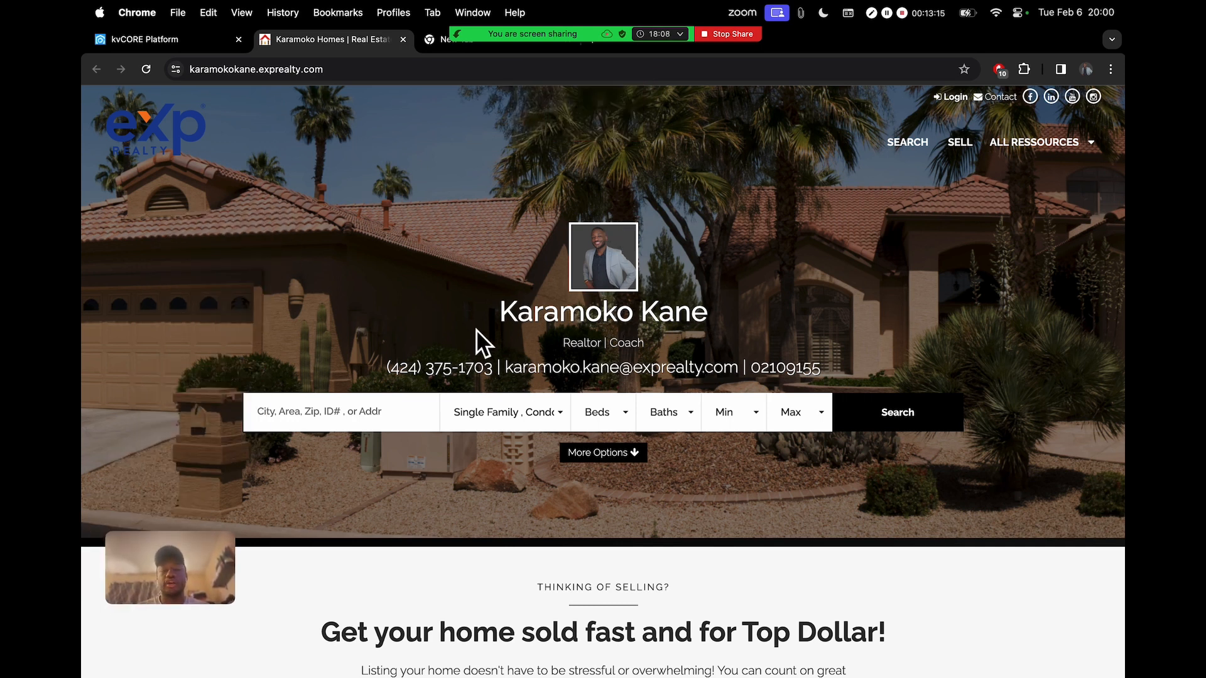
{"action": "key", "text": "ctrl+Left"}
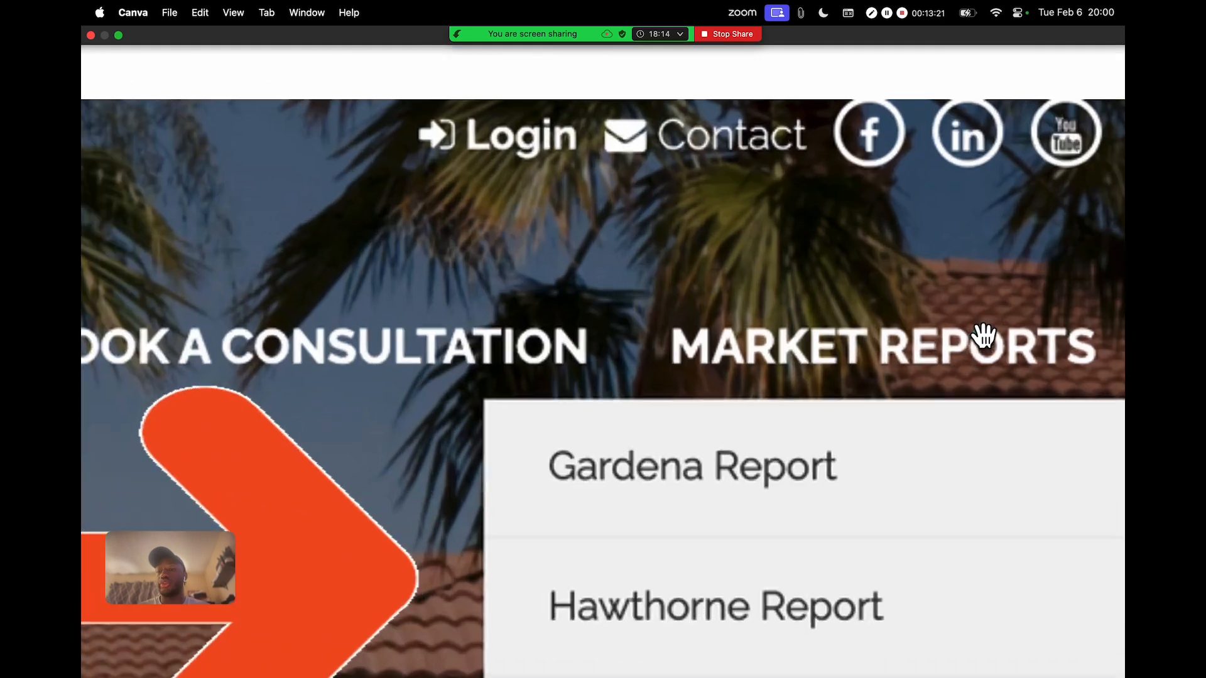
Step: Review the slide's six-city Market Reports menu, then switch back to Chrome
{"action": "scroll", "coordinate": [883, 432], "scroll_direction": "down", "scroll_amount": 5}
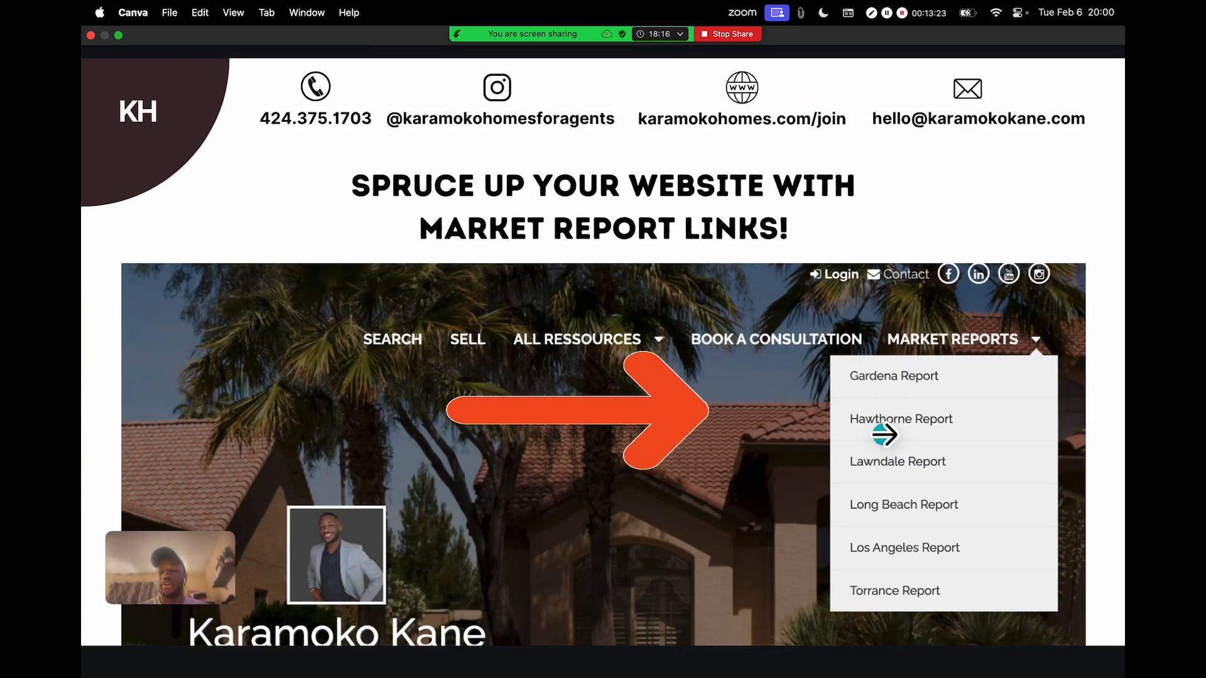
{"action": "key", "text": "ctrl+Left"}
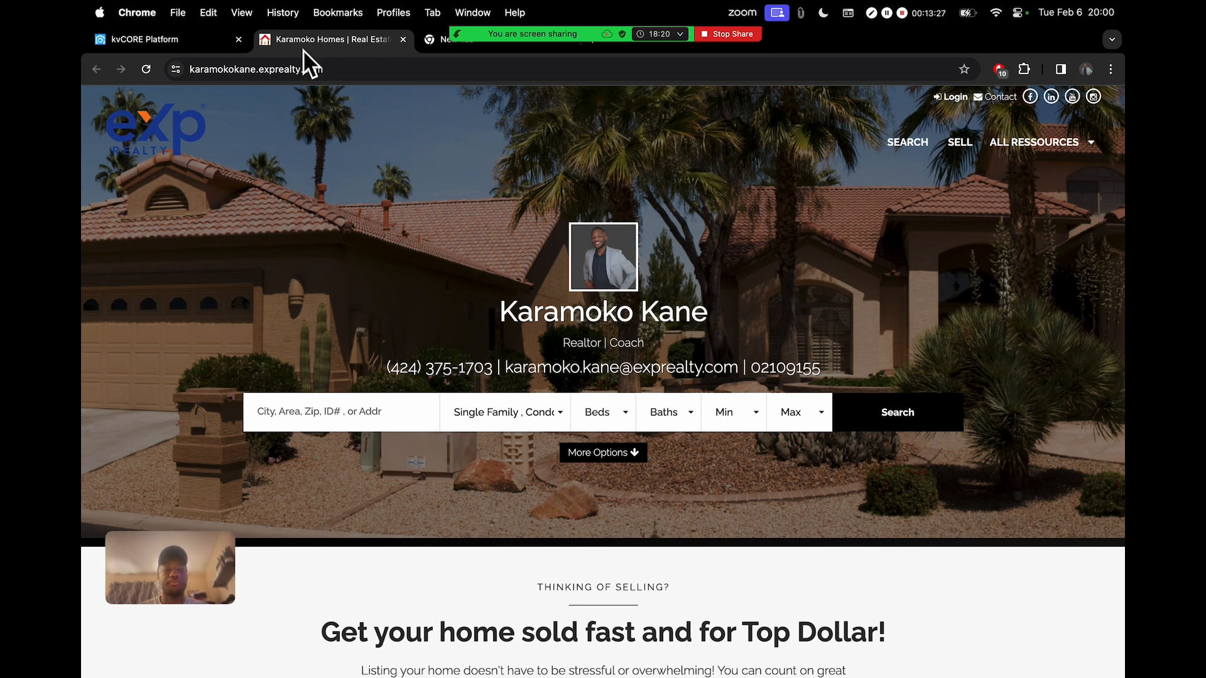
Step: Return to the kvCORE Platform tab, briefly opening and closing the Zoom participant list
{"action": "left_click", "coordinate": [171, 43]}
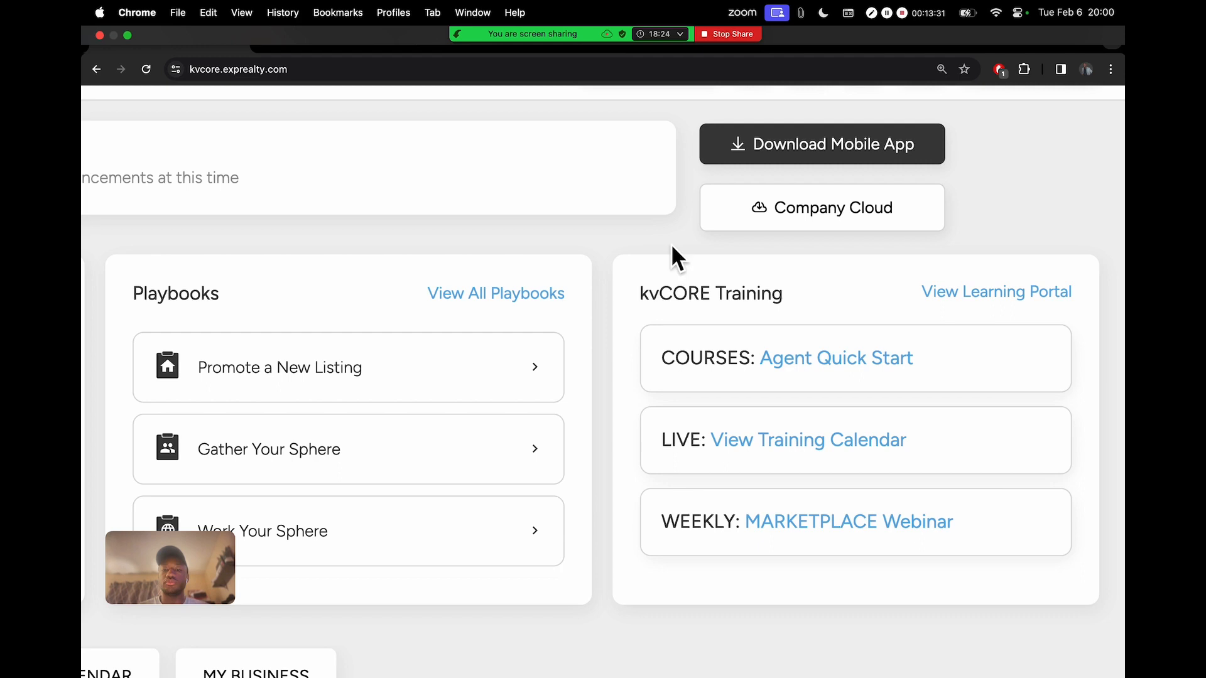
{"action": "scroll", "coordinate": [658, 358], "scroll_direction": "down", "scroll_amount": 5}
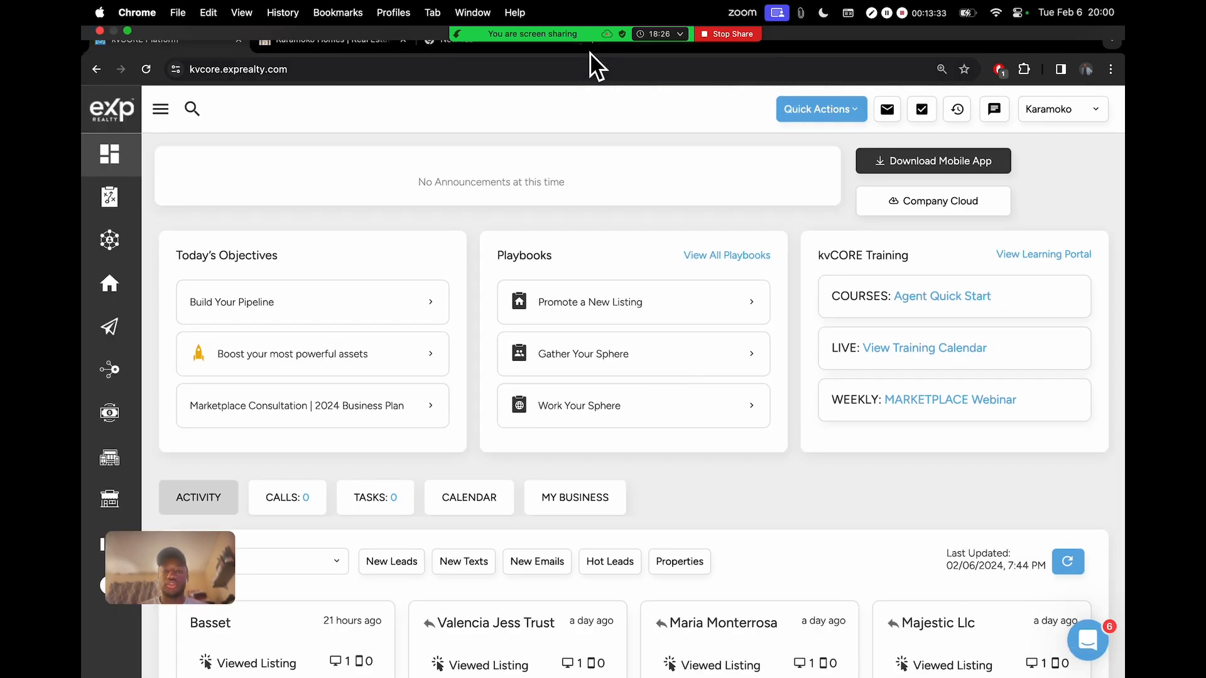
{"action": "mouse_move", "coordinate": [557, 33]}
{"action": "left_click", "coordinate": [417, 51]}
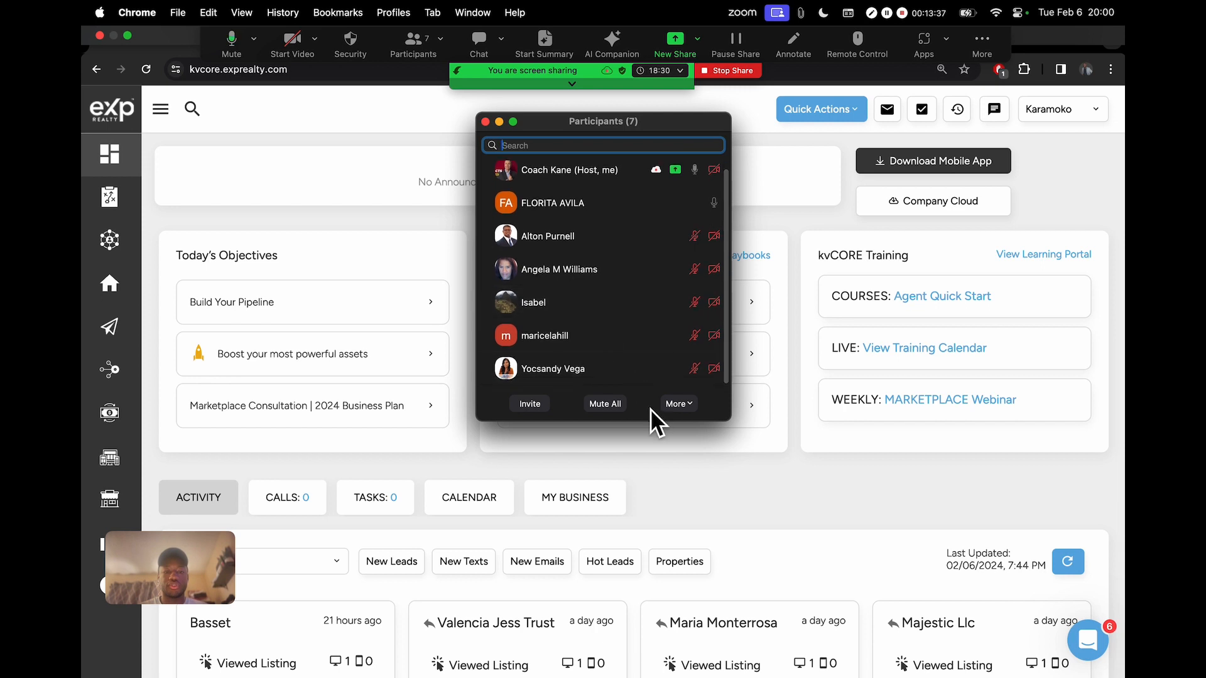
{"action": "scroll", "coordinate": [624, 358], "scroll_direction": "down", "scroll_amount": 1}
{"action": "scroll", "coordinate": [624, 358], "scroll_direction": "up", "scroll_amount": 1}
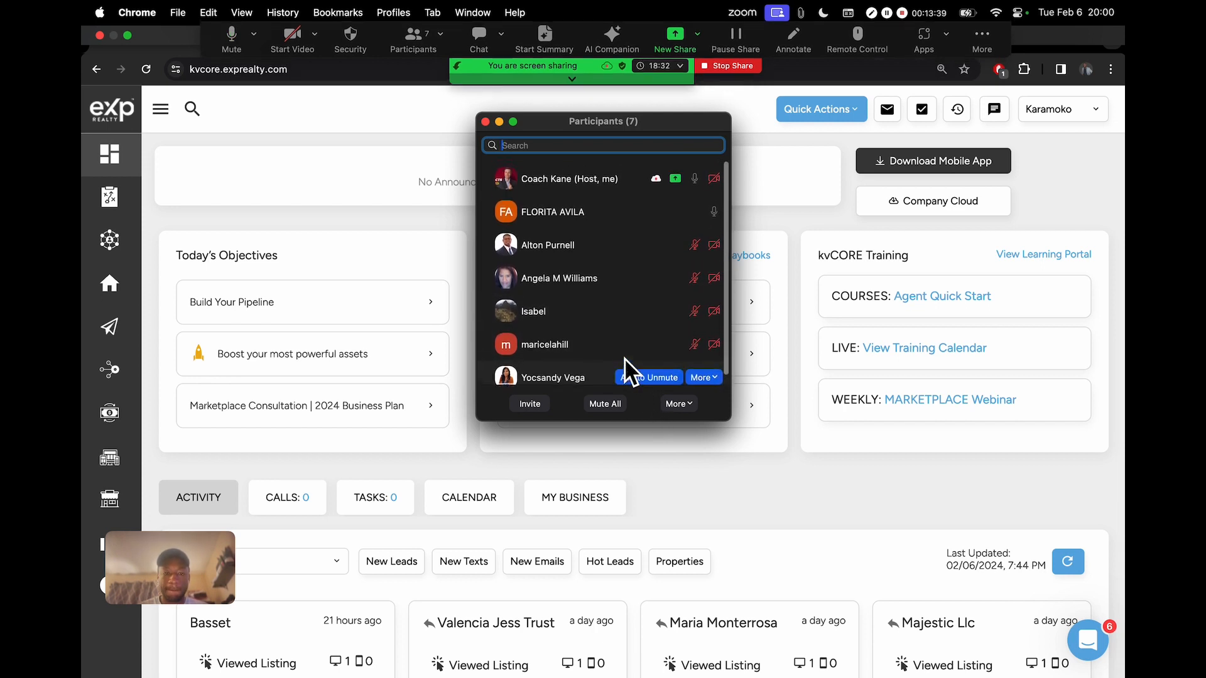
{"action": "left_click", "coordinate": [487, 123]}
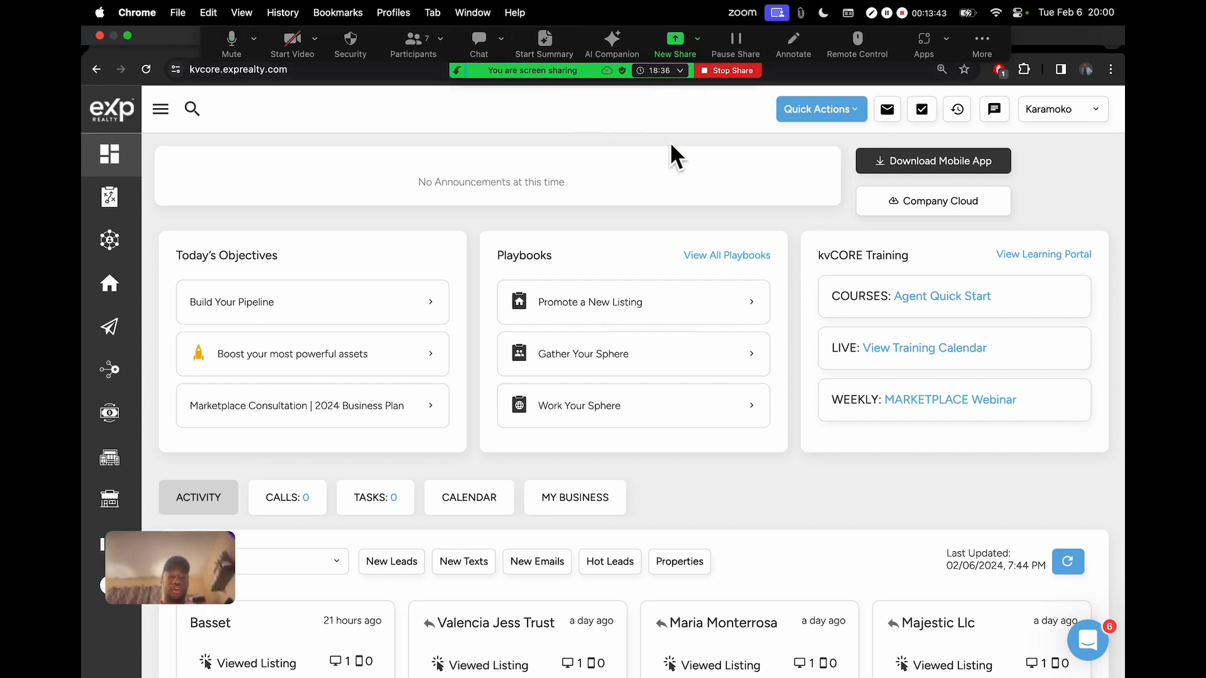
{"action": "left_click_drag", "start_coordinate": [182, 569], "coordinate": [1052, 498]}
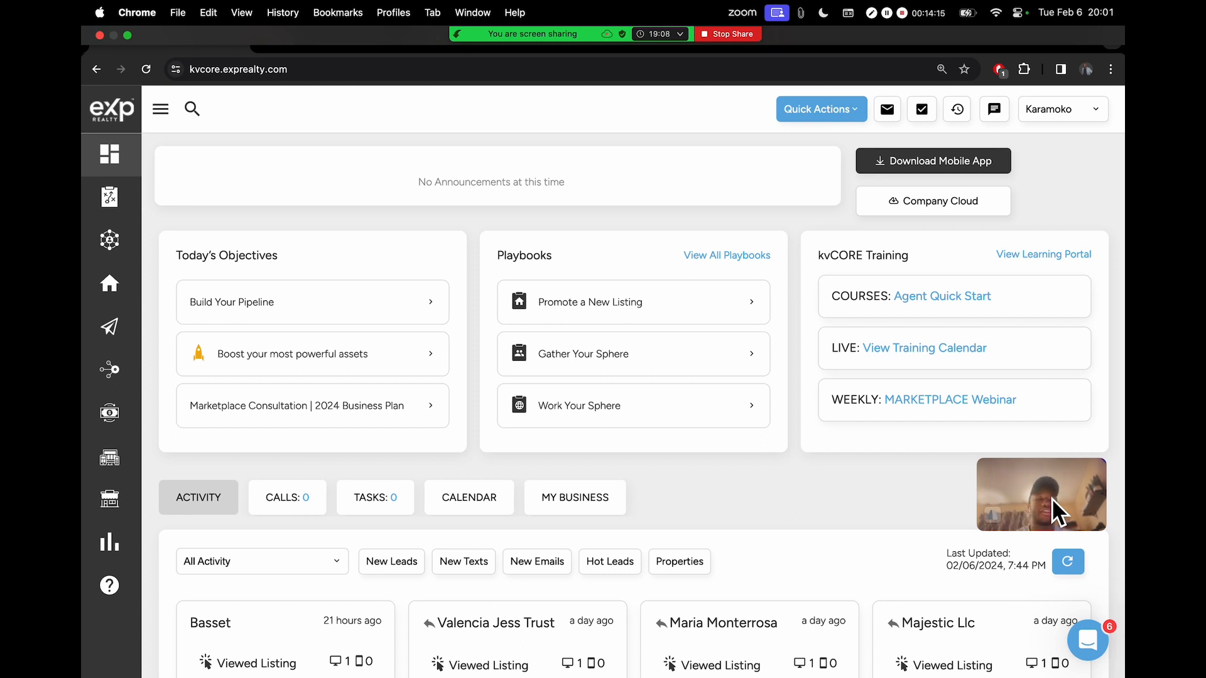
Step: Flip over to the Canva market-report slide and back to the kvCORE dashboard
{"action": "key", "text": "ctrl+Right"}
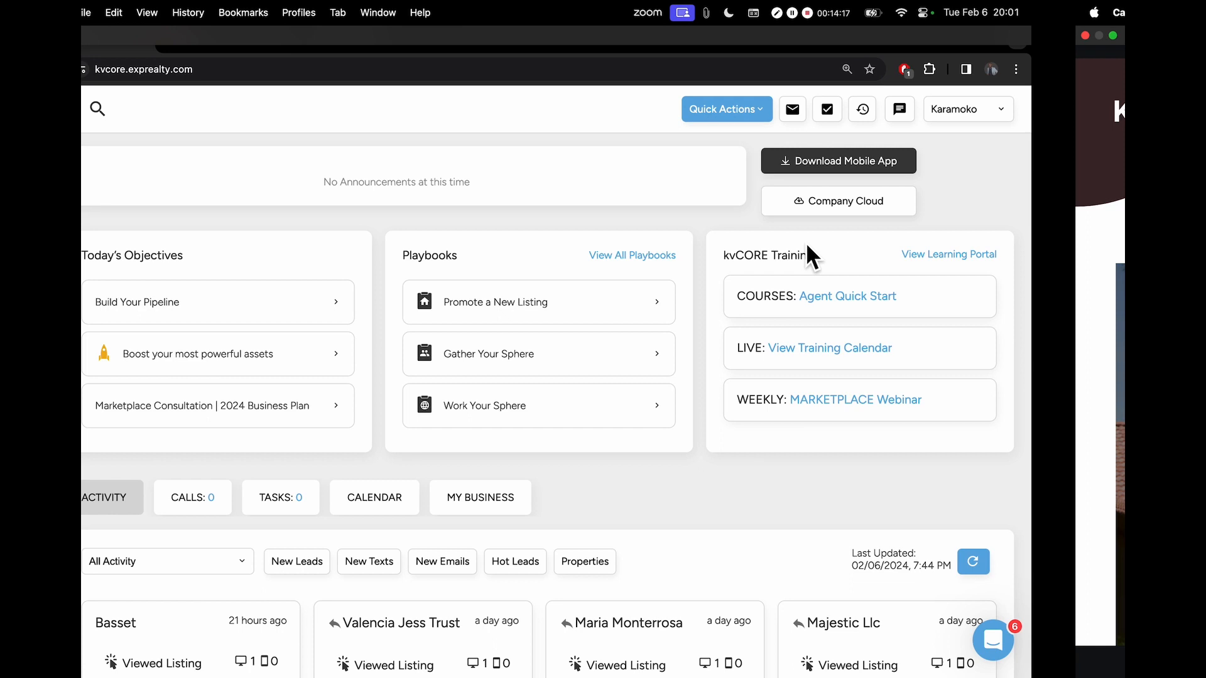
{"action": "key", "text": "ctrl+Right"}
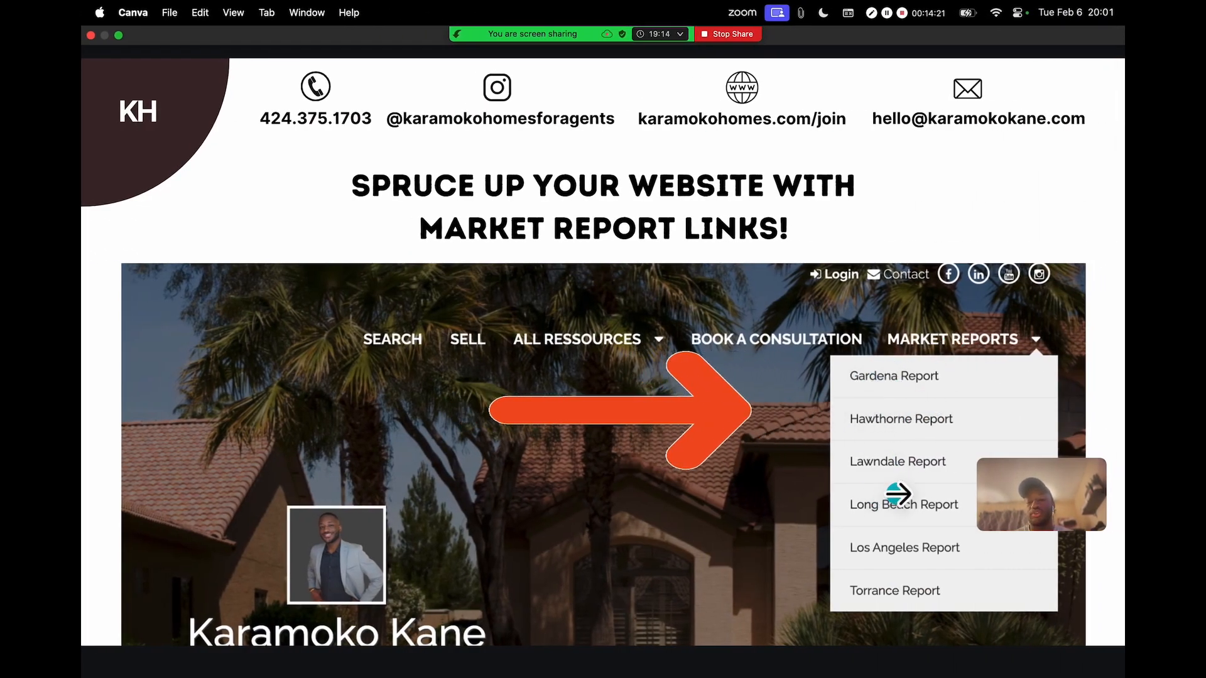
{"action": "key", "text": "ctrl+Left"}
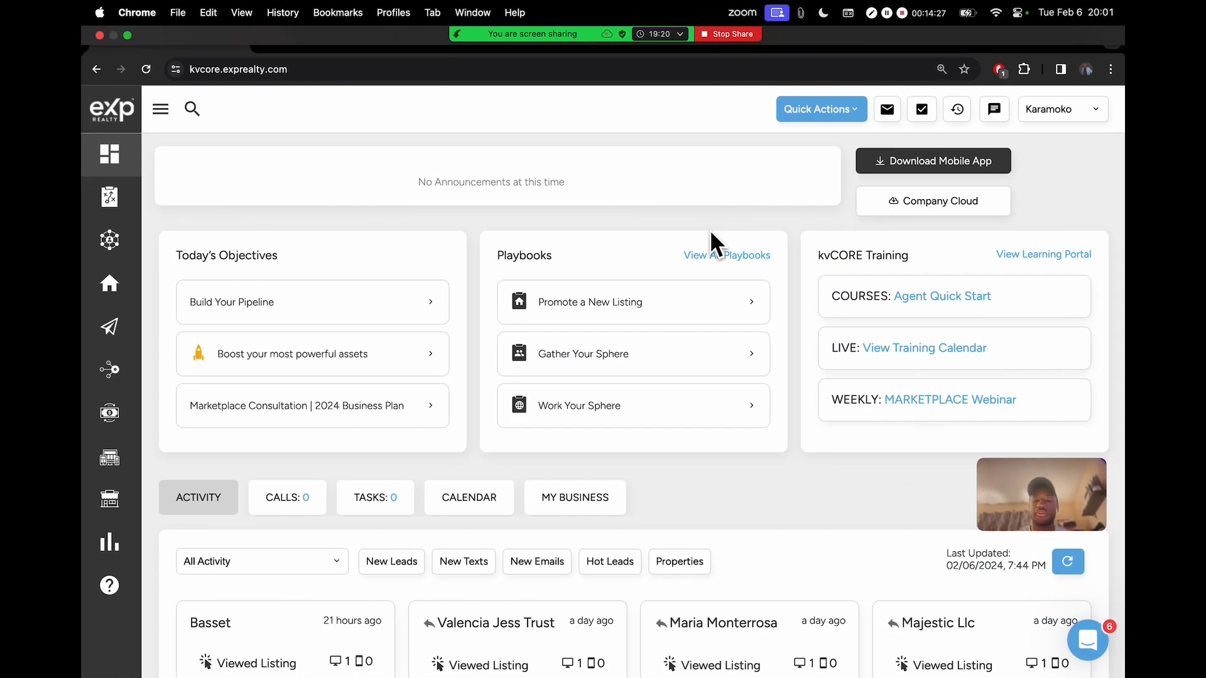
Step: Expand the kvCORE sidebar and choose Web & IDX to reach My Website & IDX
{"action": "left_click", "coordinate": [162, 113]}
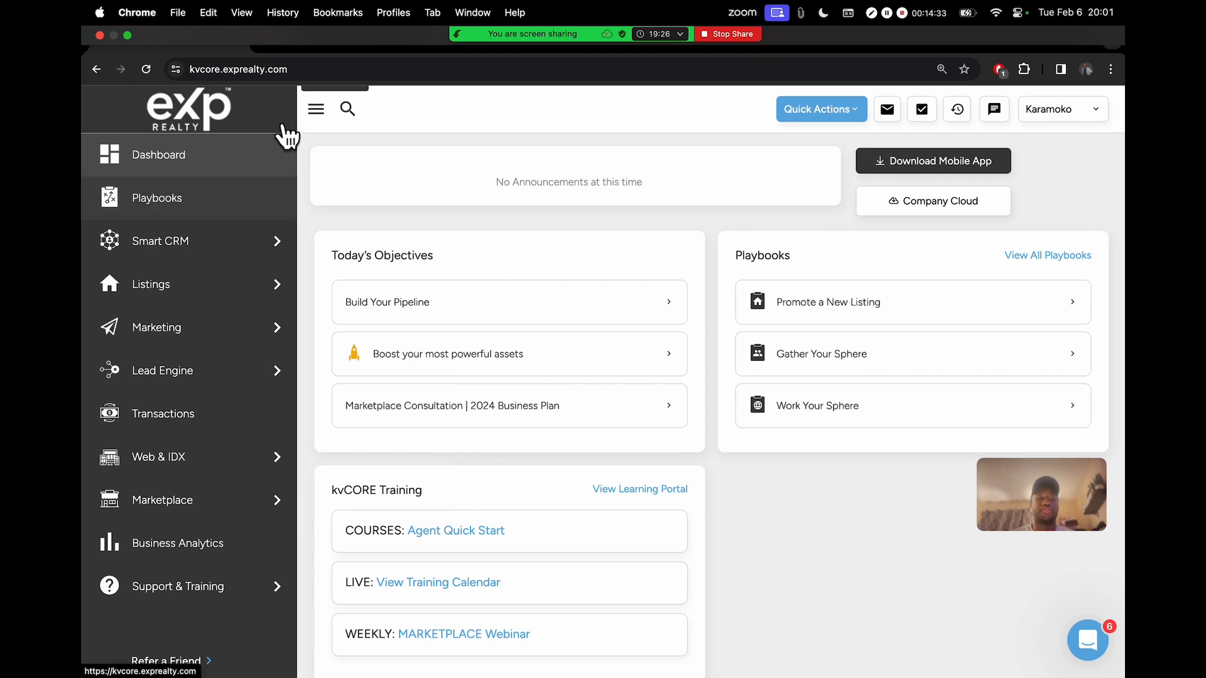
{"action": "left_click", "coordinate": [315, 112]}
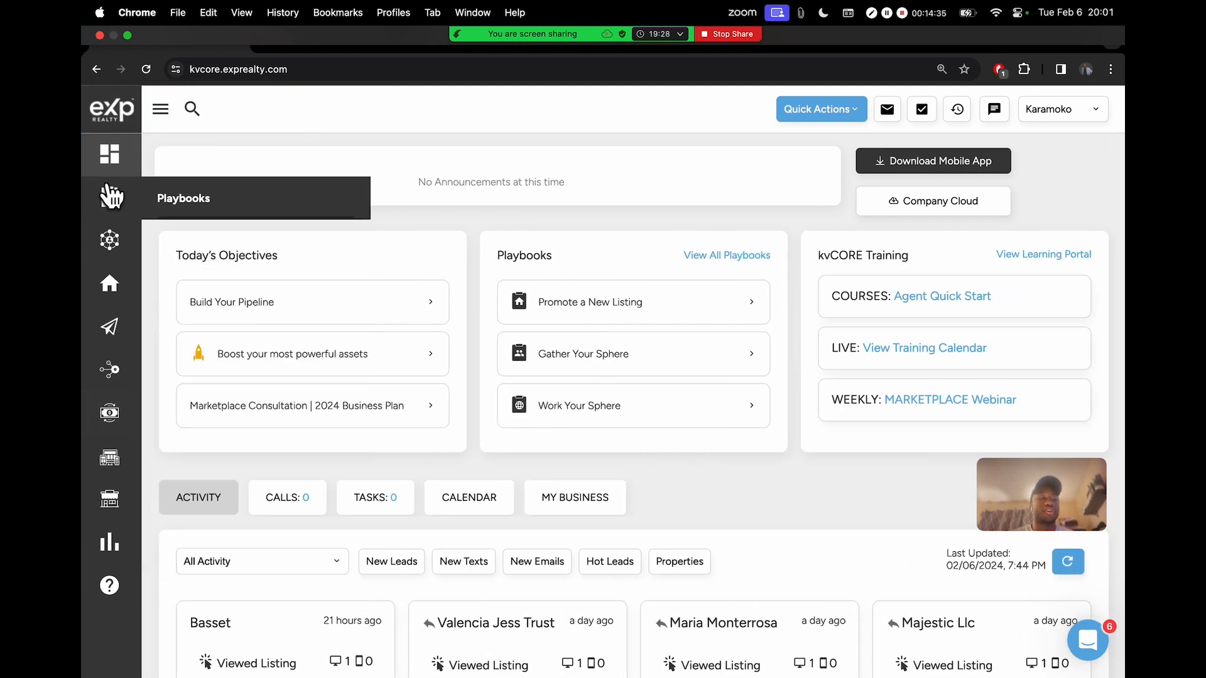
{"action": "left_click", "coordinate": [162, 113]}
{"action": "mouse_move", "coordinate": [187, 312]}
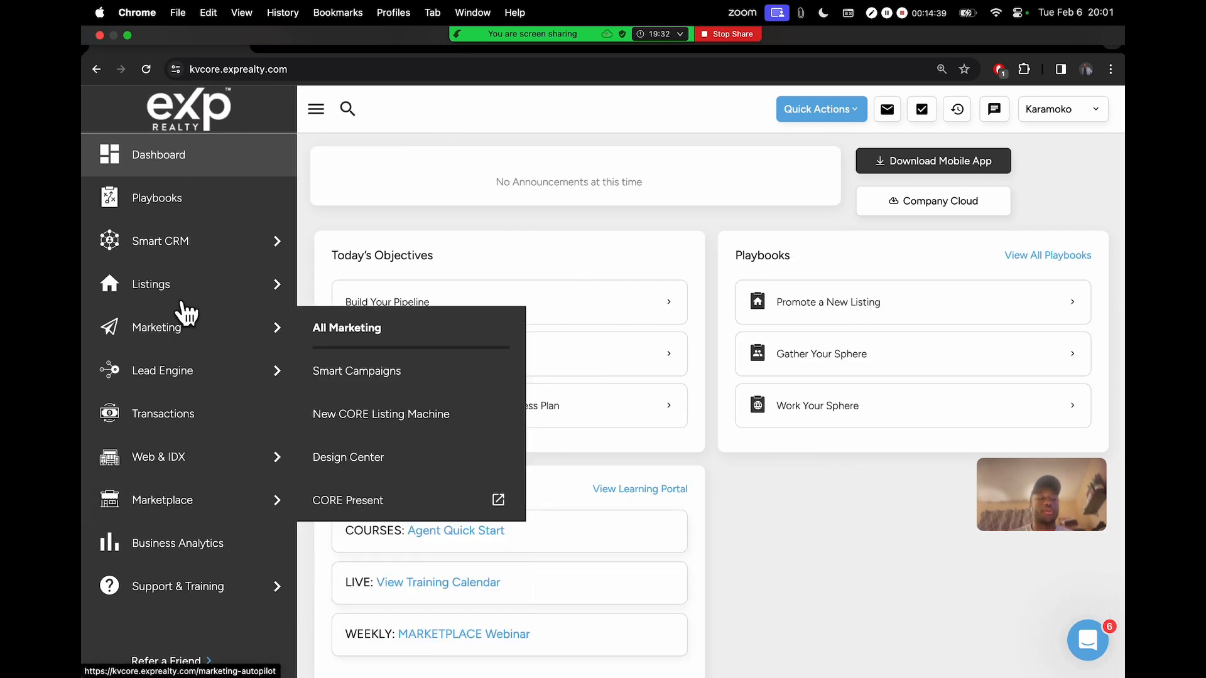
{"action": "mouse_move", "coordinate": [194, 452]}
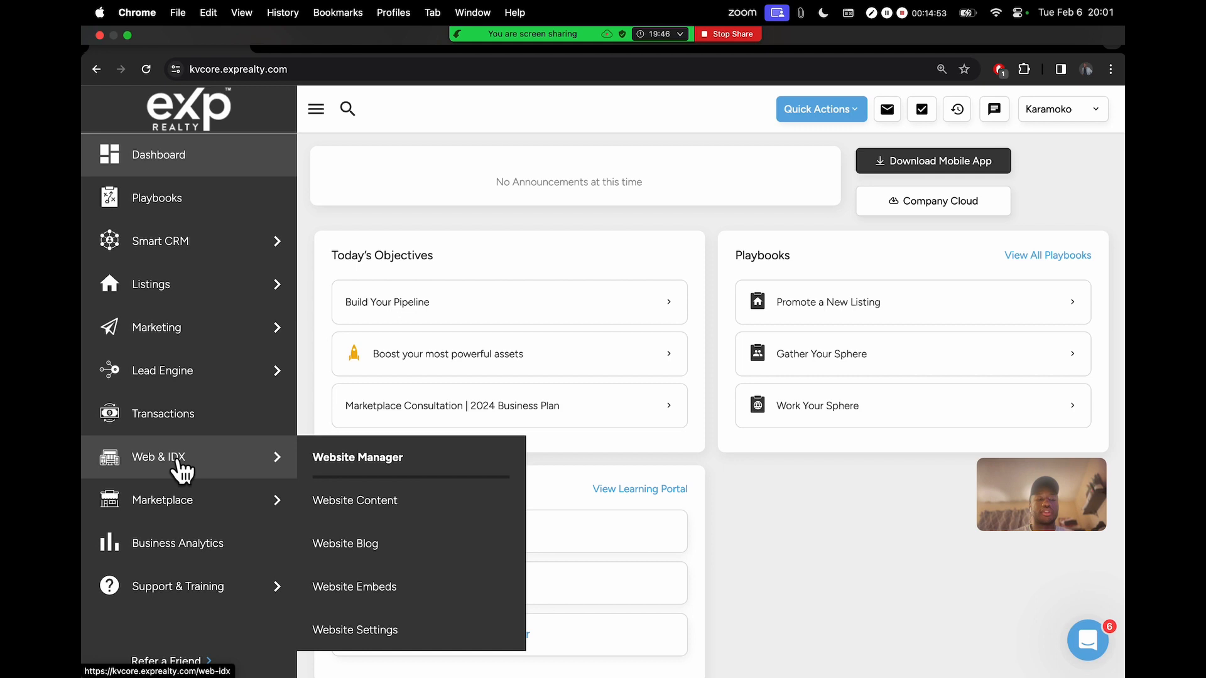
{"action": "left_click", "coordinate": [179, 462]}
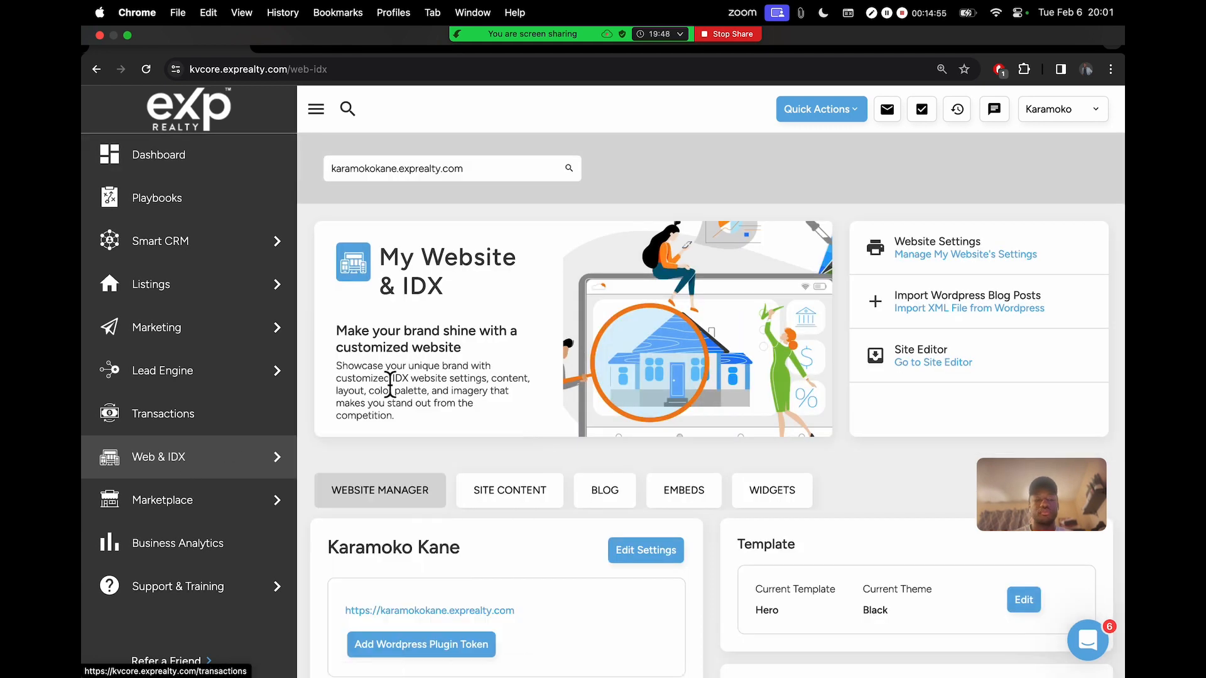
{"action": "left_click", "coordinate": [316, 113]}
{"action": "left_click_drag", "start_coordinate": [1076, 491], "coordinate": [246, 133]}
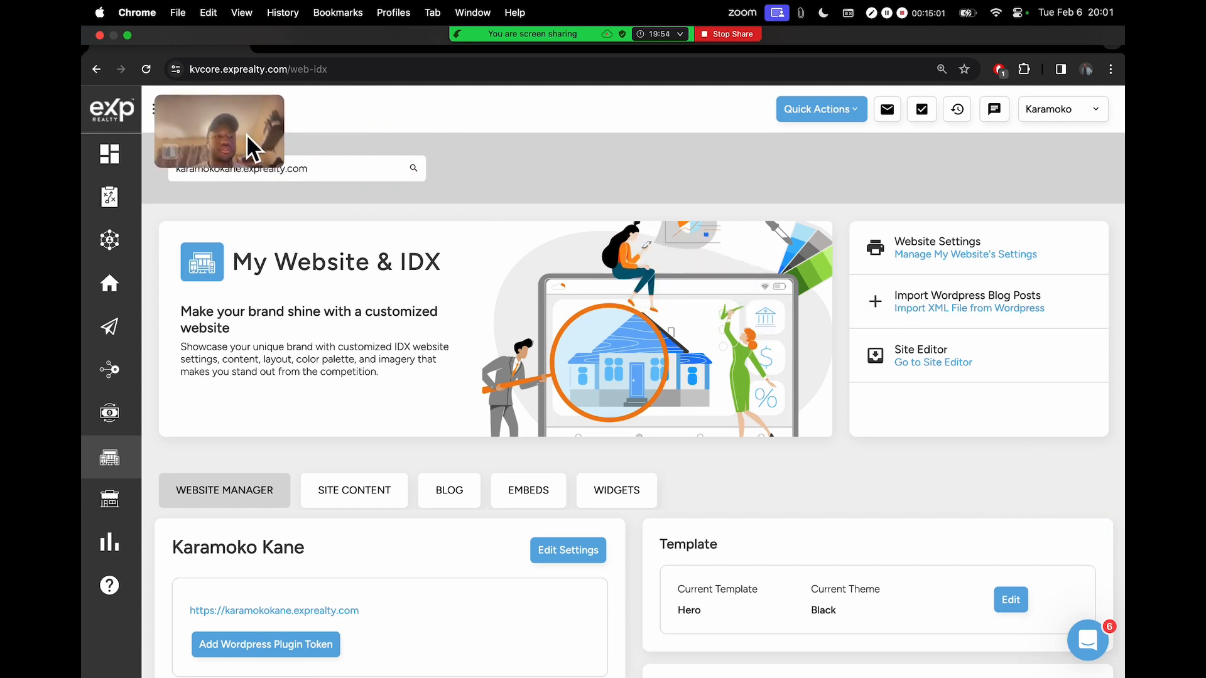
{"action": "left_click_drag", "start_coordinate": [289, 174], "coordinate": [314, 183]}
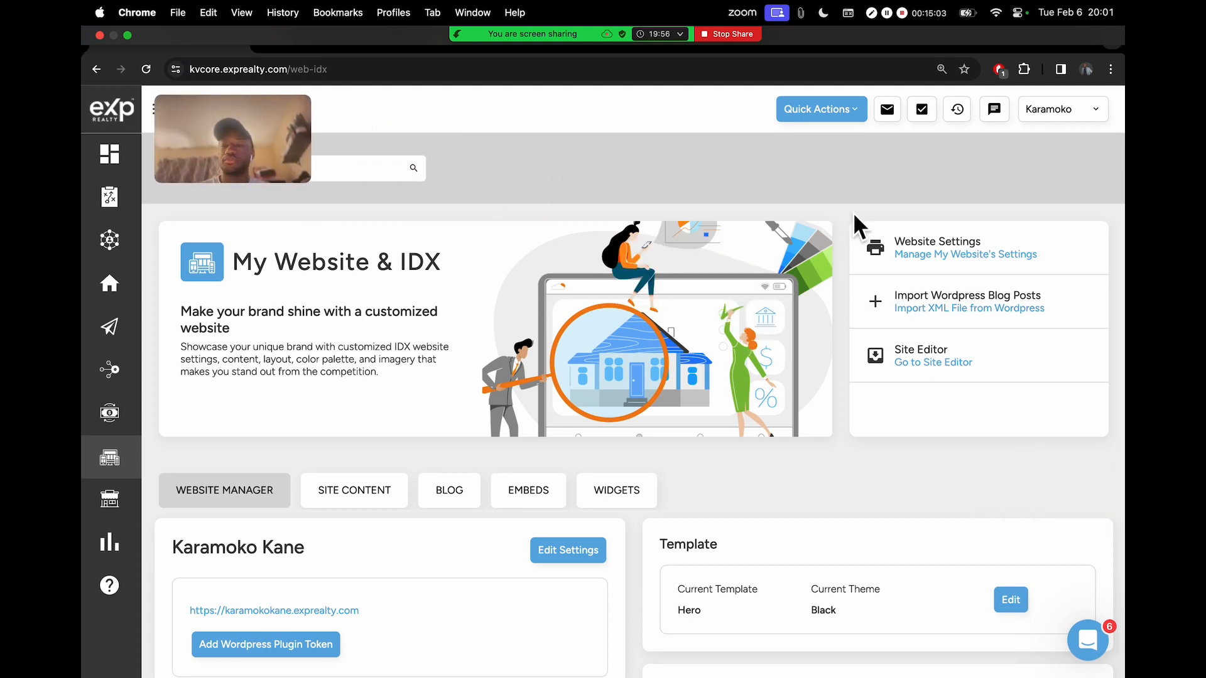
{"action": "mouse_move", "coordinate": [523, 40]}
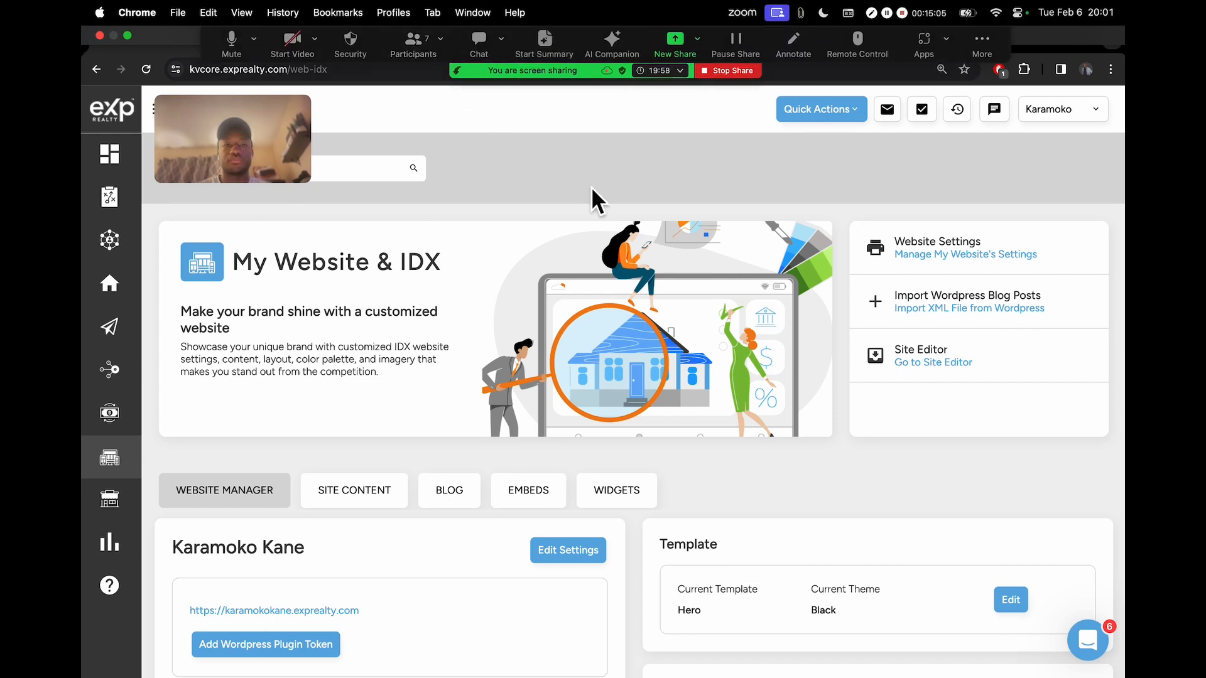
{"action": "scroll", "coordinate": [592, 188], "scroll_direction": "down", "scroll_amount": 5}
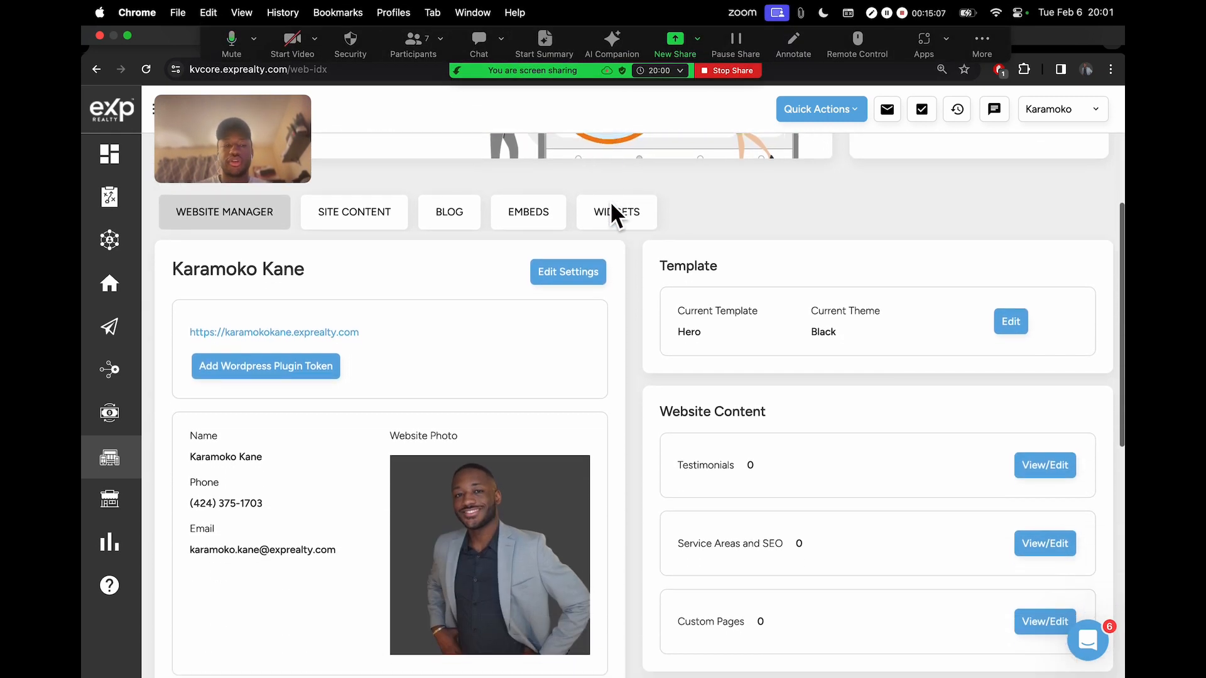
{"action": "scroll", "coordinate": [611, 205], "scroll_direction": "down", "scroll_amount": 3}
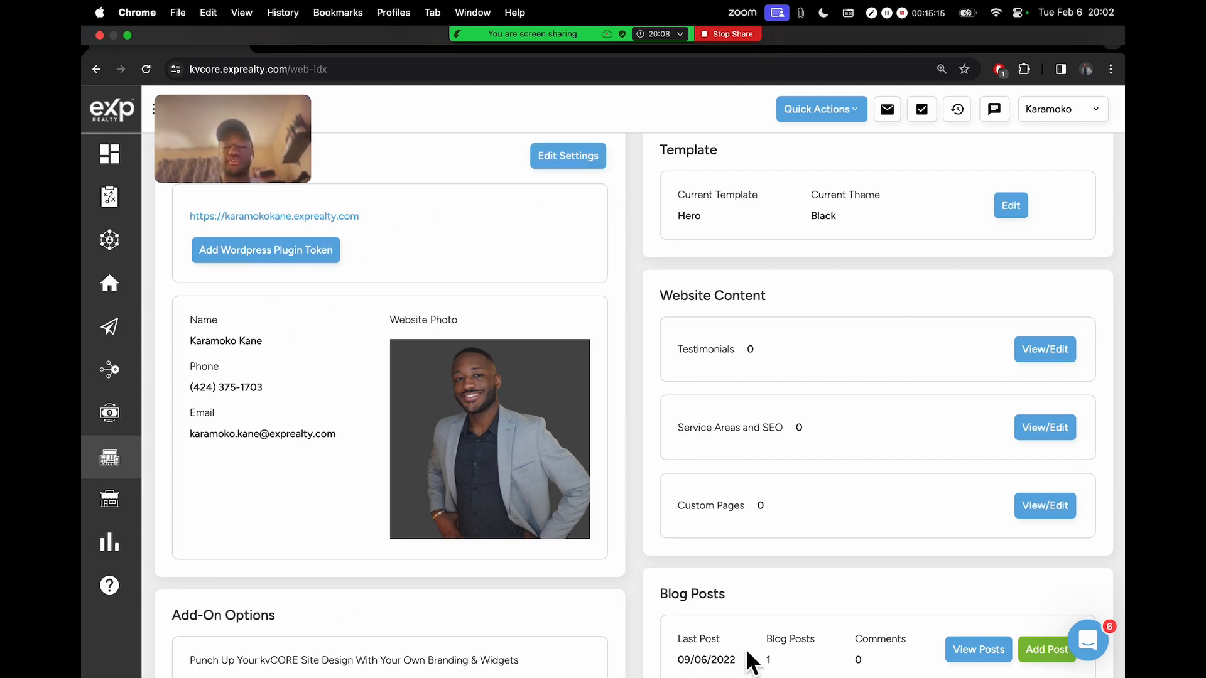
{"action": "scroll", "coordinate": [809, 345], "scroll_direction": "down", "scroll_amount": 2}
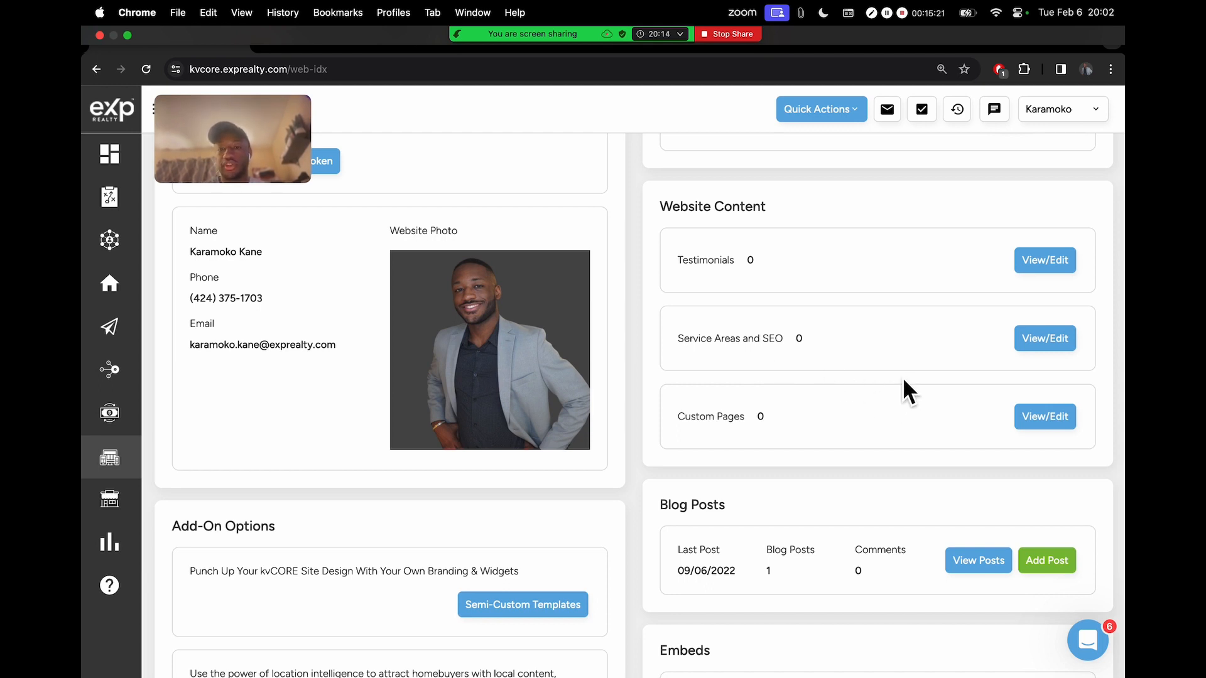
{"action": "left_click_drag", "start_coordinate": [682, 420], "coordinate": [756, 419]}
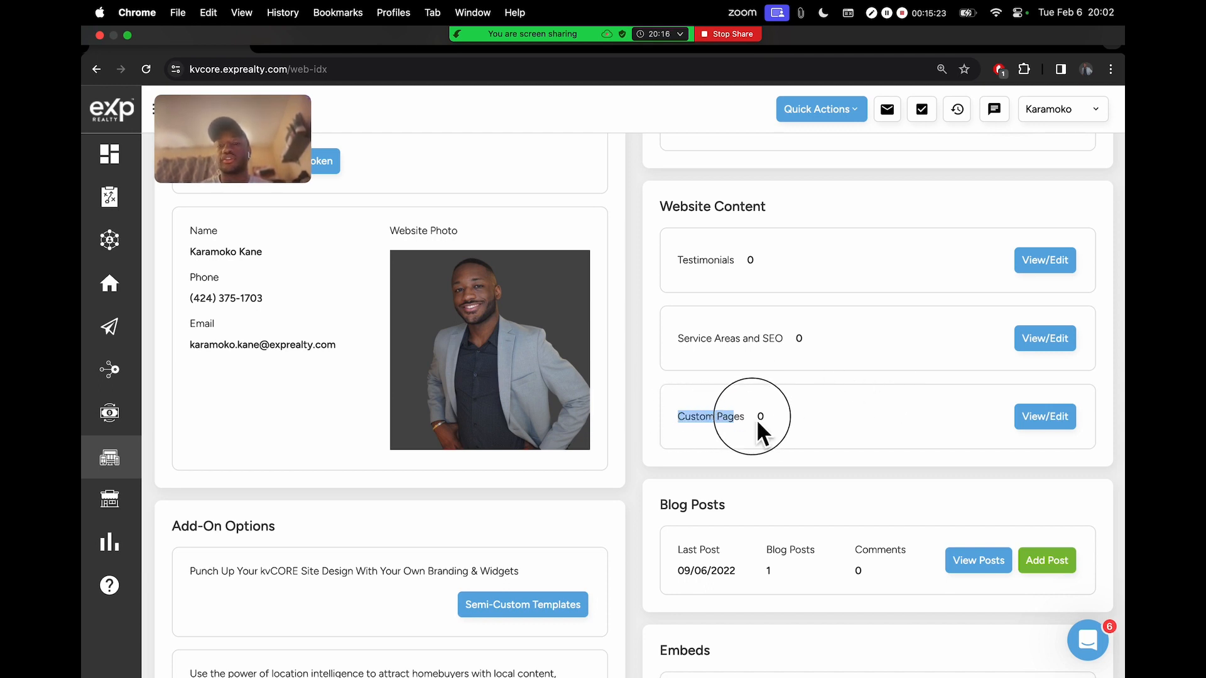
{"action": "left_click", "coordinate": [773, 424]}
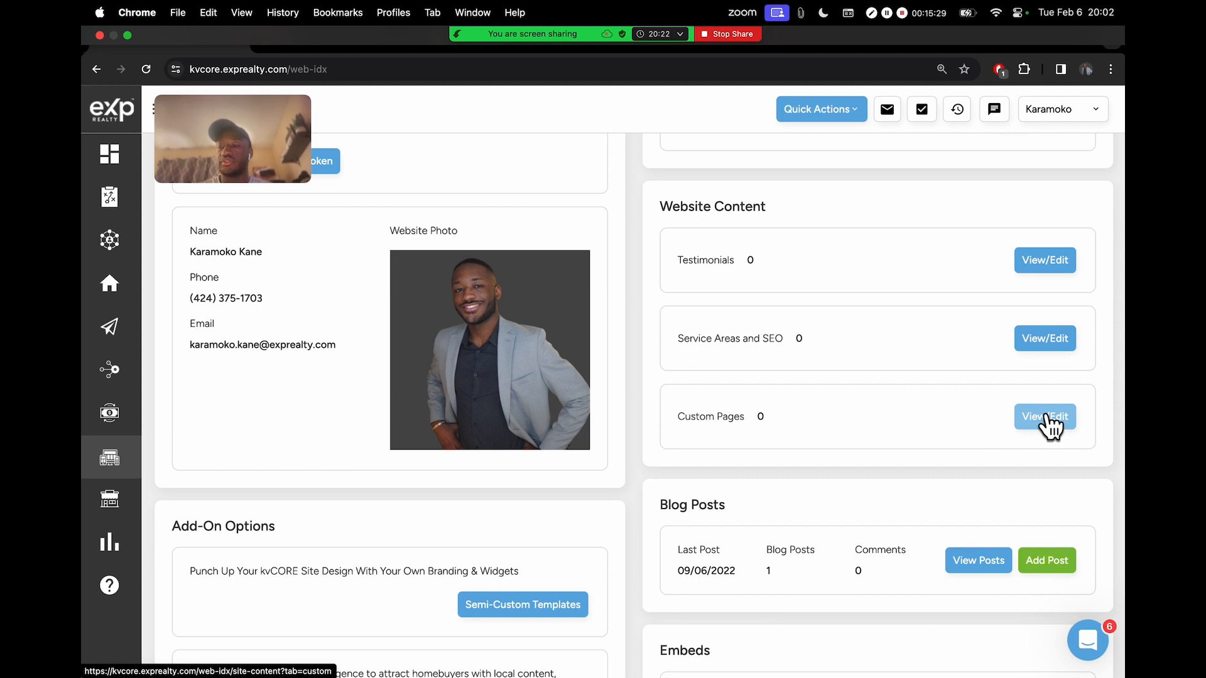
{"action": "scroll", "coordinate": [1050, 427], "scroll_direction": "up", "scroll_amount": 3}
{"action": "left_click_drag", "start_coordinate": [518, 430], "coordinate": [673, 424]}
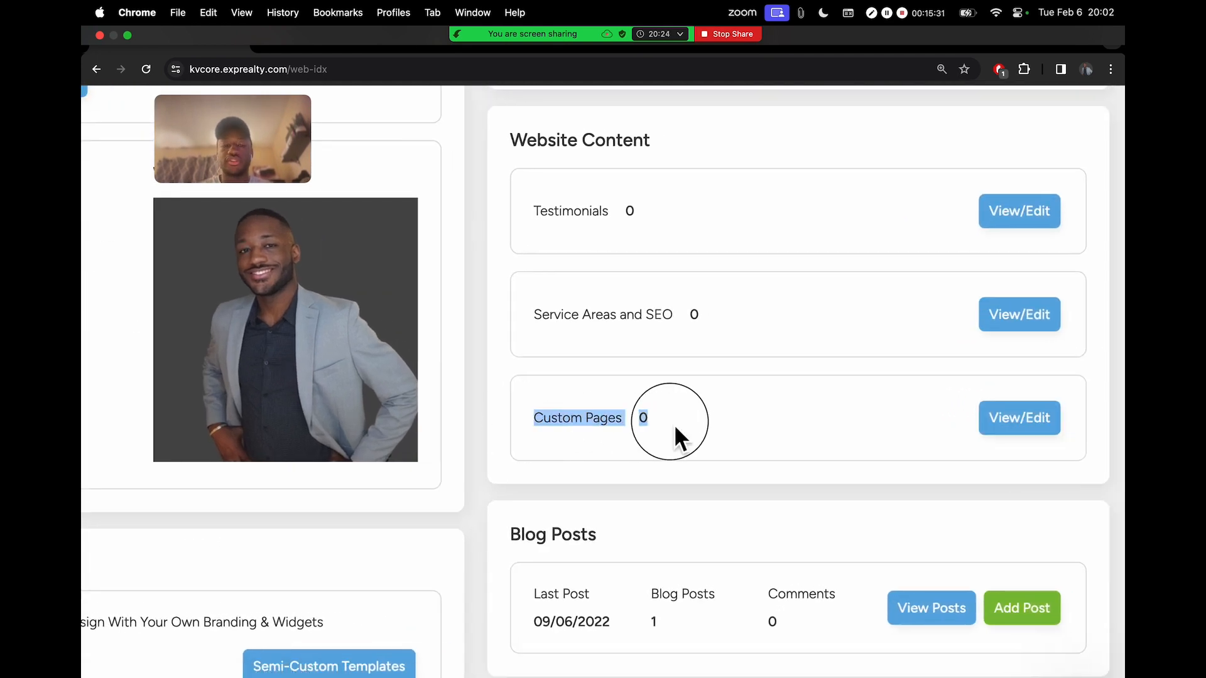
{"action": "left_click", "coordinate": [682, 425]}
{"action": "scroll", "coordinate": [685, 431], "scroll_direction": "down", "scroll_amount": 3}
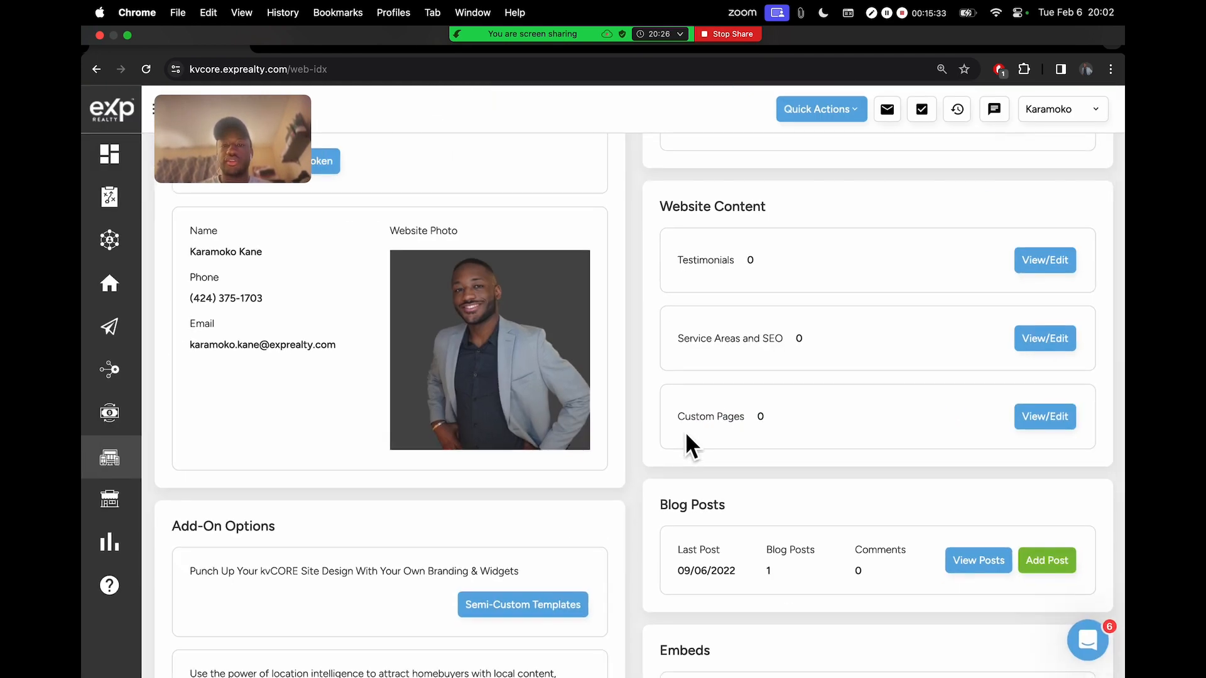
{"action": "scroll", "coordinate": [661, 333], "scroll_direction": "up", "scroll_amount": 1}
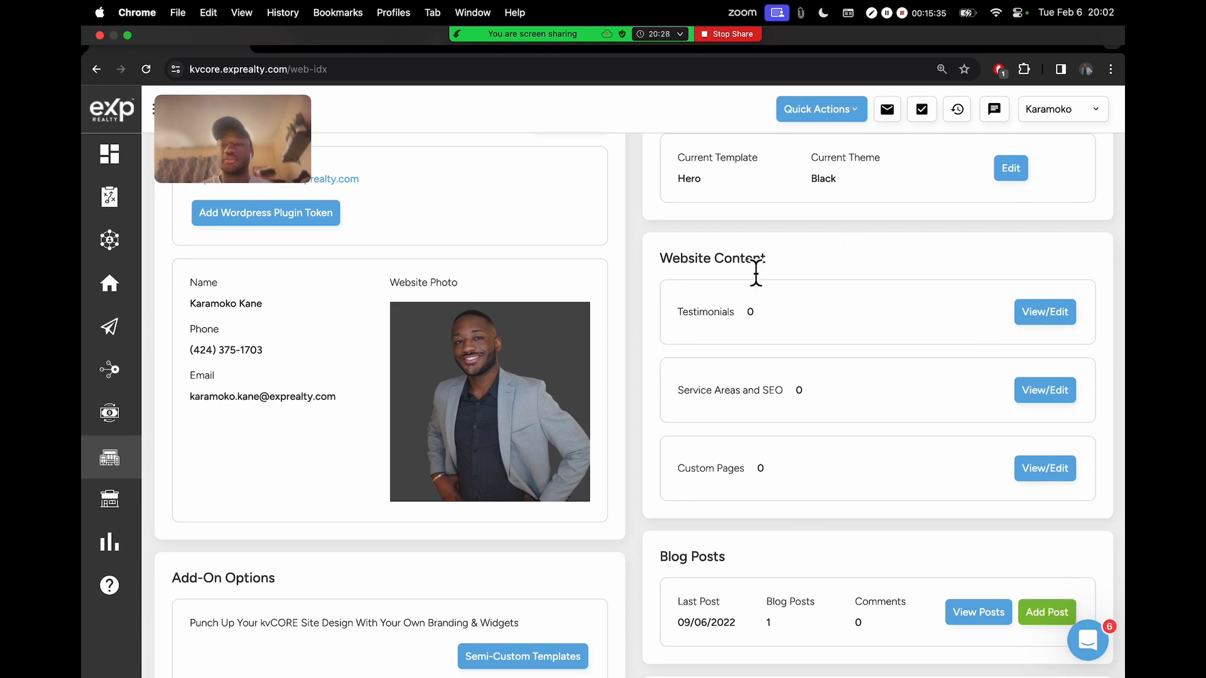
{"action": "left_click_drag", "start_coordinate": [661, 260], "coordinate": [803, 257]}
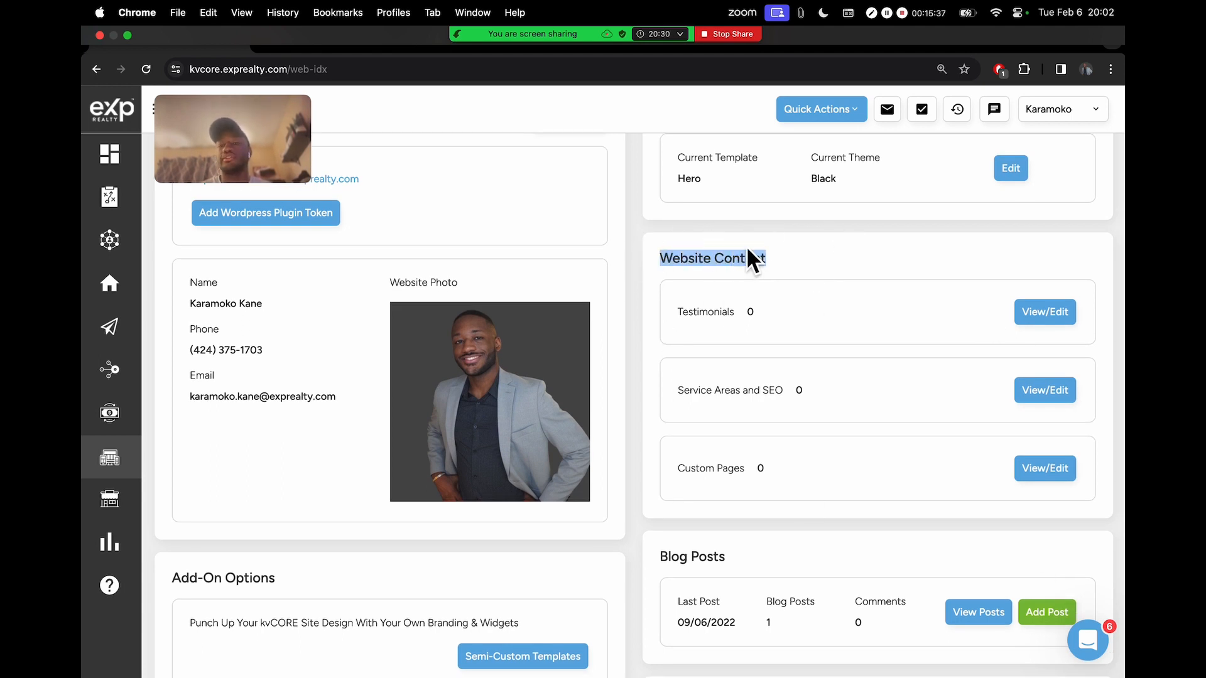
{"action": "left_click", "coordinate": [751, 257]}
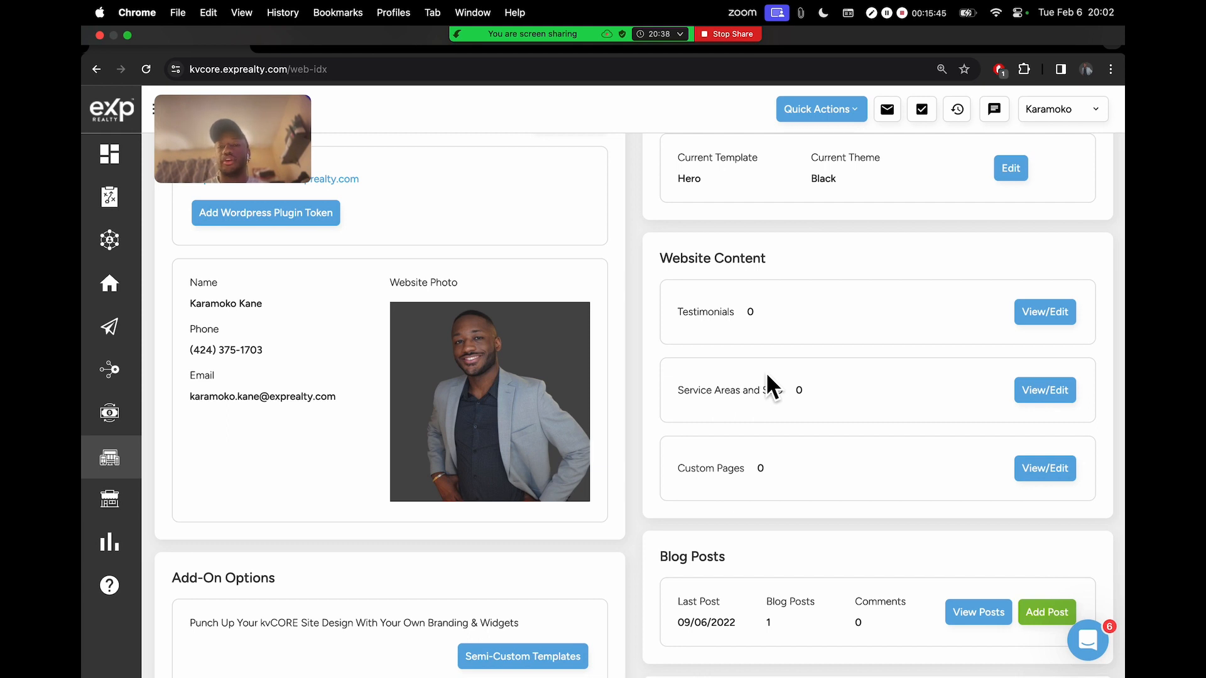
{"action": "scroll", "coordinate": [667, 301], "scroll_direction": "up", "scroll_amount": 4}
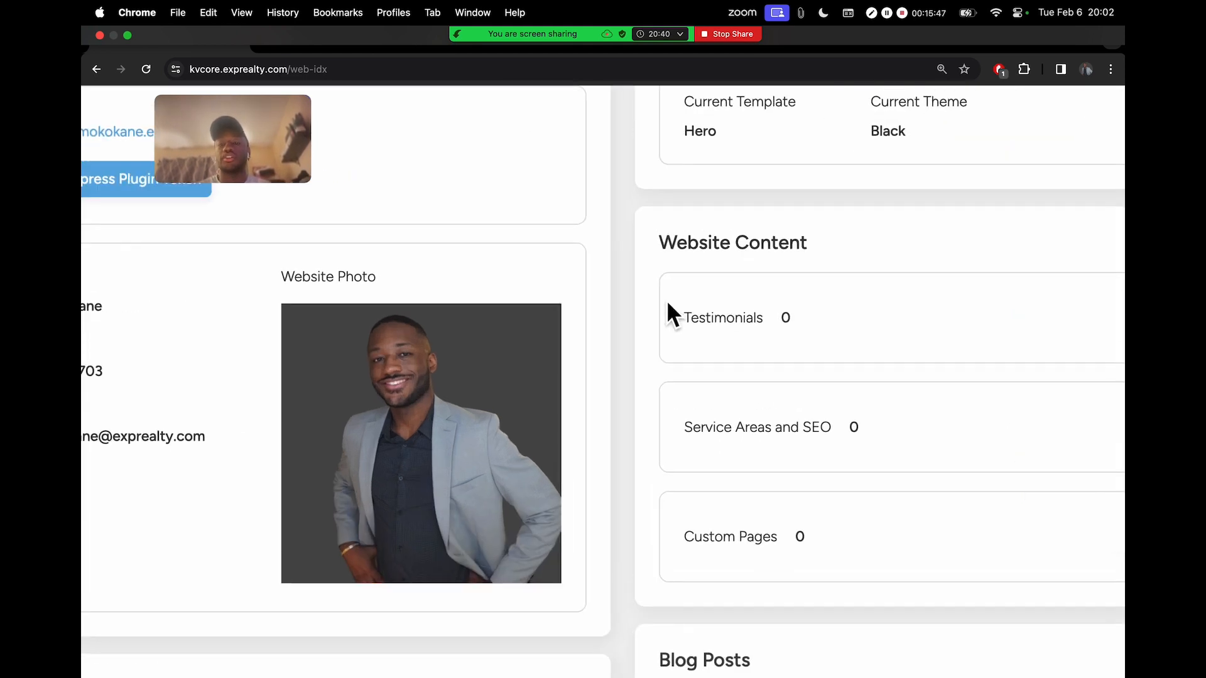
{"action": "scroll", "coordinate": [667, 302], "scroll_direction": "right", "scroll_amount": 3}
{"action": "left_click_drag", "start_coordinate": [503, 537], "coordinate": [721, 552]}
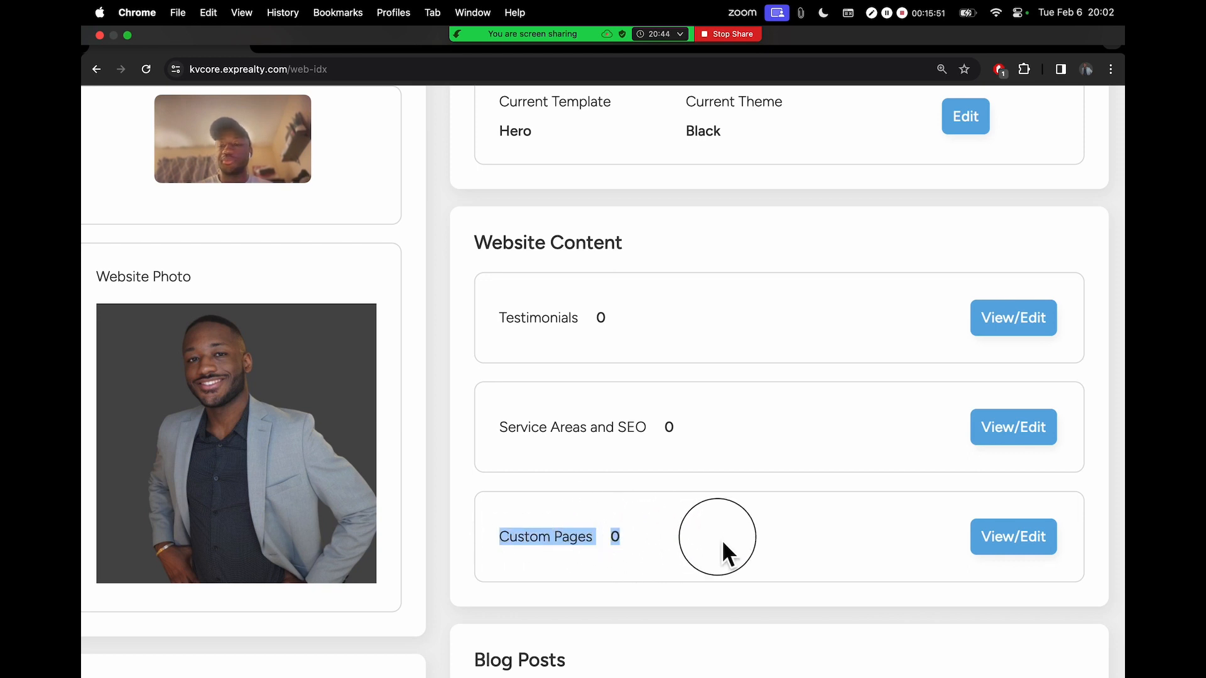
{"action": "left_click", "coordinate": [541, 552]}
{"action": "left_click_drag", "start_coordinate": [499, 547], "coordinate": [625, 553]}
{"action": "left_click", "coordinate": [575, 552]}
{"action": "left_click", "coordinate": [619, 539]}
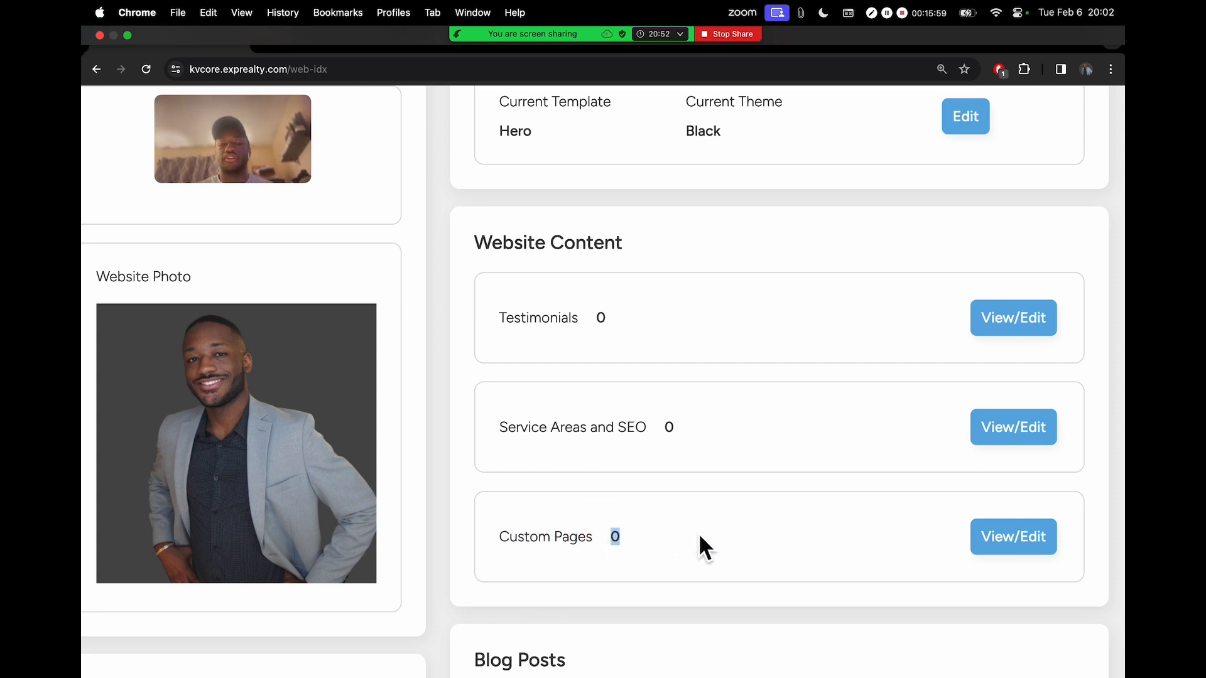
{"action": "left_click", "coordinate": [649, 532]}
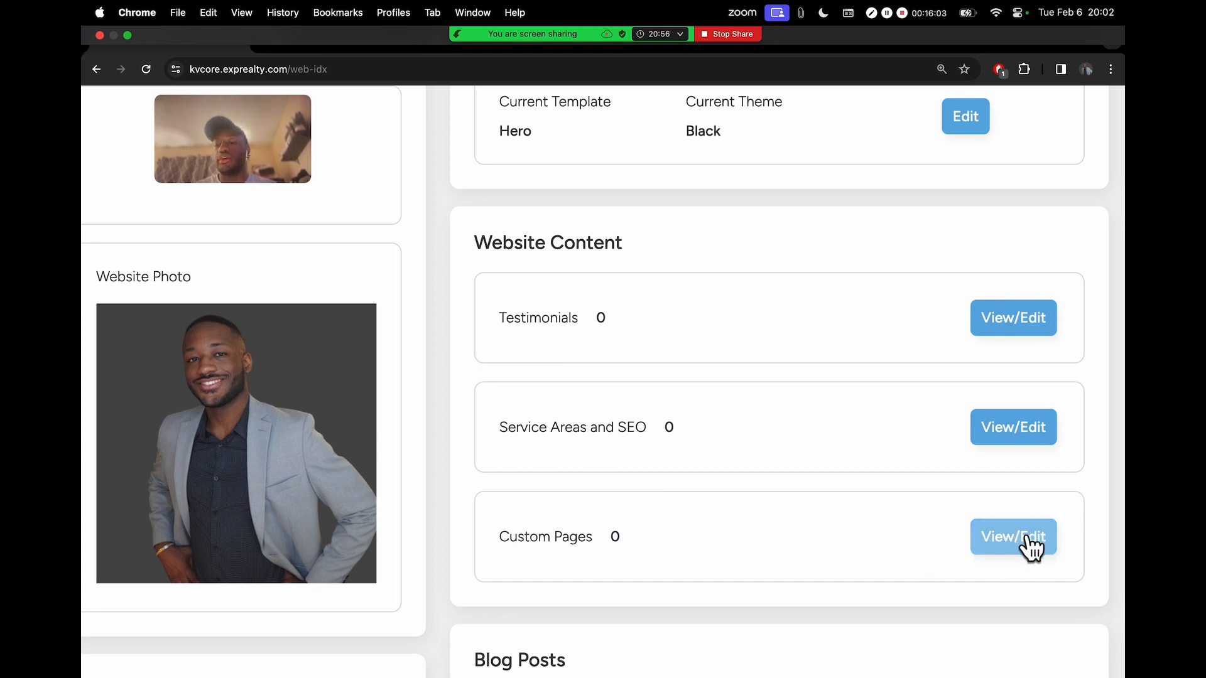
{"action": "key", "text": "super+minus"}
{"action": "key", "text": "super+minus"}
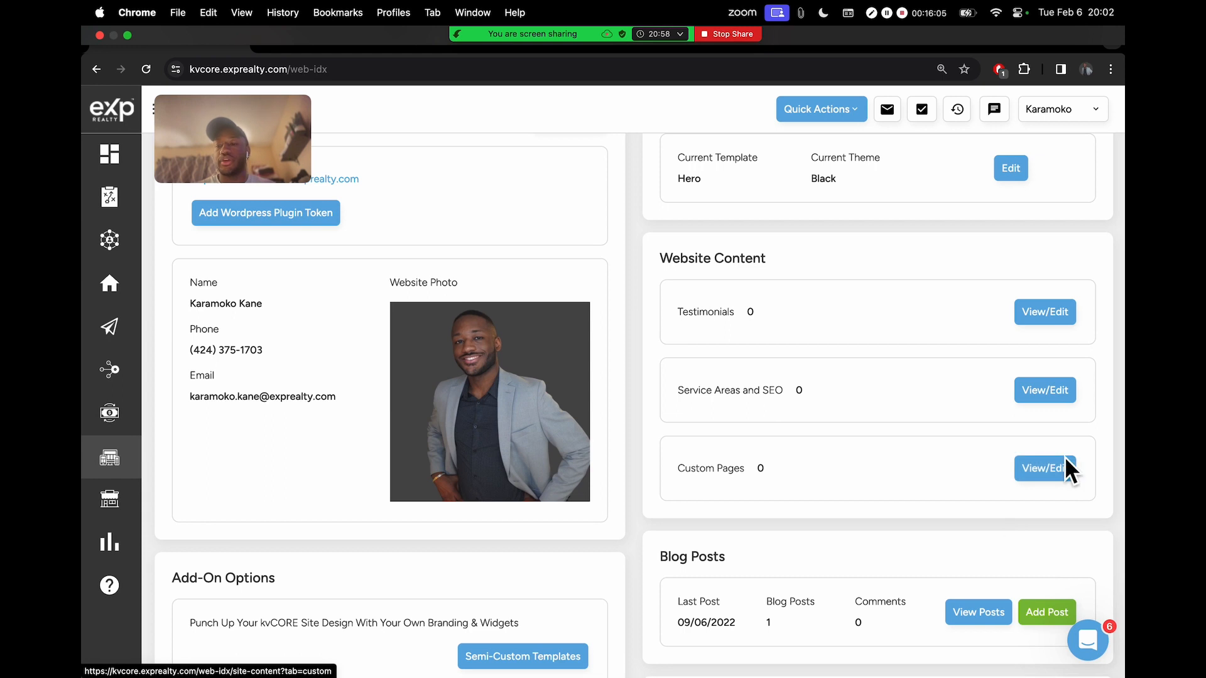
Step: Open the Site Content Custom Pages list, which shows no matching results
{"action": "left_click", "coordinate": [1044, 472]}
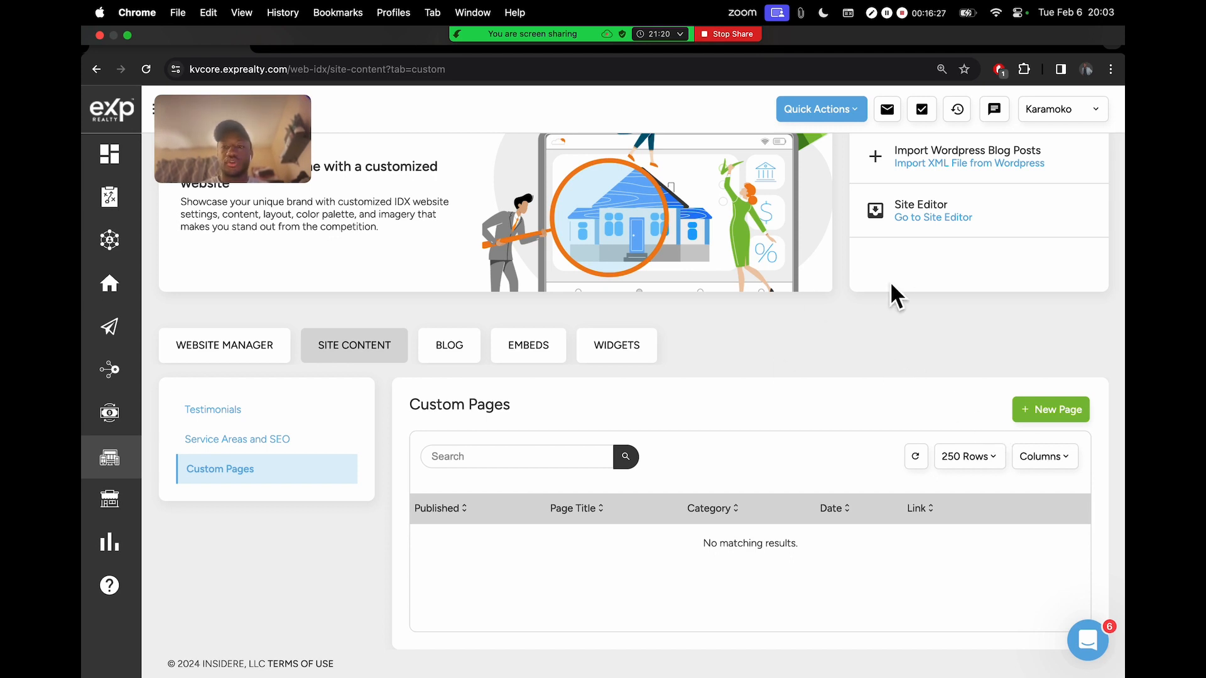
{"action": "scroll", "coordinate": [941, 379], "scroll_direction": "up", "scroll_amount": 2}
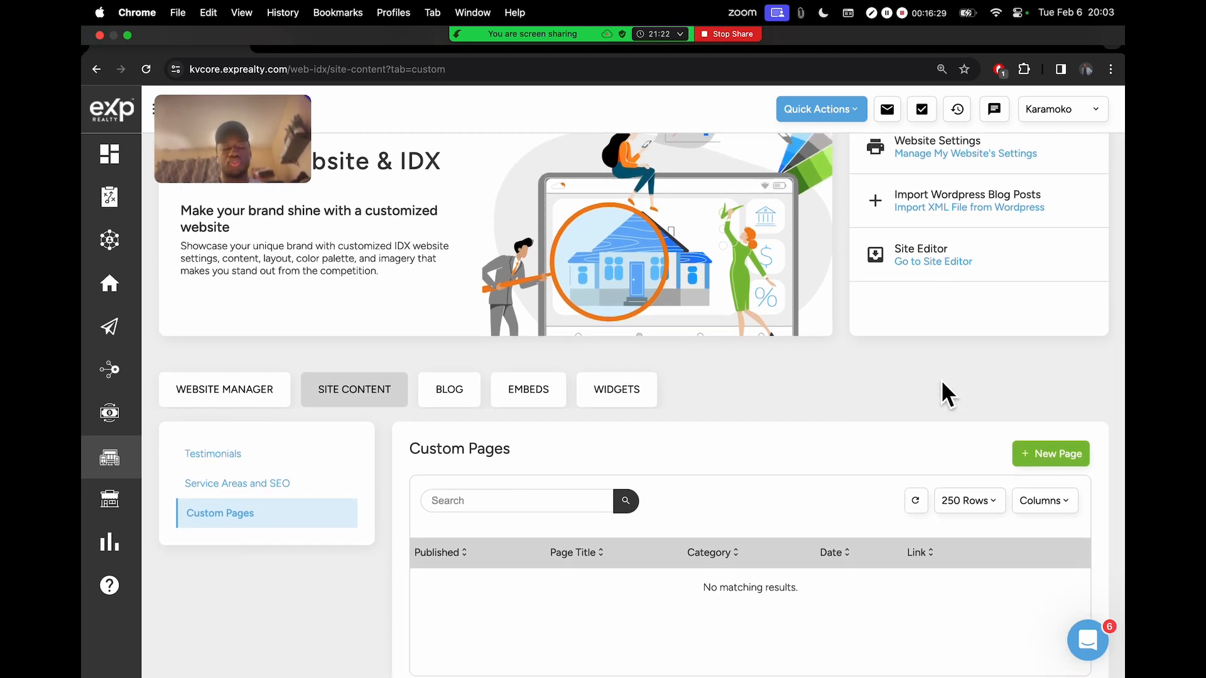
{"action": "scroll", "coordinate": [940, 380], "scroll_direction": "down", "scroll_amount": 2}
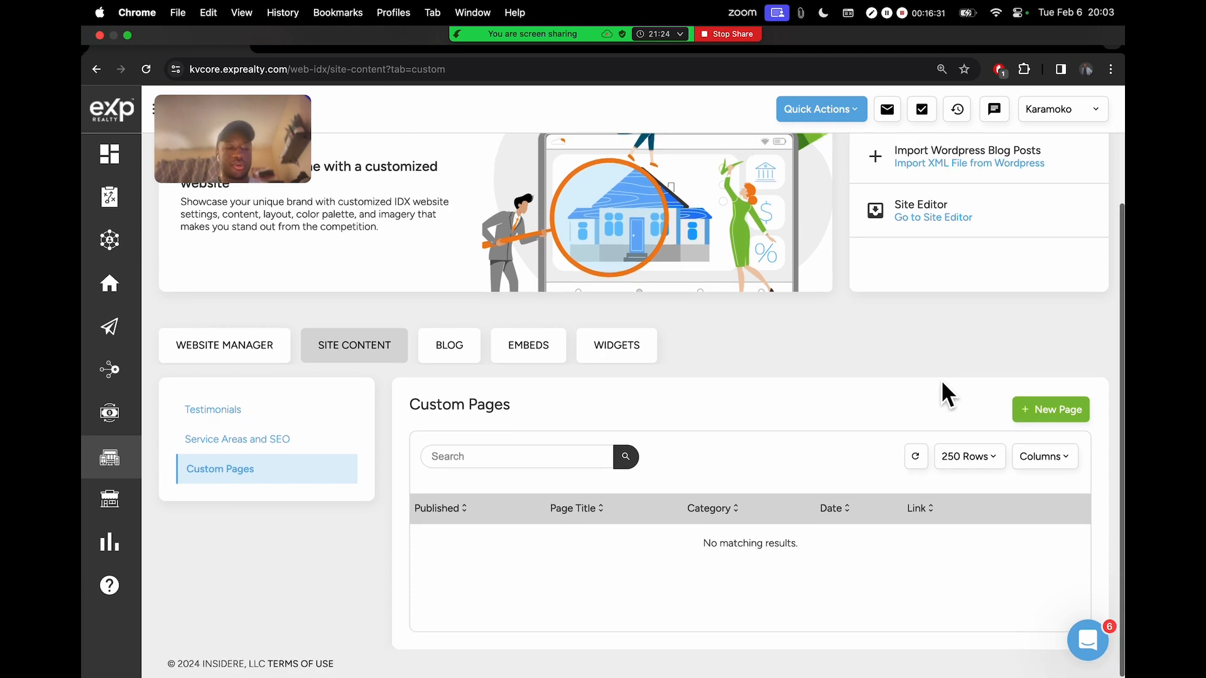
{"action": "left_click_drag", "start_coordinate": [292, 178], "coordinate": [846, 153]}
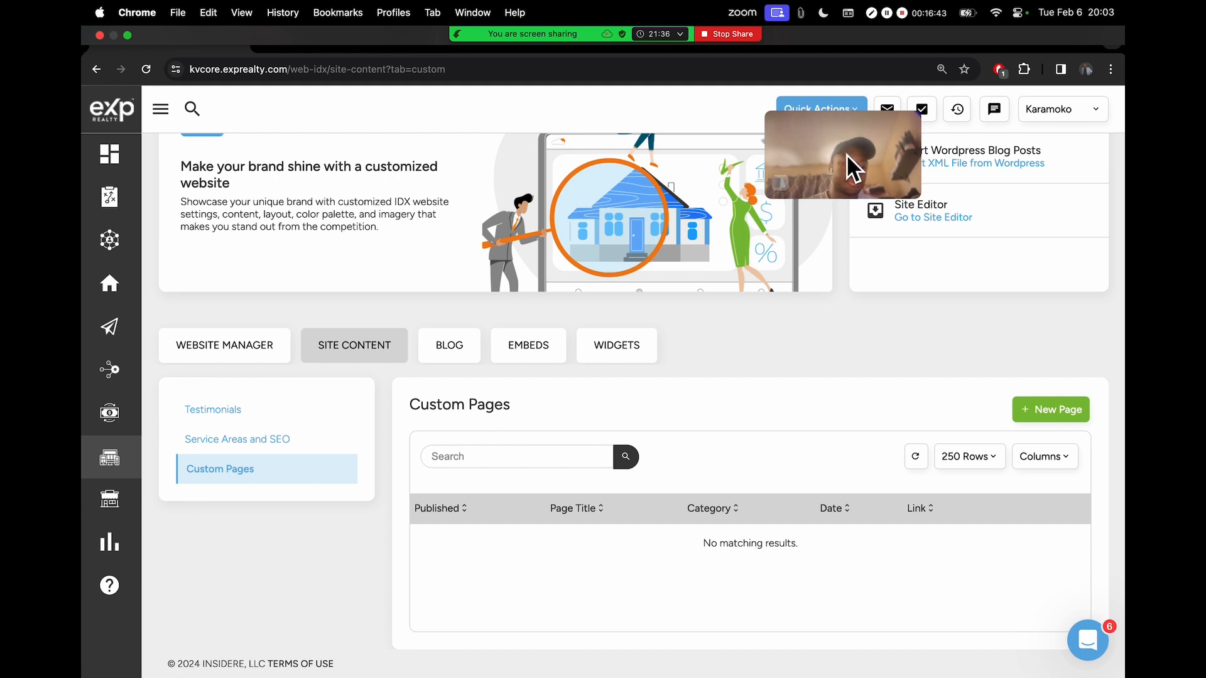
{"action": "mouse_move", "coordinate": [187, 139]}
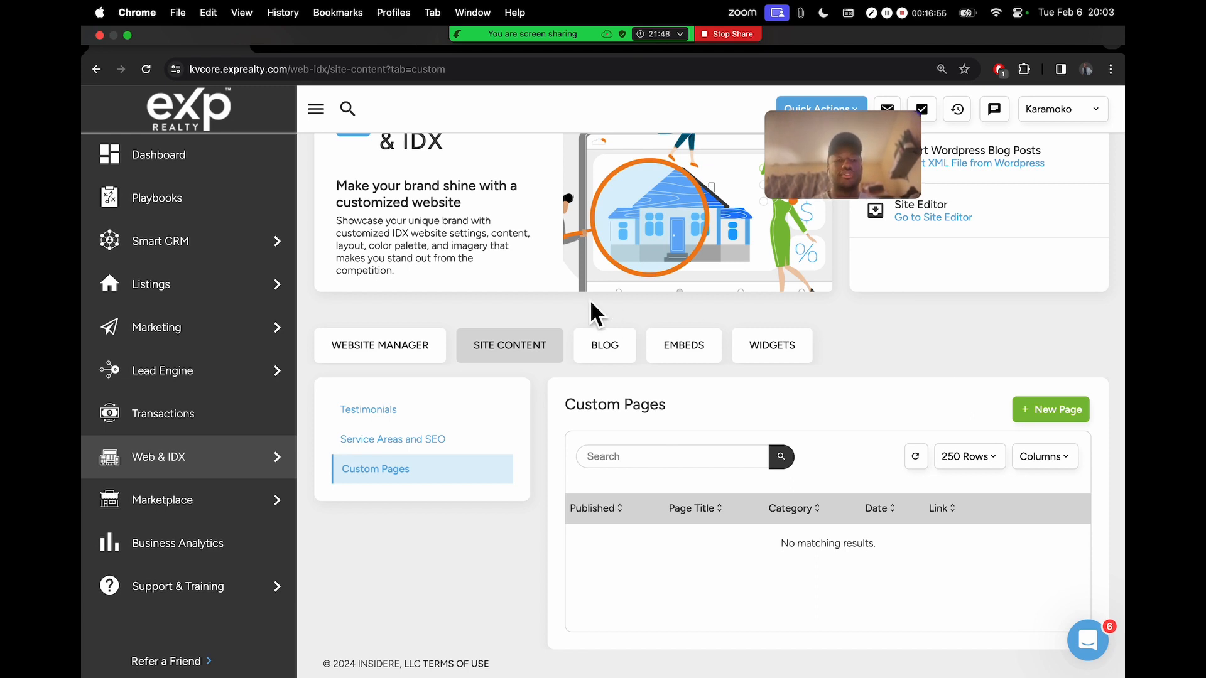
Step: Open Lead Engine's Build Squeeze Page to reach the Multi-Property squeeze page form
{"action": "mouse_move", "coordinate": [221, 371]}
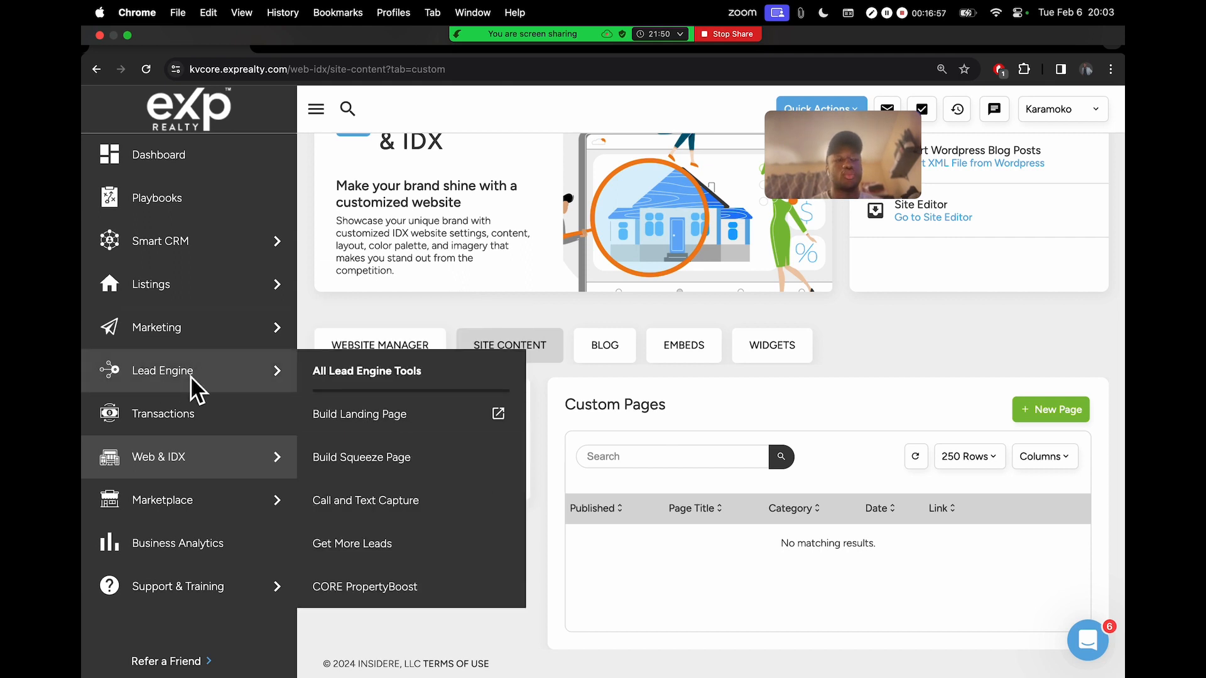
{"action": "scroll", "coordinate": [130, 379], "scroll_direction": "up", "scroll_amount": 5}
{"action": "scroll", "coordinate": [131, 378], "scroll_direction": "left", "scroll_amount": 1}
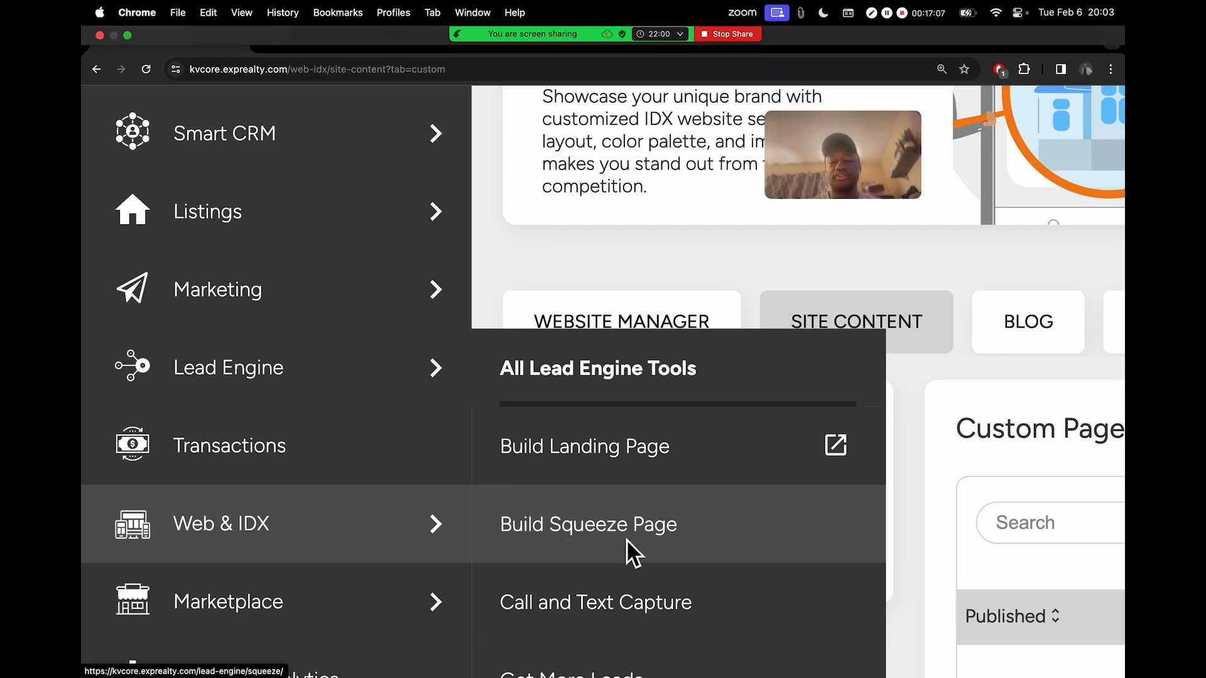
{"action": "left_click", "coordinate": [612, 526]}
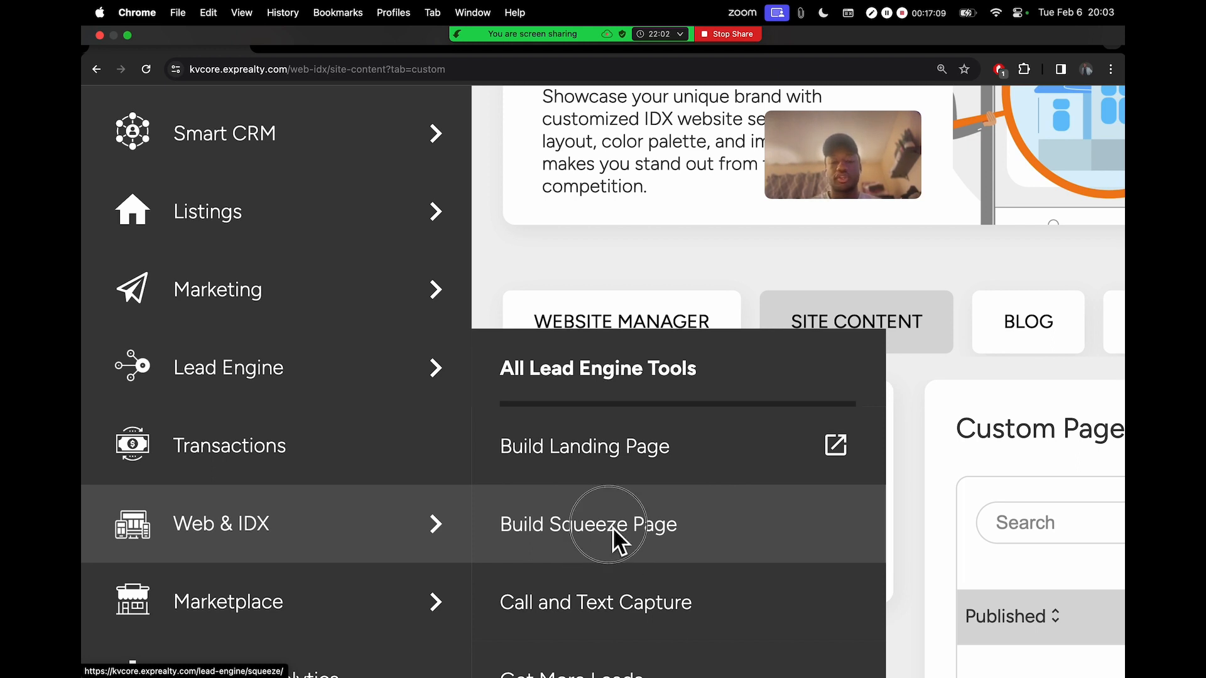
{"action": "key", "text": "super+minus"}
{"action": "key", "text": "super+minus"}
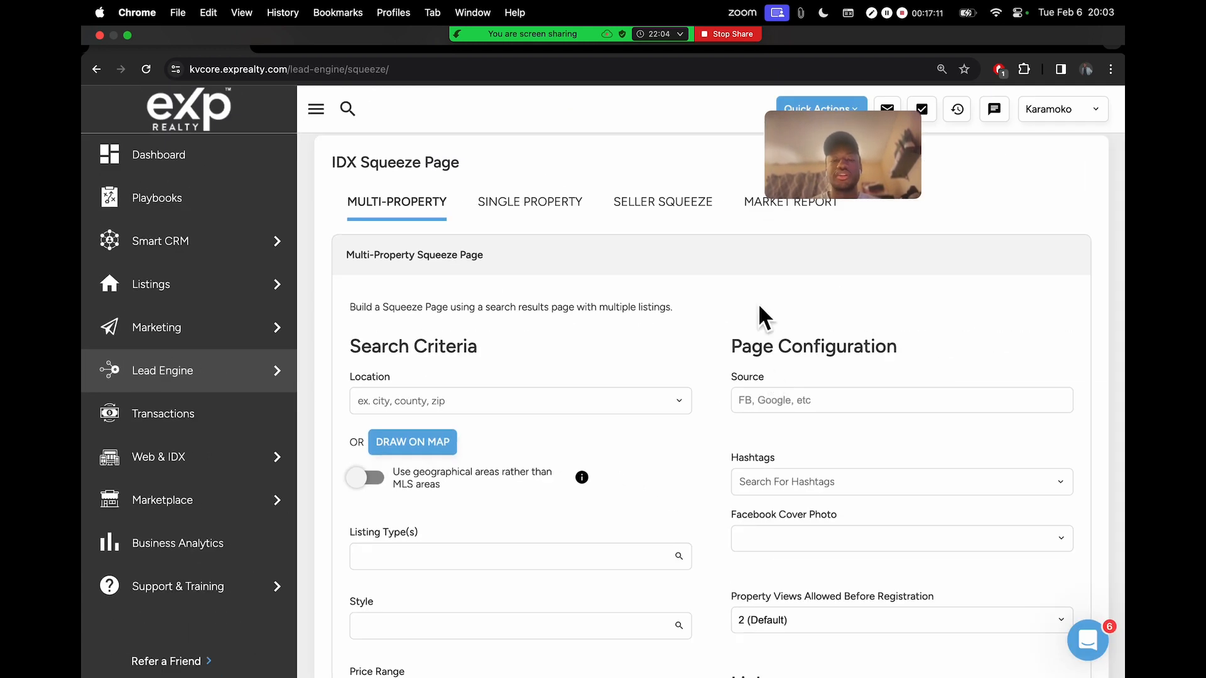
{"action": "left_click_drag", "start_coordinate": [886, 167], "coordinate": [531, 98]}
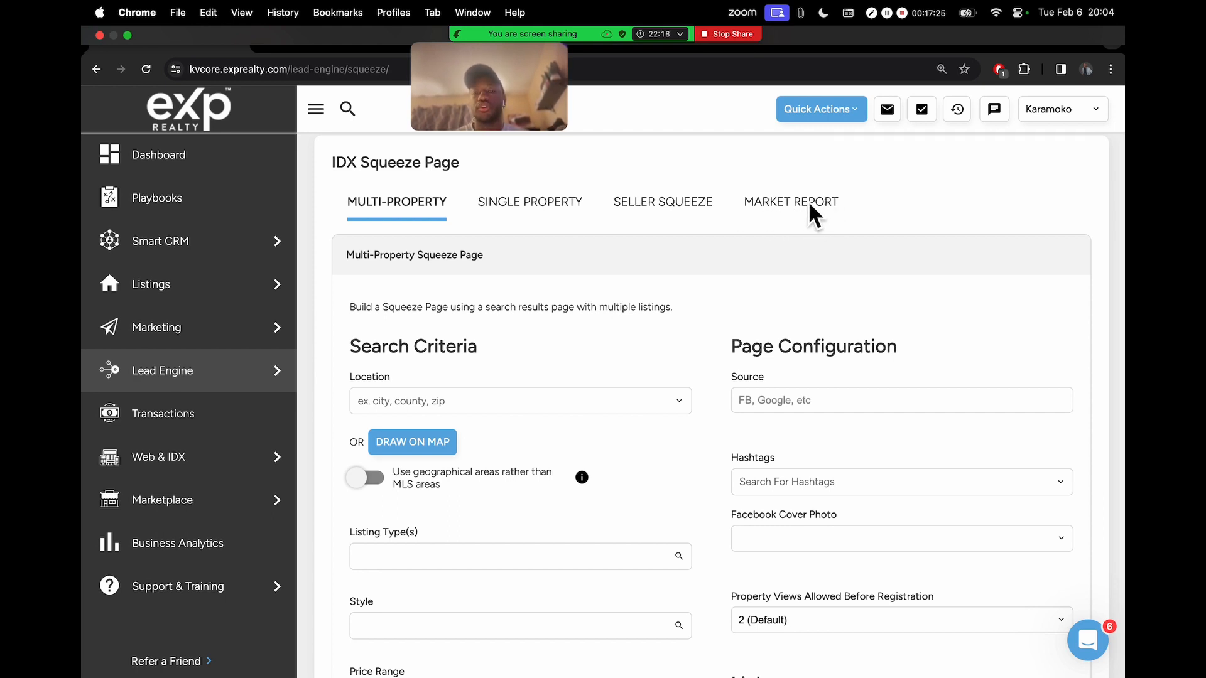
Step: Switch to the Market Report form and set its Area to city: Torrance, CA
{"action": "left_click", "coordinate": [791, 202]}
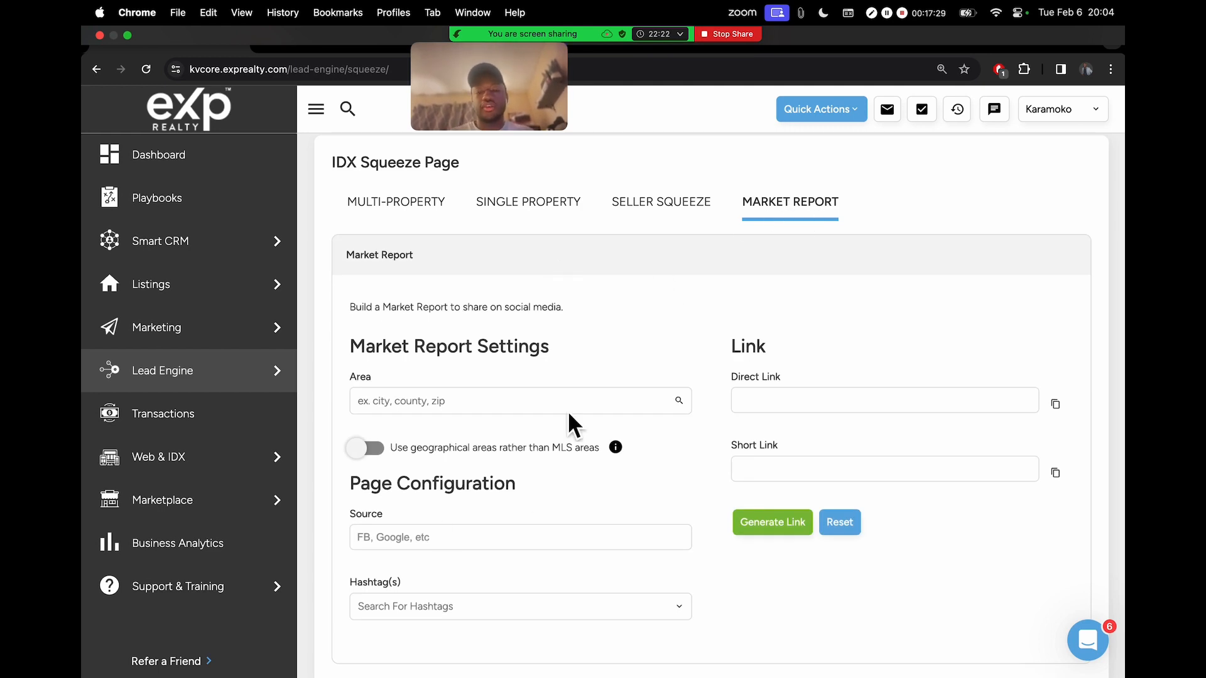
{"action": "scroll", "coordinate": [690, 416], "scroll_direction": "down", "scroll_amount": 2}
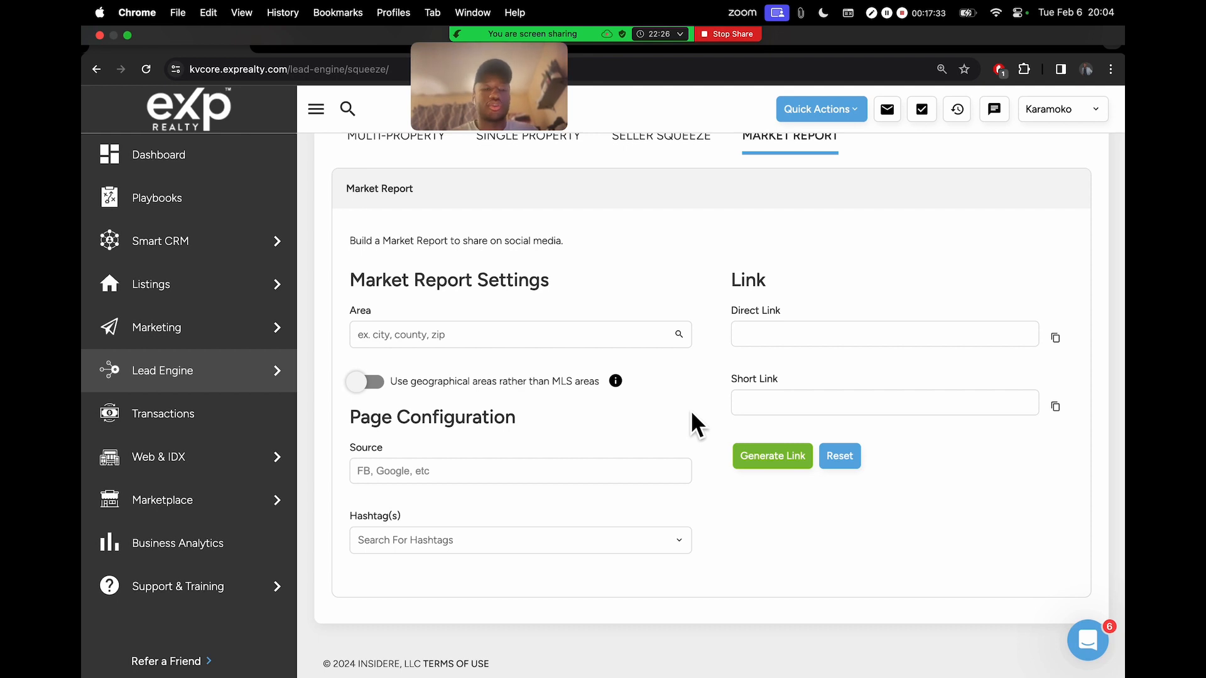
{"action": "left_click", "coordinate": [550, 342]}
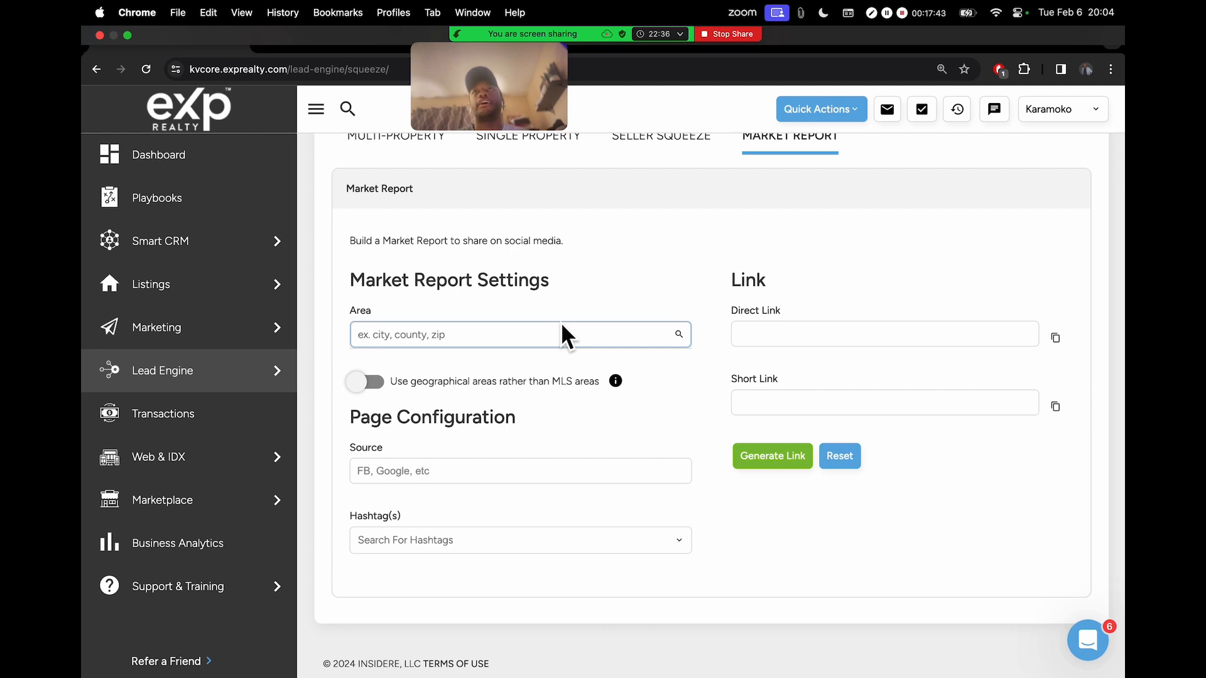
{"action": "type", "text": "torrance"}
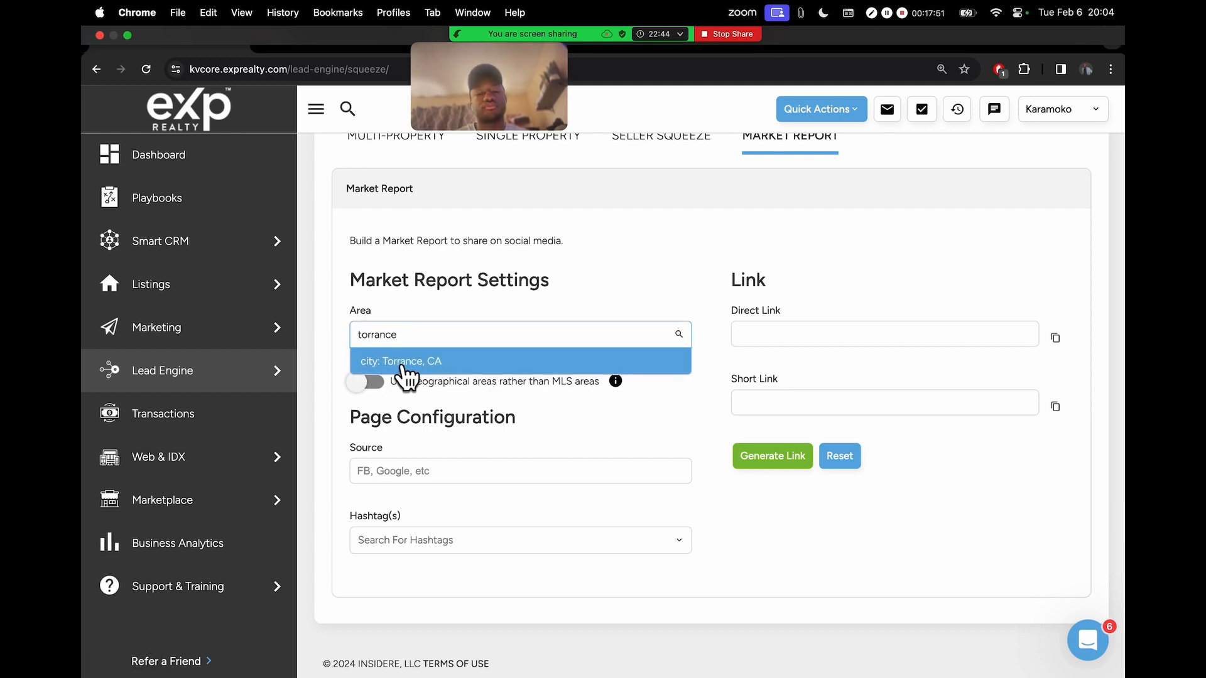
{"action": "scroll", "coordinate": [388, 377], "scroll_direction": "up", "scroll_amount": 5}
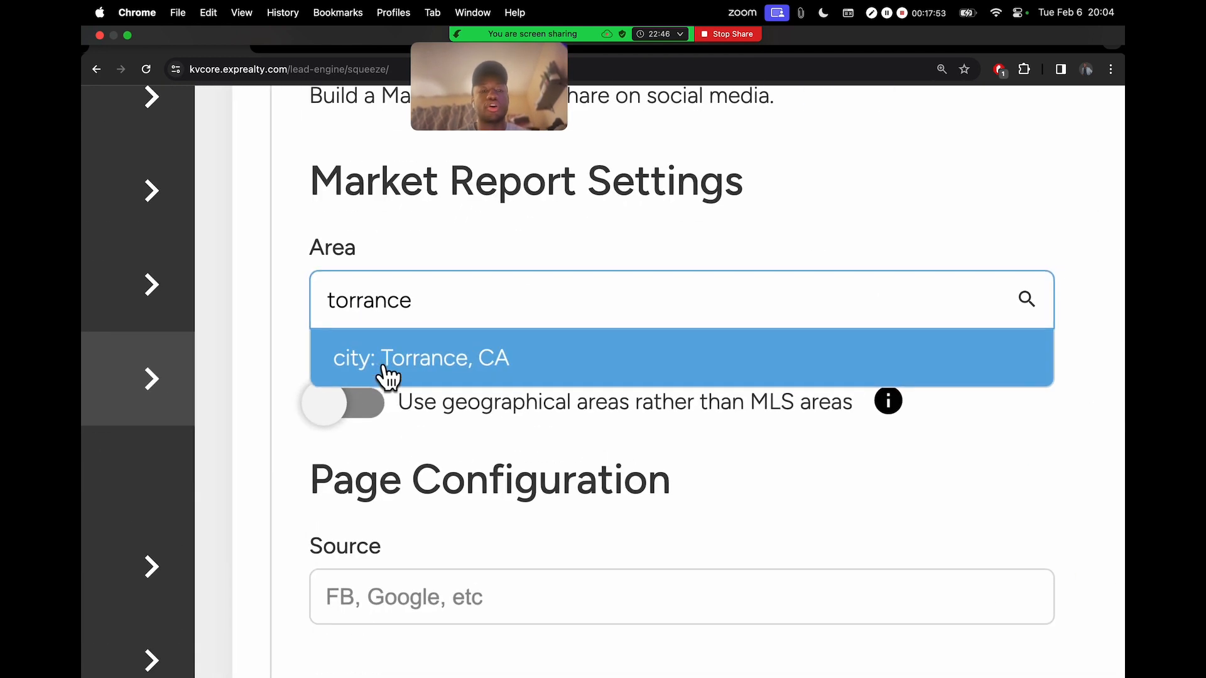
{"action": "left_click", "coordinate": [504, 371]}
{"action": "scroll", "coordinate": [661, 371], "scroll_direction": "down", "scroll_amount": 5}
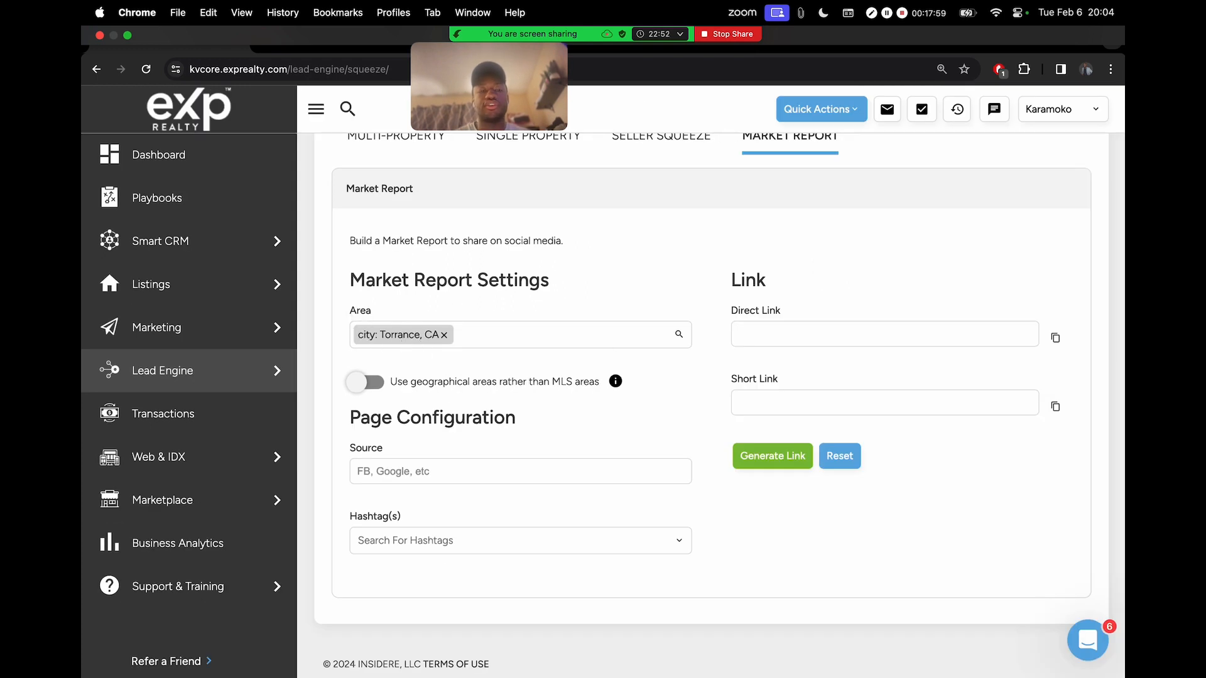
{"action": "left_click_drag", "start_coordinate": [331, 304], "coordinate": [468, 299]}
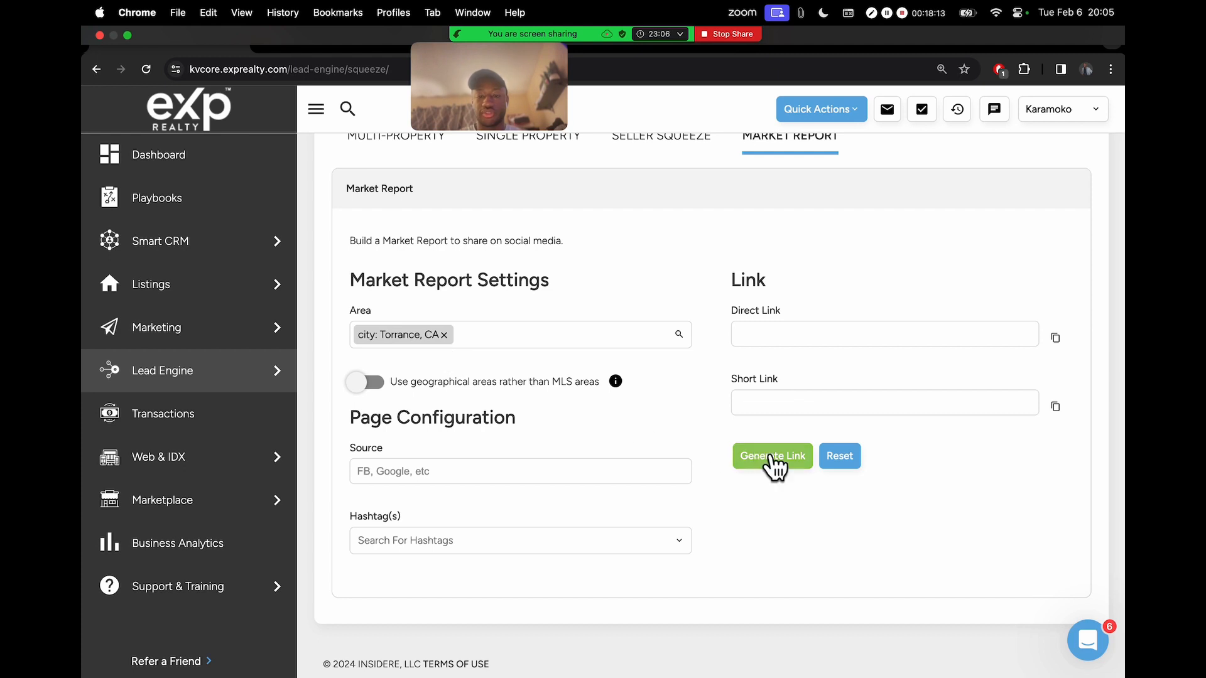
Step: Generate the direct and short links for the Torrance market report
{"action": "scroll", "coordinate": [771, 462], "scroll_direction": "up", "scroll_amount": 5}
{"action": "scroll", "coordinate": [771, 462], "scroll_direction": "right", "scroll_amount": 3}
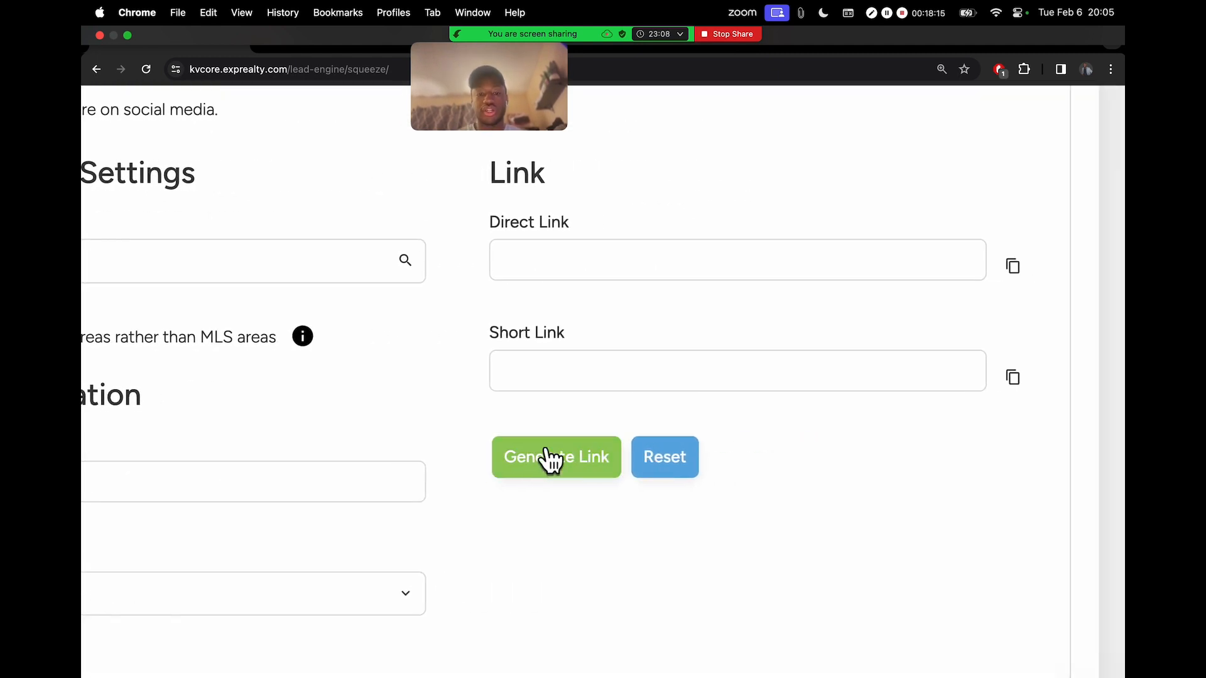
{"action": "left_click", "coordinate": [552, 469]}
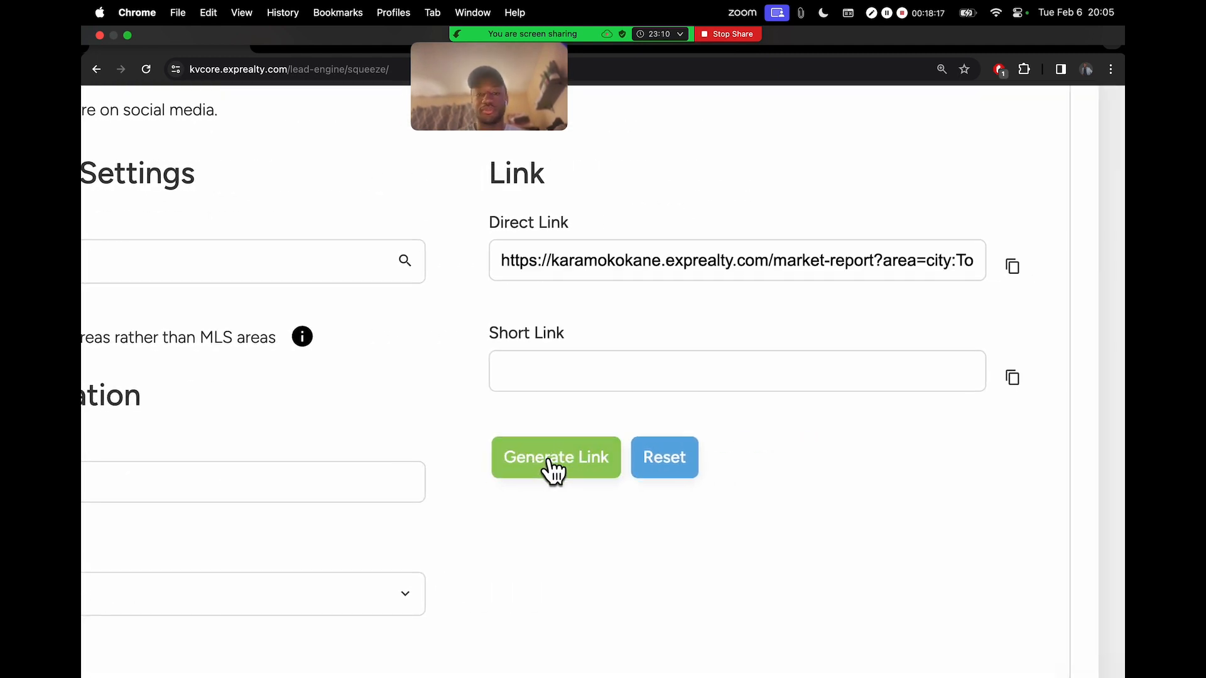
{"action": "scroll", "coordinate": [520, 284], "scroll_direction": "down", "scroll_amount": 5}
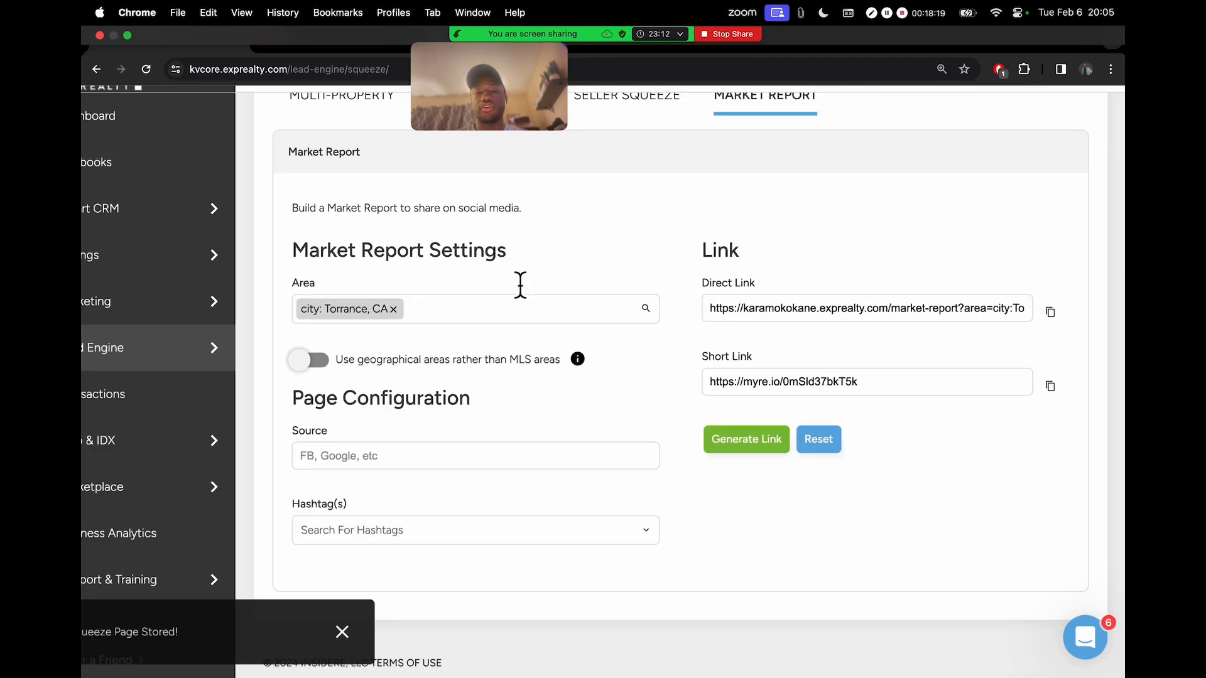
{"action": "scroll", "coordinate": [520, 285], "scroll_direction": "down", "scroll_amount": 2}
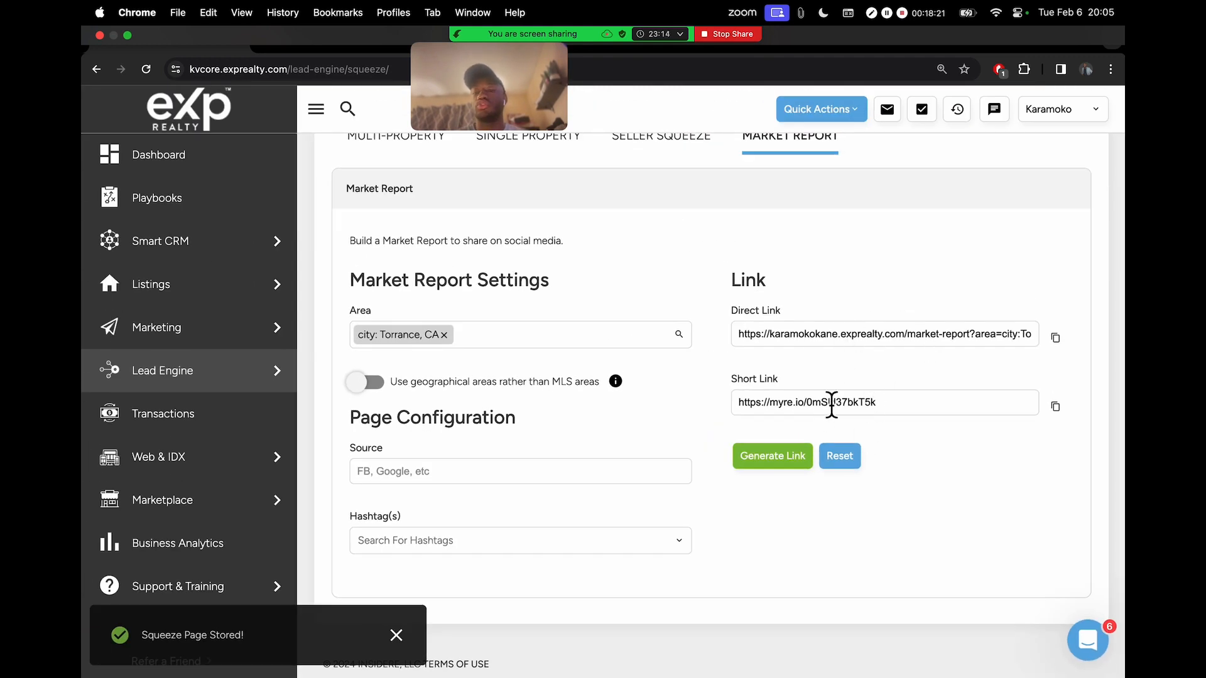
Step: Copy the Torrance Direct Link URL to the clipboard
{"action": "left_click", "coordinate": [1059, 348]}
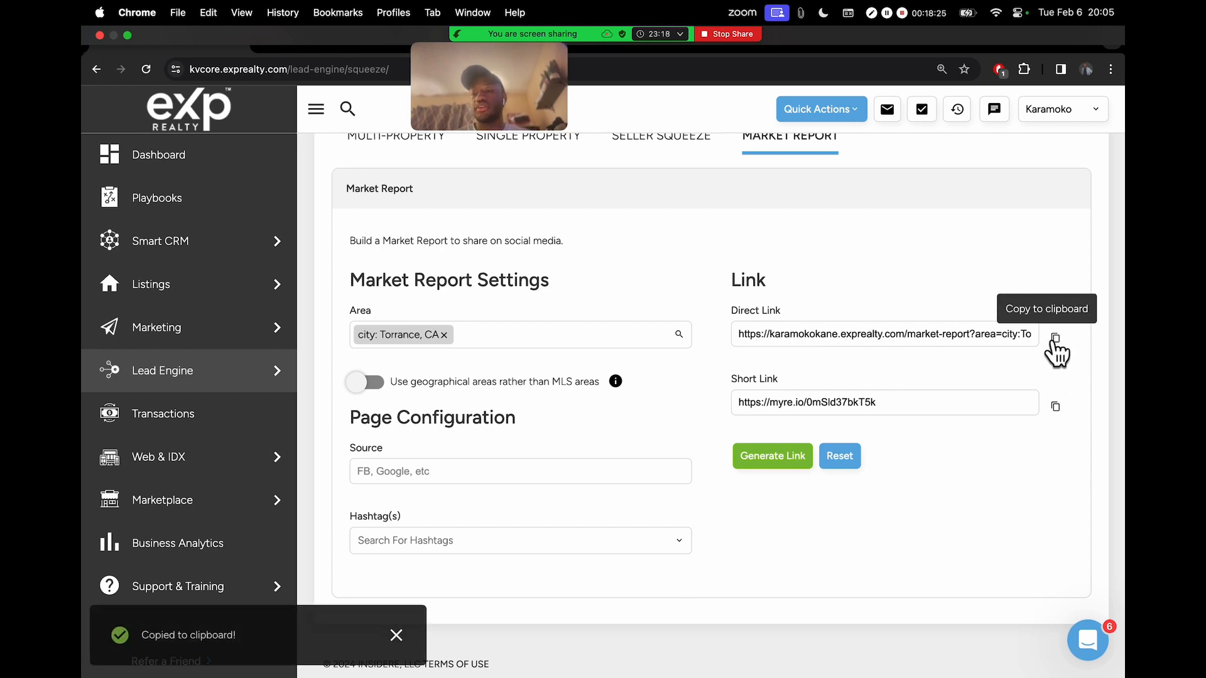
{"action": "scroll", "coordinate": [1059, 348], "scroll_direction": "up", "scroll_amount": 5}
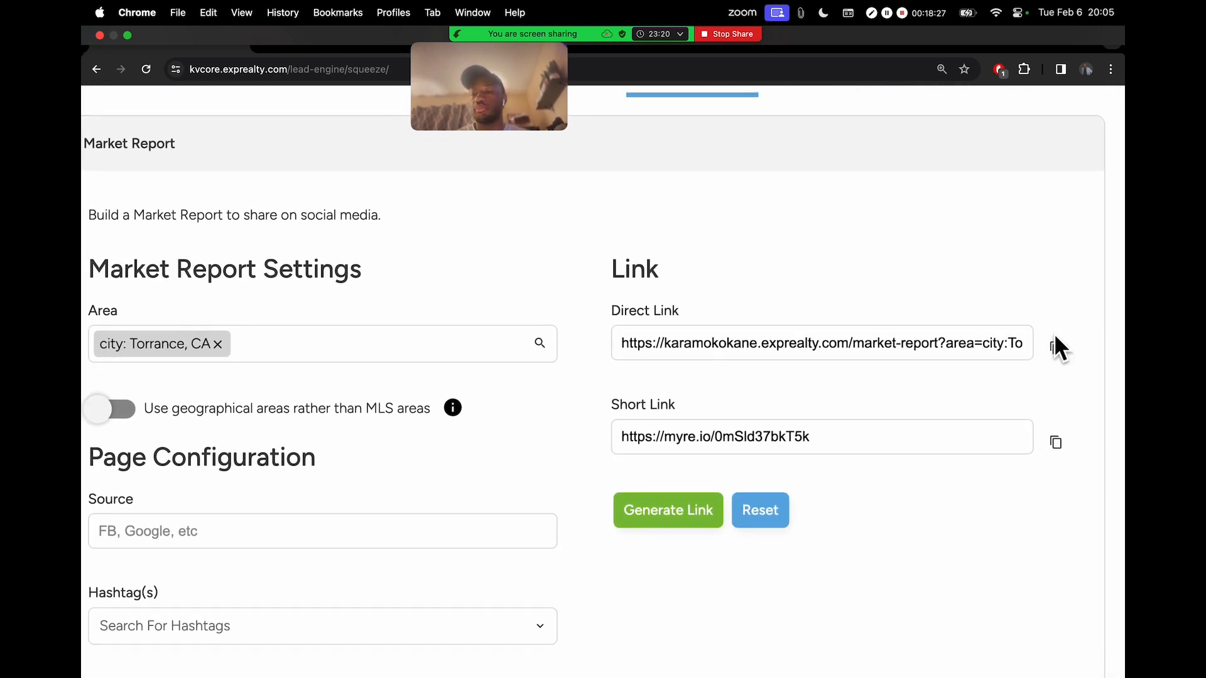
{"action": "scroll", "coordinate": [1055, 337], "scroll_direction": "up", "scroll_amount": 4}
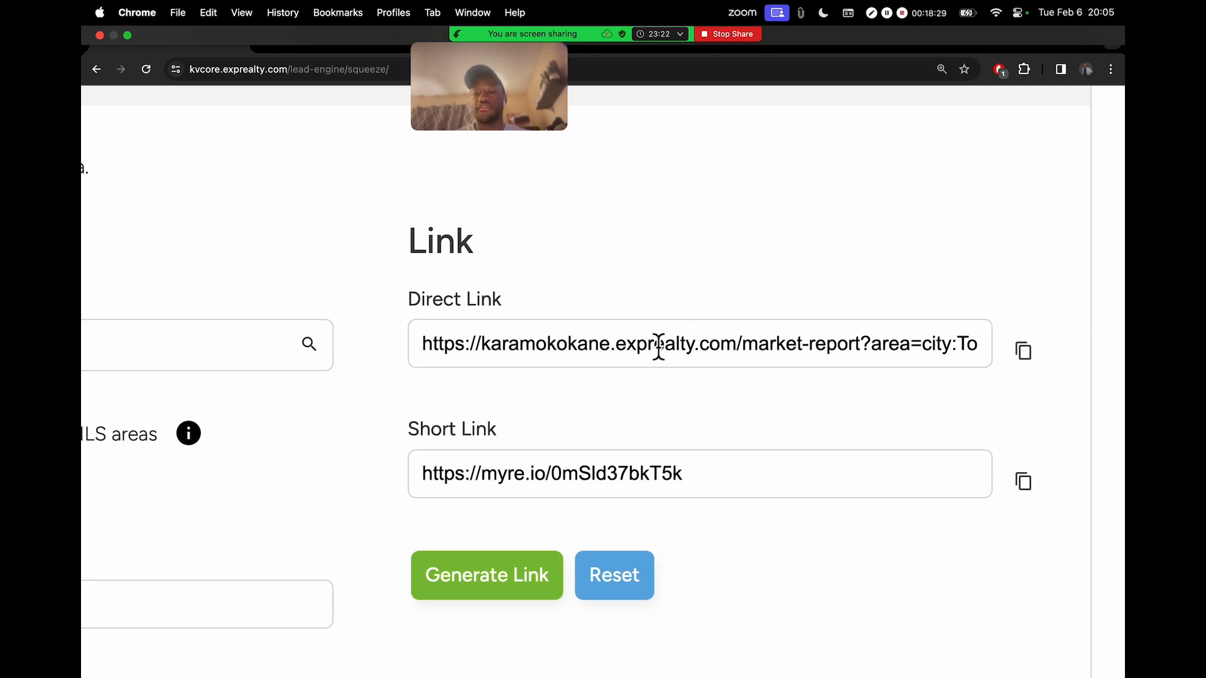
{"action": "left_click_drag", "start_coordinate": [536, 347], "coordinate": [570, 353]}
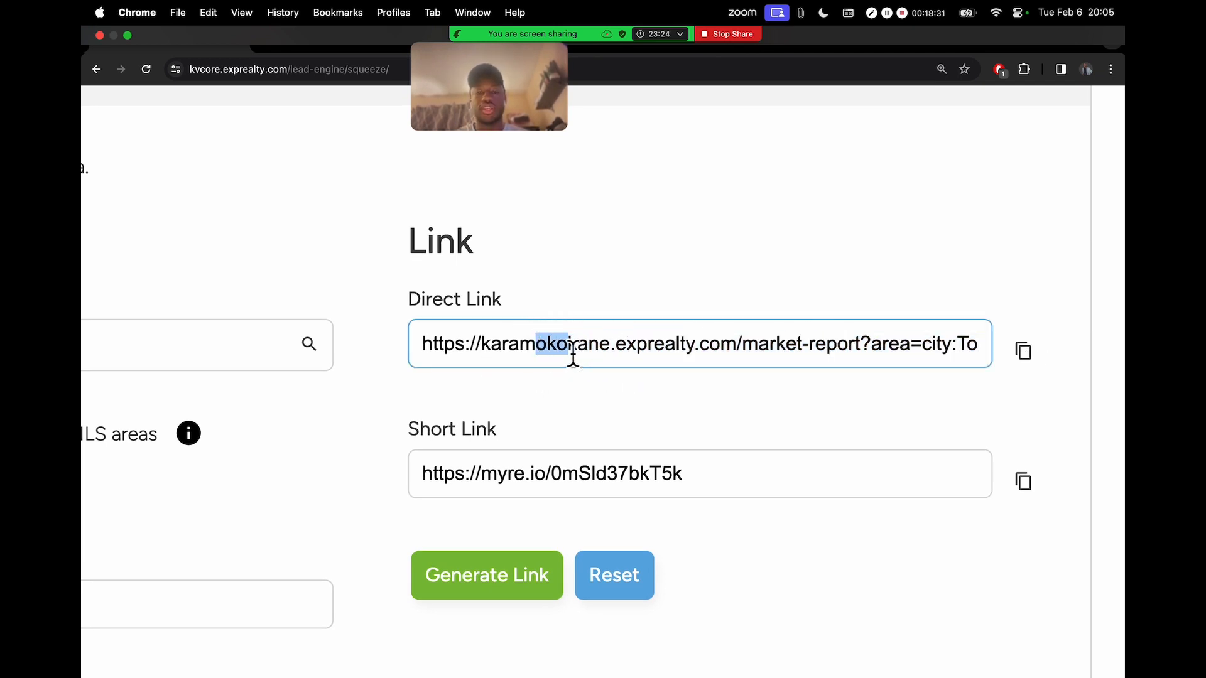
{"action": "left_click", "coordinate": [1022, 351]}
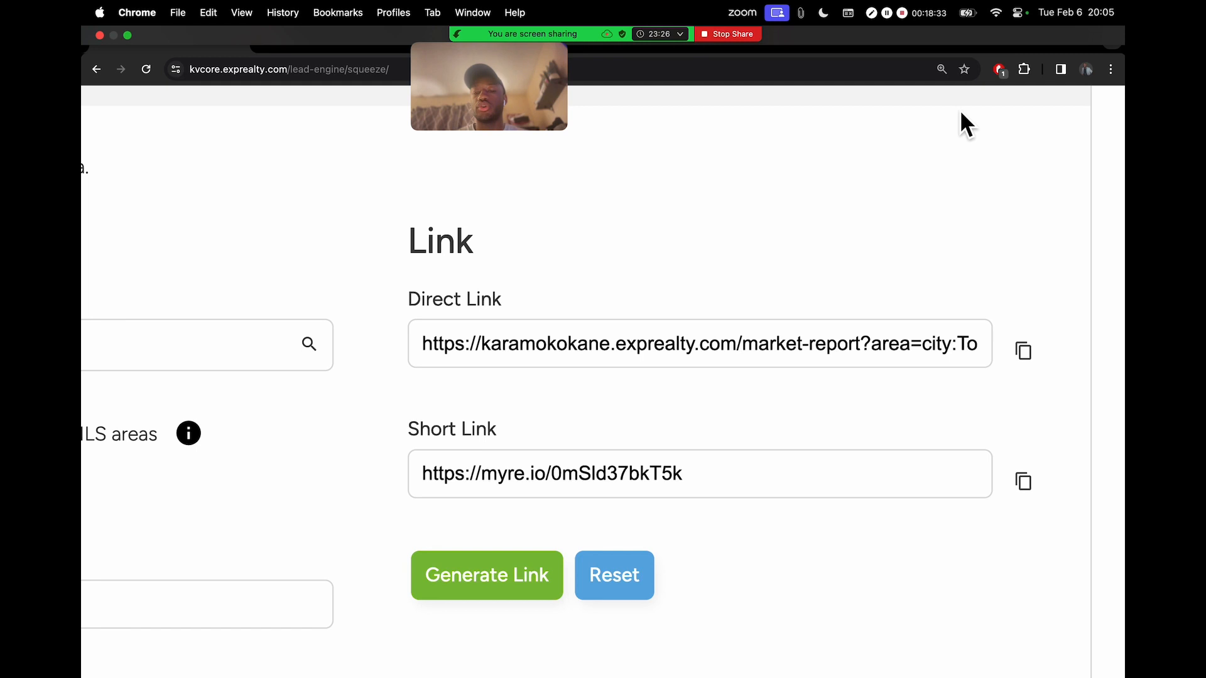
{"action": "scroll", "coordinate": [961, 245], "scroll_direction": "down", "scroll_amount": 4}
{"action": "left_click_drag", "start_coordinate": [739, 342], "coordinate": [1062, 364]}
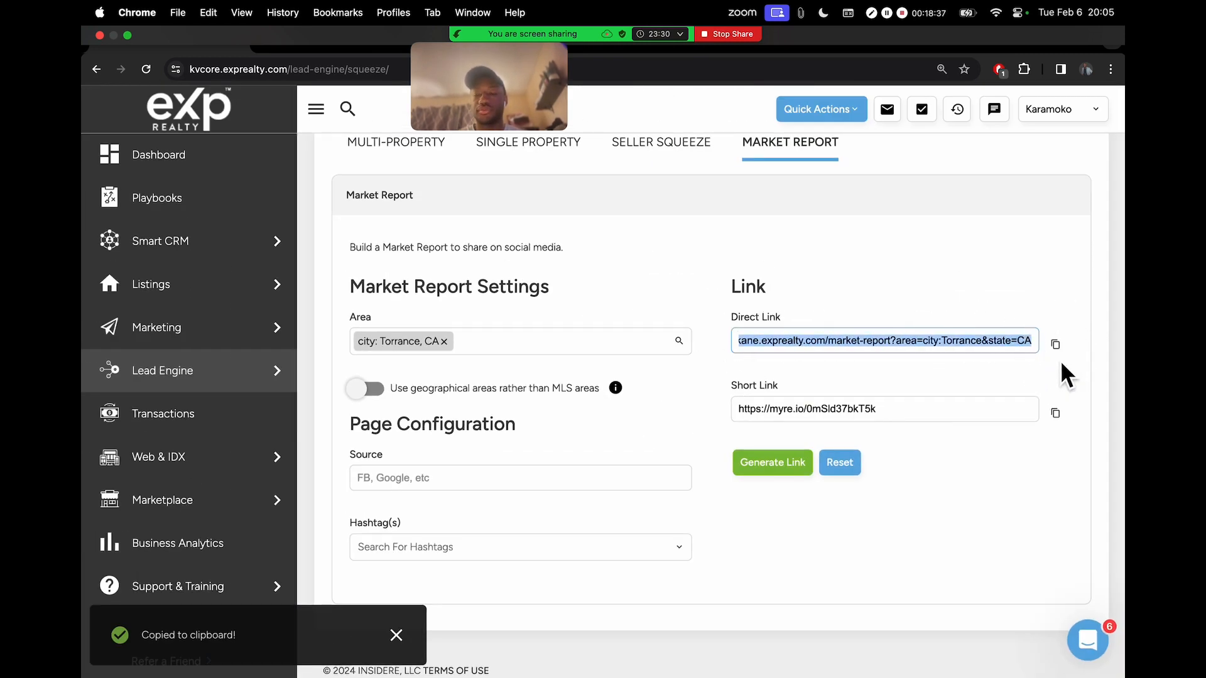
{"action": "key", "text": "super+c"}
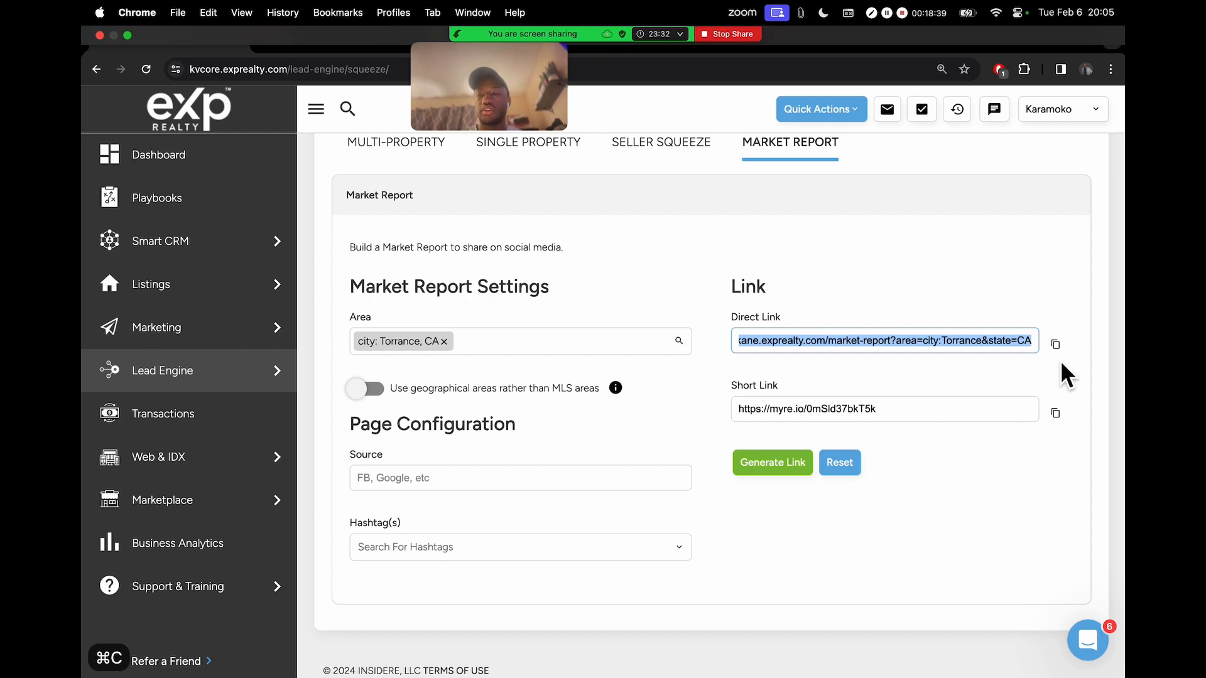
{"action": "right_click", "coordinate": [972, 350]}
{"action": "left_click", "coordinate": [804, 400]}
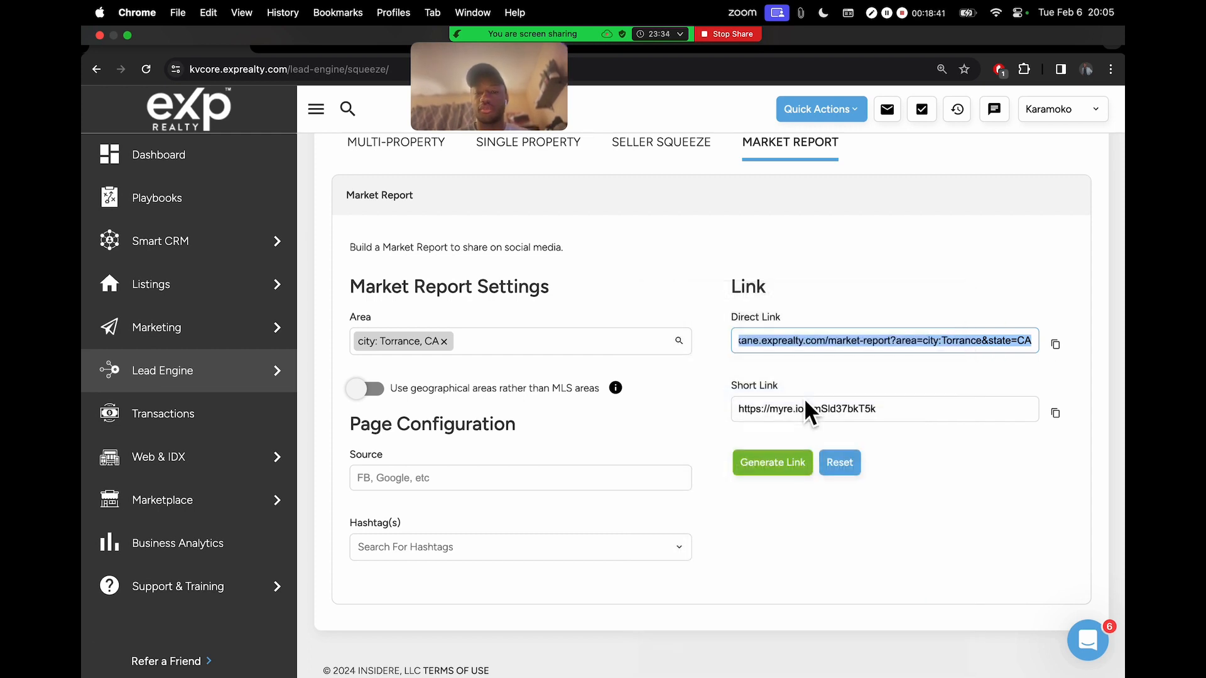
{"action": "left_click", "coordinate": [910, 262]}
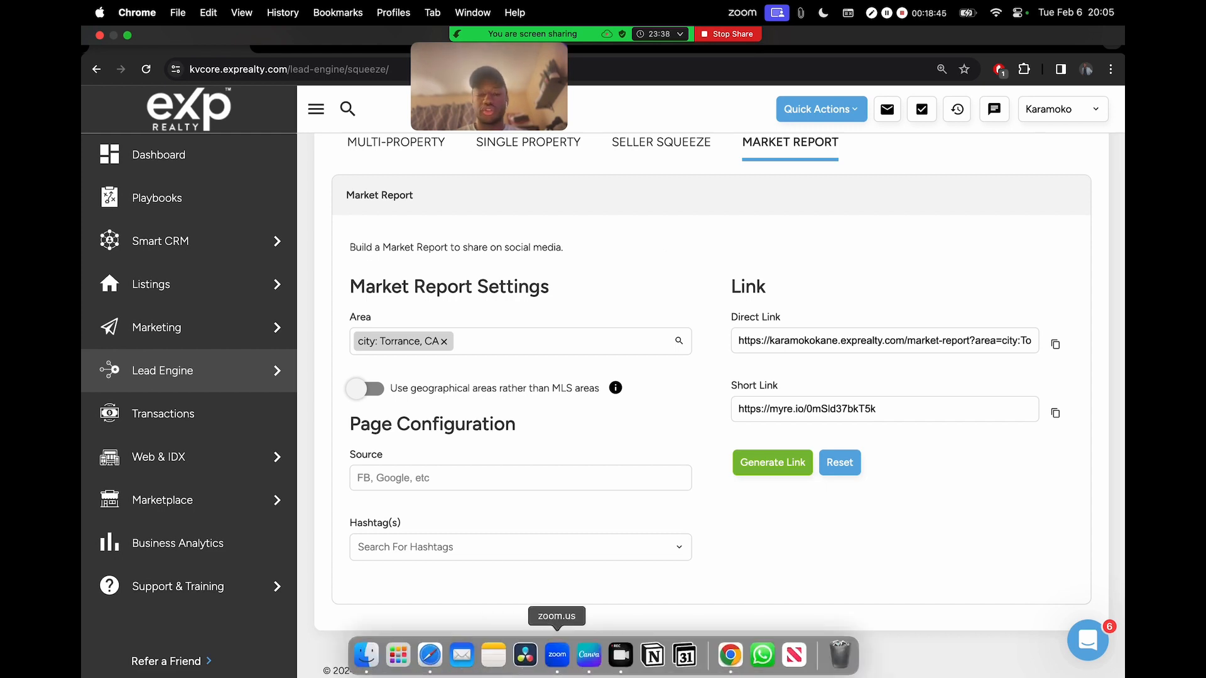
Step: Launch the Stickies app through Spotlight
{"action": "key", "text": "super+space"}
{"action": "type", "text": "stick"}
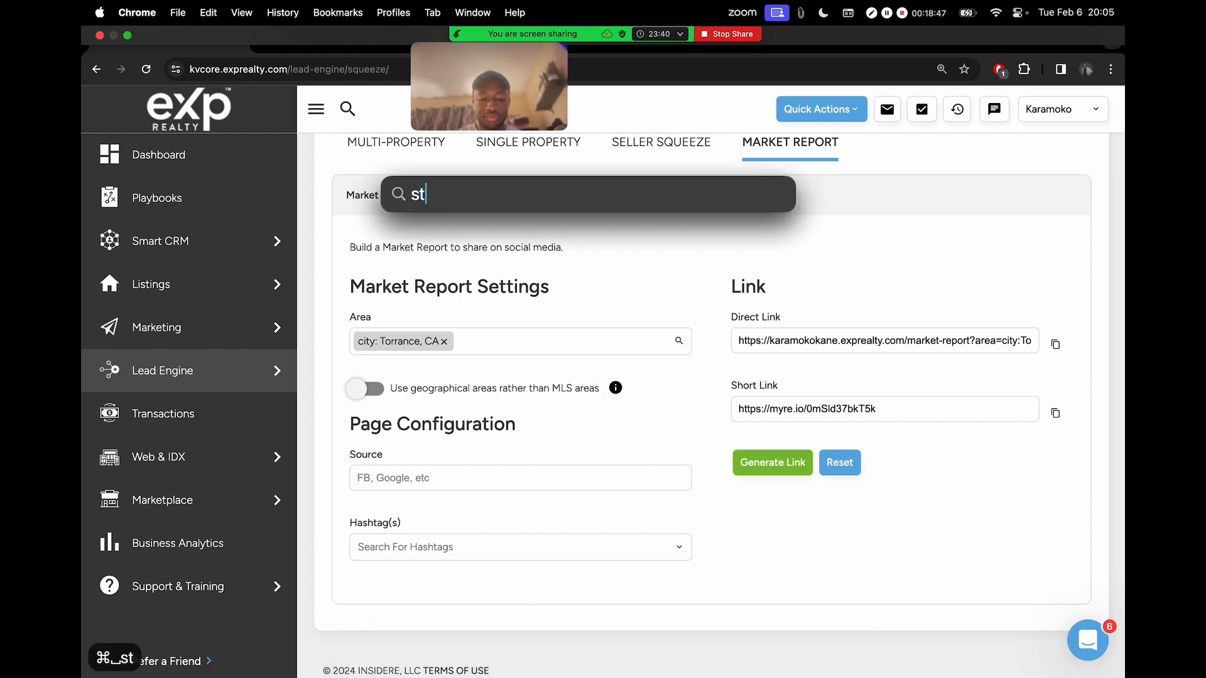
{"action": "key", "text": "Return"}
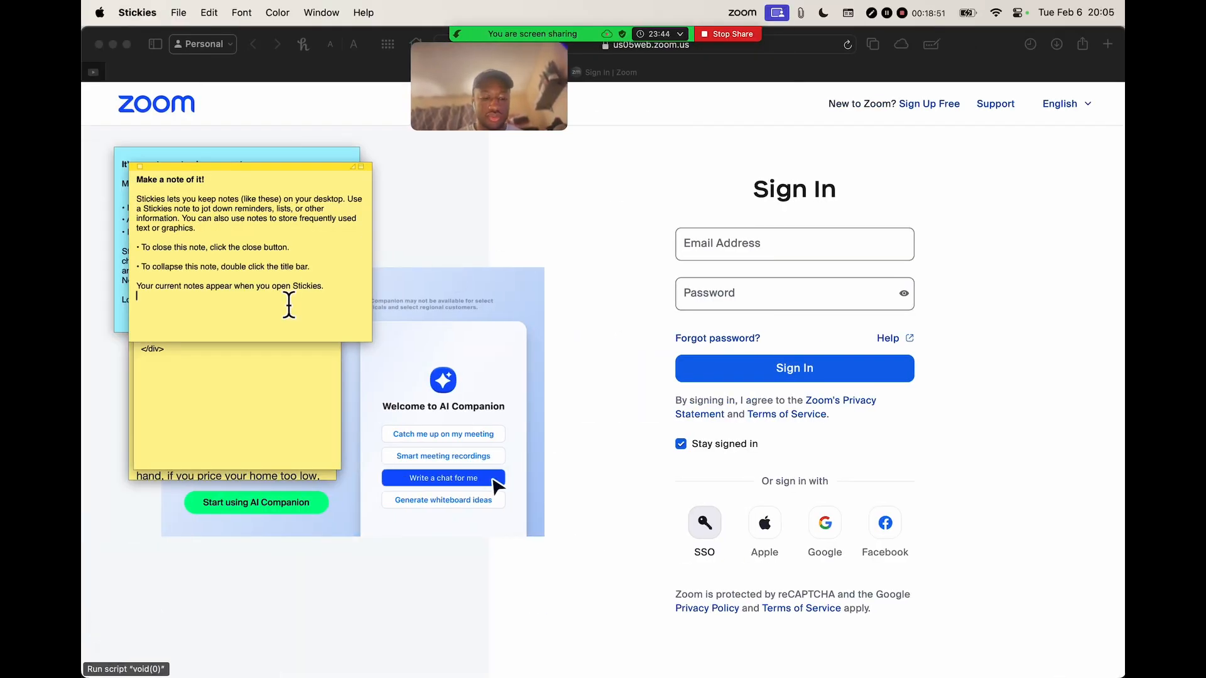
Step: Clear the sticky note and paste the Torrance market-report link into it
{"action": "key", "text": "super+a"}
{"action": "key", "text": "BackSpace"}
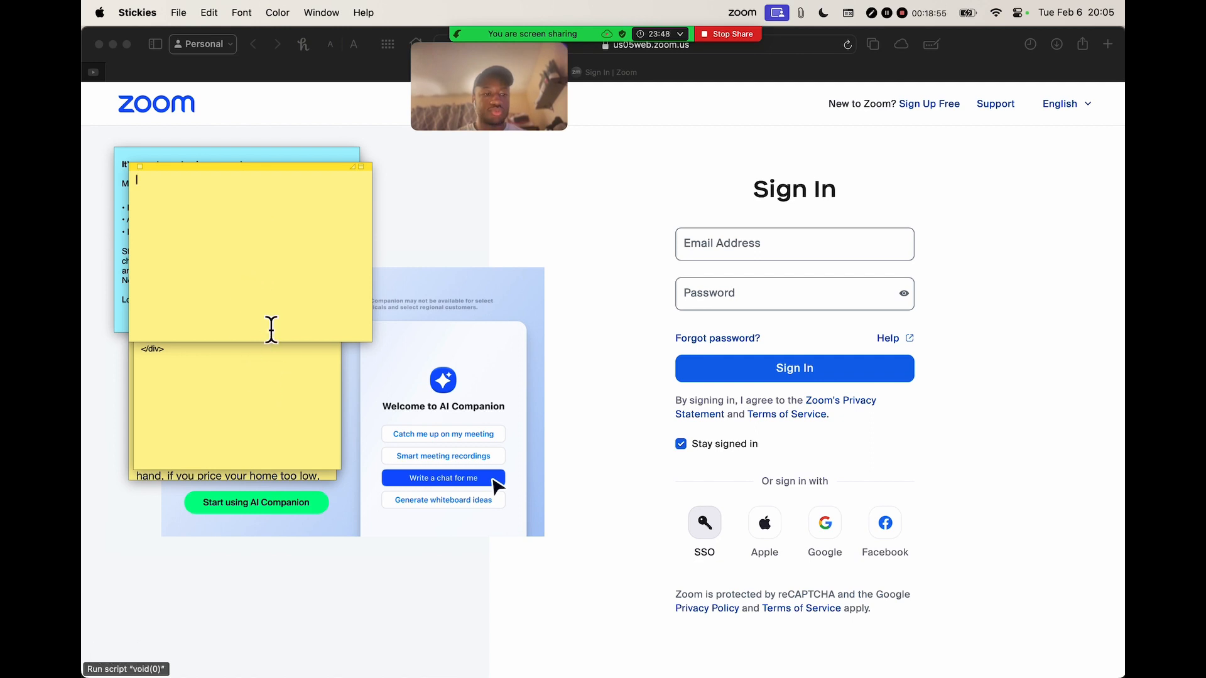
{"action": "left_click", "coordinate": [259, 239]}
{"action": "key", "text": "super+v"}
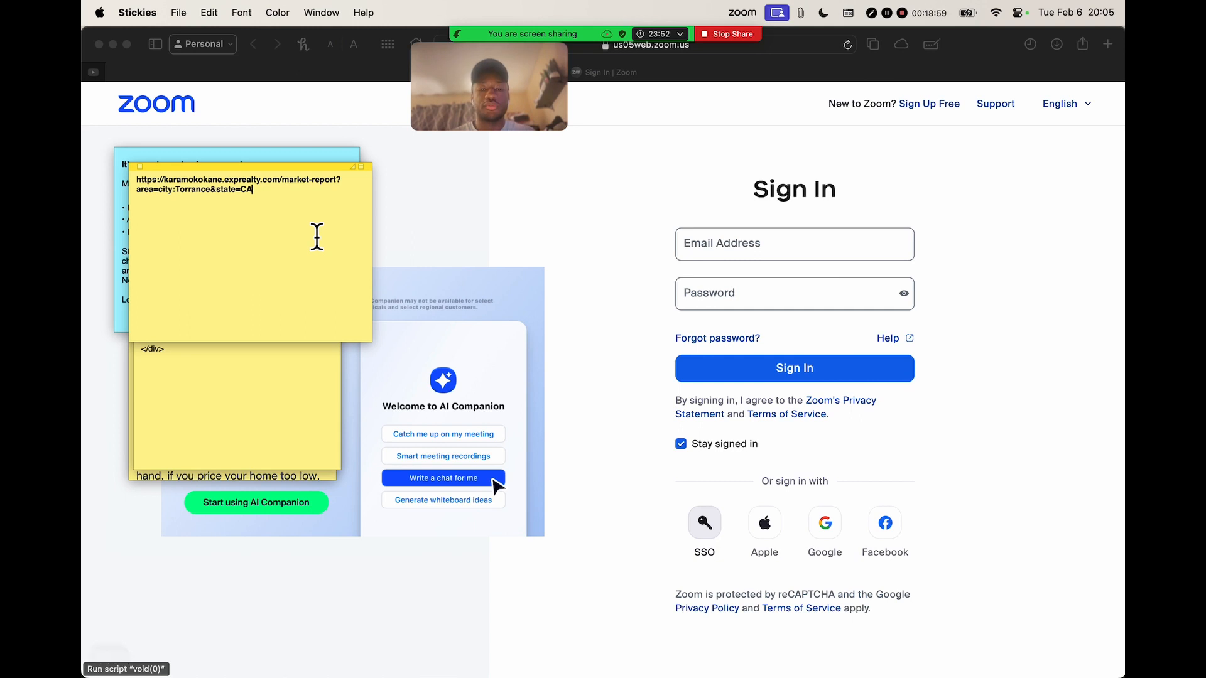
Step: Widen the note and add a 'Torrance' label line above the URL
{"action": "left_click_drag", "start_coordinate": [373, 342], "coordinate": [500, 545]}
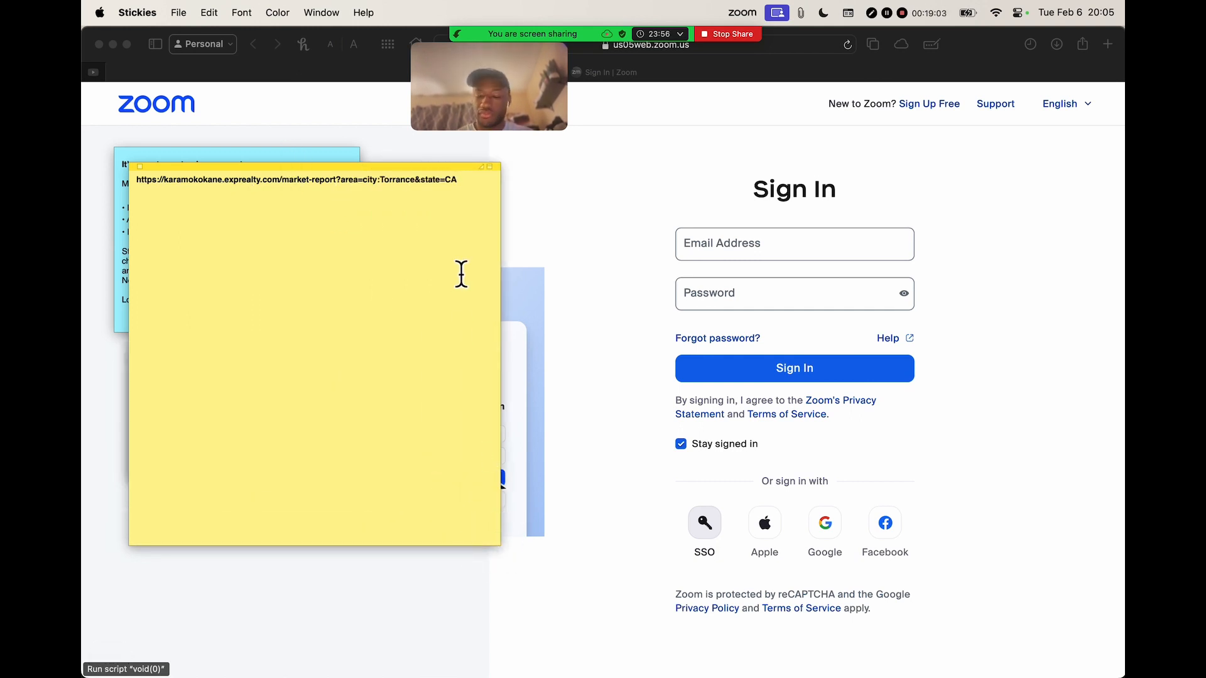
{"action": "key", "text": "Return"}
{"action": "key", "text": "Return"}
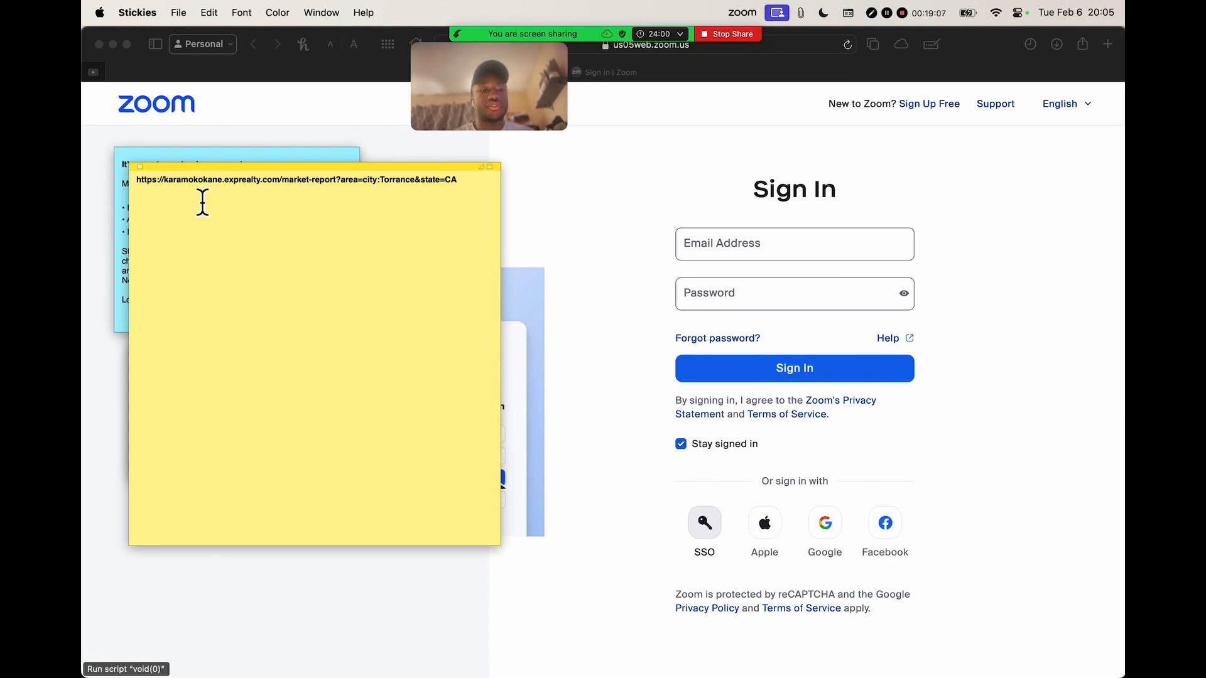
{"action": "key", "text": "Return"}
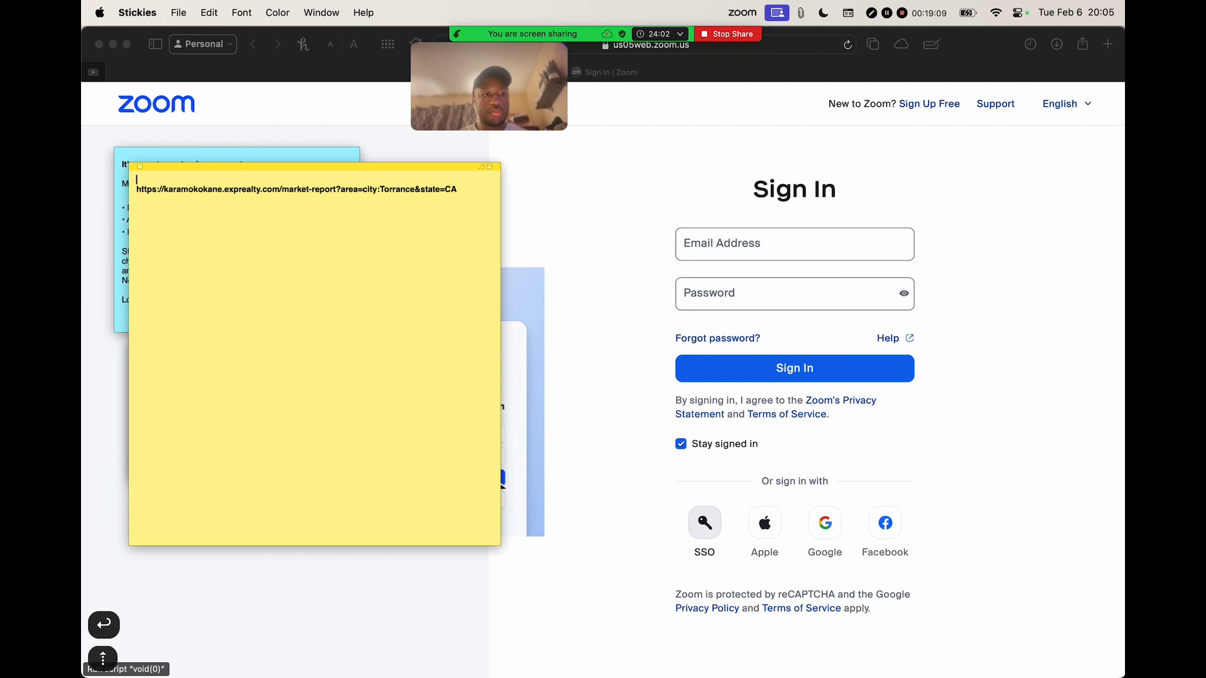
{"action": "type", "text": "Torrance"}
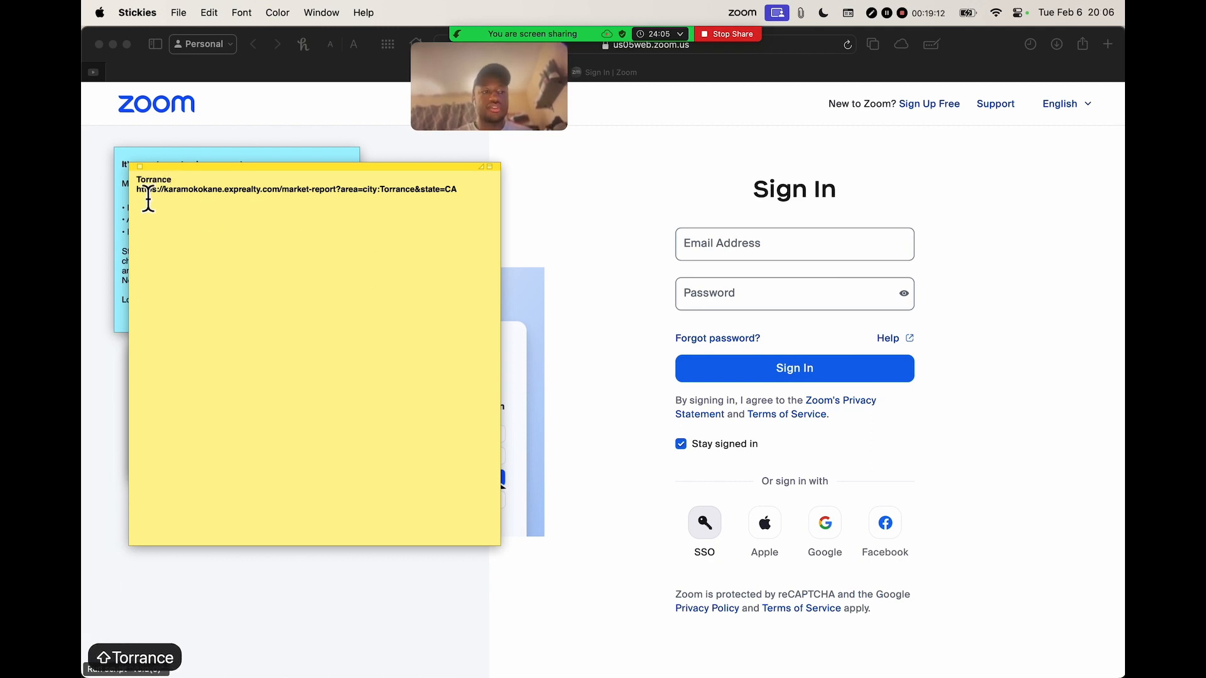
{"action": "left_click_drag", "start_coordinate": [137, 189], "coordinate": [463, 190]}
Step: Replace the Torrance area with city: Long Beach, CA in the Market Report form
{"action": "left_click", "coordinate": [386, 267]}
{"action": "key", "text": "ctrl+Right"}
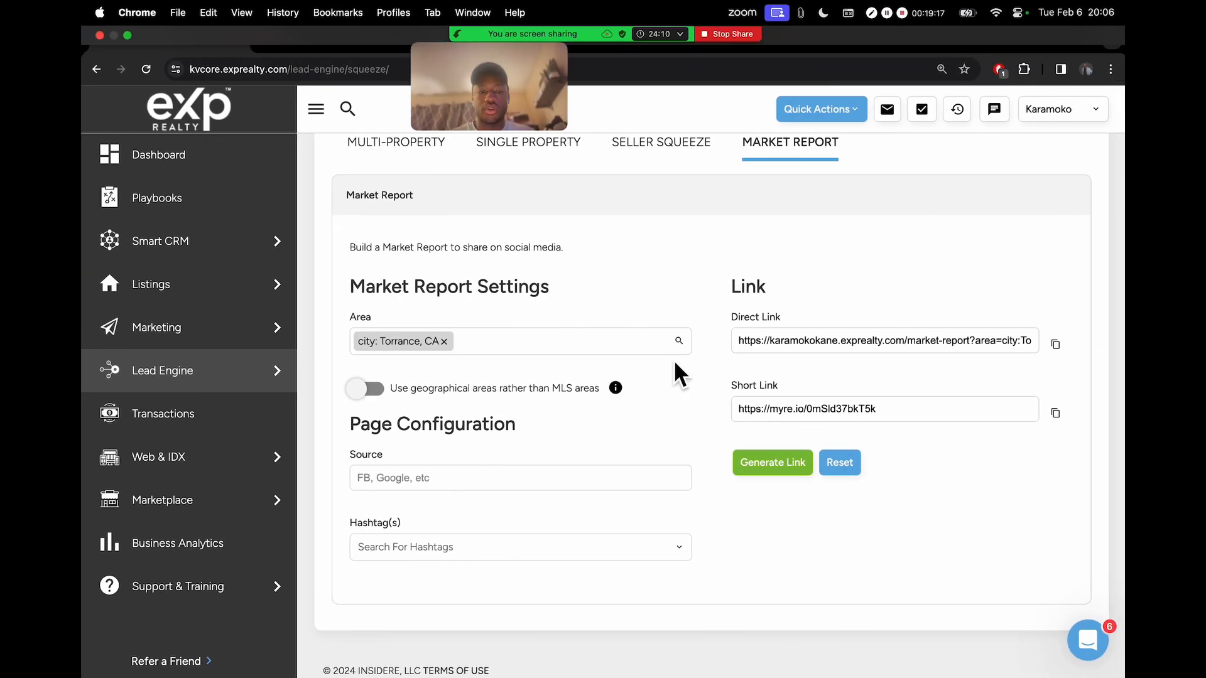
{"action": "left_click", "coordinate": [444, 342]}
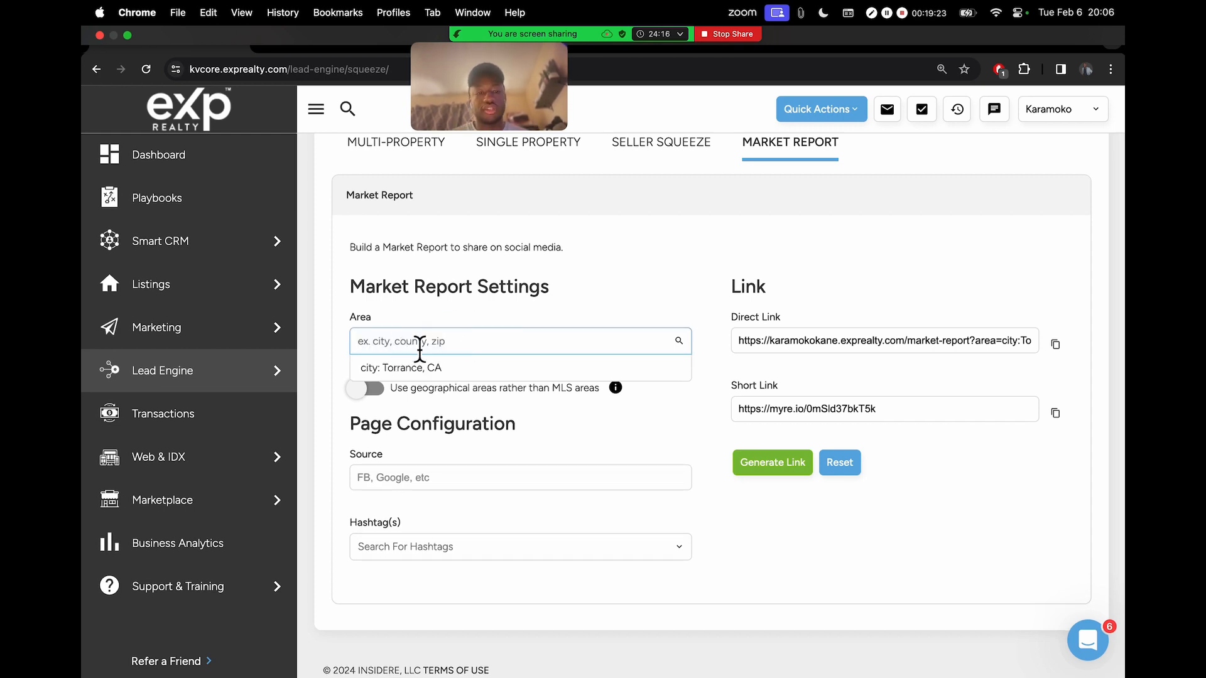
{"action": "type", "text": "long beach"}
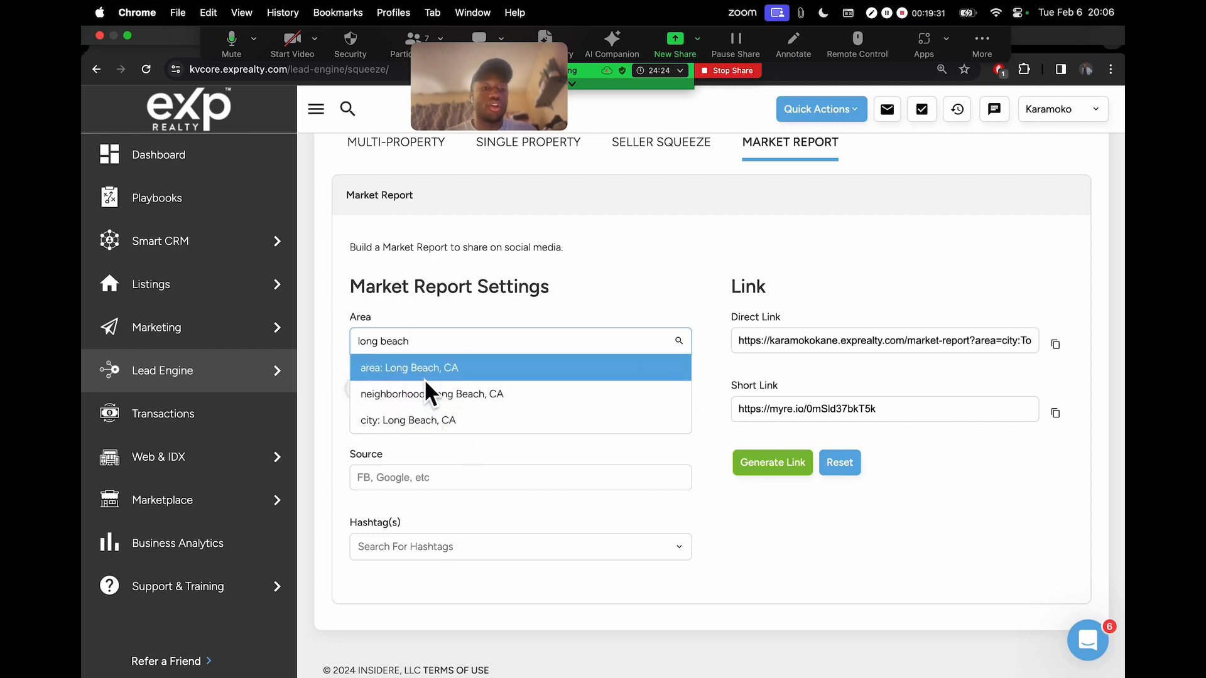
{"action": "left_click", "coordinate": [416, 422]}
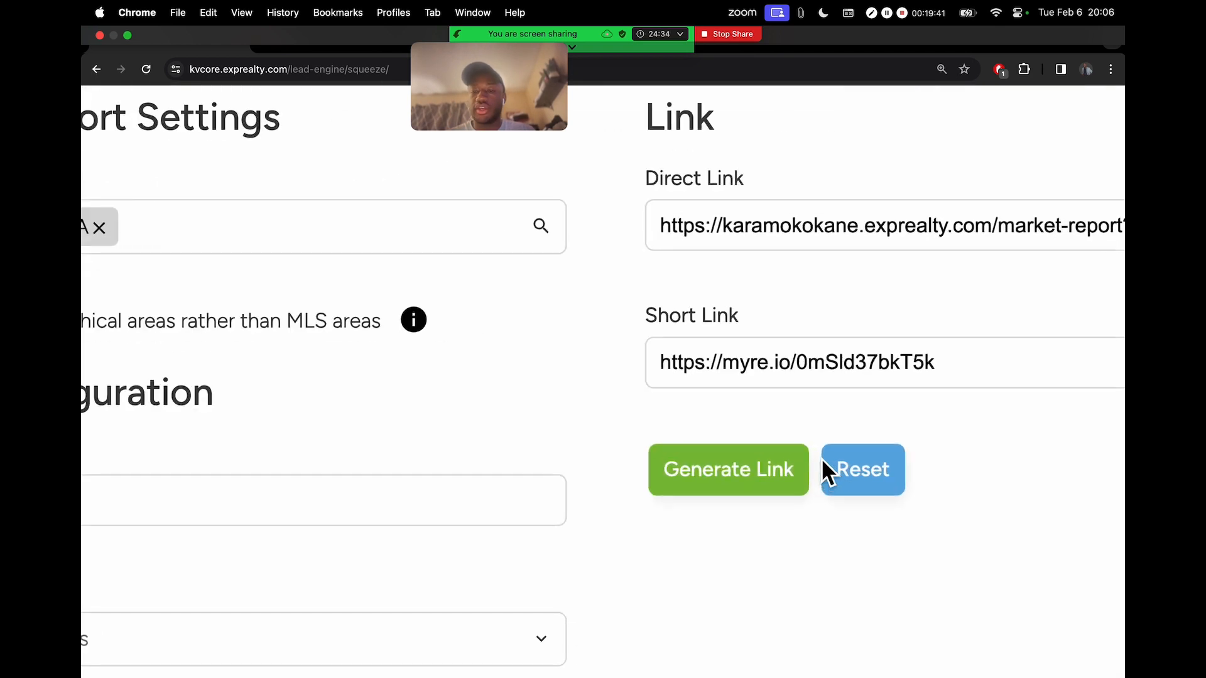
Step: Generate the Long Beach report link and copy its Direct Link
{"action": "scroll", "coordinate": [826, 471], "scroll_direction": "right", "scroll_amount": 5}
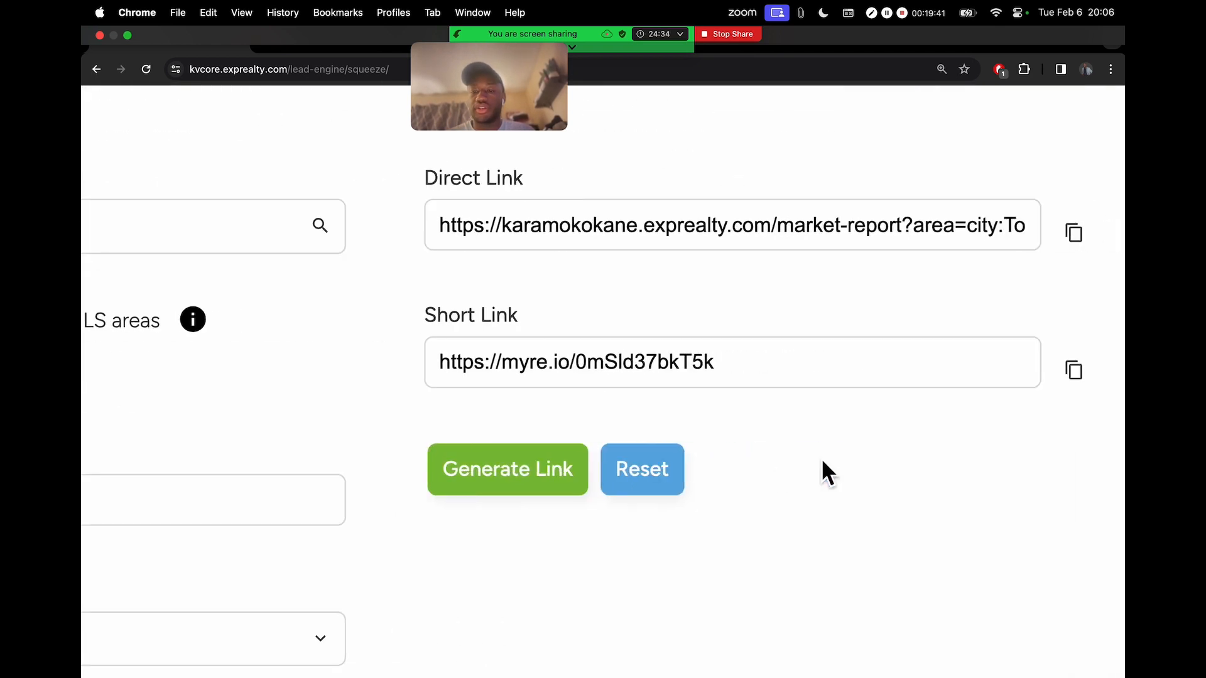
{"action": "left_click", "coordinate": [425, 480]}
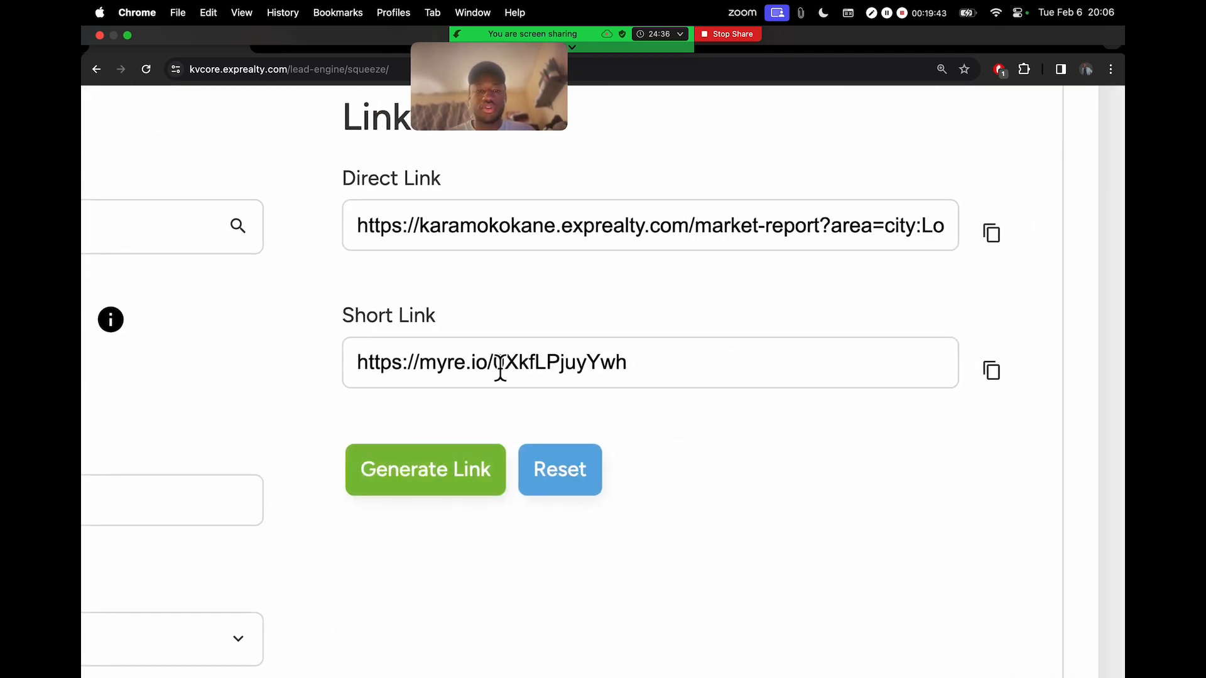
{"action": "scroll", "coordinate": [559, 314], "scroll_direction": "down", "scroll_amount": 5}
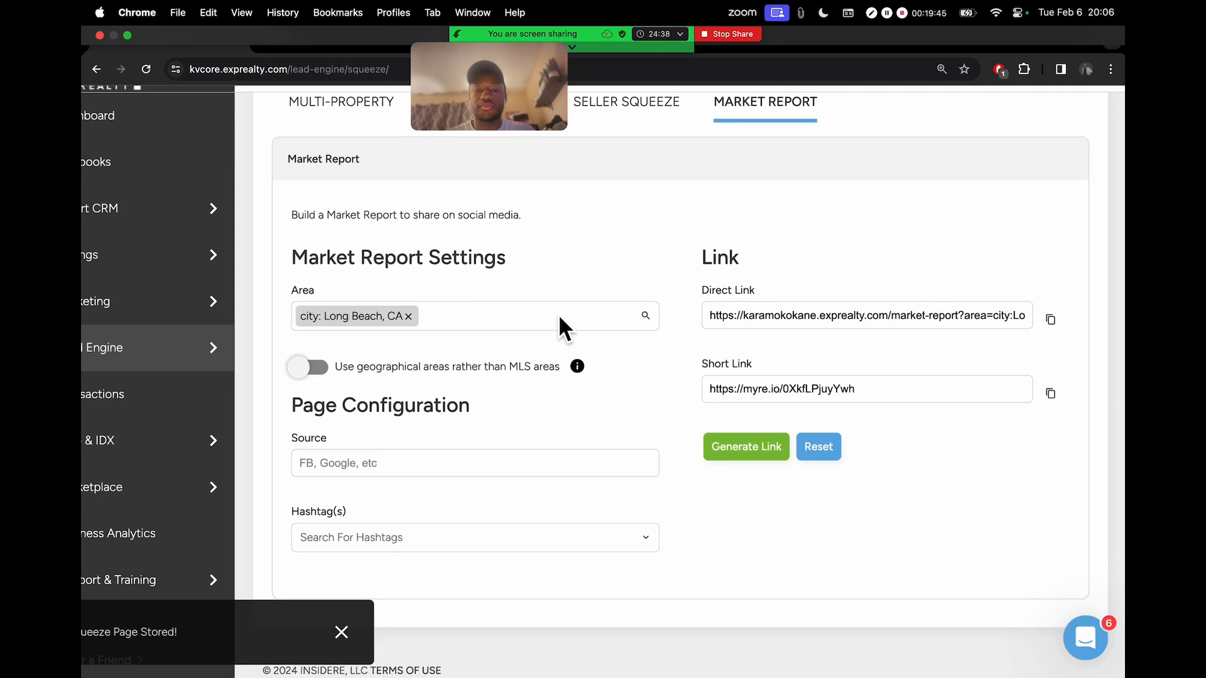
{"action": "scroll", "coordinate": [559, 496], "scroll_direction": "down", "scroll_amount": 3}
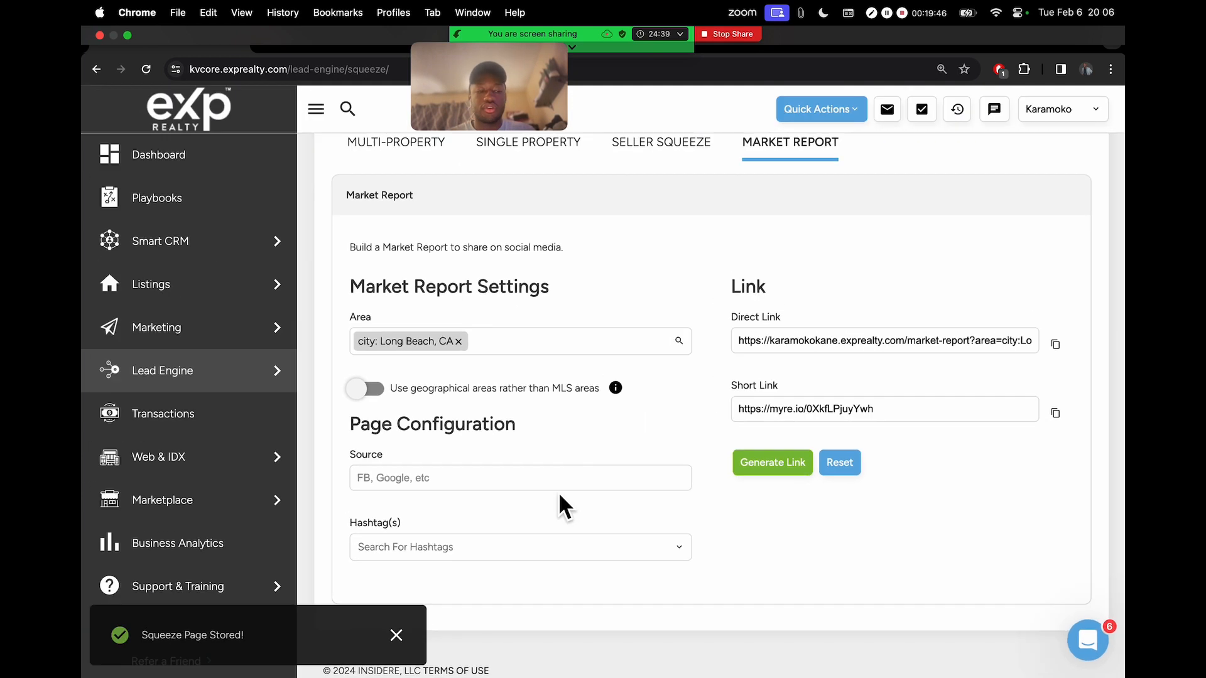
{"action": "left_click", "coordinate": [1055, 344]}
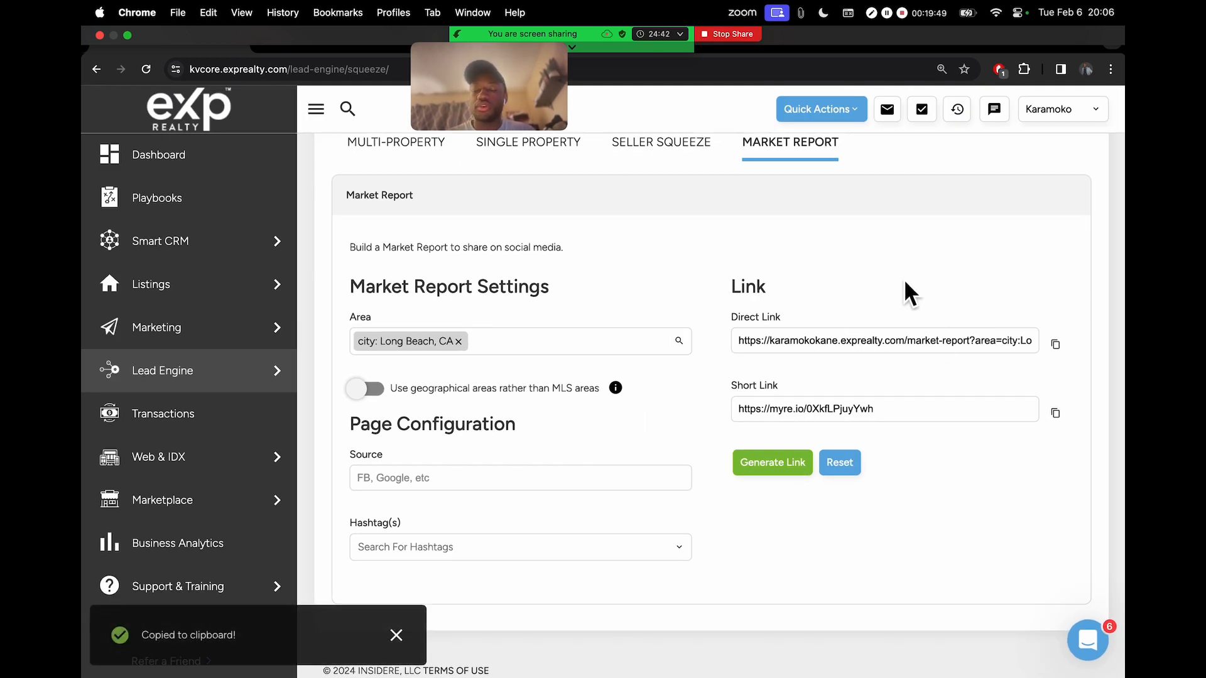
{"action": "key", "text": "ctrl+Left"}
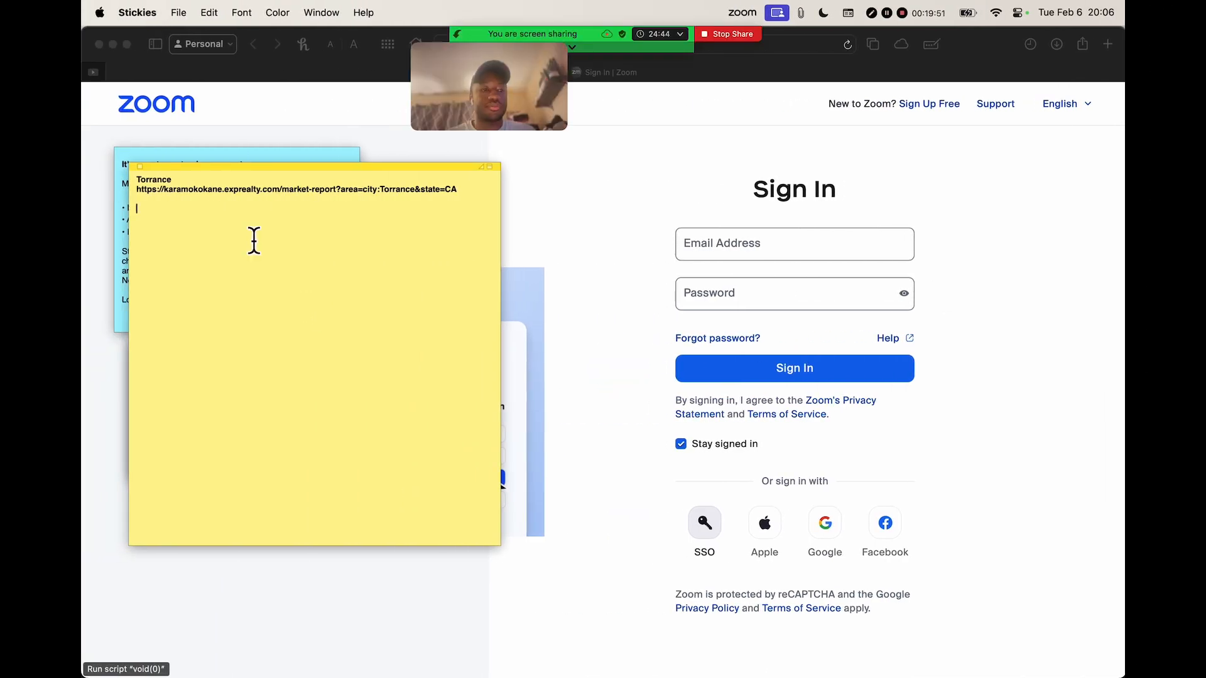
Step: Paste the Long Beach URL beneath Torrance in the note, labelled 'Long Beach'
{"action": "key", "text": "super+v"}
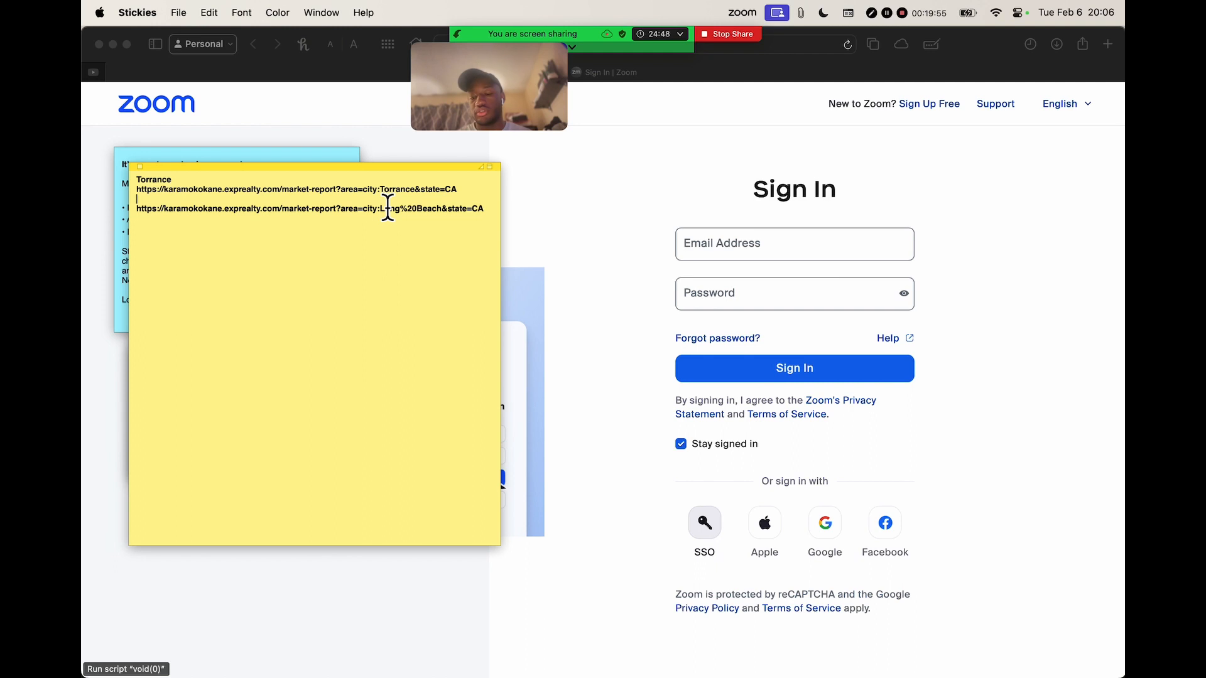
{"action": "key", "text": "Return"}
{"action": "type", "text": "Long "}
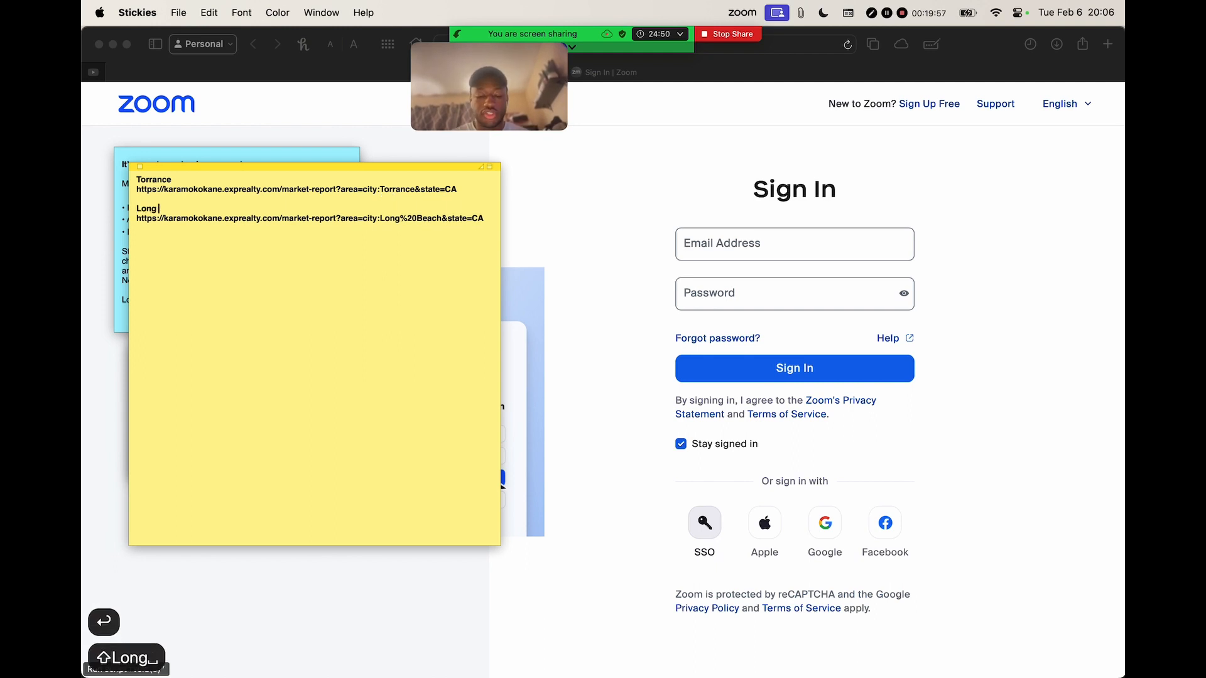
{"action": "type", "text": "Beach"}
{"action": "left_click_drag", "start_coordinate": [153, 189], "coordinate": [380, 201]}
{"action": "left_click_drag", "start_coordinate": [180, 218], "coordinate": [439, 228]}
{"action": "left_click", "coordinate": [436, 302]}
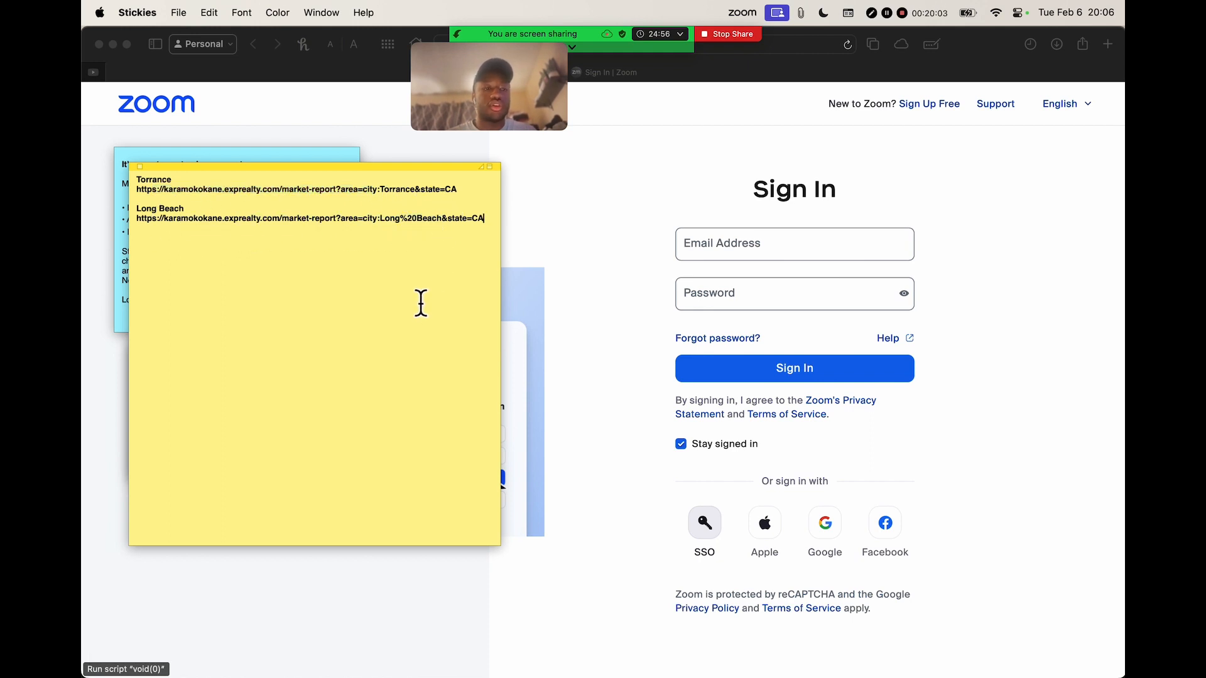
{"action": "key", "text": "ctrl+Right"}
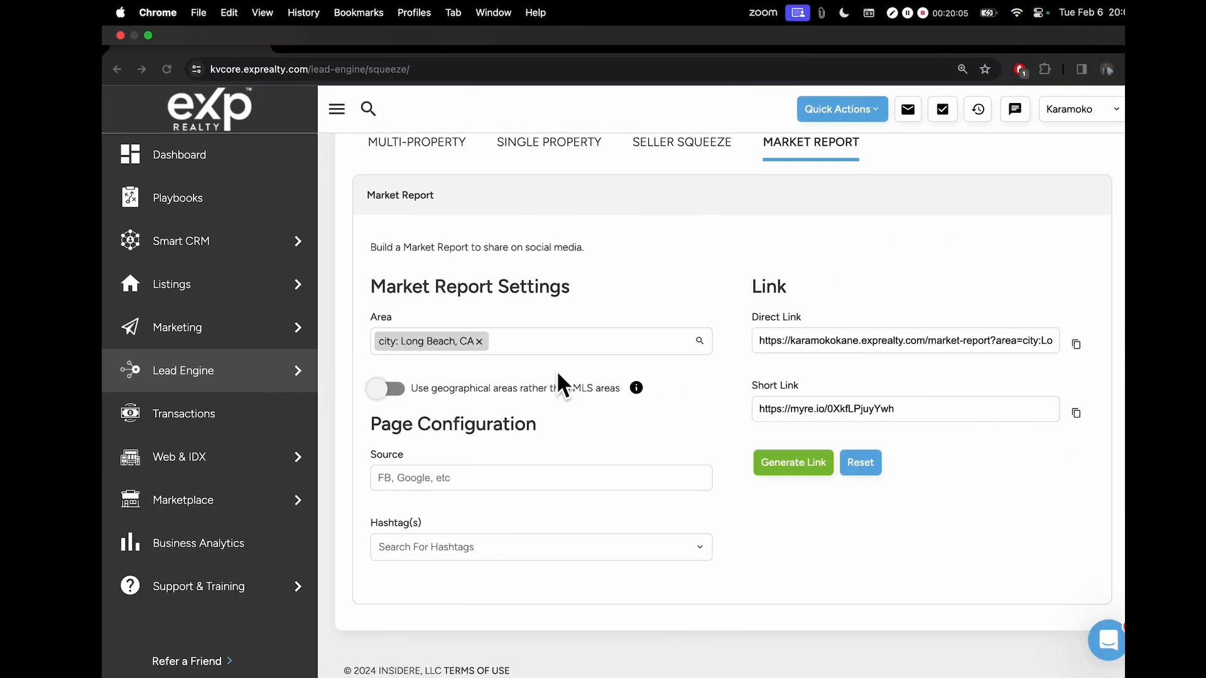
Step: Change the area to city: Lomita, CA, then generate and copy its Direct Link
{"action": "left_click", "coordinate": [457, 341]}
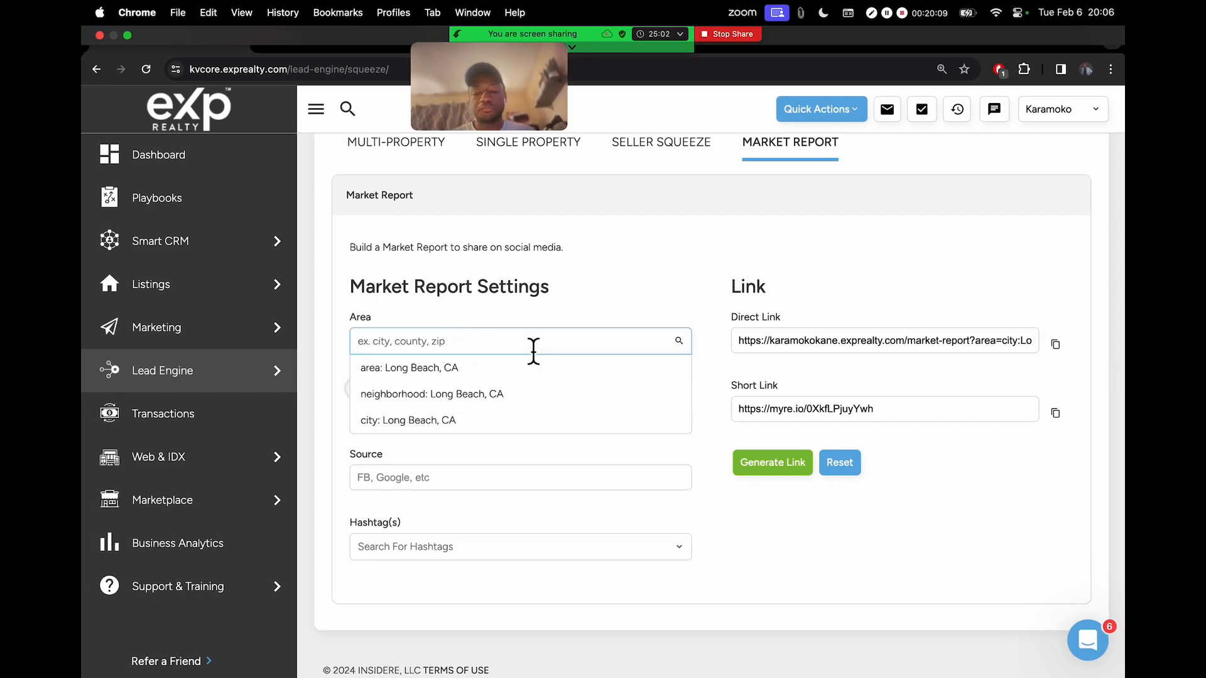
{"action": "type", "text": "lomita"}
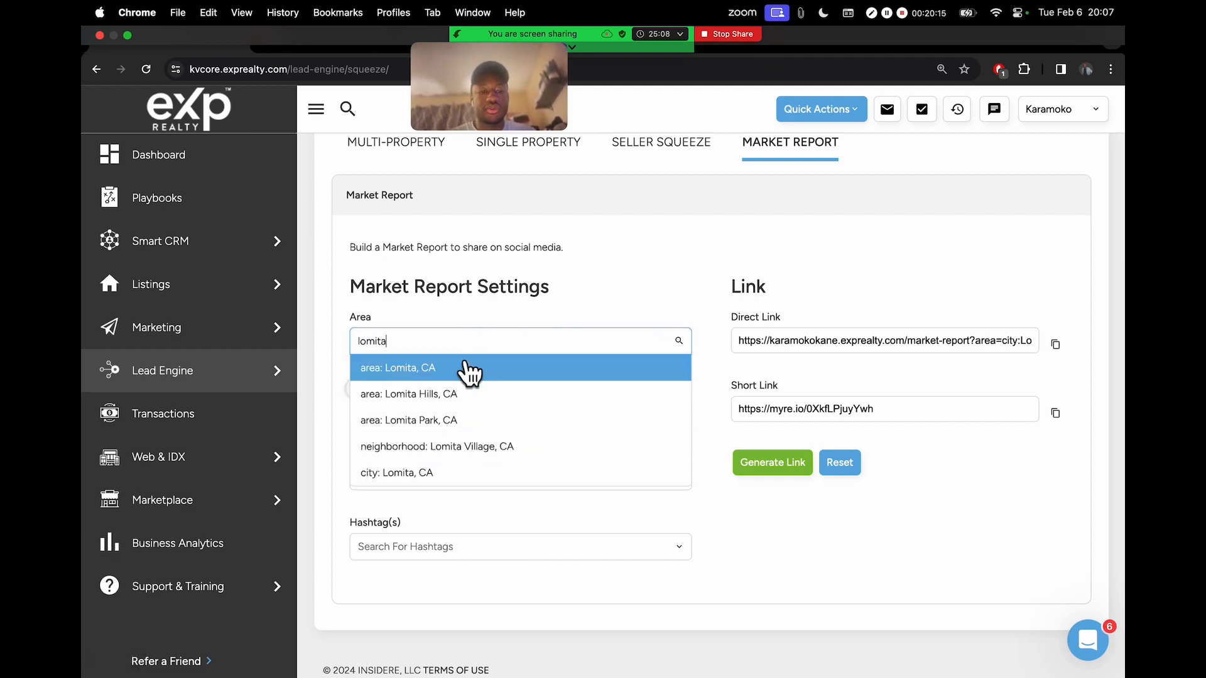
{"action": "scroll", "coordinate": [393, 477], "scroll_direction": "up", "scroll_amount": 5}
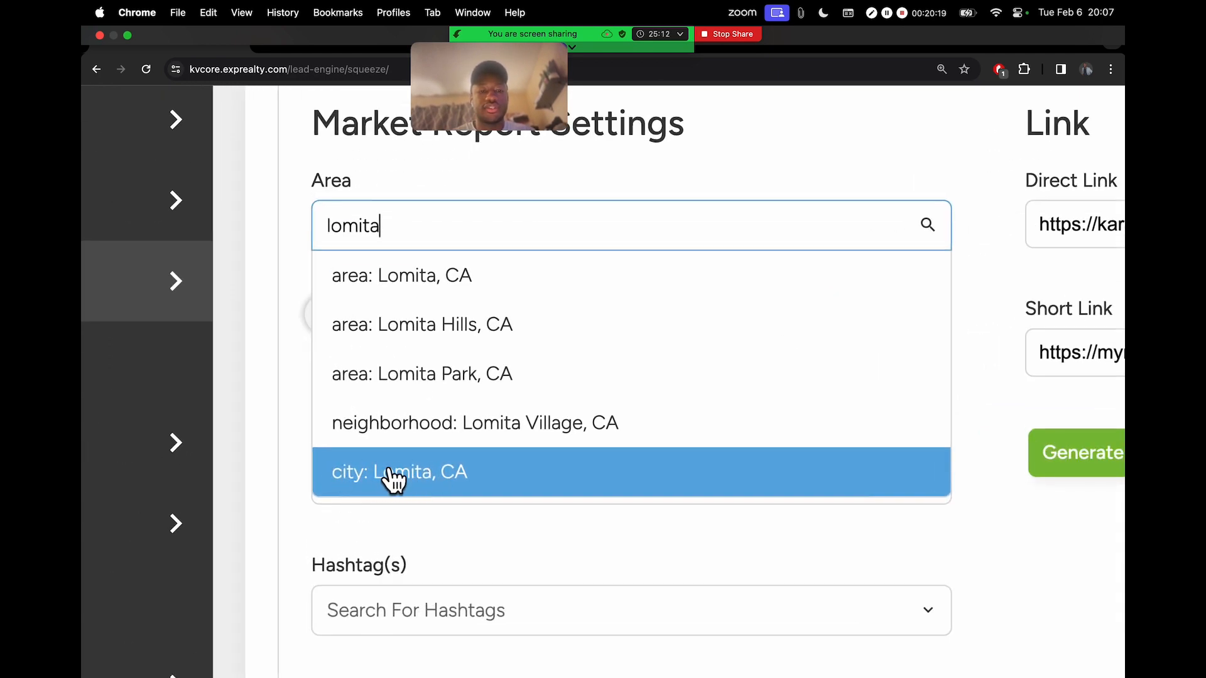
{"action": "left_click", "coordinate": [389, 477]}
{"action": "scroll", "coordinate": [402, 434], "scroll_direction": "down", "scroll_amount": 5}
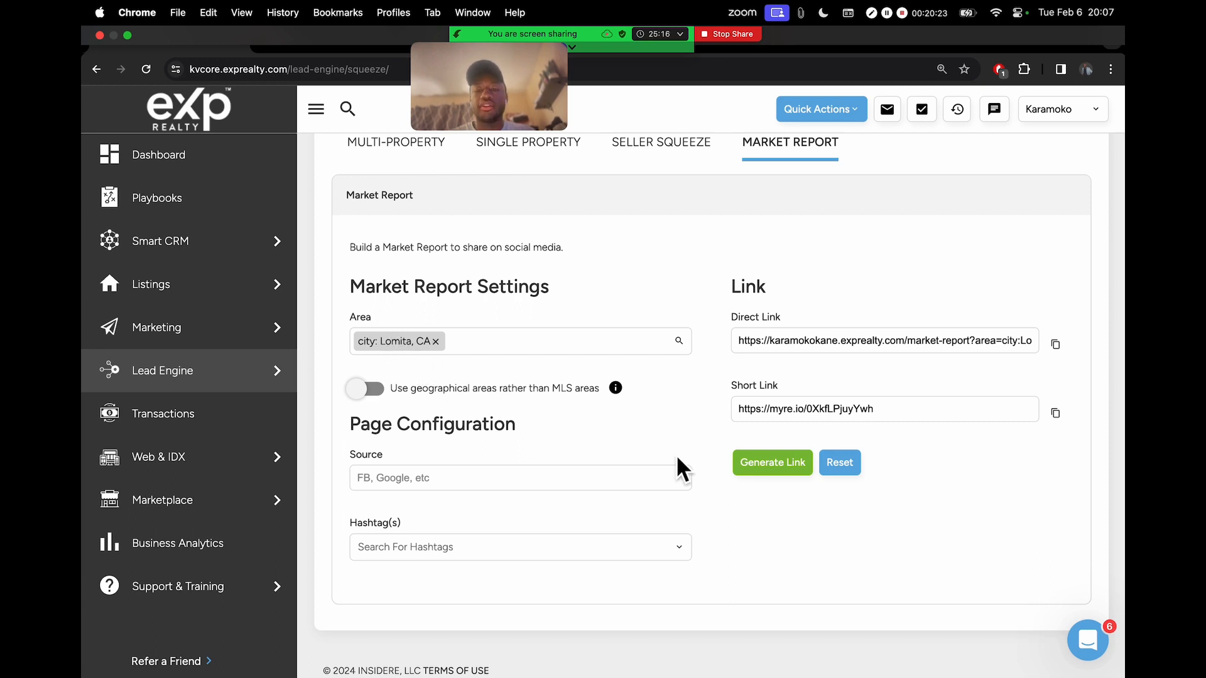
{"action": "left_click", "coordinate": [780, 465]}
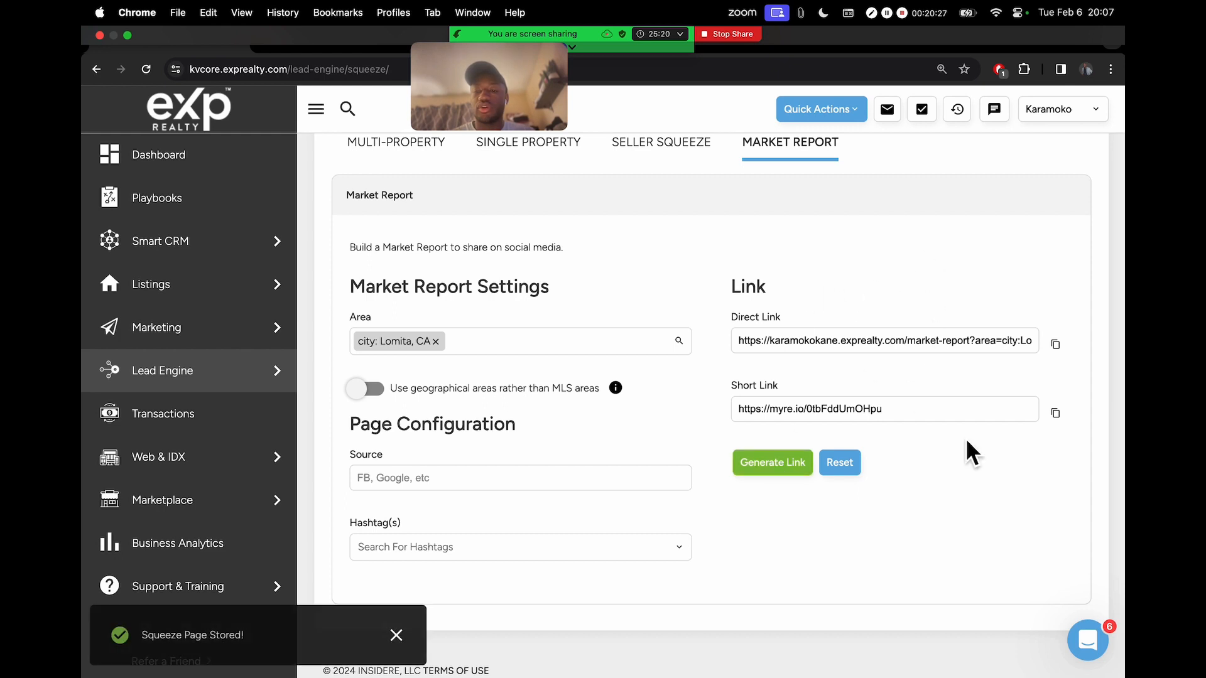
{"action": "left_click", "coordinate": [1055, 345]}
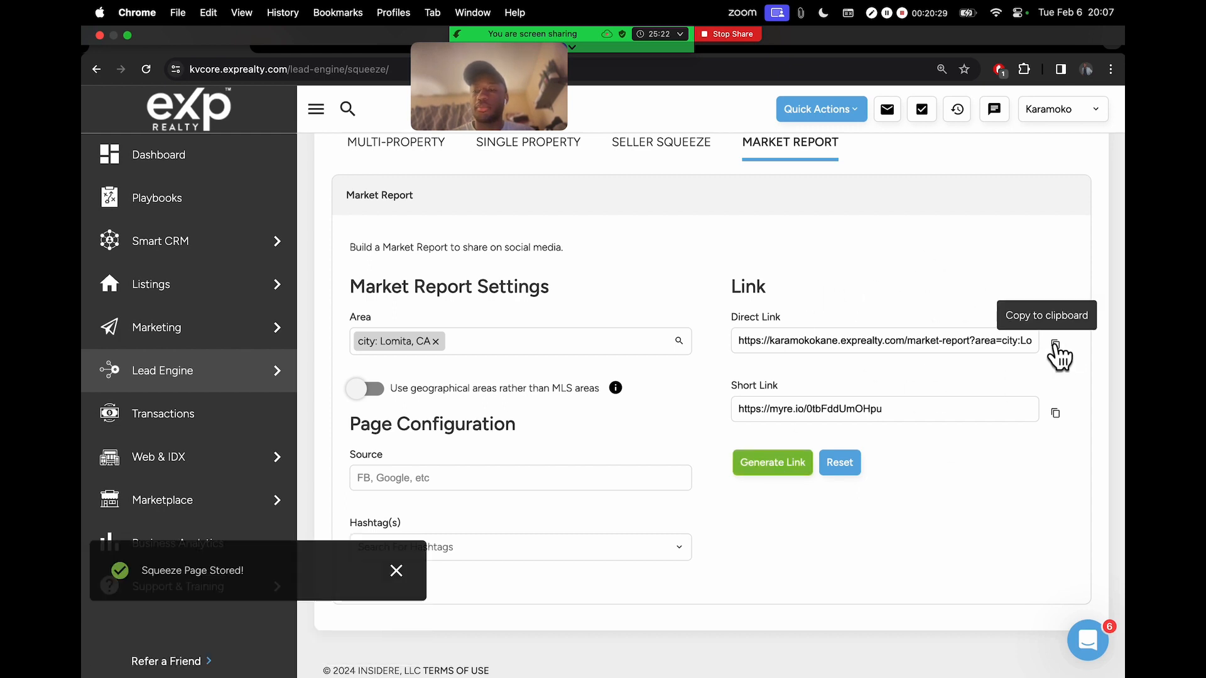
{"action": "key", "text": "ctrl+Left"}
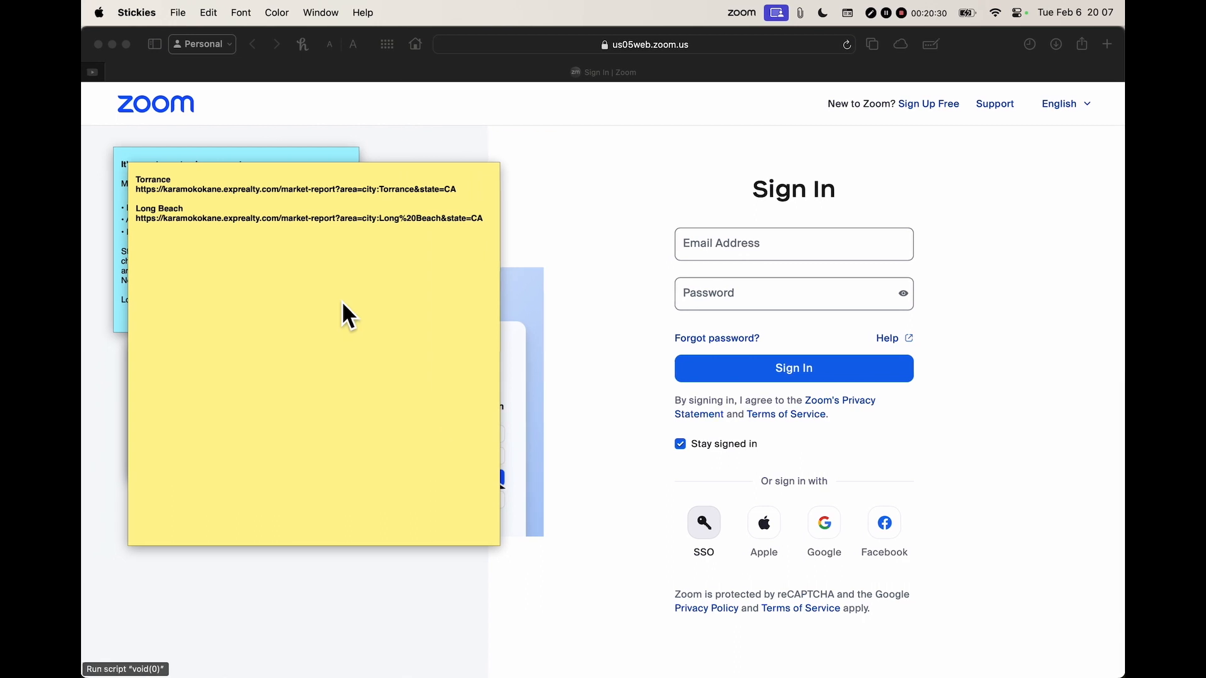
{"action": "key", "text": "super+v"}
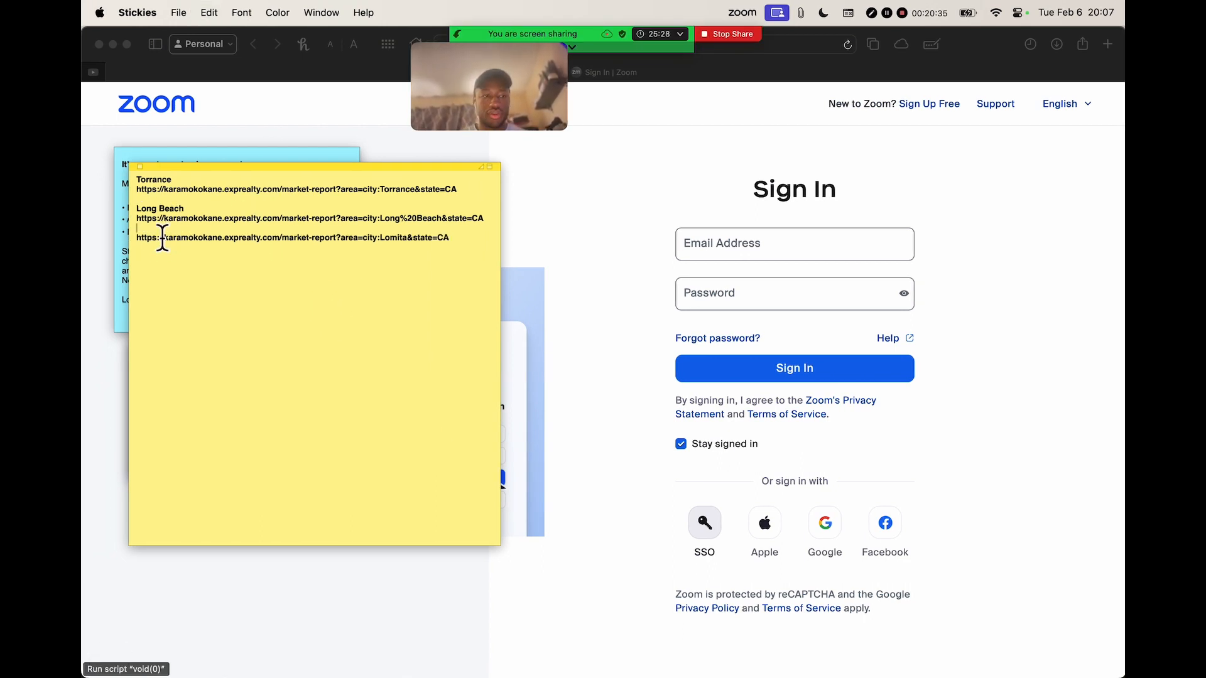
{"action": "key", "text": "Return"}
{"action": "type", "text": "L"}
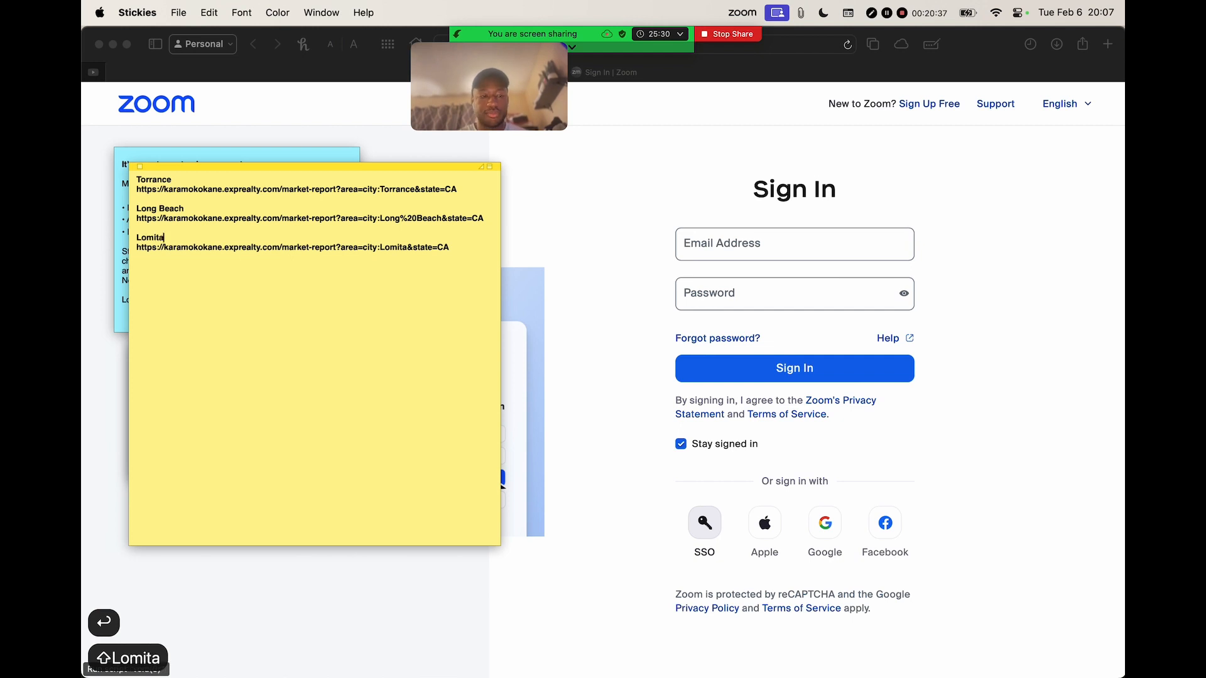
{"action": "type", "text": "omita"}
{"action": "left_click", "coordinate": [363, 317]}
{"action": "left_click", "coordinate": [488, 222]}
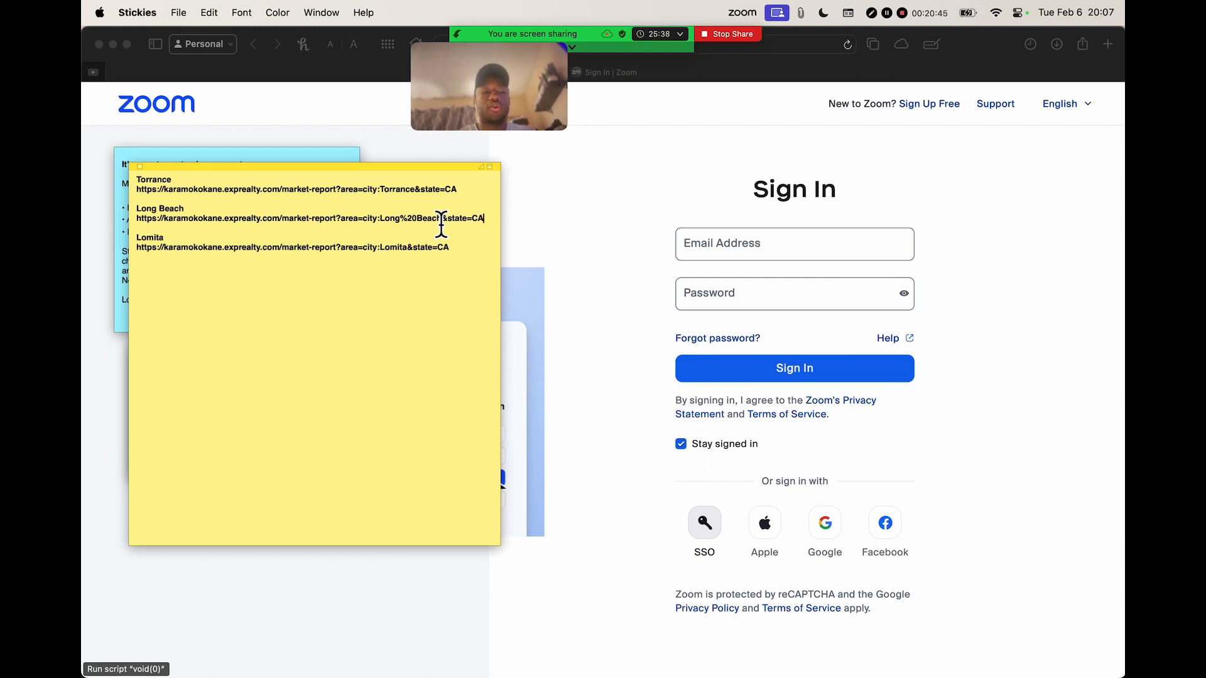
{"action": "left_click_drag", "start_coordinate": [147, 189], "coordinate": [390, 191]}
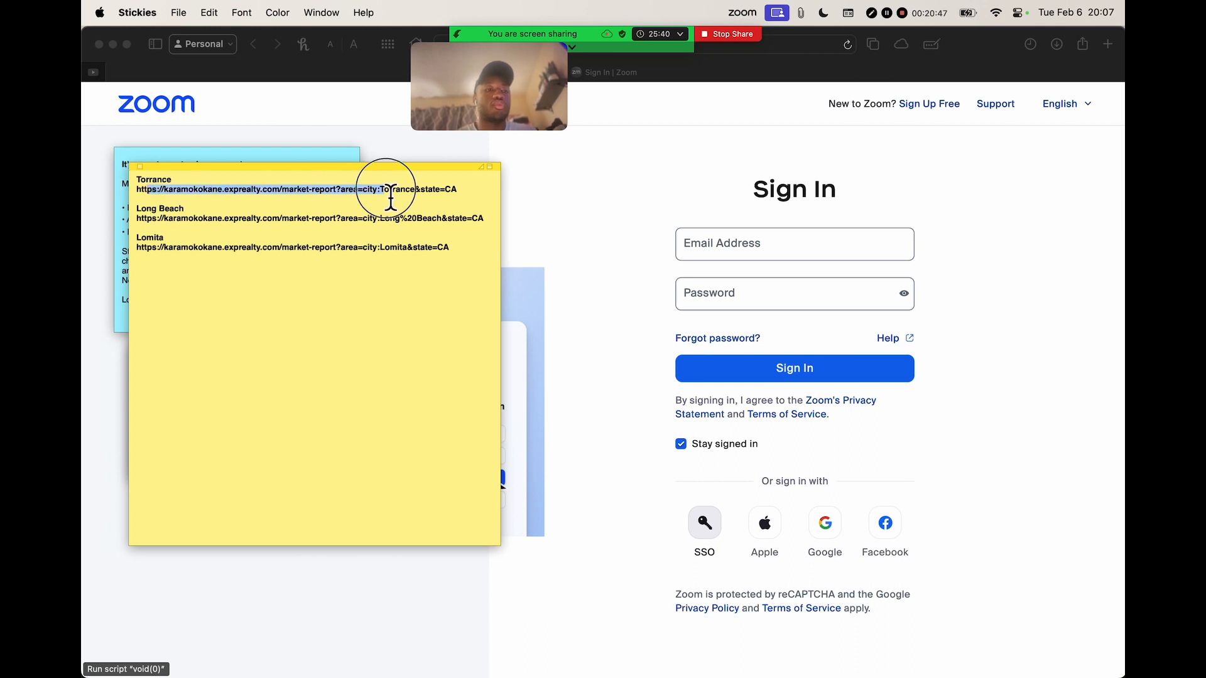
{"action": "left_click", "coordinate": [291, 226]}
{"action": "left_click_drag", "start_coordinate": [170, 250], "coordinate": [379, 258]}
{"action": "left_click", "coordinate": [399, 254]}
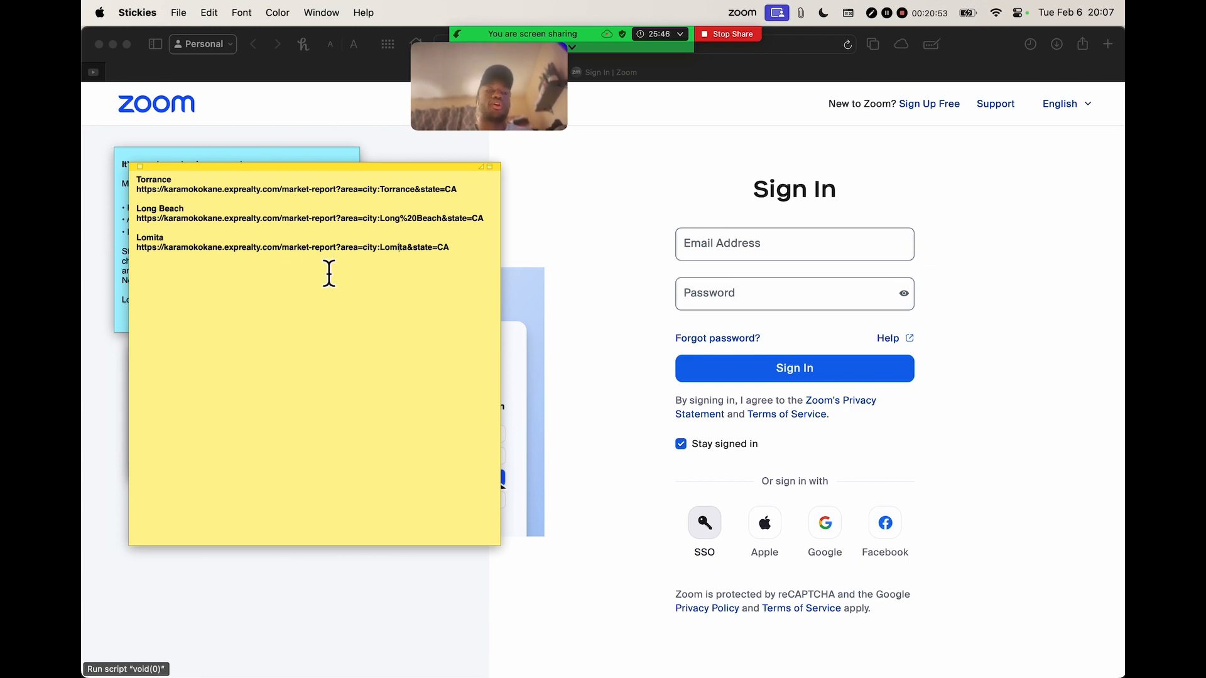
{"action": "key", "text": "super+Tab"}
Step: Go to the My Website & IDX page from the Web & IDX sidebar
{"action": "mouse_move", "coordinate": [234, 379]}
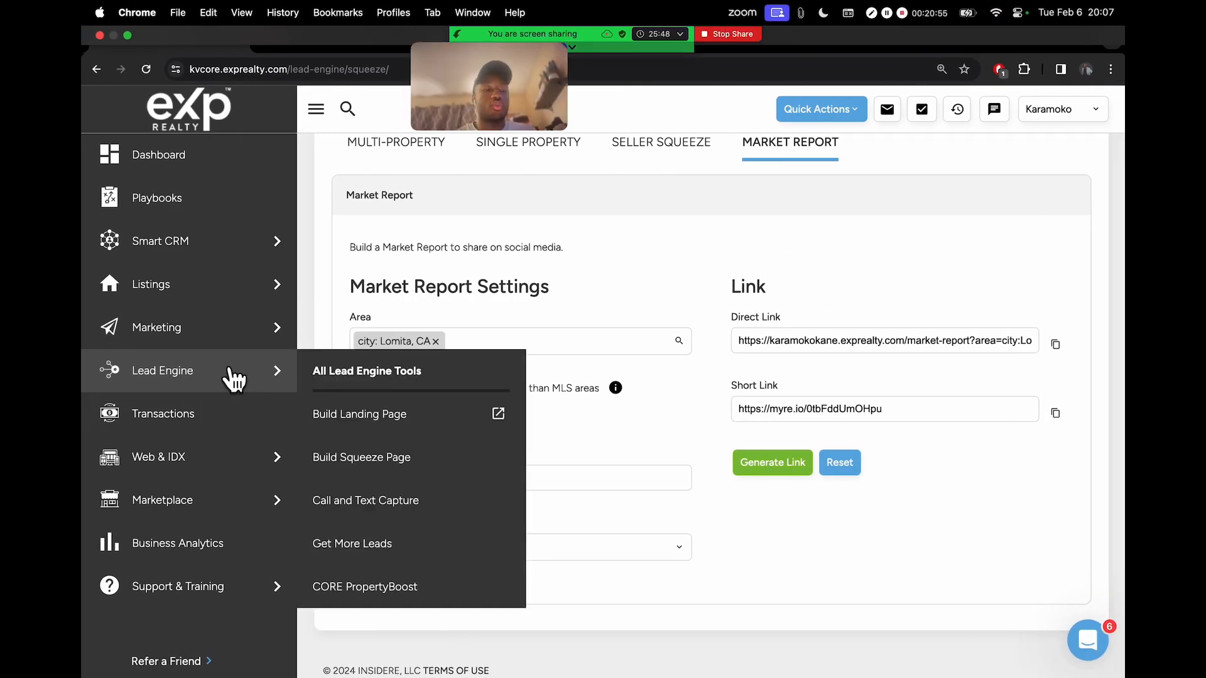
{"action": "mouse_move", "coordinate": [182, 474]}
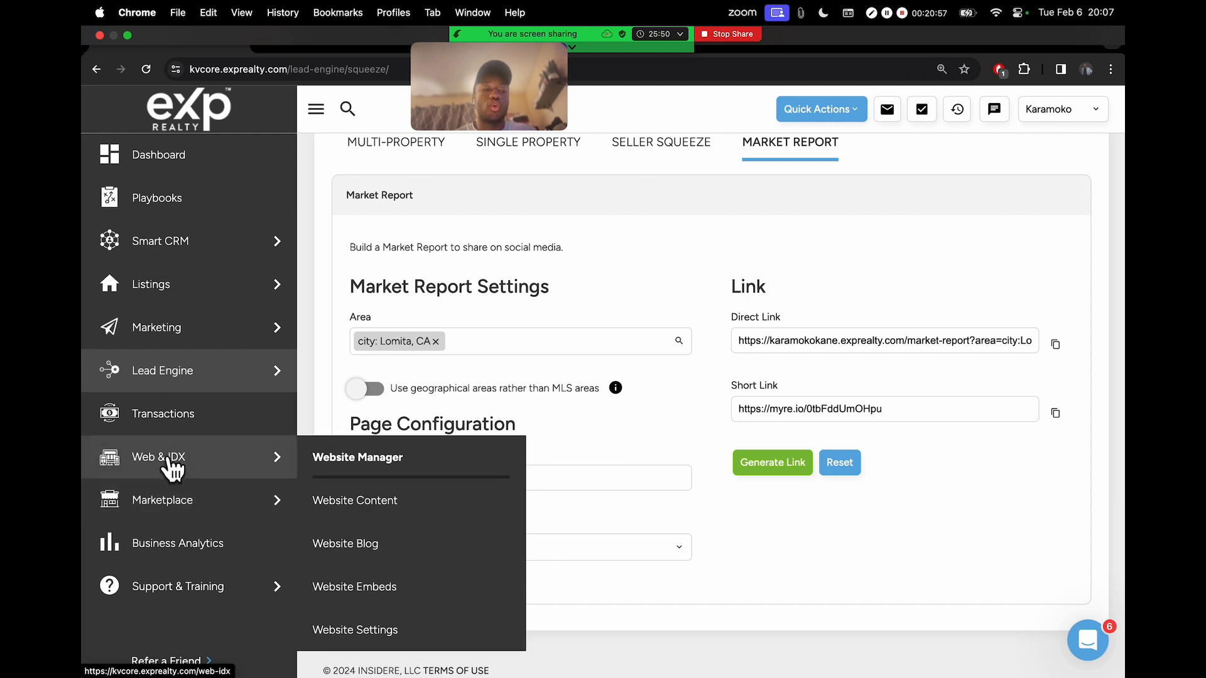
{"action": "scroll", "coordinate": [144, 469], "scroll_direction": "up", "scroll_amount": 5}
{"action": "scroll", "coordinate": [84, 468], "scroll_direction": "left", "scroll_amount": 1}
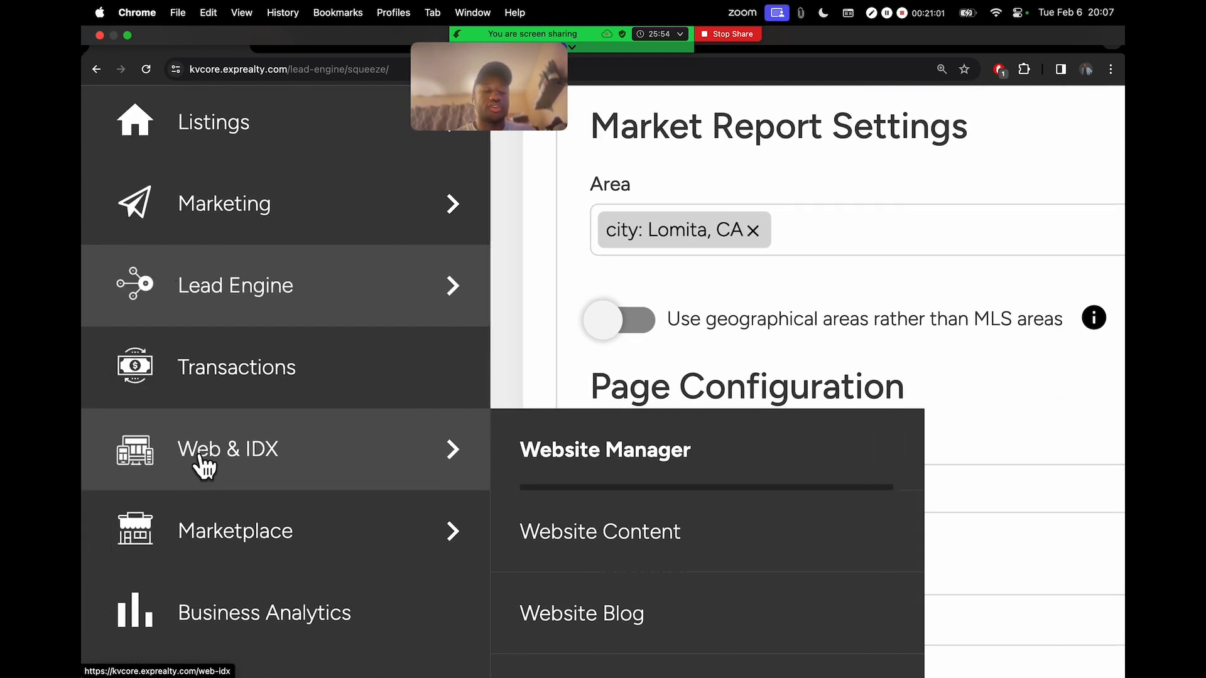
{"action": "scroll", "coordinate": [213, 476], "scroll_direction": "down", "scroll_amount": 5}
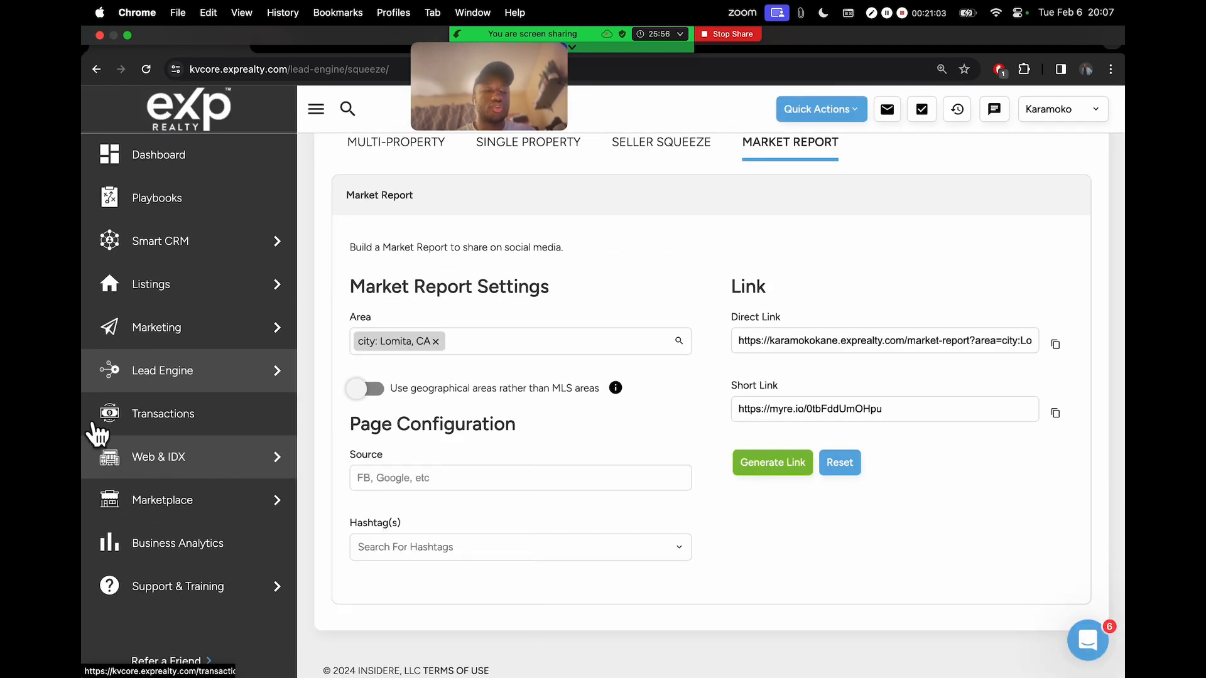
{"action": "mouse_move", "coordinate": [154, 381]}
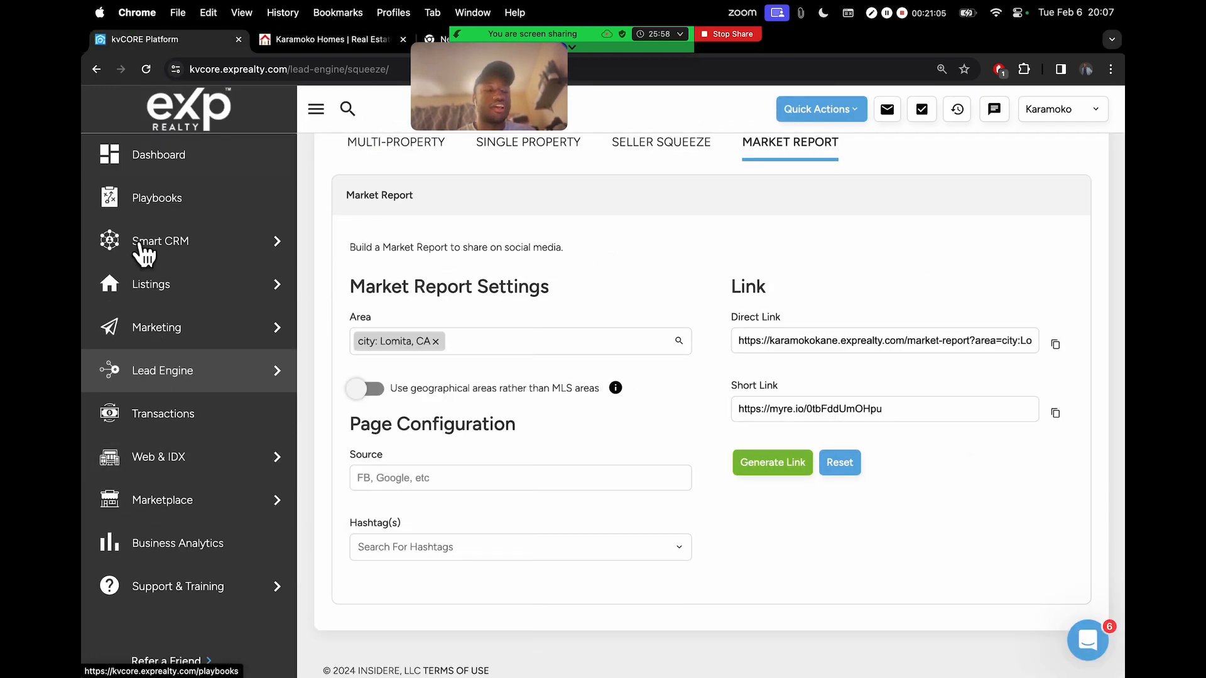
{"action": "left_click", "coordinate": [143, 463]}
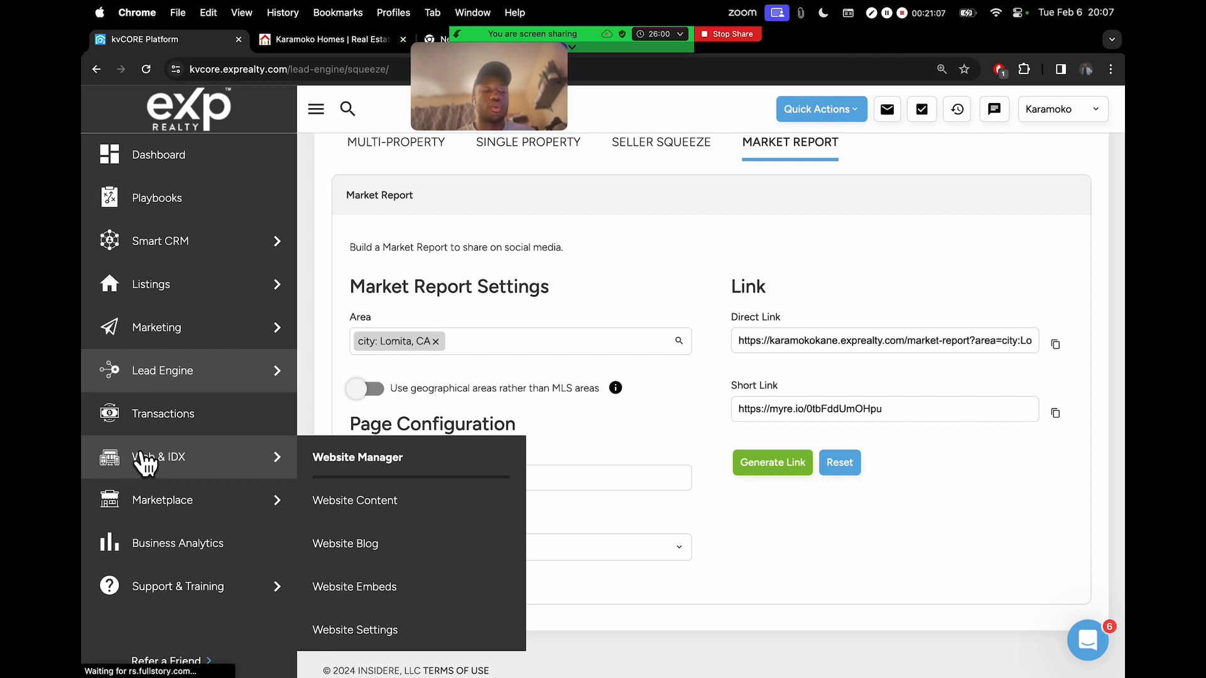
{"action": "scroll", "coordinate": [862, 405], "scroll_direction": "down", "scroll_amount": 6}
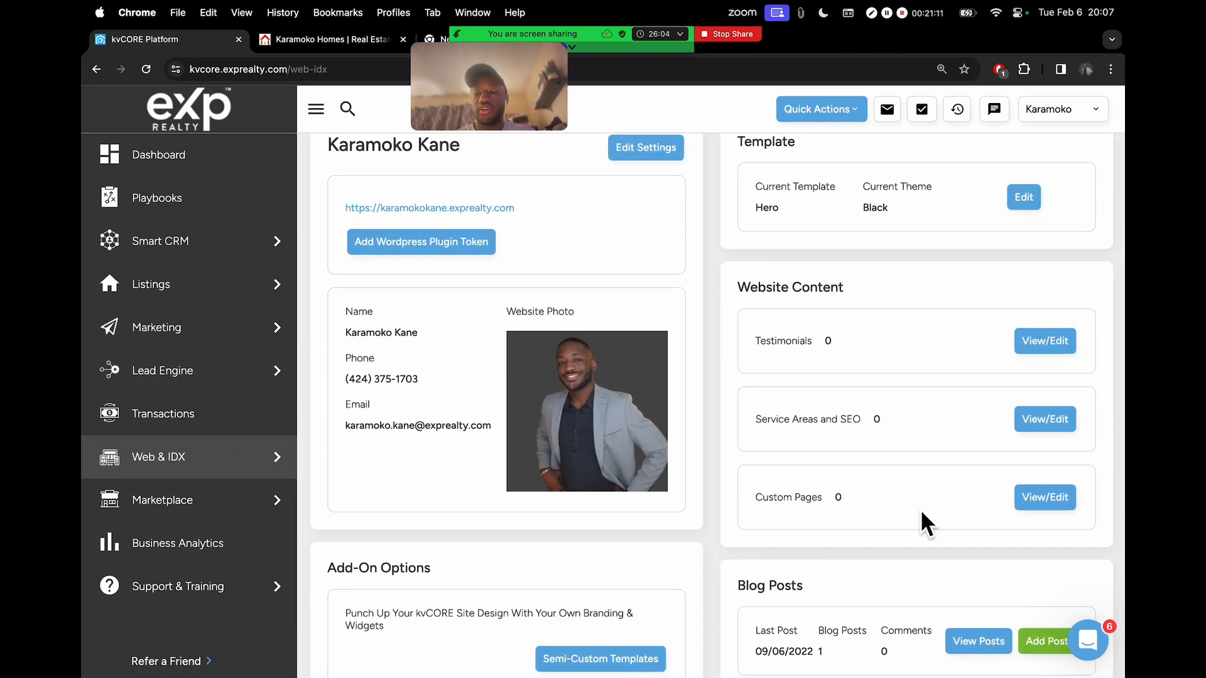
{"action": "key", "text": "super+equal"}
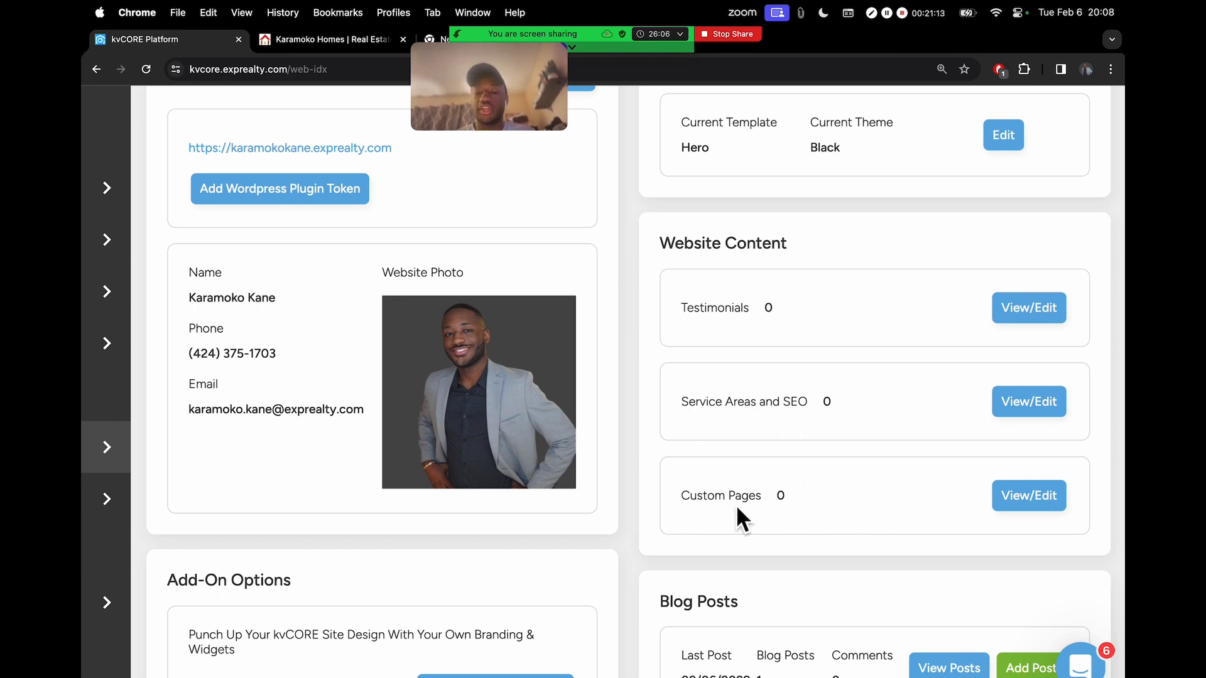
{"action": "key", "text": "super+minus"}
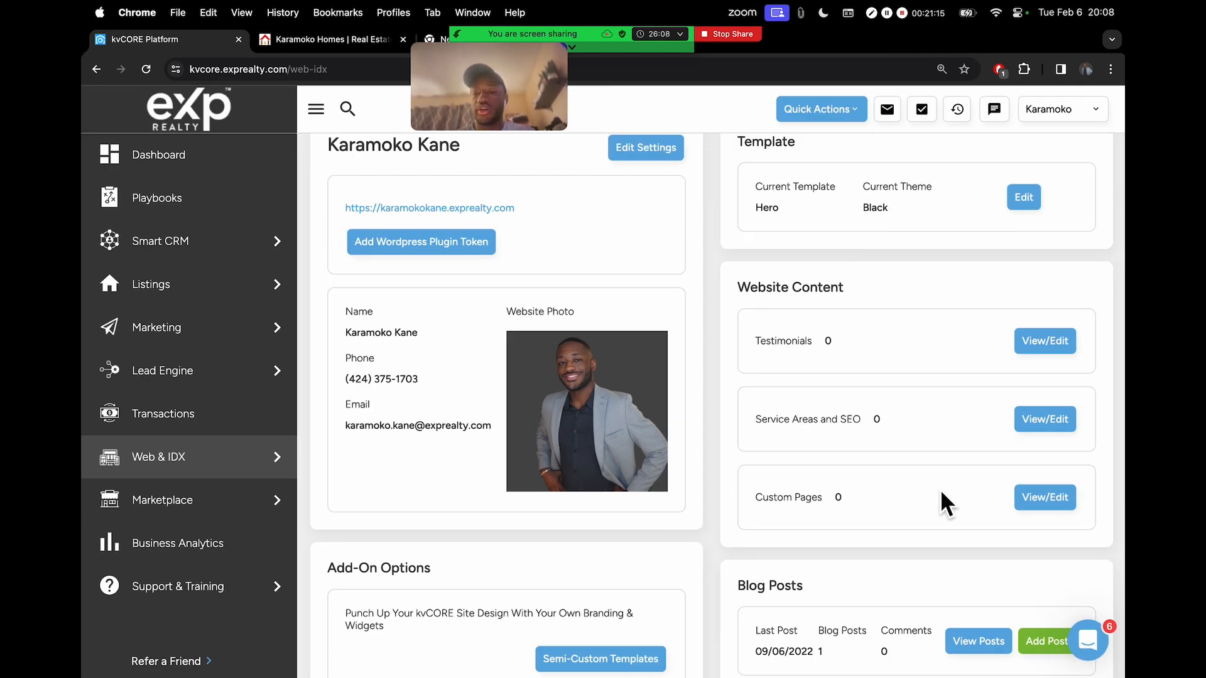
Step: Open the empty Custom Pages list and check the saved links in Stickies
{"action": "left_click", "coordinate": [1050, 496]}
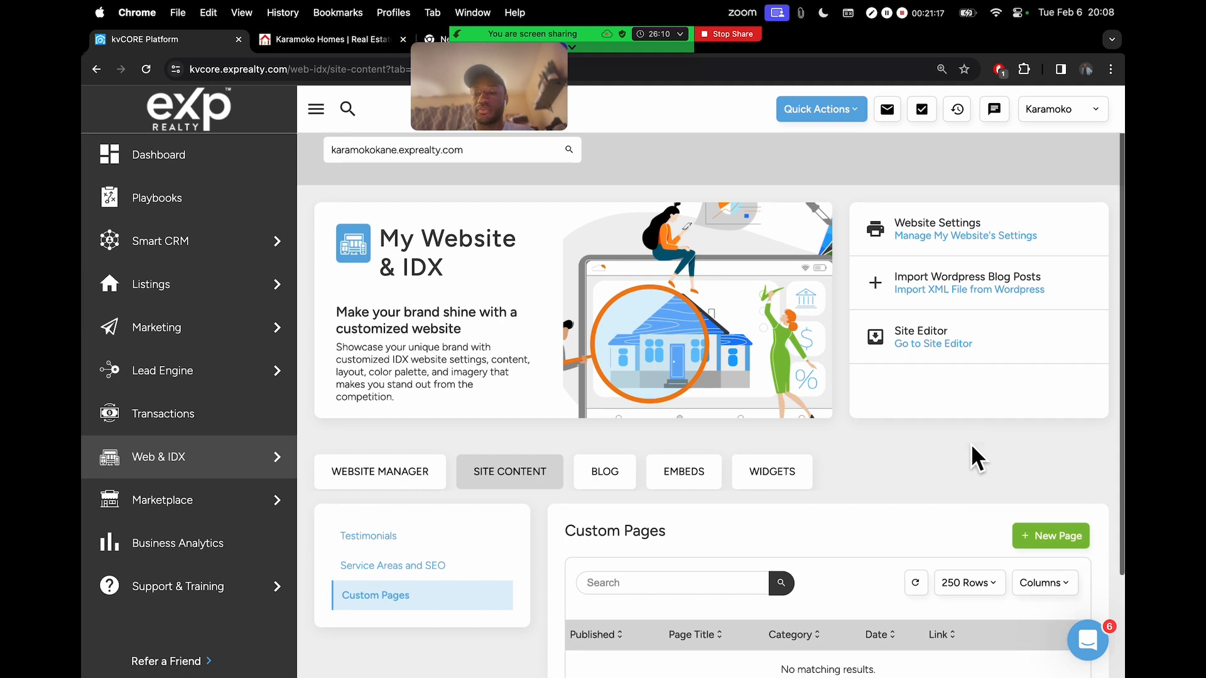
{"action": "scroll", "coordinate": [970, 444], "scroll_direction": "down", "scroll_amount": 3}
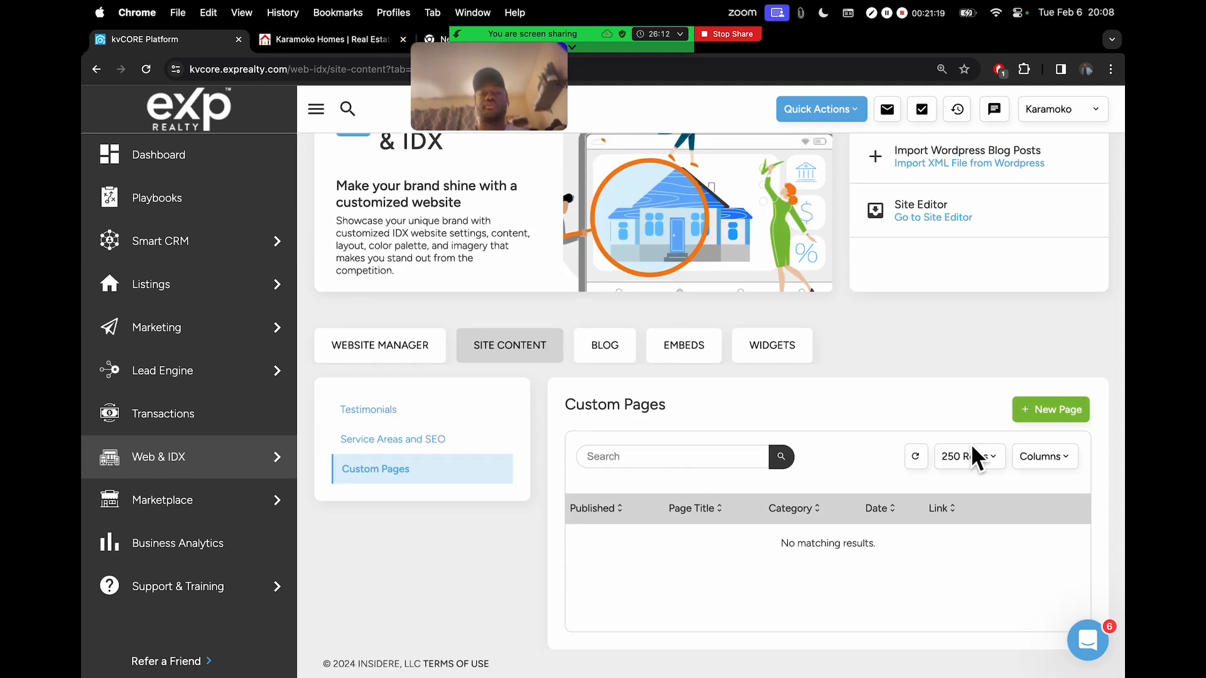
{"action": "key", "text": "ctrl+Left"}
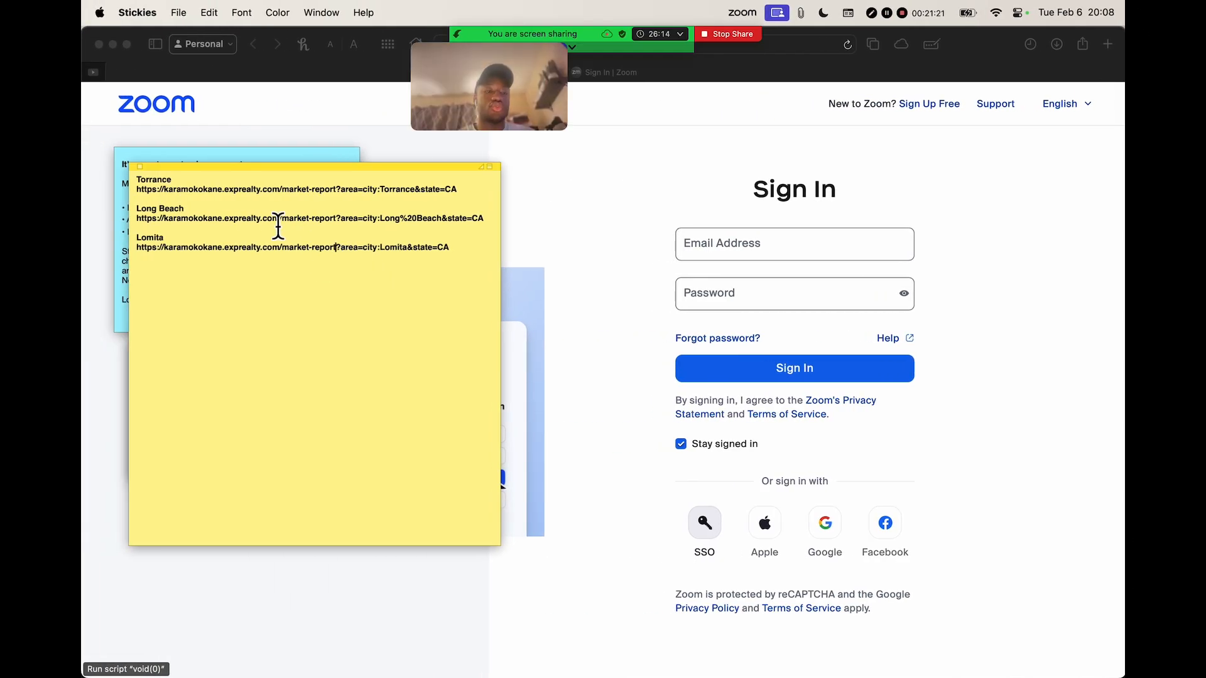
{"action": "left_click", "coordinate": [311, 251]}
{"action": "key", "text": "ctrl+Right"}
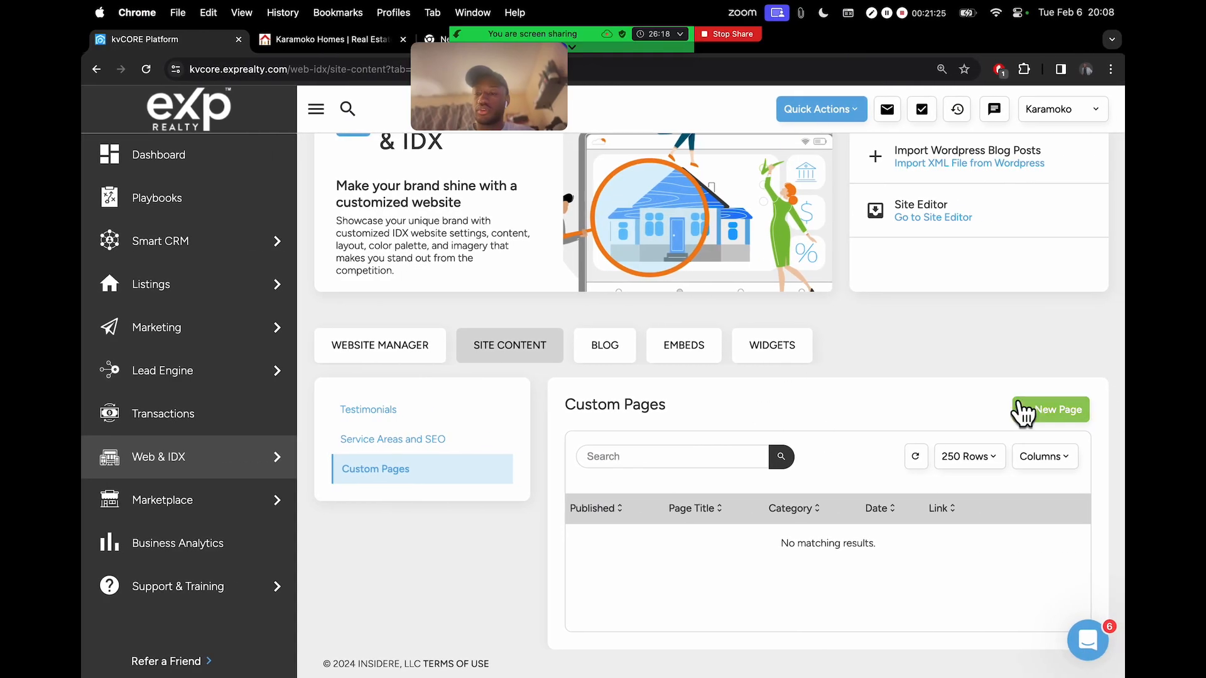
Step: Start a new custom page and ready its Title field for the Torrance name
{"action": "left_click", "coordinate": [1064, 417]}
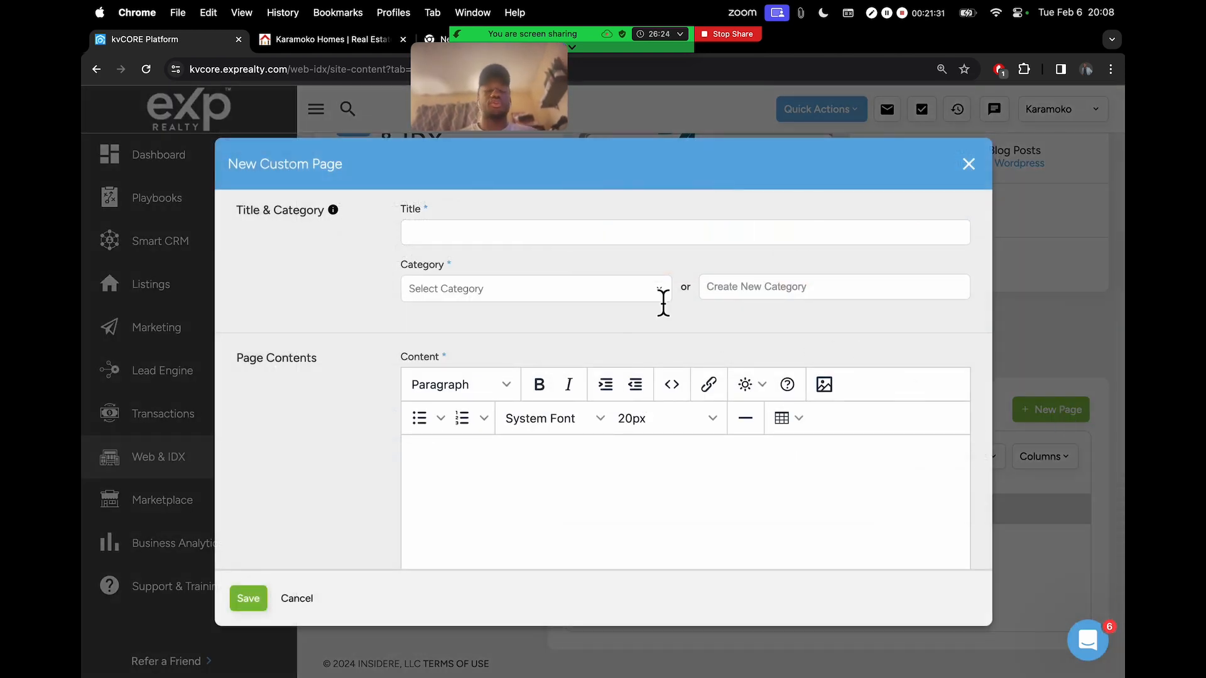
{"action": "left_click", "coordinate": [534, 237]}
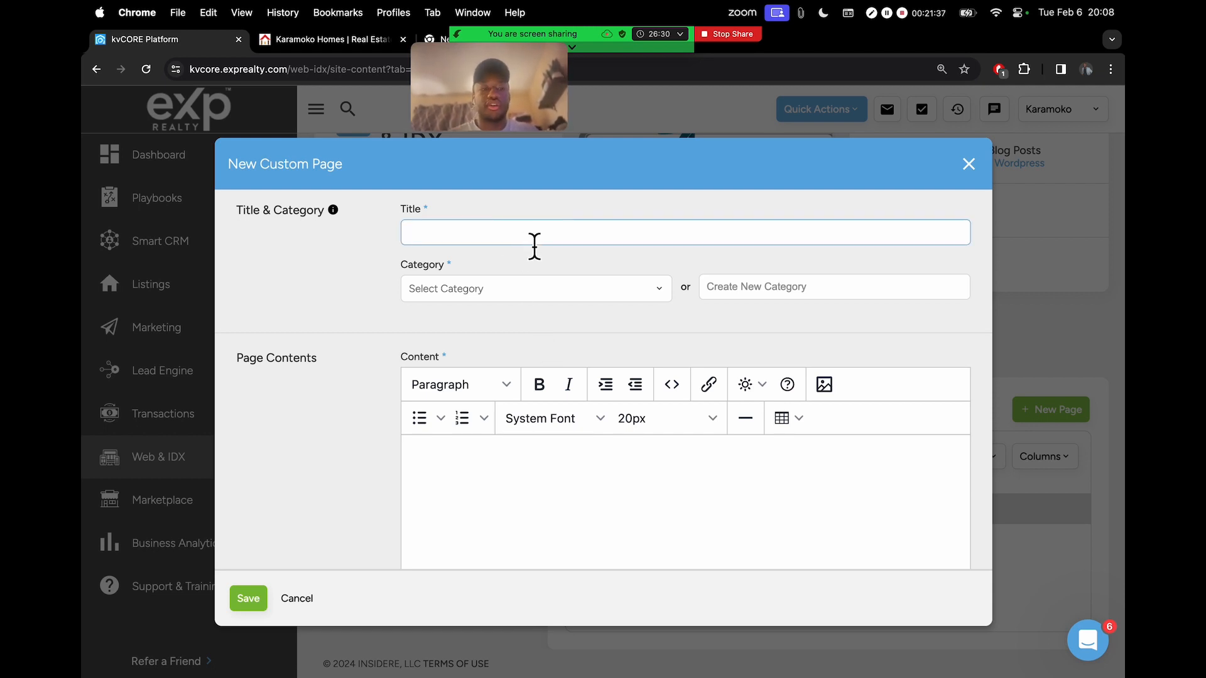
{"action": "key", "text": "ctrl+Left"}
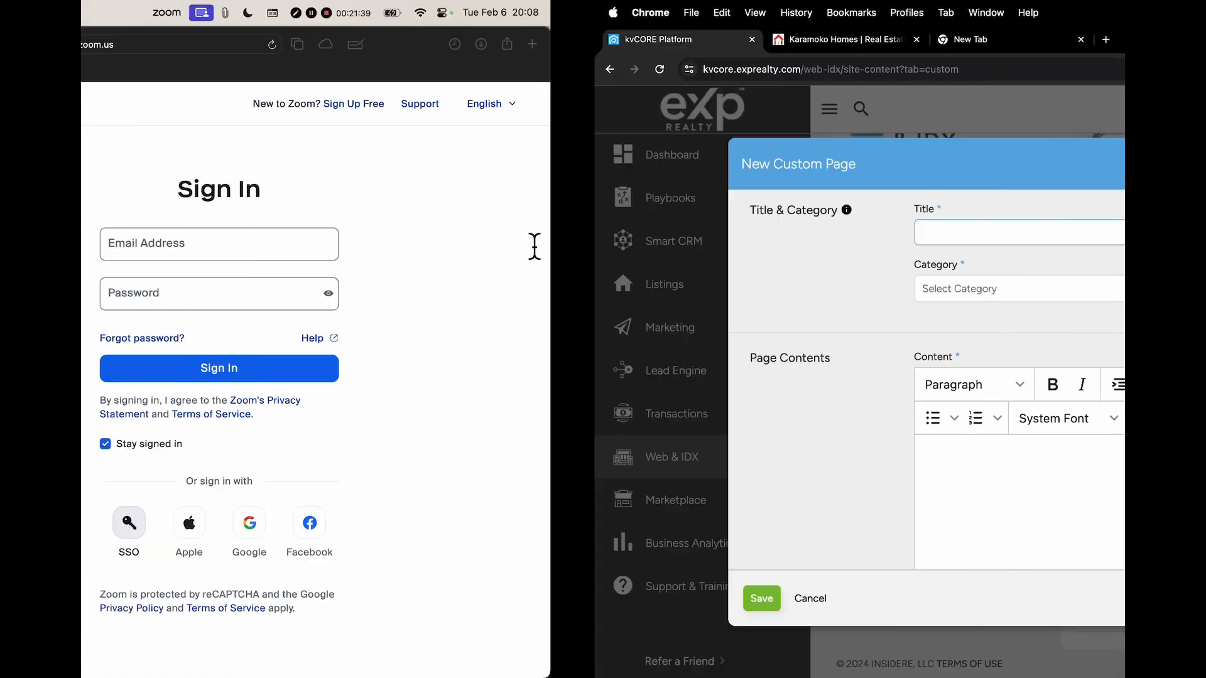
{"action": "double_click", "coordinate": [158, 181]}
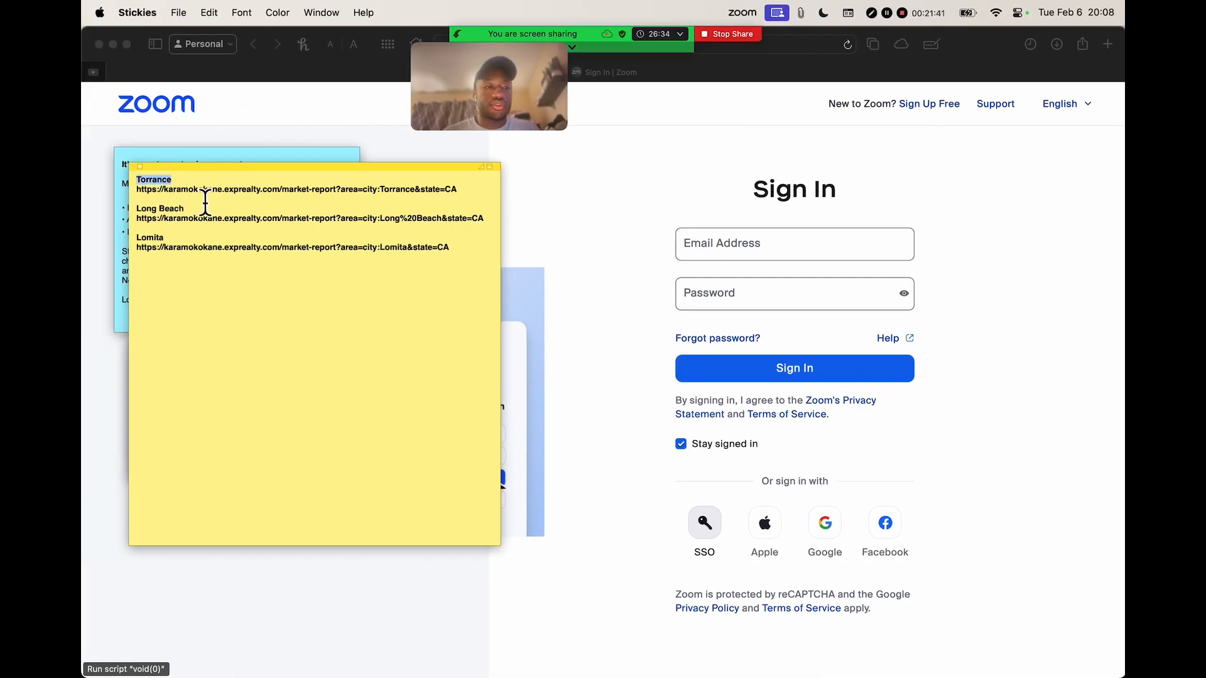
{"action": "key", "text": "ctrl+Right"}
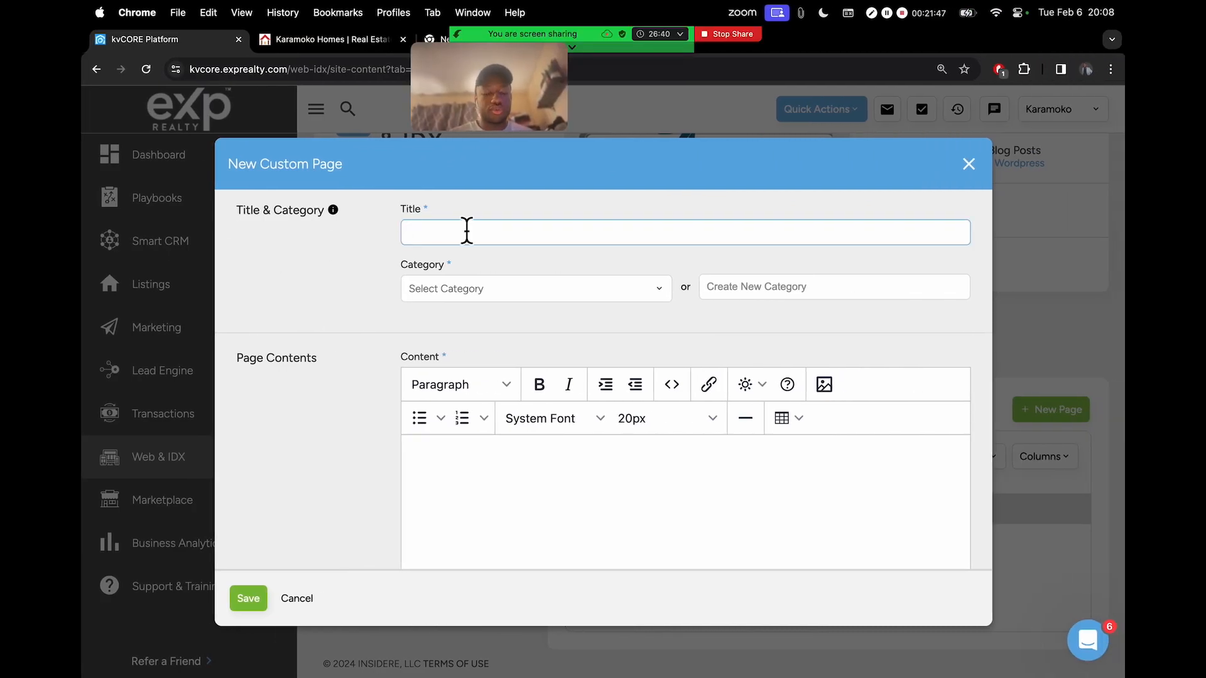
Step: Title the page 'Torrance Market Report', checking wording against the Canva Market Reports slide
{"action": "type", "text": "T"}
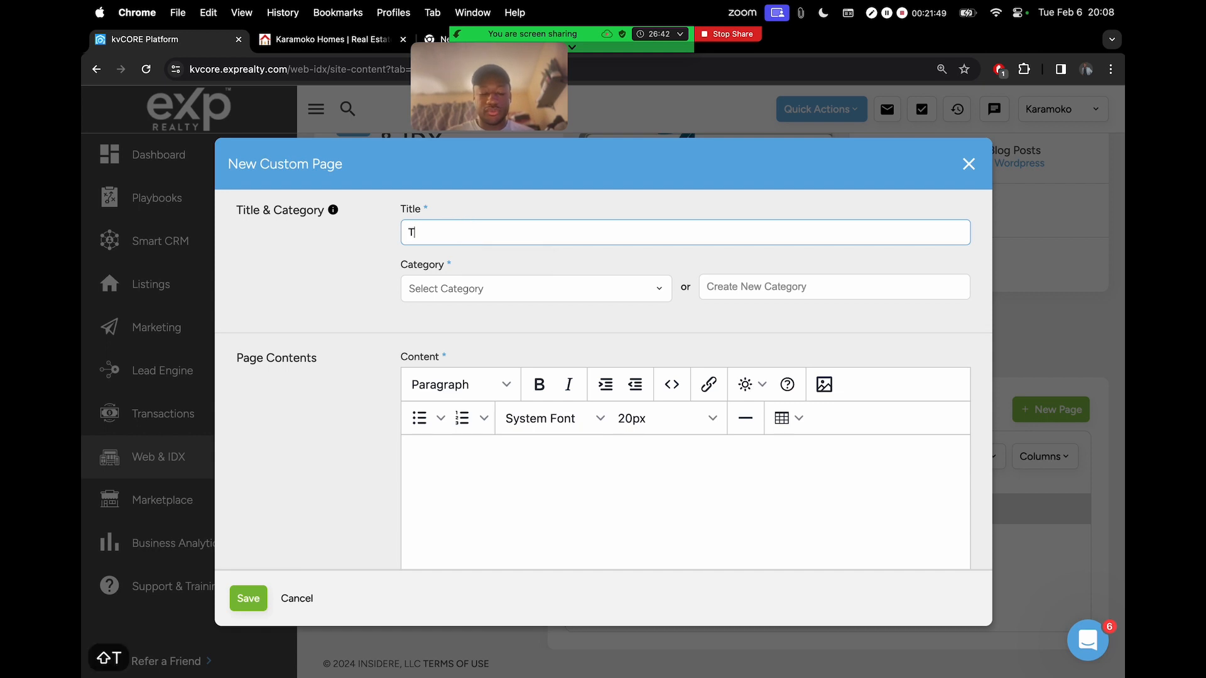
{"action": "type", "text": "orrance M"}
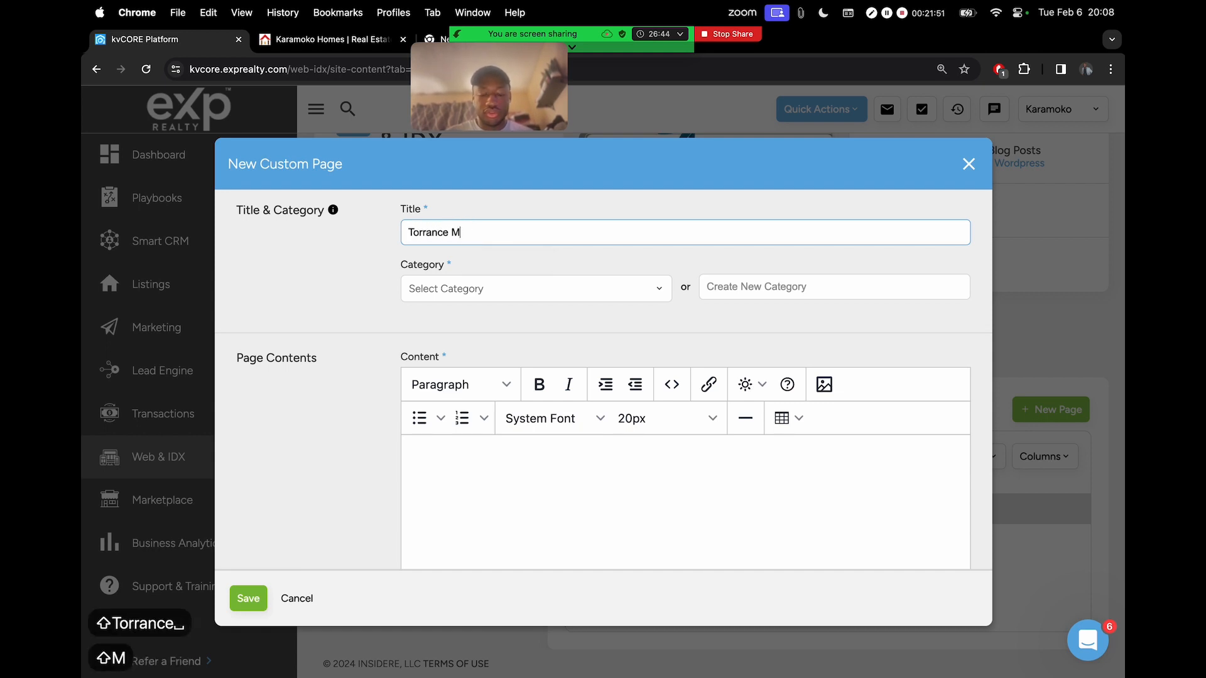
{"action": "type", "text": "arket Repo"}
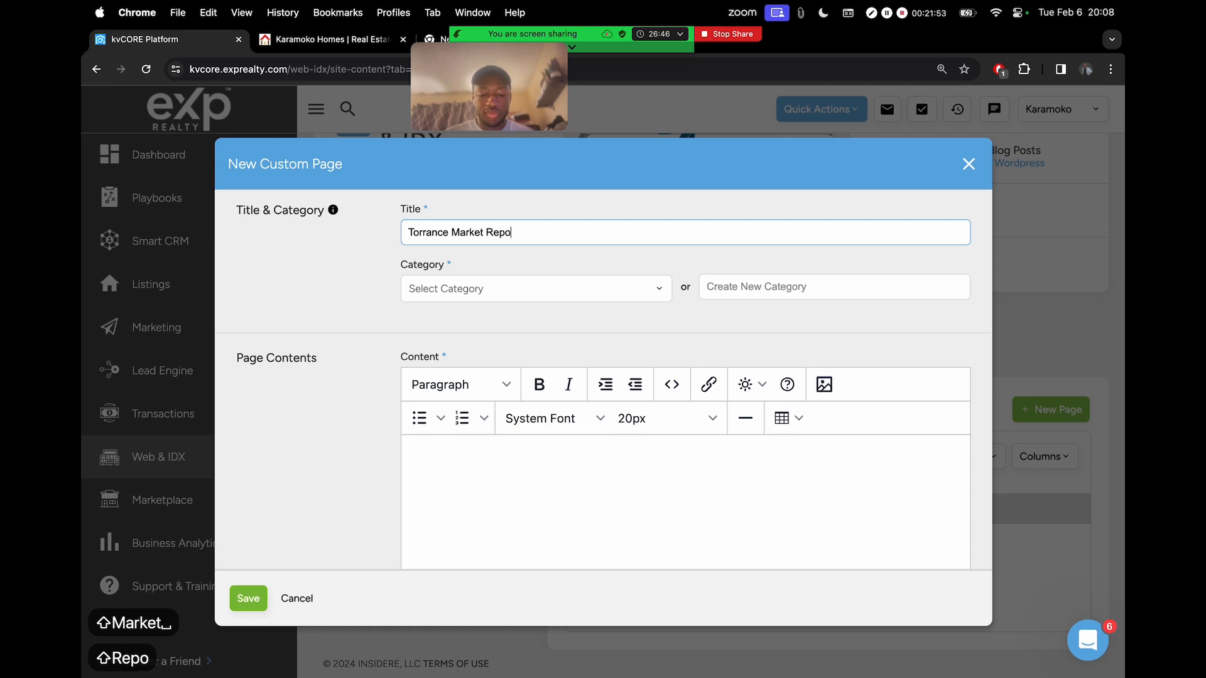
{"action": "left_click_drag", "start_coordinate": [549, 239], "coordinate": [325, 242]}
{"action": "key", "text": "ctrl+Right"}
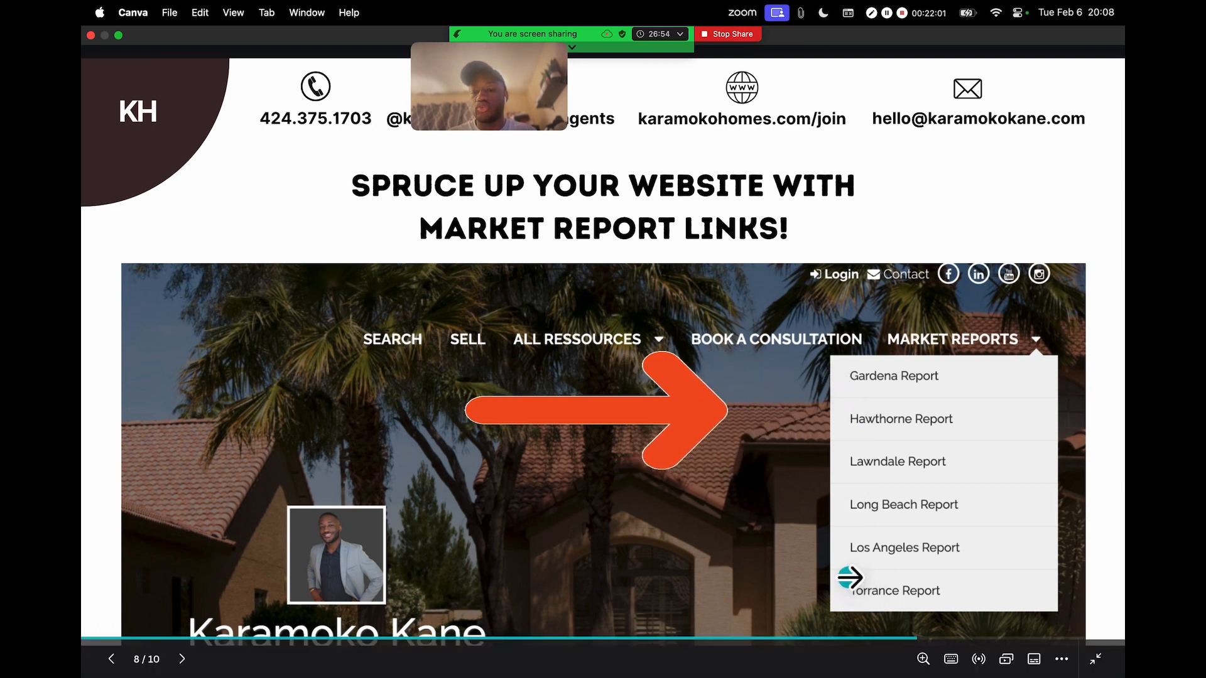
{"action": "key", "text": "ctrl+Left"}
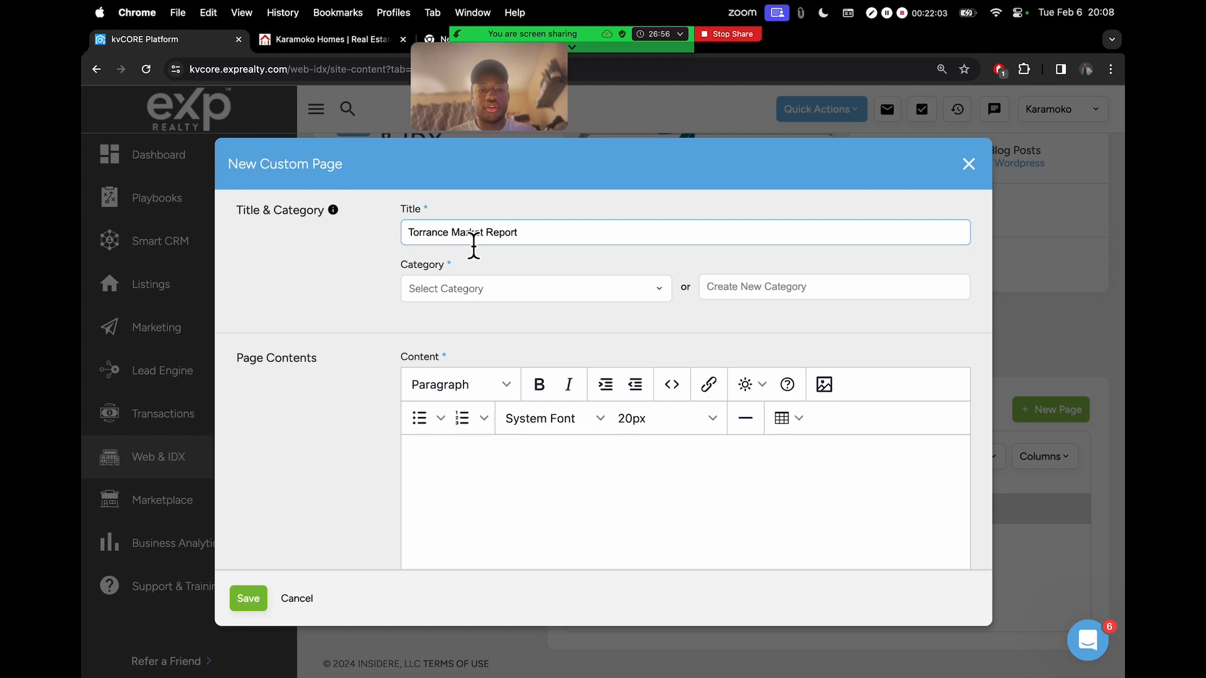
{"action": "key", "text": "BackSpace"}
{"action": "key", "text": "ctrl+Right"}
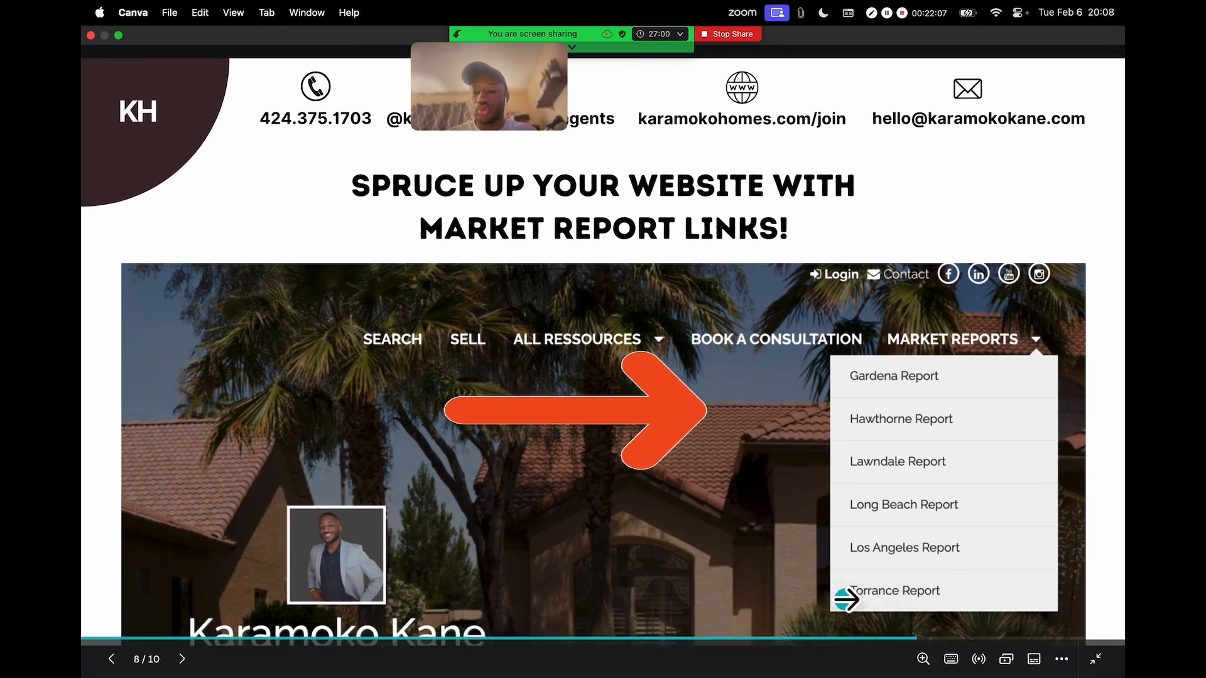
{"action": "key", "text": "ctrl+Left"}
{"action": "left_click", "coordinate": [444, 233]}
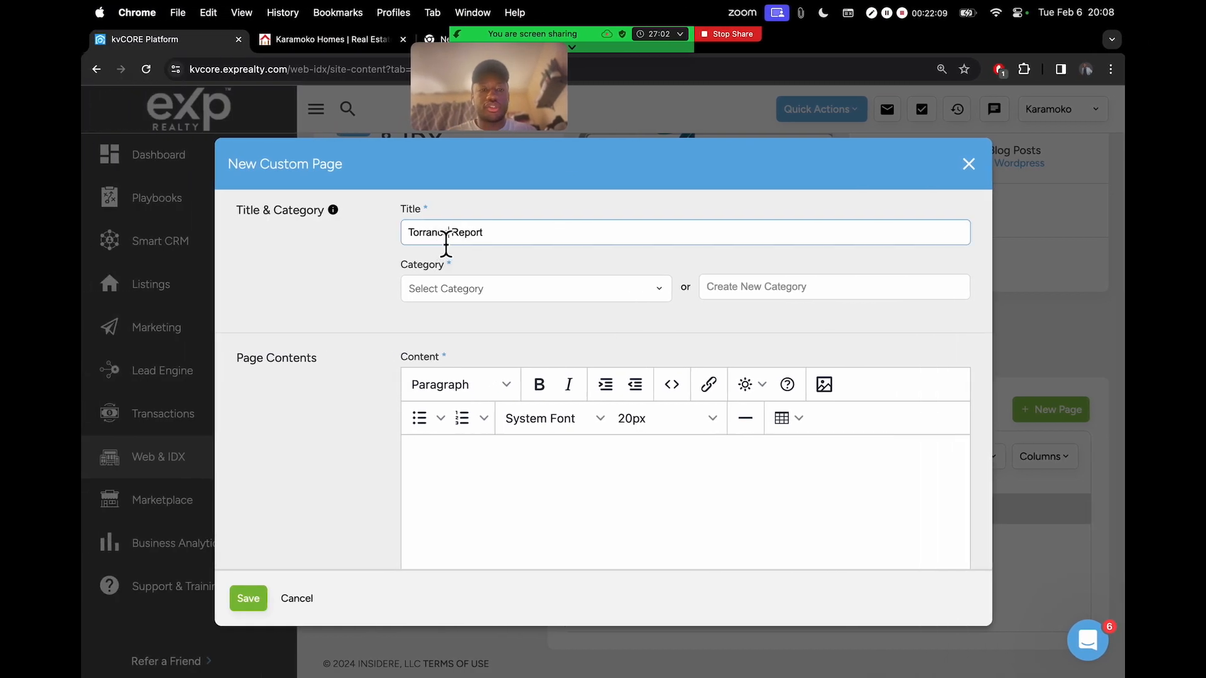
{"action": "type", "text": "Market"}
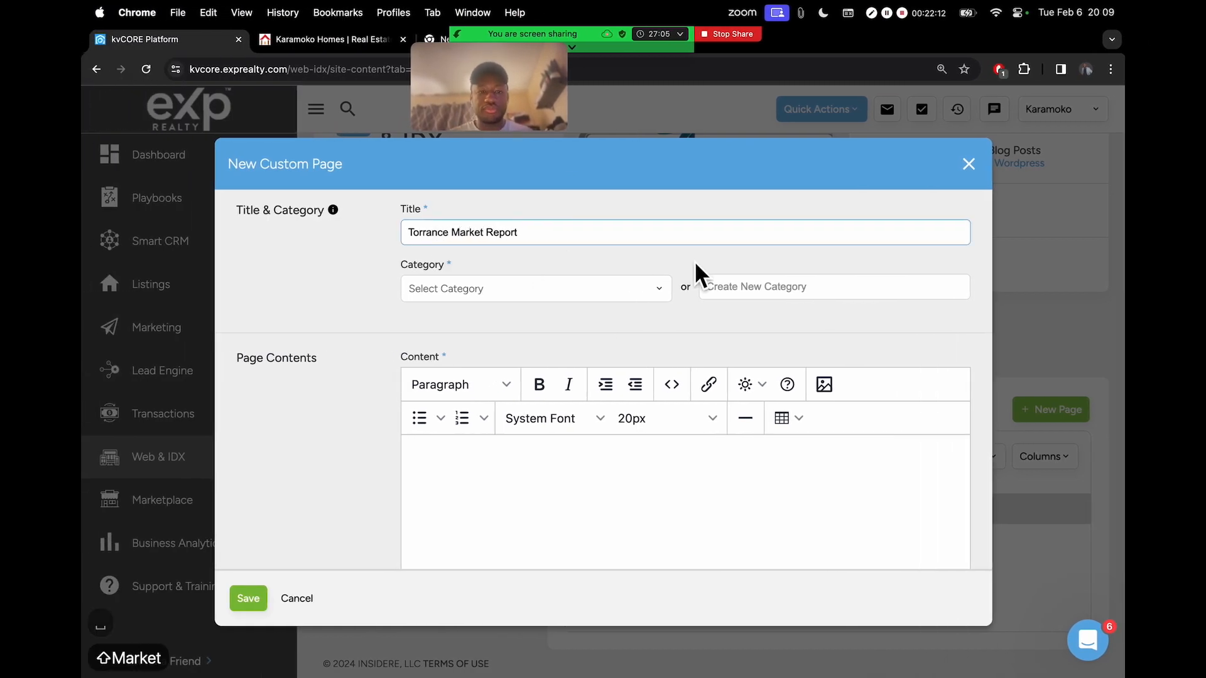
{"action": "key", "text": "ctrl+Right"}
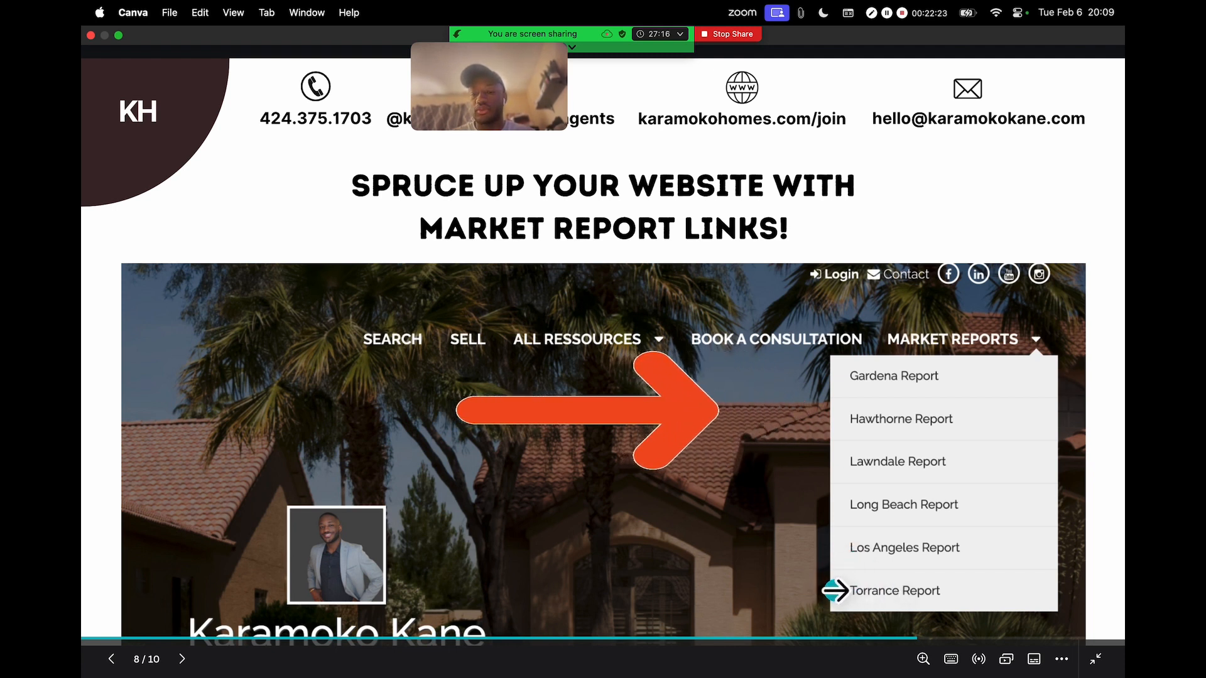
{"action": "key", "text": "ctrl+Left"}
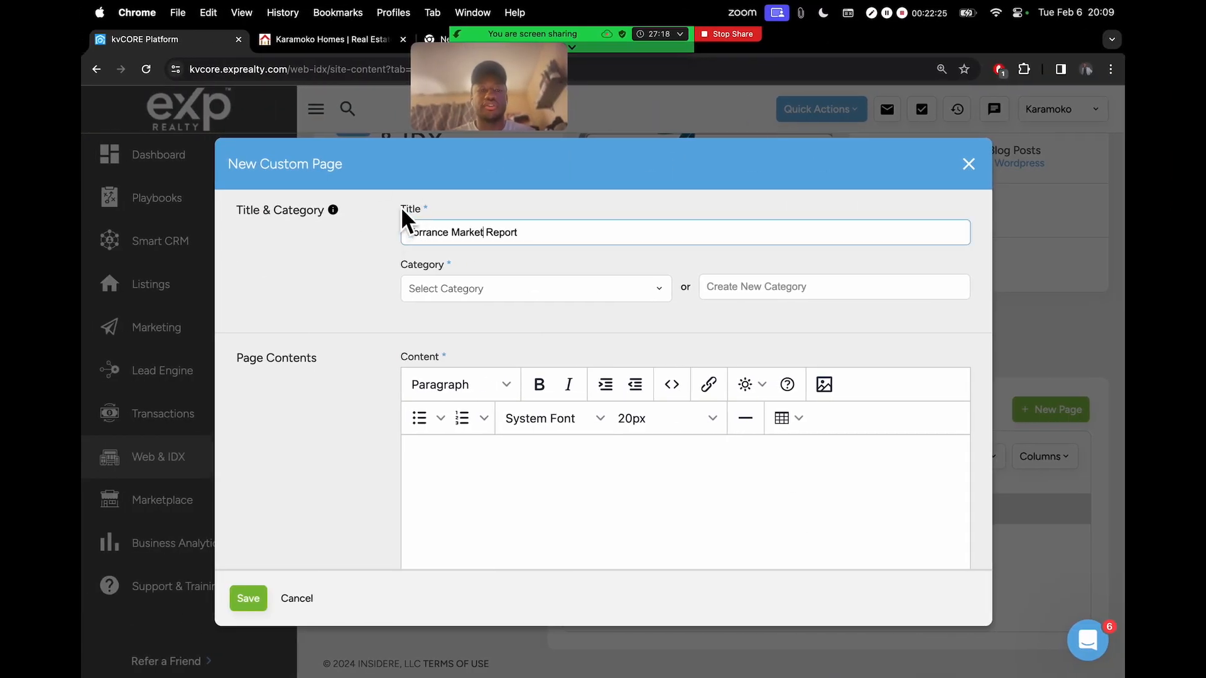
{"action": "key", "text": "ctrl+Right"}
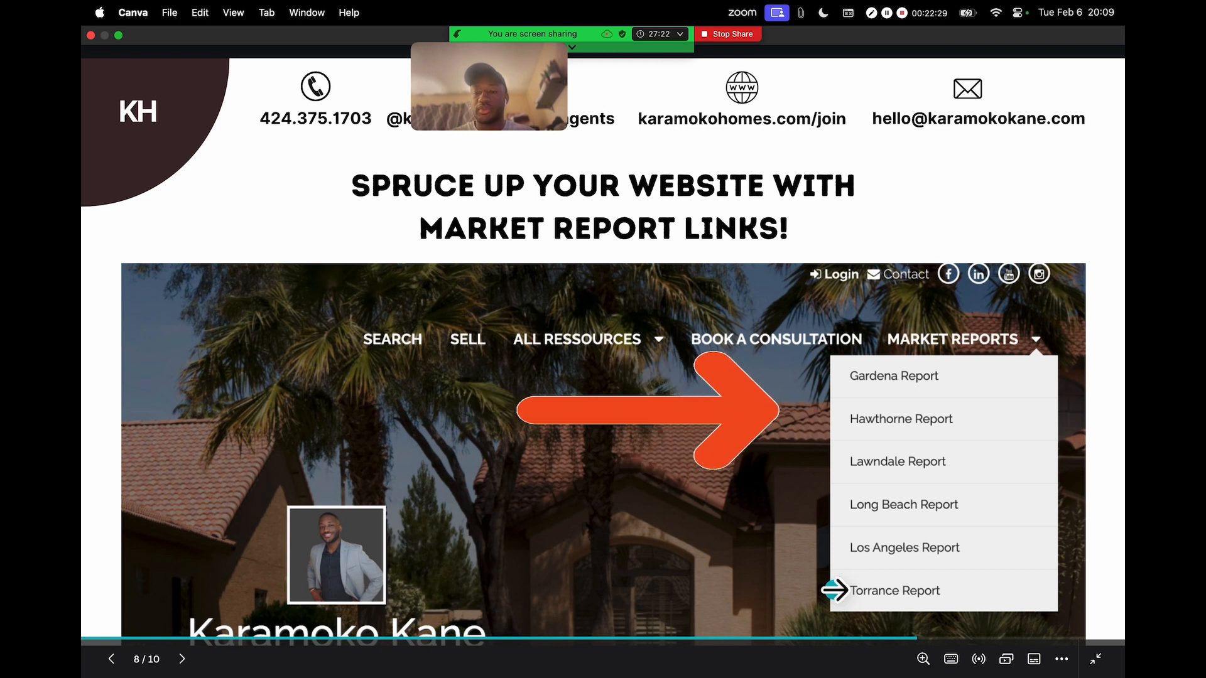
{"action": "key", "text": "ctrl+Left"}
{"action": "left_click_drag", "start_coordinate": [413, 233], "coordinate": [618, 233]}
{"action": "left_click", "coordinate": [557, 240]}
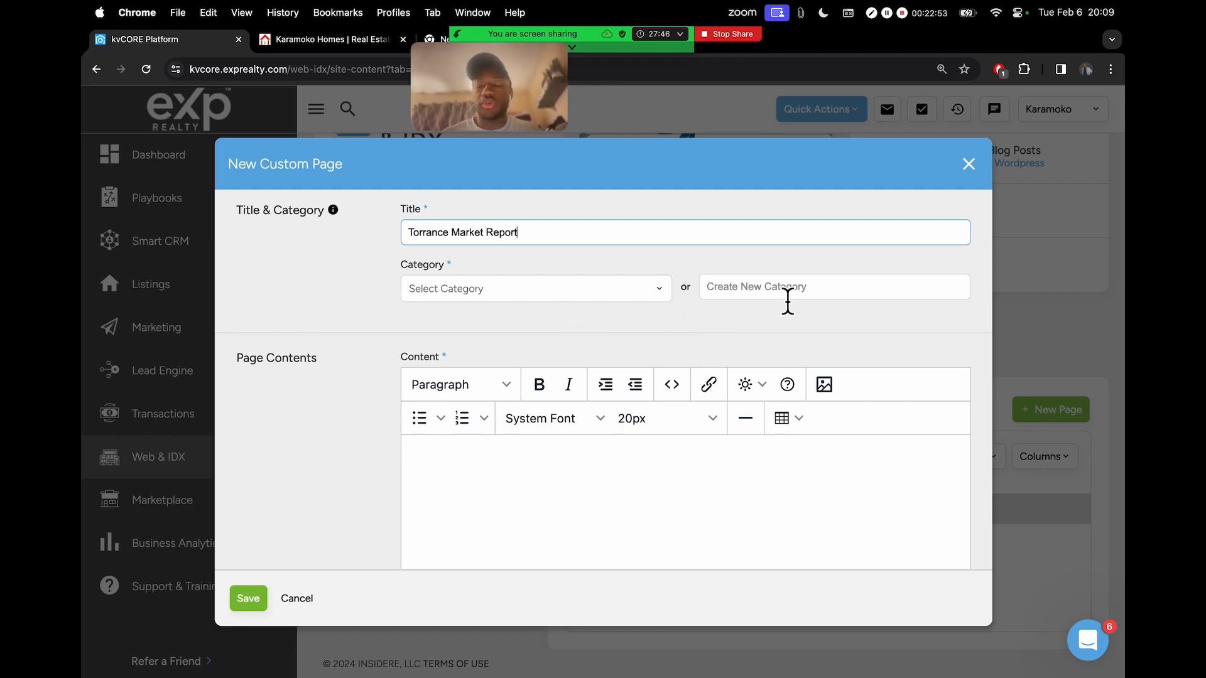
{"action": "key", "text": "ctrl+Right"}
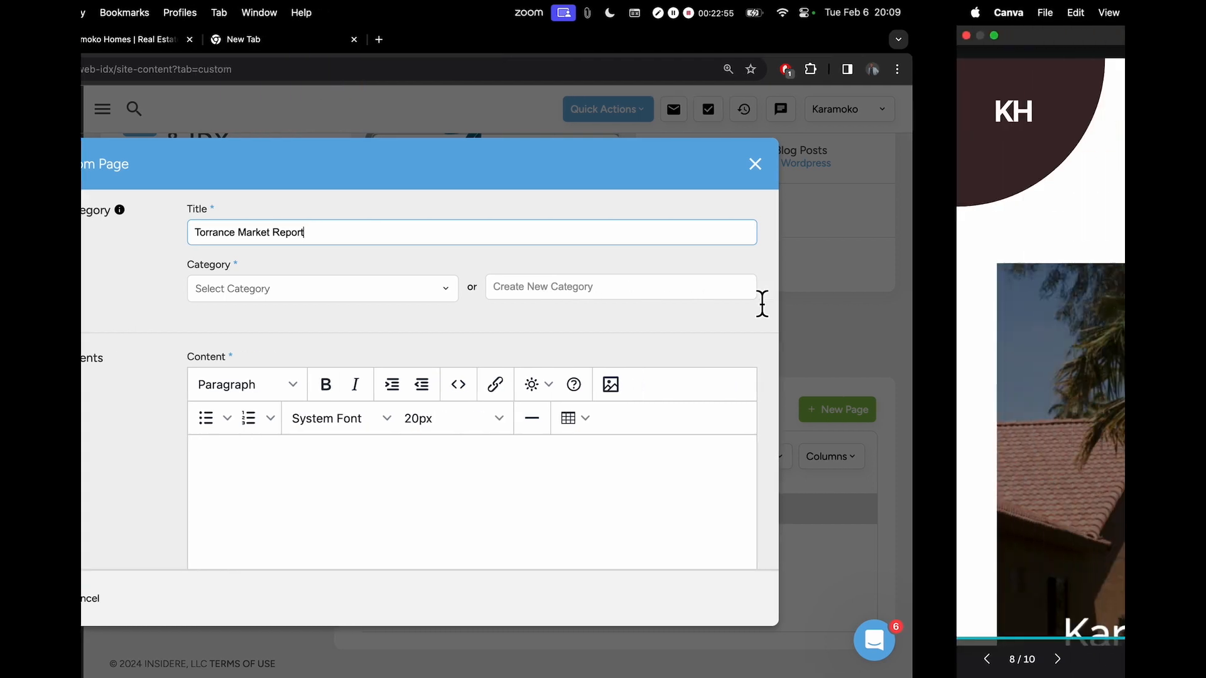
{"action": "scroll", "coordinate": [1010, 337], "scroll_direction": "up", "scroll_amount": 5}
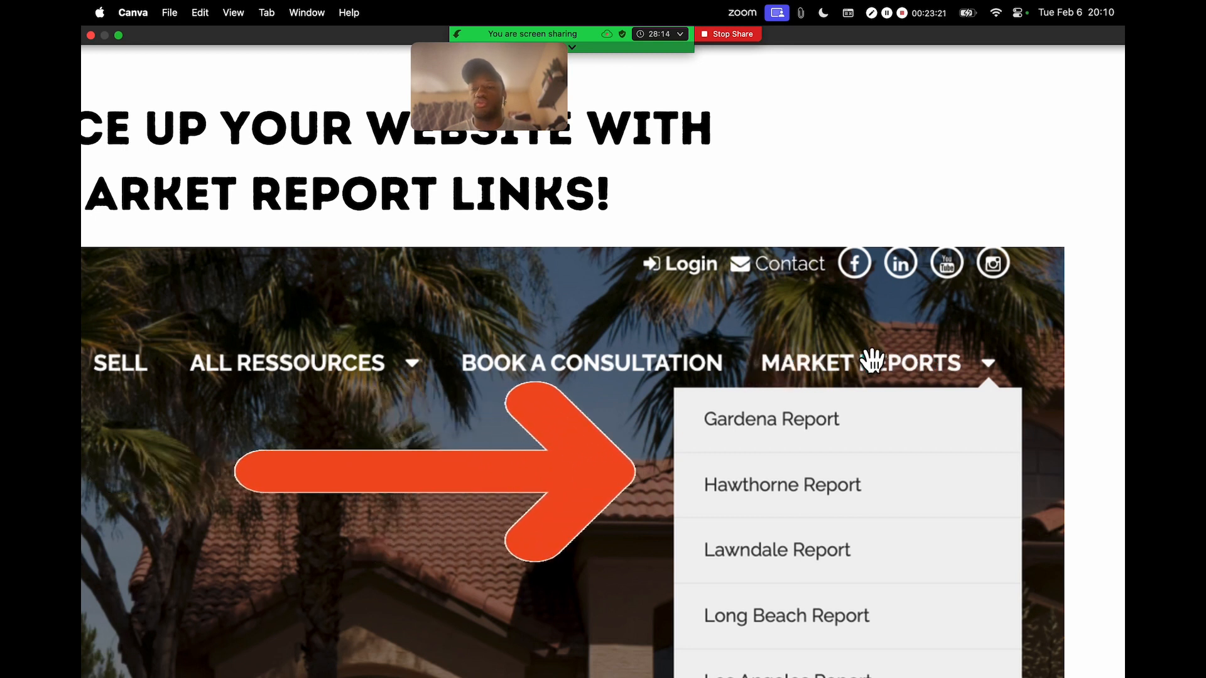
{"action": "scroll", "coordinate": [872, 362], "scroll_direction": "down", "scroll_amount": 5}
{"action": "key", "text": "ctrl+Left"}
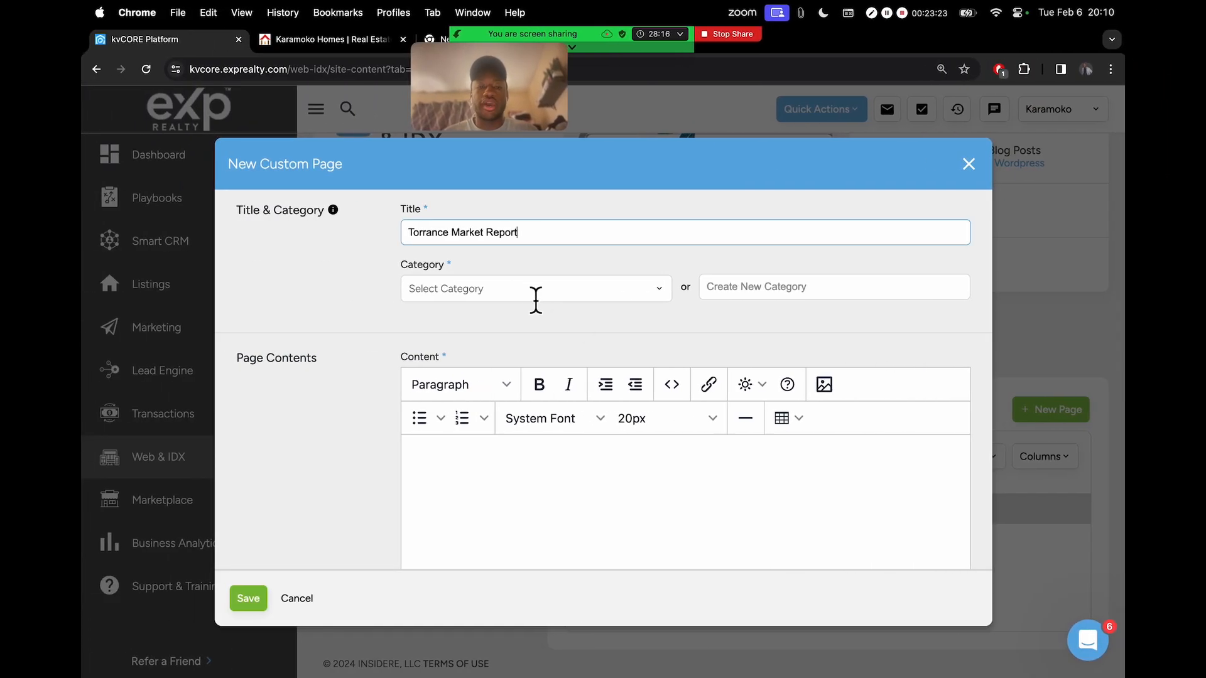
Step: Create a new page category named 'Market Report'
{"action": "left_click", "coordinate": [740, 291]}
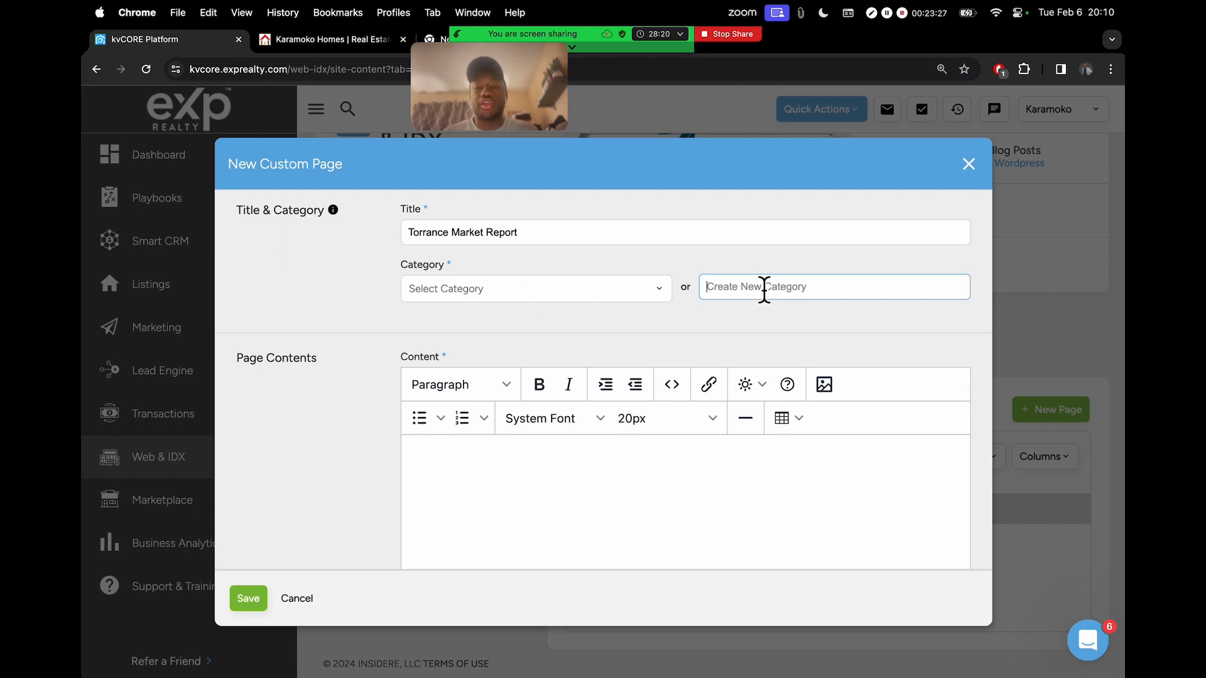
{"action": "type", "text": "Market Report"}
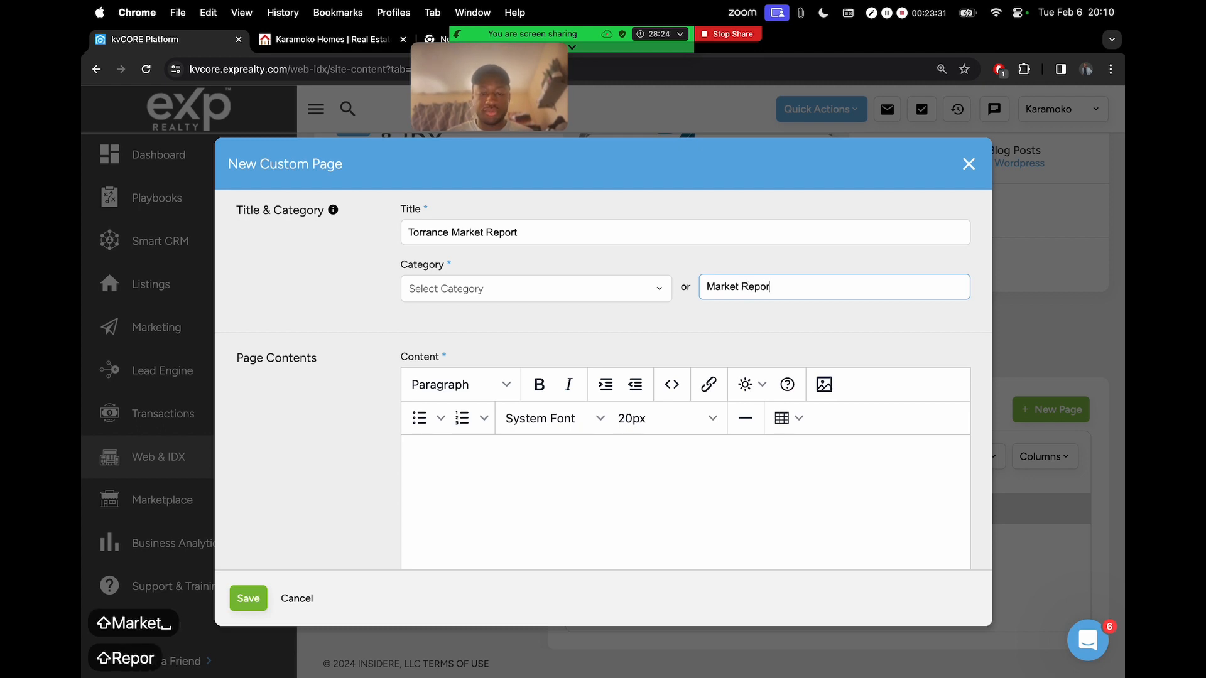
{"action": "left_click", "coordinate": [788, 333]}
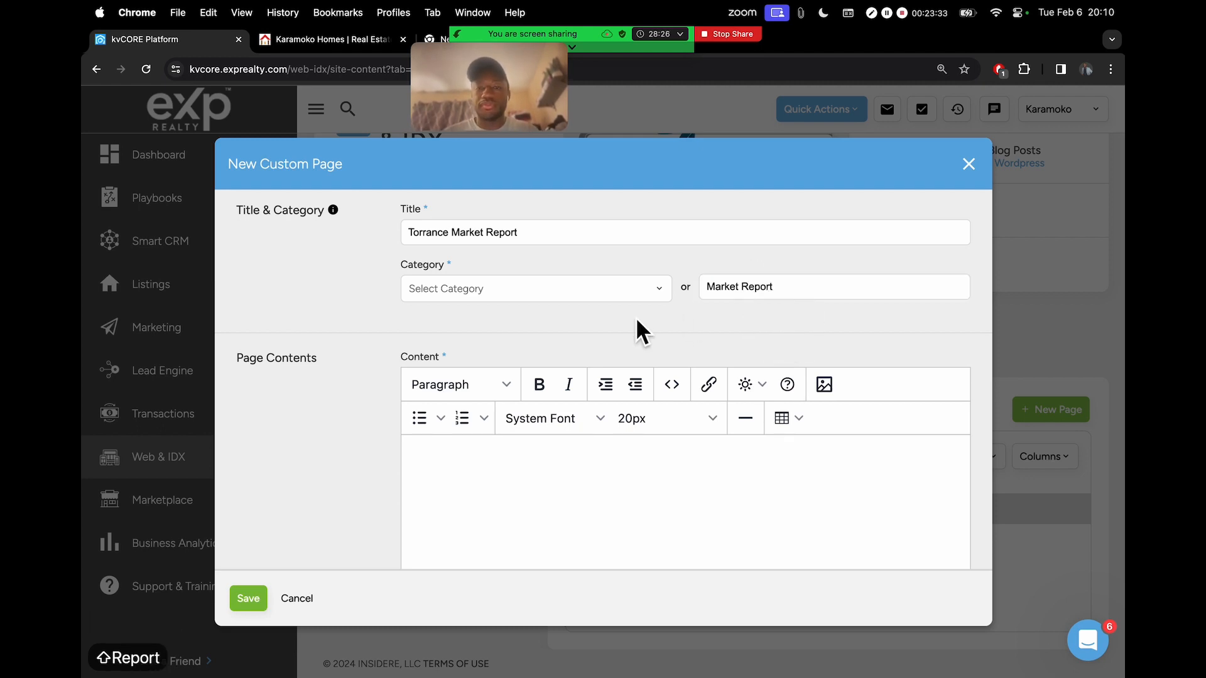
{"action": "scroll", "coordinate": [661, 339], "scroll_direction": "down", "scroll_amount": 1}
{"action": "scroll", "coordinate": [663, 339], "scroll_direction": "down", "scroll_amount": 8}
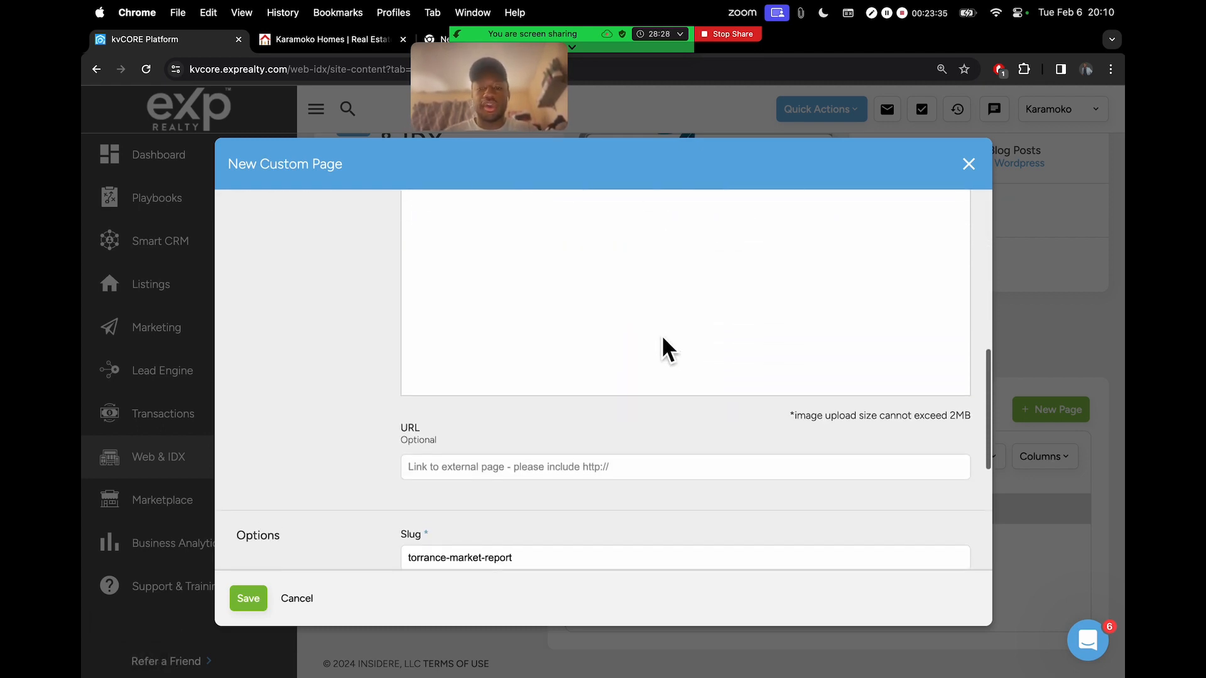
{"action": "scroll", "coordinate": [661, 334], "scroll_direction": "down", "scroll_amount": 1}
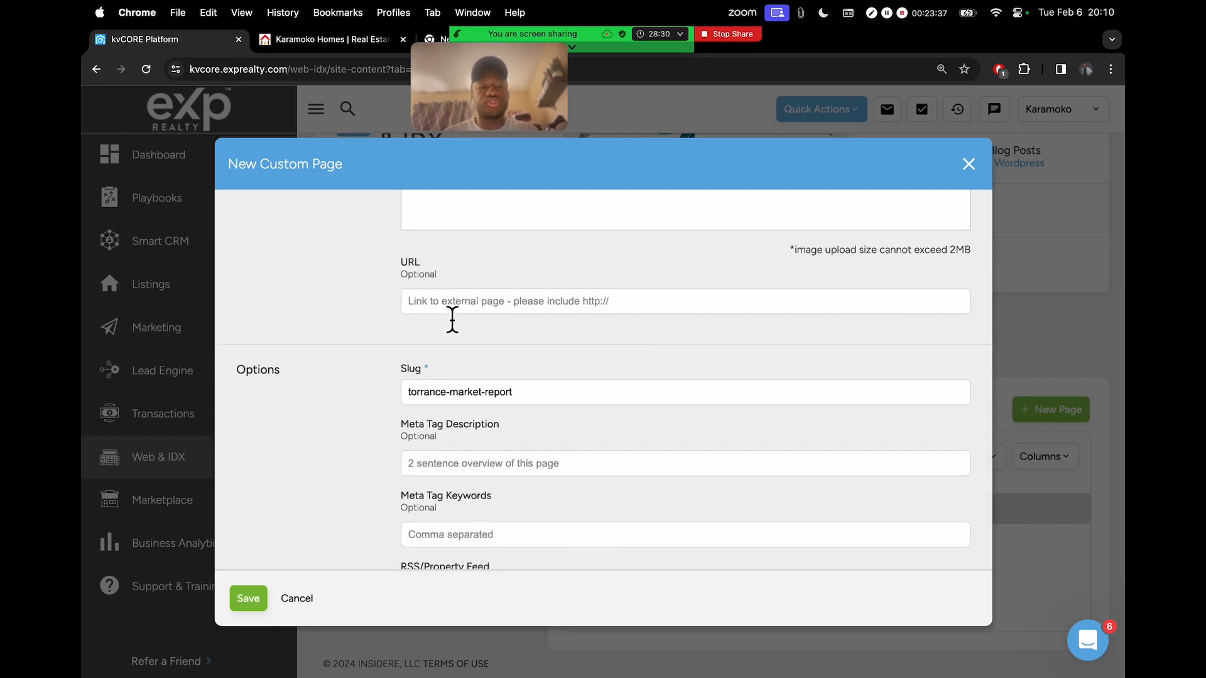
Step: Paste the Torrance market-report URL from Stickies as the page link and save the page
{"action": "left_click", "coordinate": [426, 309]}
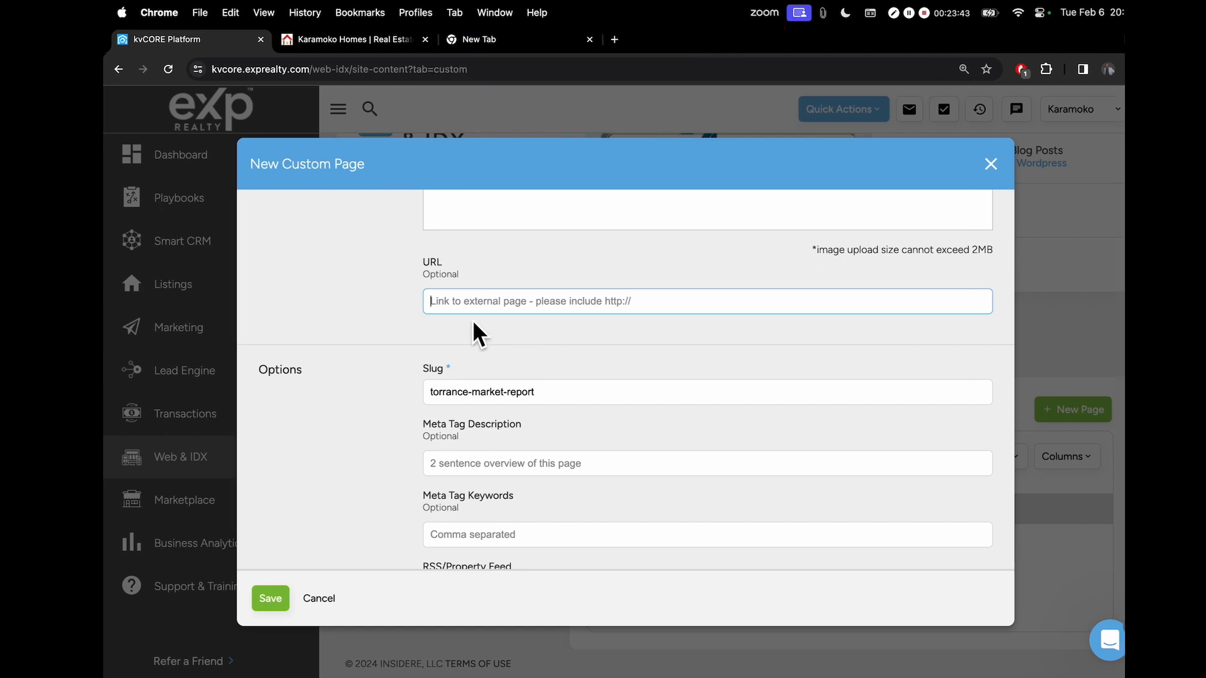
{"action": "key", "text": "ctrl+Left"}
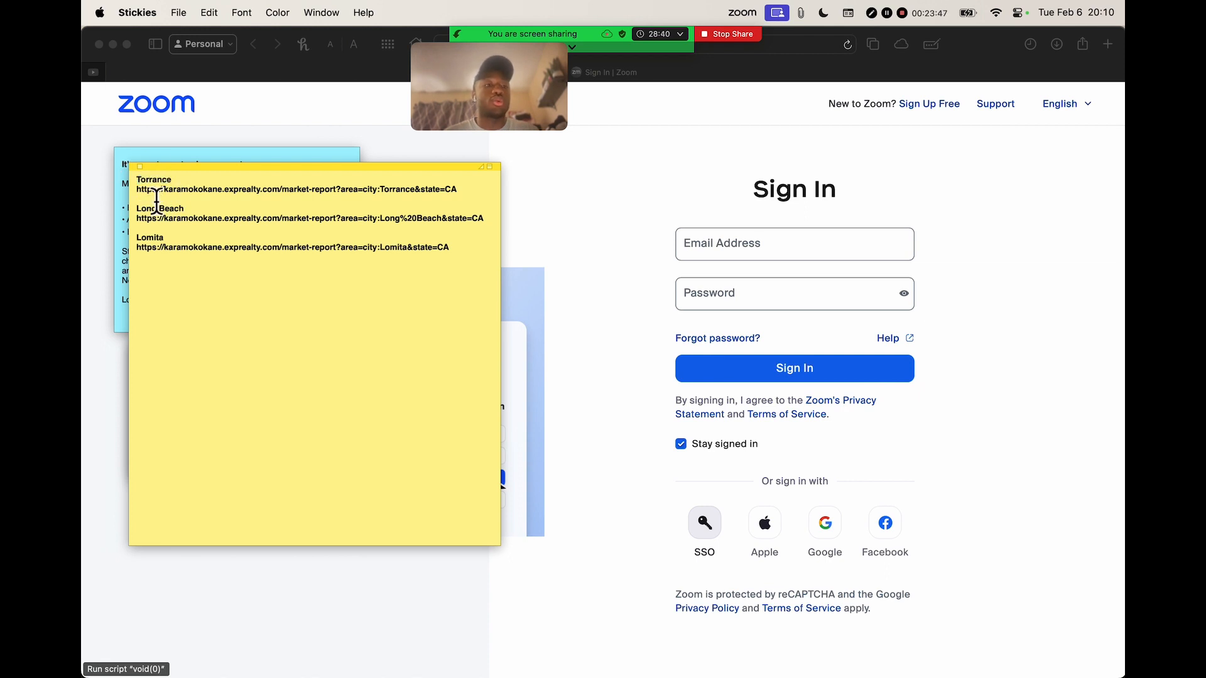
{"action": "left_click_drag", "start_coordinate": [461, 190], "coordinate": [130, 201]}
{"action": "key", "text": "super+c"}
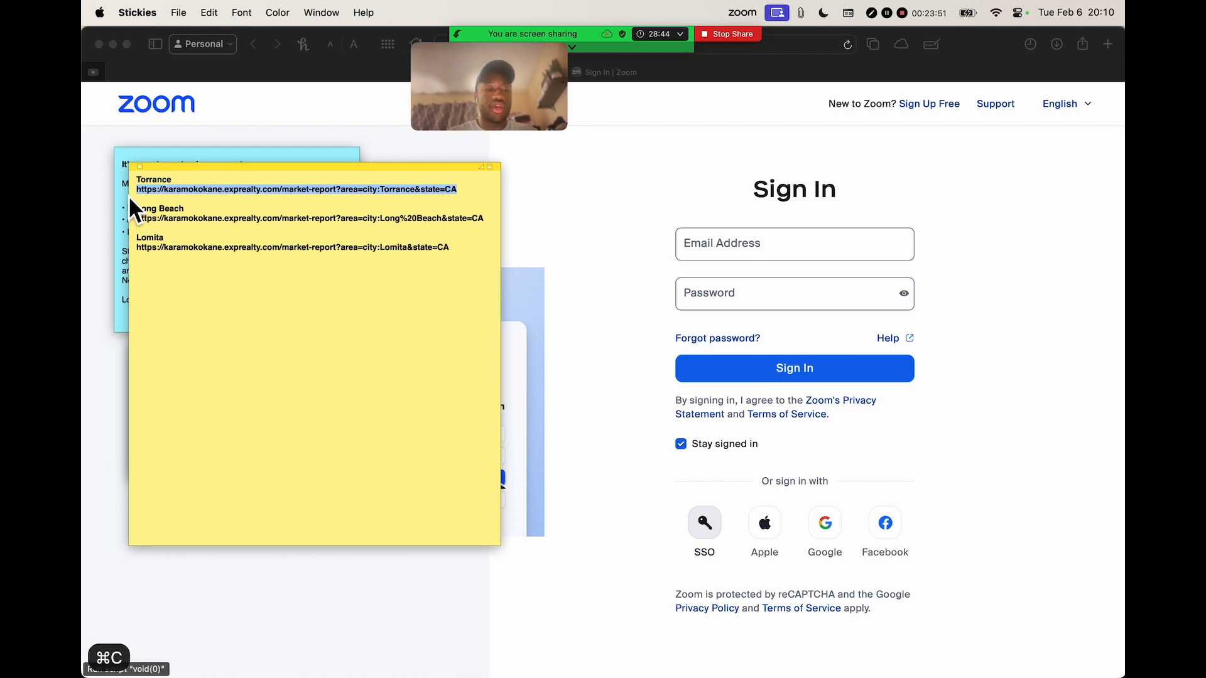
{"action": "key", "text": "ctrl+Right"}
{"action": "left_click", "coordinate": [500, 306]}
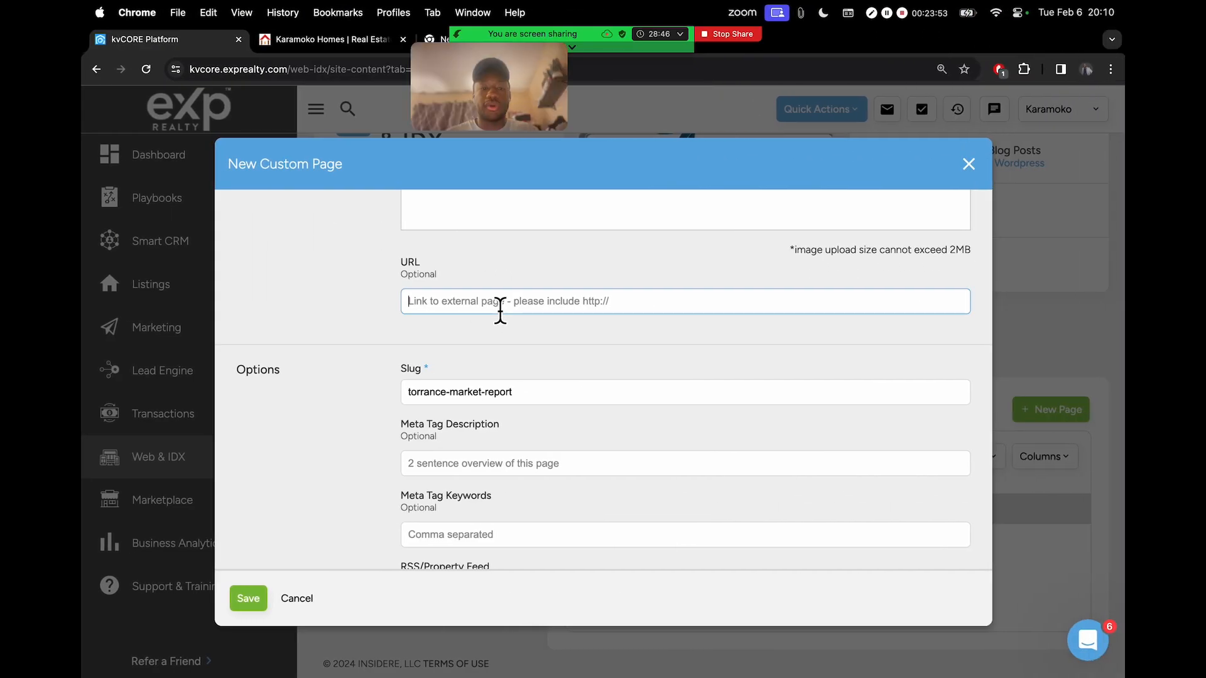
{"action": "key", "text": "super+v"}
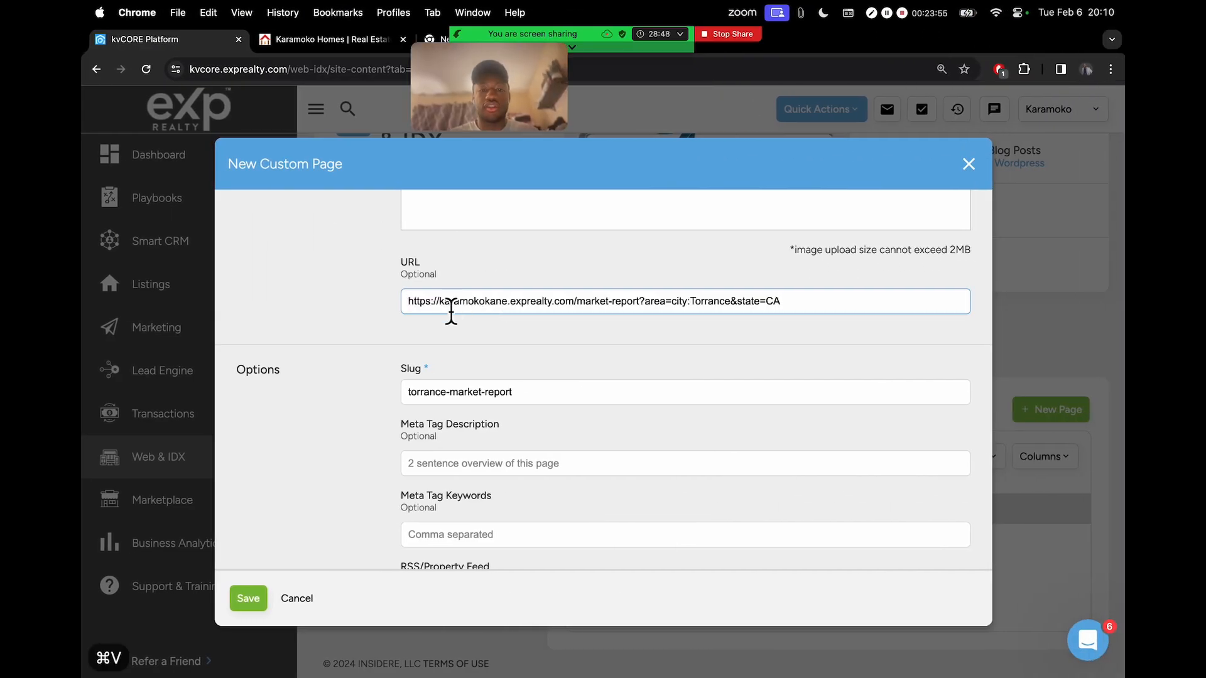
{"action": "scroll", "coordinate": [573, 314], "scroll_direction": "down", "scroll_amount": 1}
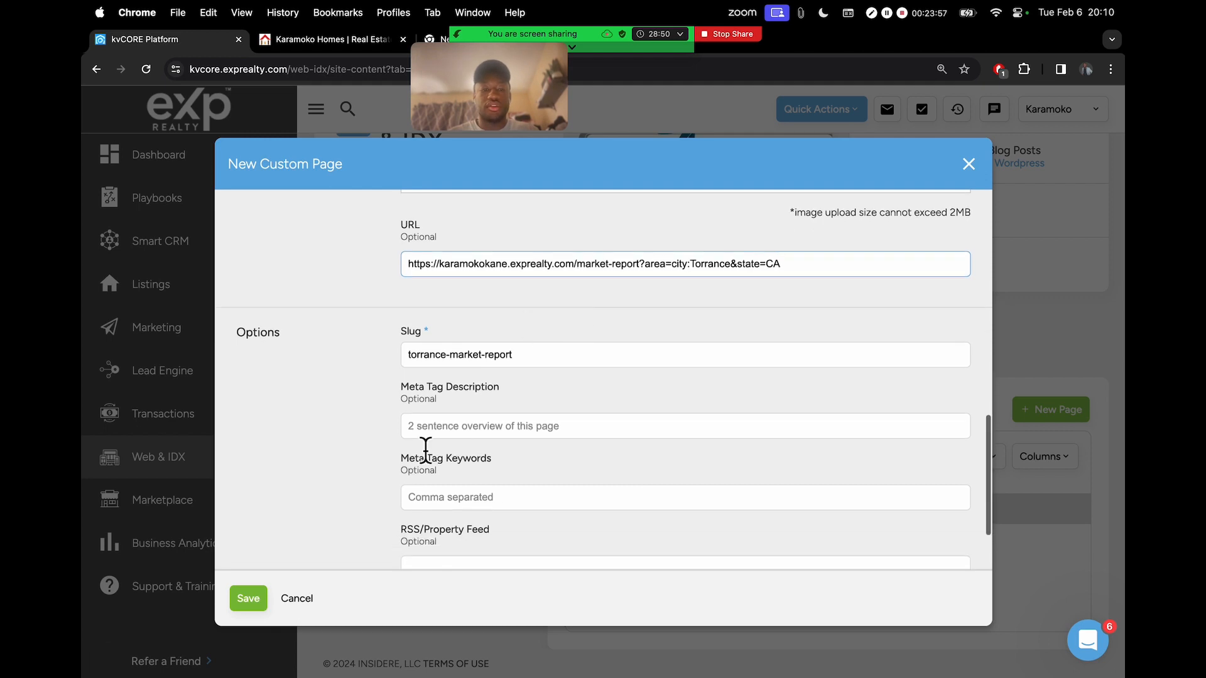
{"action": "scroll", "coordinate": [390, 469], "scroll_direction": "down", "scroll_amount": 2}
{"action": "left_click", "coordinate": [250, 600]}
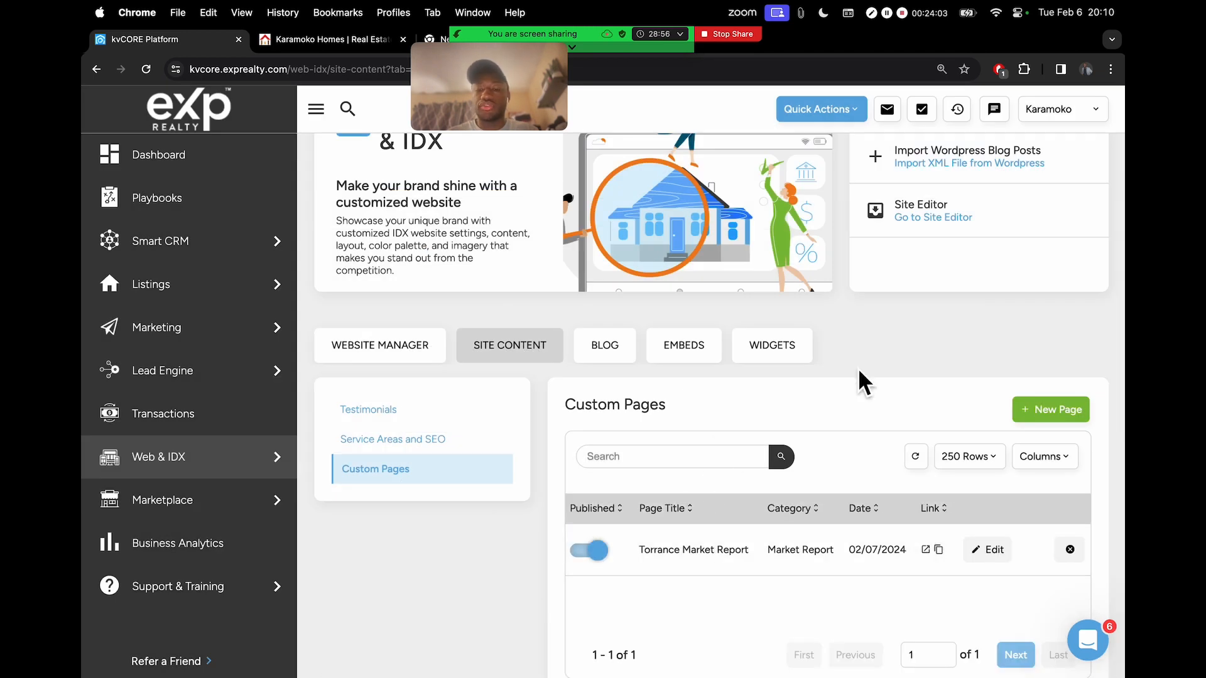
{"action": "scroll", "coordinate": [858, 377], "scroll_direction": "down", "scroll_amount": 1}
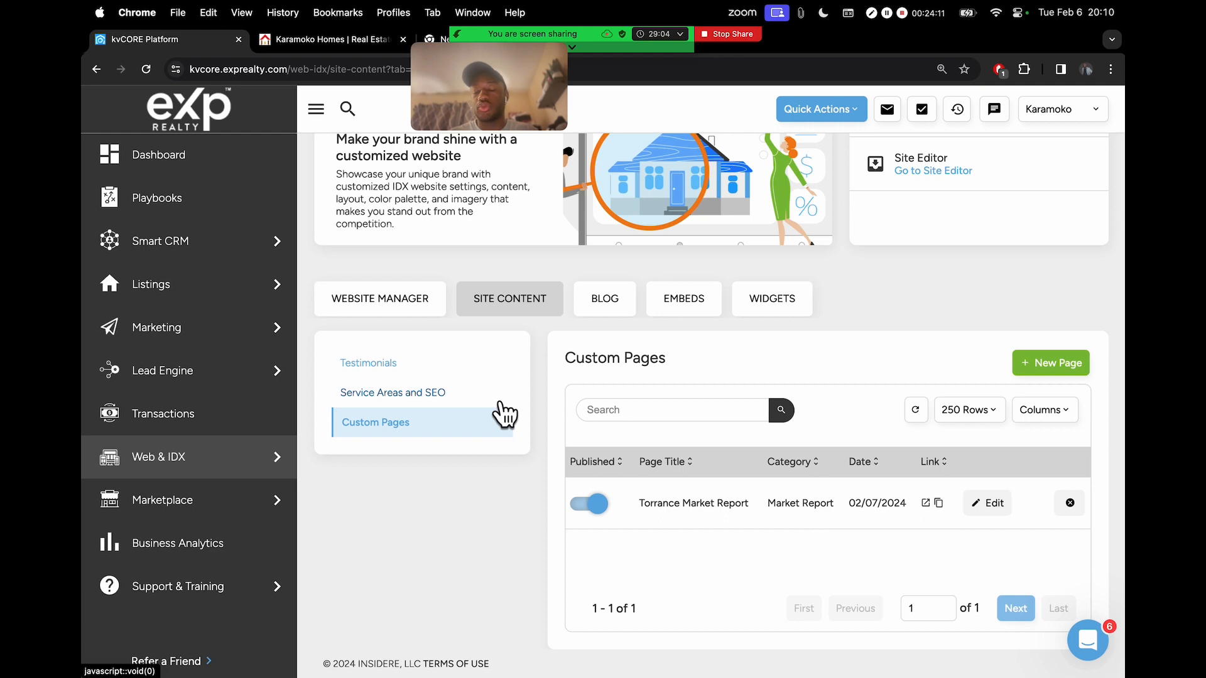
Step: Start a new custom page titled 'Long Beach Market Report', copying the city name from Stickies
{"action": "left_click", "coordinate": [1053, 367]}
{"action": "scroll", "coordinate": [673, 370], "scroll_direction": "up", "scroll_amount": 10}
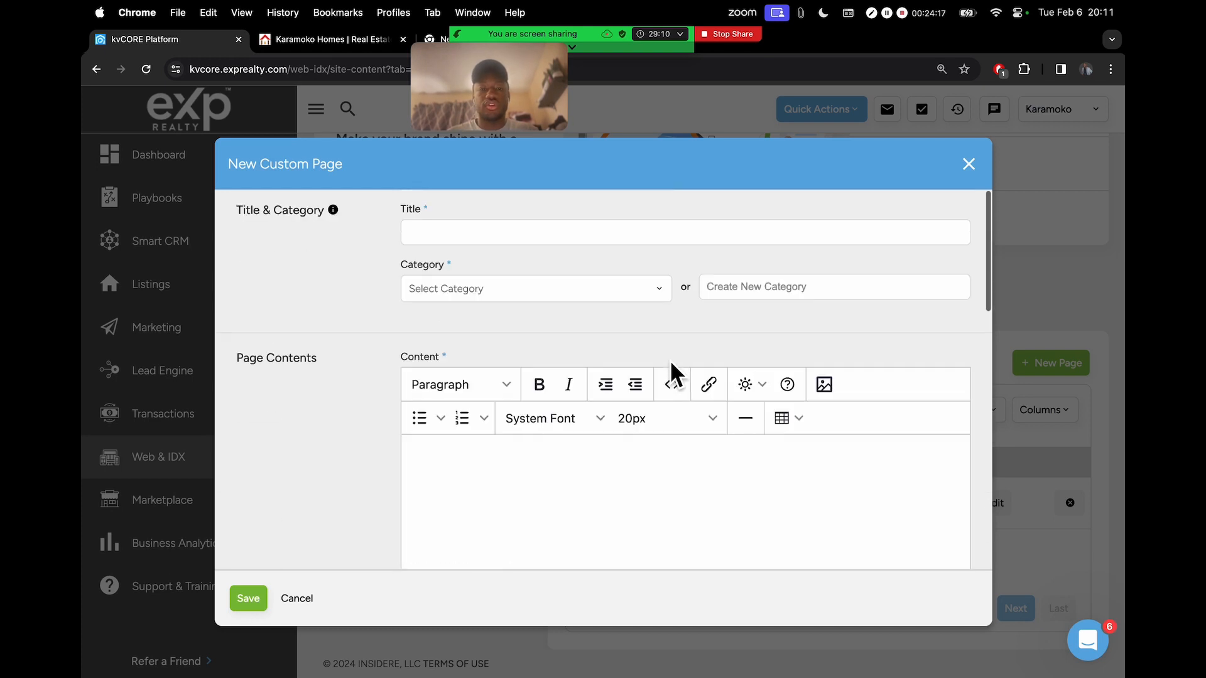
{"action": "left_click", "coordinate": [452, 243]}
{"action": "key", "text": "ctrl+Left"}
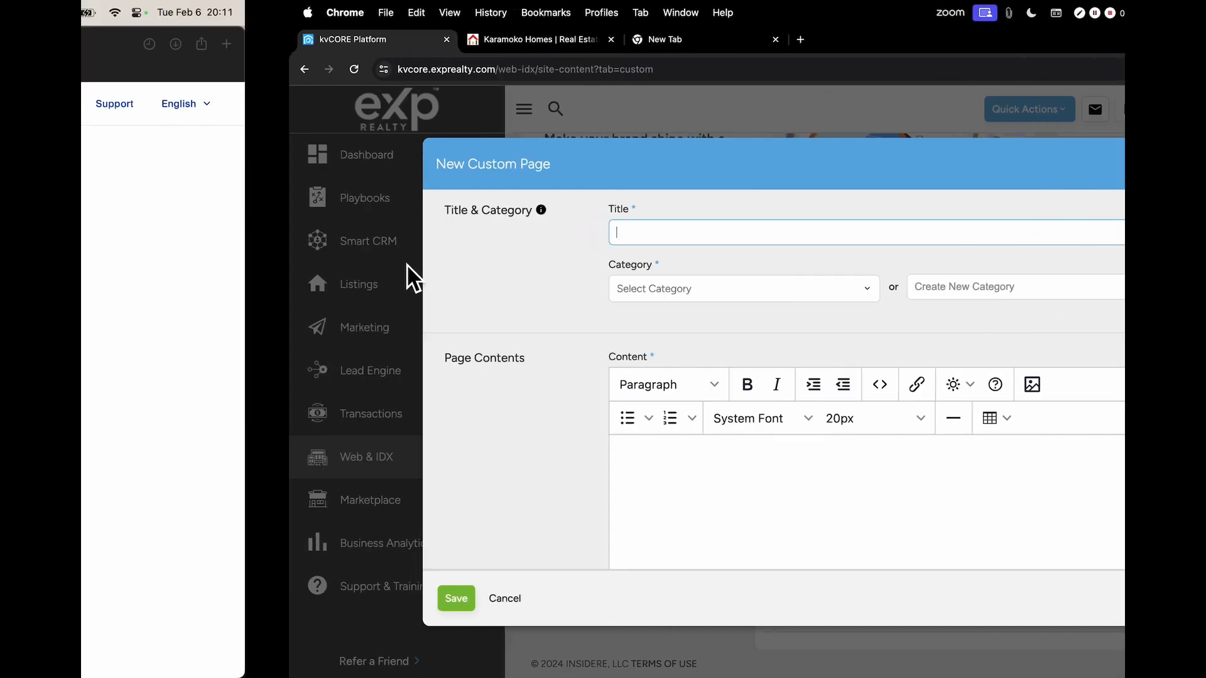
{"action": "left_click", "coordinate": [193, 209]}
{"action": "left_click_drag", "start_coordinate": [188, 210], "coordinate": [99, 213]}
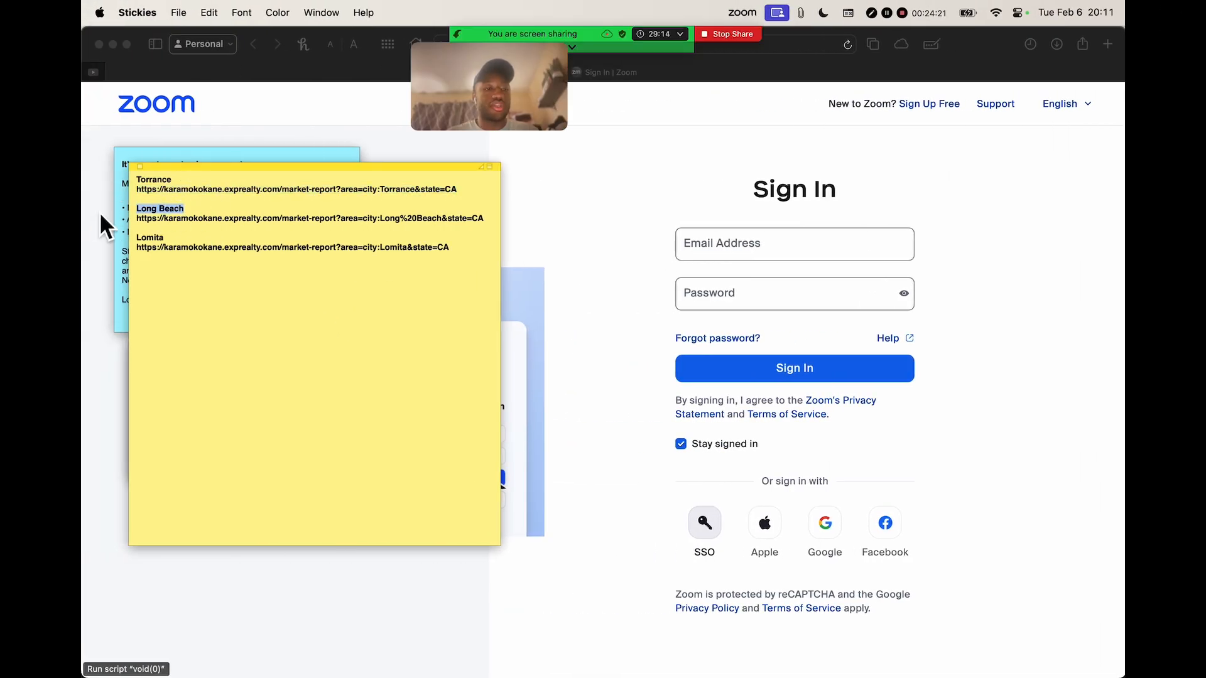
{"action": "key", "text": "super+c"}
{"action": "key", "text": "ctrl+Right"}
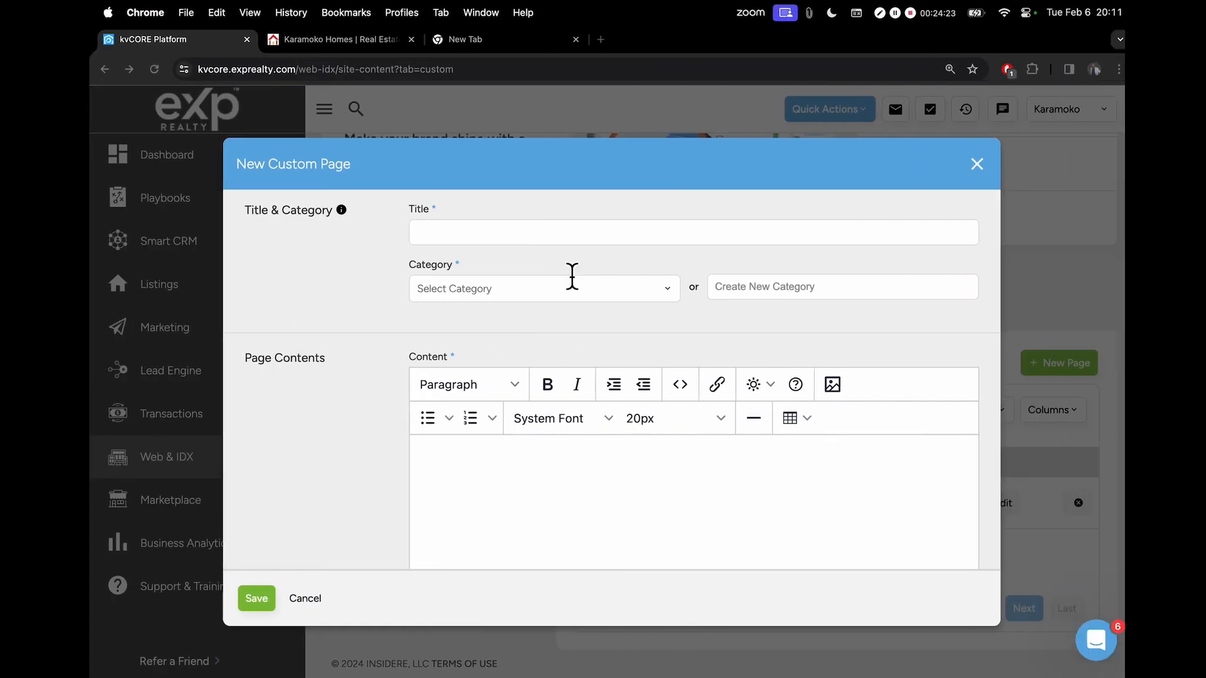
{"action": "left_click", "coordinate": [588, 242]}
{"action": "key", "text": "super+v"}
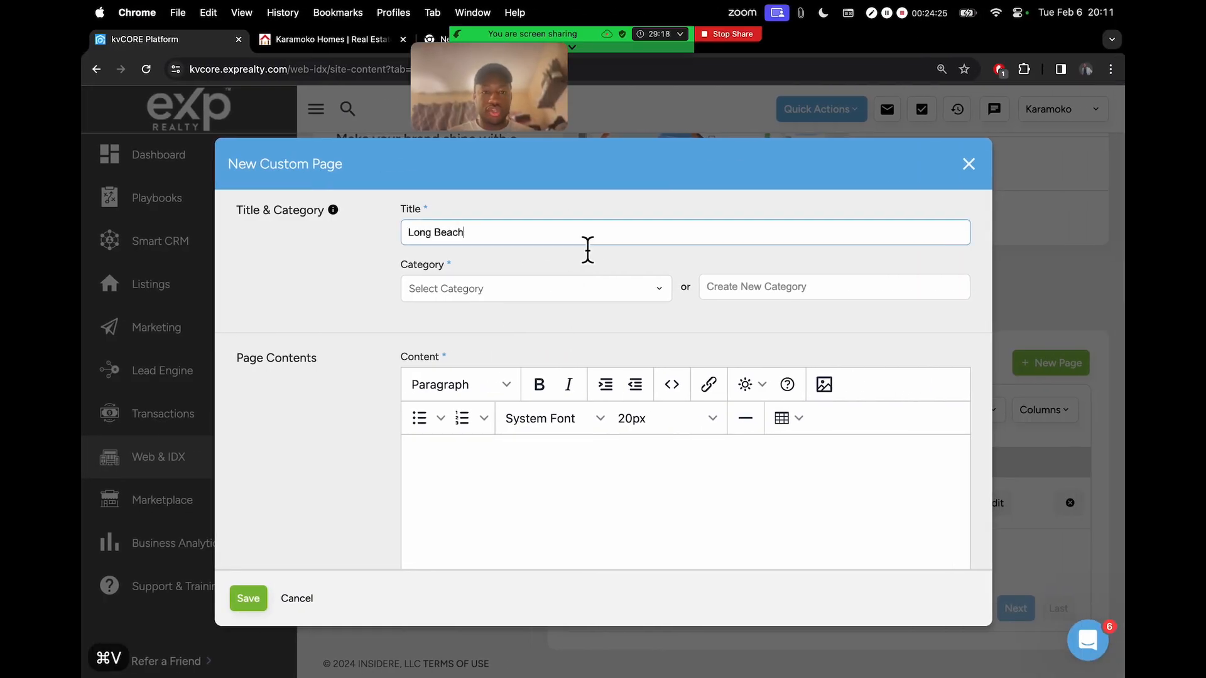
{"action": "type", "text": "Market Report"}
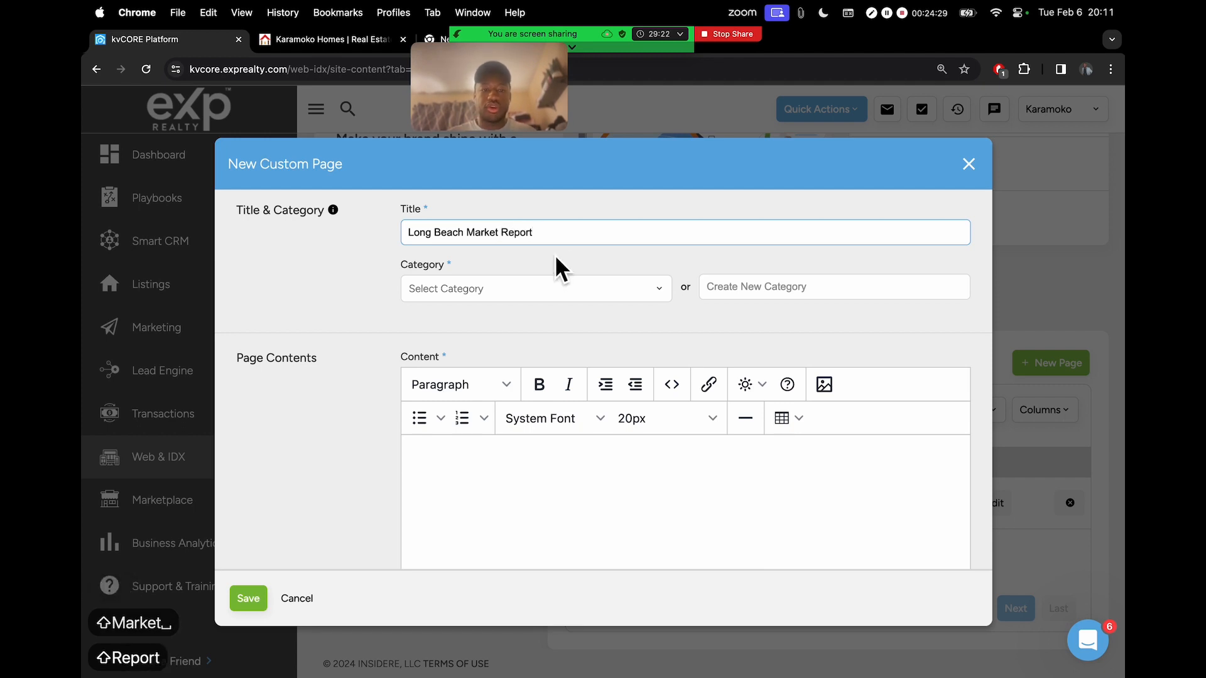
{"action": "left_click", "coordinate": [608, 262]}
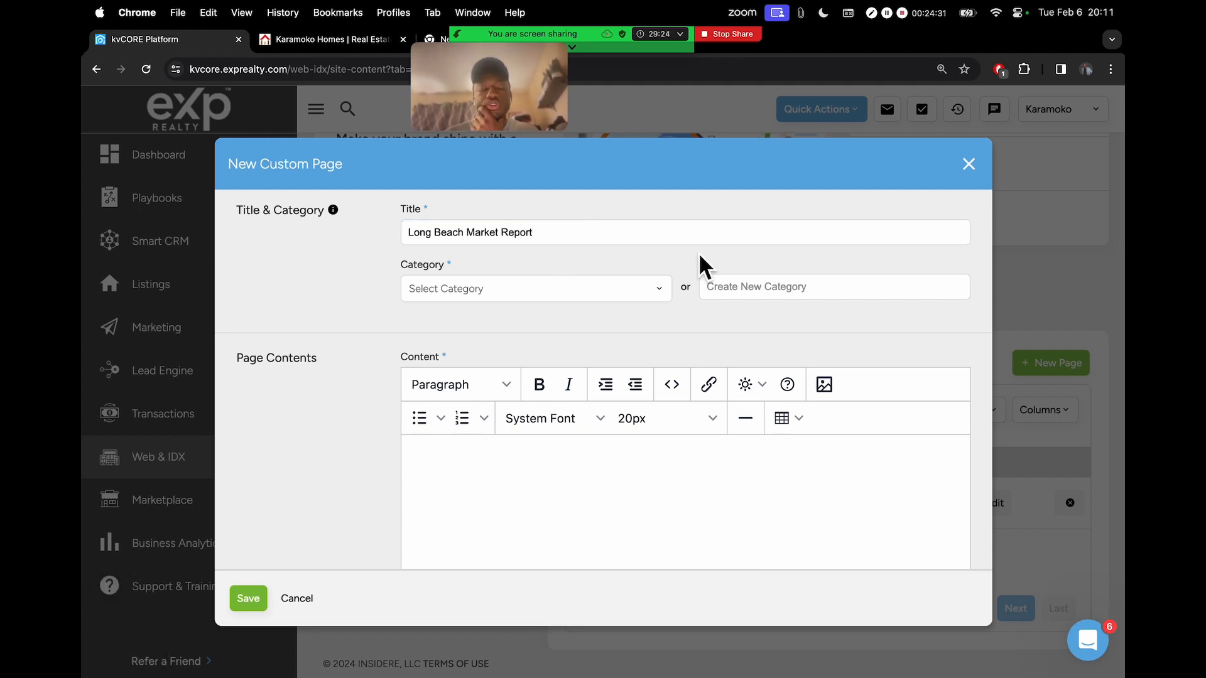
Step: File the Long Beach page under the Market Report category and ready its link field
{"action": "left_click", "coordinate": [735, 295]}
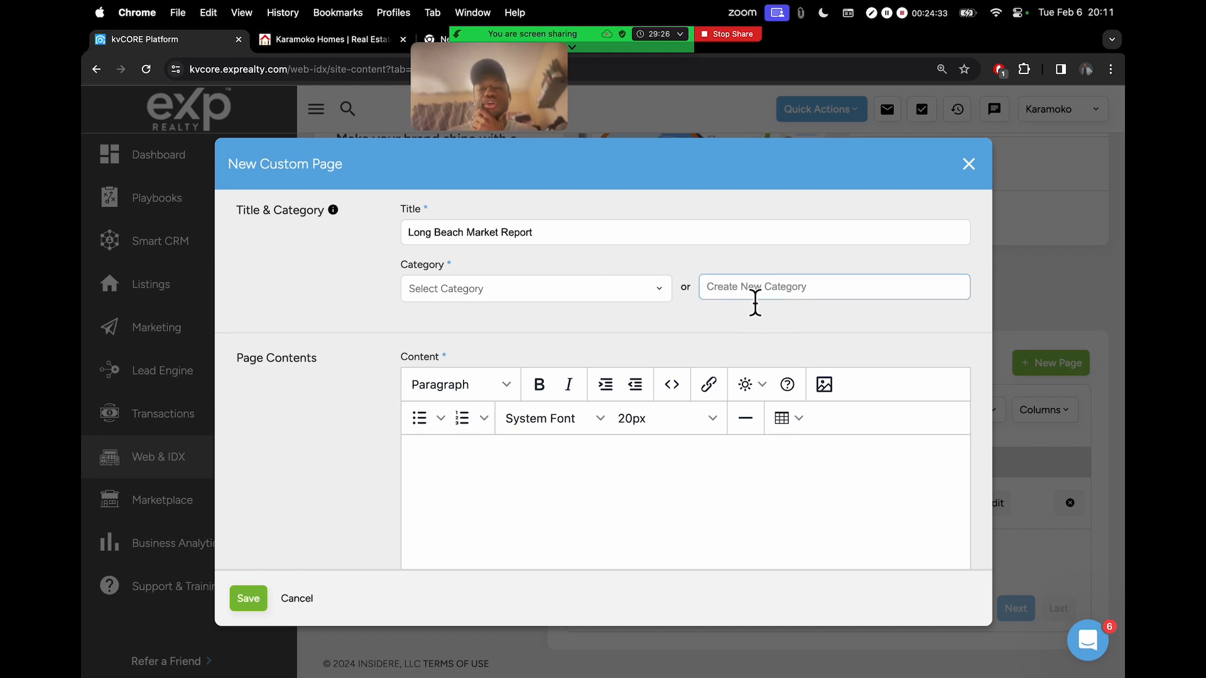
{"action": "left_click", "coordinate": [622, 294]}
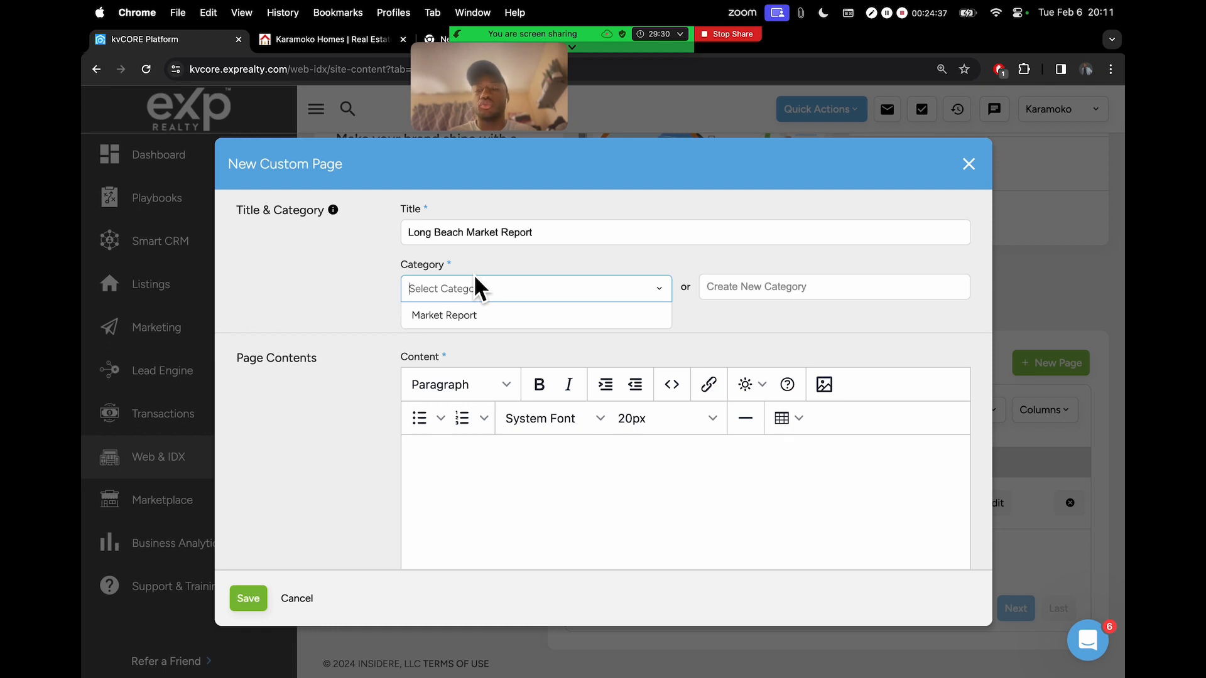
{"action": "left_click", "coordinate": [452, 319]}
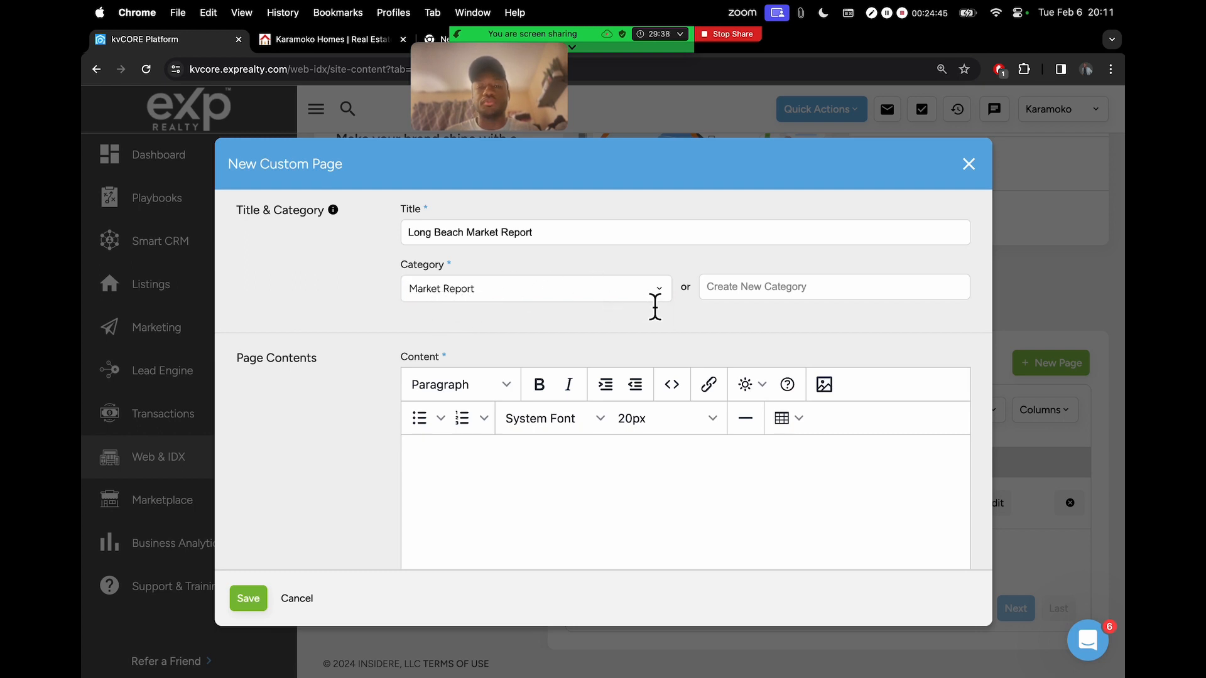
{"action": "left_click", "coordinate": [509, 301]}
{"action": "left_click", "coordinate": [488, 318]}
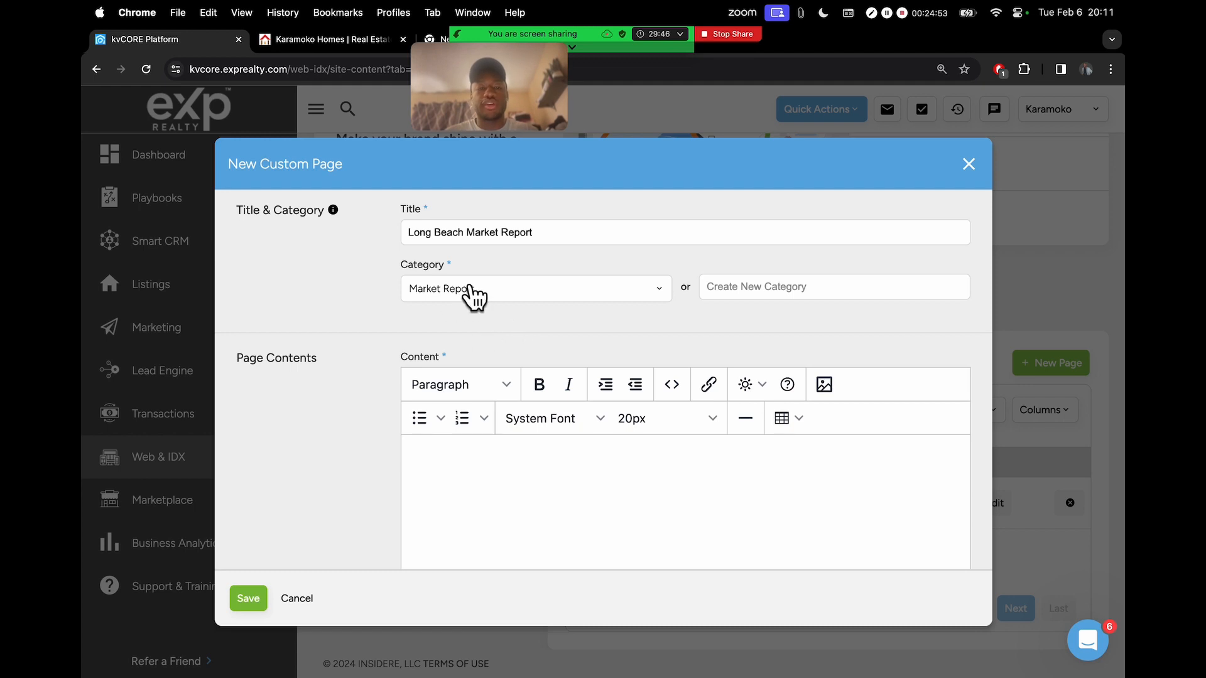
{"action": "scroll", "coordinate": [530, 319], "scroll_direction": "down", "scroll_amount": 10}
{"action": "left_click", "coordinate": [482, 345]}
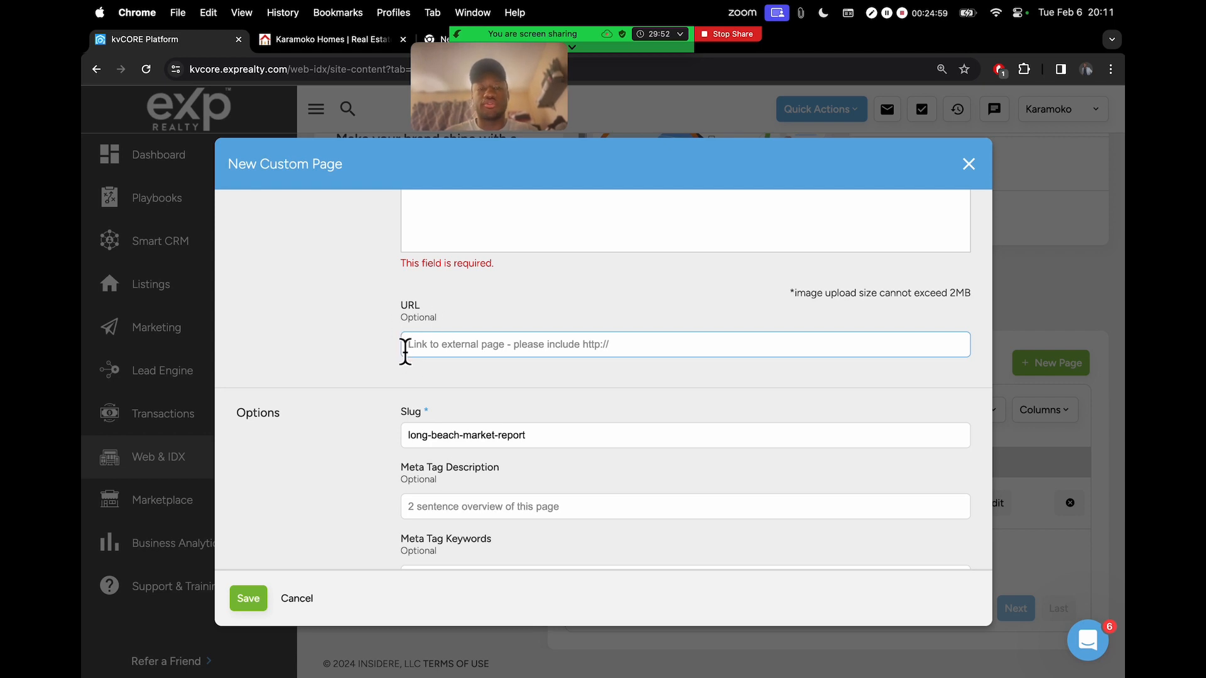
Step: Link the Long Beach page to its market-report URL from Stickies and save it
{"action": "key", "text": "ctrl+Left"}
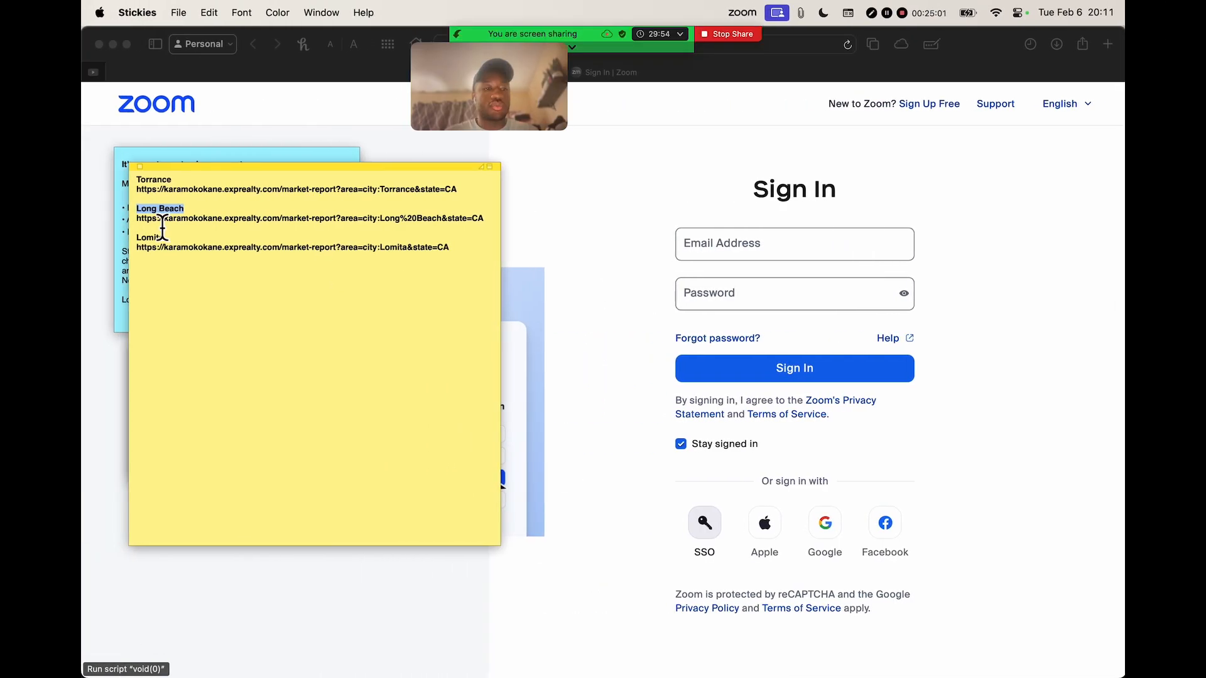
{"action": "triple_click", "coordinate": [163, 221]}
{"action": "key", "text": "super+c"}
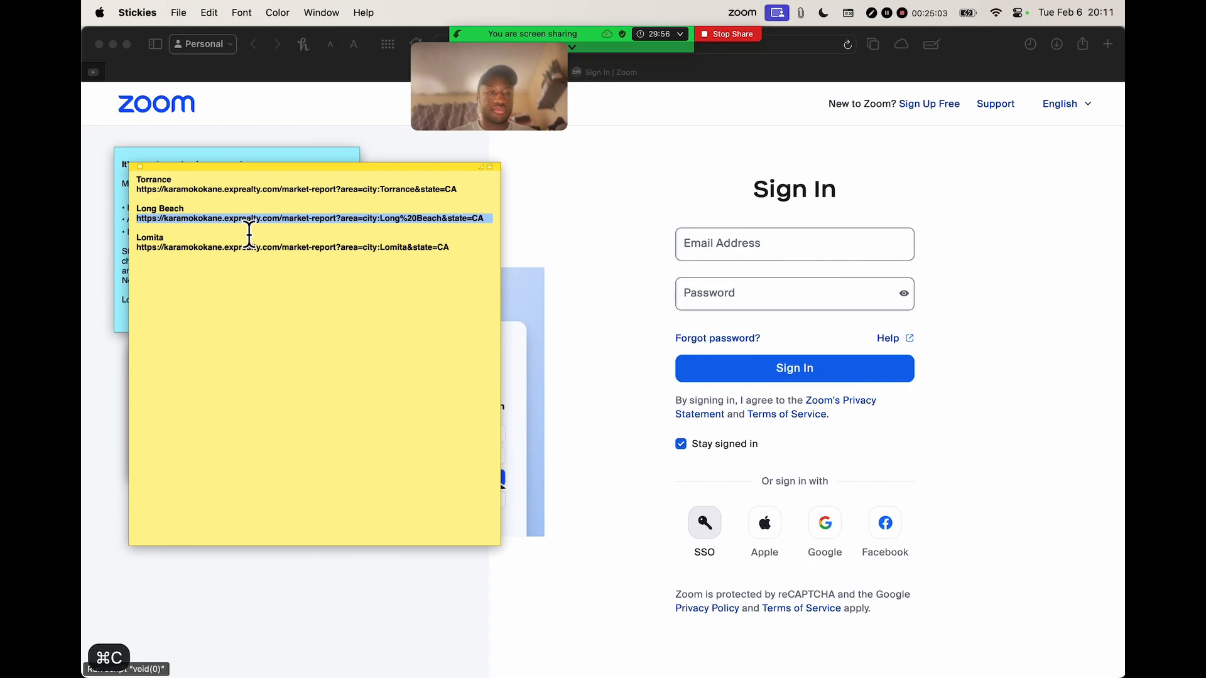
{"action": "key", "text": "ctrl+Right"}
{"action": "left_click", "coordinate": [455, 345]}
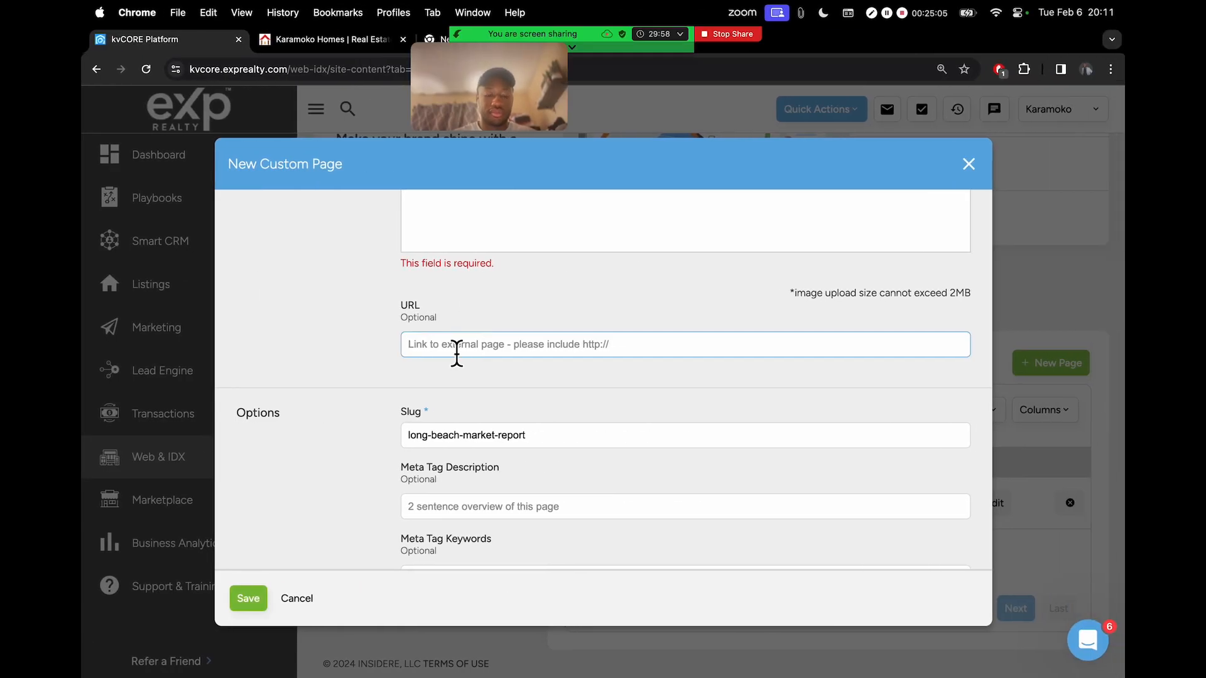
{"action": "key", "text": "super+v"}
{"action": "scroll", "coordinate": [364, 495], "scroll_direction": "down", "scroll_amount": 3}
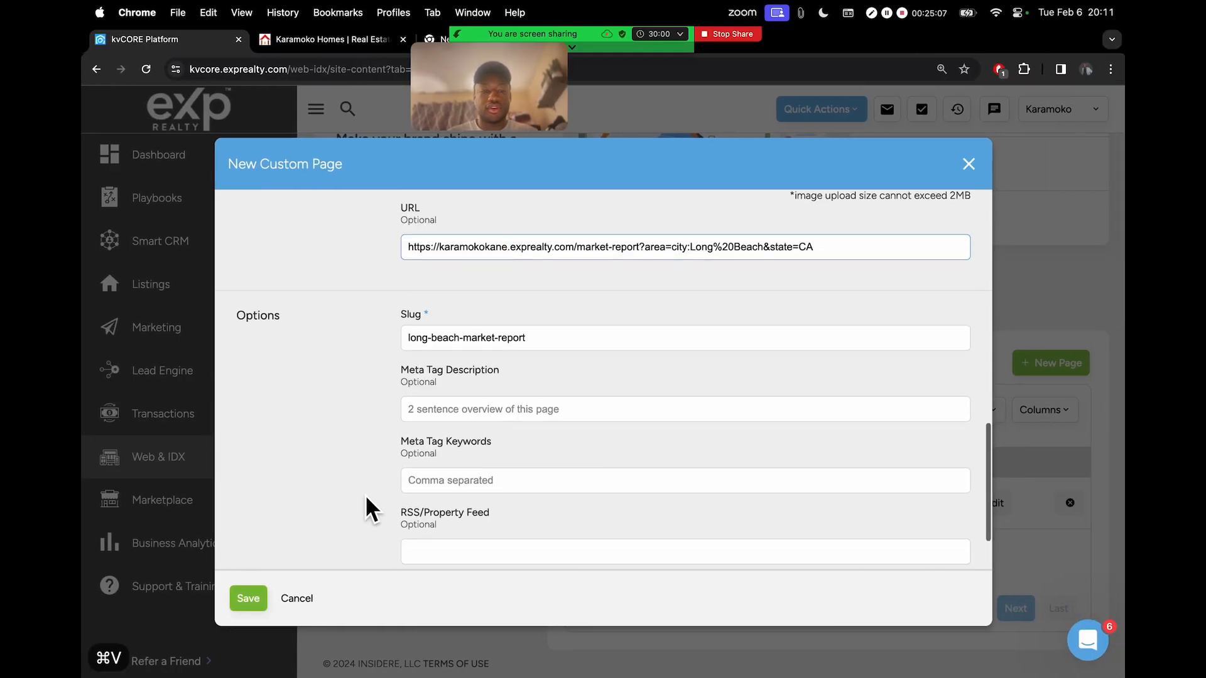
{"action": "left_click", "coordinate": [253, 600]}
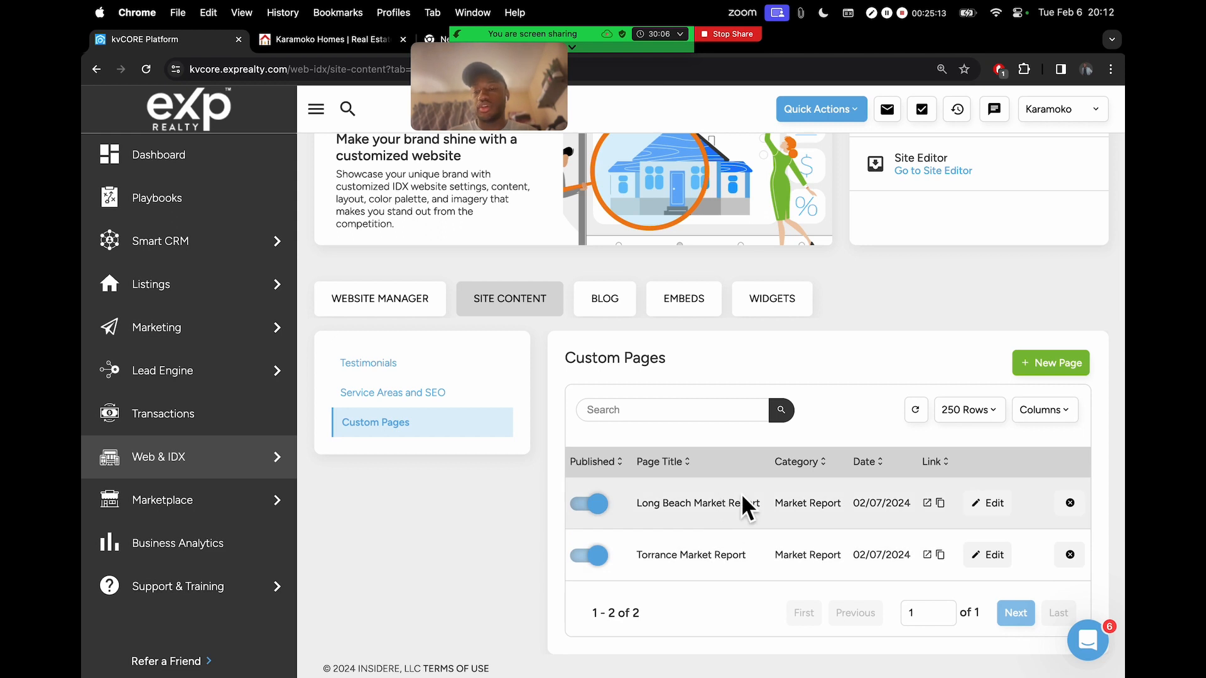
{"action": "scroll", "coordinate": [741, 502], "scroll_direction": "down", "scroll_amount": 1}
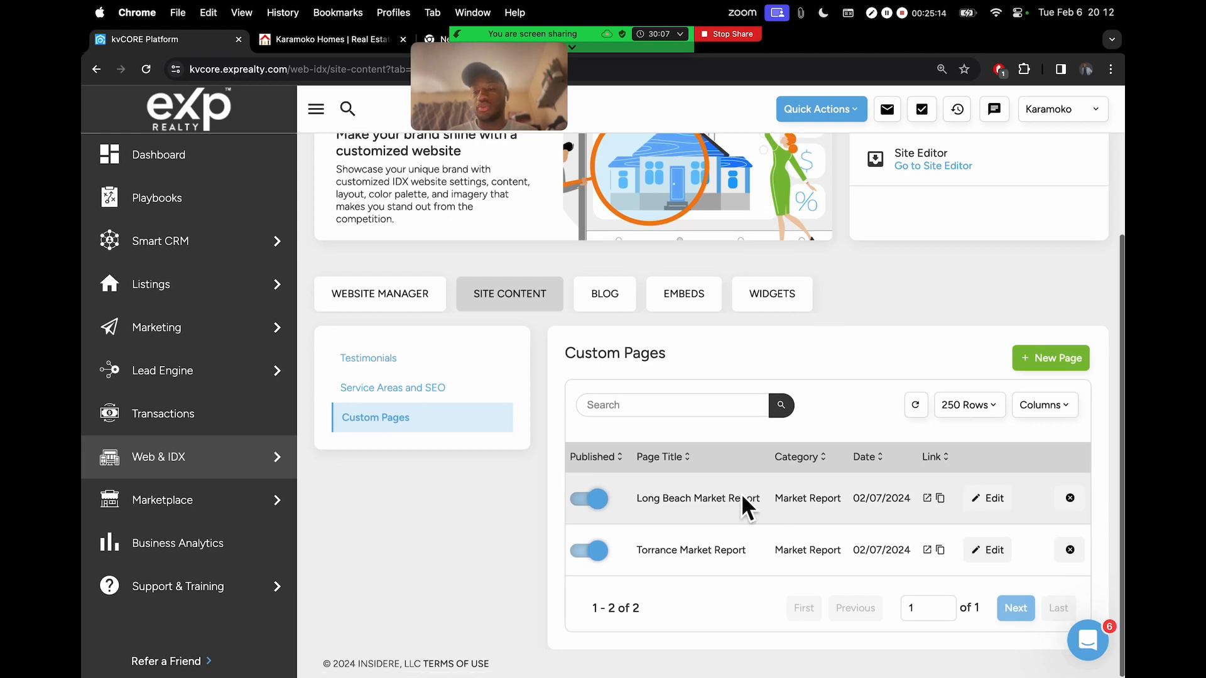
Step: Create a new page titled 'Lomita Market Report' in the Market Report category
{"action": "left_click", "coordinate": [1034, 356]}
{"action": "scroll", "coordinate": [608, 245], "scroll_direction": "up", "scroll_amount": 10}
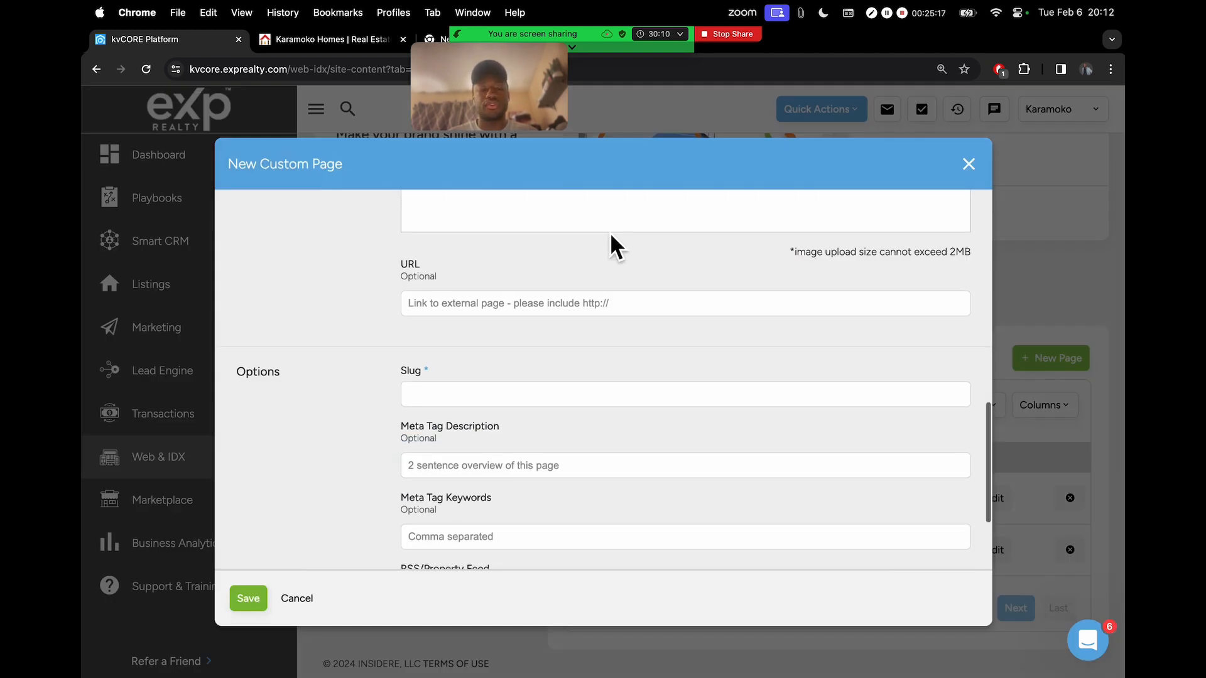
{"action": "left_click", "coordinate": [592, 234]}
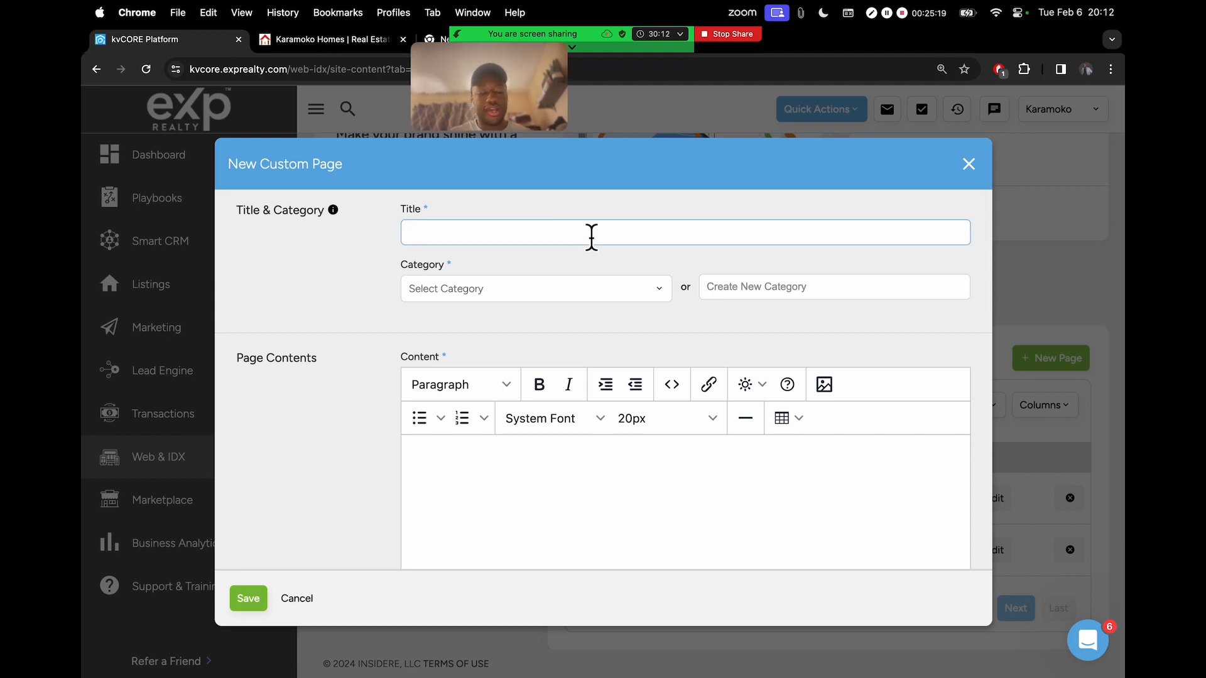
{"action": "type", "text": "Lom"}
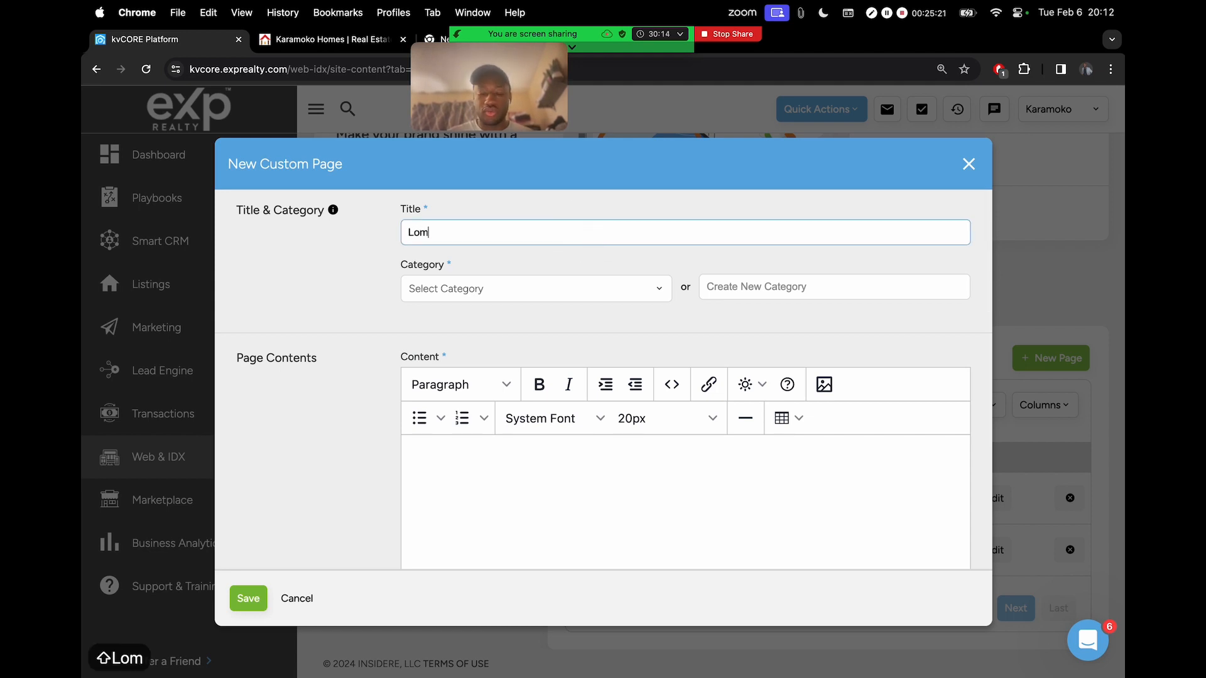
{"action": "type", "text": "ita Market"}
{"action": "type", "text": "eport"}
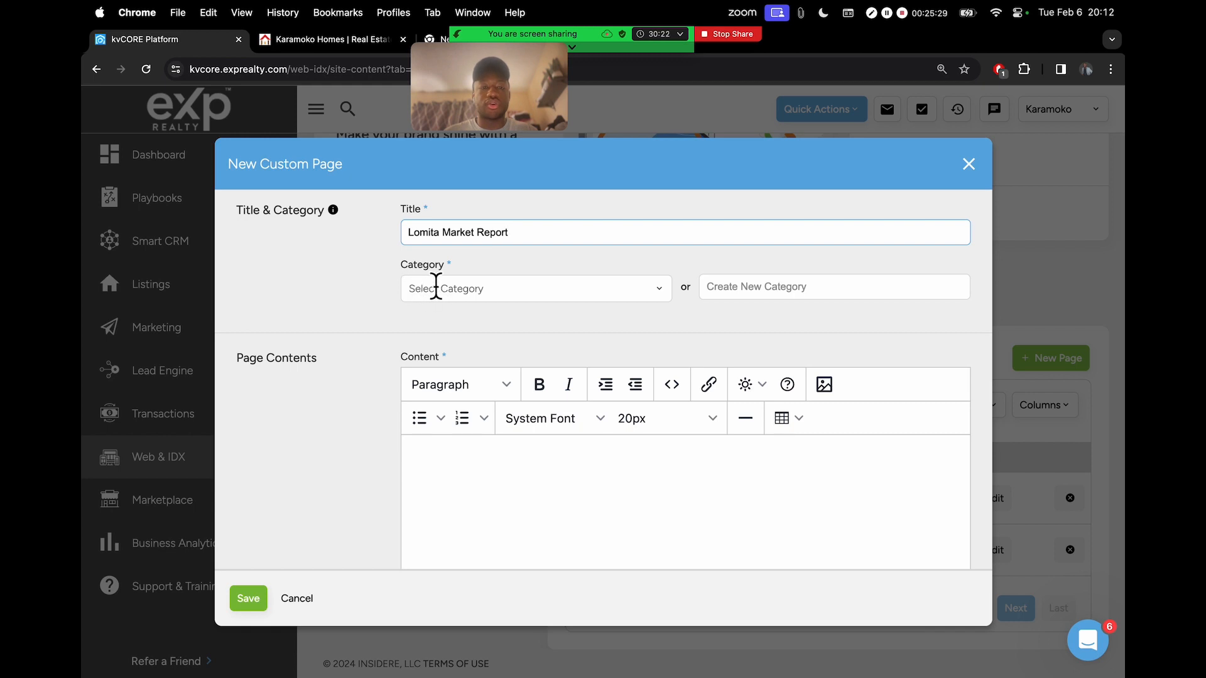
{"action": "left_click", "coordinate": [461, 290]}
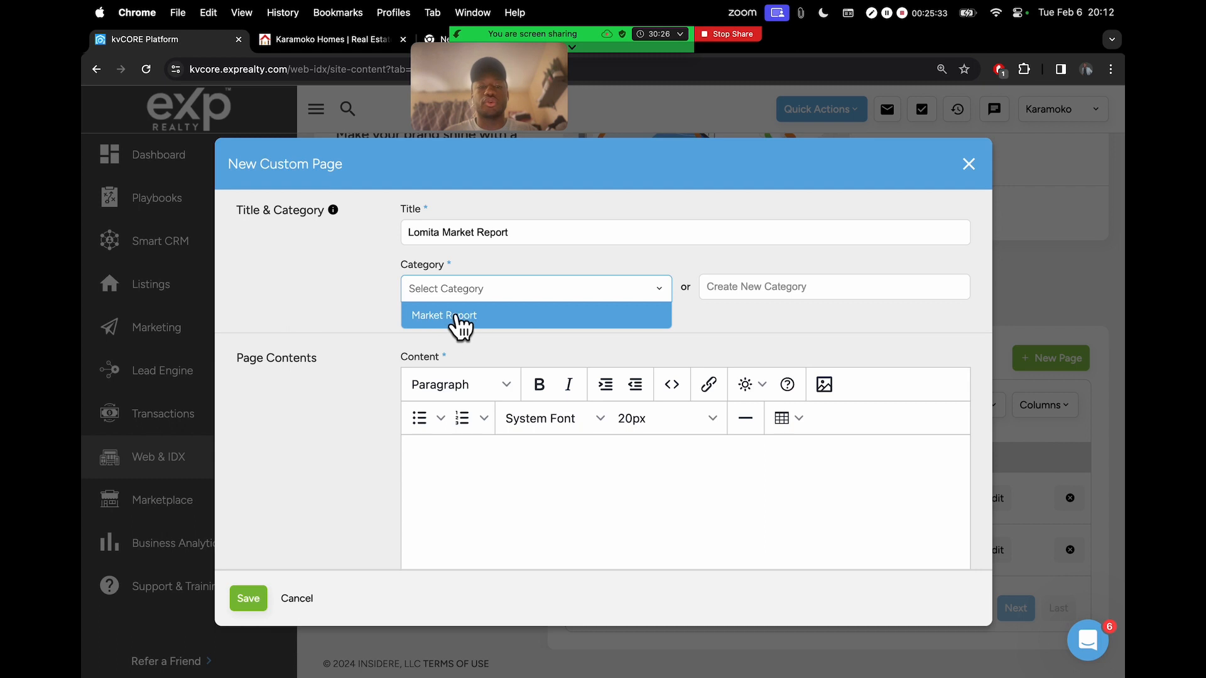
{"action": "left_click", "coordinate": [465, 316]}
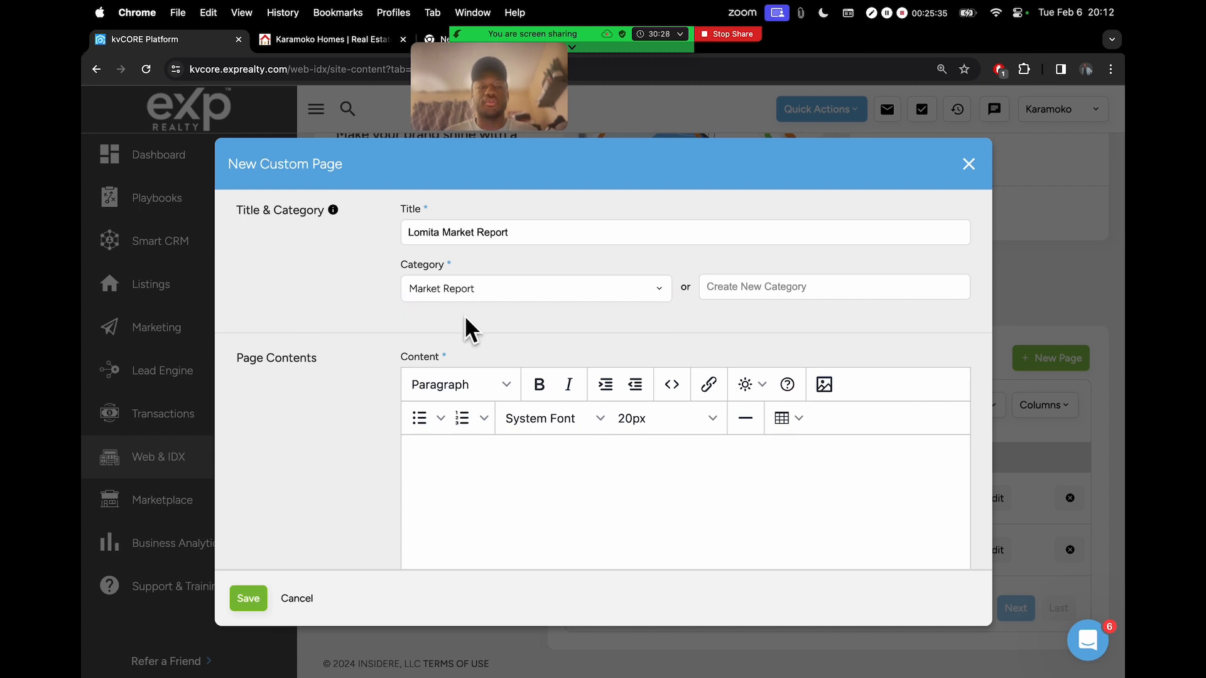
{"action": "scroll", "coordinate": [464, 314], "scroll_direction": "down", "scroll_amount": 5}
{"action": "scroll", "coordinate": [465, 315], "scroll_direction": "down", "scroll_amount": 4}
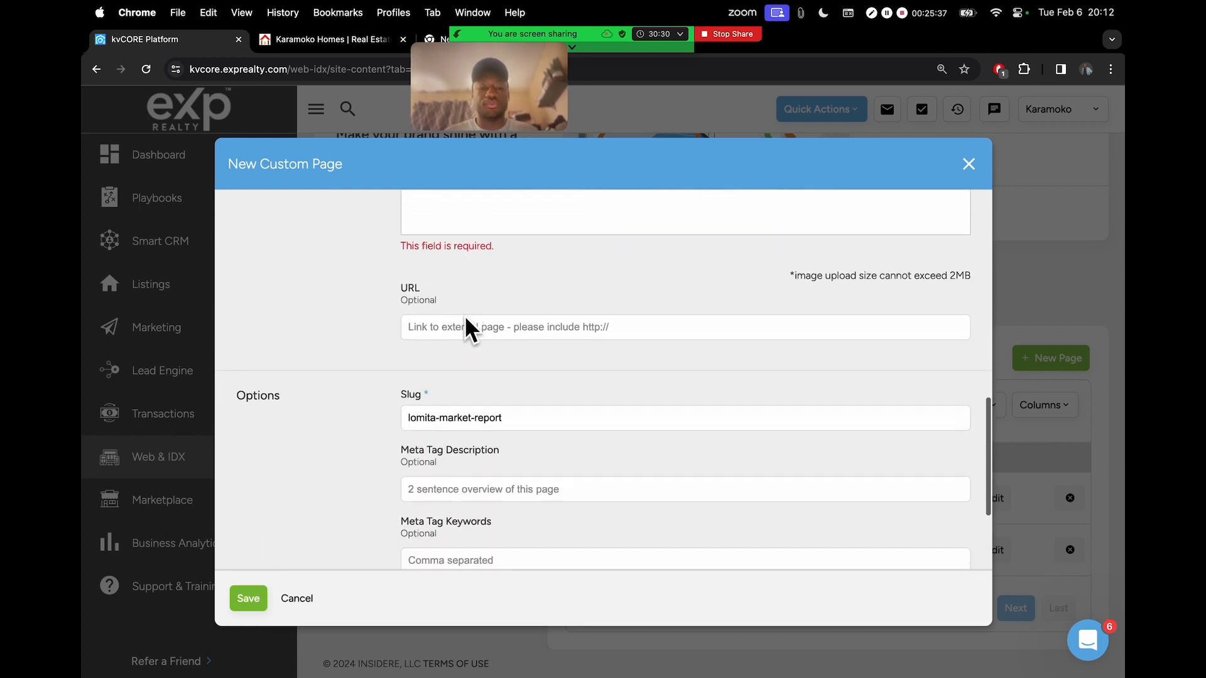
Step: Copy the Lomita market-report URL from the Stickies note
{"action": "scroll", "coordinate": [518, 357], "scroll_direction": "up", "scroll_amount": 1}
{"action": "scroll", "coordinate": [517, 356], "scroll_direction": "up", "scroll_amount": 1}
{"action": "left_click_drag", "start_coordinate": [378, 280], "coordinate": [425, 280]}
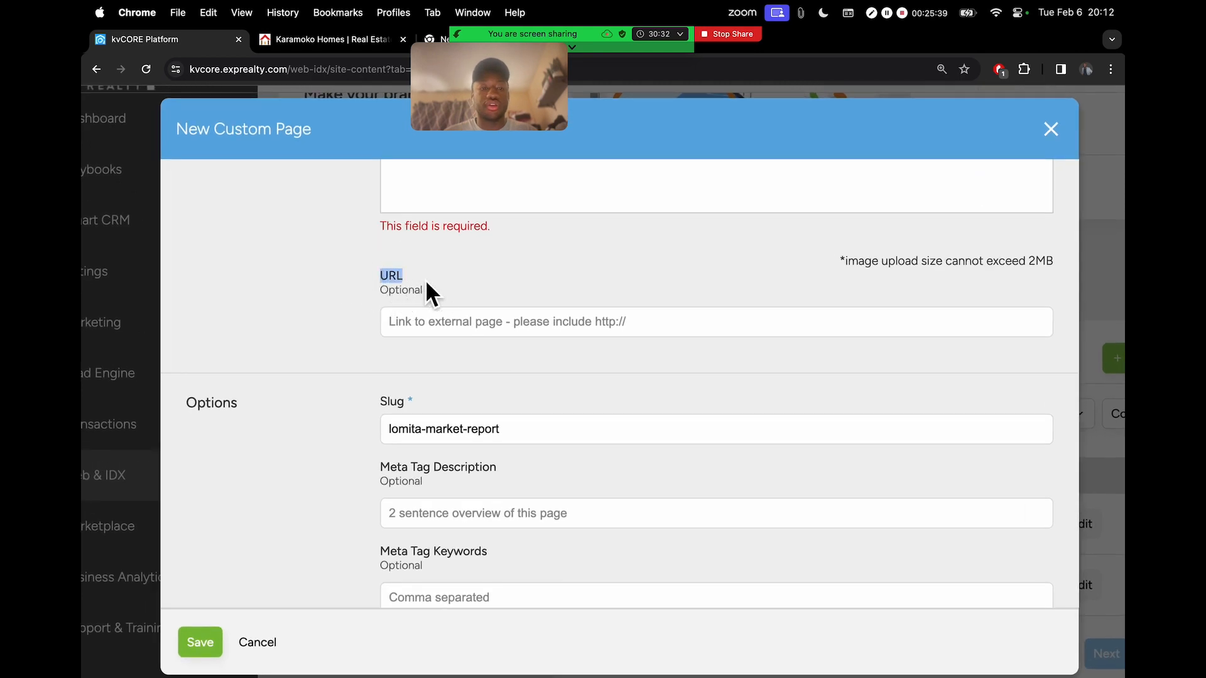
{"action": "left_click", "coordinate": [446, 331]}
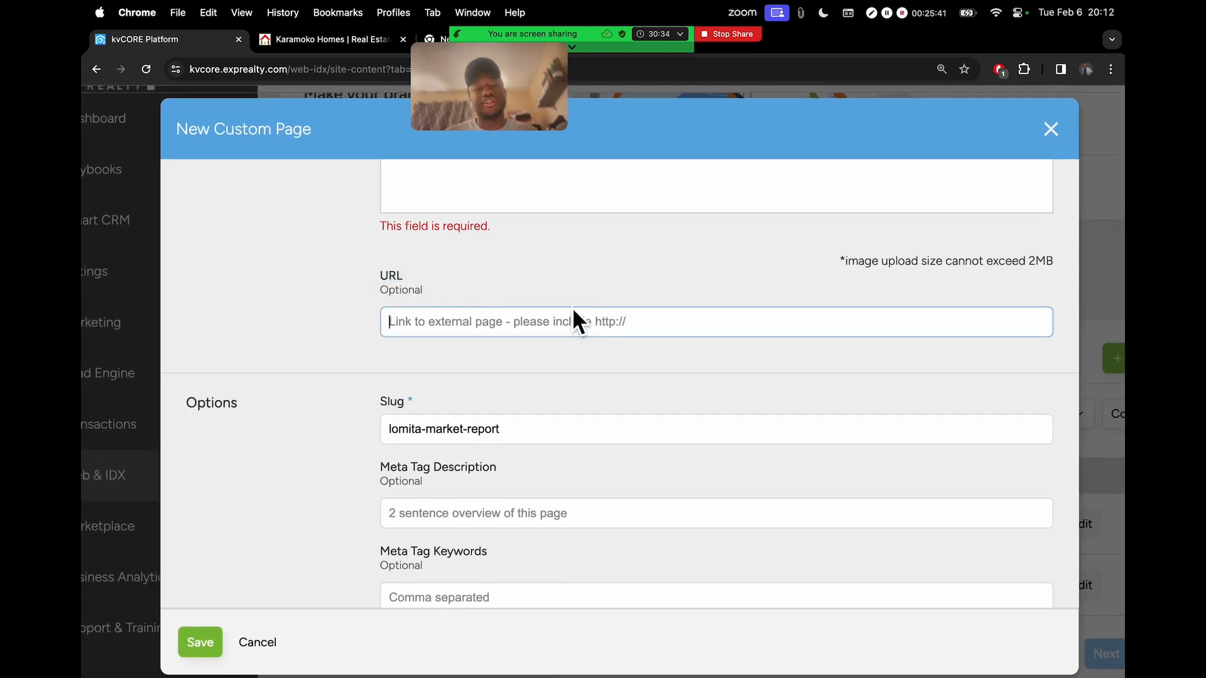
{"action": "key", "text": "ctrl+Left"}
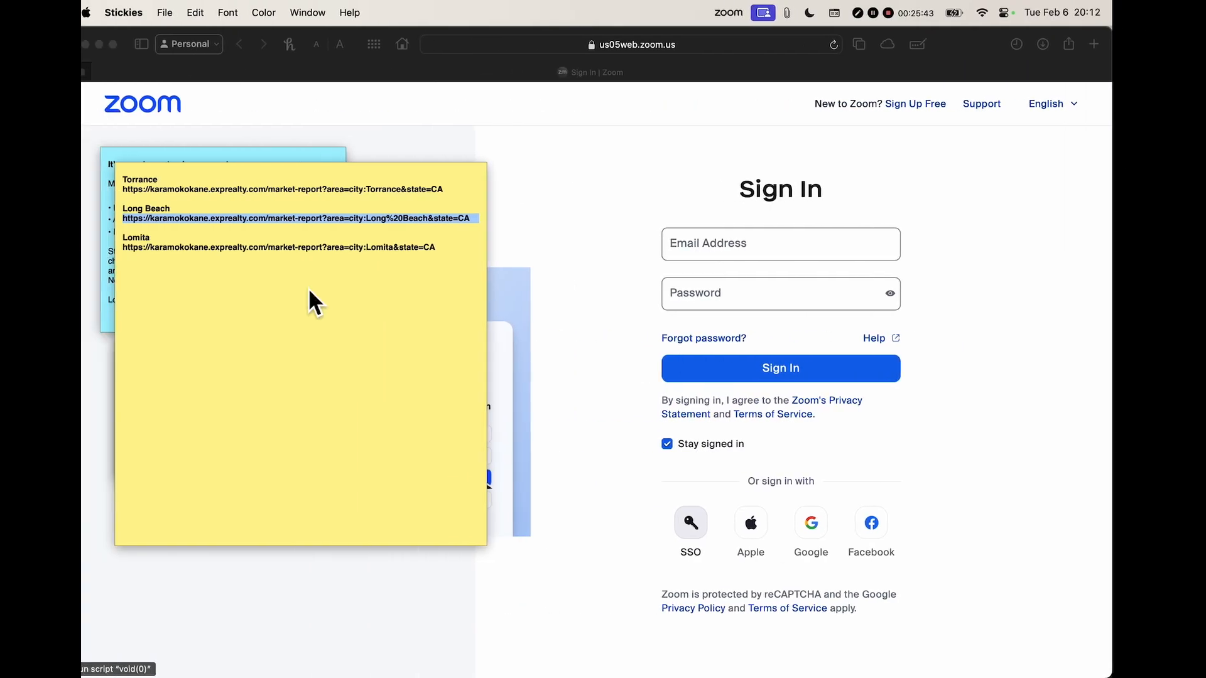
{"action": "left_click", "coordinate": [463, 252]}
{"action": "left_click_drag", "start_coordinate": [463, 251], "coordinate": [130, 248]}
{"action": "key", "text": "super+c"}
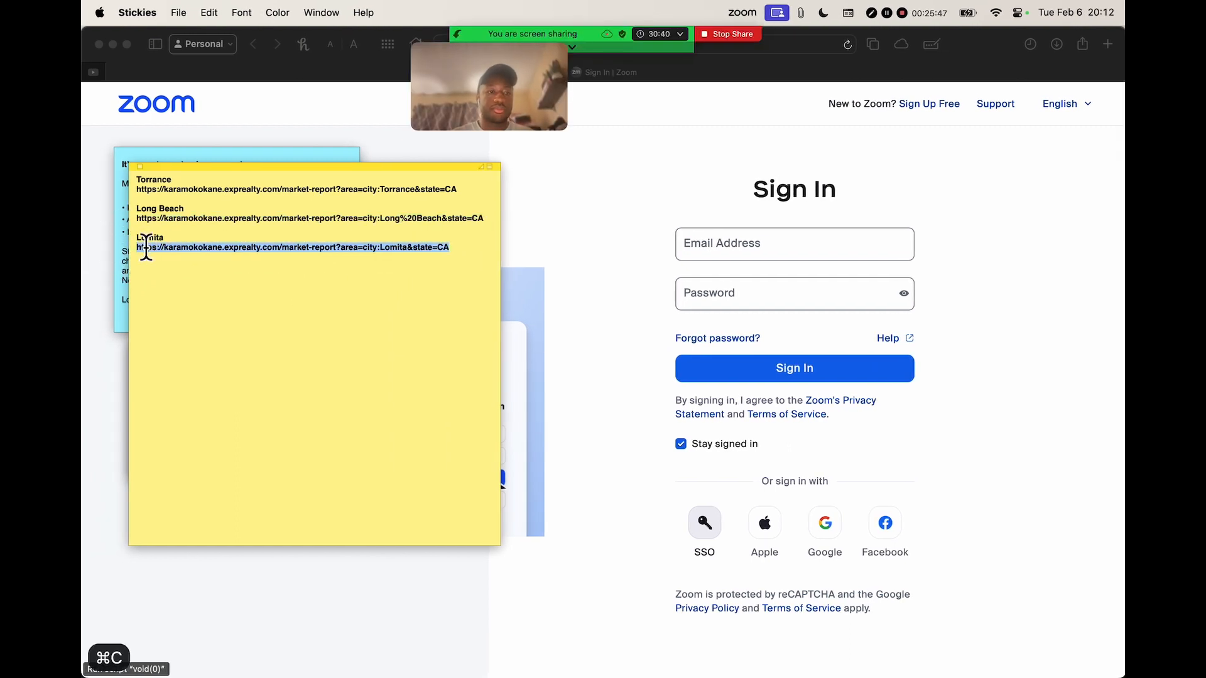
{"action": "key", "text": "ctrl+Right"}
Step: Paste the Lomita URL as the page link and save the Lomita Market Report page
{"action": "left_click", "coordinate": [389, 323]}
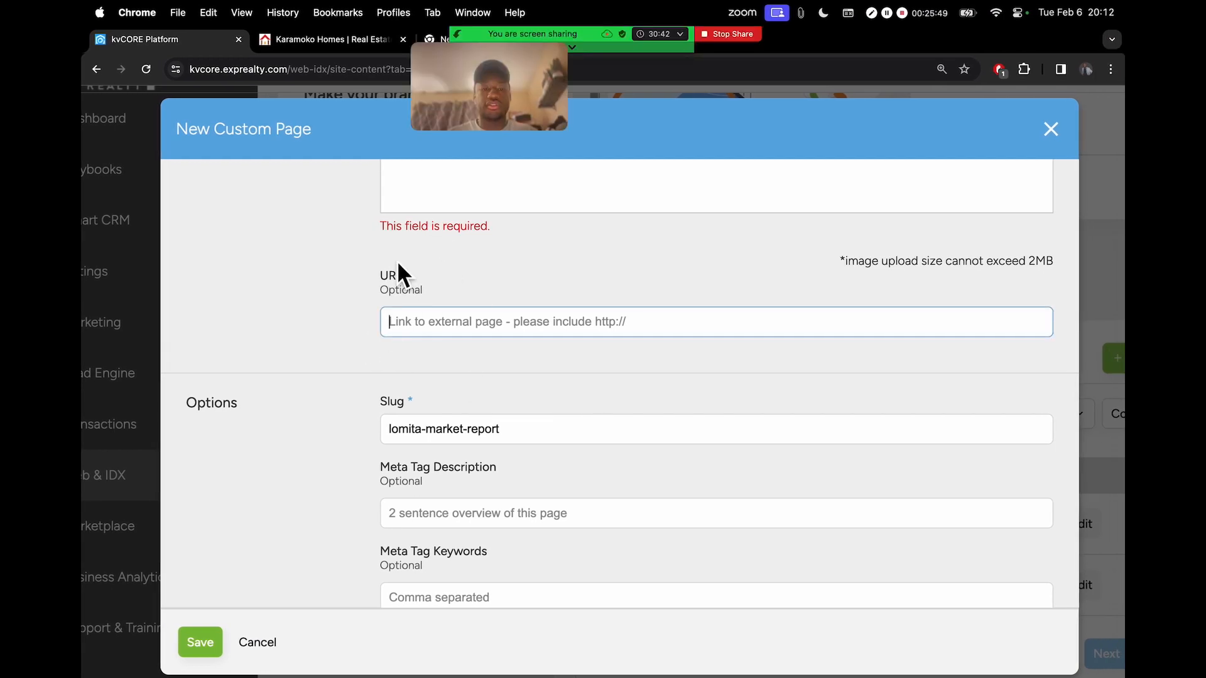
{"action": "left_click_drag", "start_coordinate": [389, 286], "coordinate": [438, 296]}
{"action": "left_click", "coordinate": [445, 300]}
{"action": "left_click", "coordinate": [484, 323]}
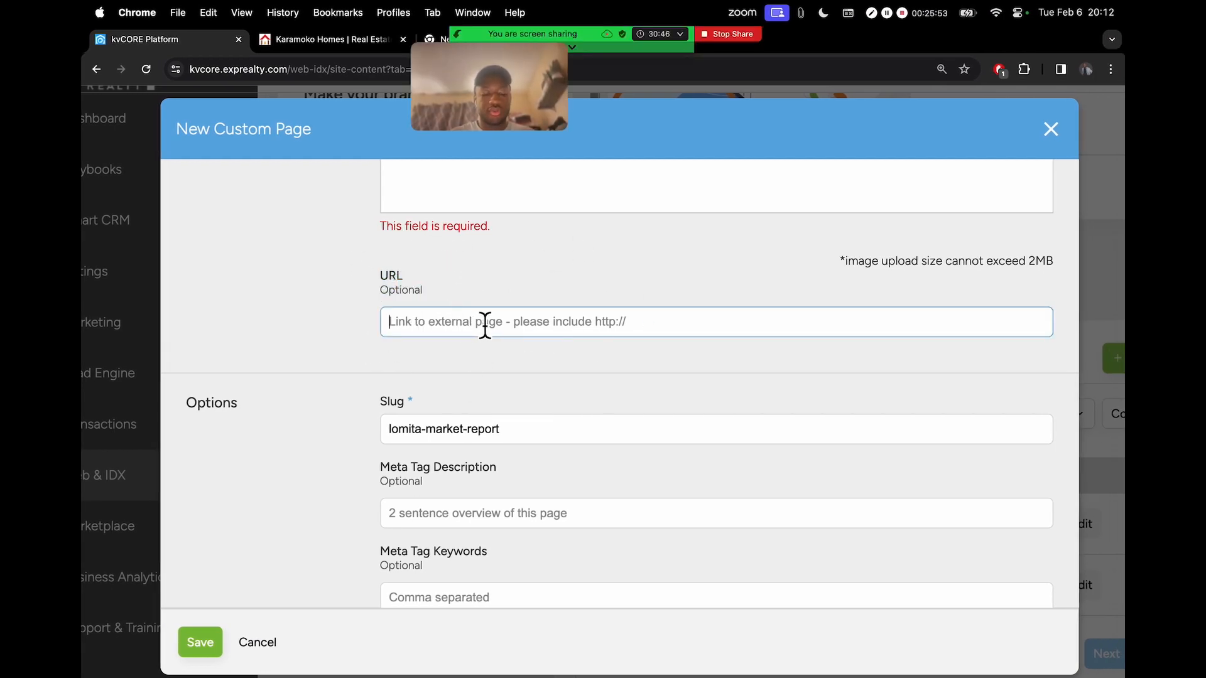
{"action": "key", "text": "super+v"}
{"action": "left_click_drag", "start_coordinate": [828, 323], "coordinate": [585, 323]}
{"action": "left_click_drag", "start_coordinate": [473, 333], "coordinate": [388, 339]}
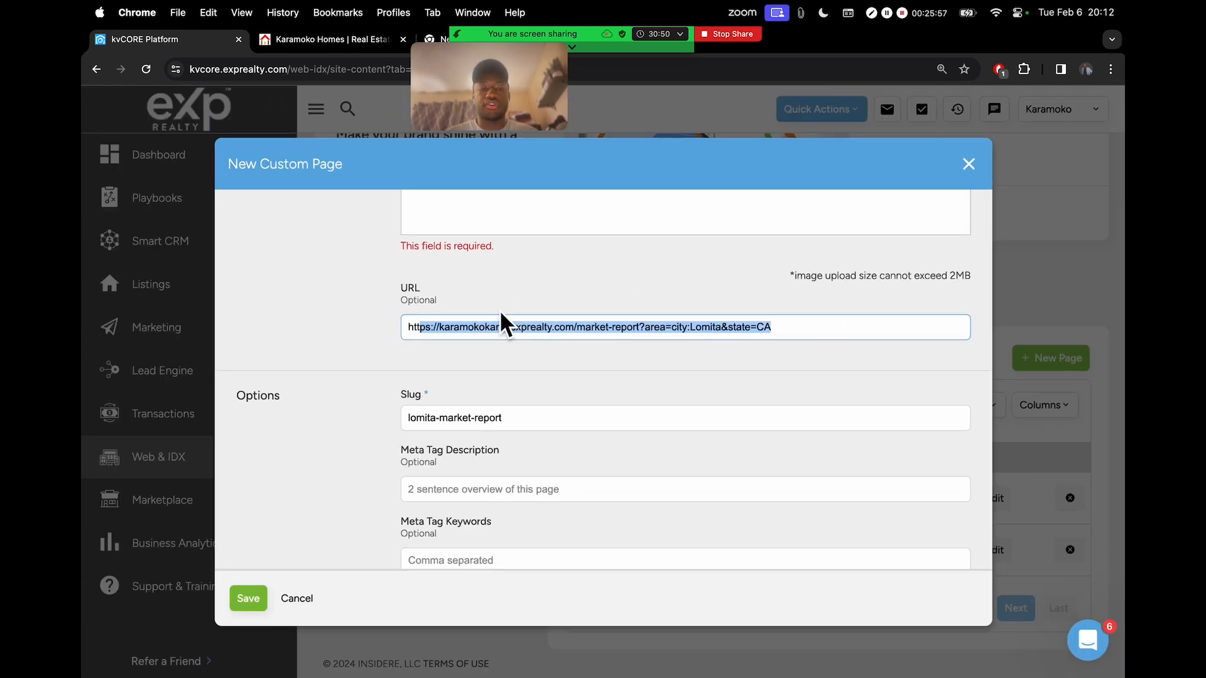
{"action": "left_click", "coordinate": [410, 348]}
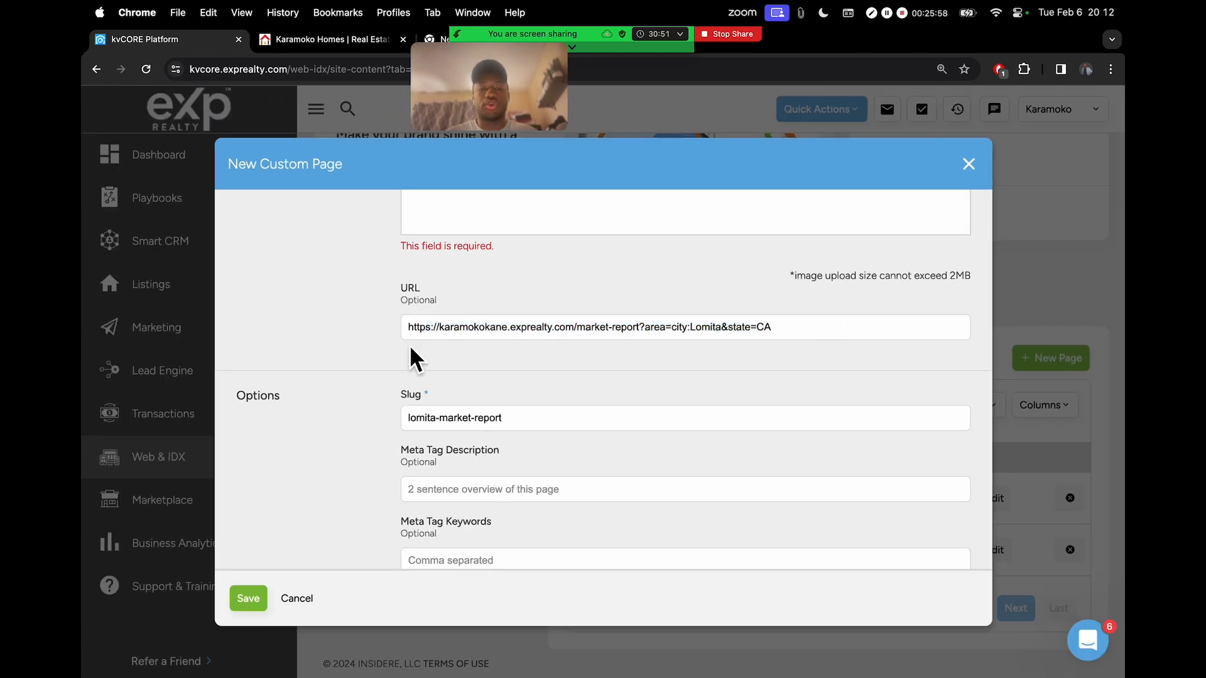
{"action": "left_click", "coordinate": [245, 601]}
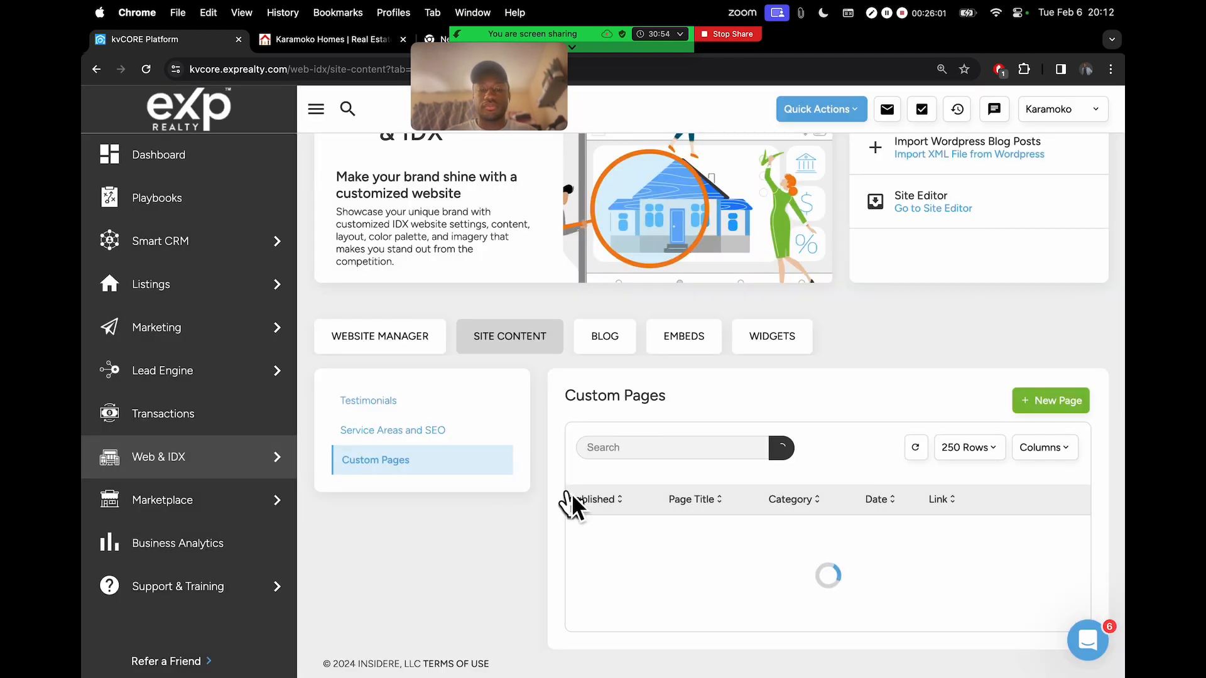
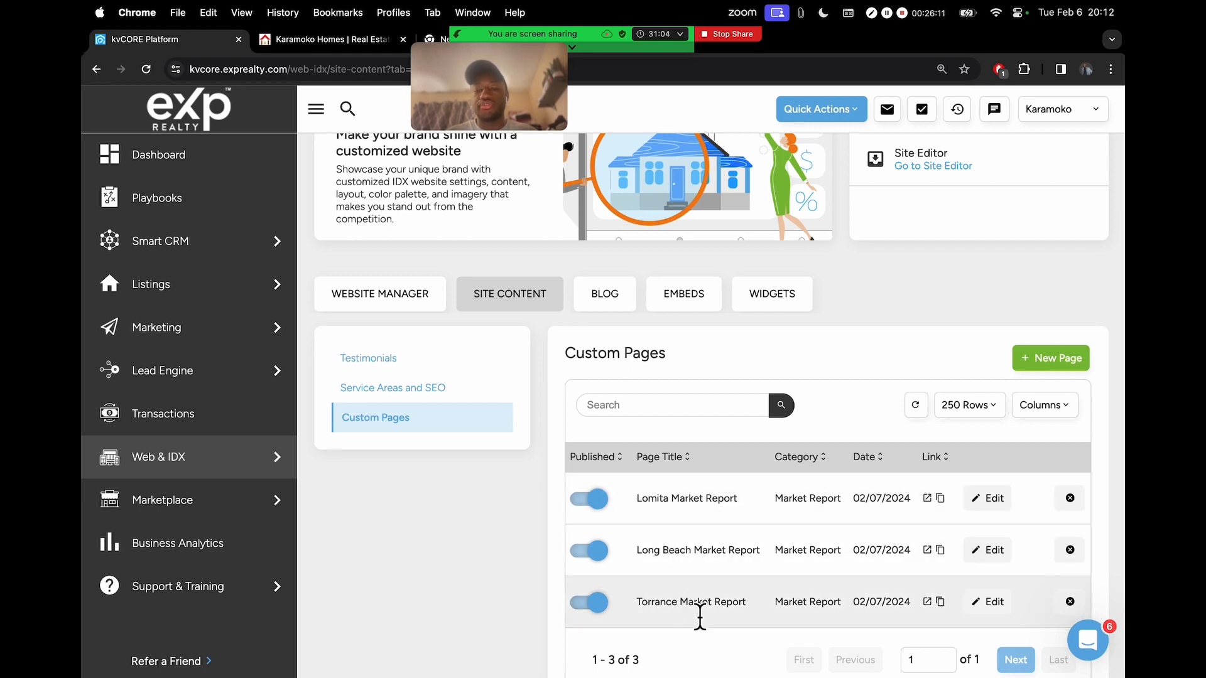
Step: Open the Zoom meeting chat window beside the Custom Pages list
{"action": "key", "text": "ctrl+Right"}
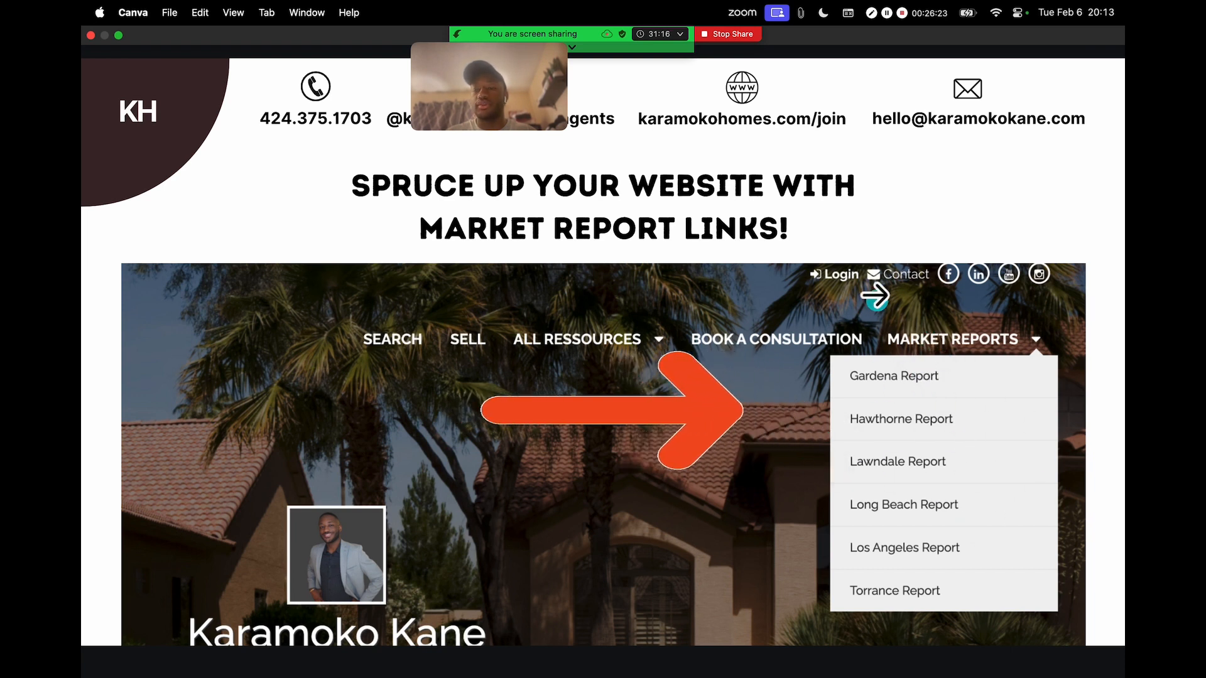
{"action": "key", "text": "ctrl+Left"}
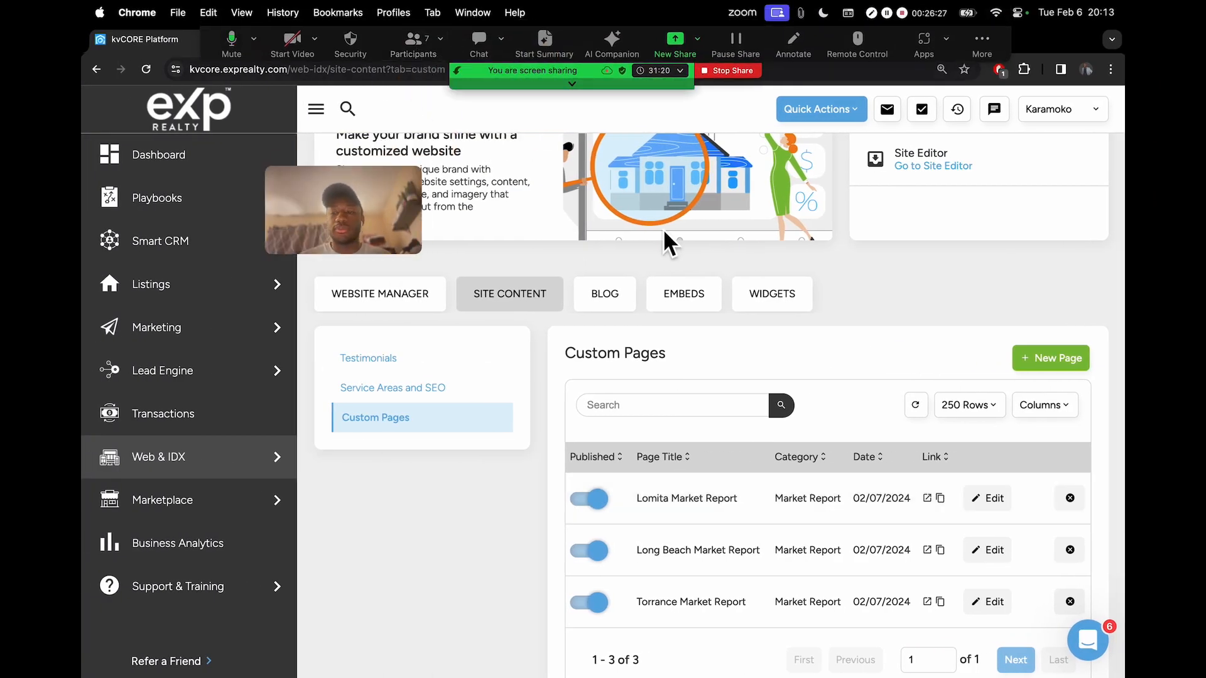
{"action": "left_click", "coordinate": [478, 44]}
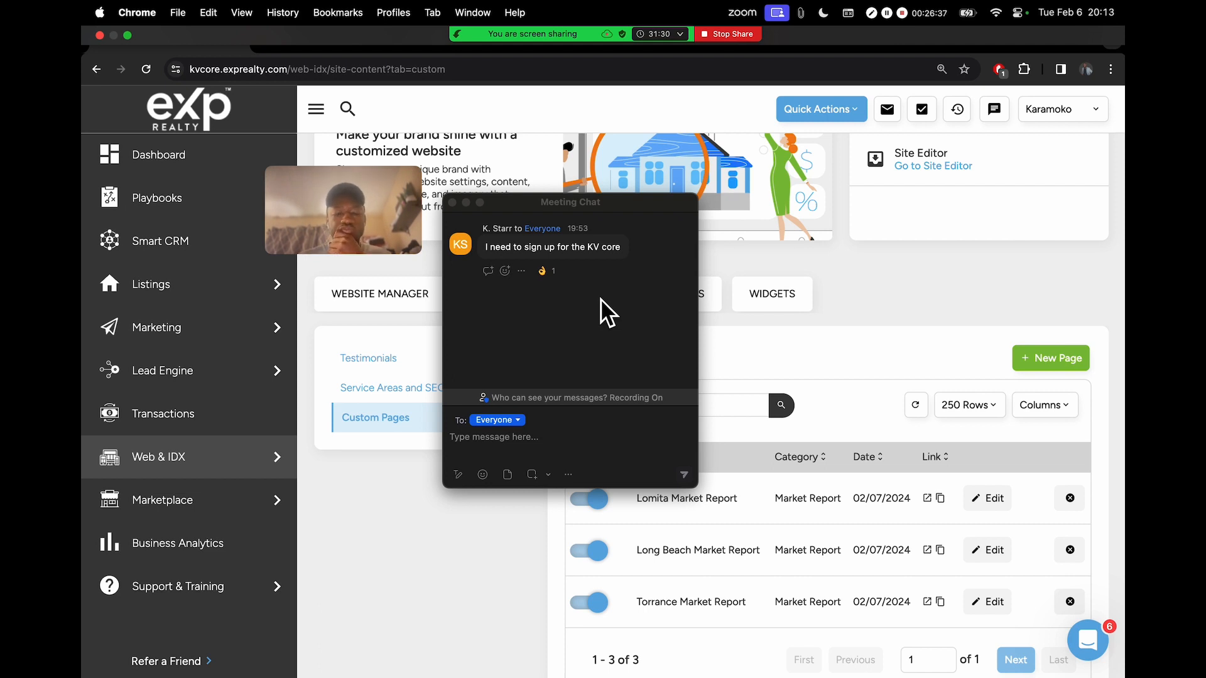
{"action": "key", "text": "XF86AudioRaiseVolume"}
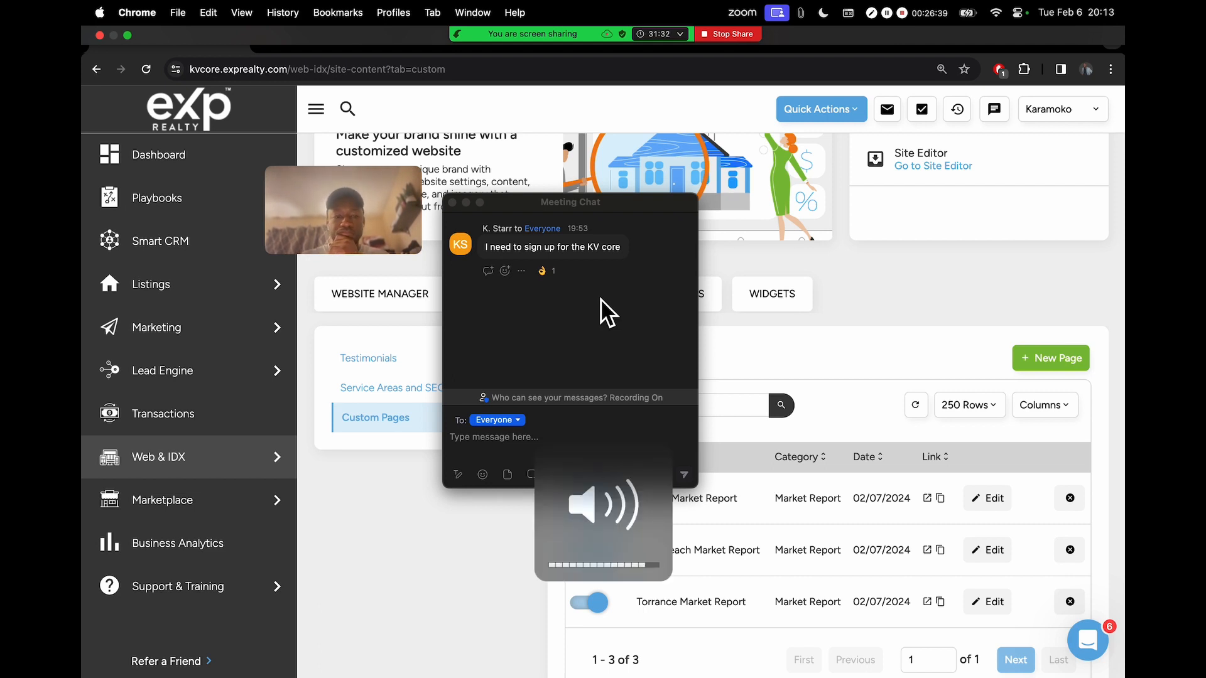
{"action": "left_click_drag", "start_coordinate": [607, 209], "coordinate": [361, 530]}
{"action": "key", "text": "XF86AudioRaiseVolume"}
Step: Move the chat window and video thumbnail off the Custom Pages table
{"action": "scroll", "coordinate": [349, 448], "scroll_direction": "up", "scroll_amount": 5}
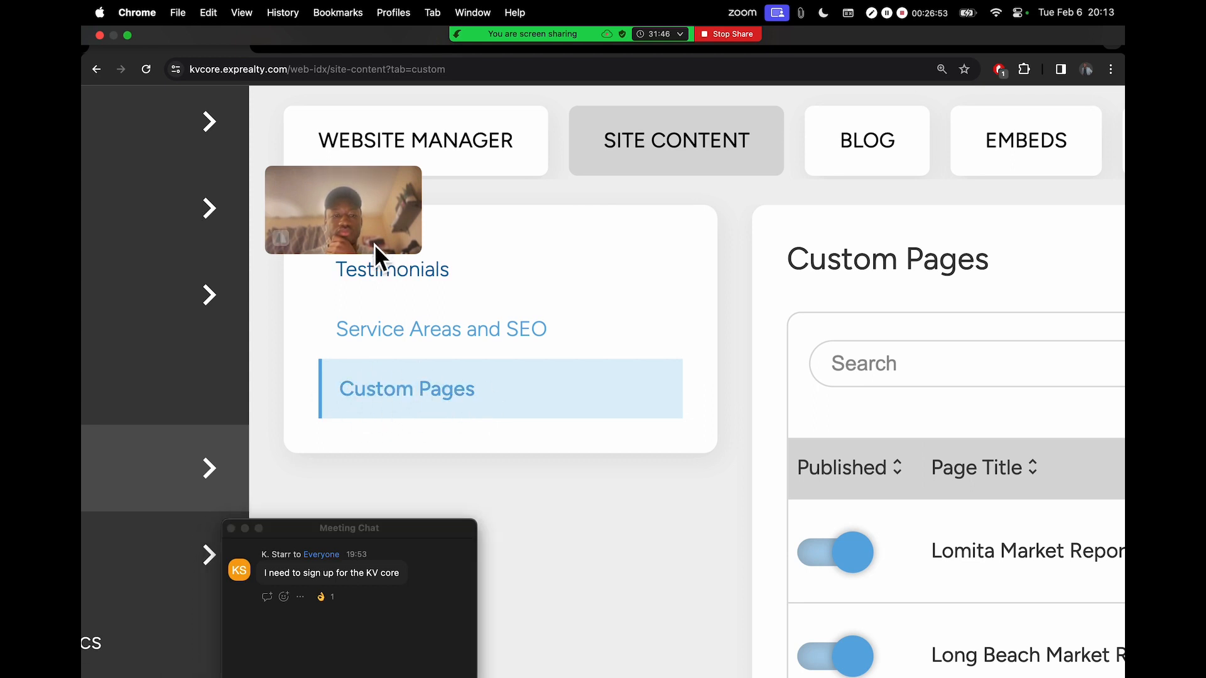
{"action": "left_click_drag", "start_coordinate": [374, 244], "coordinate": [205, 201]}
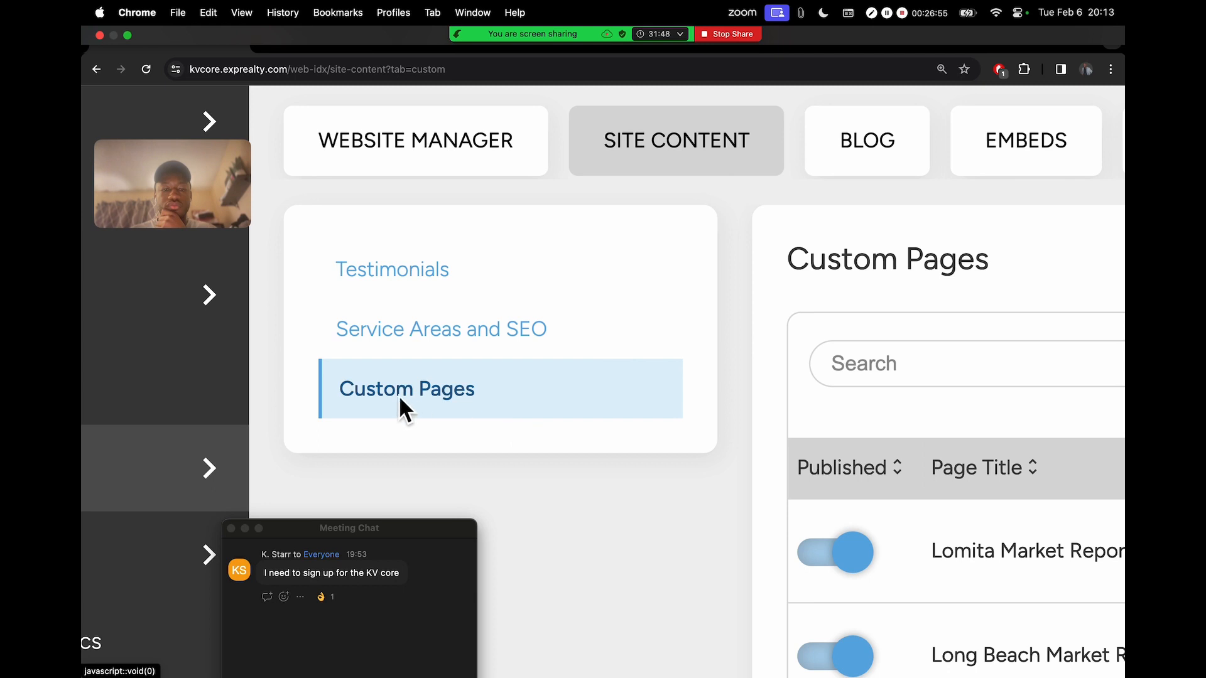
{"action": "scroll", "coordinate": [407, 391], "scroll_direction": "down", "scroll_amount": 5}
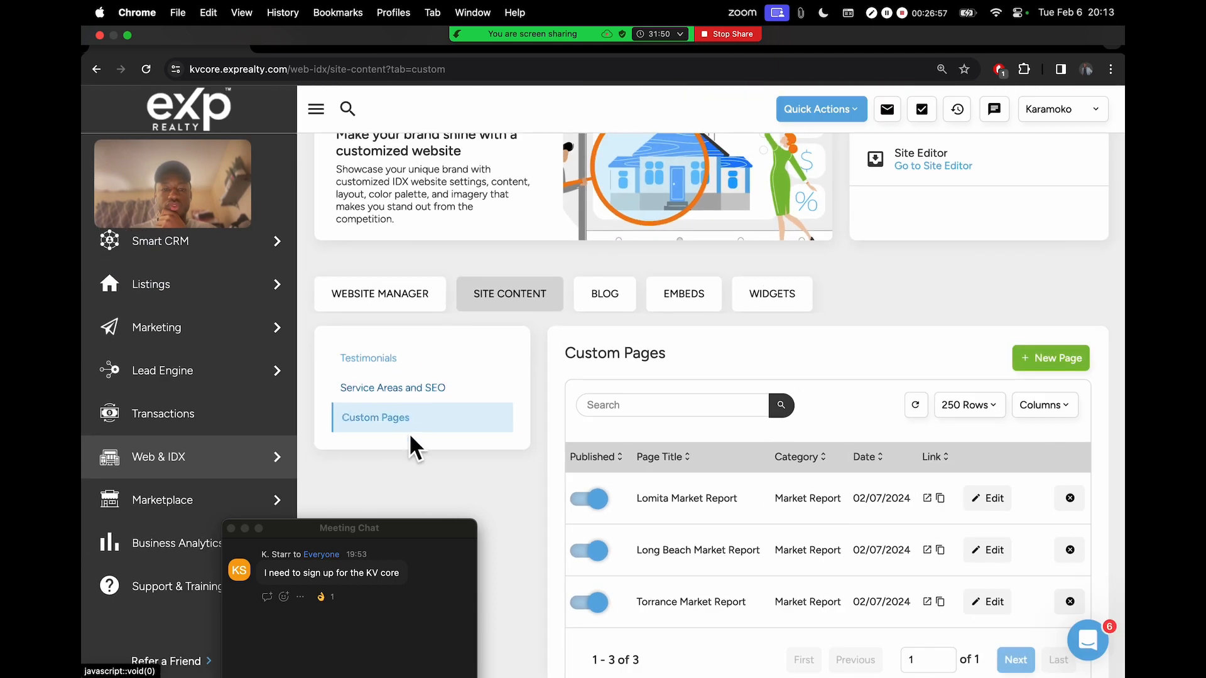
{"action": "left_click_drag", "start_coordinate": [405, 530], "coordinate": [589, 517]}
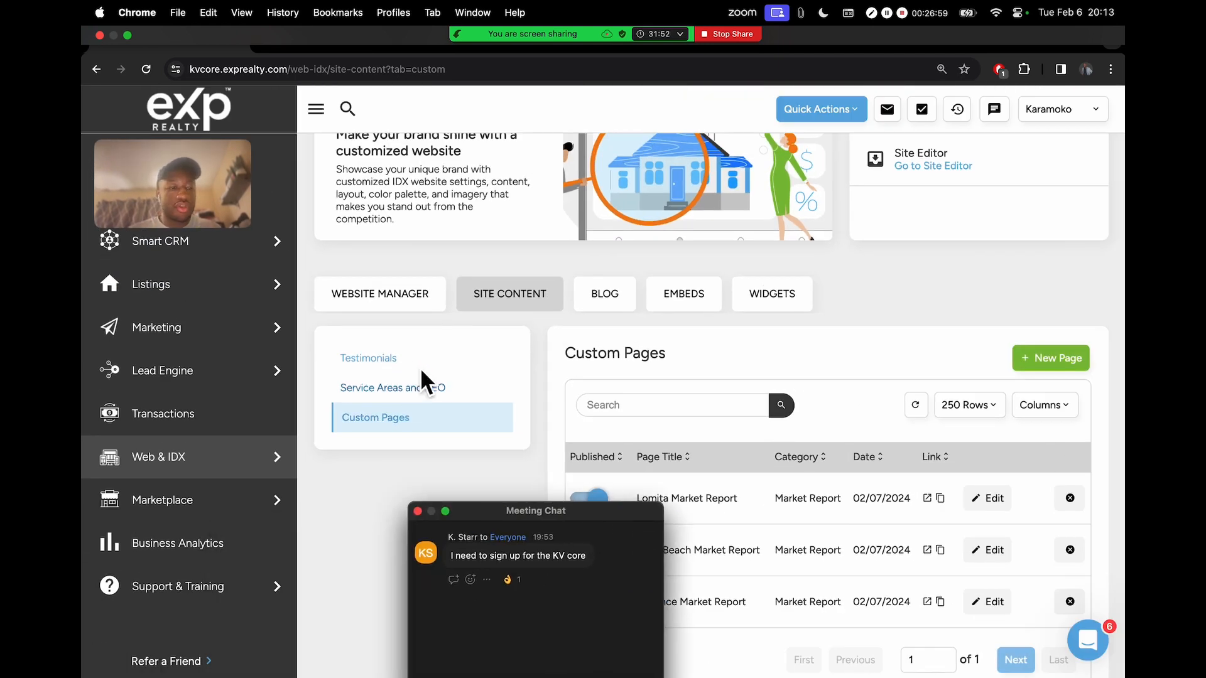
{"action": "left_click_drag", "start_coordinate": [223, 160], "coordinate": [606, 126]}
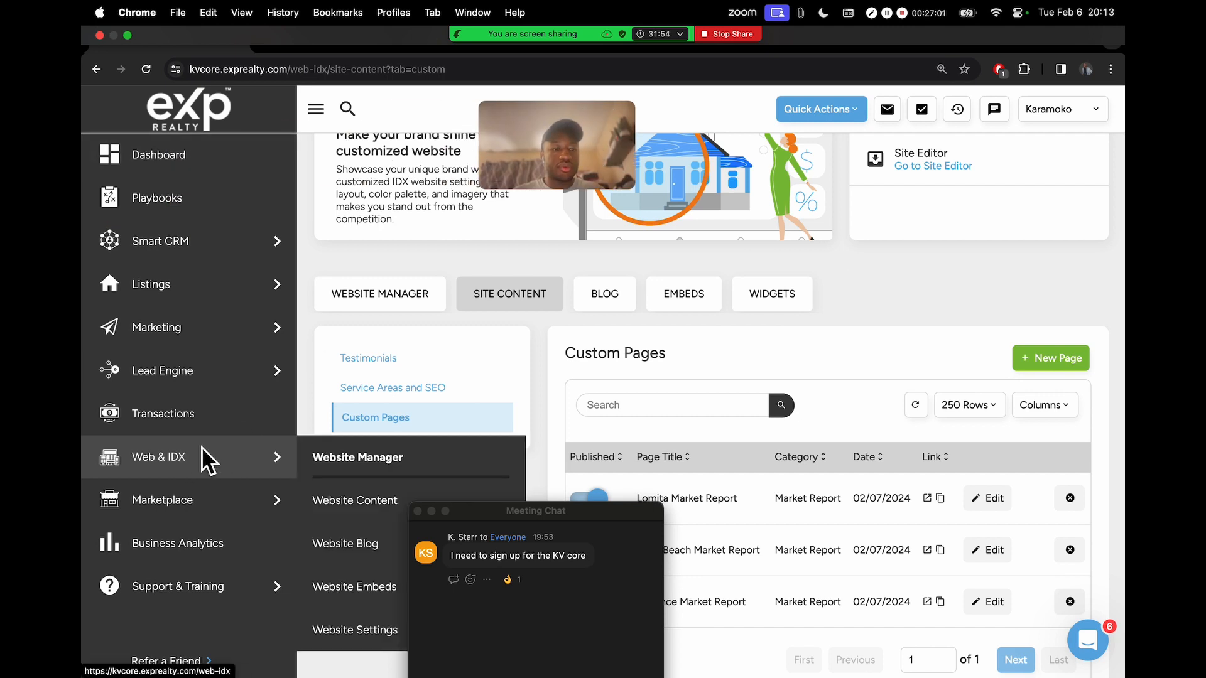
{"action": "left_click_drag", "start_coordinate": [525, 511], "coordinate": [376, 512]}
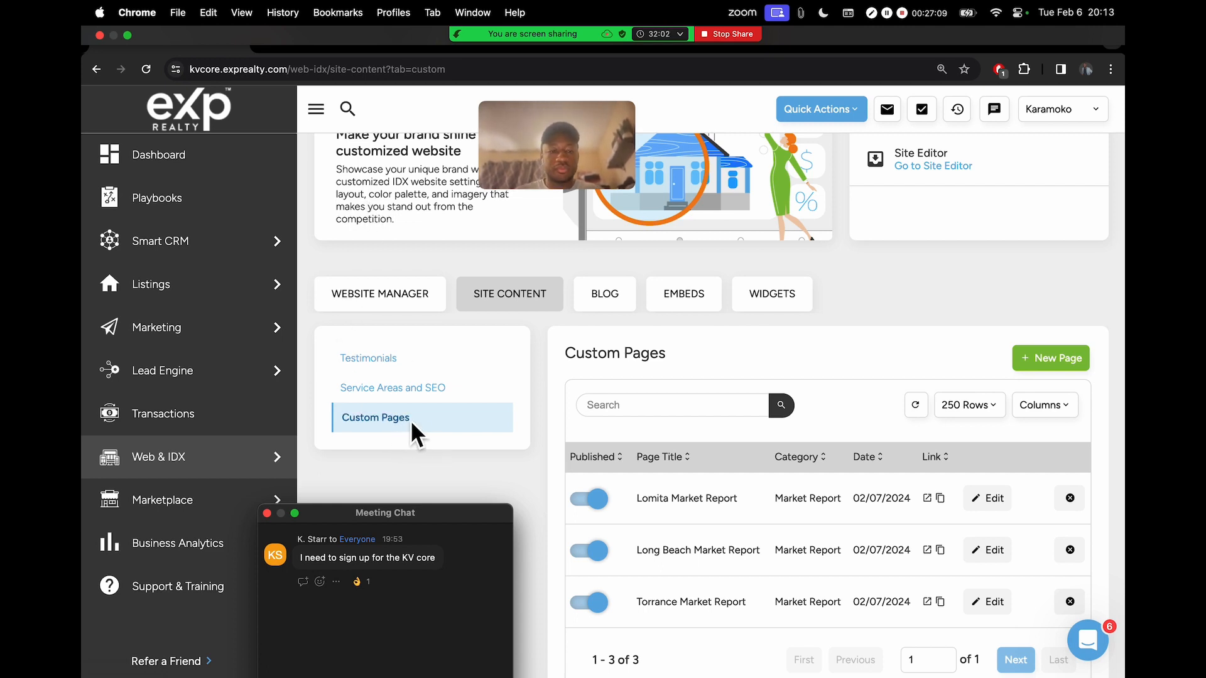
{"action": "left_click", "coordinate": [386, 420]}
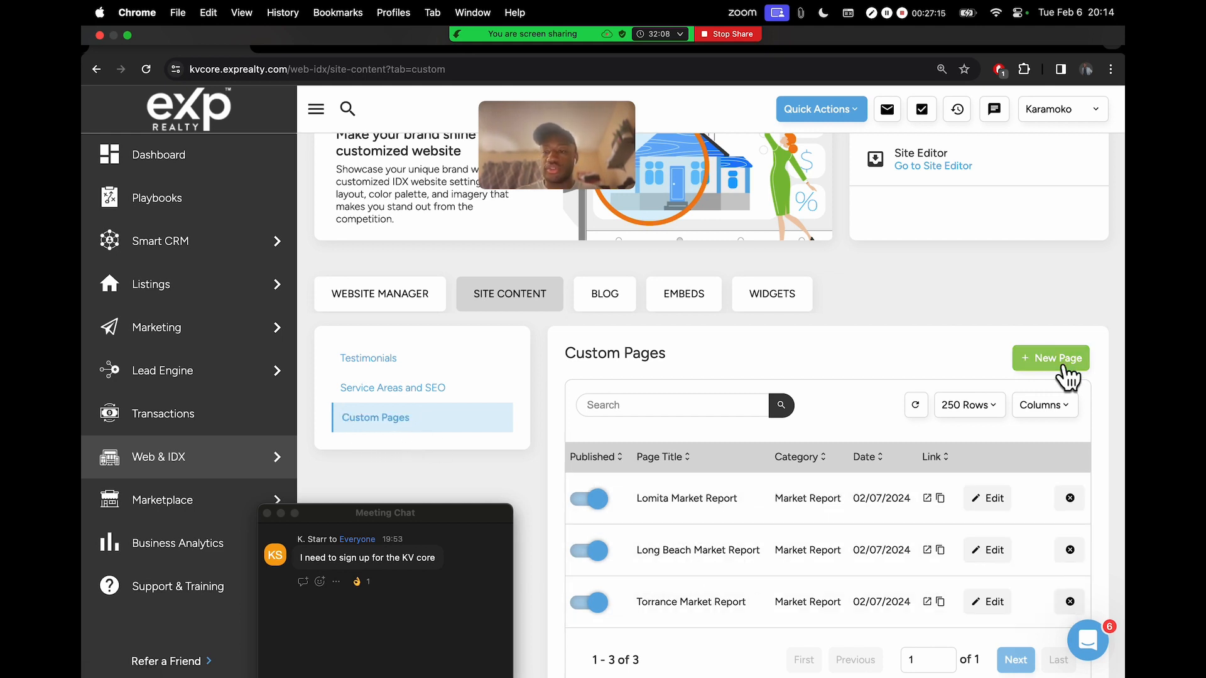
{"action": "scroll", "coordinate": [1068, 369], "scroll_direction": "up", "scroll_amount": 3}
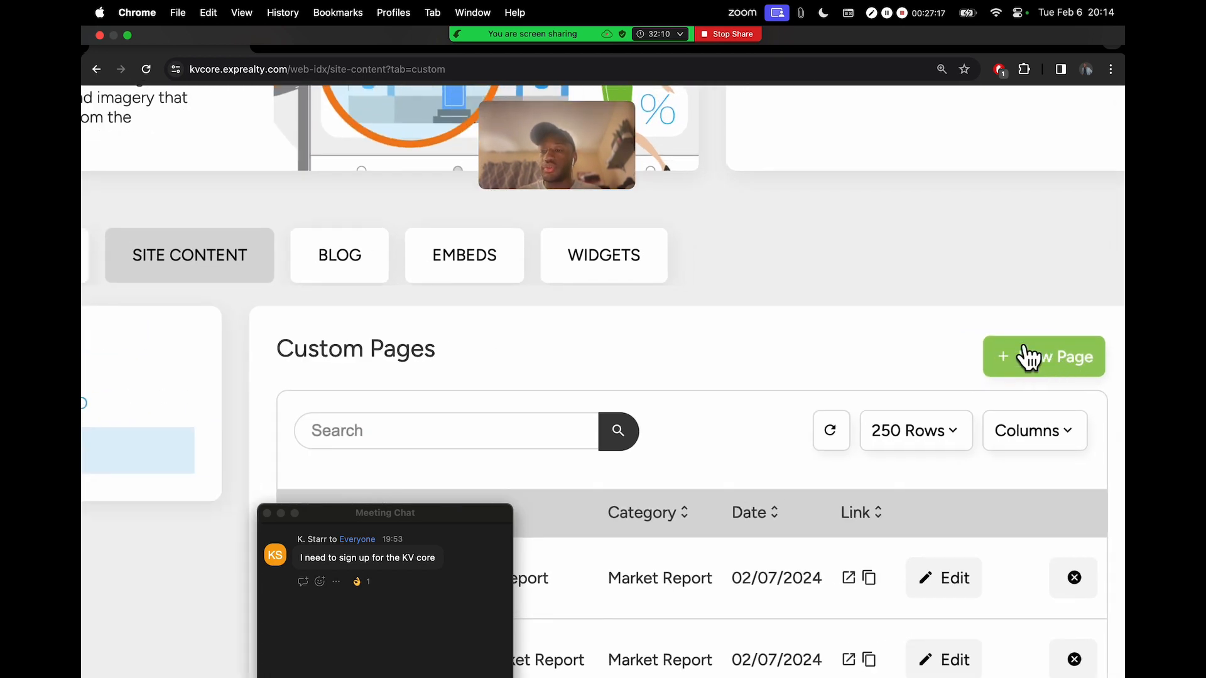
Step: Start a new custom page with its category set to Market Report
{"action": "left_click", "coordinate": [1048, 361]}
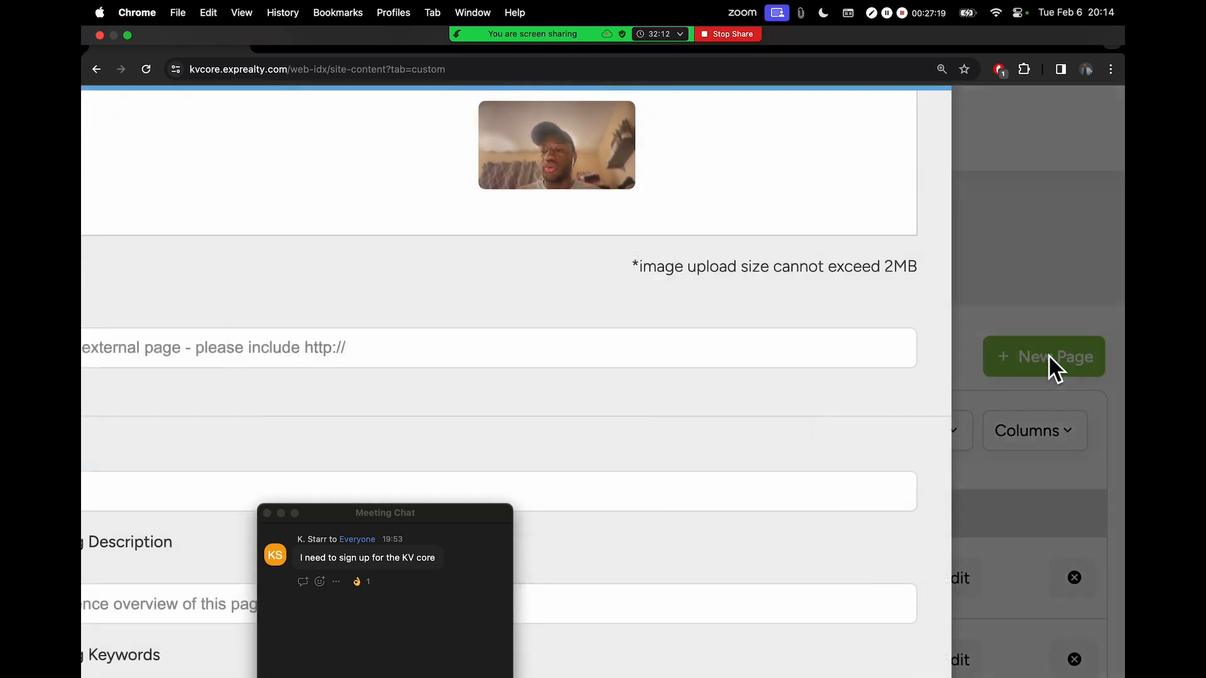
{"action": "scroll", "coordinate": [1047, 363], "scroll_direction": "down", "scroll_amount": 5}
{"action": "scroll", "coordinate": [666, 219], "scroll_direction": "up", "scroll_amount": 5}
{"action": "scroll", "coordinate": [659, 210], "scroll_direction": "up", "scroll_amount": 3}
{"action": "left_click", "coordinate": [424, 233]}
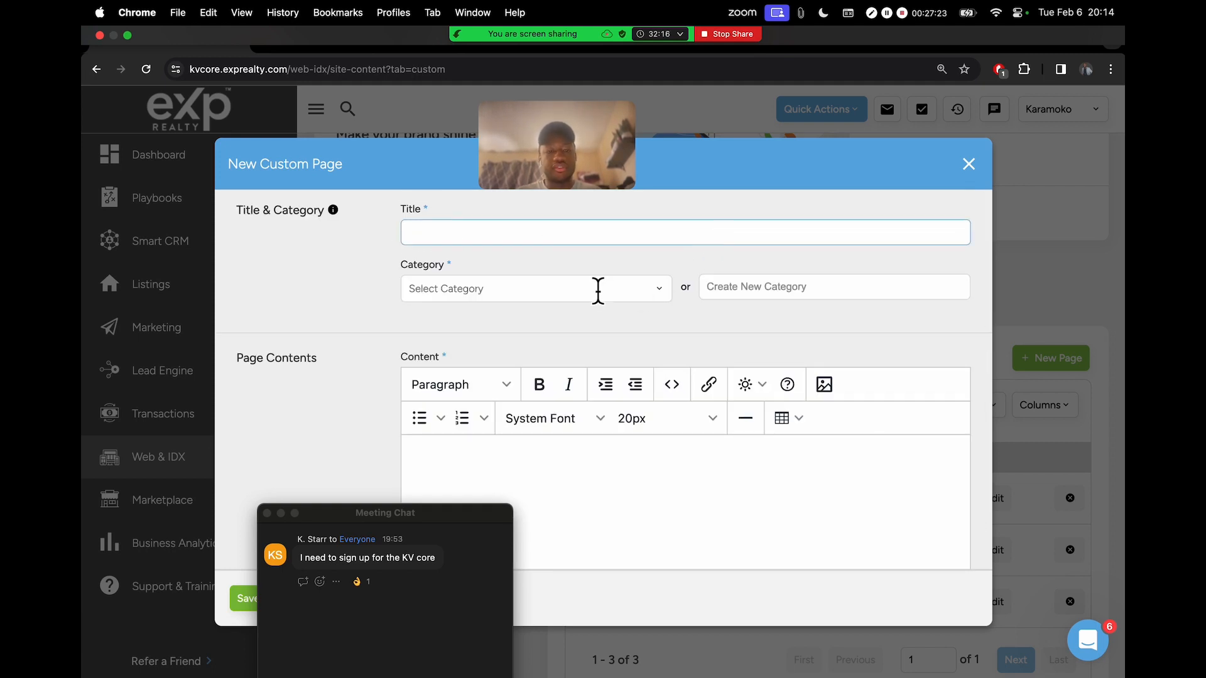
{"action": "left_click", "coordinate": [556, 294]}
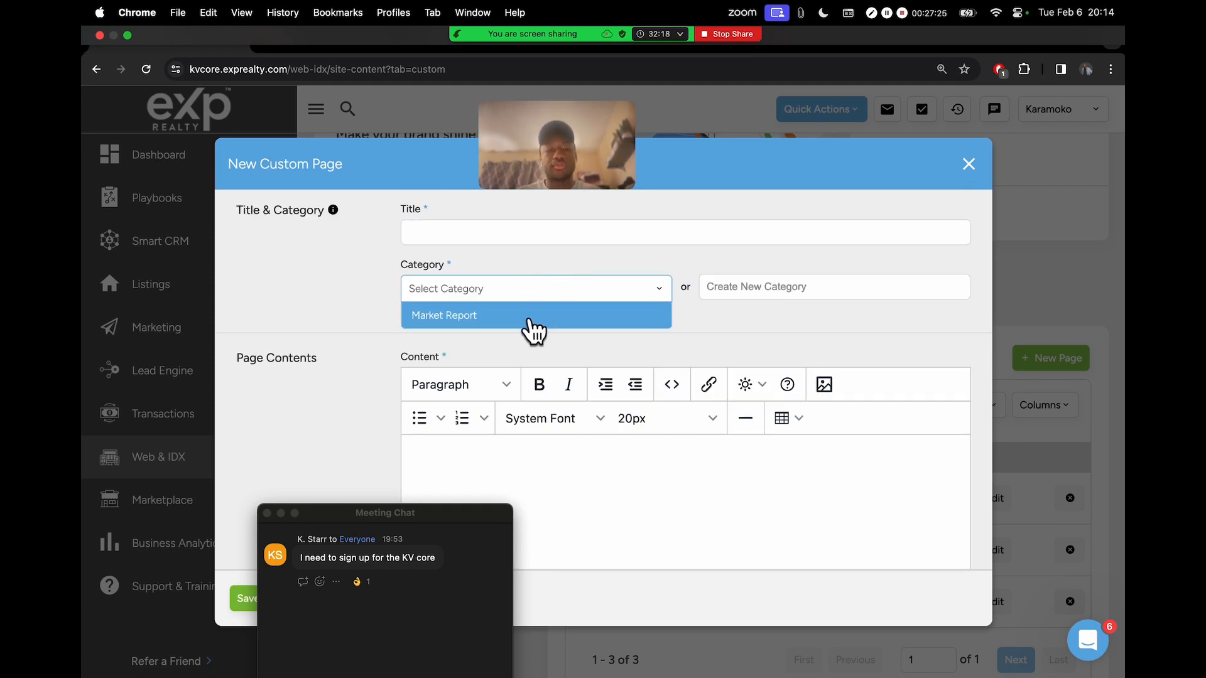
{"action": "left_click", "coordinate": [535, 331]}
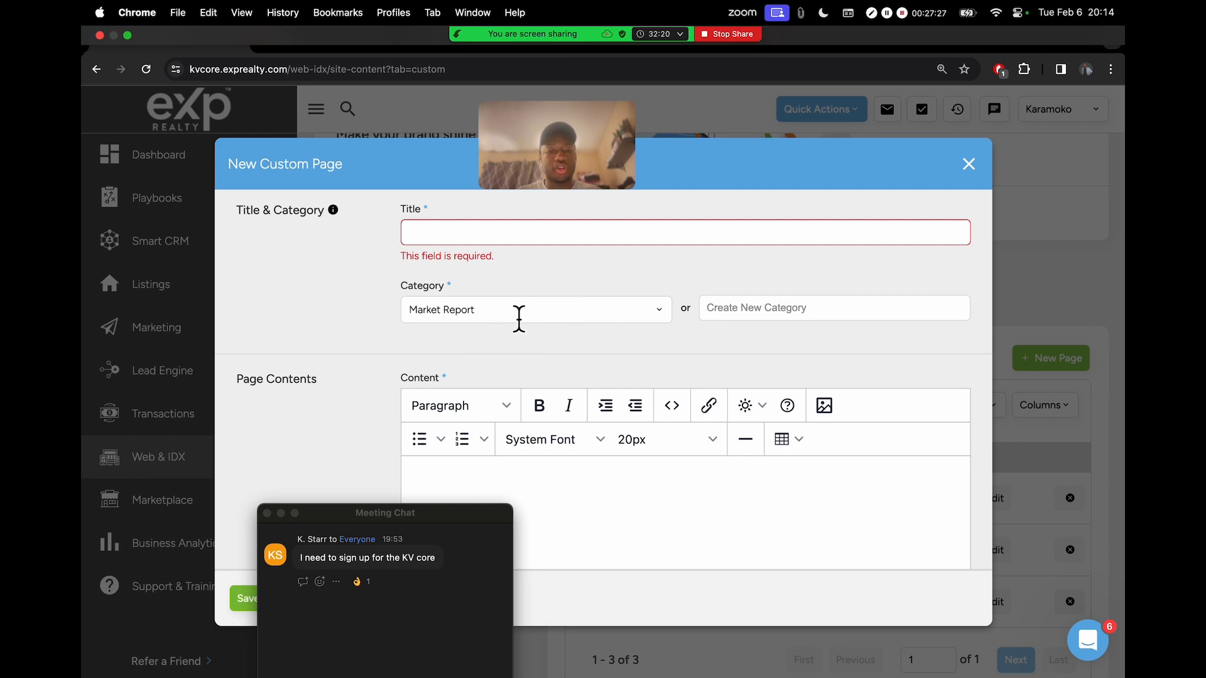
{"action": "scroll", "coordinate": [557, 328], "scroll_direction": "down", "scroll_amount": 5}
{"action": "left_click", "coordinate": [483, 444]}
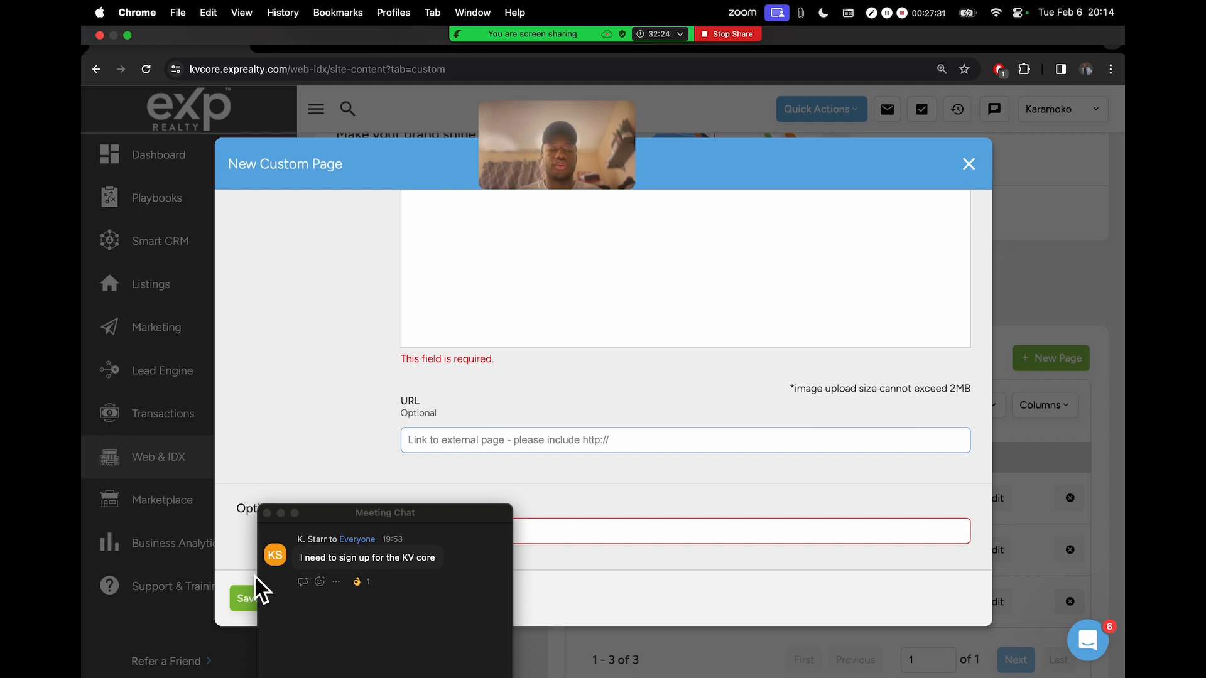
Step: Close the meeting chat, keep Market Report as category, and focus the Title field
{"action": "left_click_drag", "start_coordinate": [389, 510], "coordinate": [220, 130]}
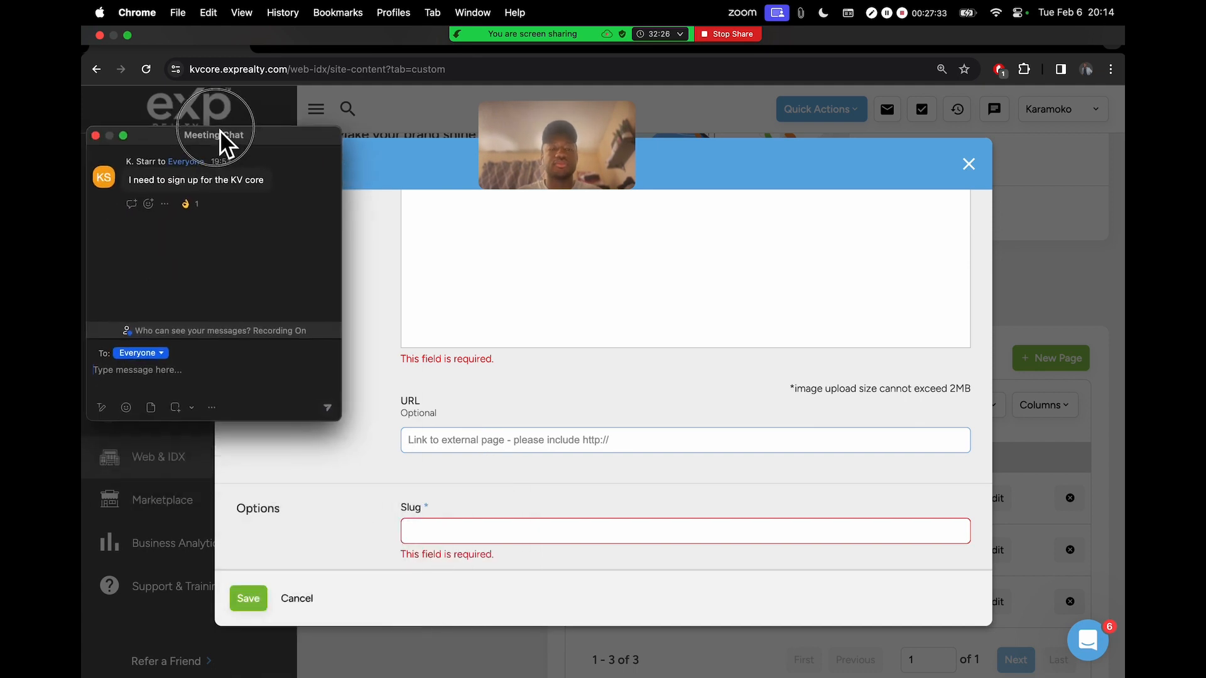
{"action": "scroll", "coordinate": [559, 338], "scroll_direction": "up", "scroll_amount": 5}
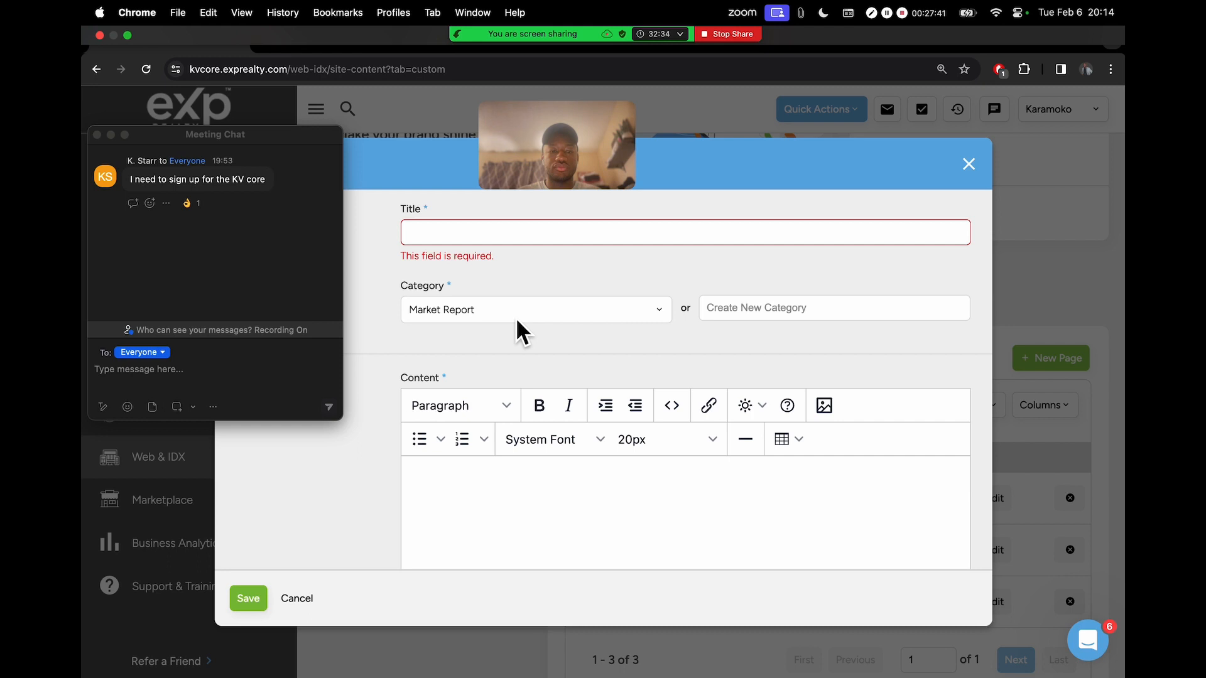
{"action": "left_click", "coordinate": [103, 138]}
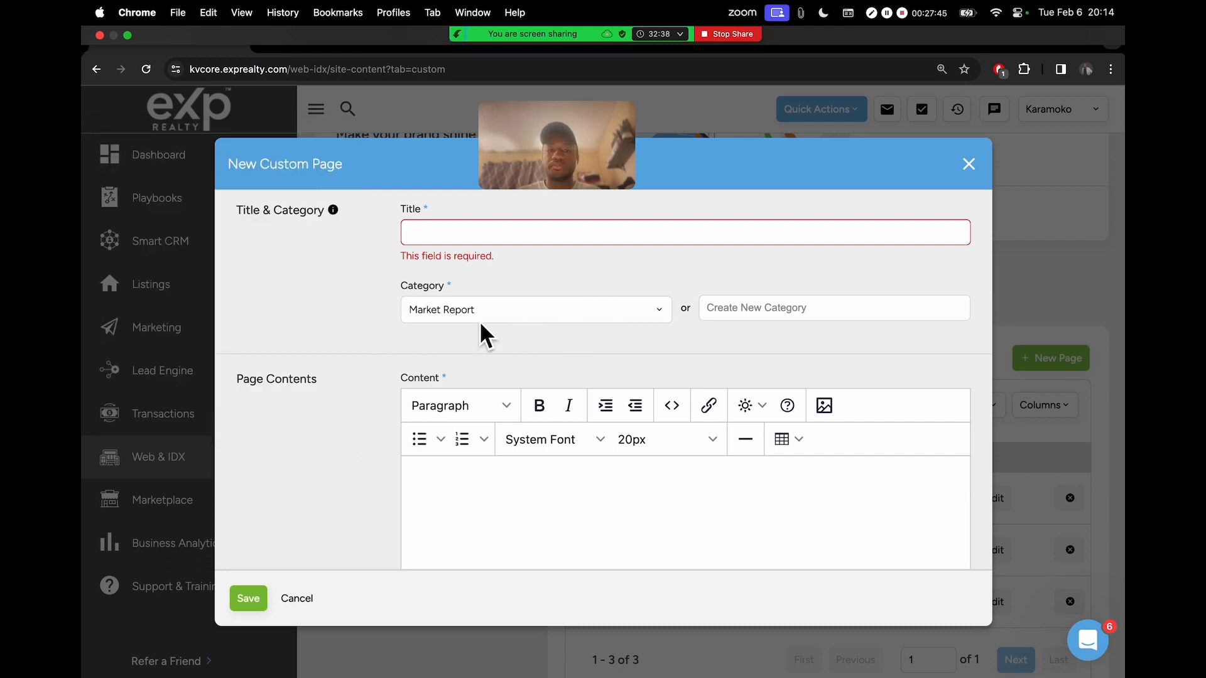
{"action": "left_click", "coordinate": [552, 314]}
{"action": "left_click", "coordinate": [567, 283]}
{"action": "scroll", "coordinate": [596, 320], "scroll_direction": "down", "scroll_amount": 6}
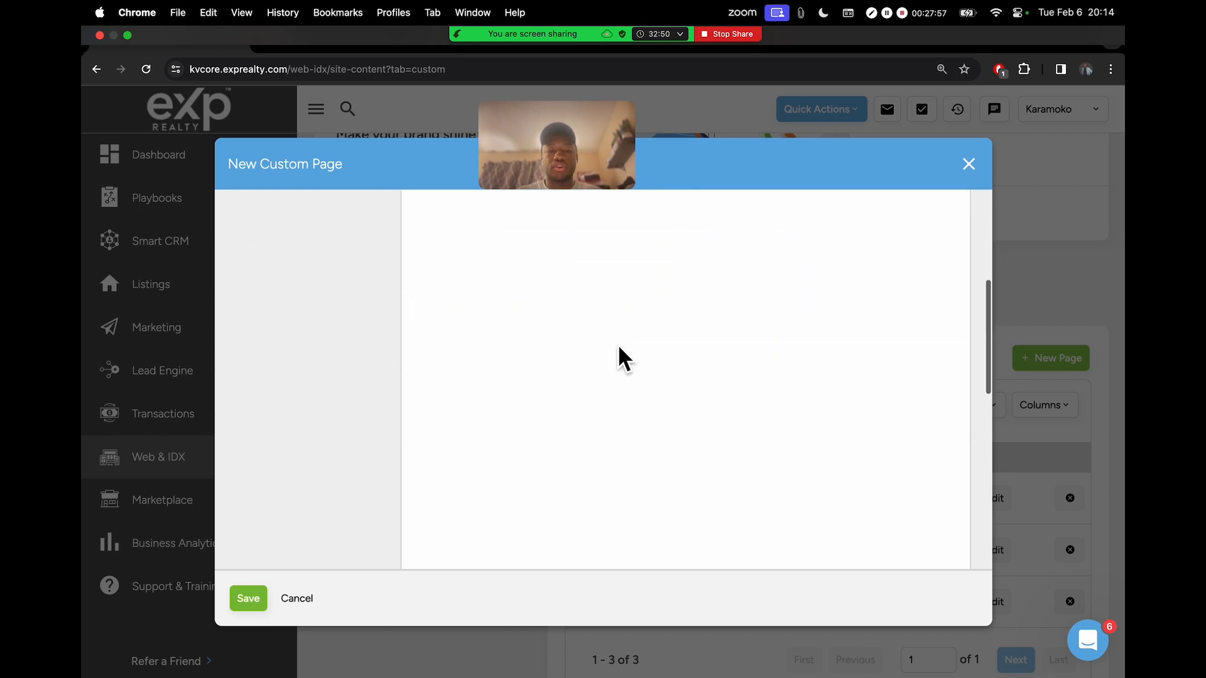
{"action": "scroll", "coordinate": [619, 347], "scroll_direction": "up", "scroll_amount": 5}
{"action": "scroll", "coordinate": [619, 355], "scroll_direction": "up", "scroll_amount": 2}
{"action": "left_click", "coordinate": [421, 232]}
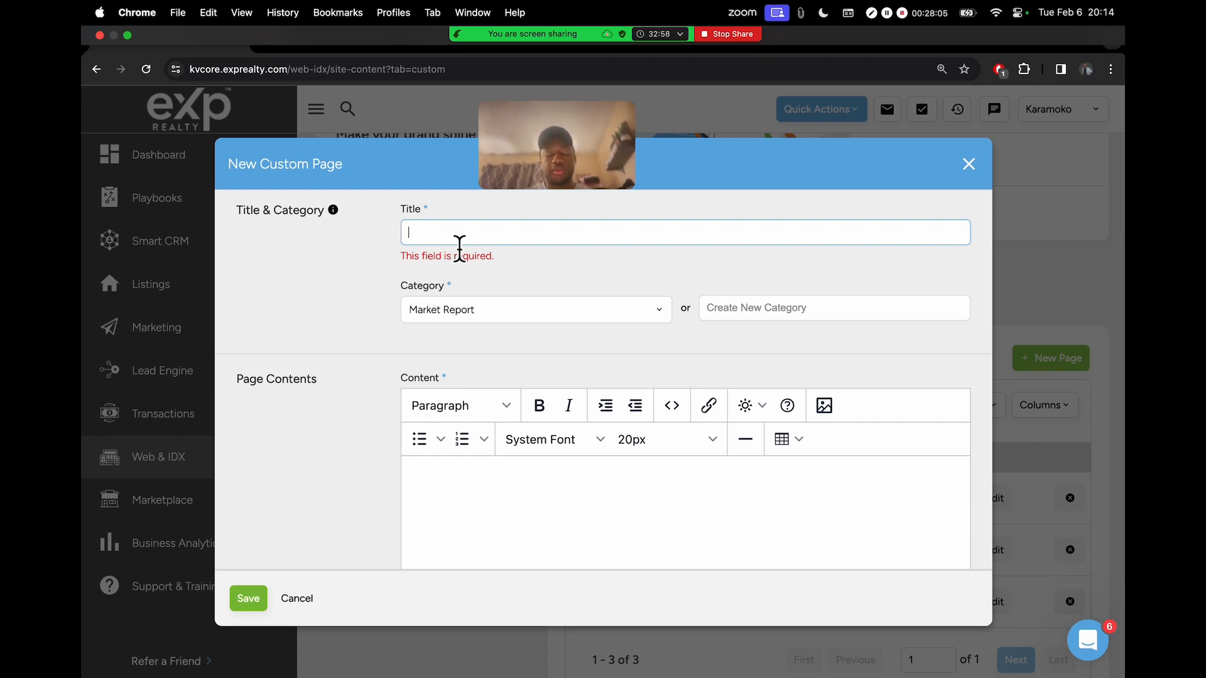
Step: Title the page 'Lomita Market Report' by replacing Hawthorne in the typed title
{"action": "type", "text": "Hawthorne "}
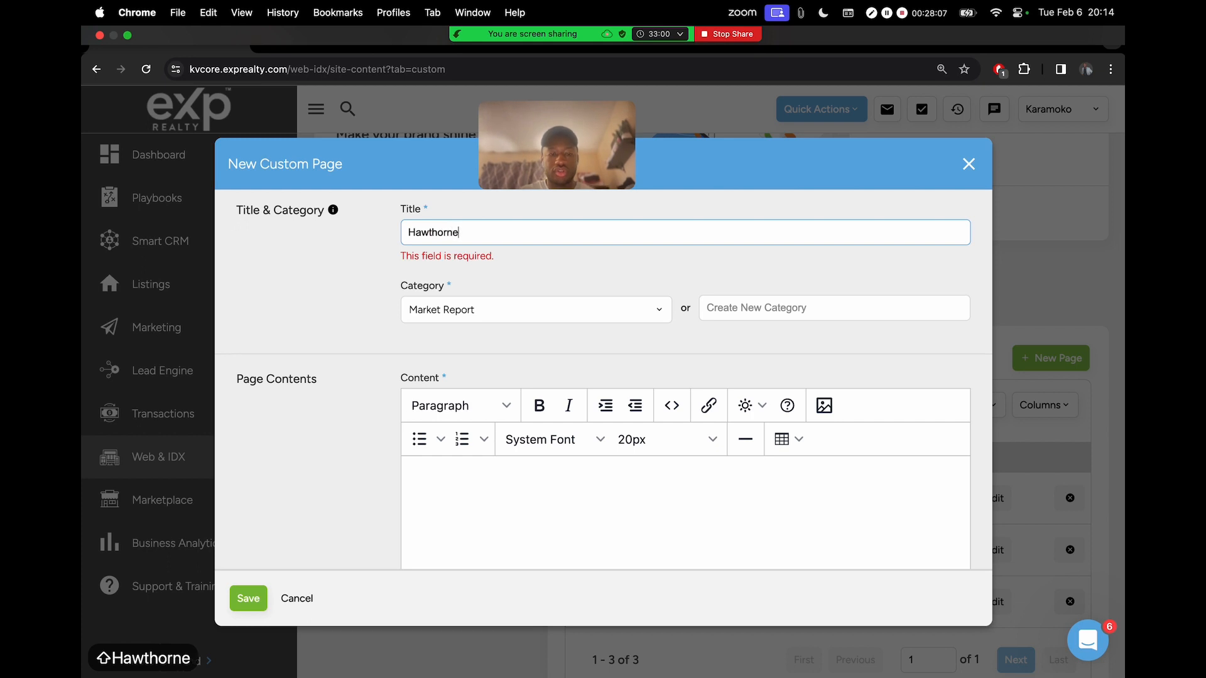
{"action": "type", "text": "Market "}
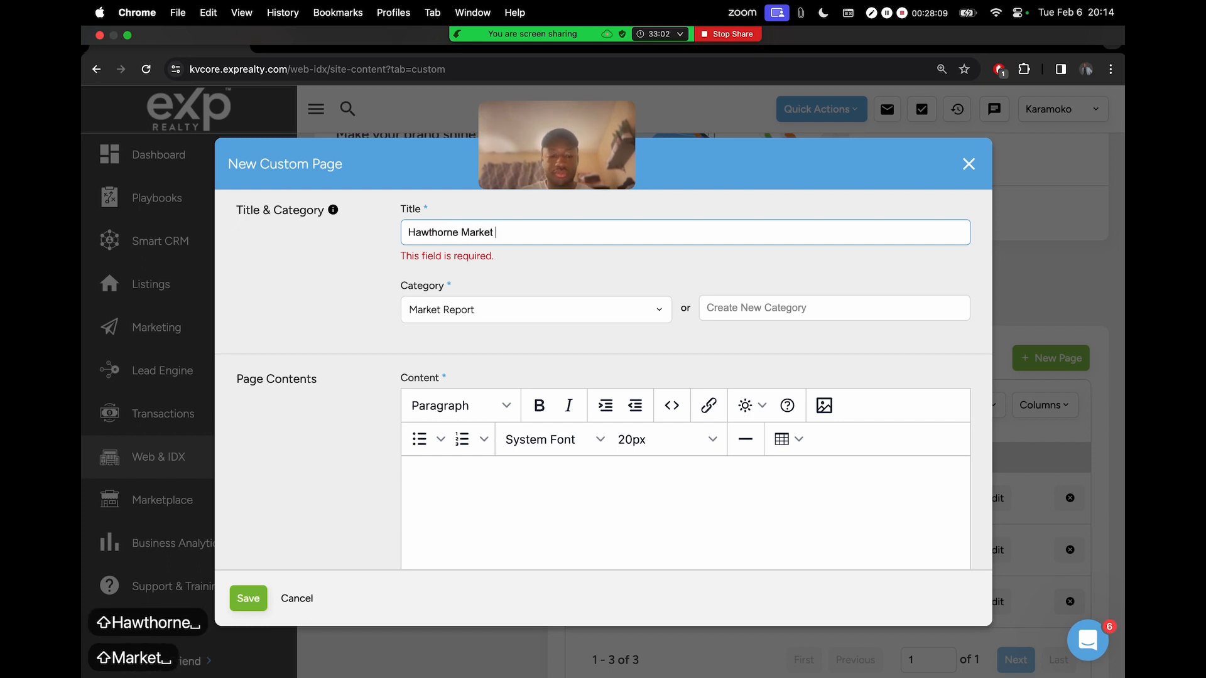
{"action": "type", "text": "Report"}
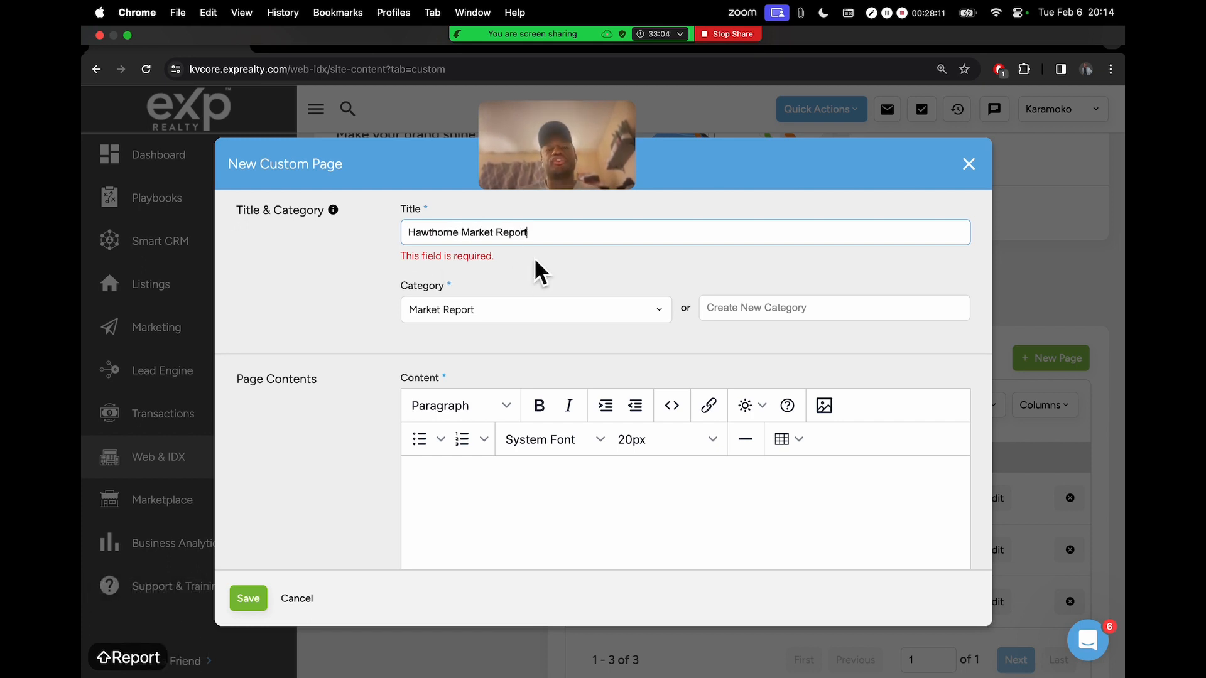
{"action": "left_click_drag", "start_coordinate": [406, 233], "coordinate": [552, 237]}
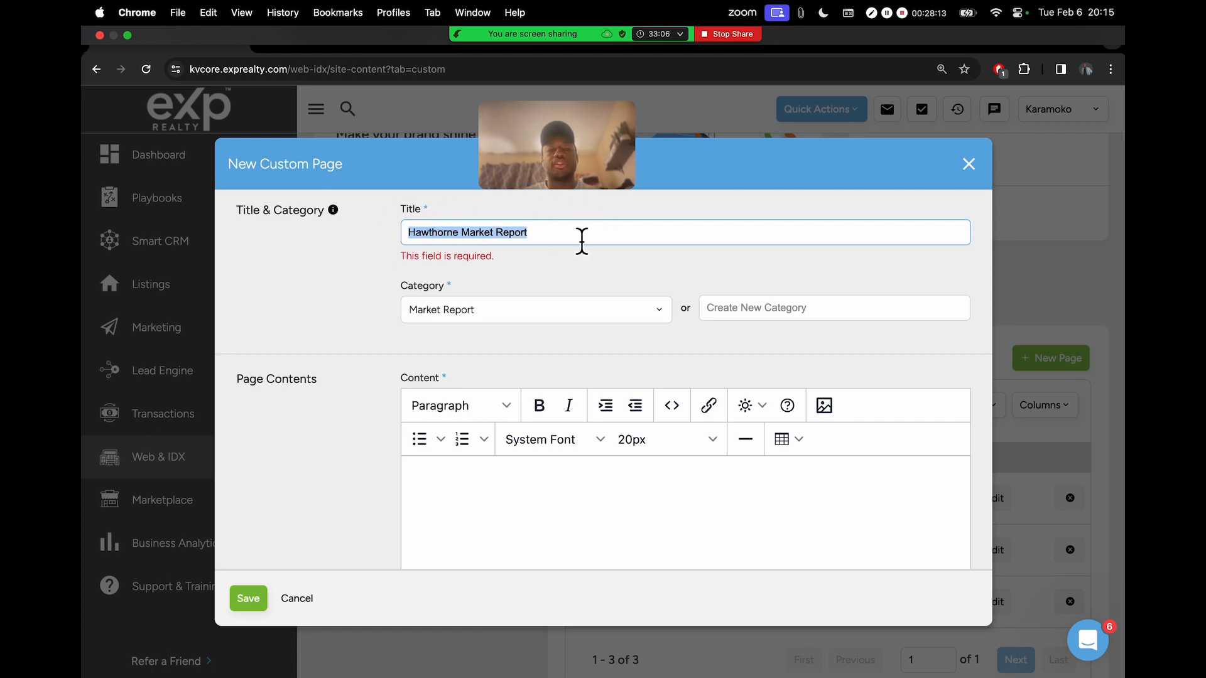
{"action": "key", "text": "ctrl+Right"}
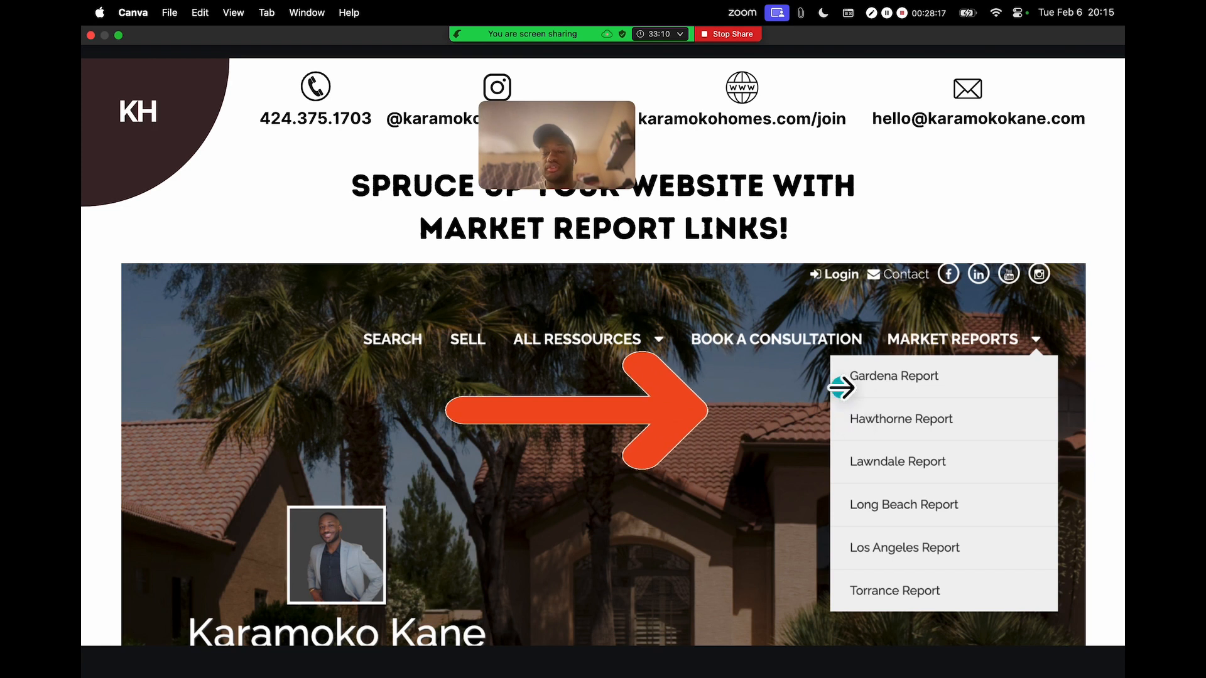
{"action": "key", "text": "ctrl+Left"}
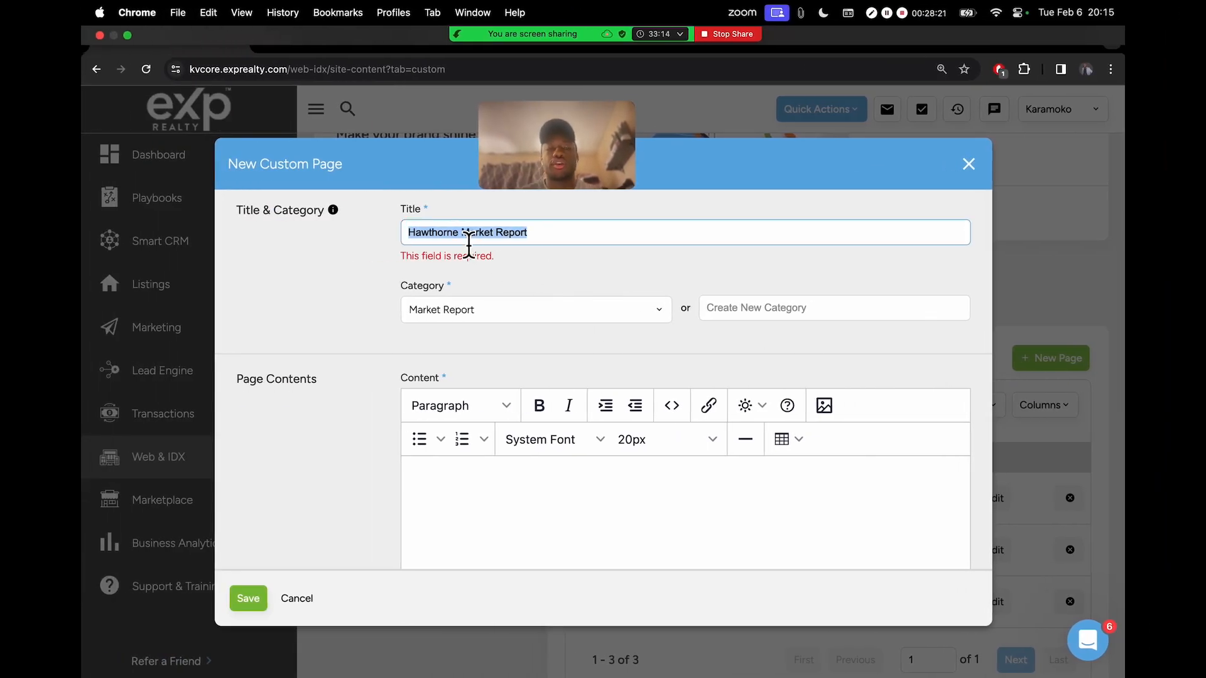
{"action": "double_click", "coordinate": [436, 237]}
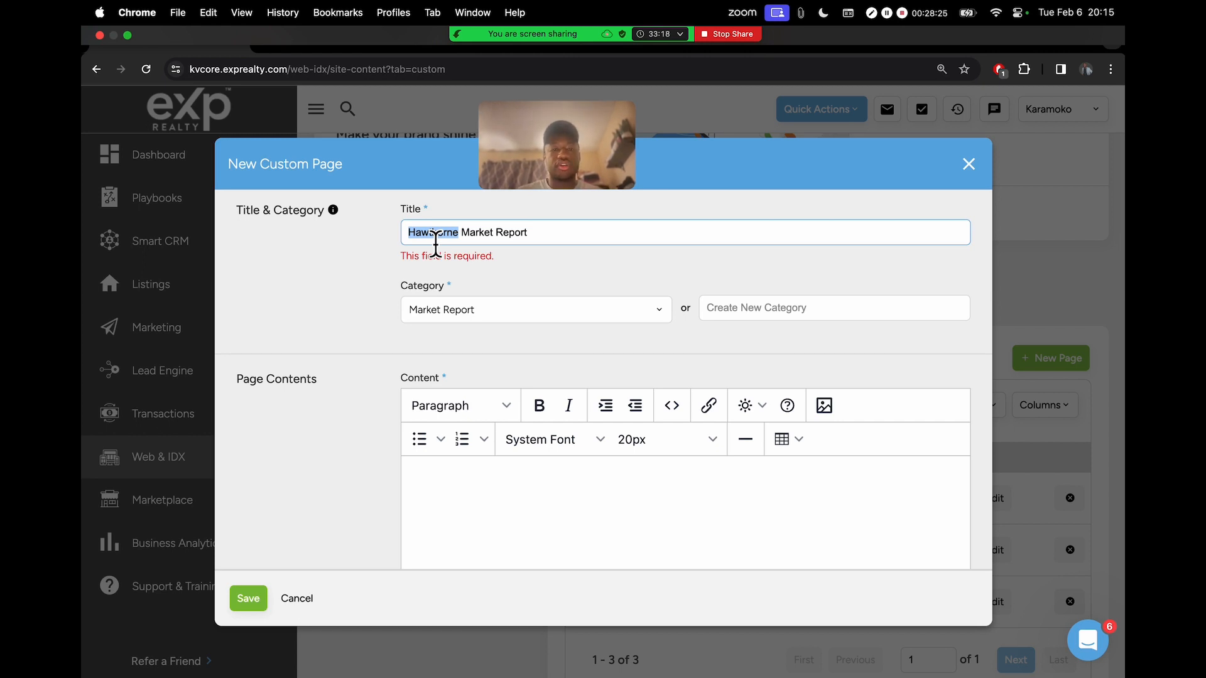
{"action": "type", "text": "Lomita"}
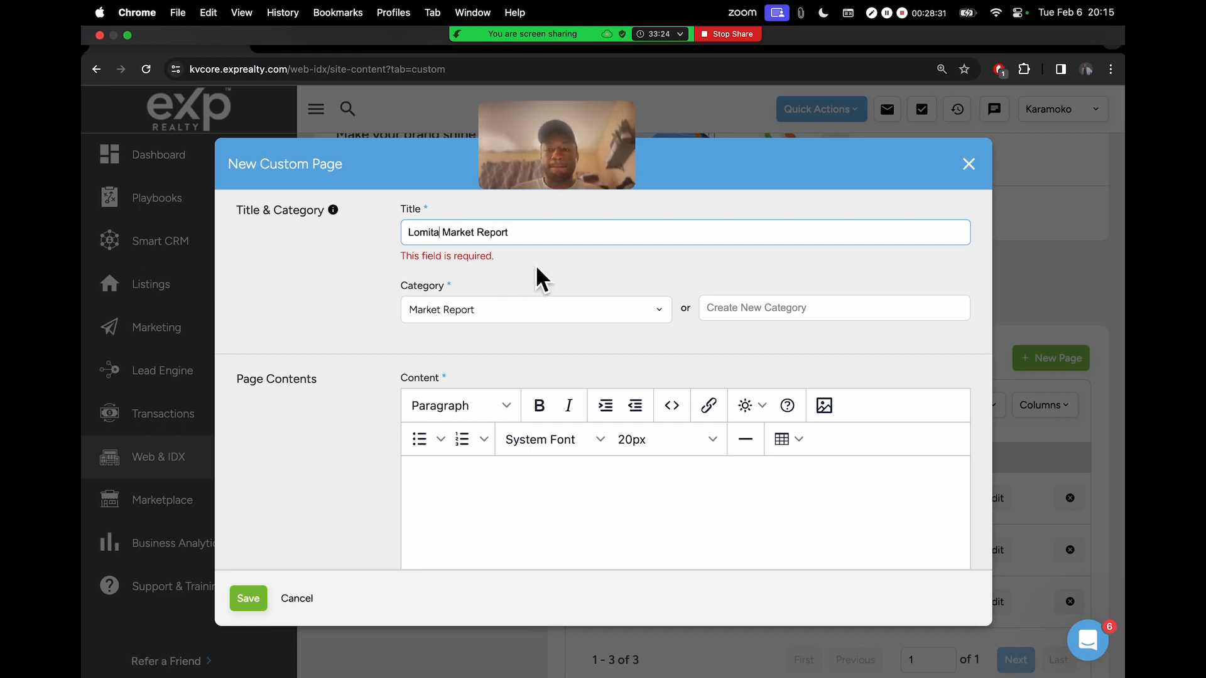
{"action": "triple_click", "coordinate": [498, 234]}
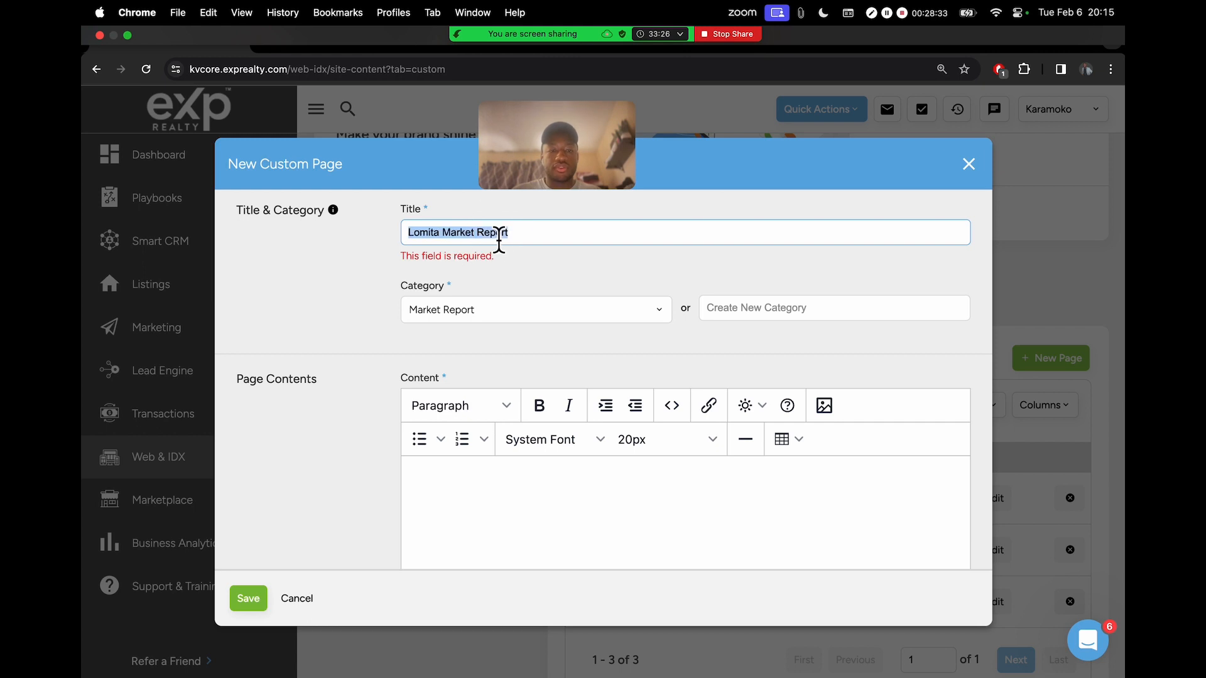
{"action": "left_click", "coordinate": [452, 241]}
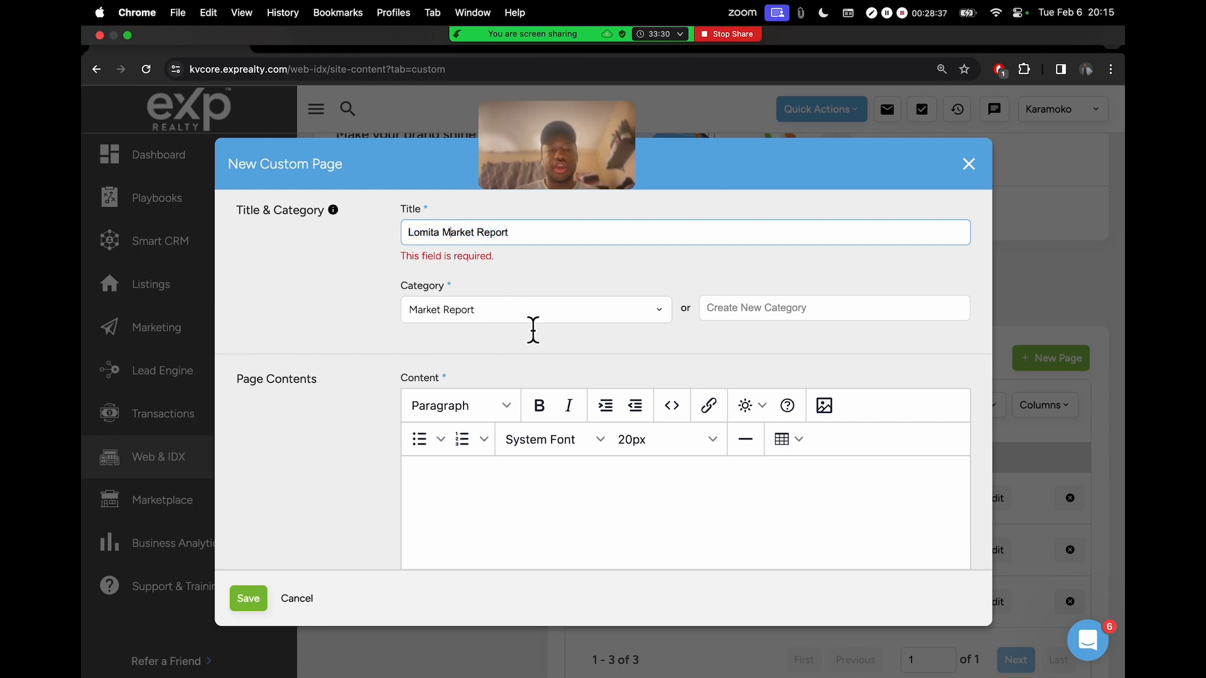
{"action": "scroll", "coordinate": [598, 330], "scroll_direction": "down", "scroll_amount": 6}
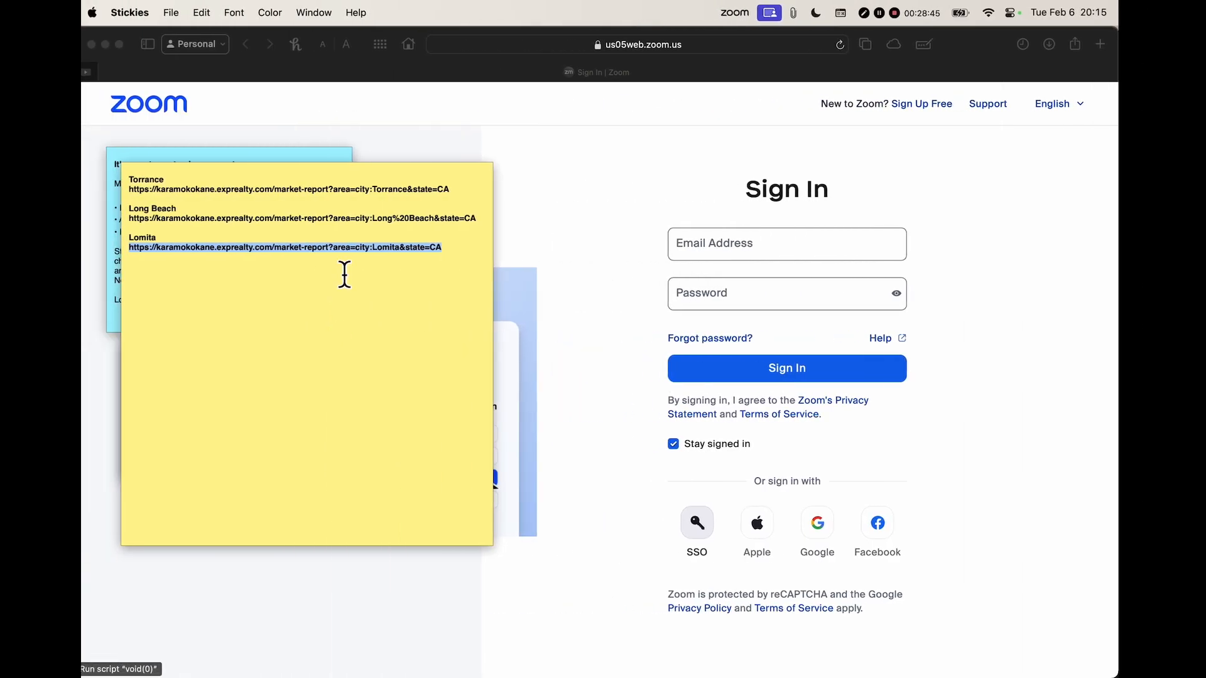
Step: Copy the Lomita market-report link from Stickies and focus the page's link field
{"action": "left_click_drag", "start_coordinate": [460, 257], "coordinate": [137, 271]}
{"action": "key", "text": "ctrl+Right"}
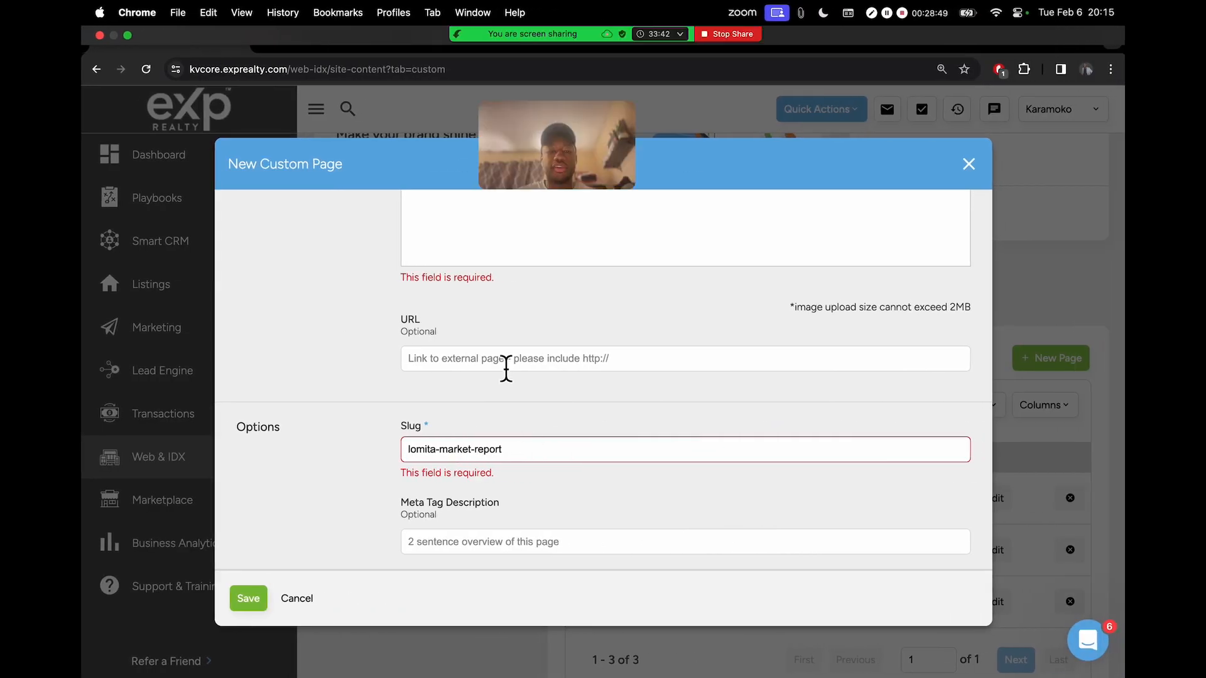
{"action": "scroll", "coordinate": [422, 340], "scroll_direction": "up", "scroll_amount": 3}
{"action": "left_click", "coordinate": [449, 398]}
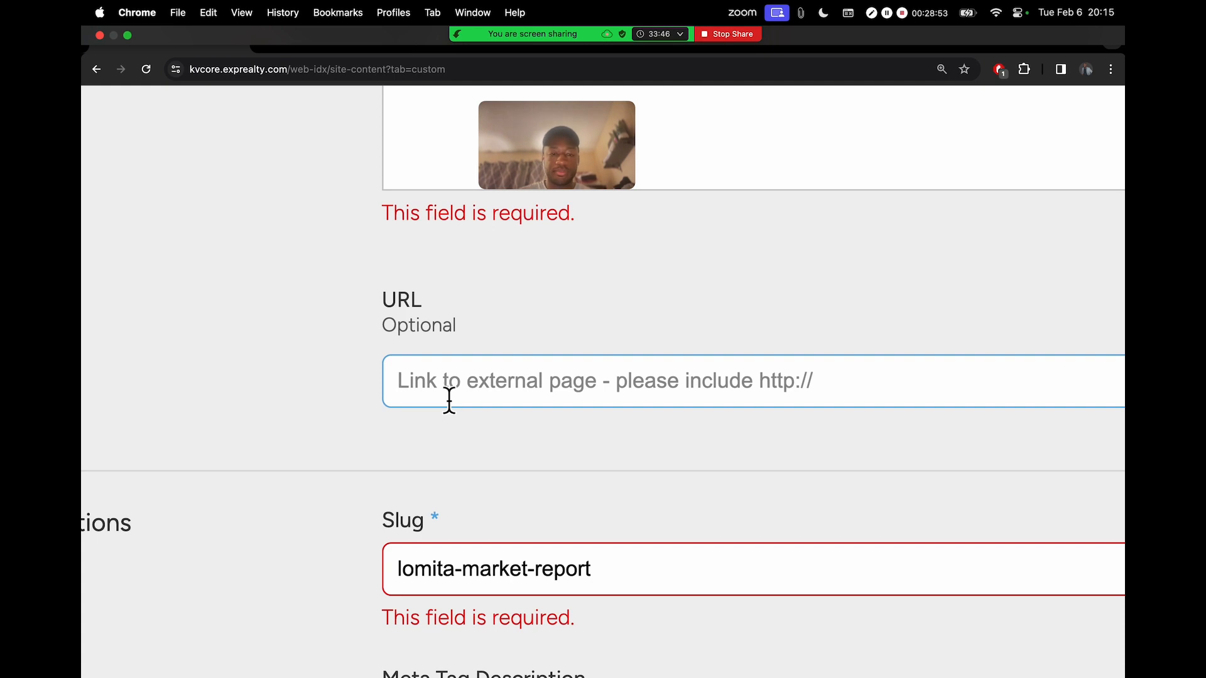
{"action": "scroll", "coordinate": [449, 401], "scroll_direction": "down", "scroll_amount": 3}
{"action": "scroll", "coordinate": [449, 402], "scroll_direction": "down", "scroll_amount": 3}
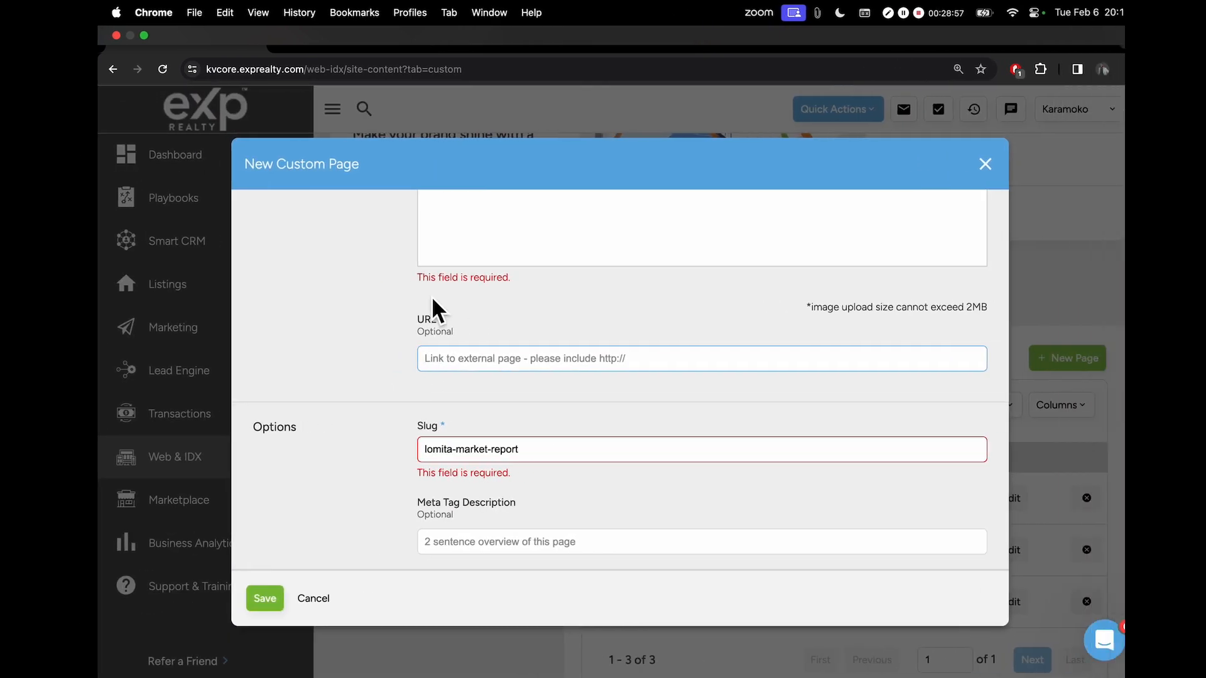
{"action": "scroll", "coordinate": [417, 308], "scroll_direction": "up", "scroll_amount": 2}
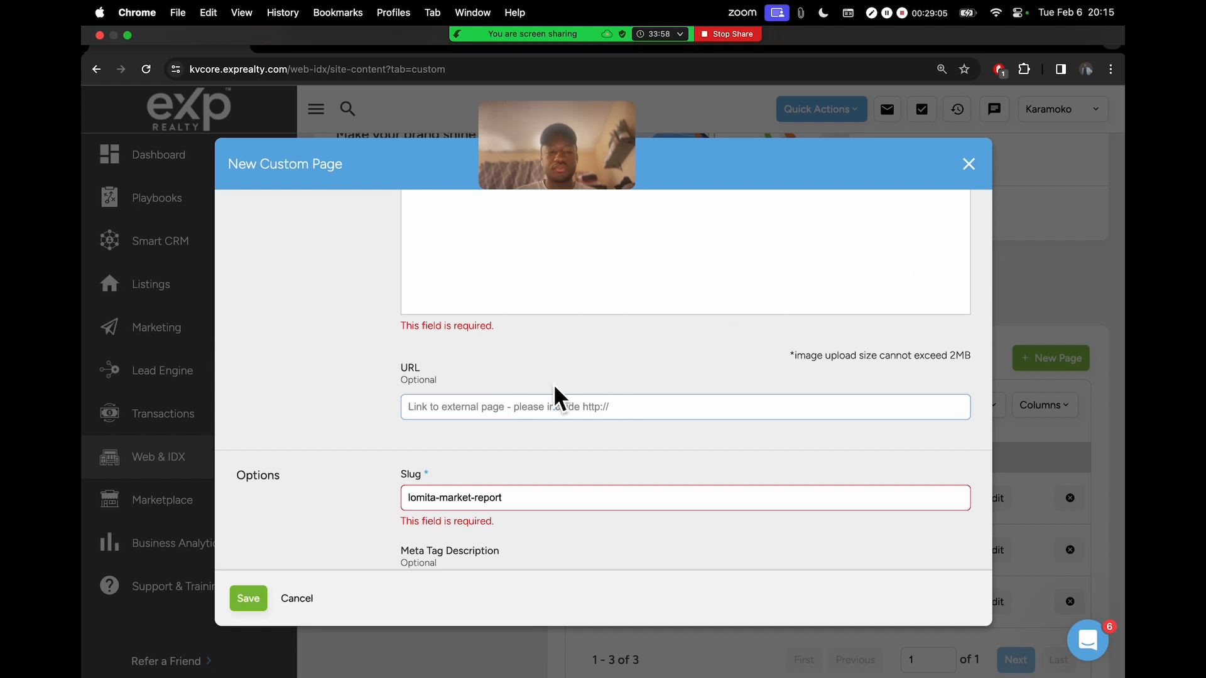
{"action": "scroll", "coordinate": [496, 320], "scroll_direction": "up", "scroll_amount": 10}
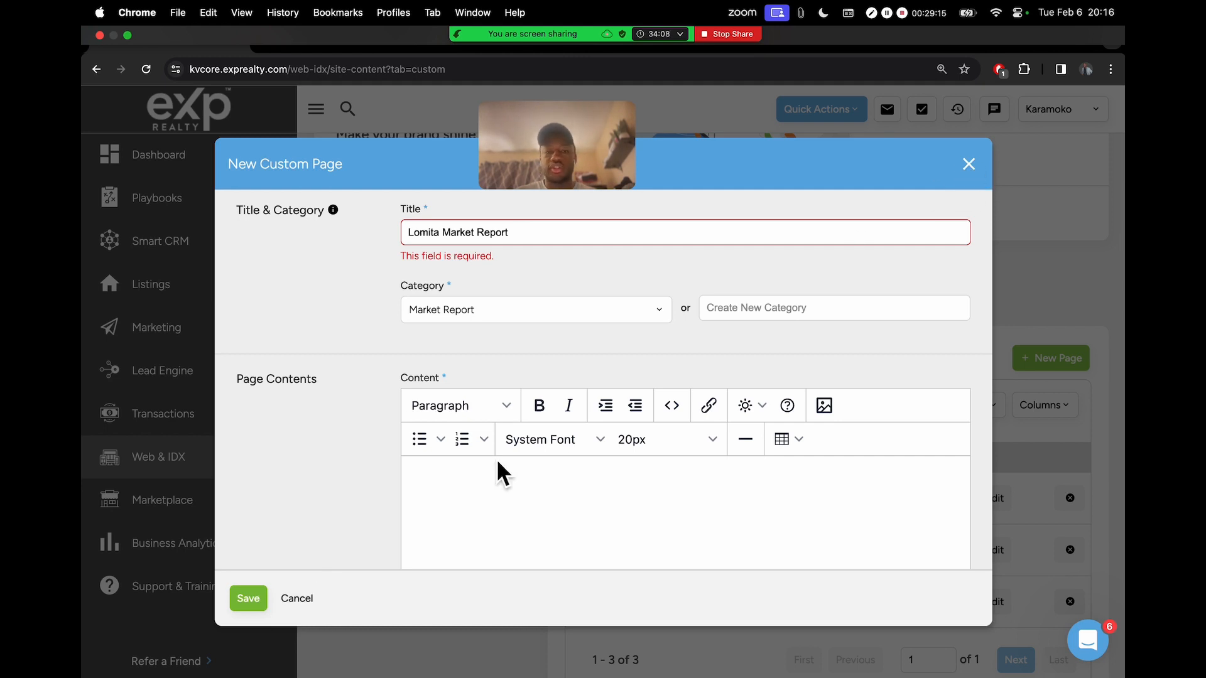
Step: Cancel the new page form, then open and close Zoom's Participants panel
{"action": "left_click", "coordinate": [296, 599]}
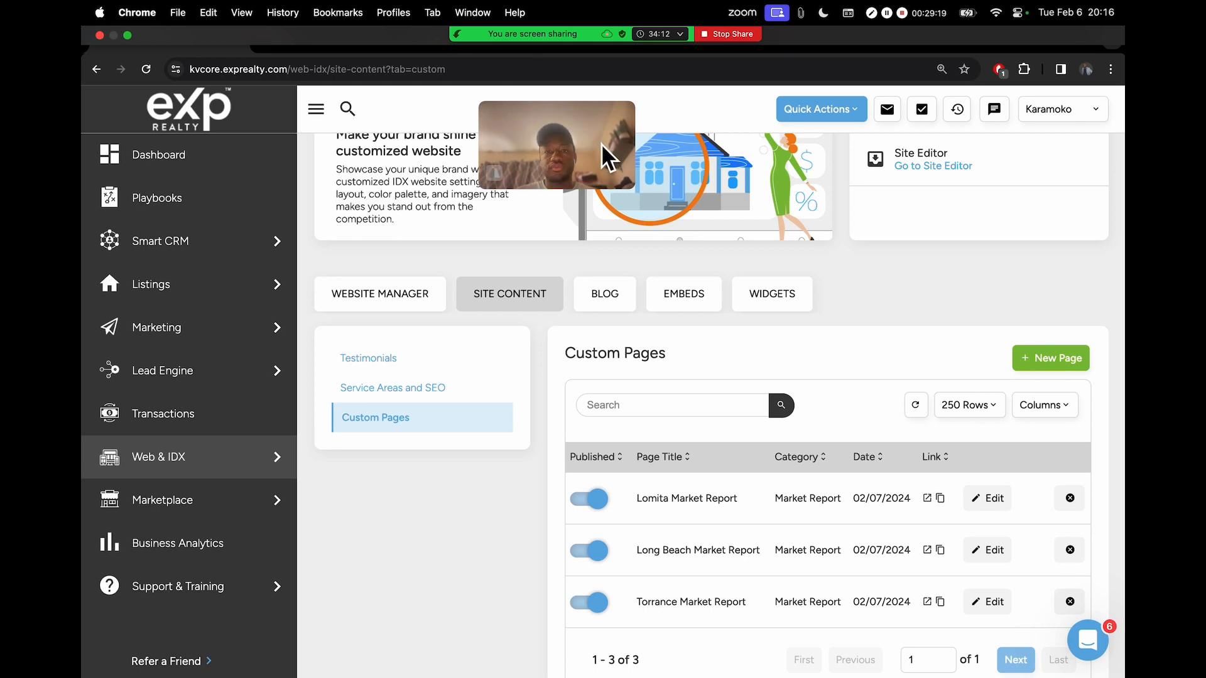
{"action": "mouse_move", "coordinate": [610, 38]}
{"action": "left_click", "coordinate": [422, 45]}
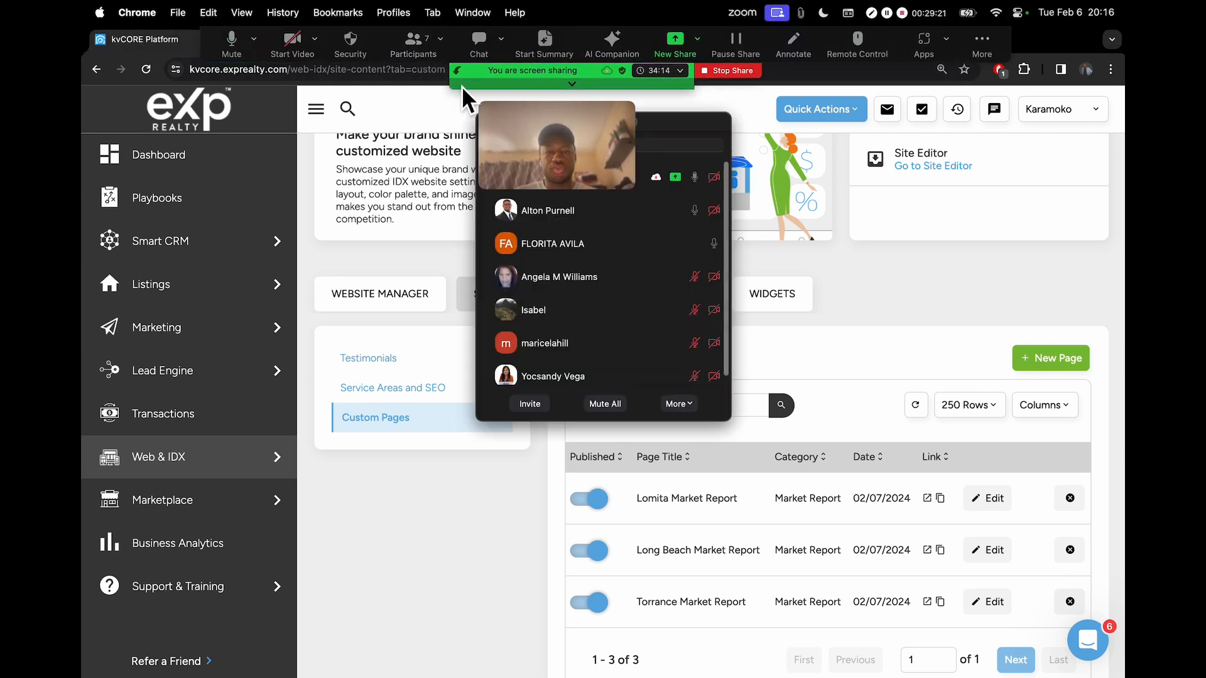
{"action": "left_click", "coordinate": [674, 125]}
{"action": "left_click_drag", "start_coordinate": [673, 124], "coordinate": [827, 132]}
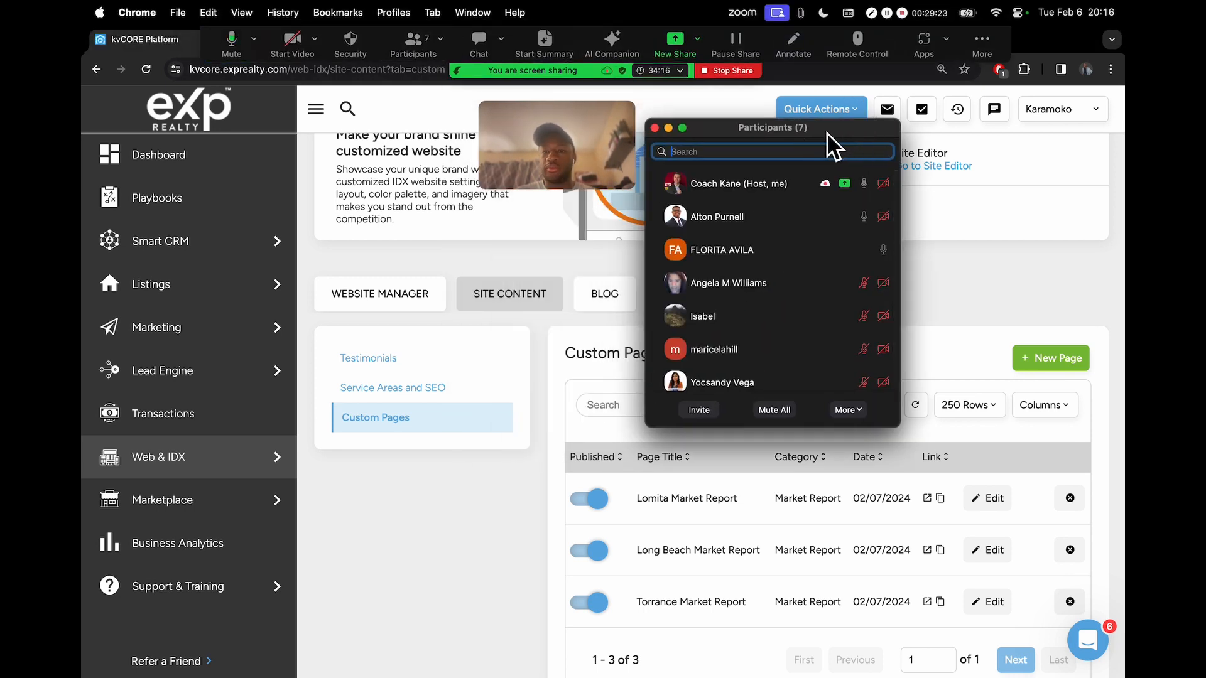
{"action": "left_click", "coordinate": [655, 128]}
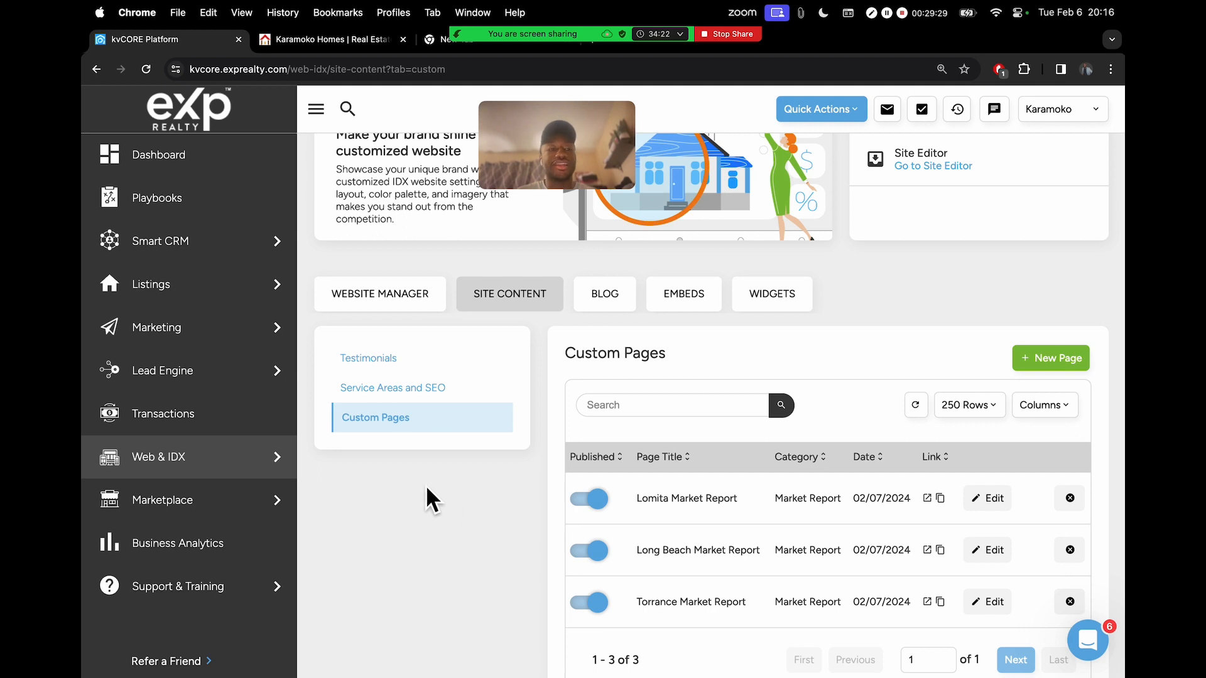
{"action": "mouse_move", "coordinate": [122, 355]}
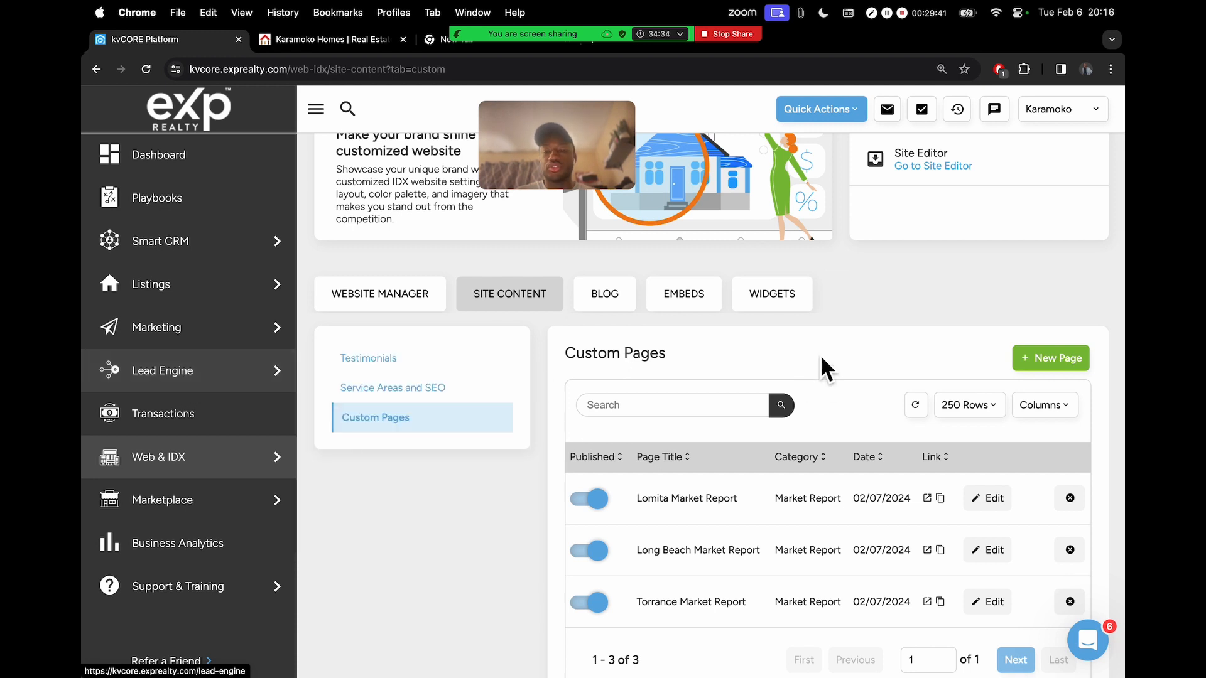
Step: Open Lead Engine's Build Squeeze Page from the sidebar
{"action": "mouse_move", "coordinate": [294, 383]}
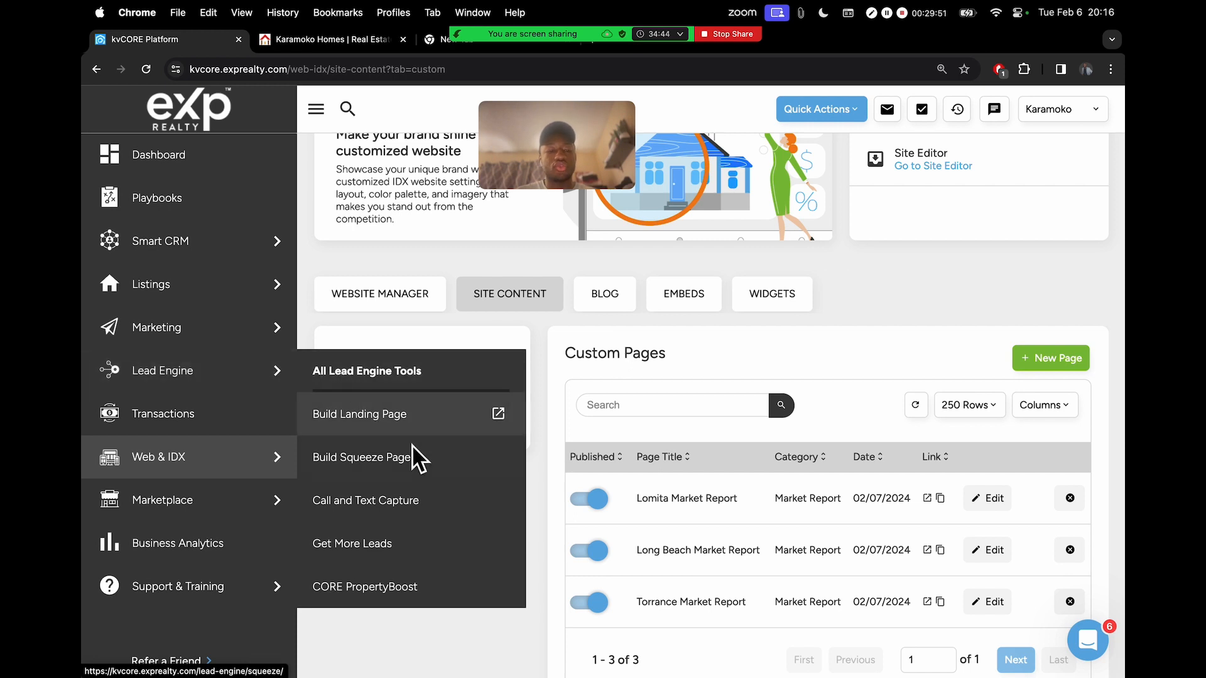
{"action": "scroll", "coordinate": [344, 455], "scroll_direction": "up", "scroll_amount": 5}
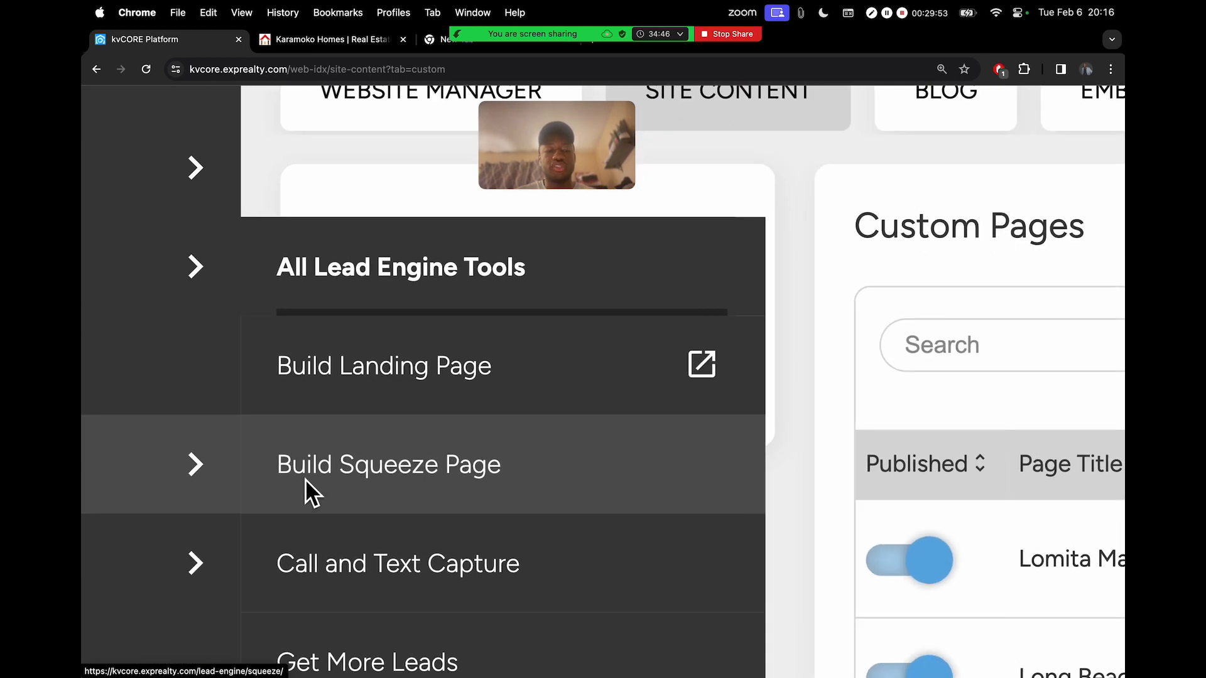
{"action": "scroll", "coordinate": [305, 480], "scroll_direction": "down", "scroll_amount": 3}
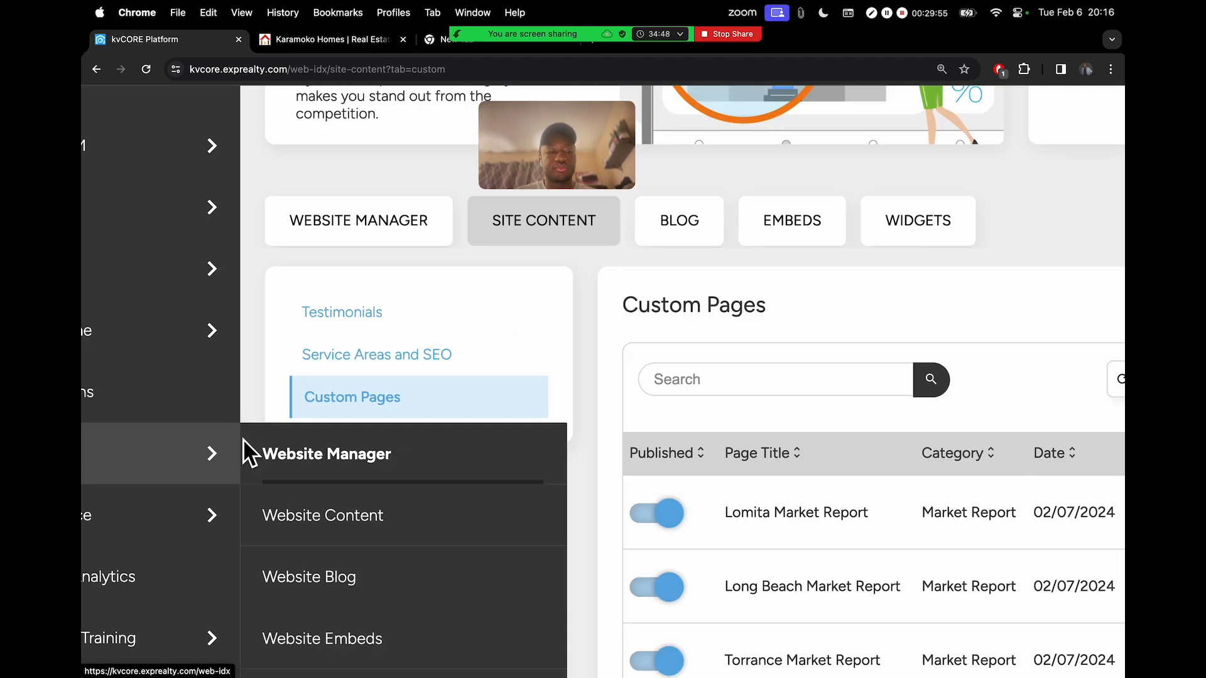
{"action": "scroll", "coordinate": [242, 438], "scroll_direction": "down", "scroll_amount": 3}
{"action": "mouse_move", "coordinate": [216, 377]}
{"action": "left_click", "coordinate": [396, 458]}
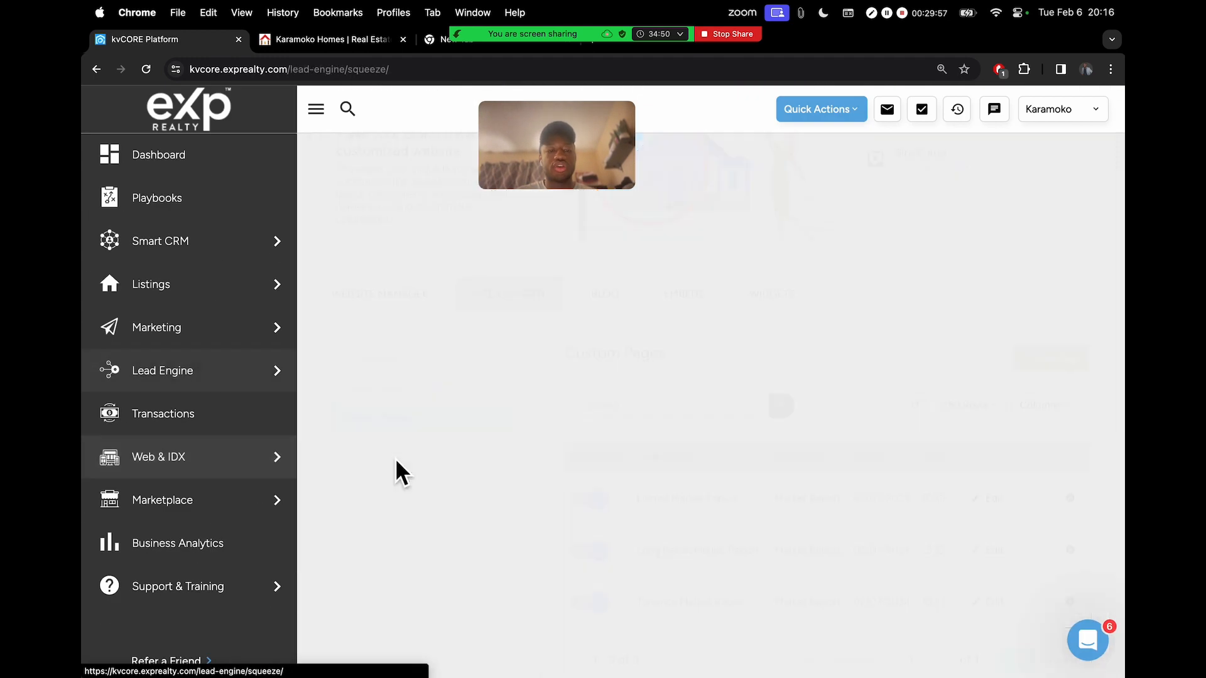
Step: Set up a Market Report squeeze page with area 'city: Norwalk, CA'
{"action": "scroll", "coordinate": [804, 213], "scroll_direction": "up", "scroll_amount": 3}
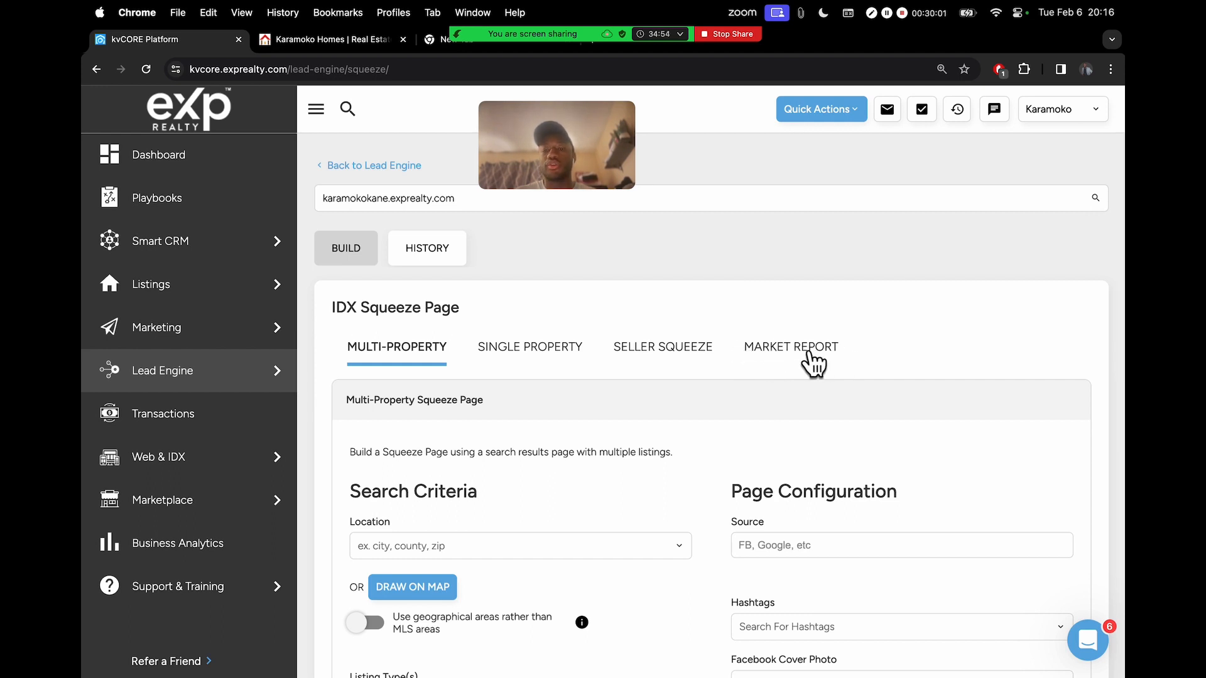
{"action": "scroll", "coordinate": [819, 355], "scroll_direction": "up", "scroll_amount": 5}
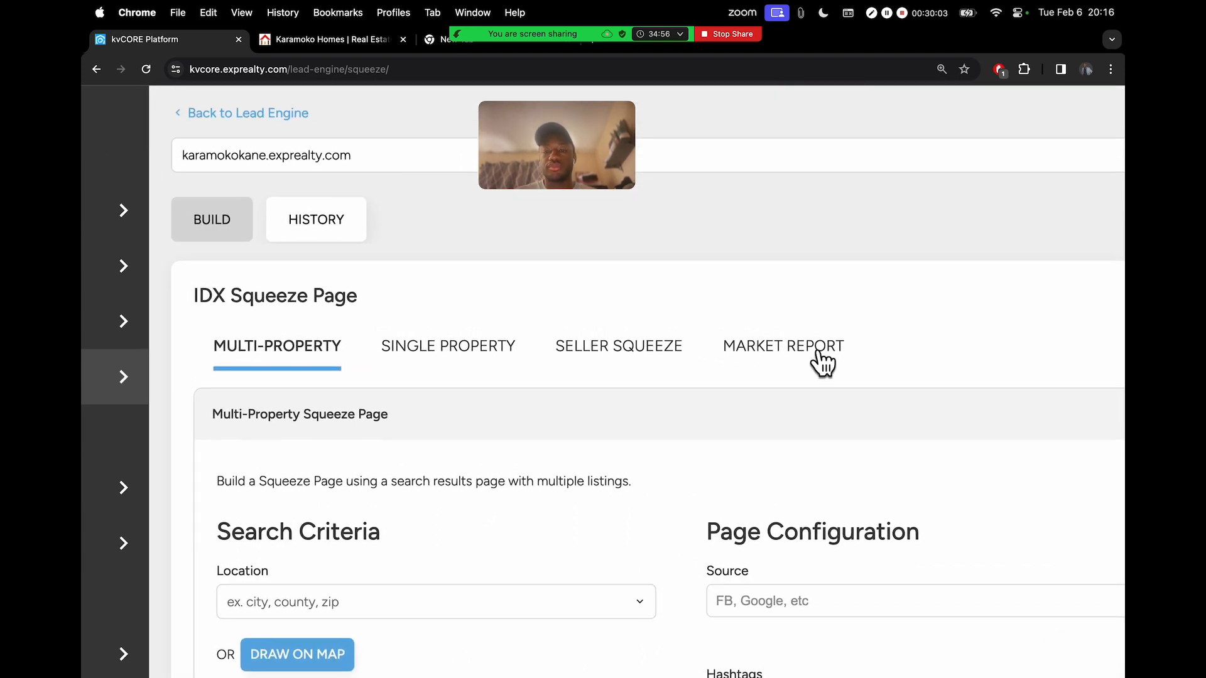
{"action": "left_click", "coordinate": [758, 358]}
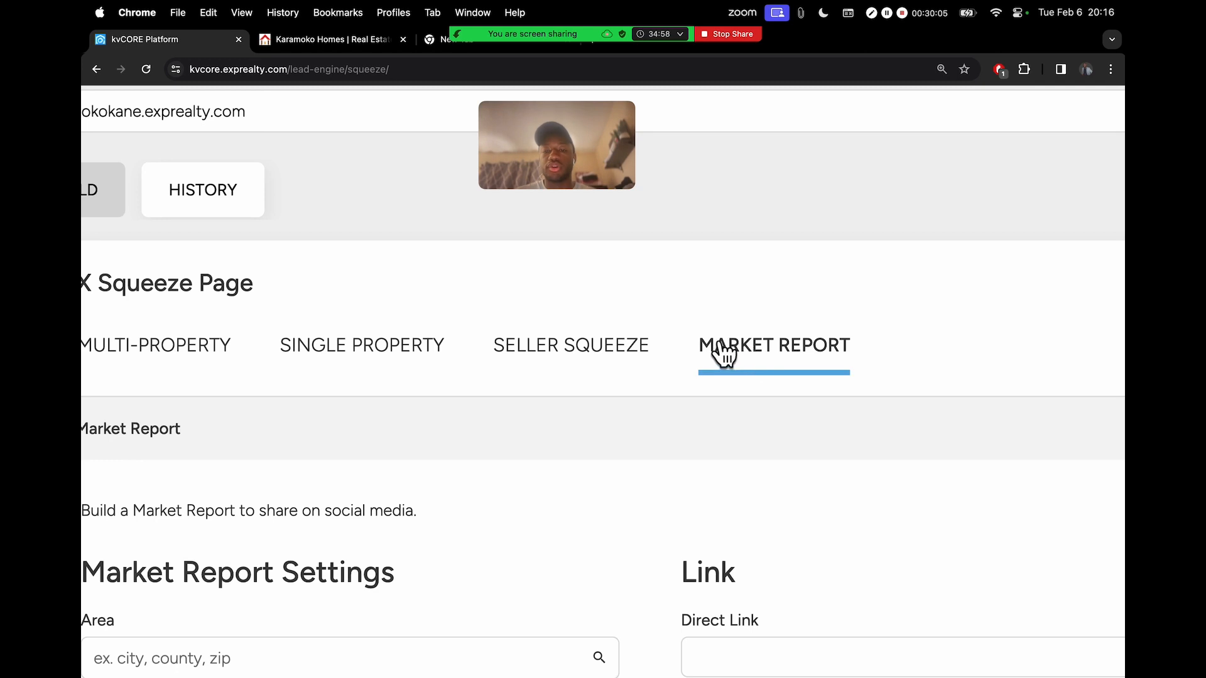
{"action": "scroll", "coordinate": [722, 354], "scroll_direction": "down", "scroll_amount": 5}
{"action": "scroll", "coordinate": [723, 355], "scroll_direction": "down", "scroll_amount": 3}
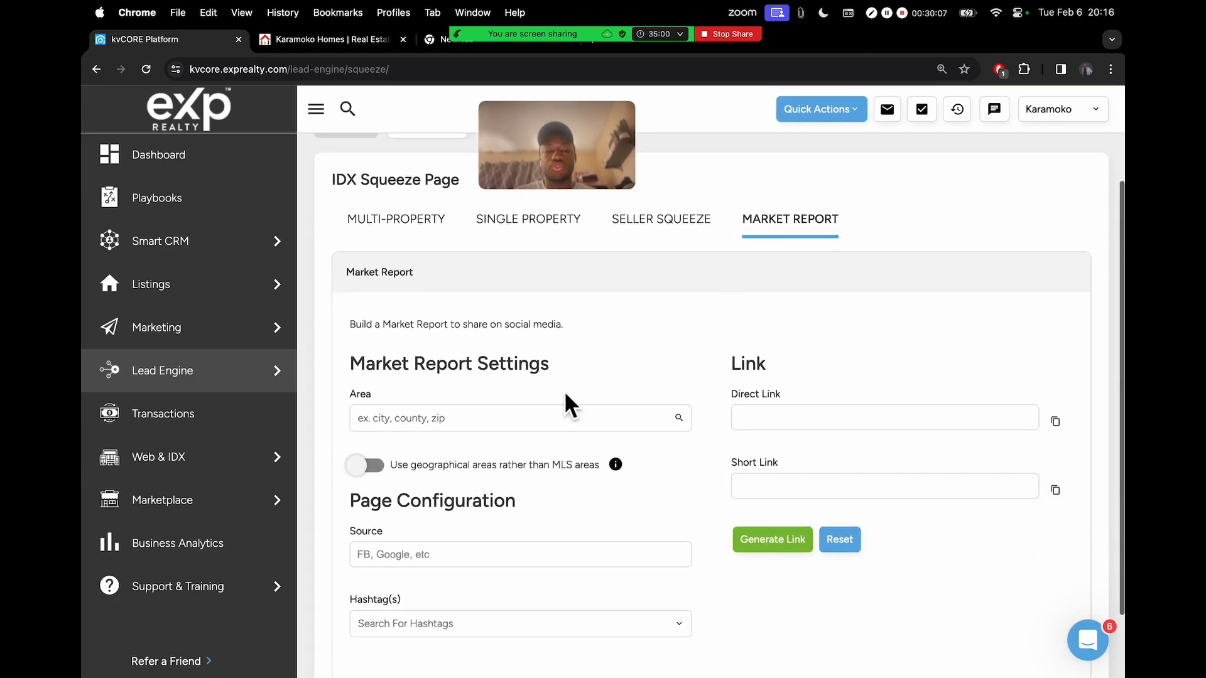
{"action": "scroll", "coordinate": [378, 446], "scroll_direction": "up", "scroll_amount": 5}
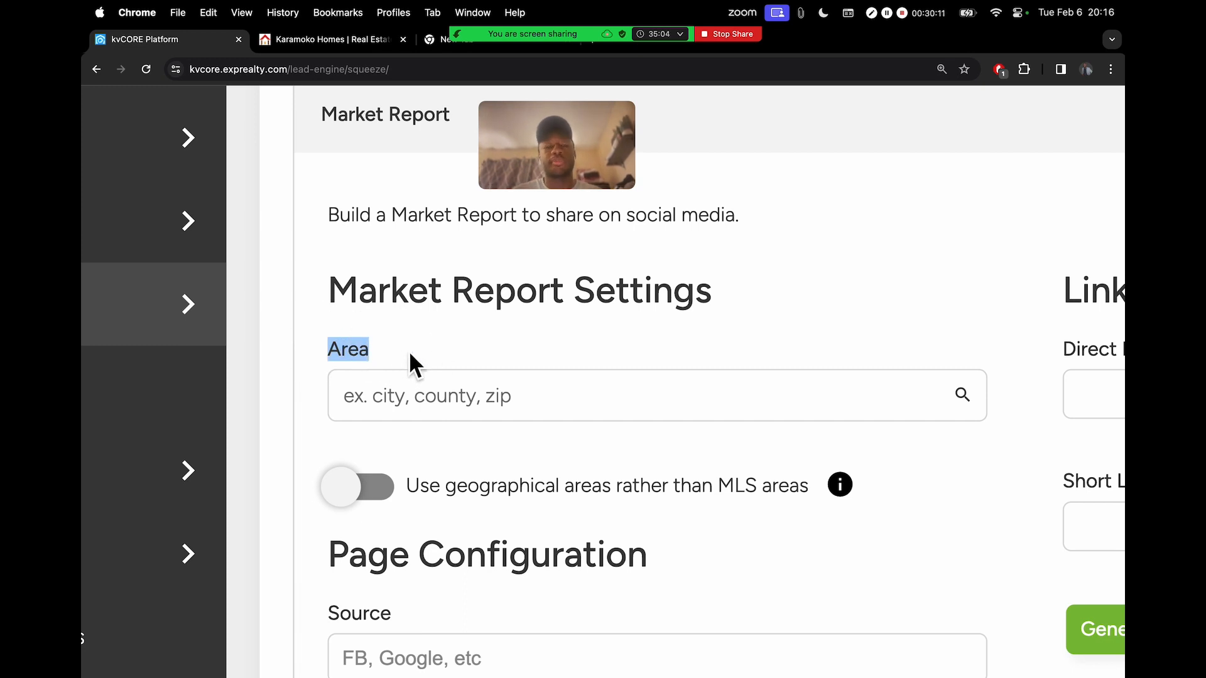
{"action": "left_click", "coordinate": [408, 407]}
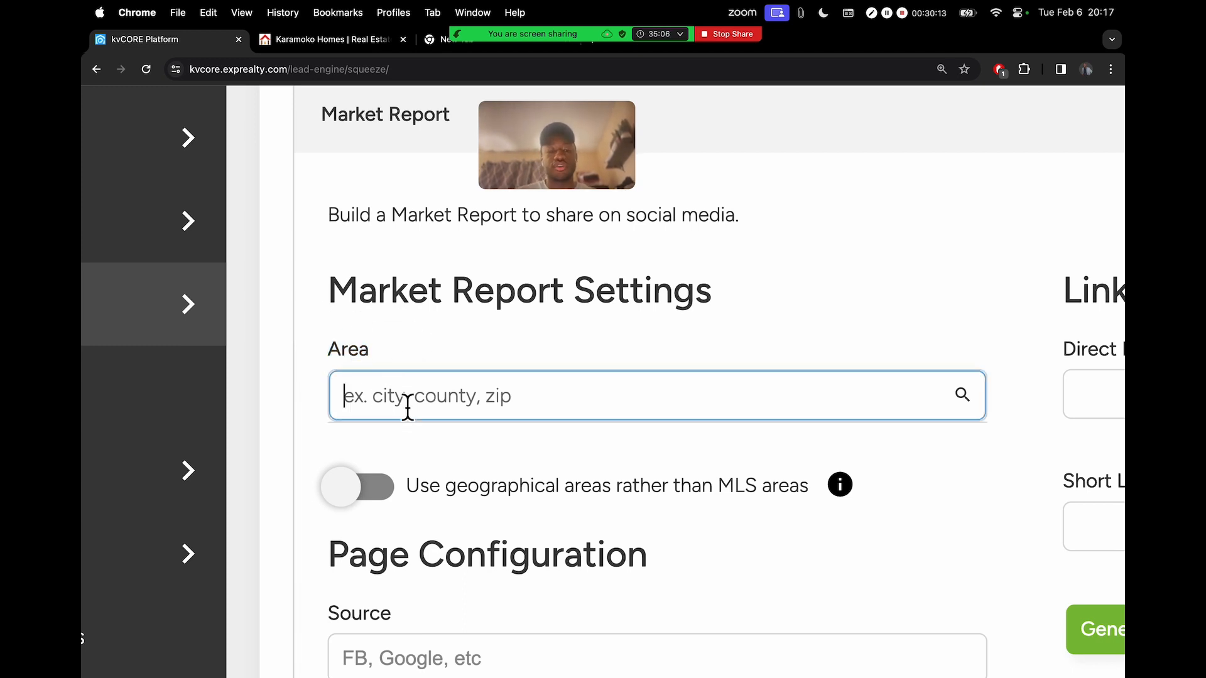
{"action": "type", "text": "No"}
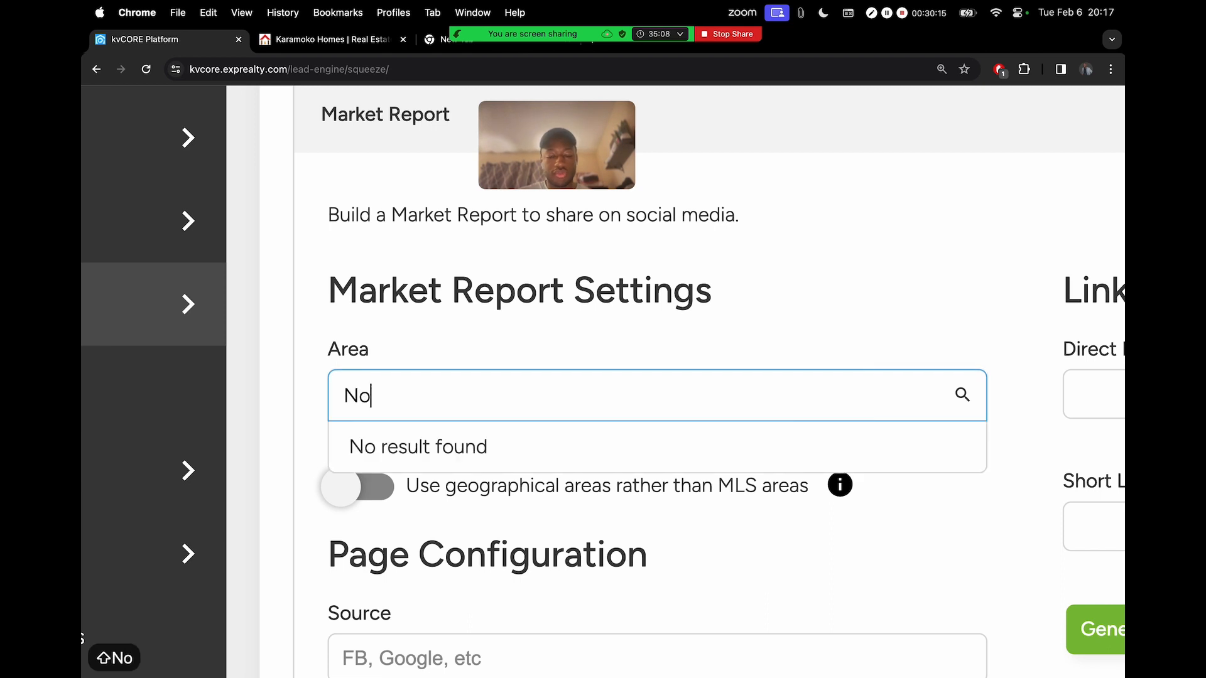
{"action": "type", "text": "rwalk"}
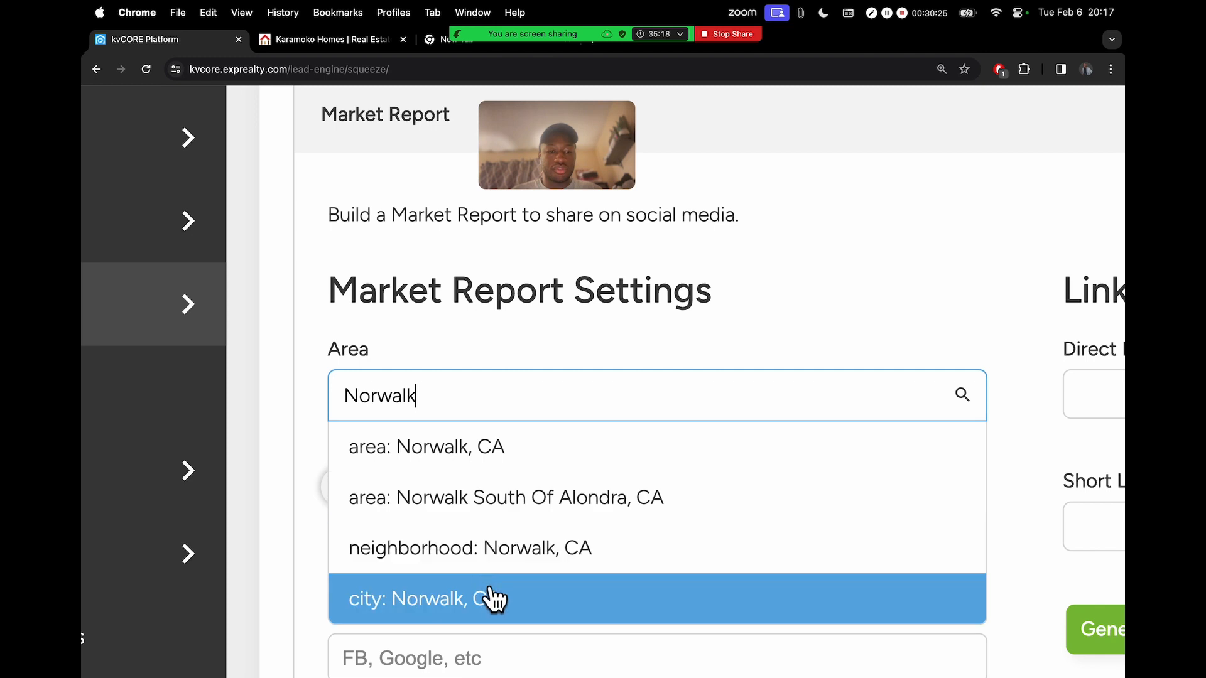
{"action": "left_click", "coordinate": [440, 607]}
{"action": "key", "text": "super+minus"}
{"action": "key", "text": "super+minus"}
{"action": "key", "text": "super+minus"}
{"action": "key", "text": "super+minus"}
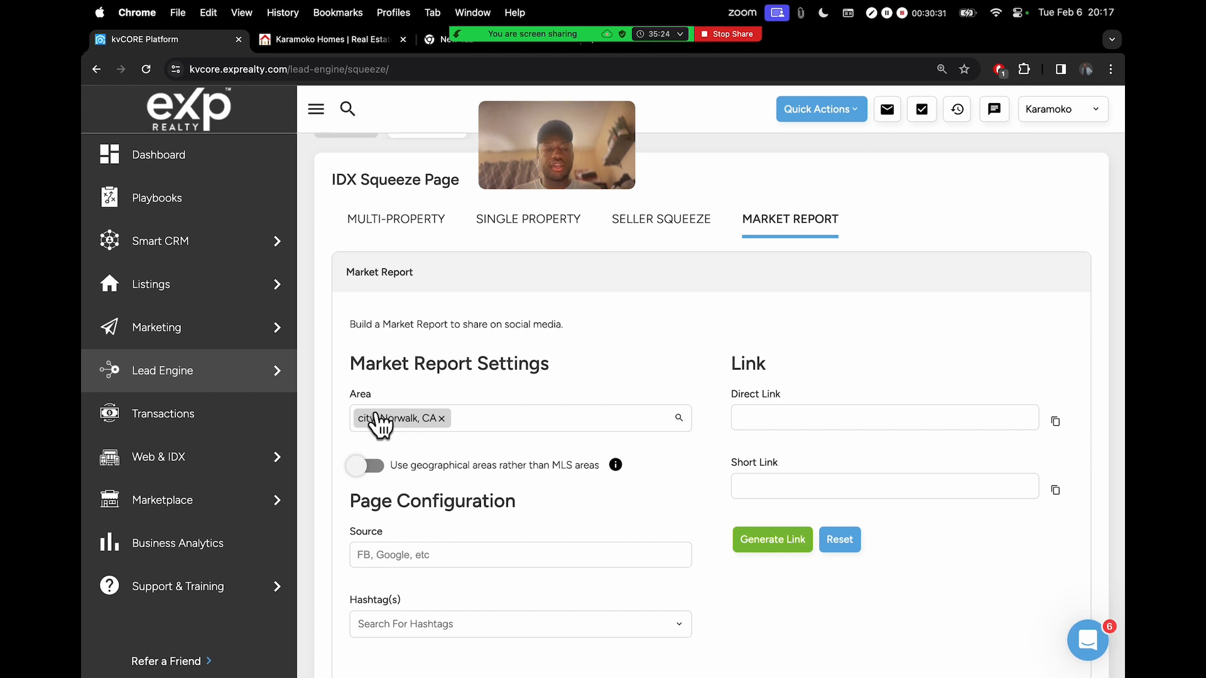
Step: Generate the Norwalk report links and copy the direct link
{"action": "left_click", "coordinate": [765, 540]}
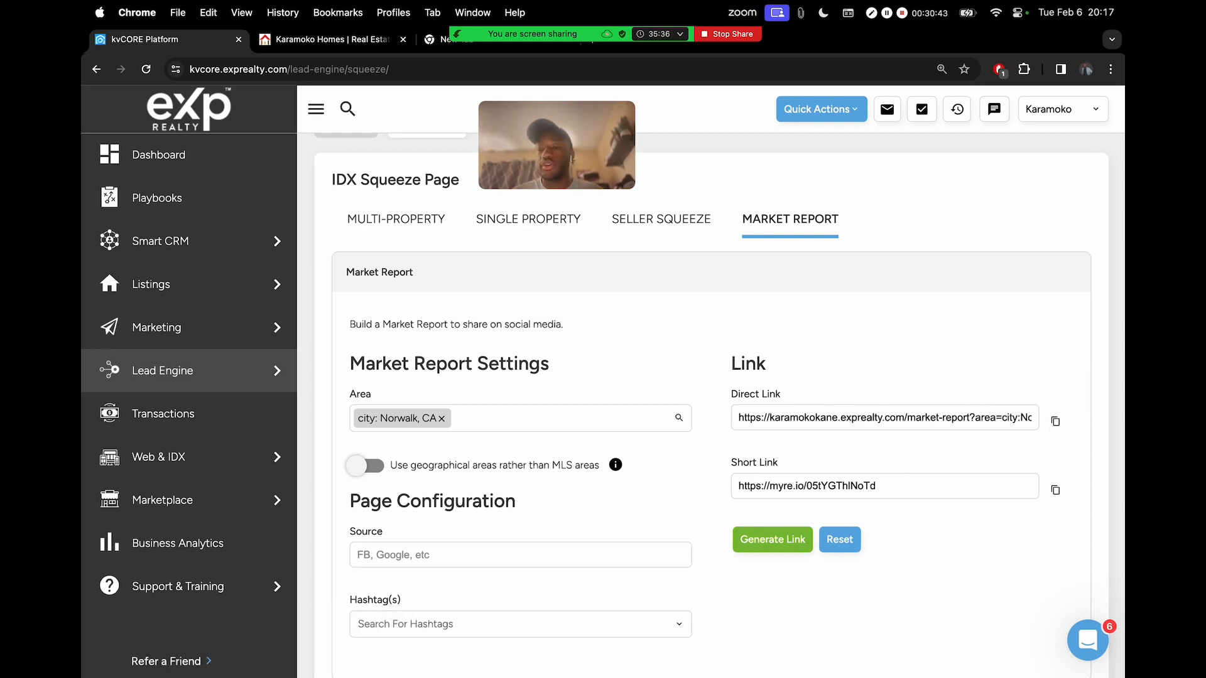
{"action": "left_click", "coordinate": [1056, 422]}
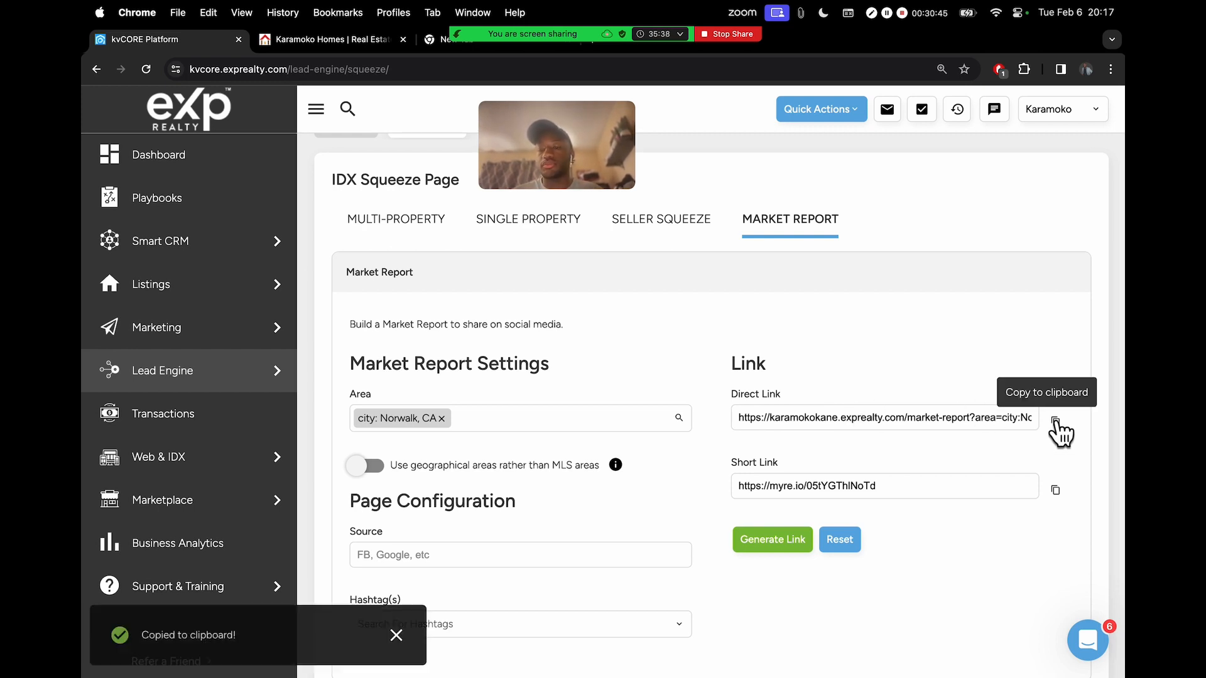
{"action": "left_click", "coordinate": [1057, 422]}
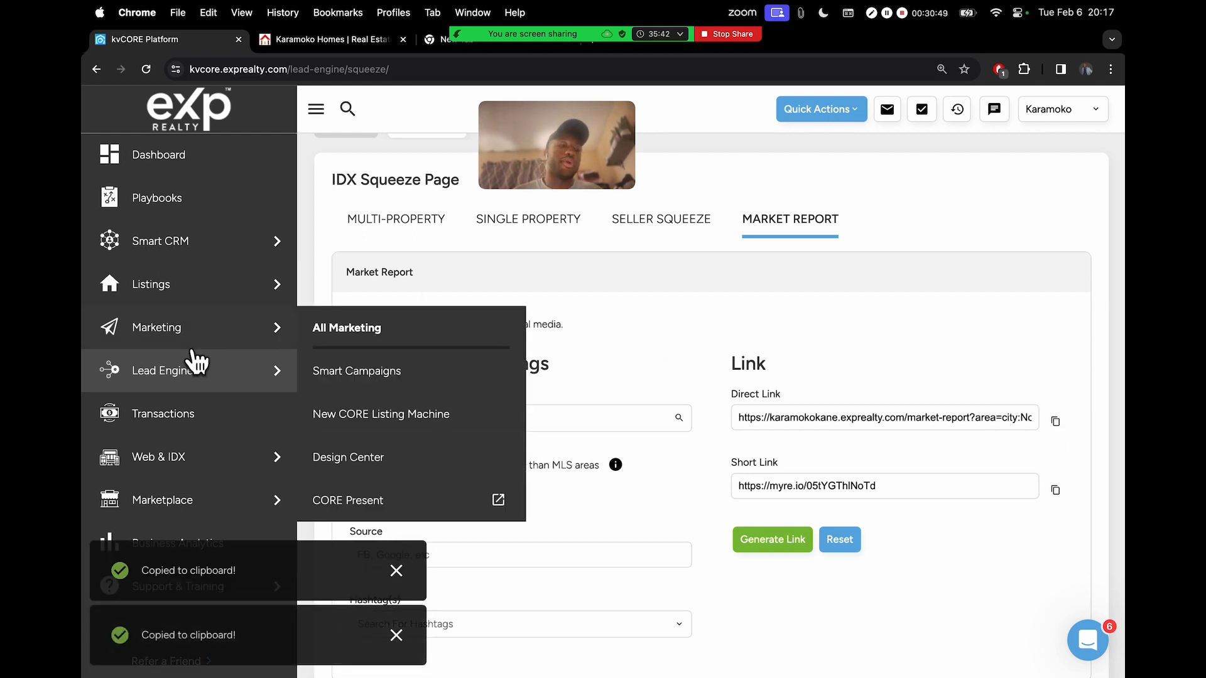
{"action": "mouse_move", "coordinate": [277, 458]}
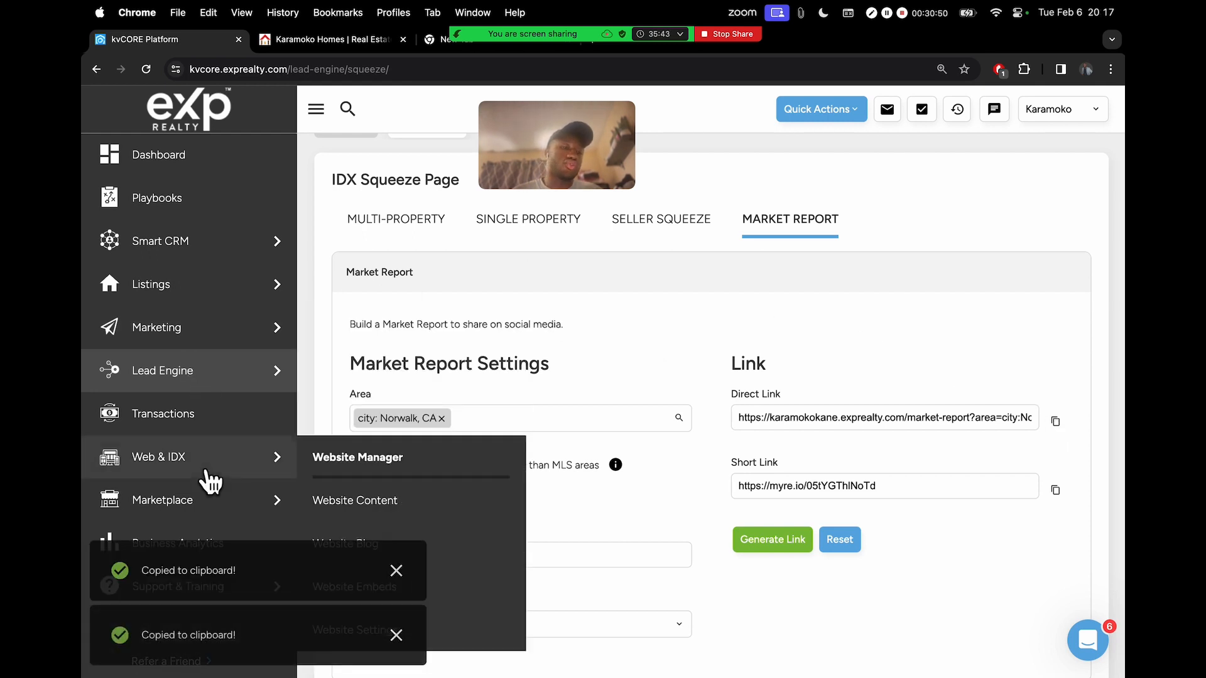
Step: Open the Web & IDX management area
{"action": "left_click", "coordinate": [178, 461]}
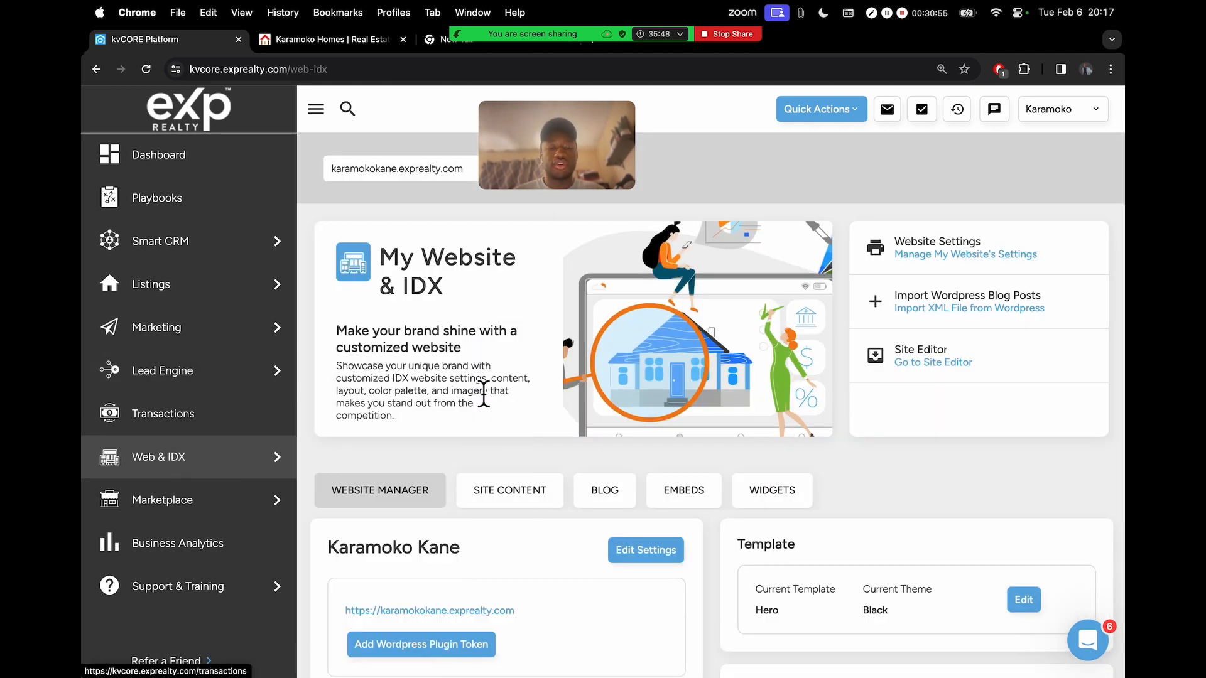
{"action": "scroll", "coordinate": [703, 386], "scroll_direction": "down", "scroll_amount": 5}
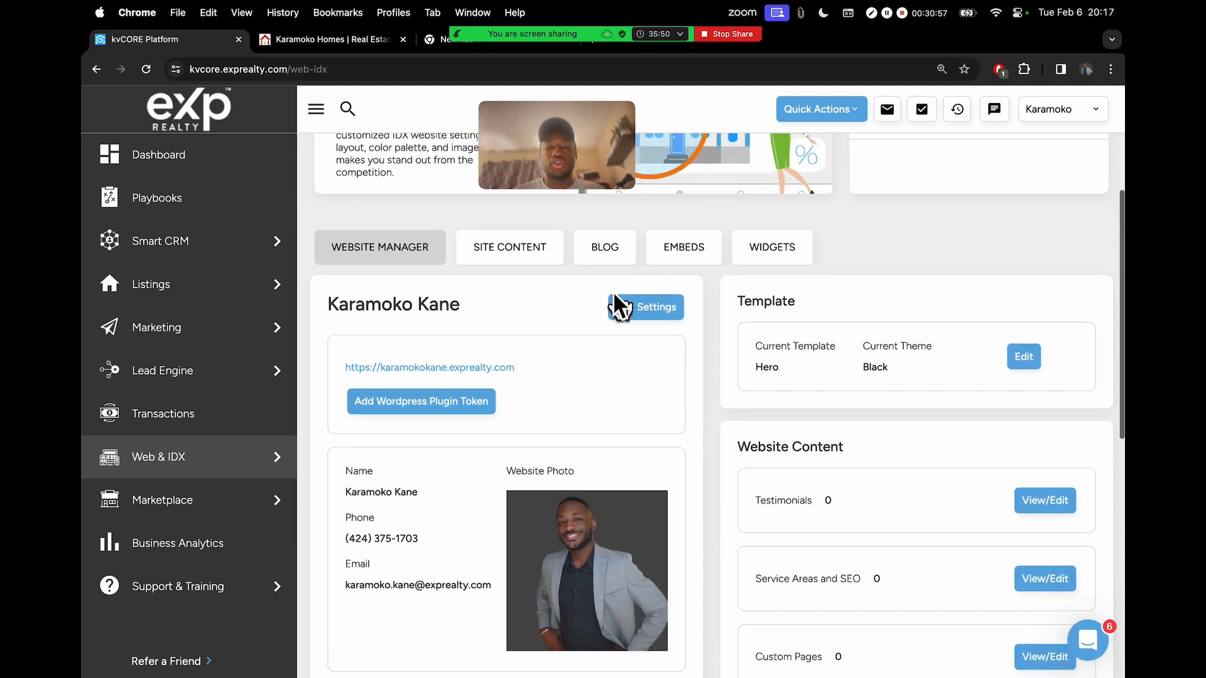
{"action": "scroll", "coordinate": [1010, 555], "scroll_direction": "down", "scroll_amount": 2}
{"action": "scroll", "coordinate": [1010, 555], "scroll_direction": "down", "scroll_amount": 1}
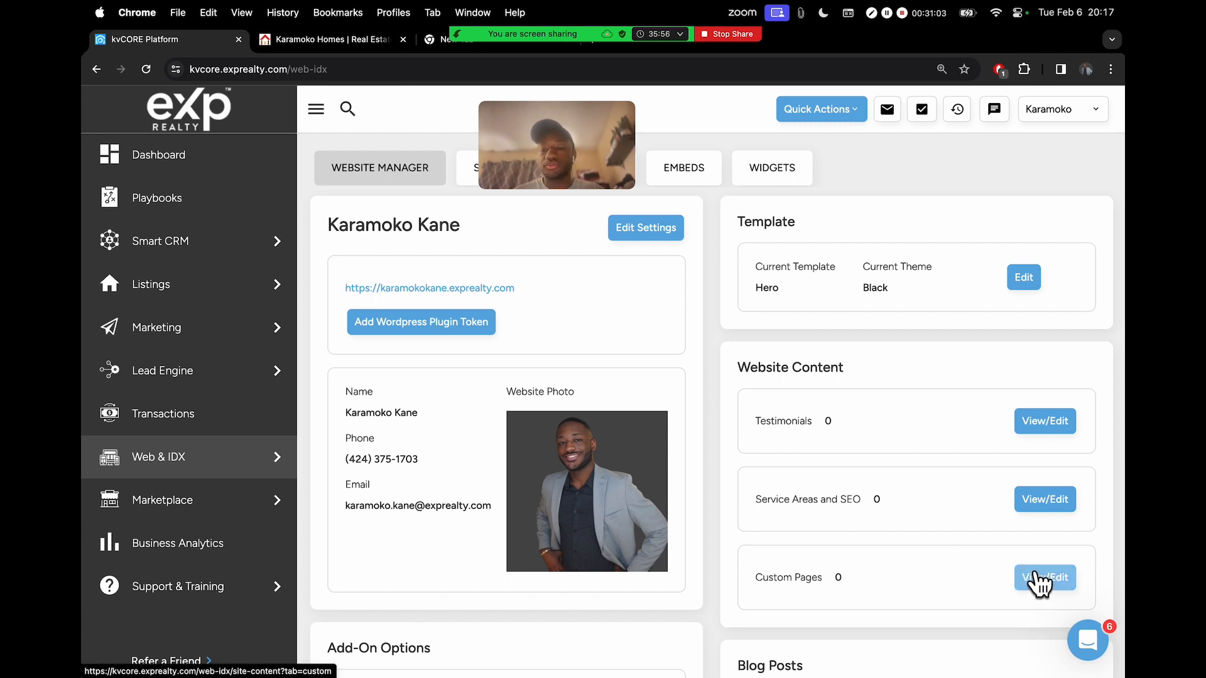
{"action": "scroll", "coordinate": [1012, 574], "scroll_direction": "up", "scroll_amount": 2}
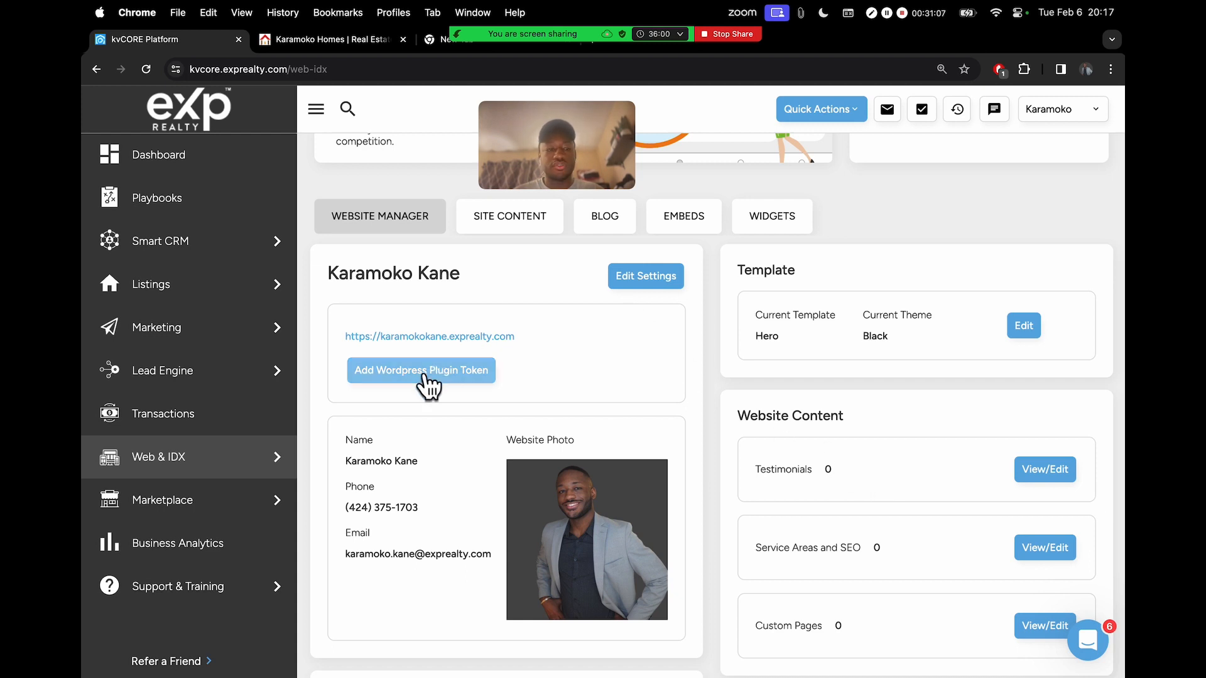
{"action": "mouse_move", "coordinate": [192, 464]}
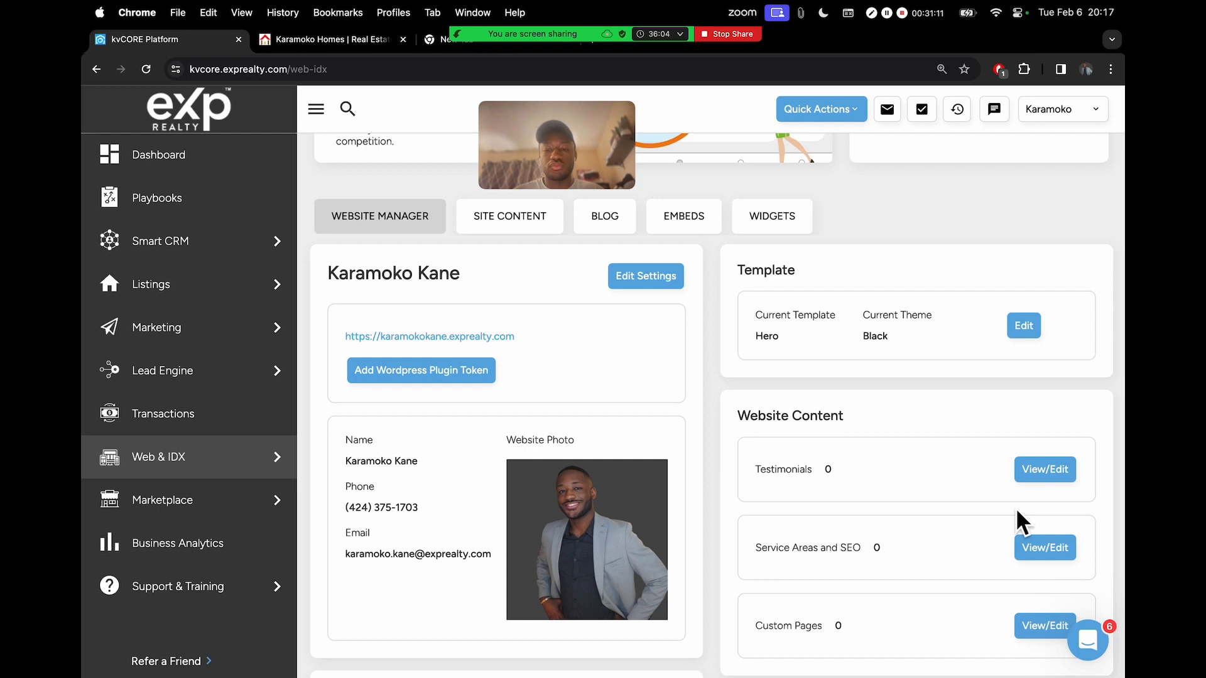
{"action": "mouse_move", "coordinate": [280, 463]}
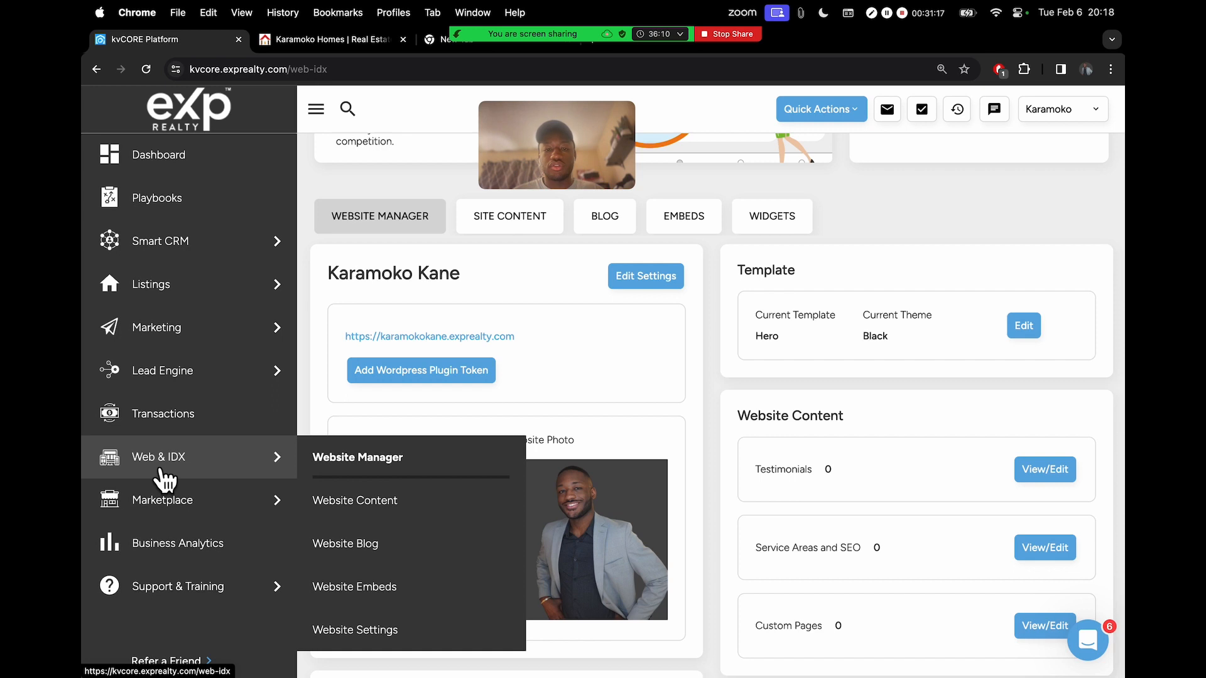
Step: Show the Site Content Custom Pages list with the Lomita, Long Beach and Torrance pages
{"action": "left_click", "coordinate": [501, 221]}
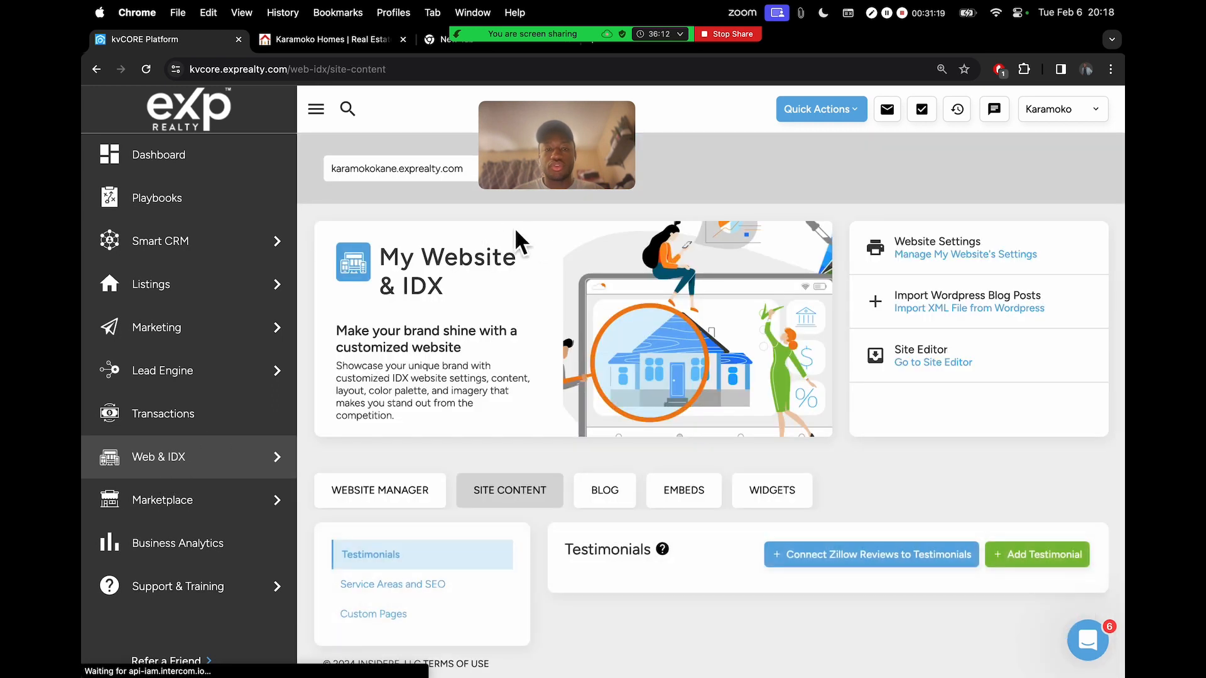
{"action": "scroll", "coordinate": [550, 363], "scroll_direction": "down", "scroll_amount": 1}
{"action": "scroll", "coordinate": [450, 514], "scroll_direction": "down", "scroll_amount": 3}
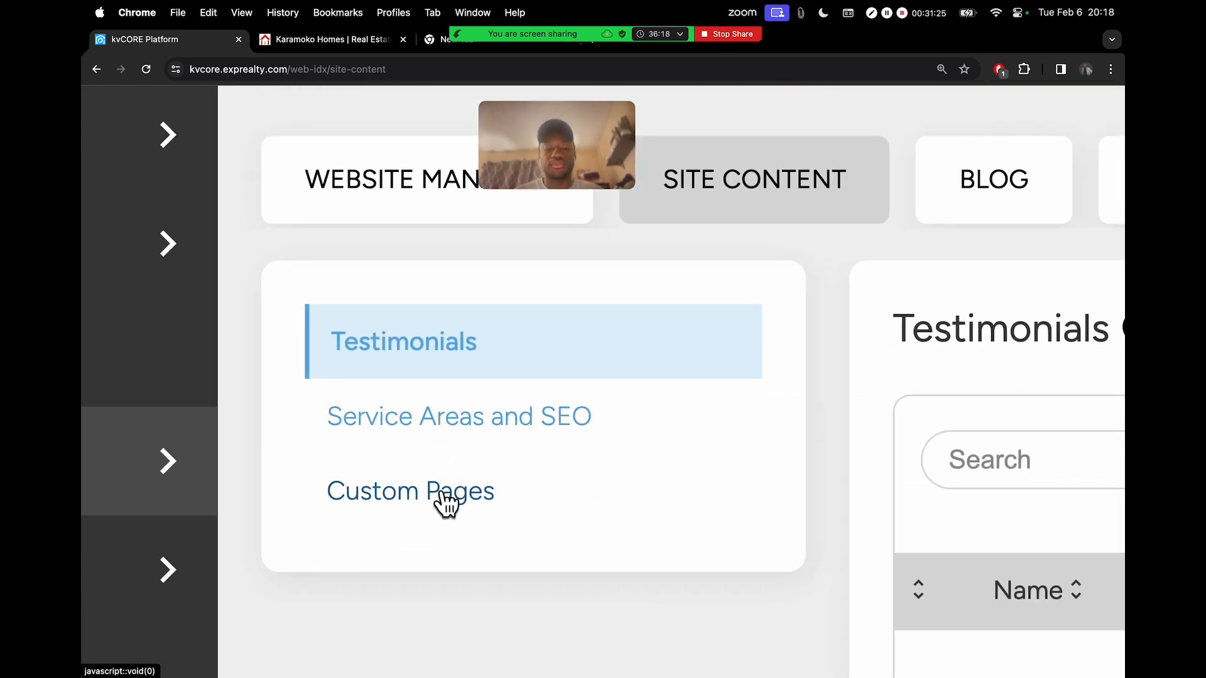
{"action": "left_click", "coordinate": [370, 496]}
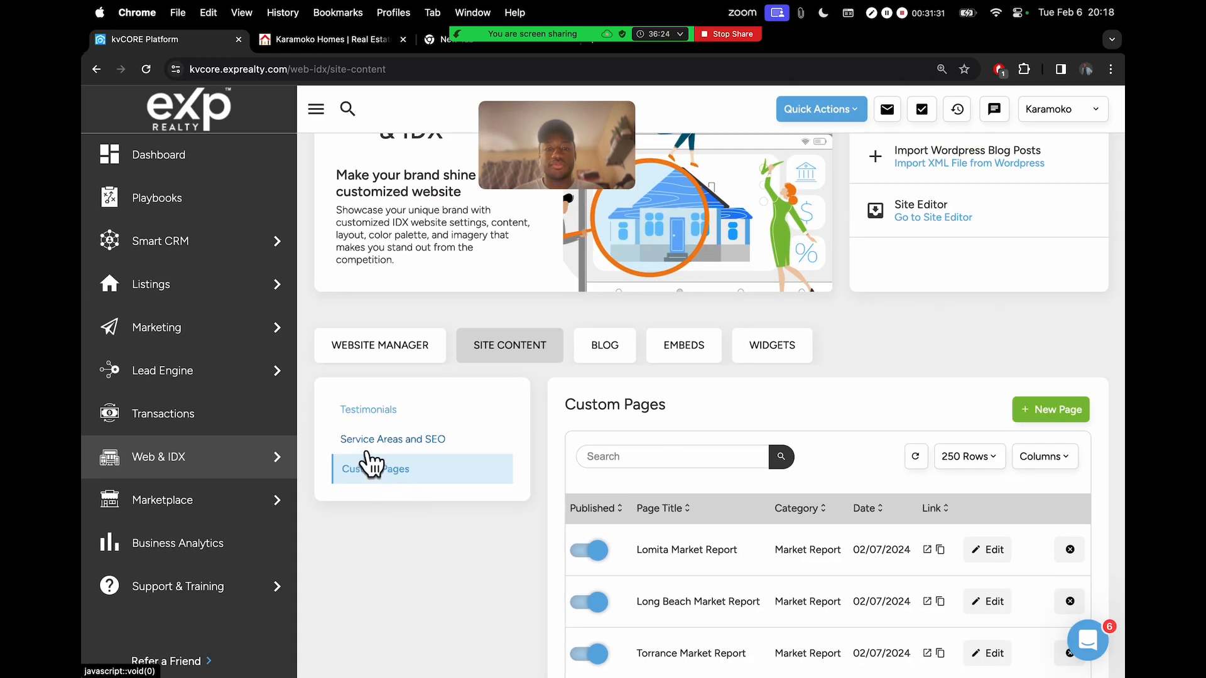
{"action": "scroll", "coordinate": [473, 329], "scroll_direction": "up", "scroll_amount": 5}
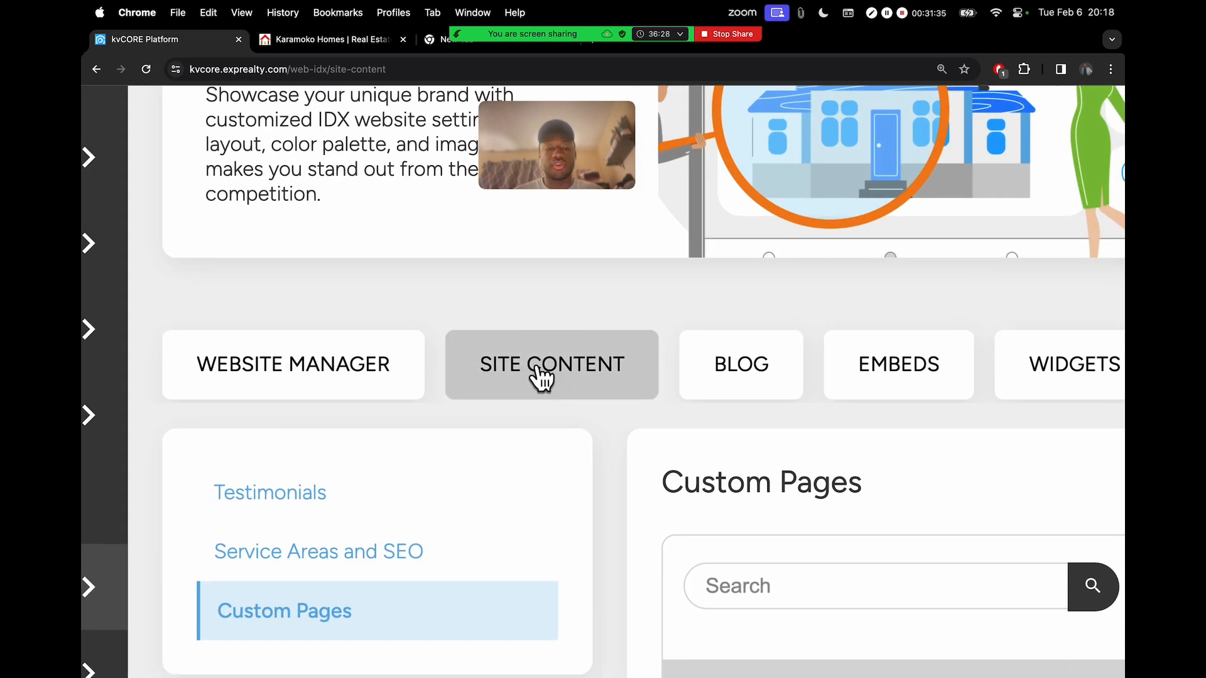
{"action": "scroll", "coordinate": [421, 423], "scroll_direction": "down", "scroll_amount": 3}
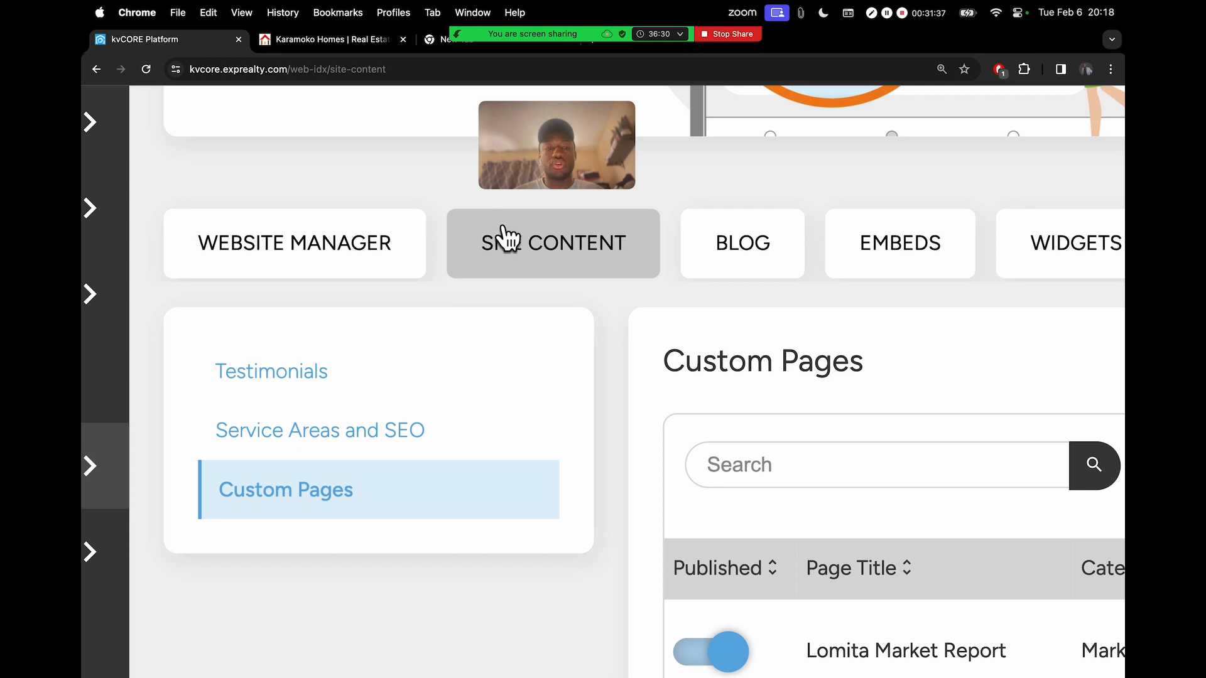
{"action": "scroll", "coordinate": [448, 286], "scroll_direction": "down", "scroll_amount": 5}
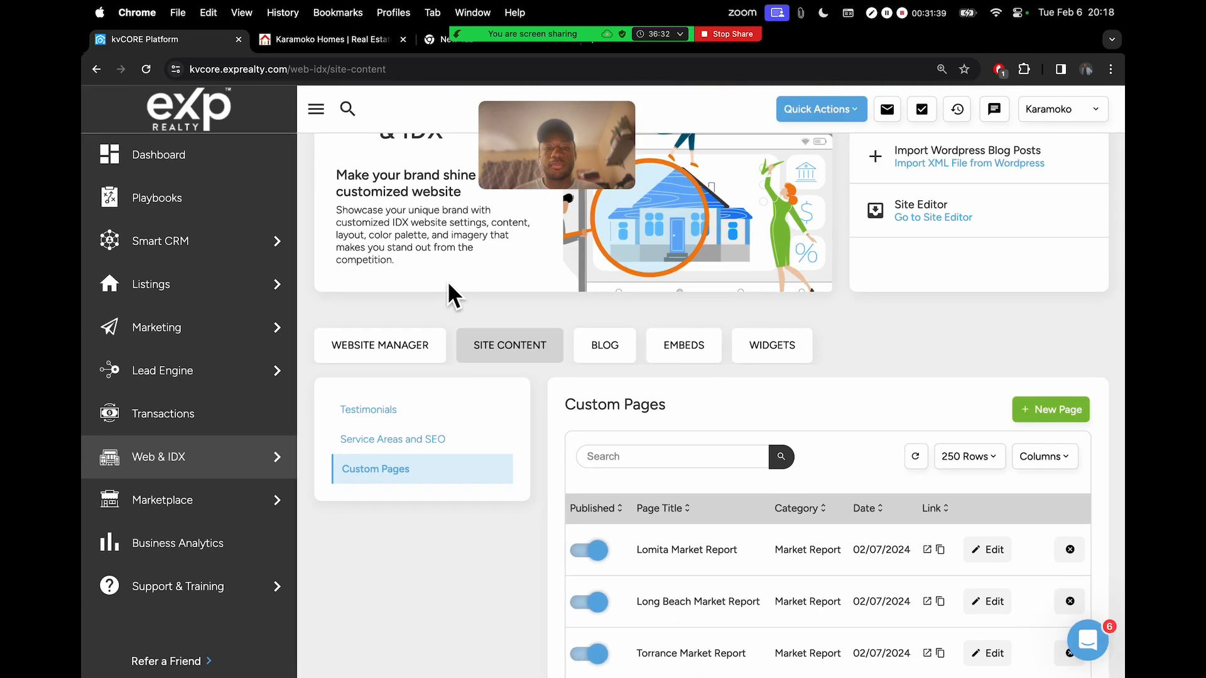
{"action": "mouse_move", "coordinate": [627, 36]}
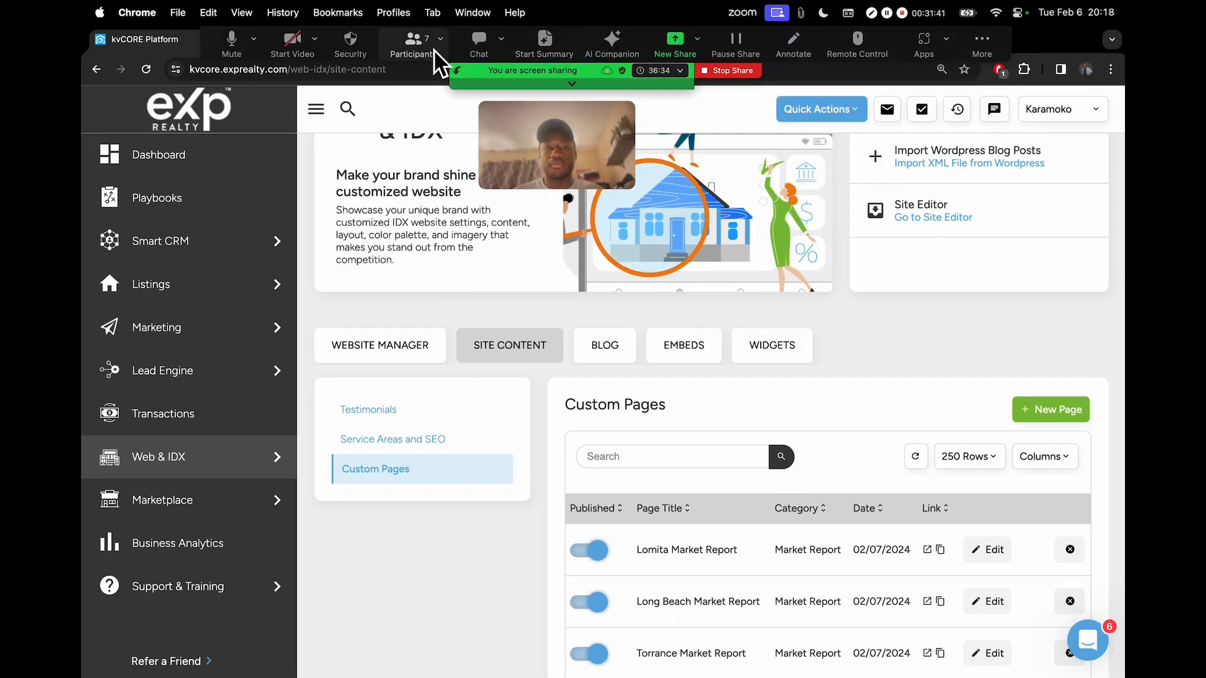
{"action": "left_click", "coordinate": [416, 50]}
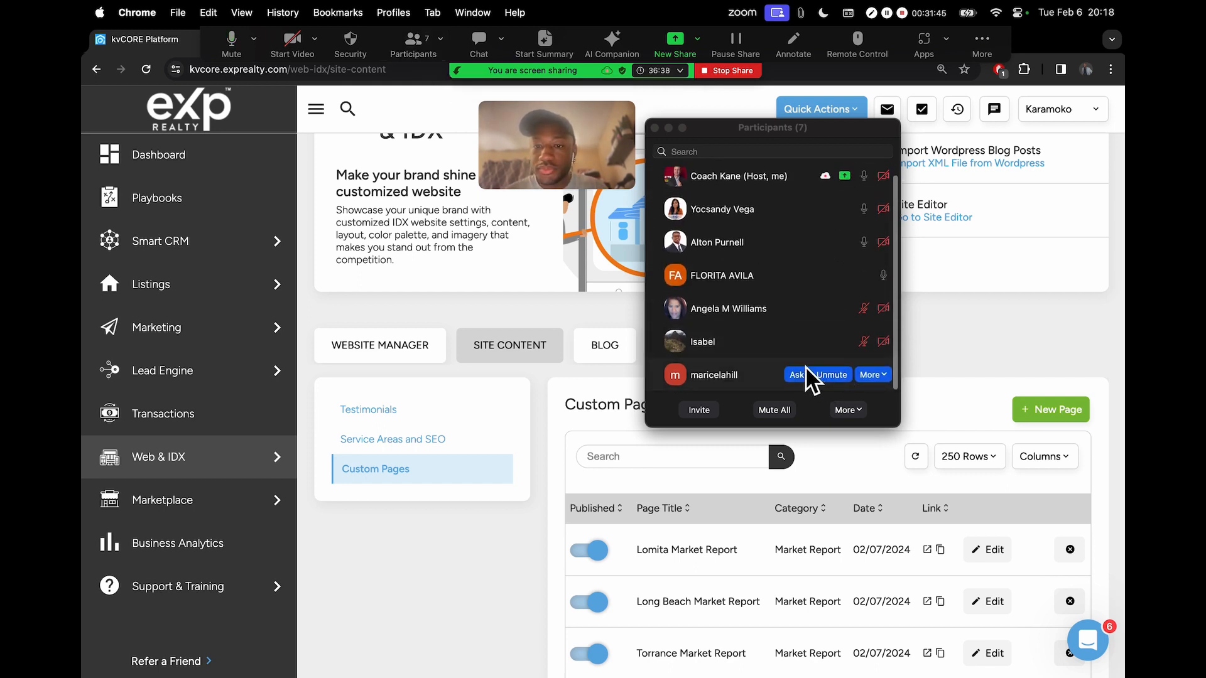
{"action": "left_click", "coordinate": [706, 131]}
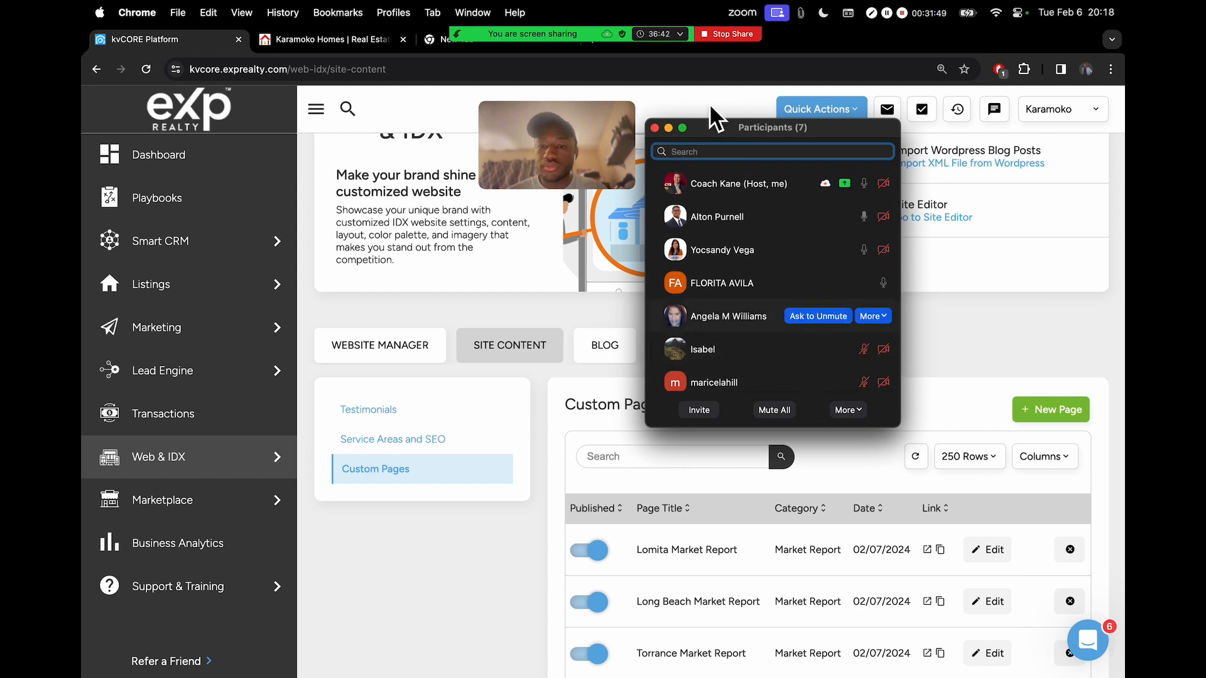
{"action": "left_click", "coordinate": [671, 128]}
{"action": "mouse_move", "coordinate": [536, 27]}
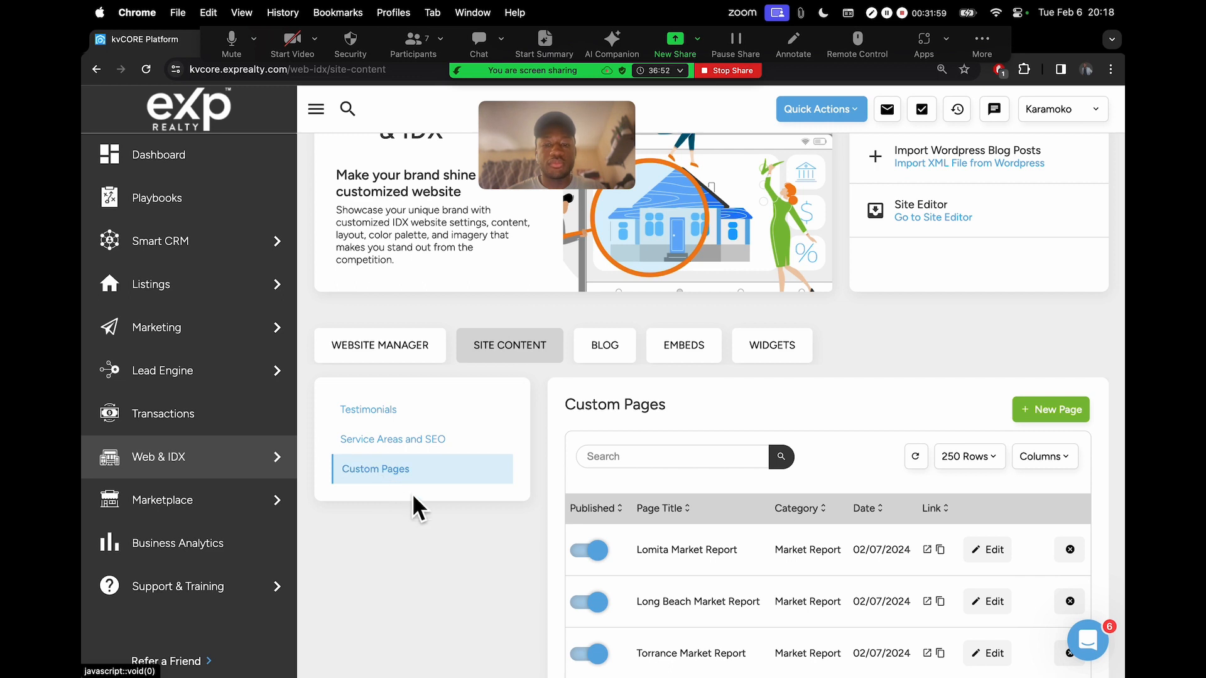
{"action": "scroll", "coordinate": [439, 458], "scroll_direction": "down", "scroll_amount": 3}
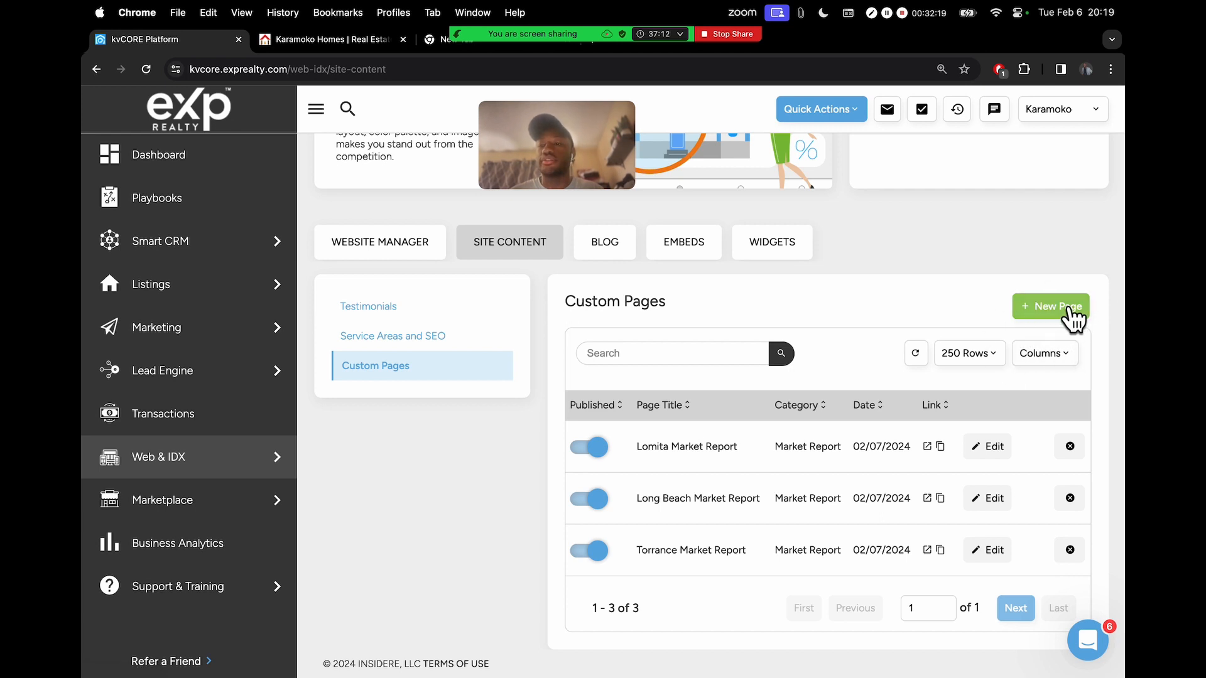
{"action": "scroll", "coordinate": [1069, 306], "scroll_direction": "up", "scroll_amount": 5}
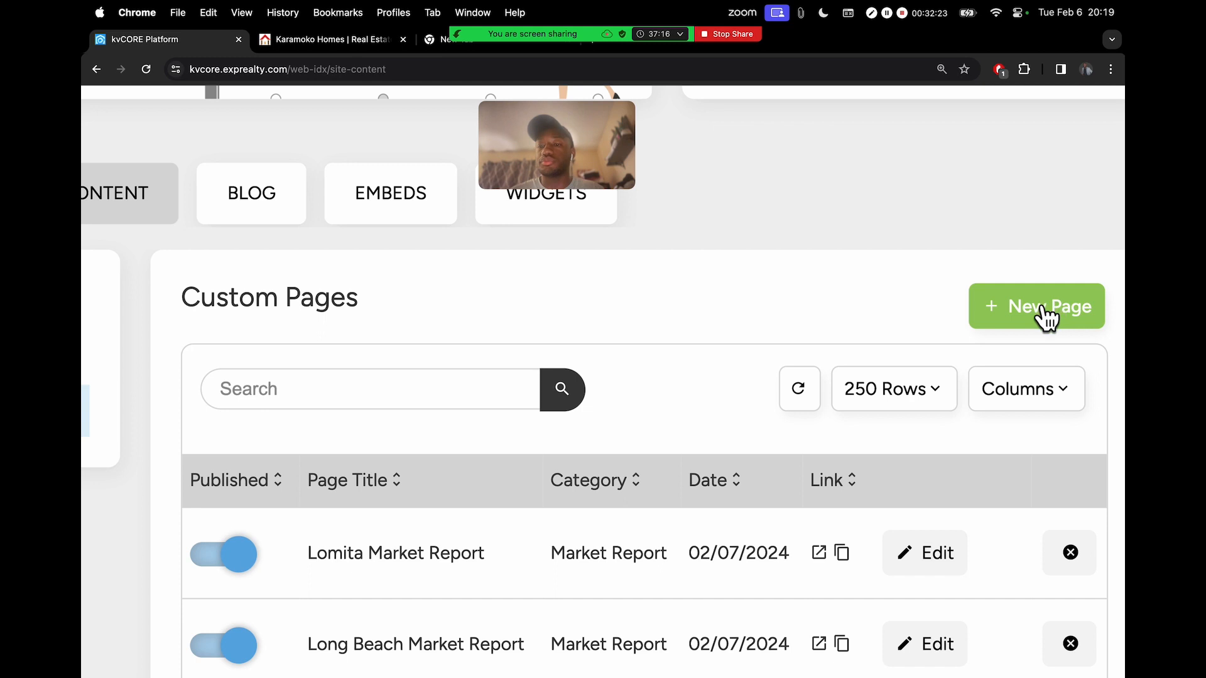
{"action": "scroll", "coordinate": [1047, 320], "scroll_direction": "down", "scroll_amount": 5}
Step: Start a new custom page titled 'Norwalk Market Report', category still unselected
{"action": "left_click", "coordinate": [1044, 309]}
{"action": "scroll", "coordinate": [858, 260], "scroll_direction": "down", "scroll_amount": 5}
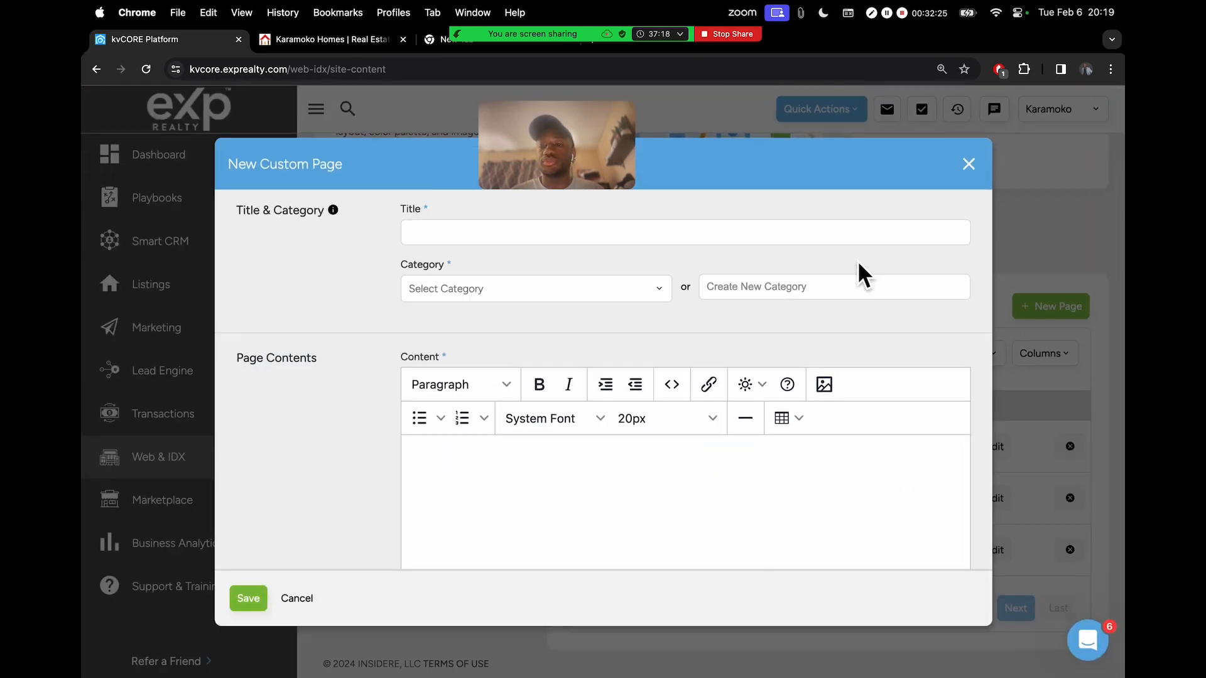
{"action": "left_click_drag", "start_coordinate": [548, 164], "coordinate": [240, 171]}
{"action": "left_click", "coordinate": [420, 239]}
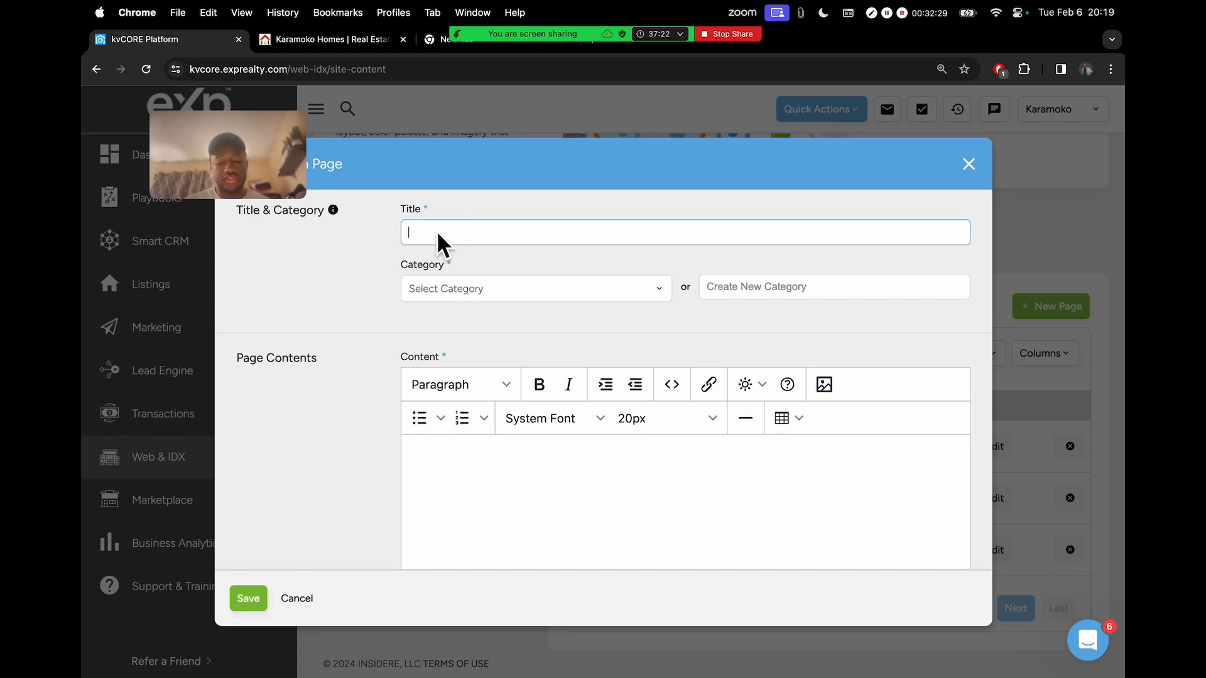
{"action": "type", "text": "Norwalk "}
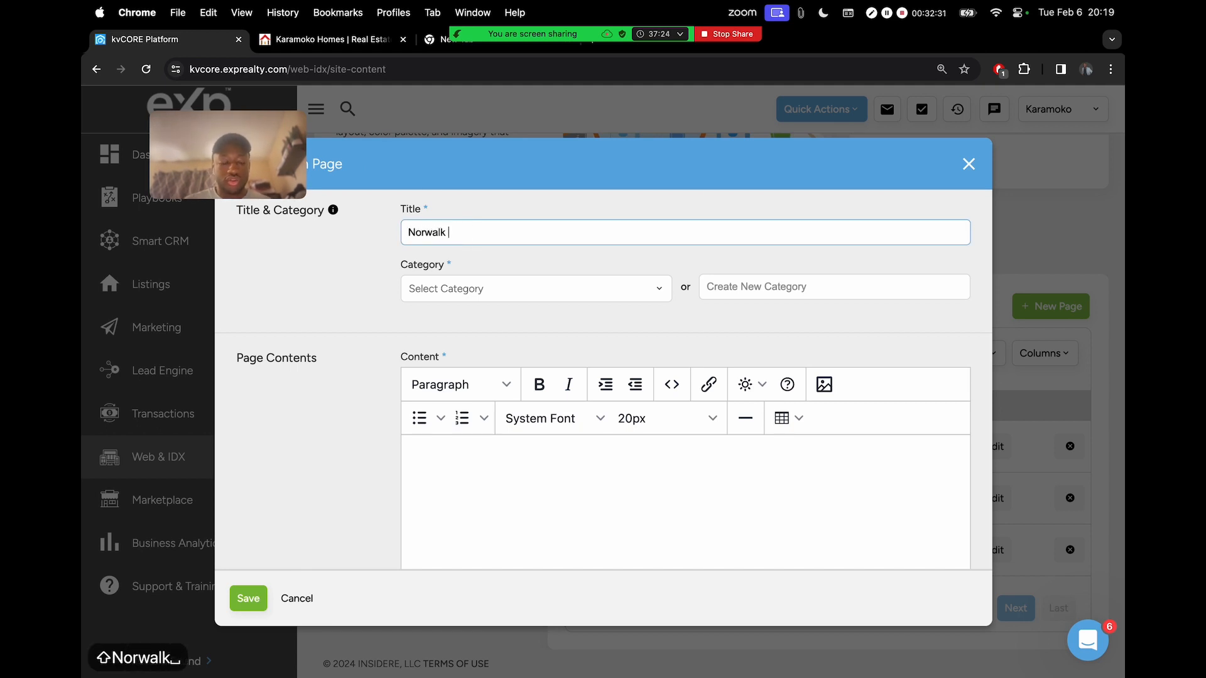
{"action": "type", "text": "Market Report"}
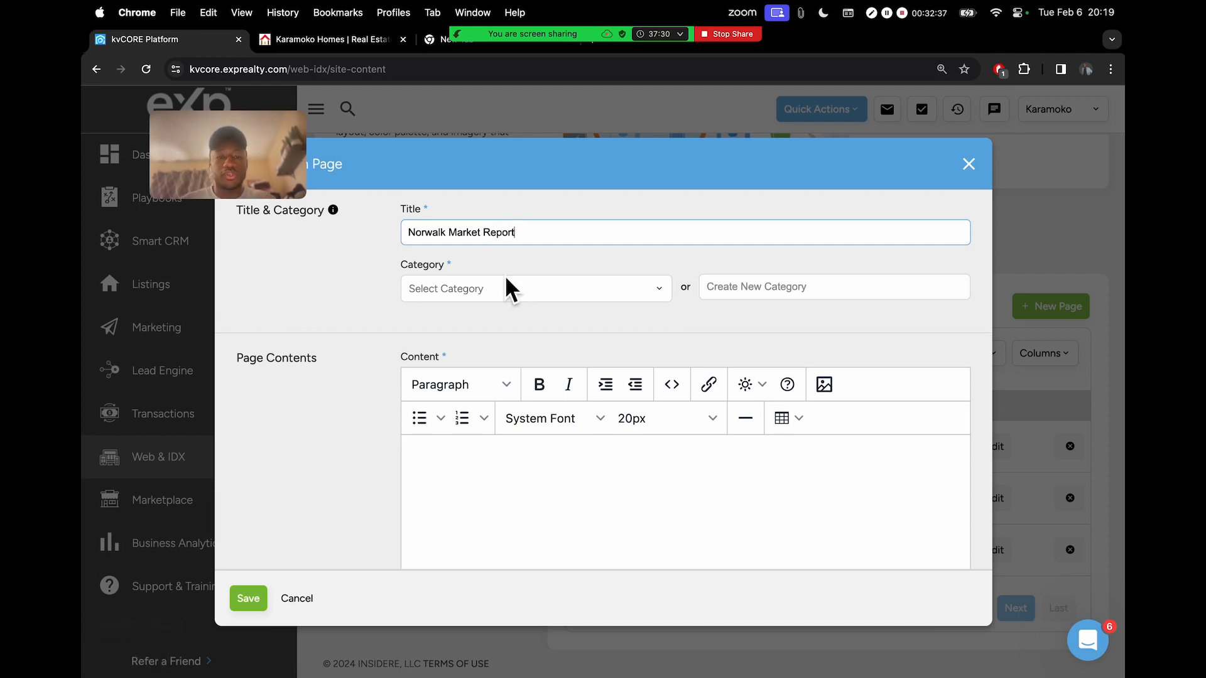
{"action": "scroll", "coordinate": [887, 198], "scroll_direction": "down", "scroll_amount": 2}
{"action": "scroll", "coordinate": [886, 198], "scroll_direction": "up", "scroll_amount": 2}
{"action": "left_click_drag", "start_coordinate": [258, 148], "coordinate": [211, 127]}
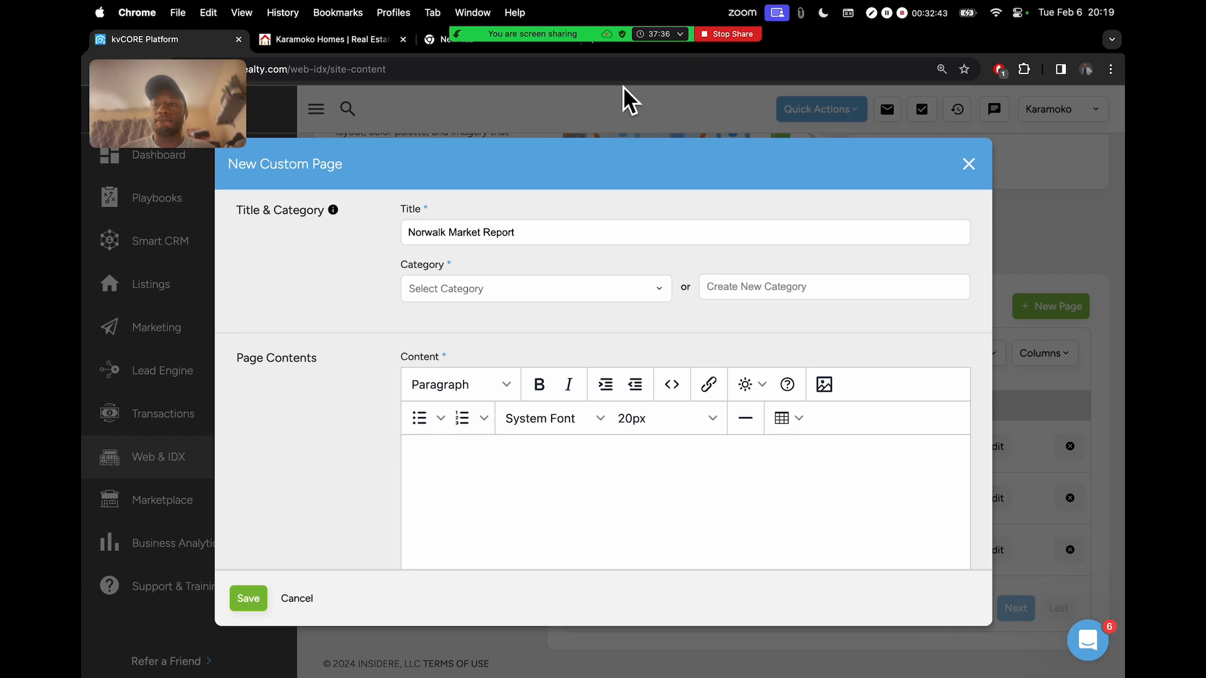
{"action": "left_click", "coordinate": [463, 241]}
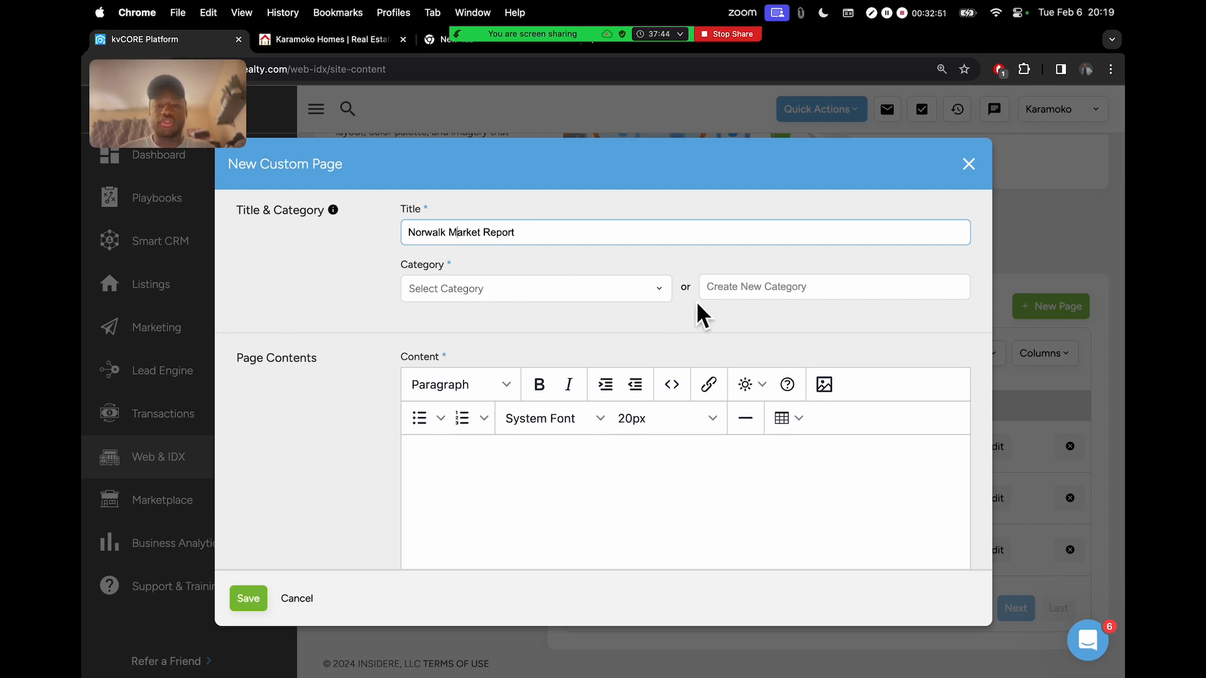
{"action": "left_click", "coordinate": [726, 295]}
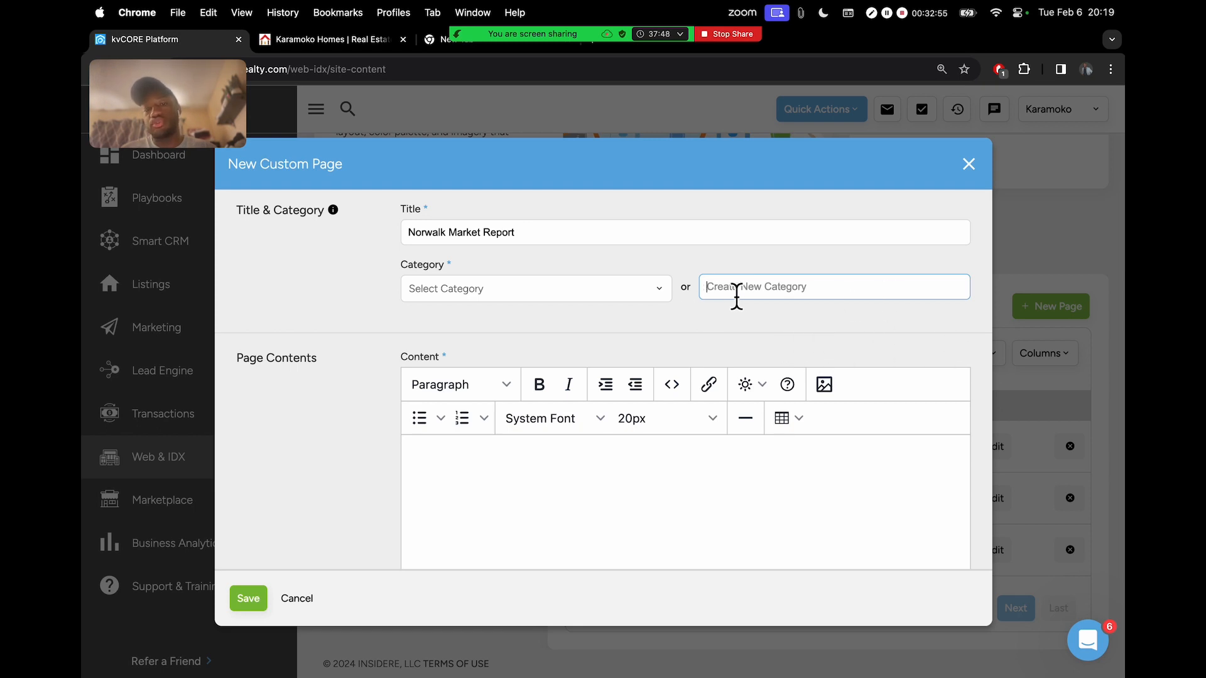
{"action": "left_click", "coordinate": [723, 296]}
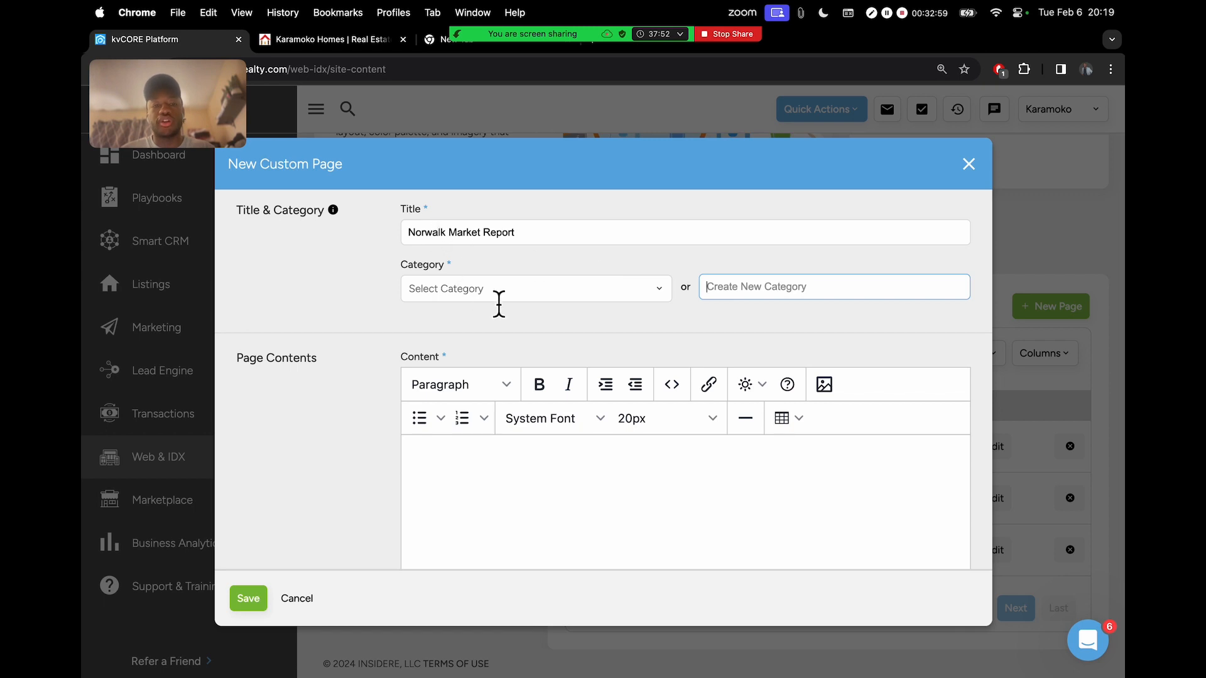
Step: Check the existing categories, then type 'Market Rep' into the Create New Category field
{"action": "left_click", "coordinate": [450, 295]}
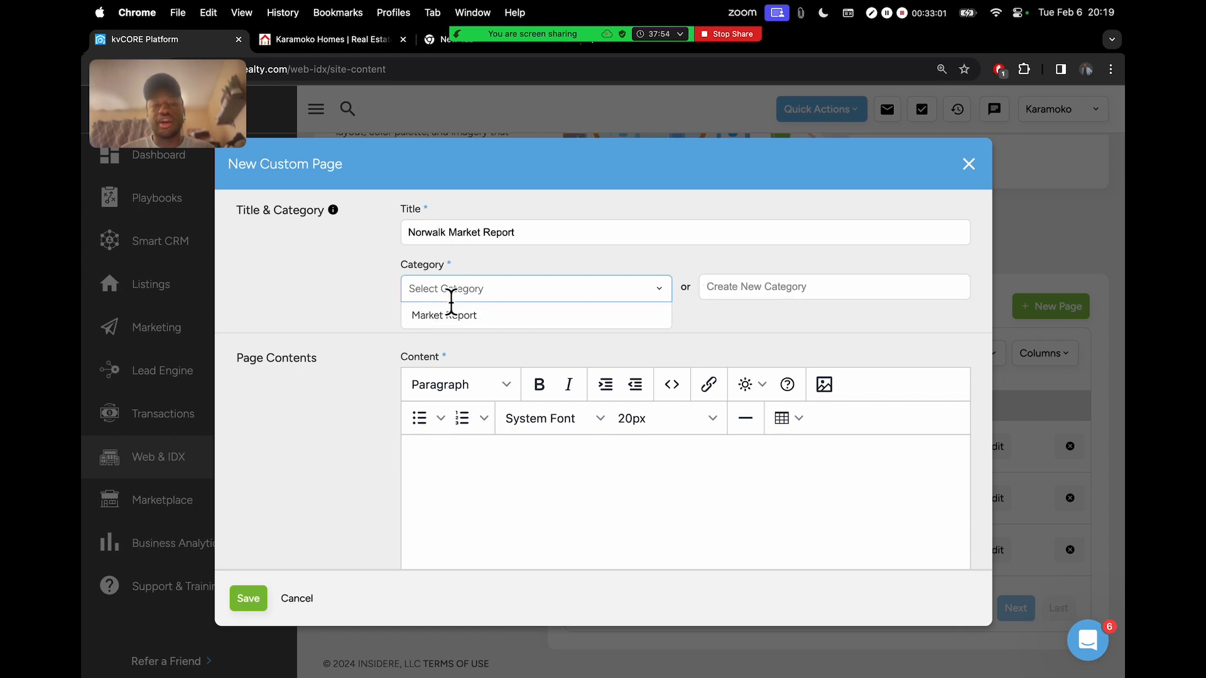
{"action": "left_click", "coordinate": [771, 293]}
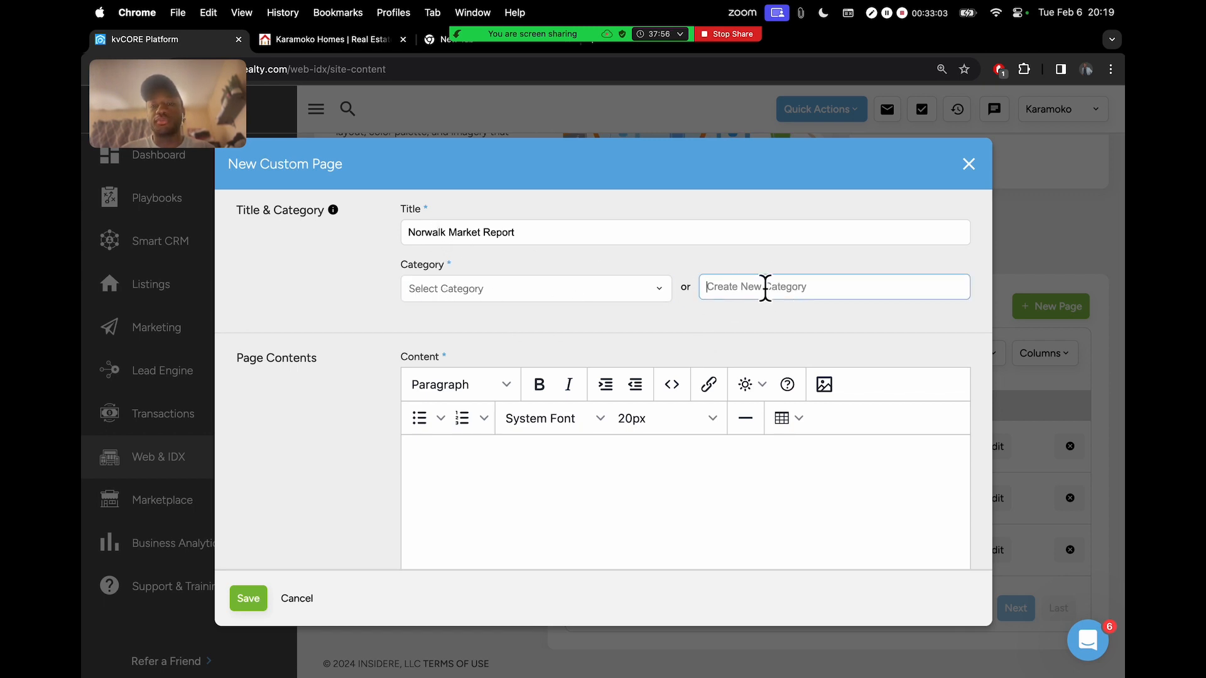
{"action": "left_click", "coordinate": [756, 299]}
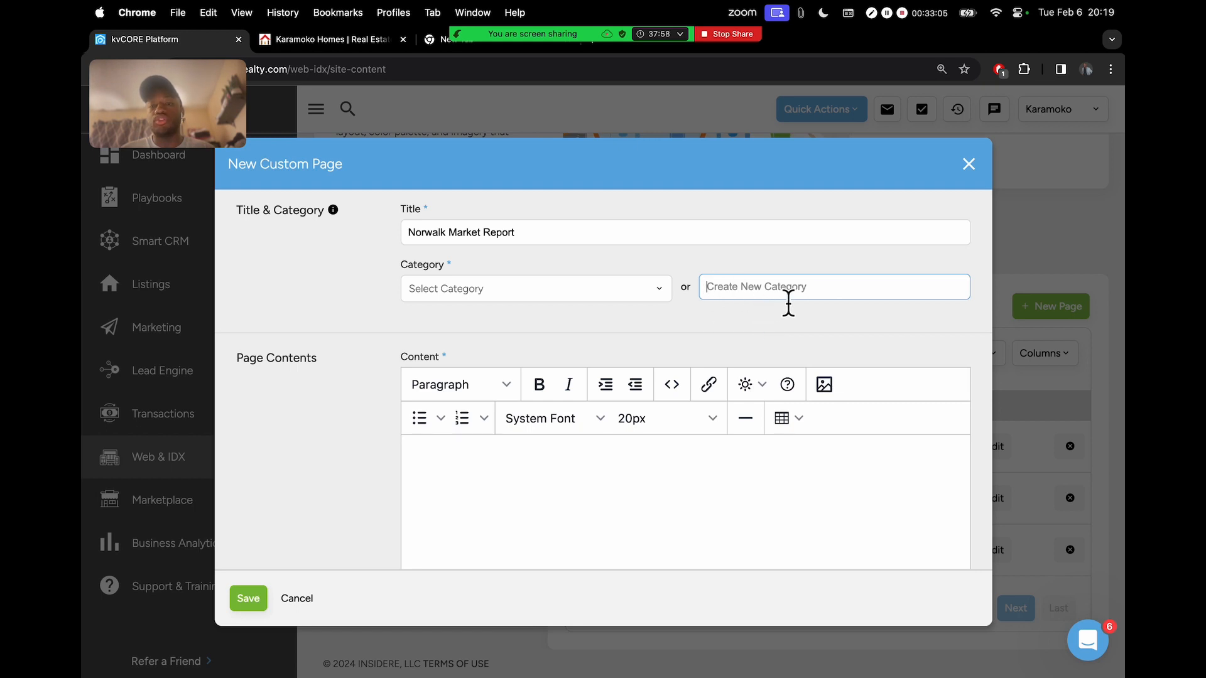
{"action": "type", "text": "Market Report"}
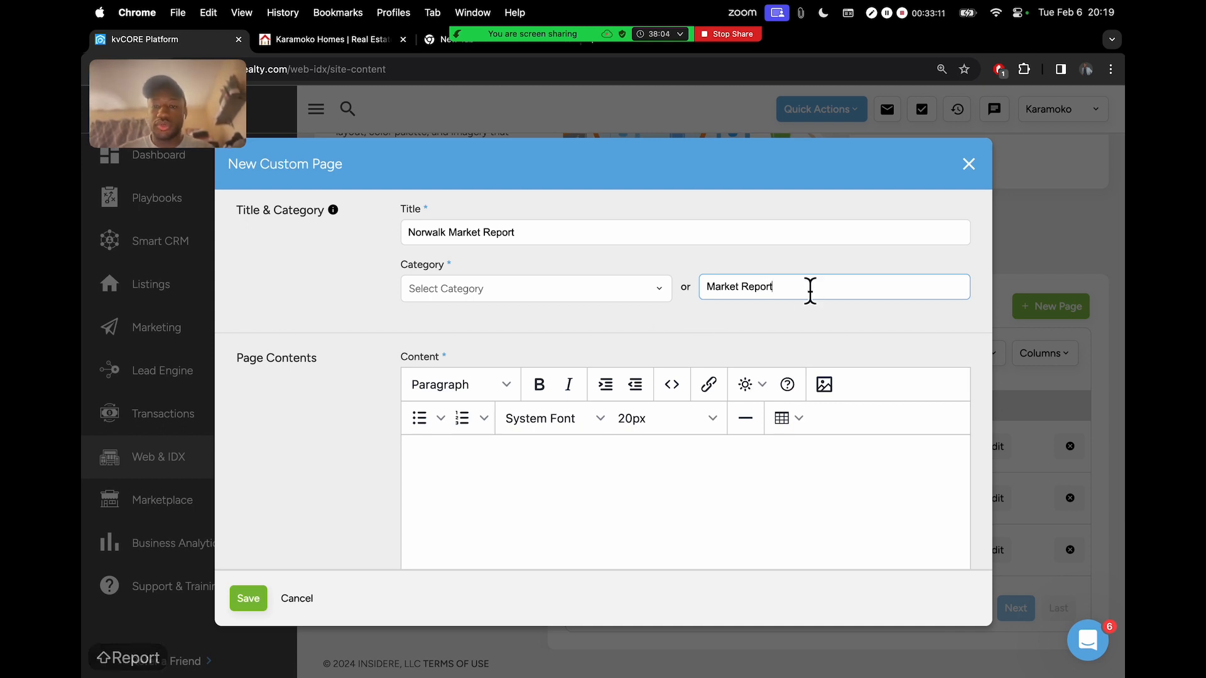
{"action": "left_click_drag", "start_coordinate": [806, 299], "coordinate": [652, 296]}
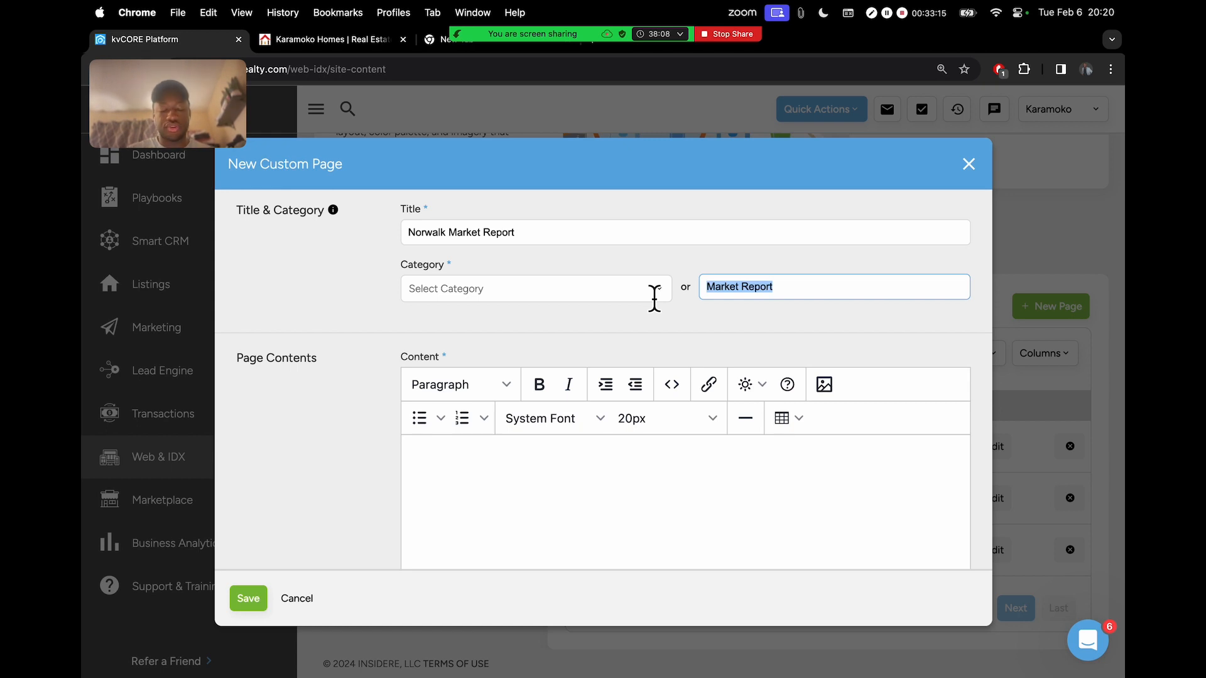
Step: Clear the new-category name and assign the existing Market Report category instead
{"action": "left_click", "coordinate": [615, 301]}
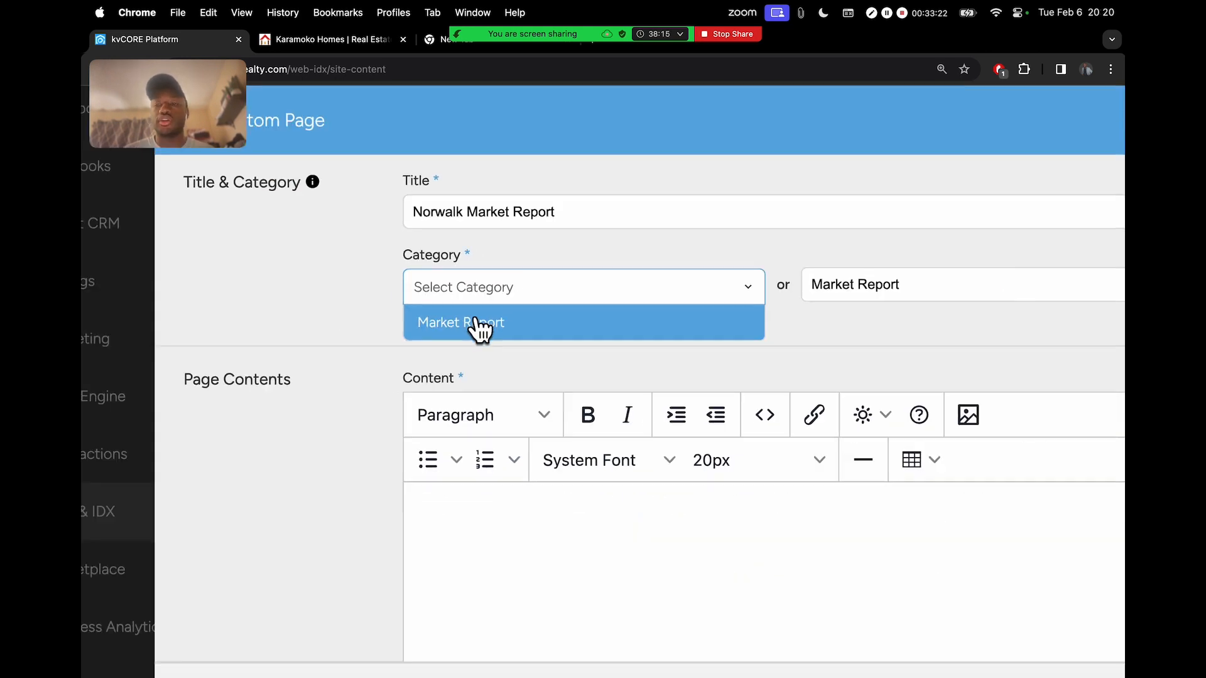
{"action": "left_click", "coordinate": [905, 288]}
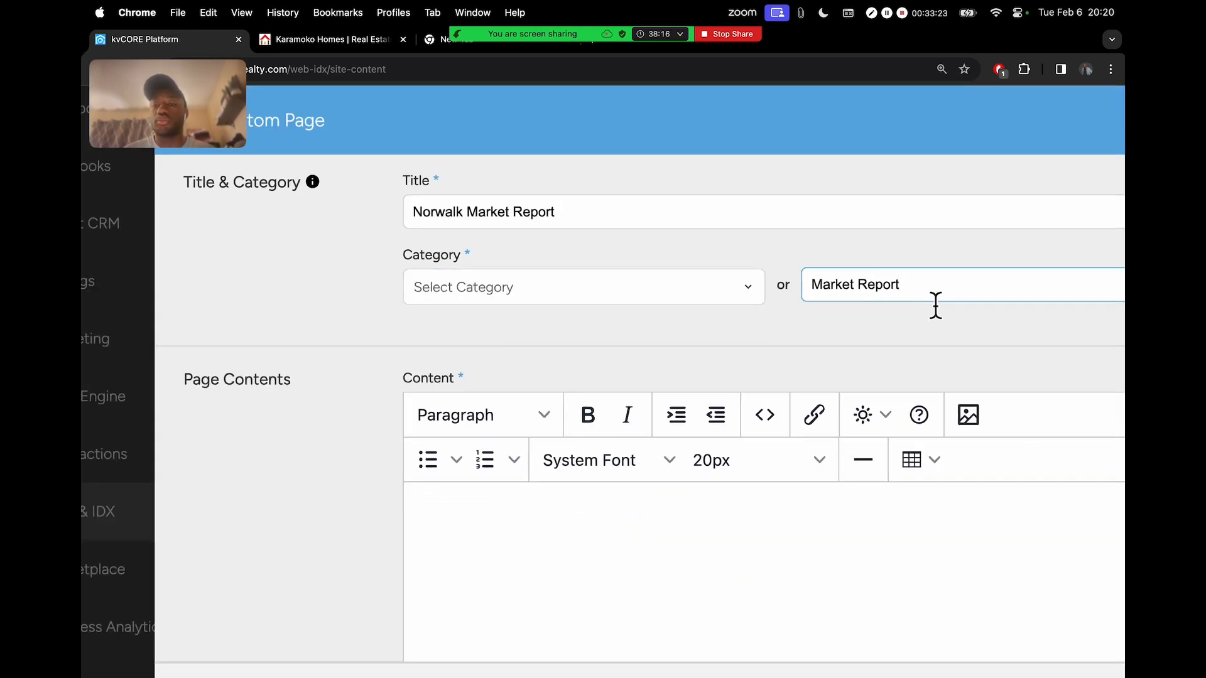
{"action": "triple_click", "coordinate": [927, 293]}
{"action": "key", "text": "BackSpace"}
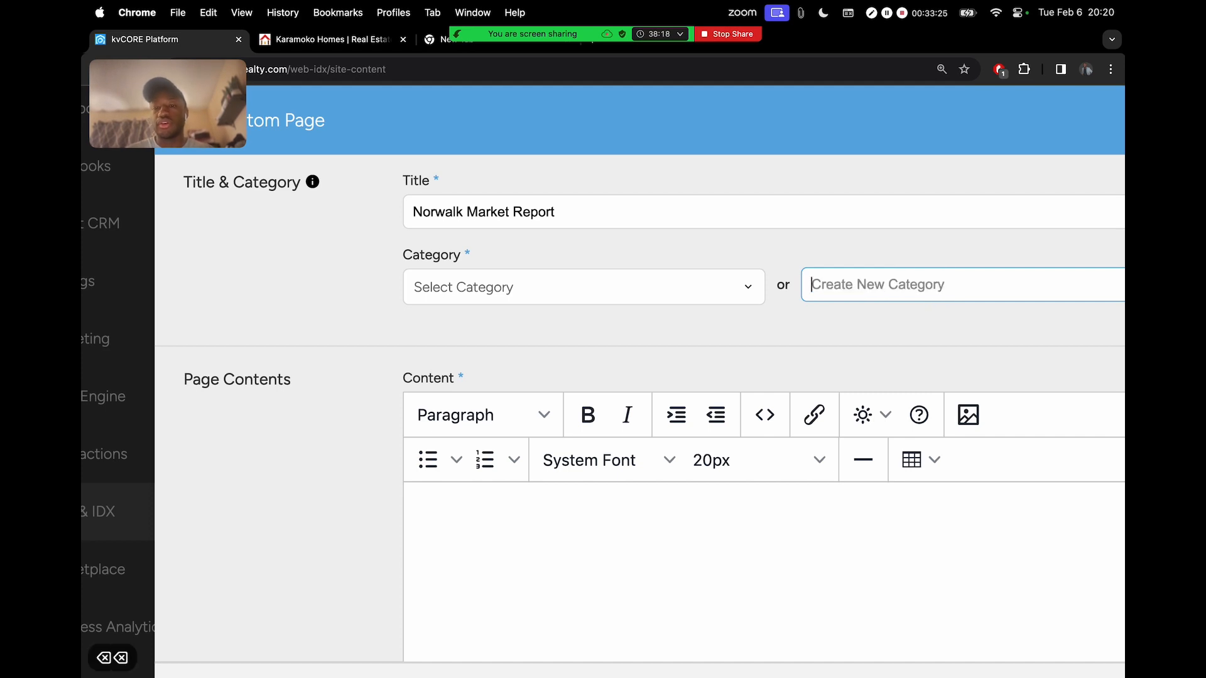
{"action": "left_click", "coordinate": [664, 297]}
{"action": "left_click", "coordinate": [579, 324]}
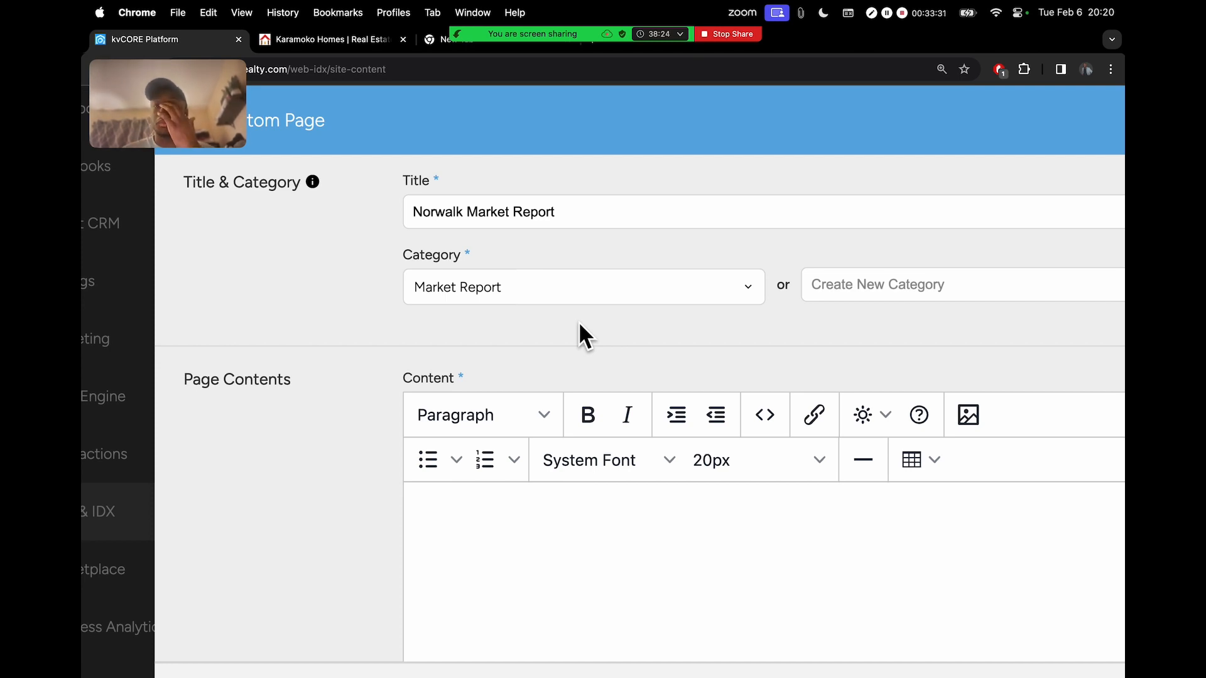
Step: Paste the Norwalk, CA market report link into the page's URL field
{"action": "scroll", "coordinate": [678, 331], "scroll_direction": "down", "scroll_amount": 5}
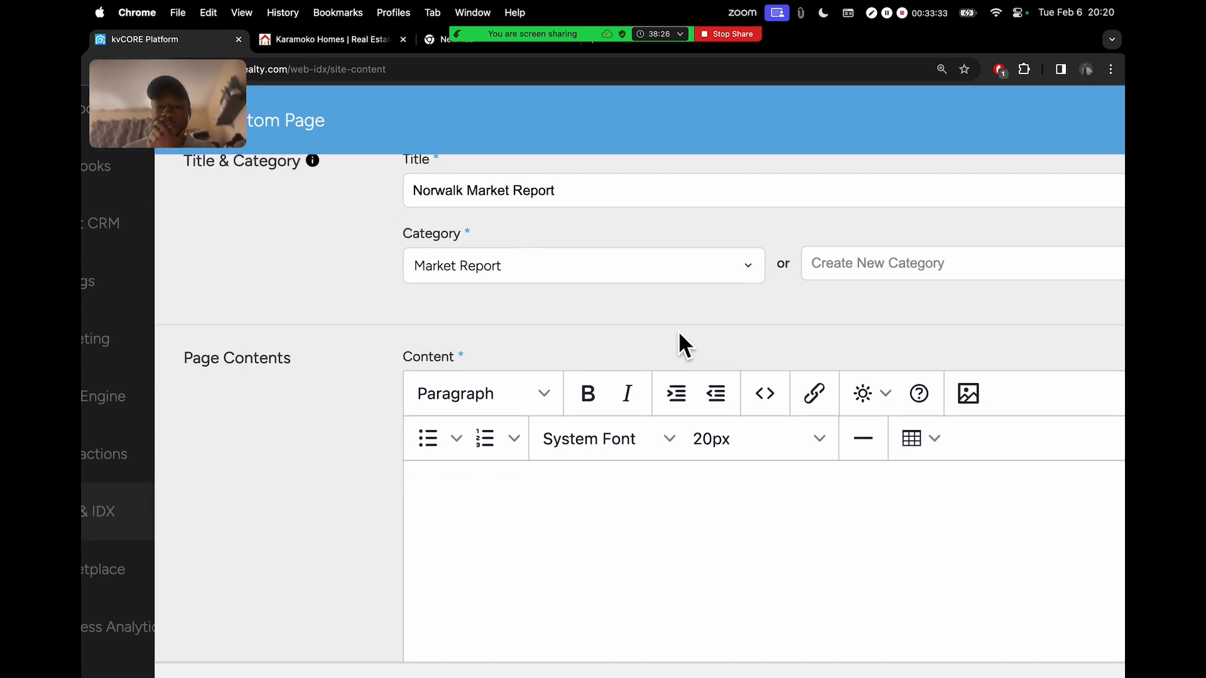
{"action": "key", "text": "super+minus"}
{"action": "key", "text": "super+minus"}
{"action": "scroll", "coordinate": [678, 331], "scroll_direction": "down", "scroll_amount": 8}
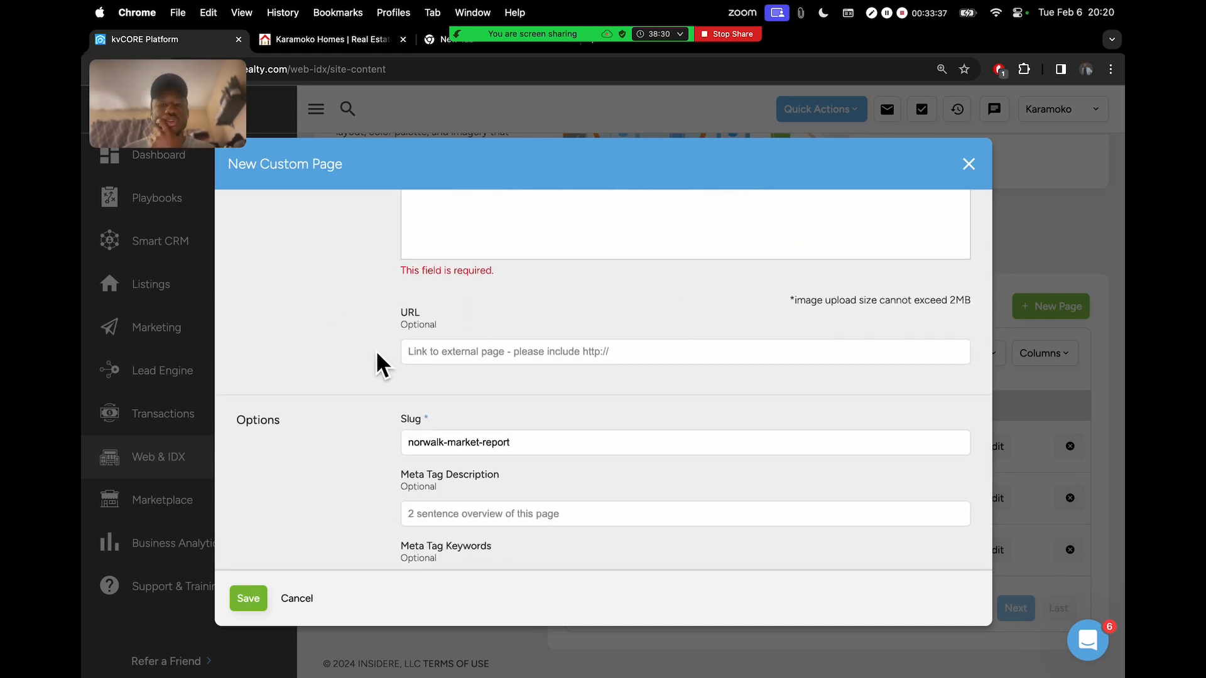
{"action": "scroll", "coordinate": [376, 349], "scroll_direction": "up", "scroll_amount": 5}
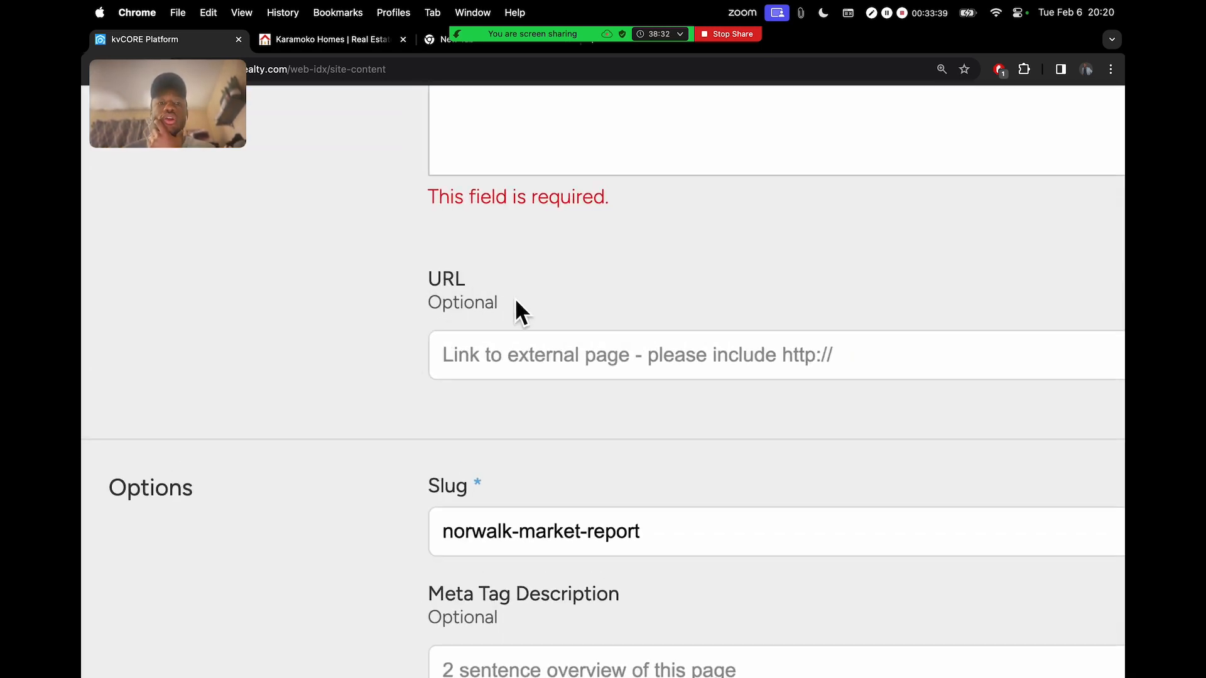
{"action": "scroll", "coordinate": [531, 314], "scroll_direction": "right", "scroll_amount": 2}
{"action": "left_click", "coordinate": [431, 364]}
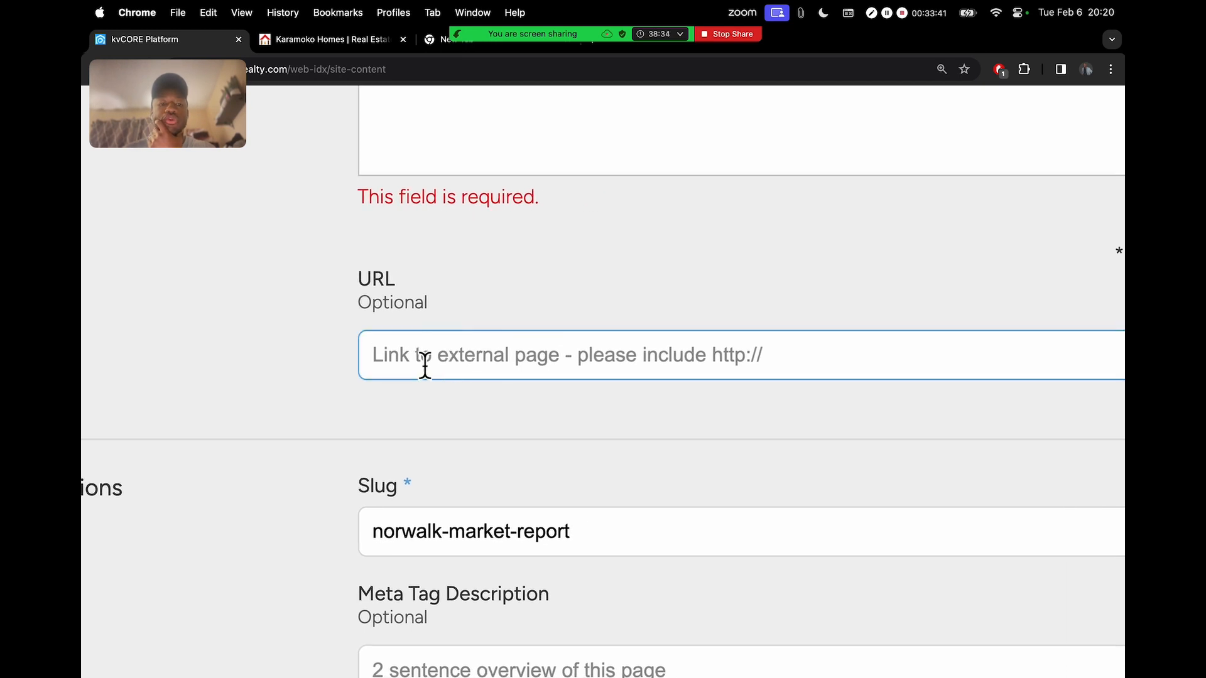
{"action": "right_click", "coordinate": [425, 363]}
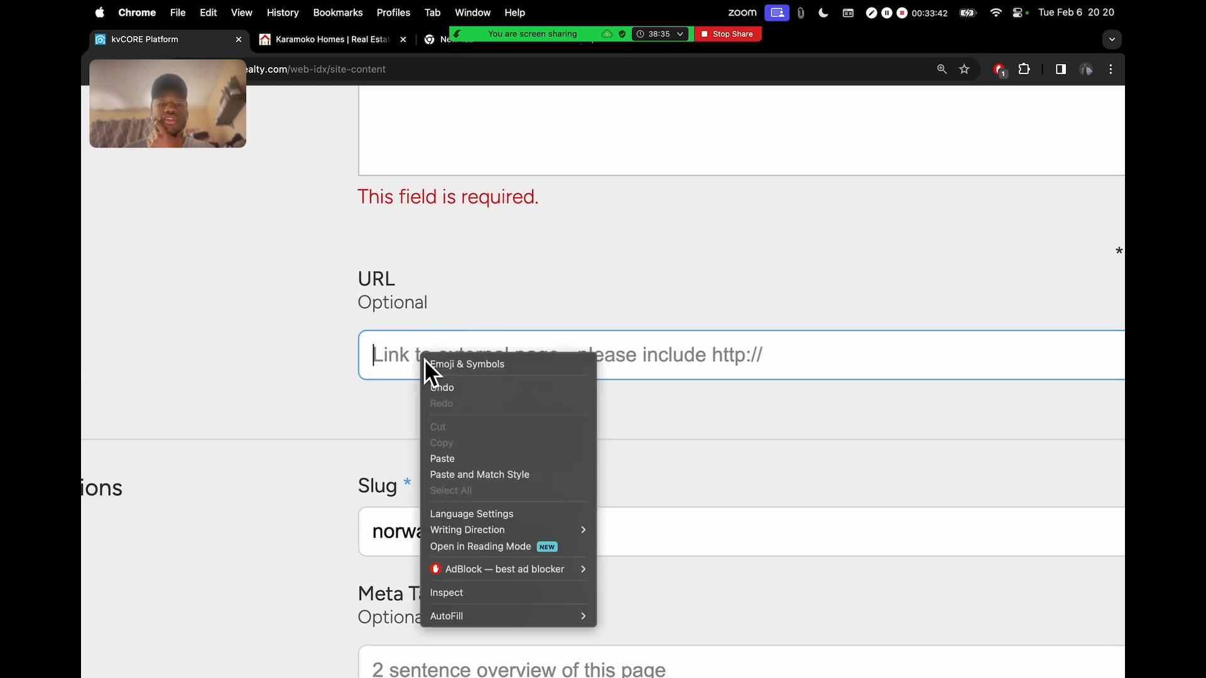
{"action": "left_click", "coordinate": [476, 458]}
Step: Check the pasted link and save the Norwalk Market Report page
{"action": "scroll", "coordinate": [638, 385], "scroll_direction": "down", "scroll_amount": 5}
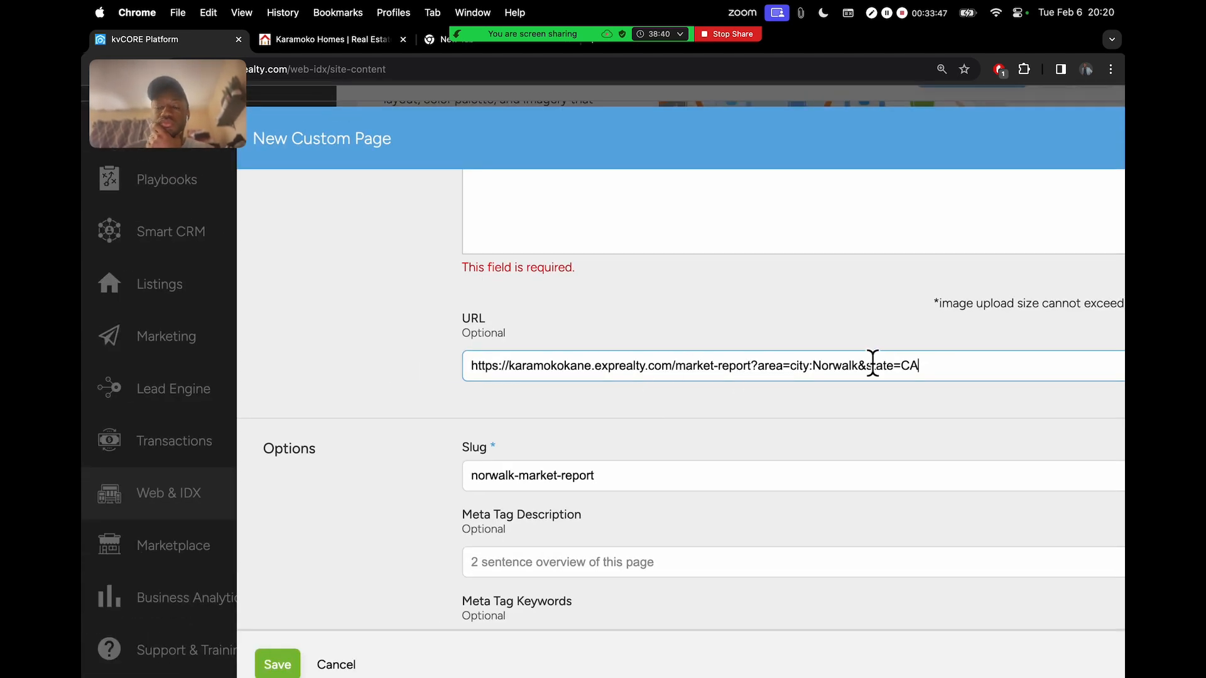
{"action": "left_click_drag", "start_coordinate": [477, 366], "coordinate": [781, 367]}
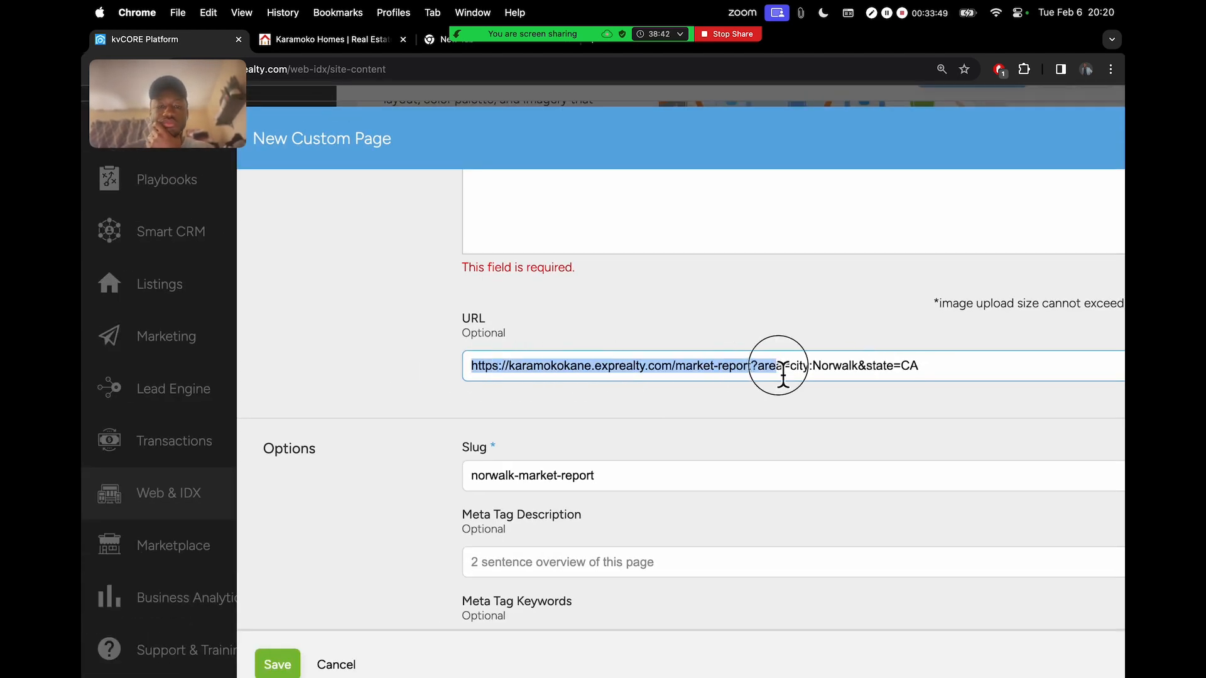
{"action": "left_click", "coordinate": [948, 367]}
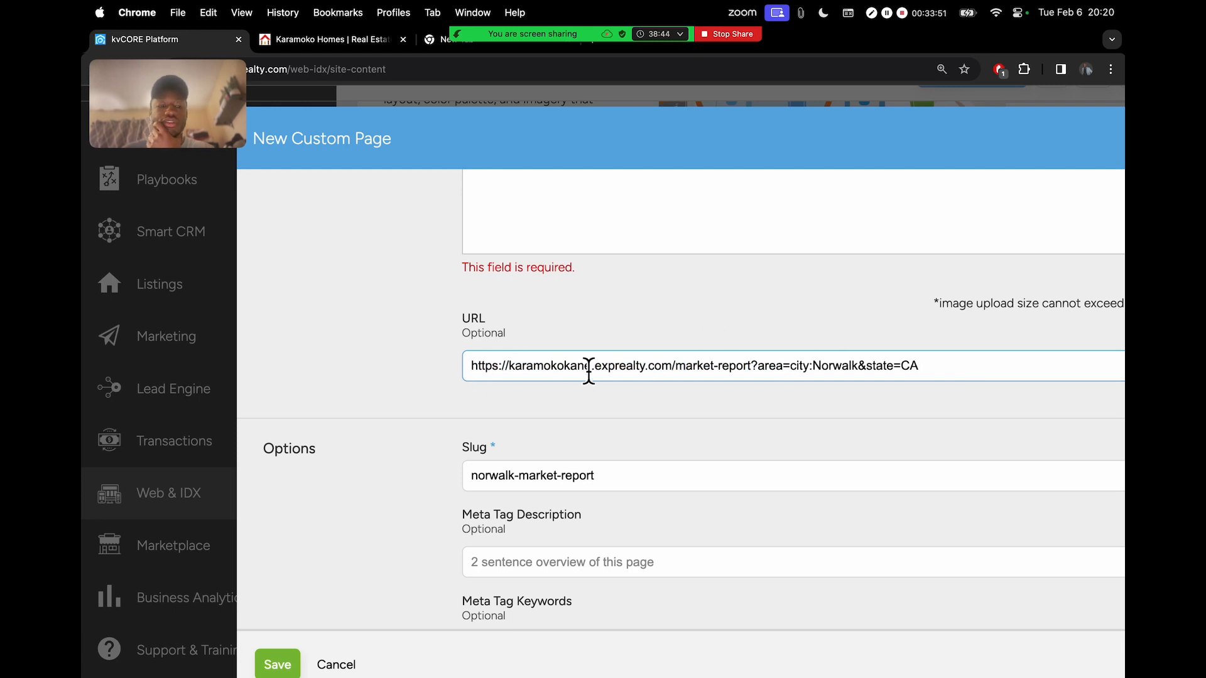
{"action": "scroll", "coordinate": [402, 325], "scroll_direction": "down", "scroll_amount": 5}
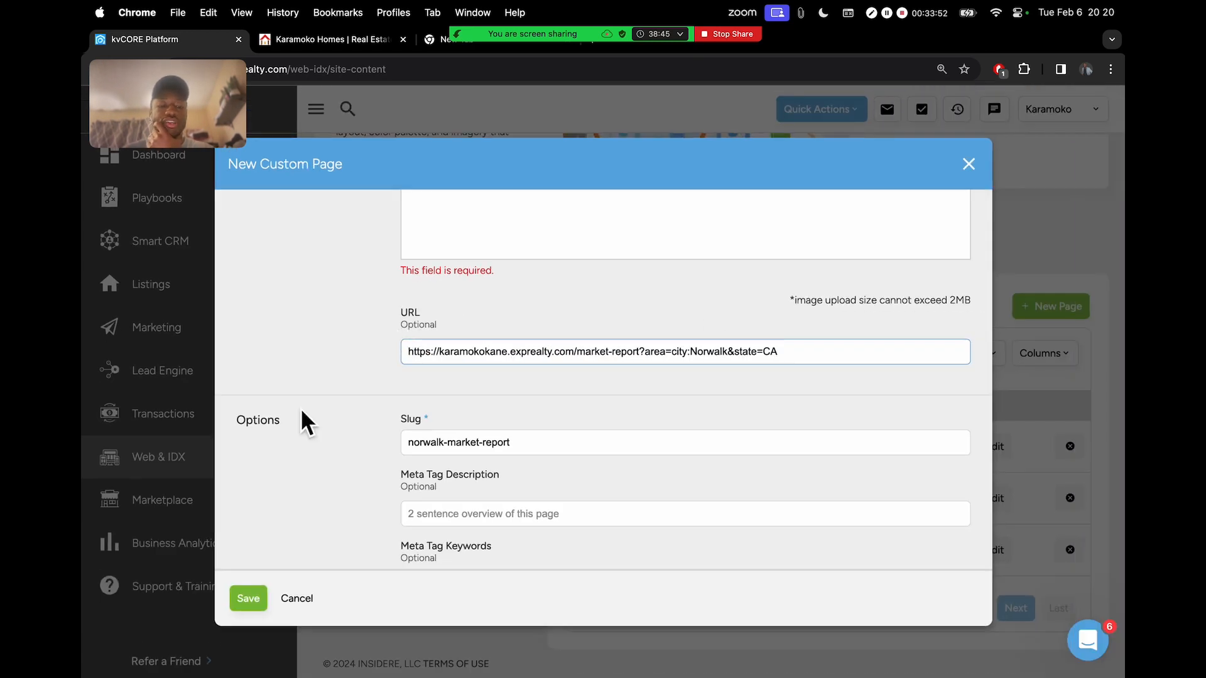
{"action": "left_click", "coordinate": [250, 603]}
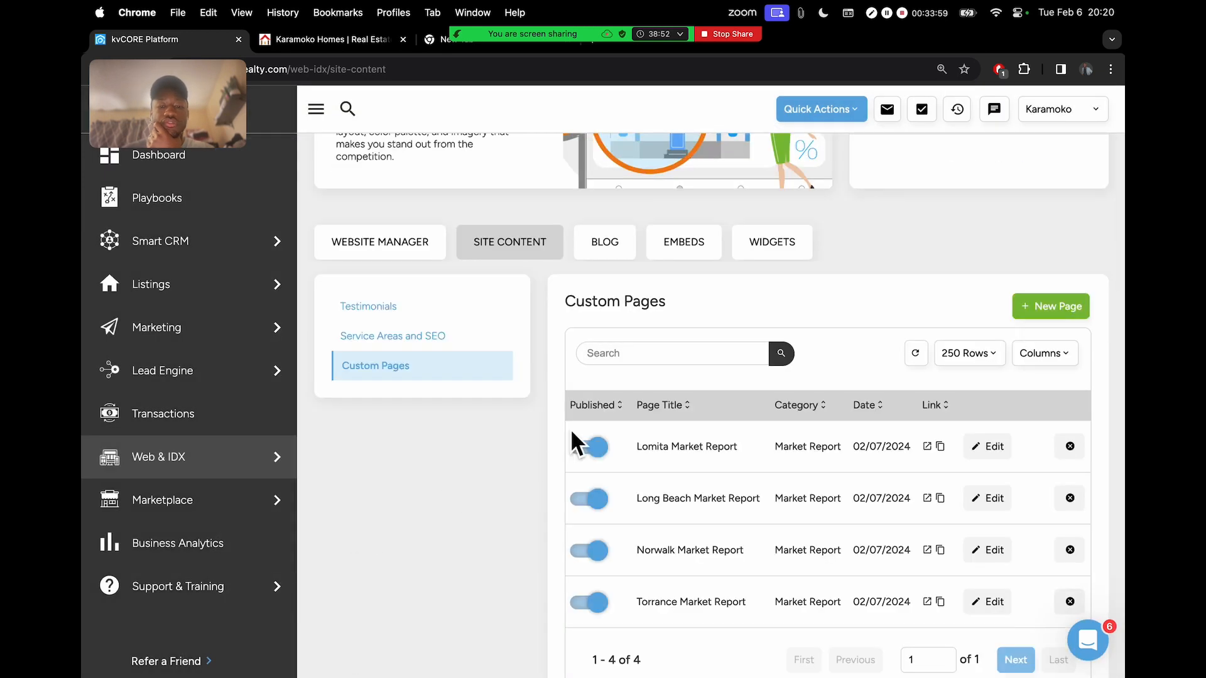
Step: Find the new Norwalk Market Report entry in the Custom Pages table
{"action": "scroll", "coordinate": [898, 542], "scroll_direction": "up", "scroll_amount": 5}
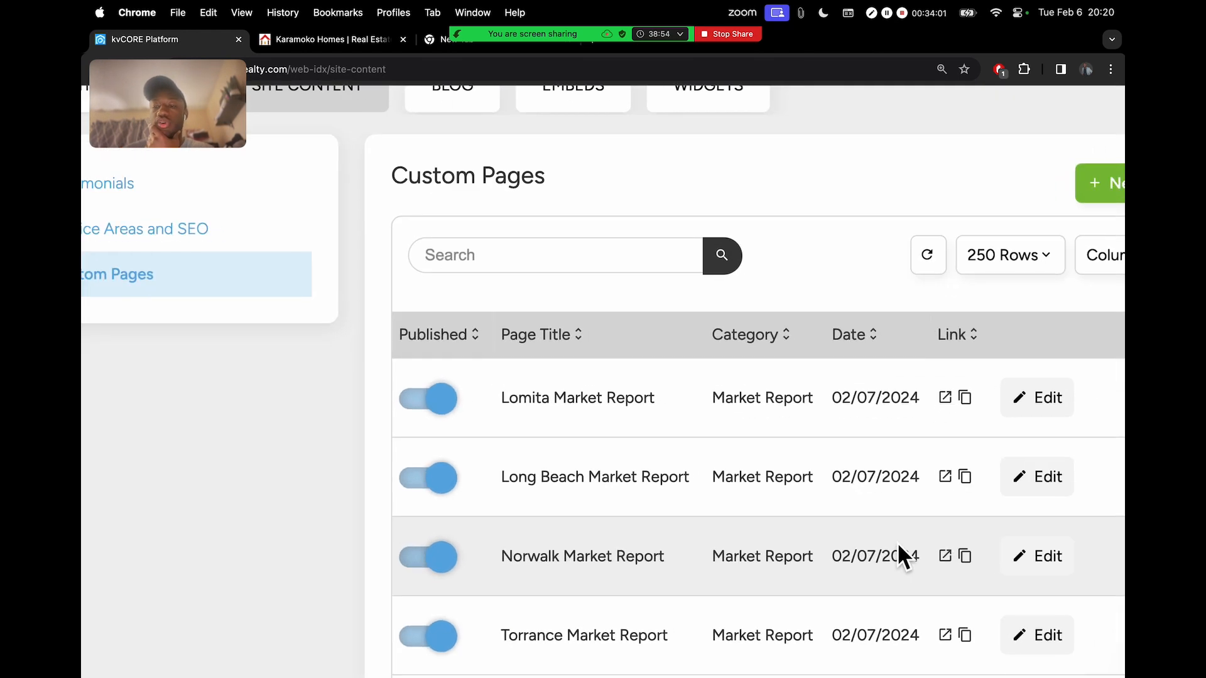
{"action": "scroll", "coordinate": [898, 543], "scroll_direction": "right", "scroll_amount": 1}
{"action": "scroll", "coordinate": [898, 543], "scroll_direction": "down", "scroll_amount": 1}
{"action": "scroll", "coordinate": [898, 555], "scroll_direction": "down", "scroll_amount": 1}
{"action": "scroll", "coordinate": [899, 555], "scroll_direction": "right", "scroll_amount": 1}
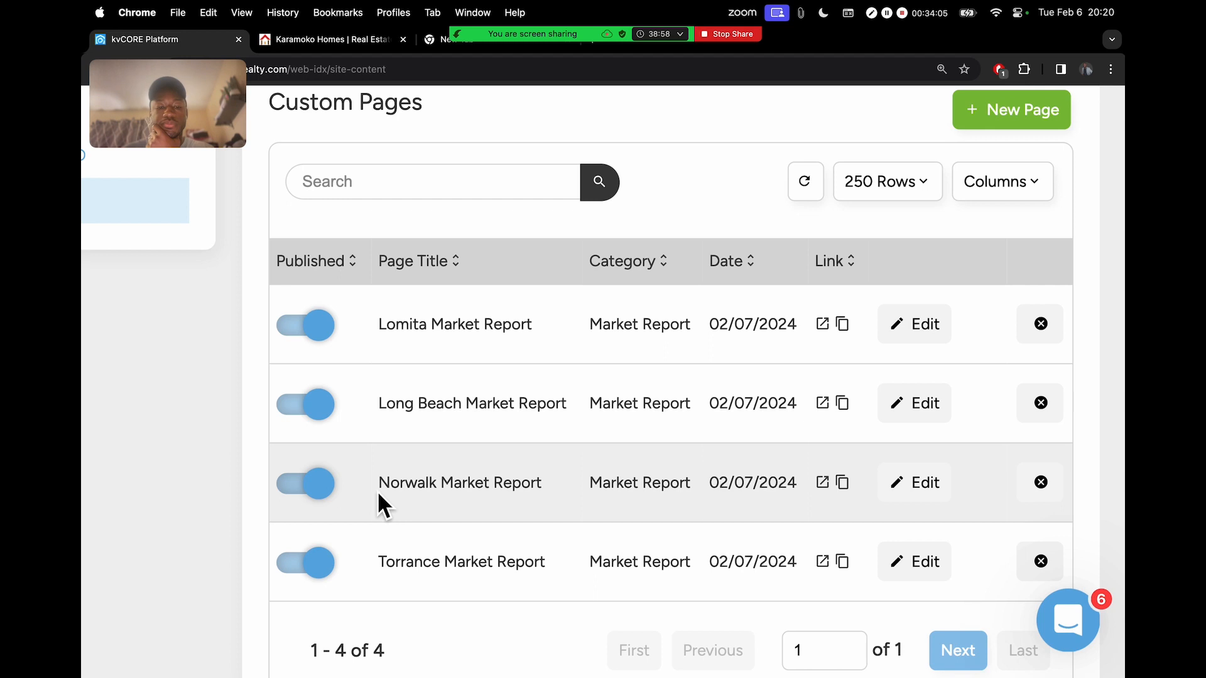
{"action": "left_click_drag", "start_coordinate": [377, 492], "coordinate": [648, 487]}
{"action": "left_click", "coordinate": [471, 496]}
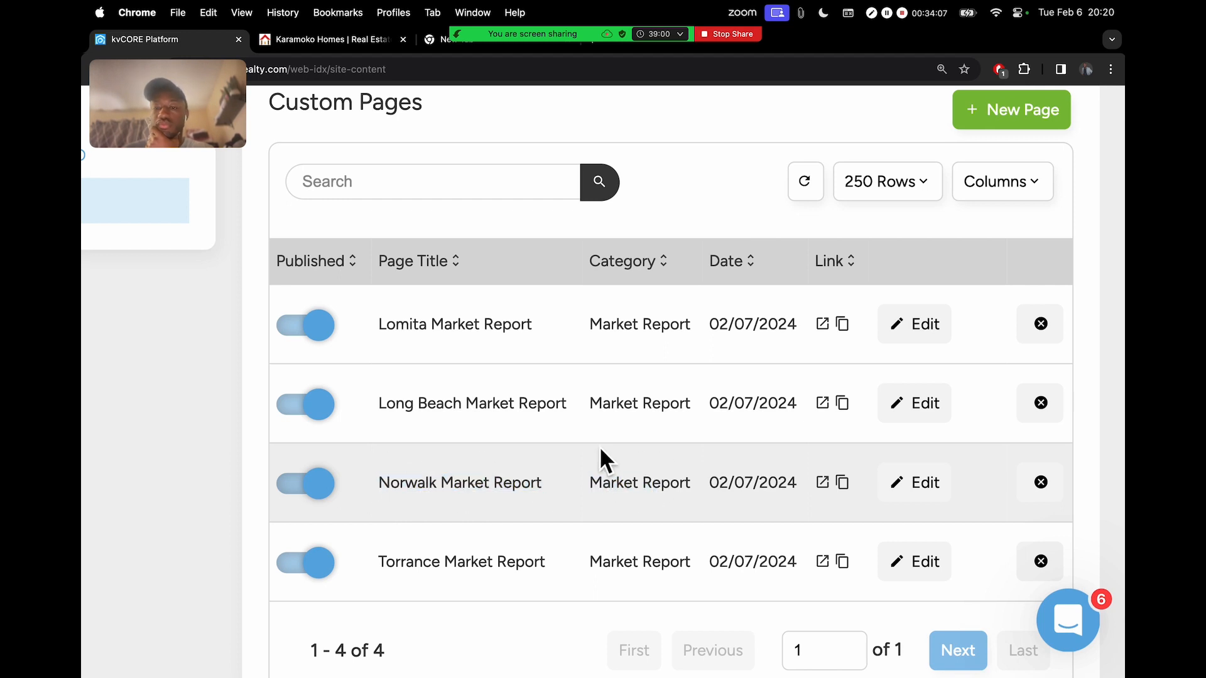
Step: Open Manage My Website's Settings under Website Settings
{"action": "scroll", "coordinate": [600, 446], "scroll_direction": "down", "scroll_amount": 5}
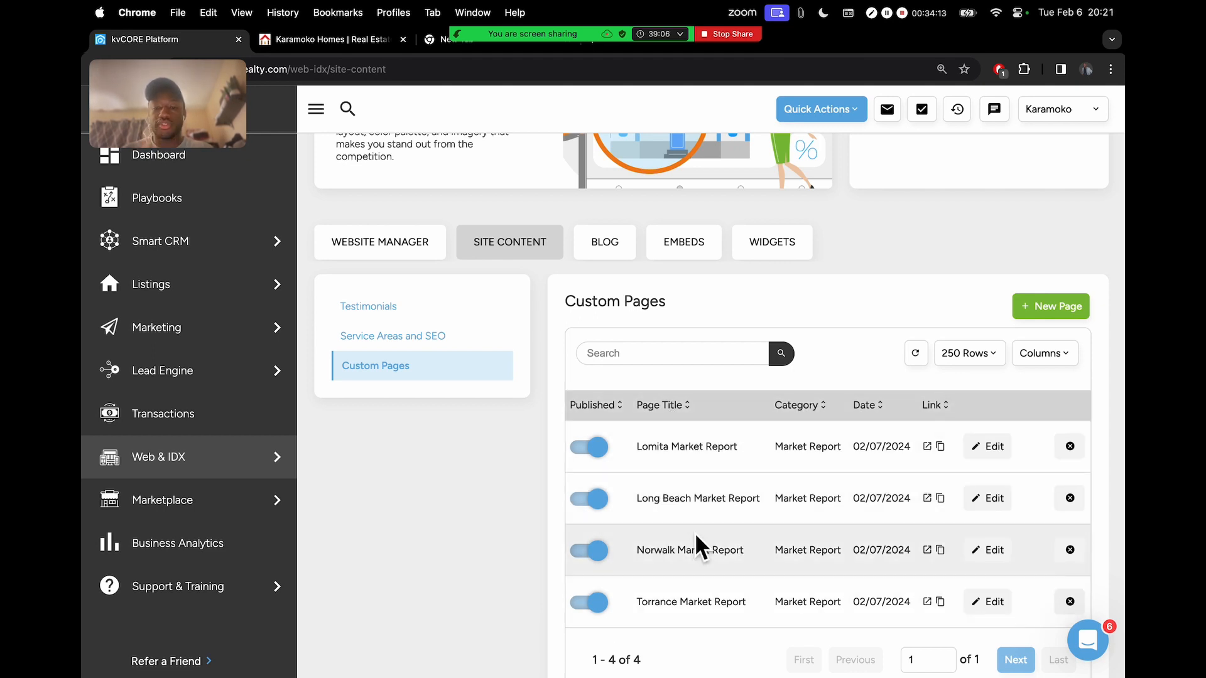
{"action": "scroll", "coordinate": [733, 431], "scroll_direction": "down", "scroll_amount": 2}
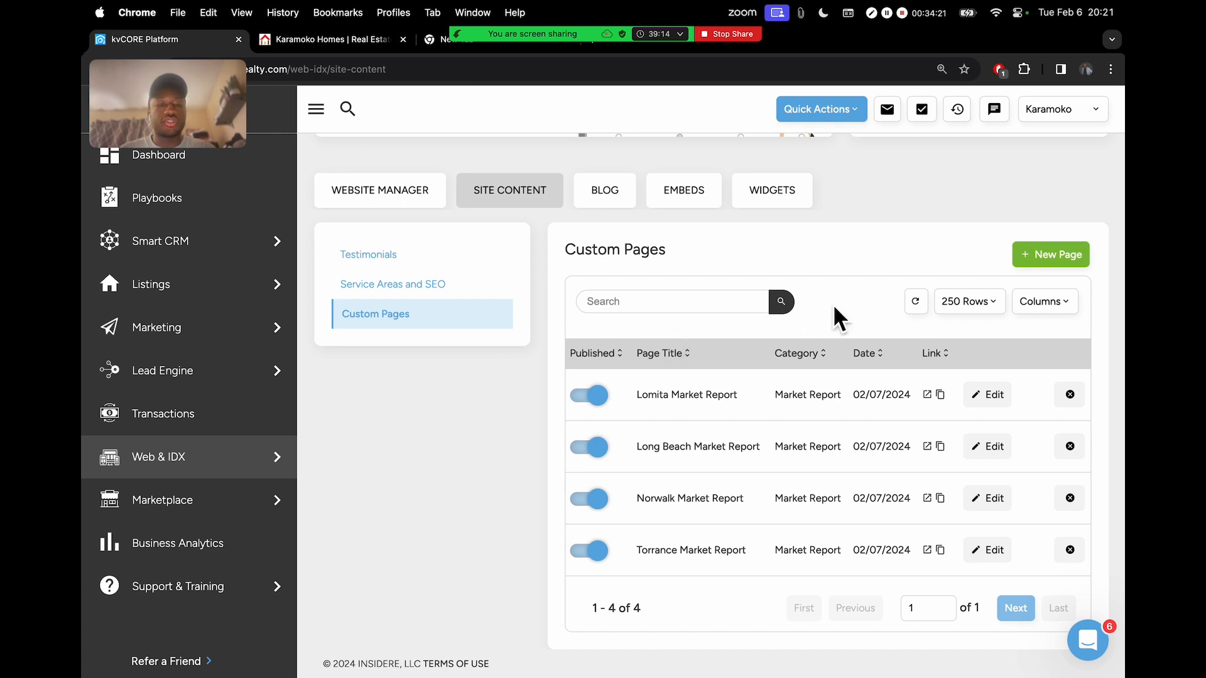
{"action": "scroll", "coordinate": [952, 250], "scroll_direction": "up", "scroll_amount": 5}
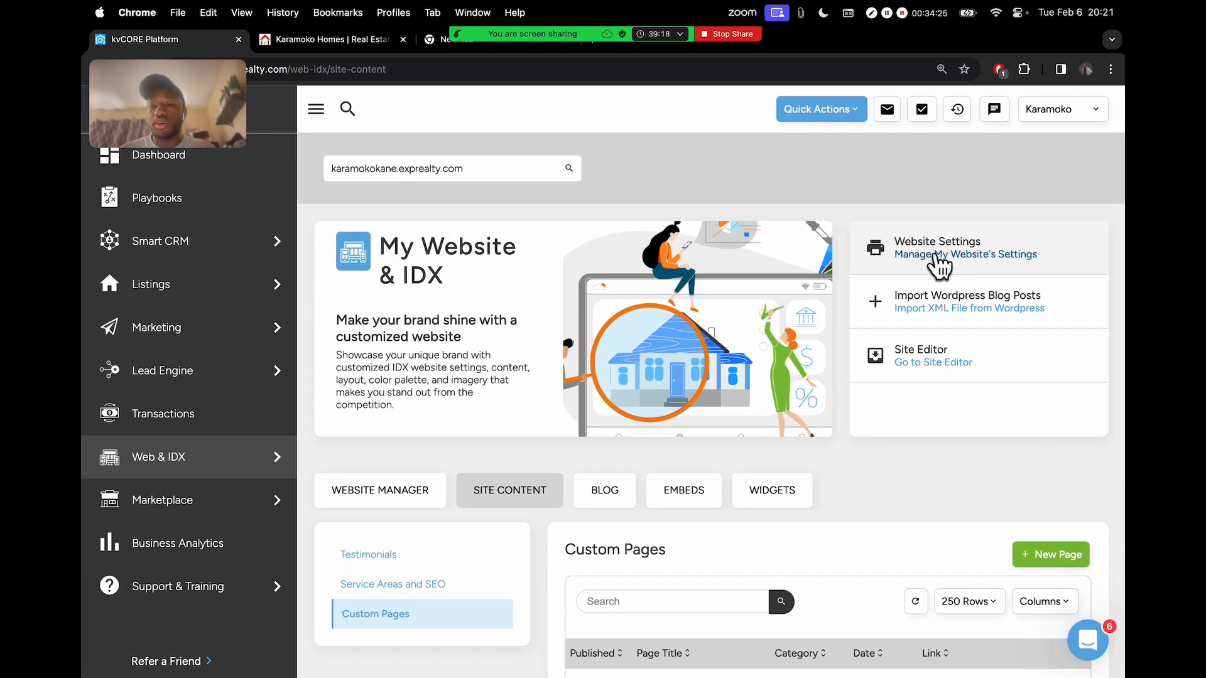
{"action": "scroll", "coordinate": [995, 246], "scroll_direction": "up", "scroll_amount": 5}
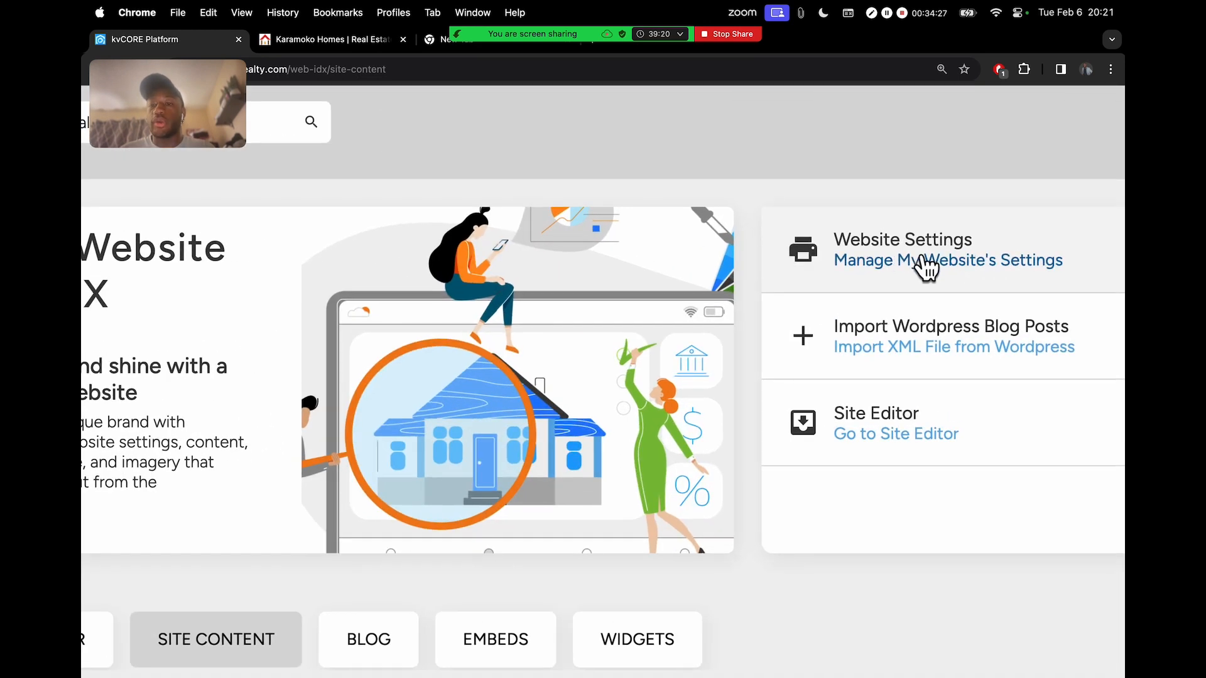
{"action": "scroll", "coordinate": [970, 267], "scroll_direction": "up", "scroll_amount": 2}
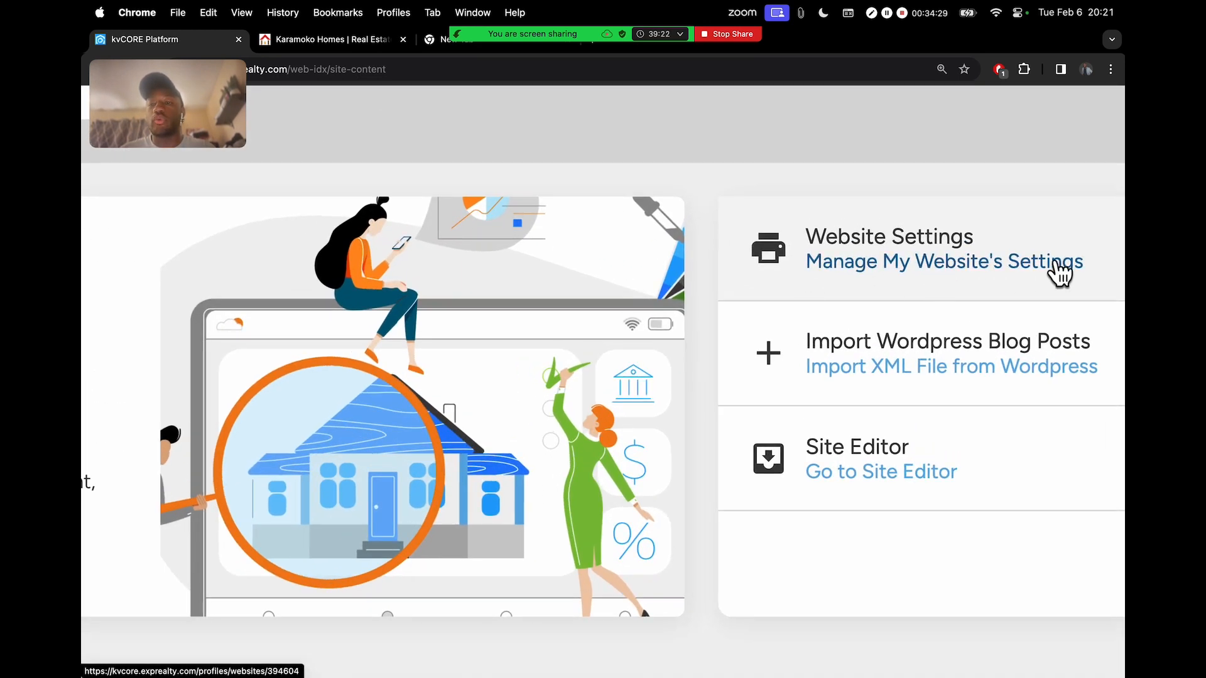
{"action": "left_click", "coordinate": [942, 269]}
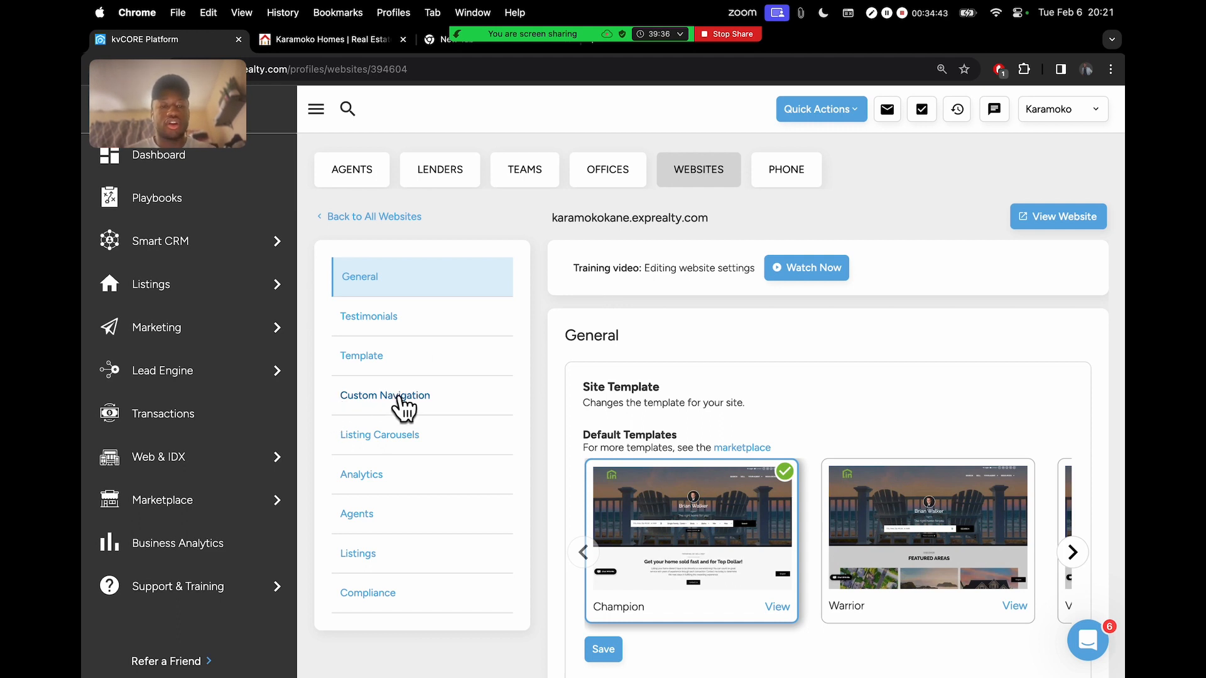
{"action": "key", "text": "ctrl+Right"}
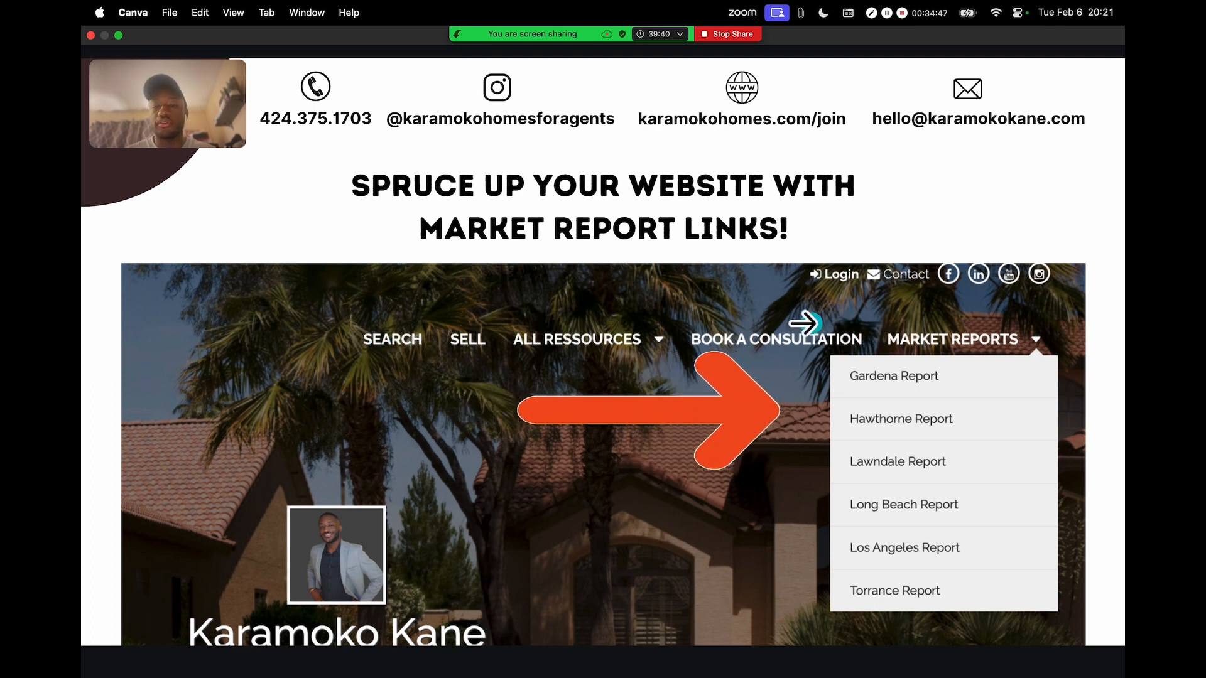
{"action": "key", "text": "ctrl+Left"}
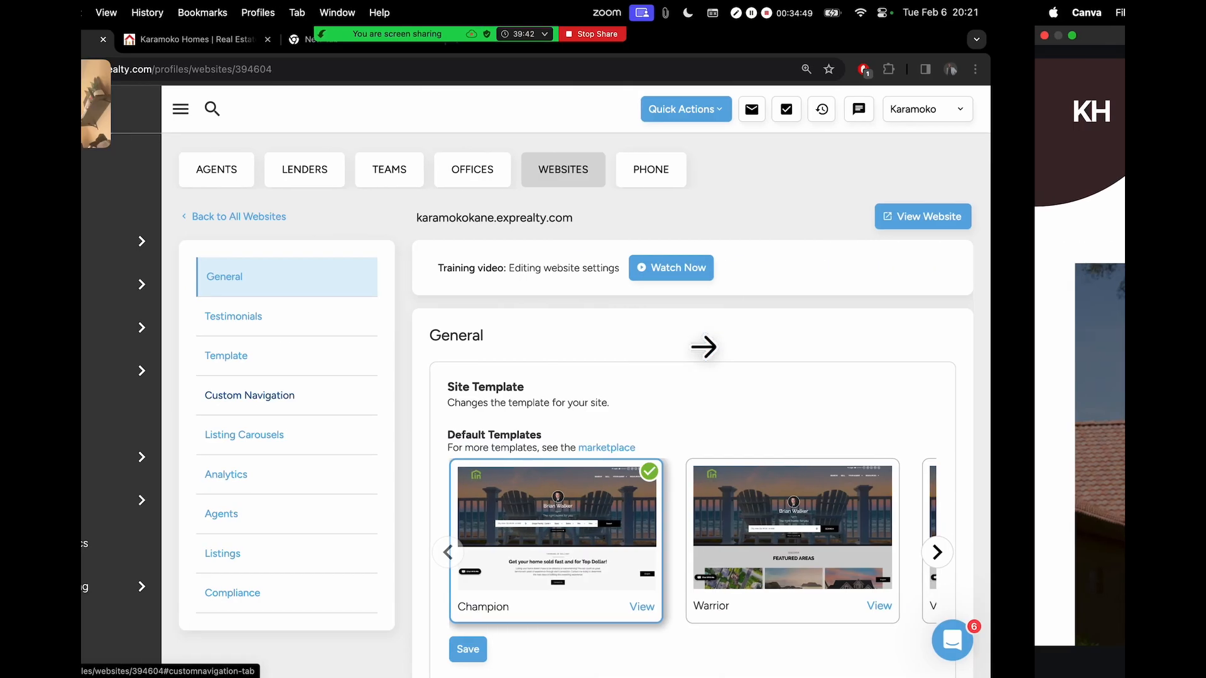
Step: Open the Custom Navigation settings and look through its options
{"action": "scroll", "coordinate": [354, 405], "scroll_direction": "up", "scroll_amount": 5}
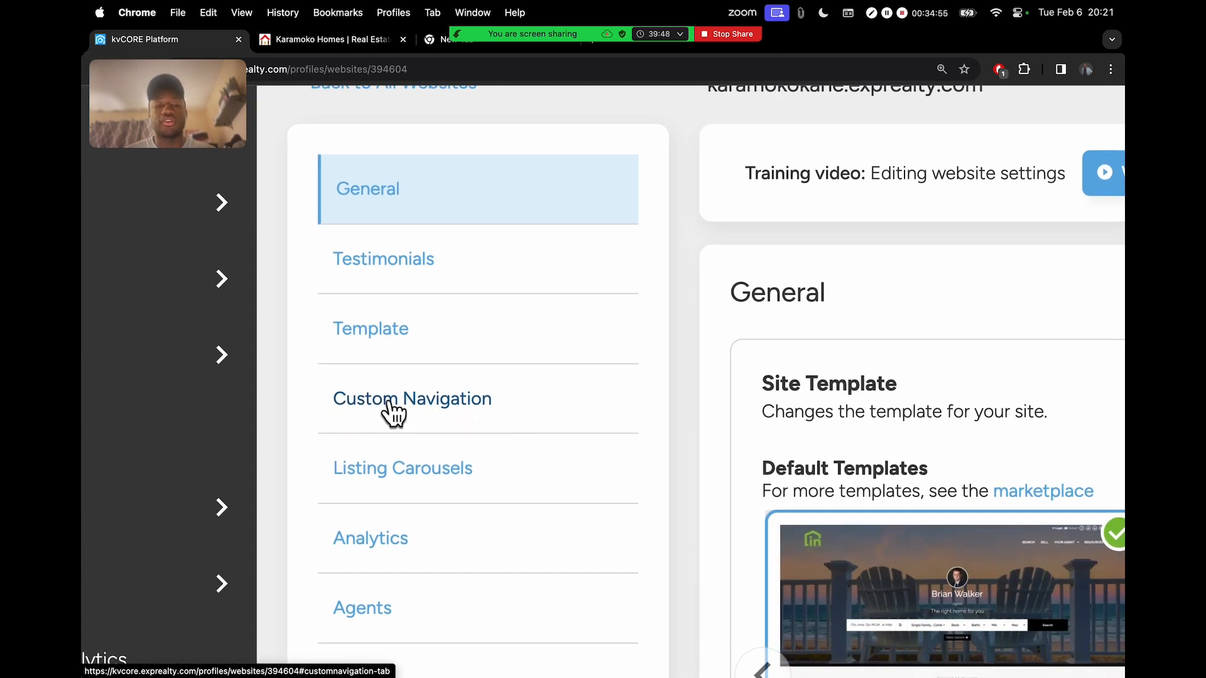
{"action": "scroll", "coordinate": [389, 411], "scroll_direction": "down", "scroll_amount": 5}
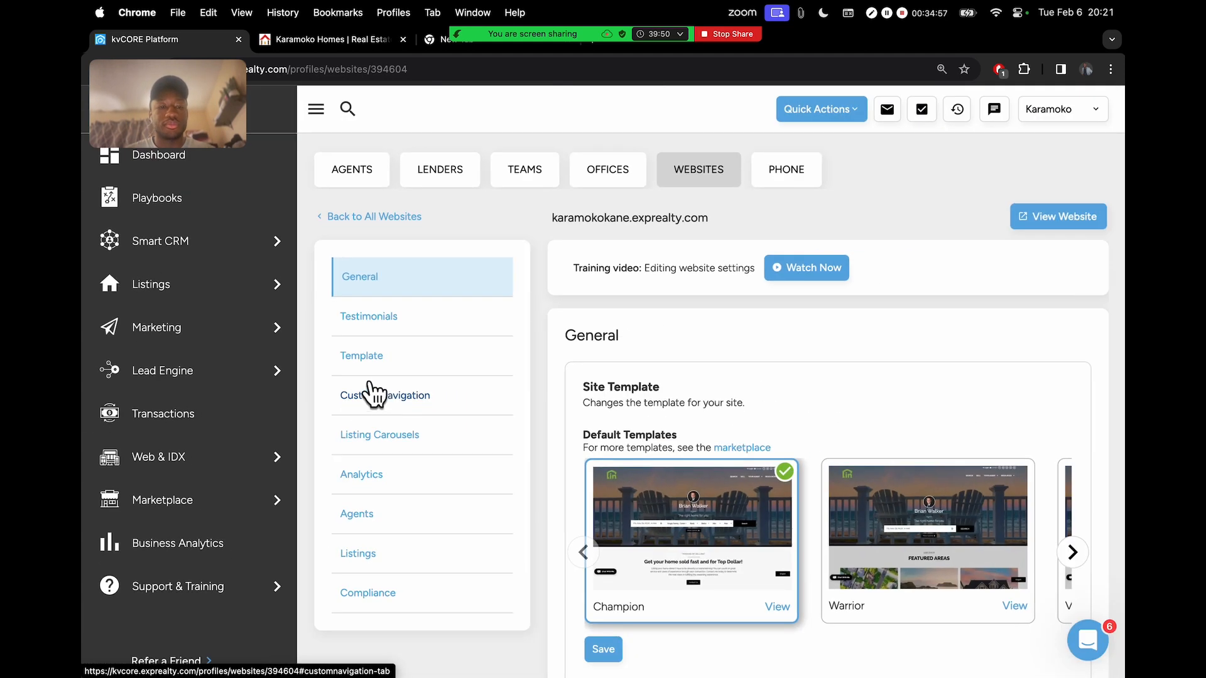
{"action": "left_click", "coordinate": [361, 402]}
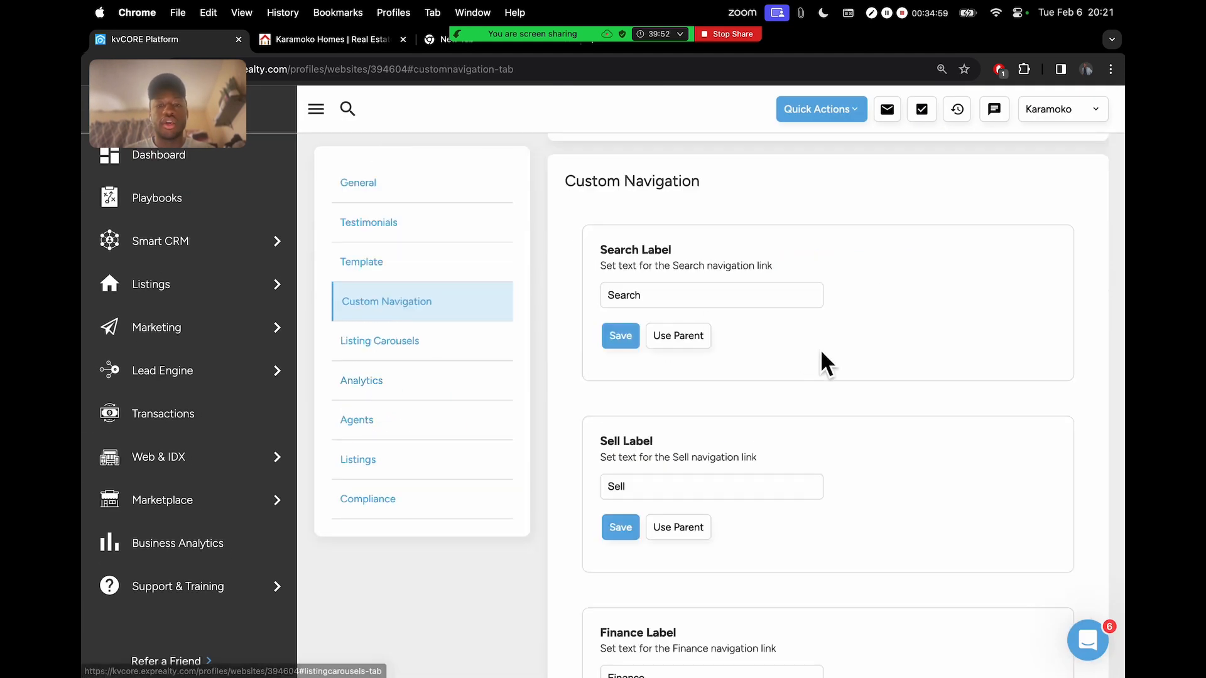
{"action": "scroll", "coordinate": [768, 346], "scroll_direction": "down", "scroll_amount": 5}
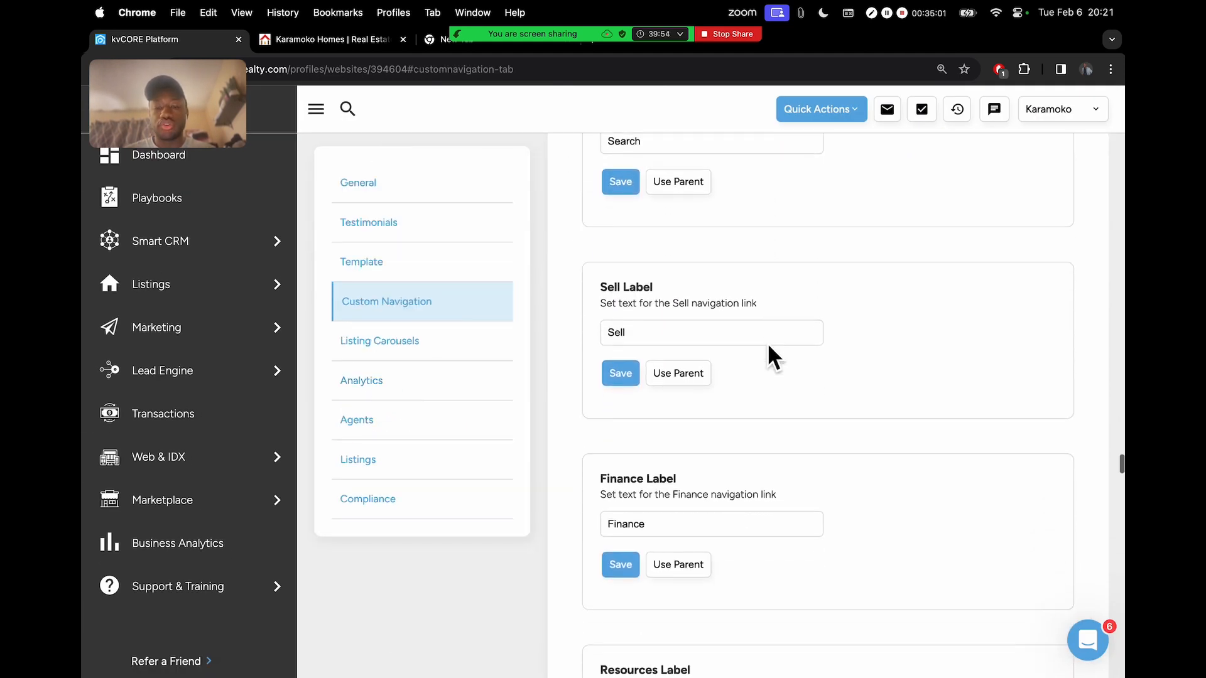
{"action": "scroll", "coordinate": [767, 350], "scroll_direction": "down", "scroll_amount": 8}
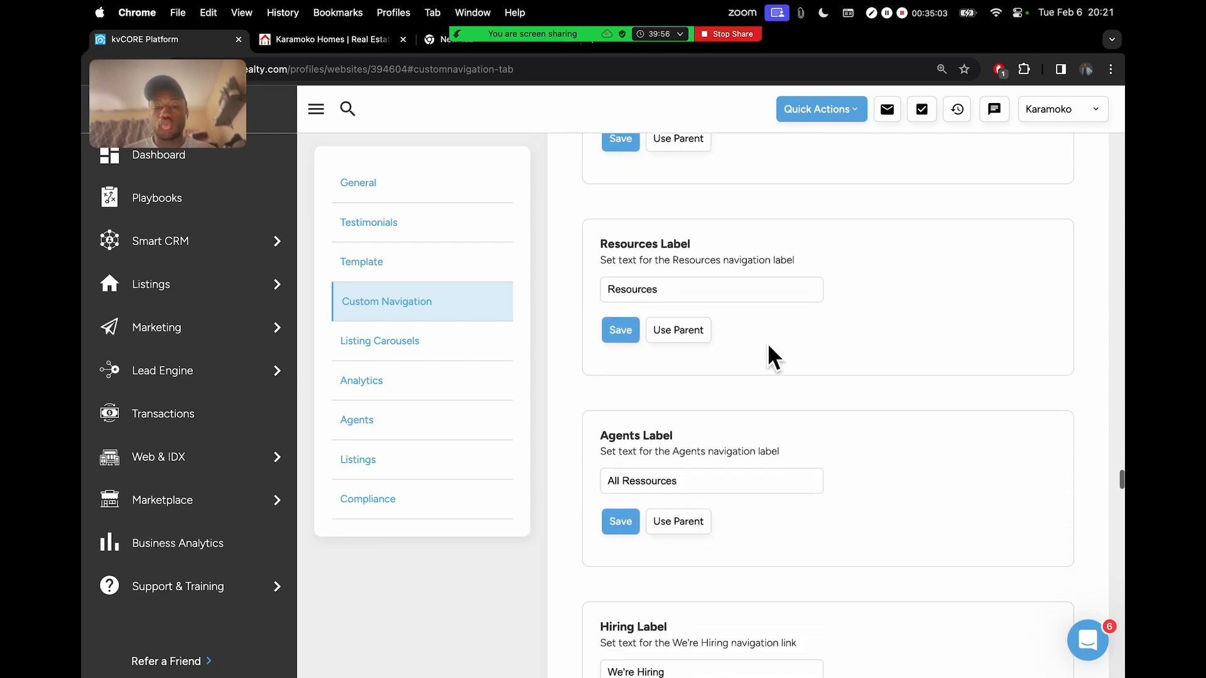
{"action": "scroll", "coordinate": [767, 349], "scroll_direction": "down", "scroll_amount": 8}
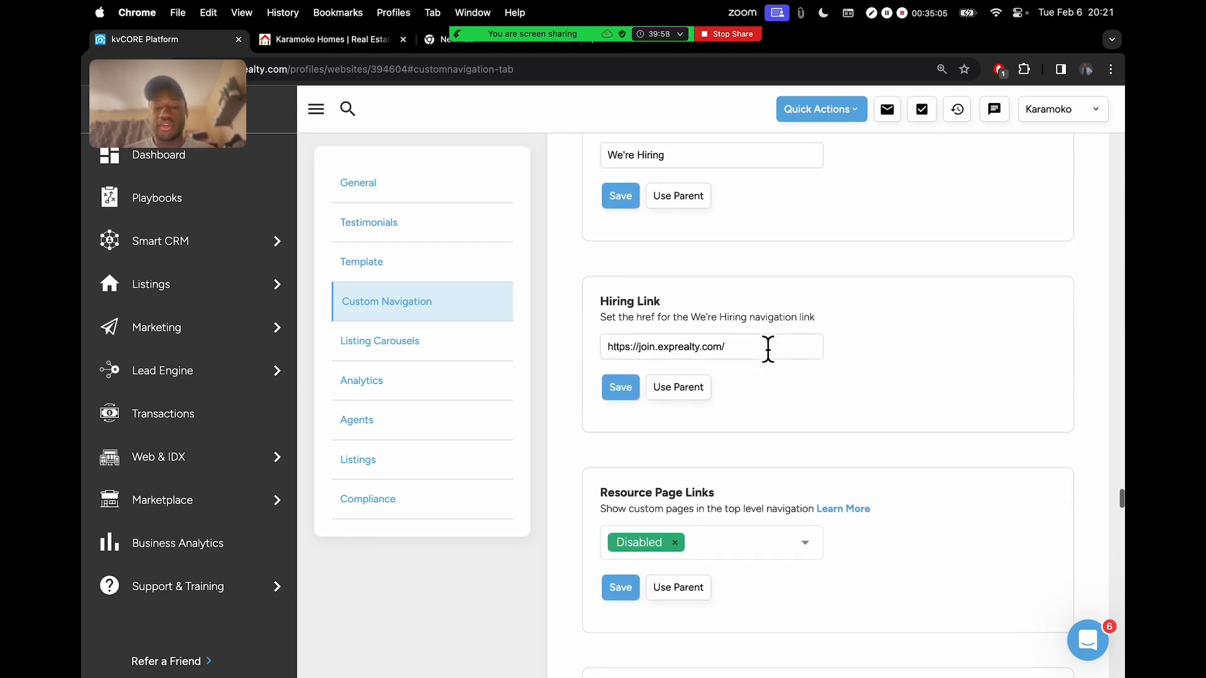
{"action": "scroll", "coordinate": [766, 341], "scroll_direction": "down", "scroll_amount": 1}
{"action": "left_click_drag", "start_coordinate": [608, 415], "coordinate": [748, 422]}
{"action": "left_click", "coordinate": [719, 429]}
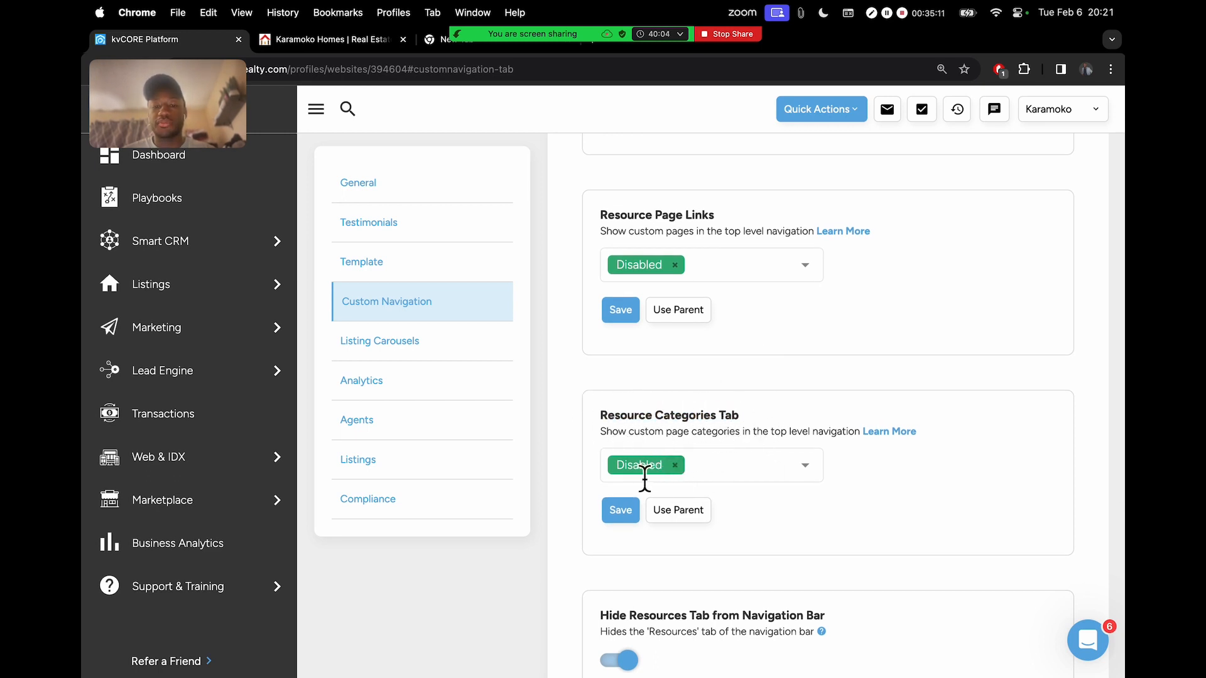
Step: Change the Resource Categories Tab from Disabled to Market Report
{"action": "scroll", "coordinate": [665, 472], "scroll_direction": "up", "scroll_amount": 5}
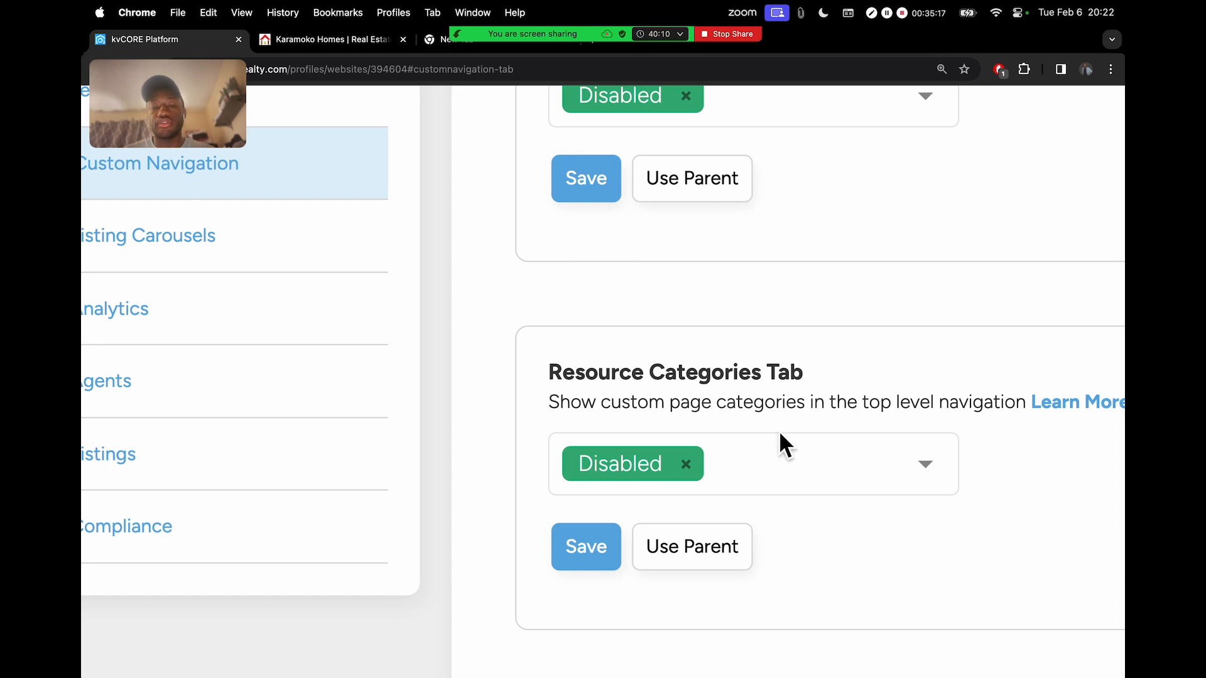
{"action": "left_click_drag", "start_coordinate": [556, 377], "coordinate": [794, 370]}
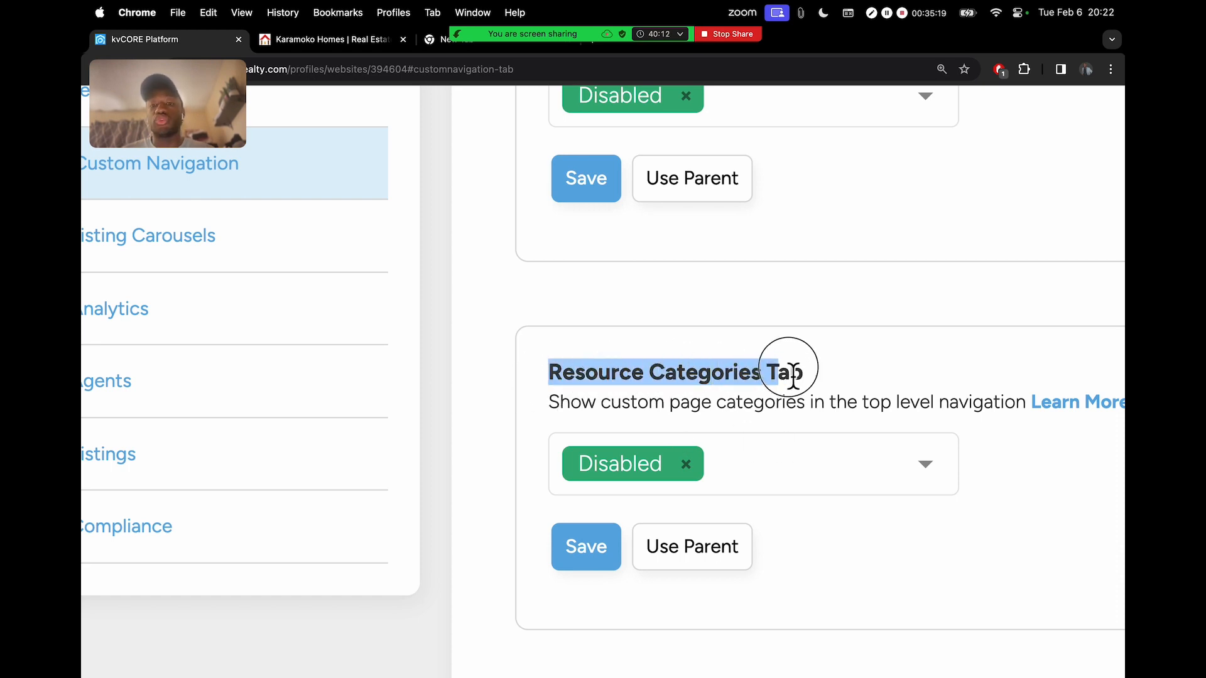
{"action": "left_click", "coordinate": [816, 385]}
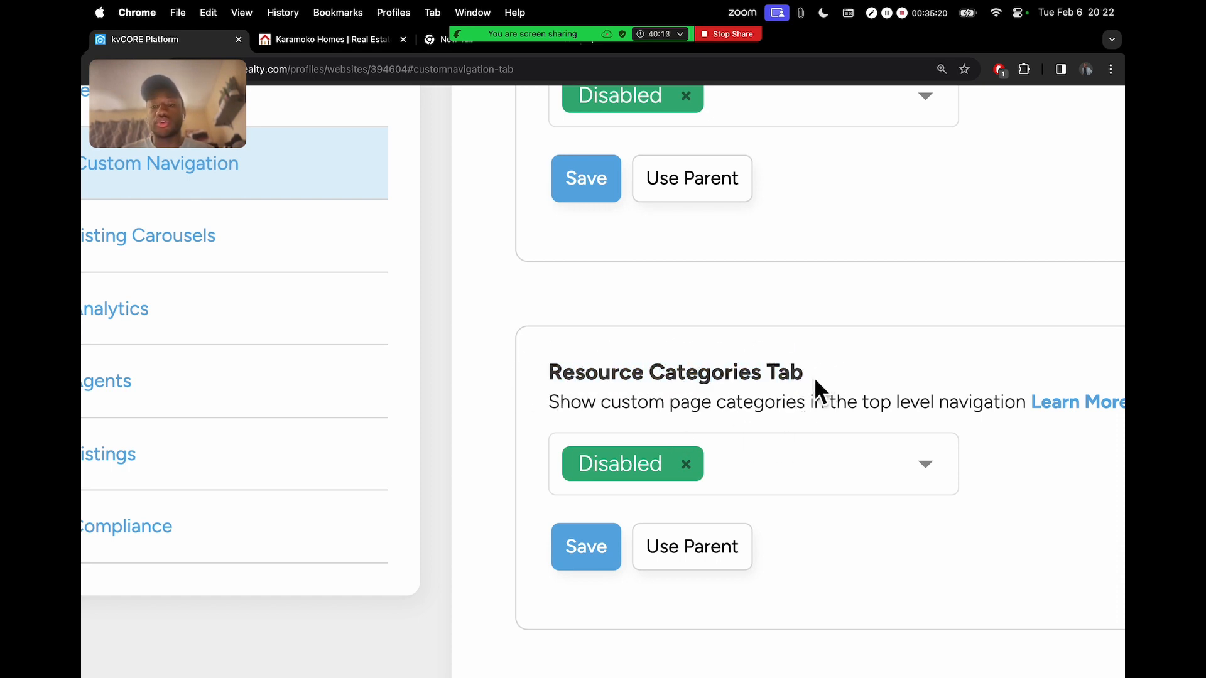
{"action": "left_click", "coordinate": [923, 472]}
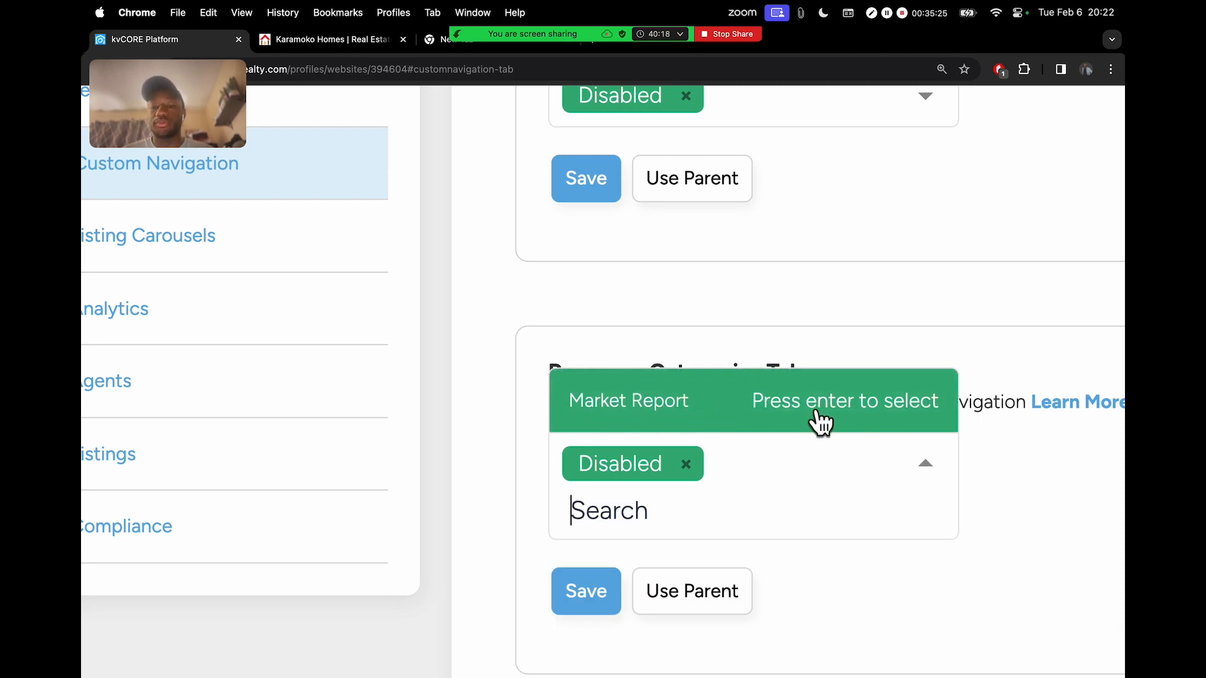
{"action": "left_click", "coordinate": [844, 413]}
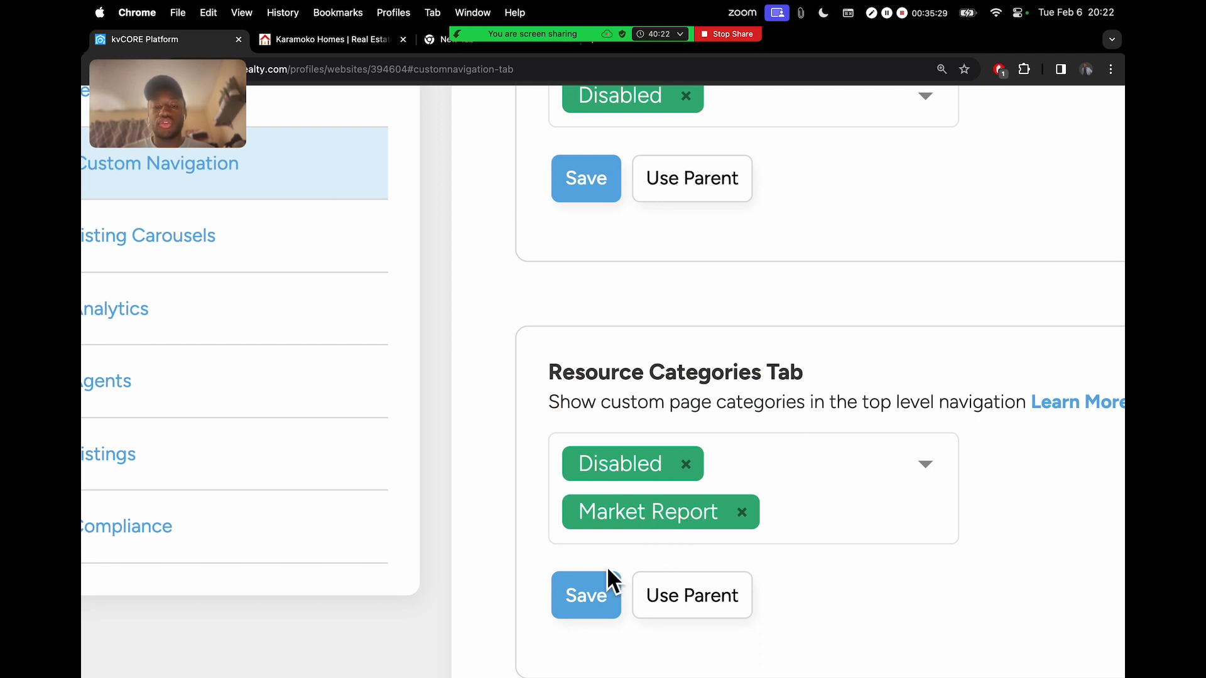
Step: Save the navigation settings and open the account menu
{"action": "left_click", "coordinate": [593, 602]}
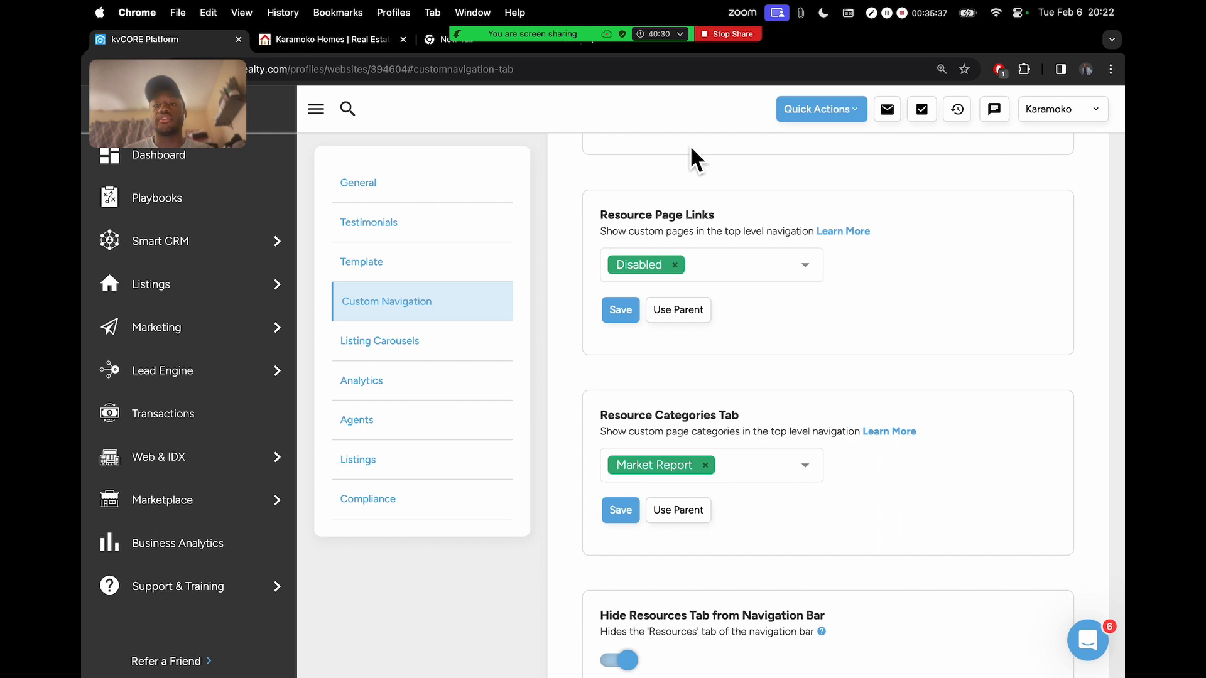
{"action": "left_click", "coordinate": [621, 511]}
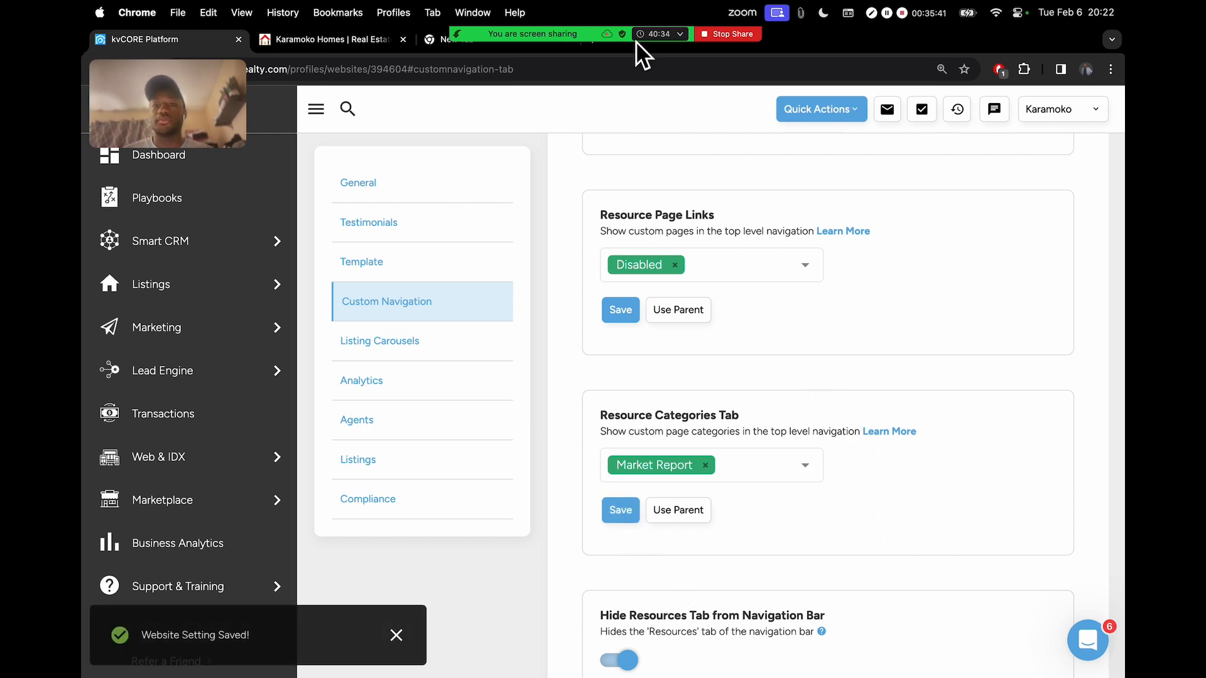
{"action": "mouse_move", "coordinate": [575, 33]}
{"action": "left_click_drag", "start_coordinate": [970, 59], "coordinate": [836, 246]}
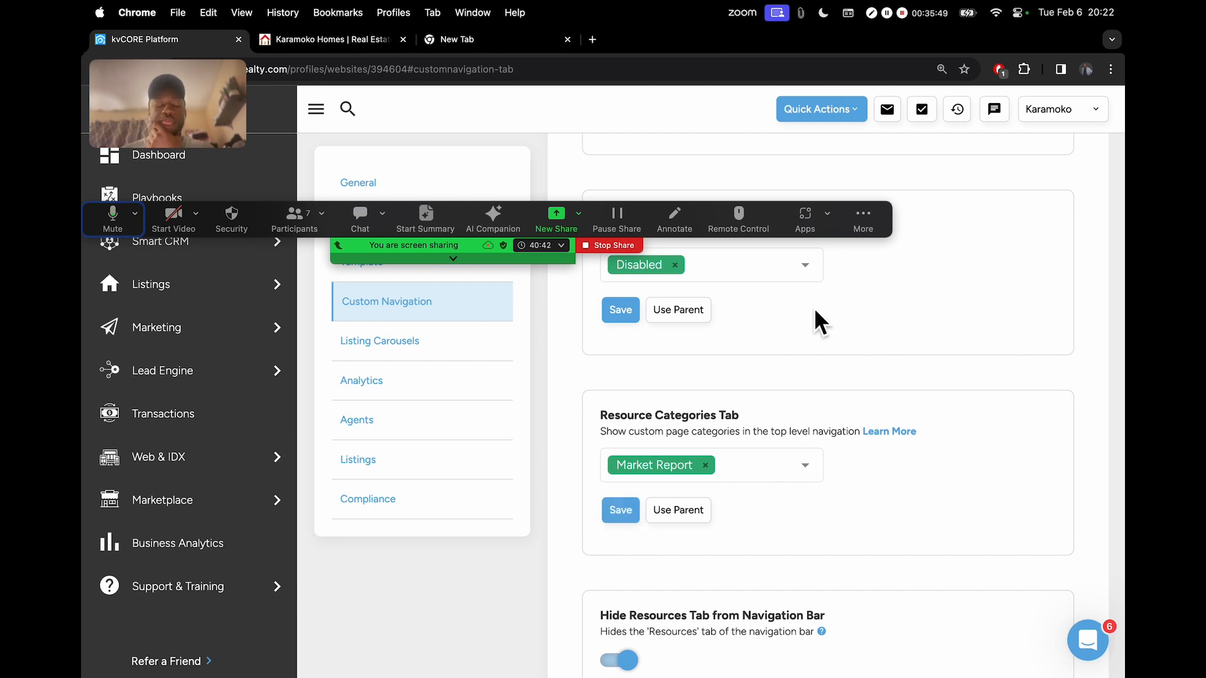
{"action": "left_click", "coordinate": [1074, 110]}
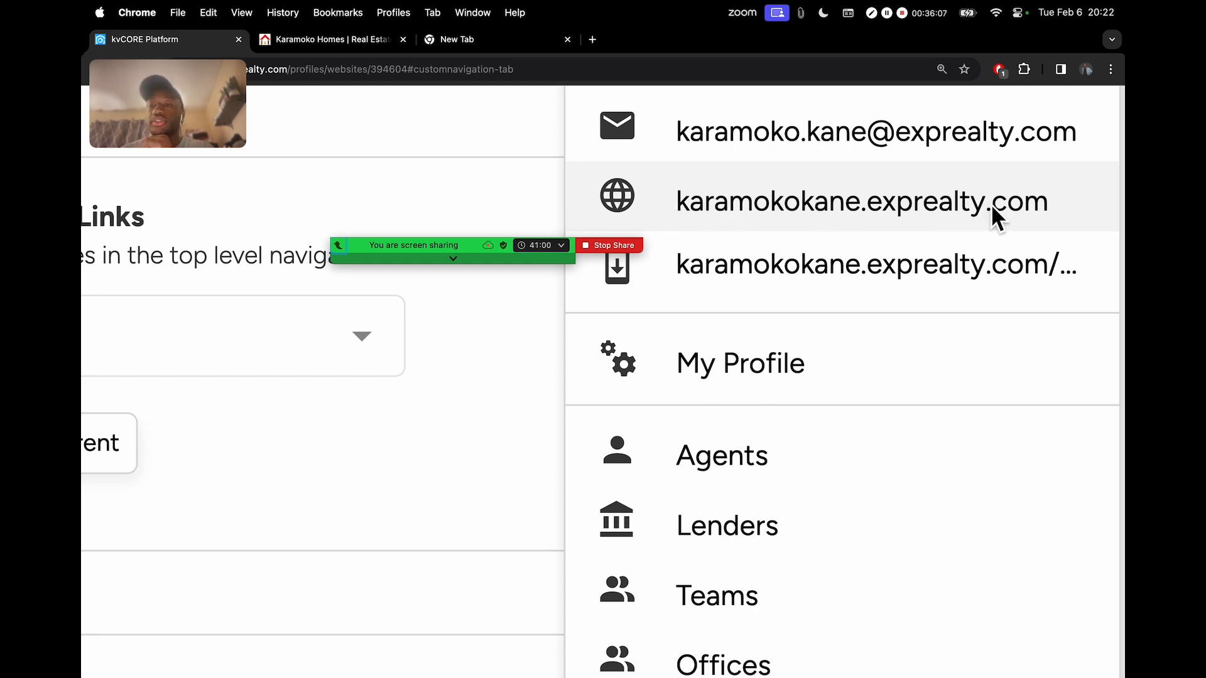
Step: Open the agent's public website in a new tab and view its Market Report menu
{"action": "left_click", "coordinate": [945, 204]}
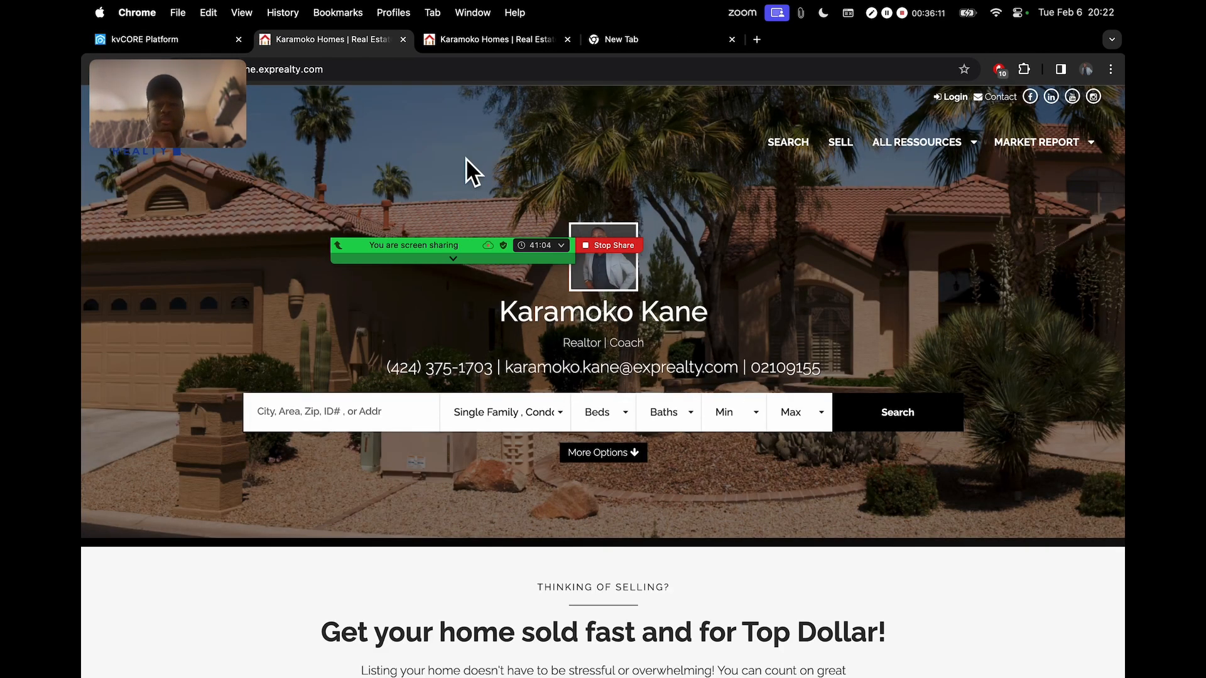
{"action": "left_click_drag", "start_coordinate": [219, 110], "coordinate": [220, 225]}
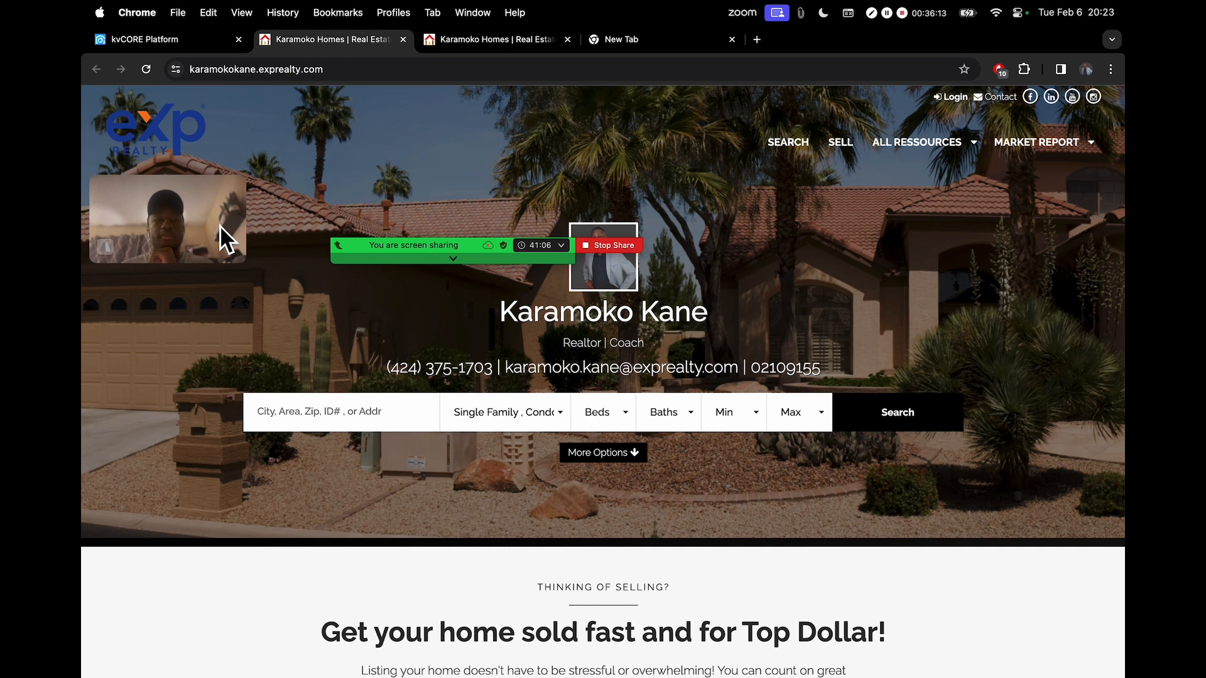
{"action": "mouse_move", "coordinate": [1039, 152]}
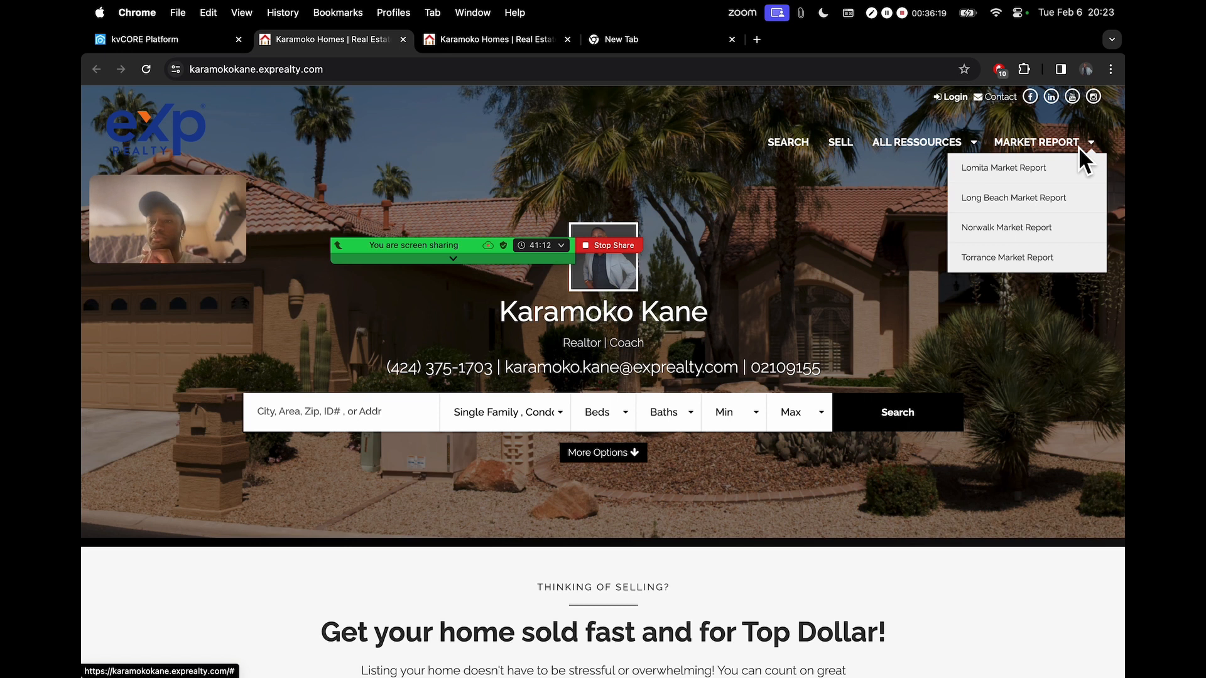
{"action": "scroll", "coordinate": [1079, 147], "scroll_direction": "up", "scroll_amount": 5}
{"action": "mouse_move", "coordinate": [988, 145]}
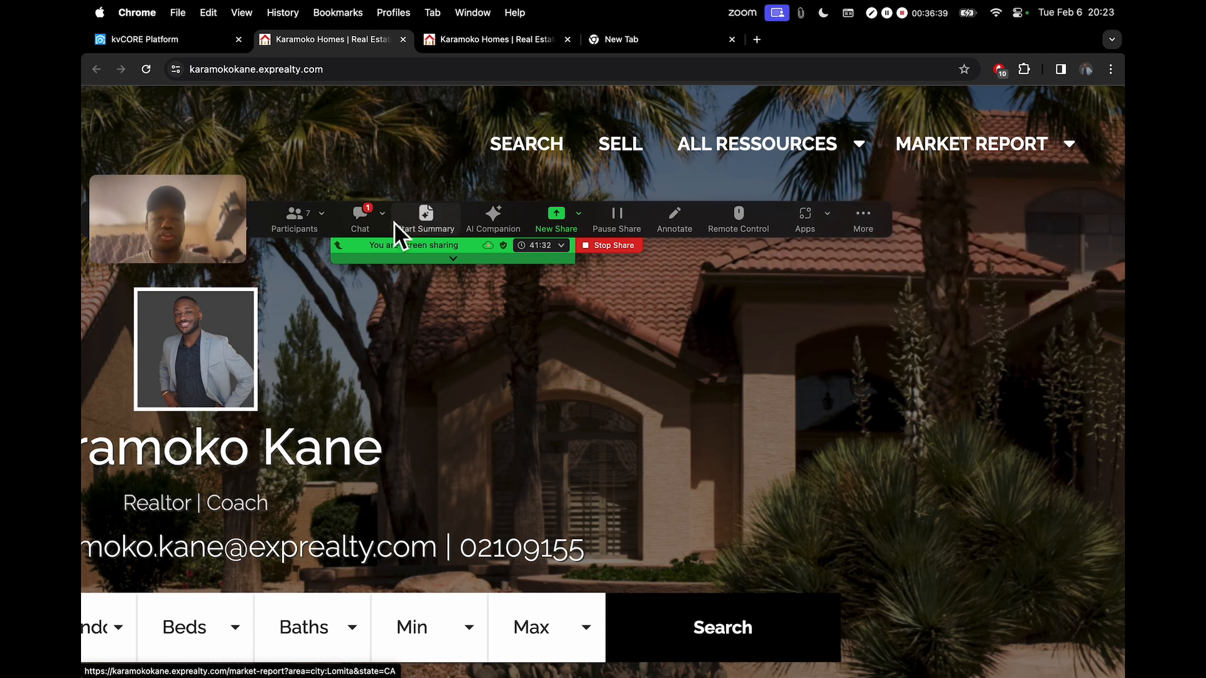
Step: Move the meeting chat aside and recheck the Lomita, Long Beach, Norwalk and Torrance report links
{"action": "left_click", "coordinate": [361, 227]}
{"action": "left_click_drag", "start_coordinate": [197, 201], "coordinate": [540, 321]}
{"action": "left_click_drag", "start_coordinate": [318, 143], "coordinate": [315, 261]}
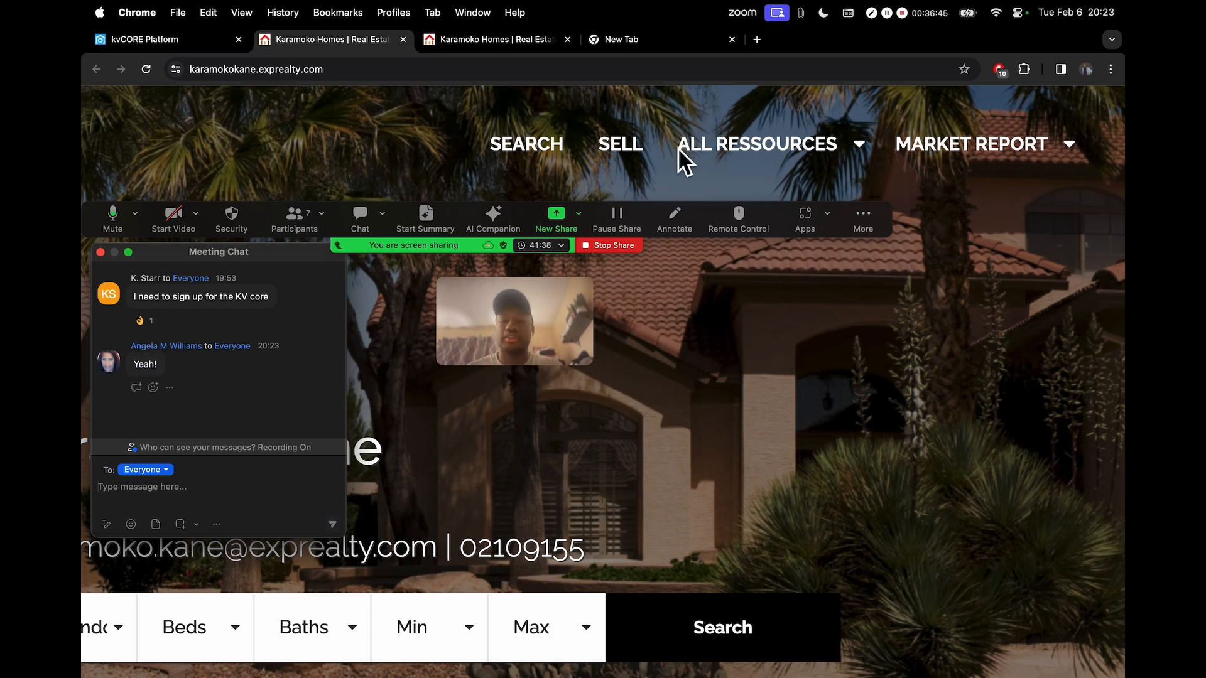
{"action": "mouse_move", "coordinate": [979, 144]}
{"action": "scroll", "coordinate": [1013, 260], "scroll_direction": "down", "scroll_amount": 5}
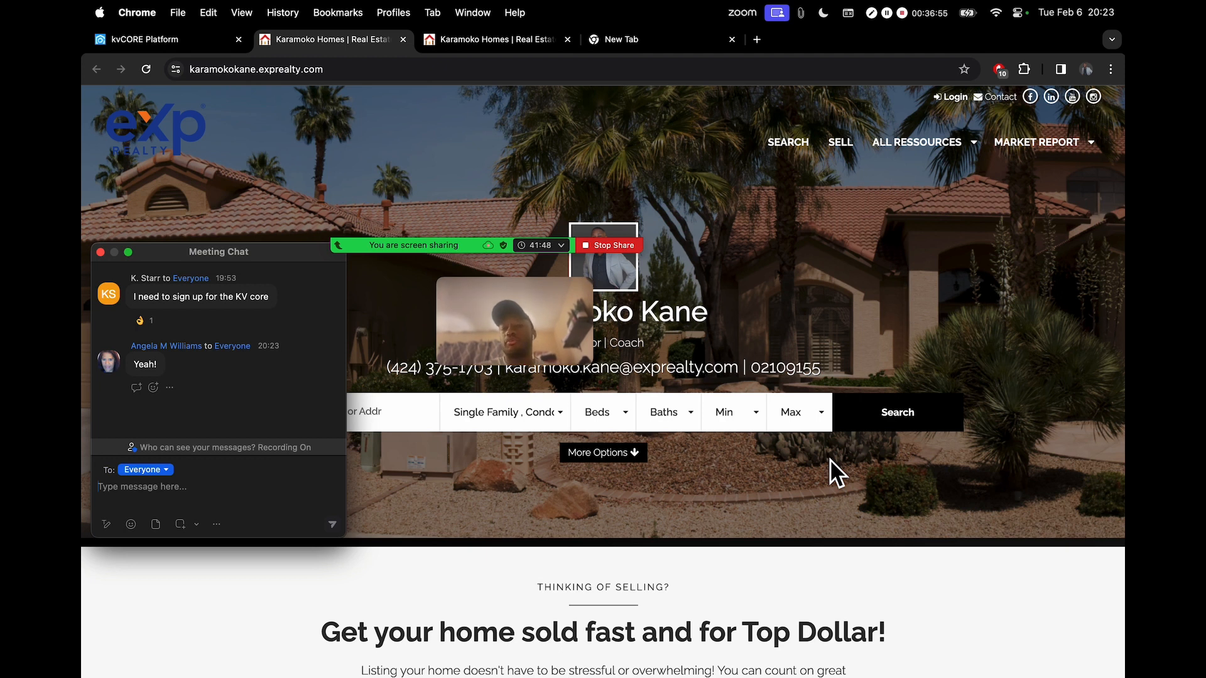
{"action": "left_click", "coordinate": [830, 459]}
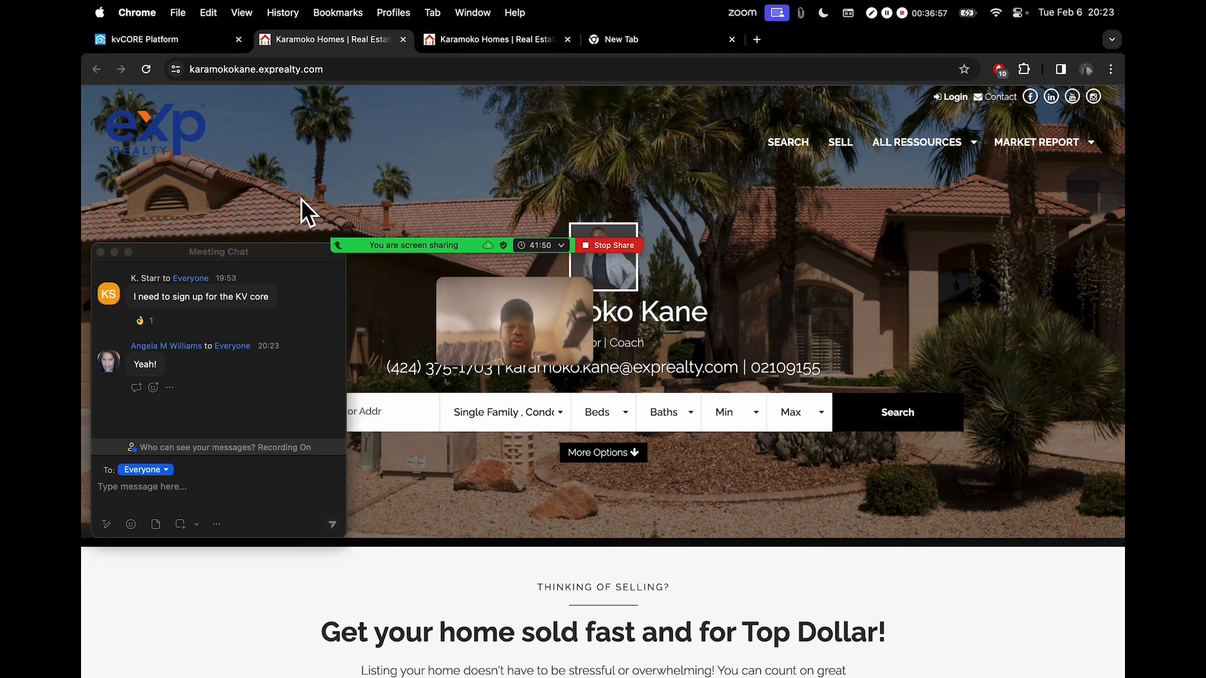
Step: Return to the kvCORE admin and open Web & IDX
{"action": "left_click", "coordinate": [165, 46]}
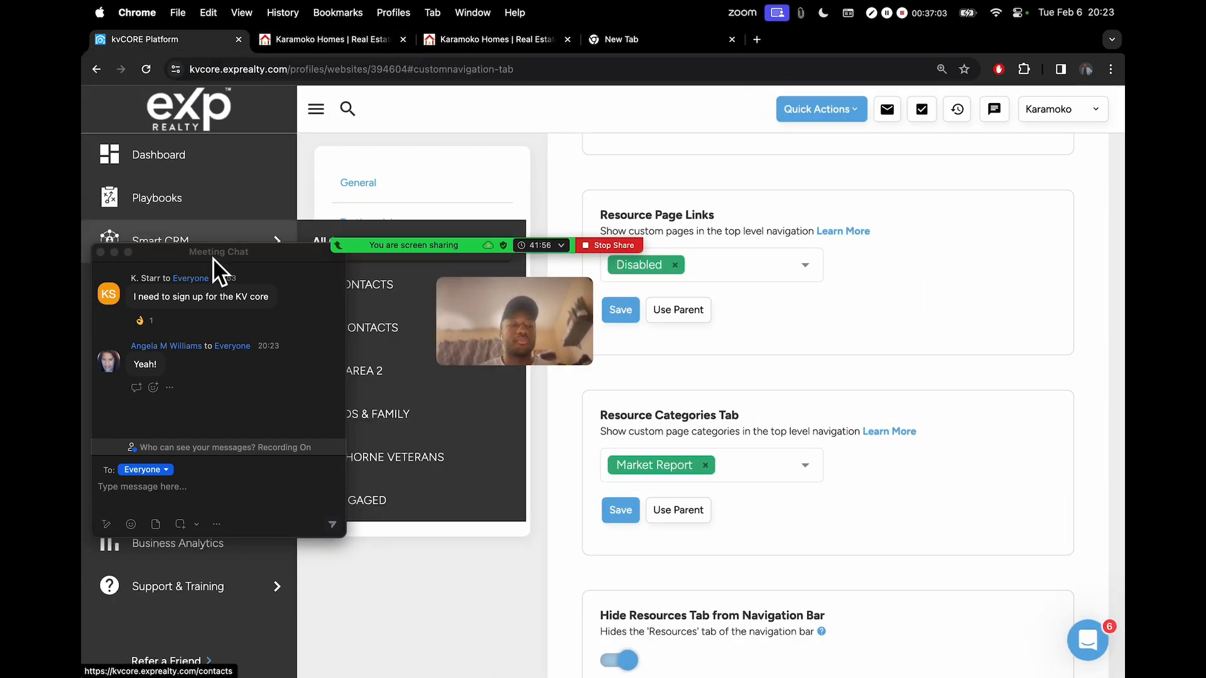
{"action": "left_click_drag", "start_coordinate": [213, 254], "coordinate": [863, 269]}
{"action": "mouse_move", "coordinate": [255, 296]}
{"action": "mouse_move", "coordinate": [156, 461]}
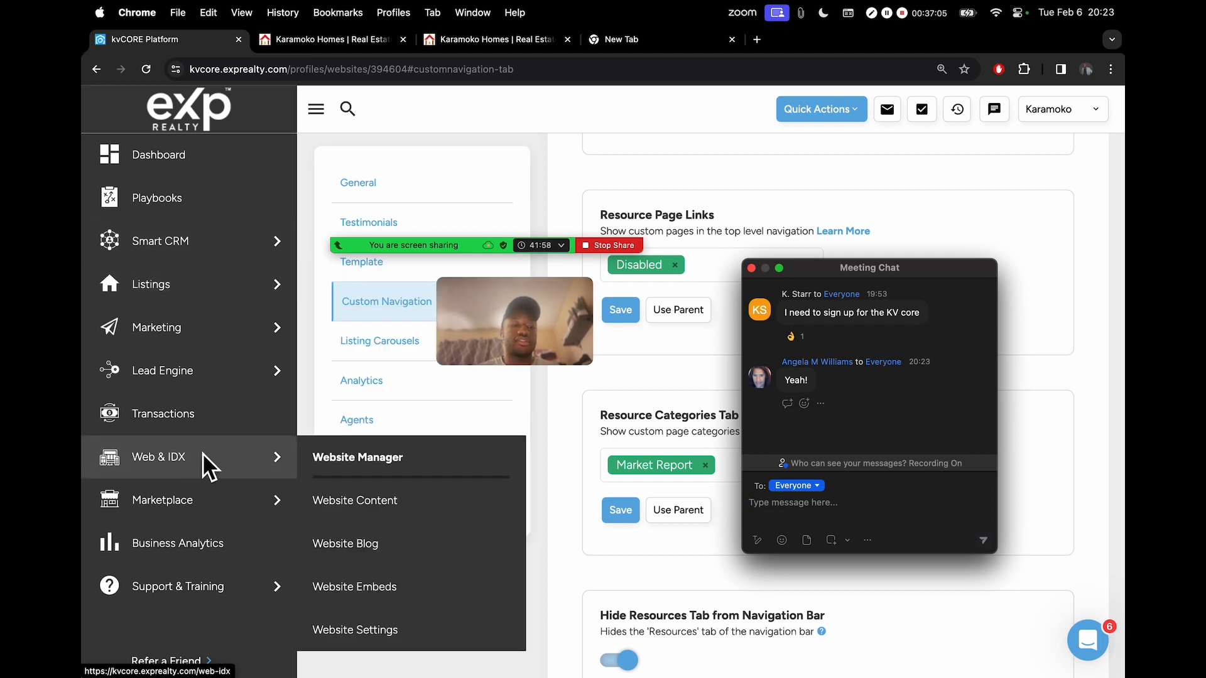
{"action": "left_click", "coordinate": [173, 467]}
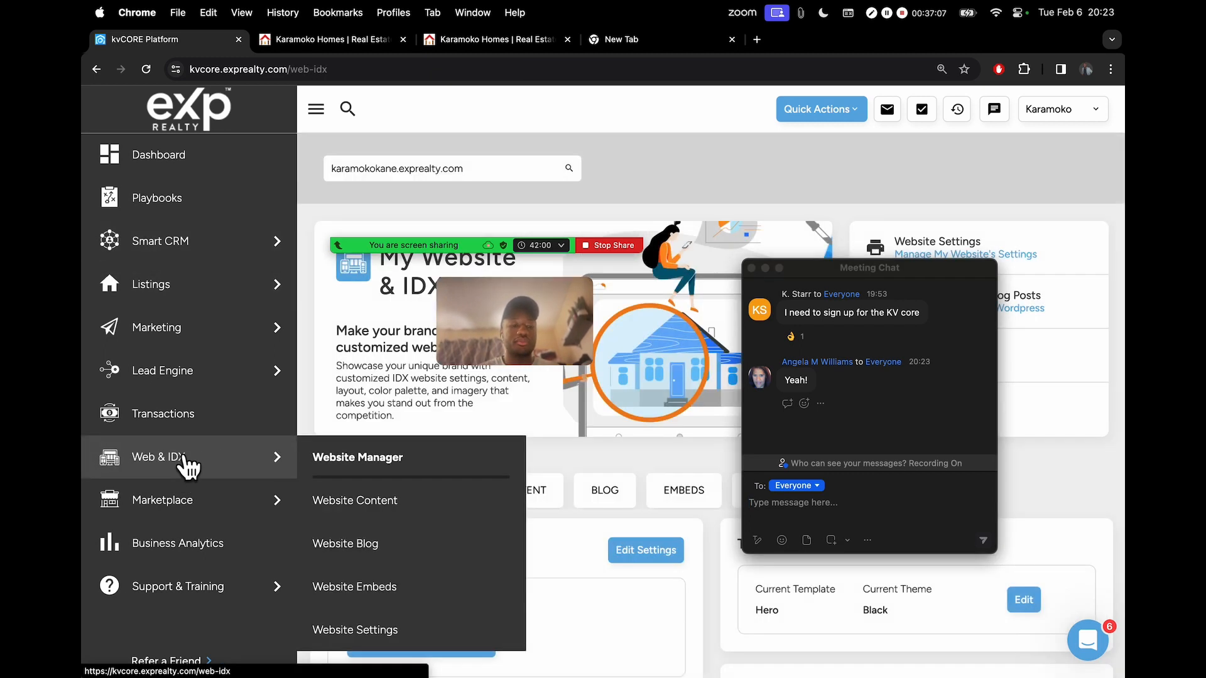
Step: Close the meeting chat and show the Site Content Custom Pages list
{"action": "left_click_drag", "start_coordinate": [837, 263], "coordinate": [593, 114]}
{"action": "scroll", "coordinate": [773, 353], "scroll_direction": "down", "scroll_amount": 5}
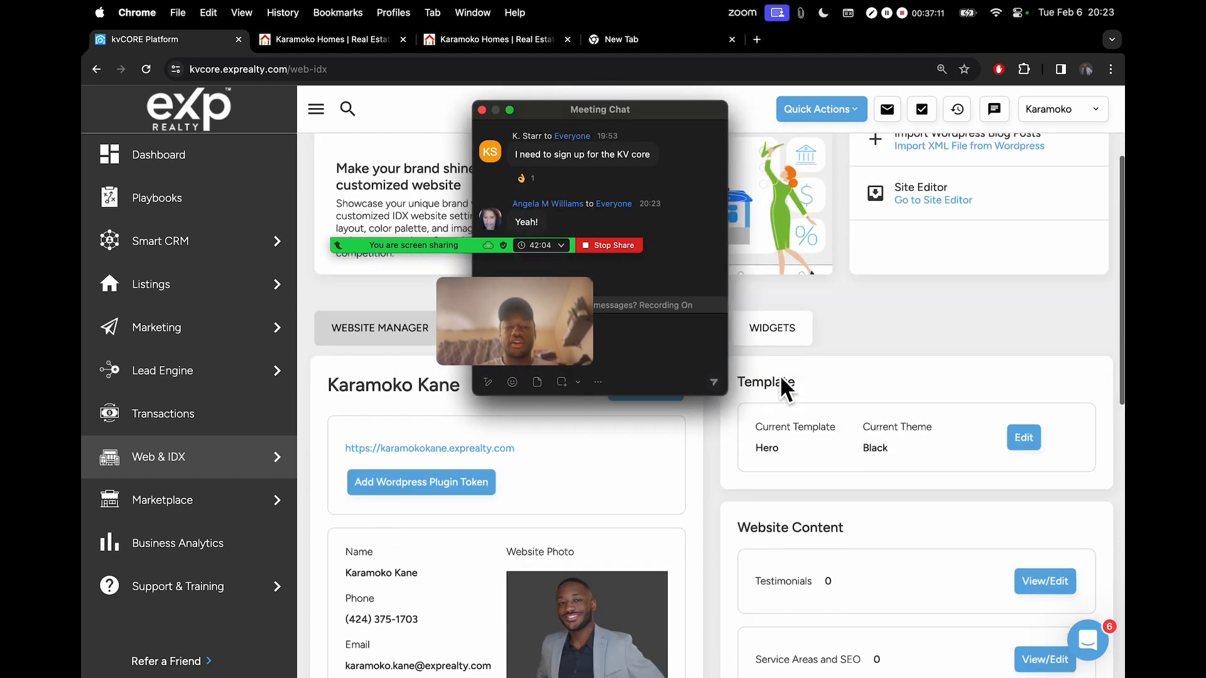
{"action": "left_click", "coordinate": [484, 110]}
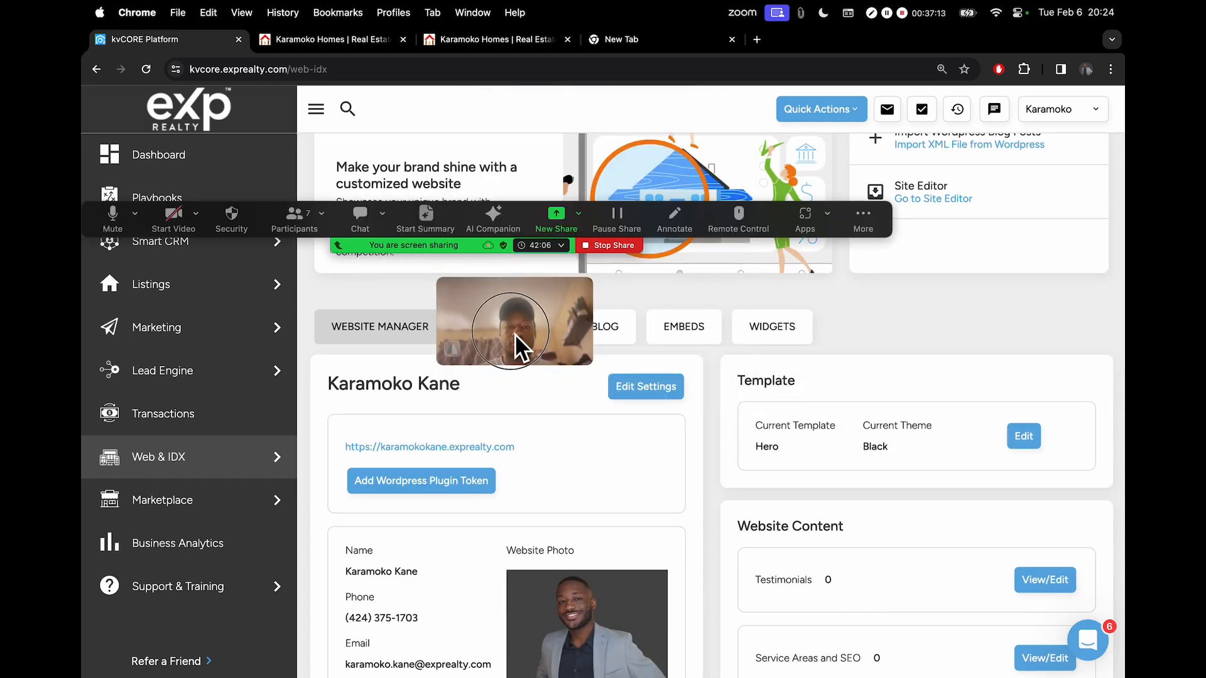
{"action": "left_click_drag", "start_coordinate": [865, 227], "coordinate": [932, 103]}
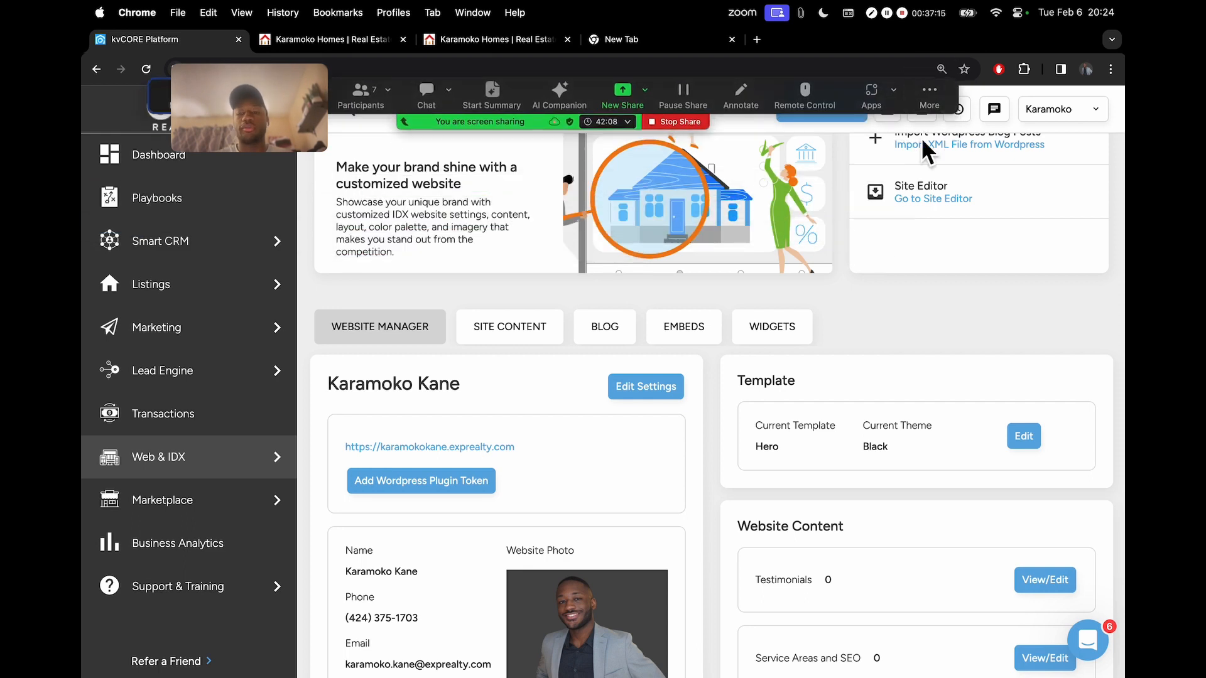
{"action": "scroll", "coordinate": [868, 296], "scroll_direction": "down", "scroll_amount": 3}
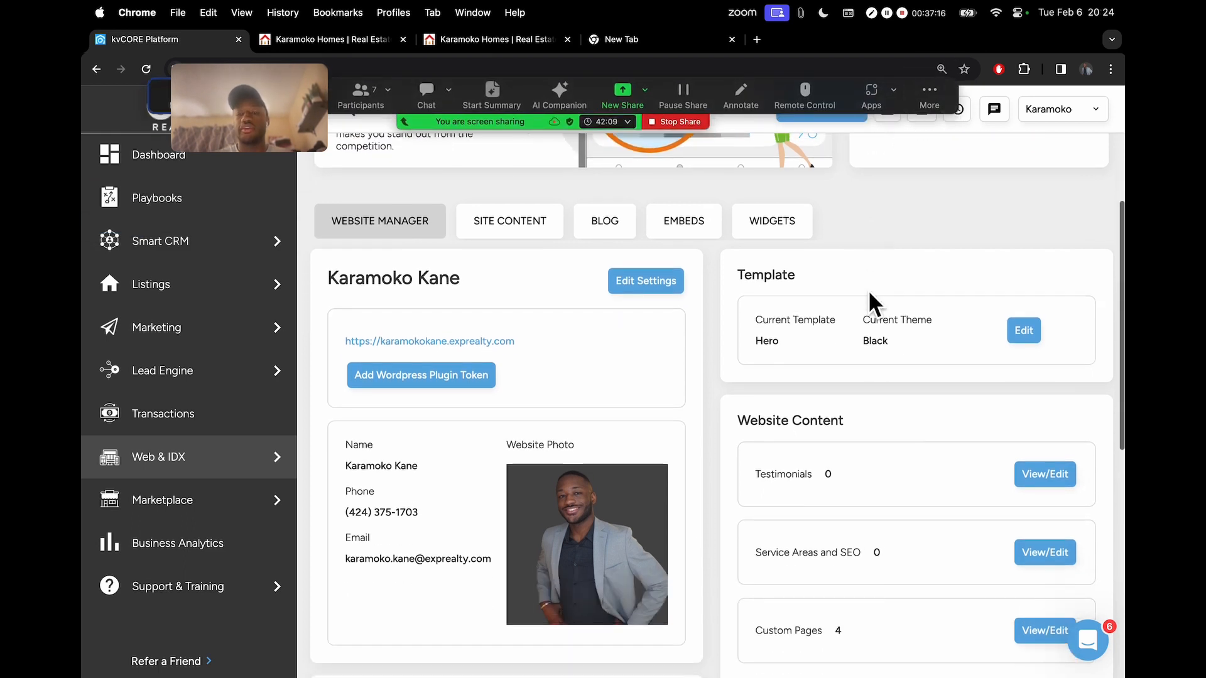
{"action": "left_click", "coordinate": [509, 221]}
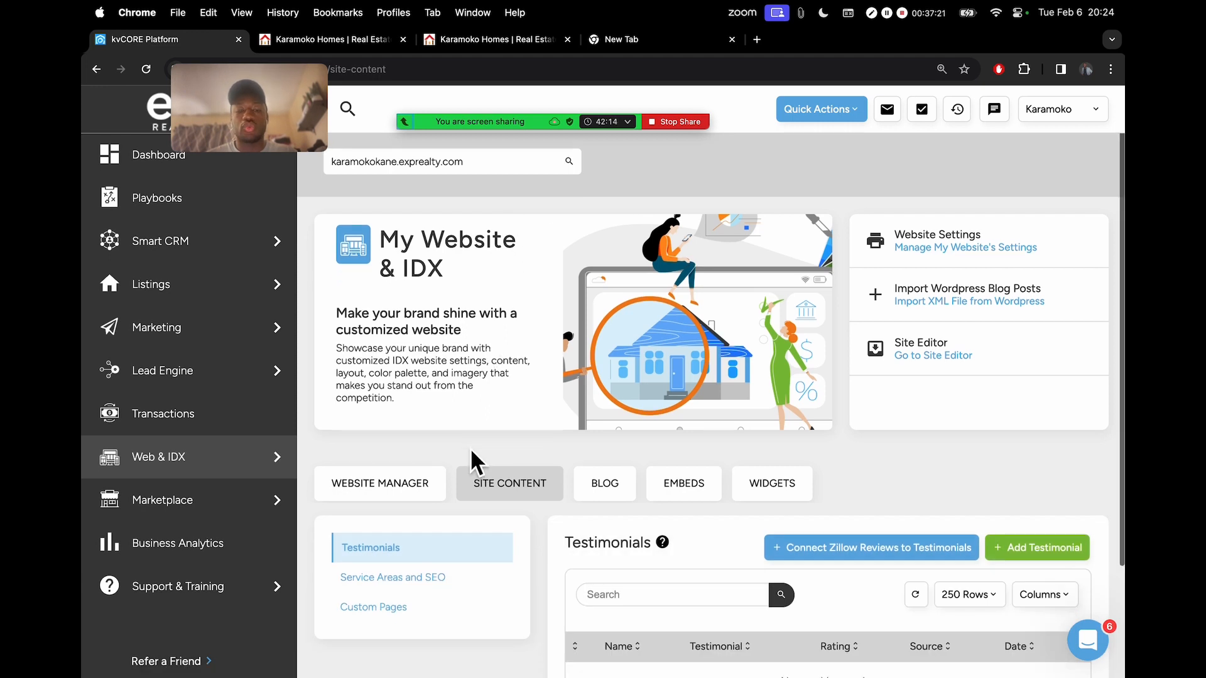
{"action": "scroll", "coordinate": [470, 447], "scroll_direction": "down", "scroll_amount": 3}
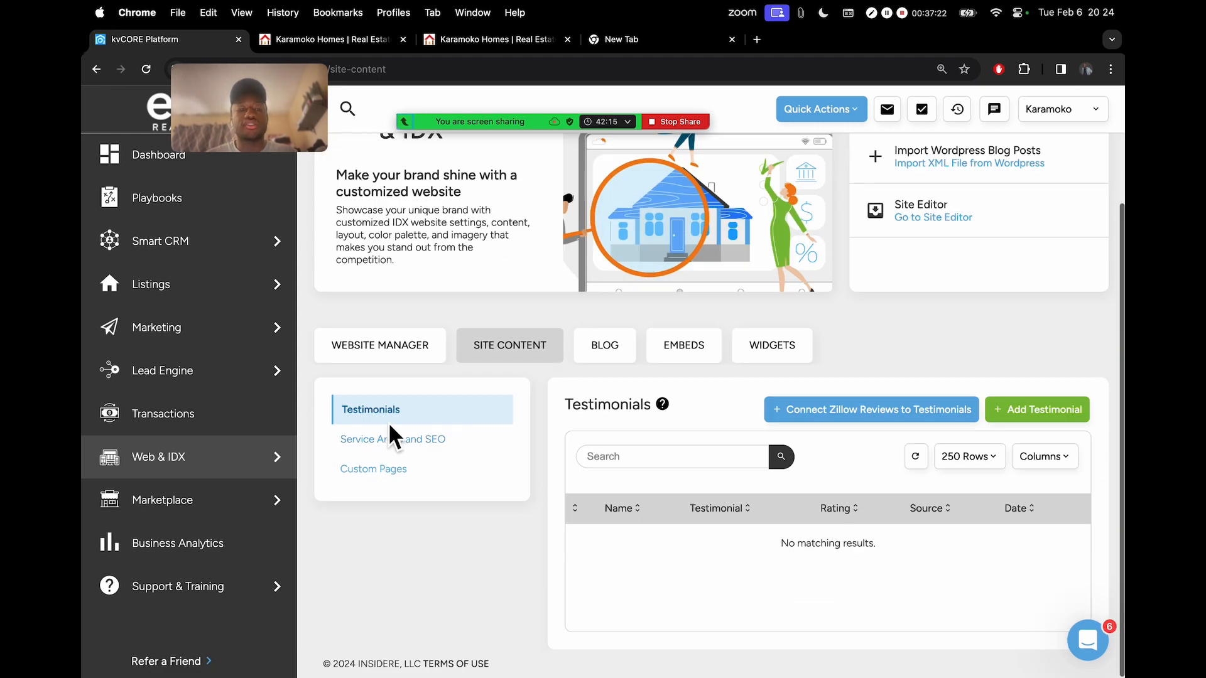
{"action": "left_click", "coordinate": [379, 472]}
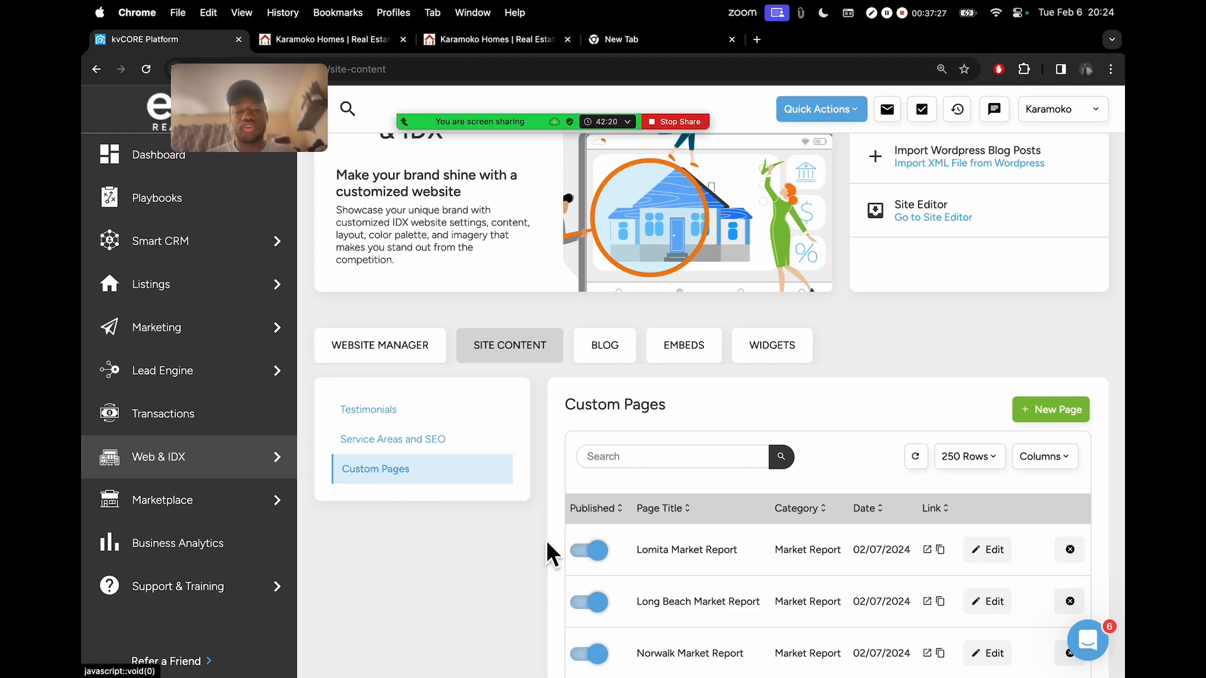
{"action": "scroll", "coordinate": [545, 540], "scroll_direction": "down", "scroll_amount": 3}
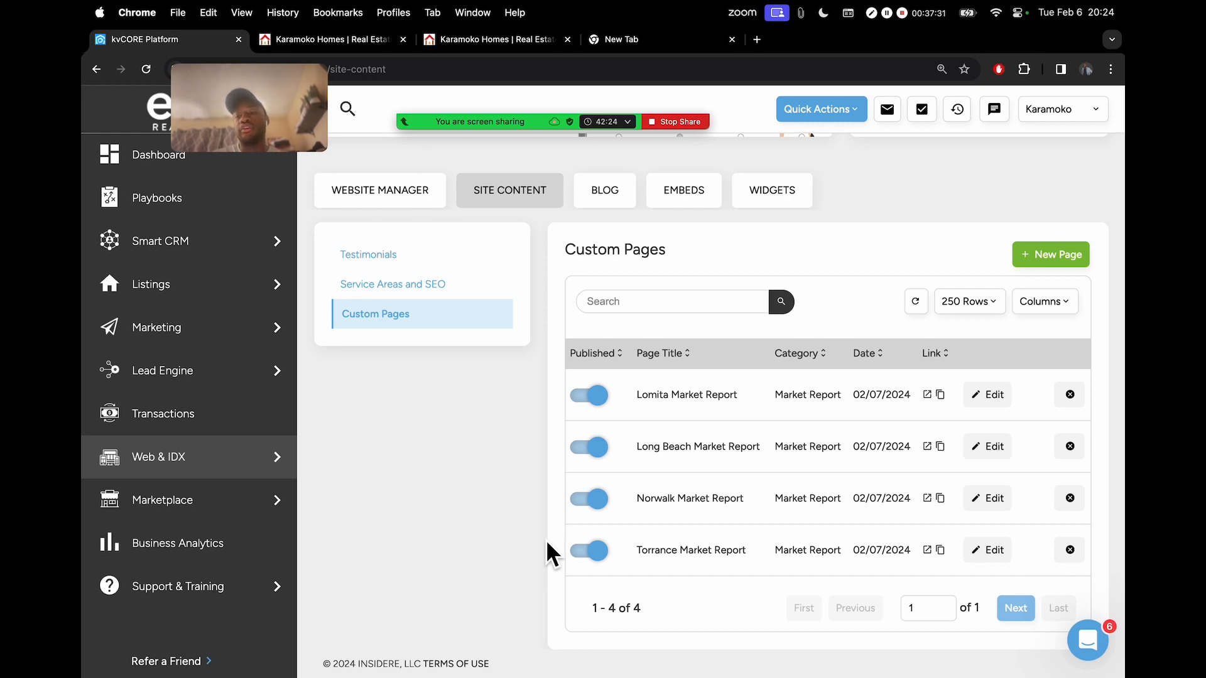
Step: Begin a New Custom Page with the Market Report category, then cancel it
{"action": "left_click", "coordinate": [1057, 270]}
{"action": "left_click", "coordinate": [622, 241]}
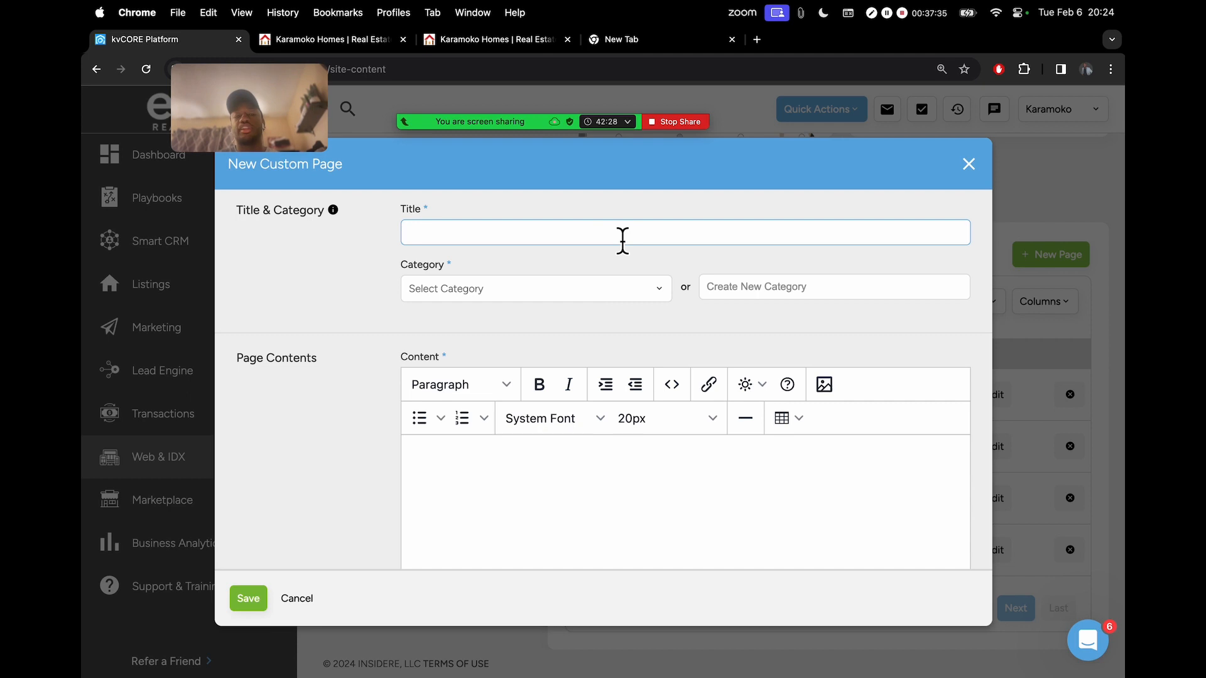
{"action": "left_click", "coordinate": [536, 296]}
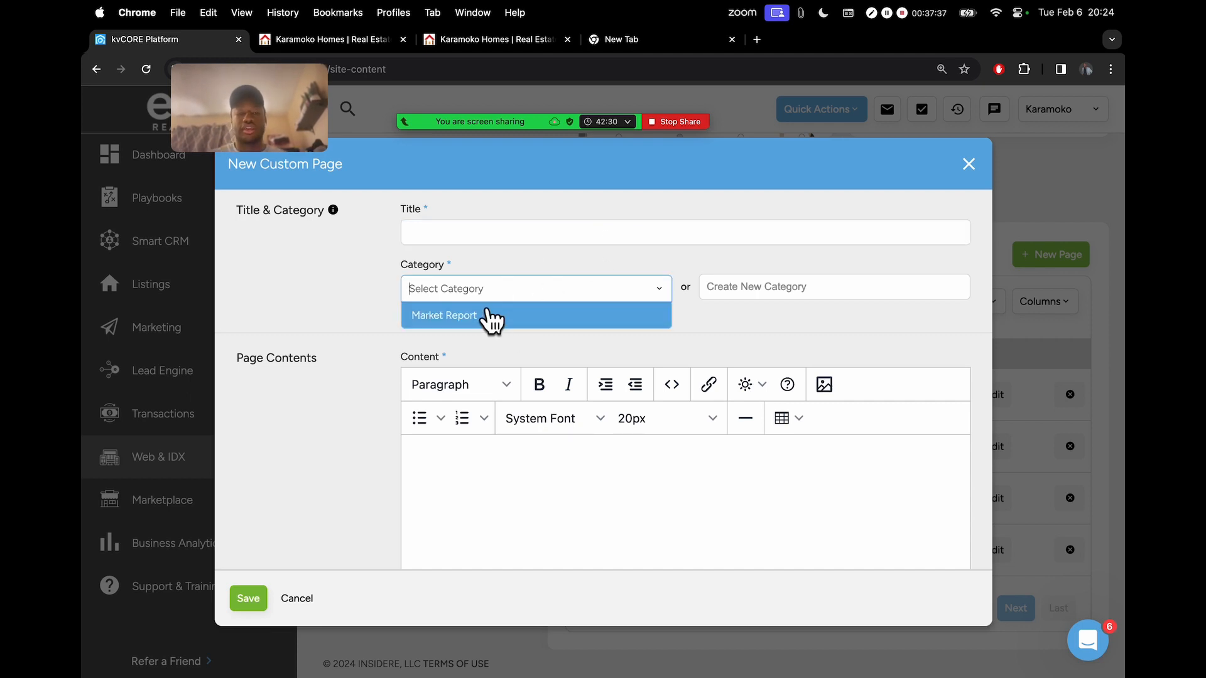
{"action": "left_click", "coordinate": [479, 311]}
{"action": "scroll", "coordinate": [504, 371], "scroll_direction": "down", "scroll_amount": 10}
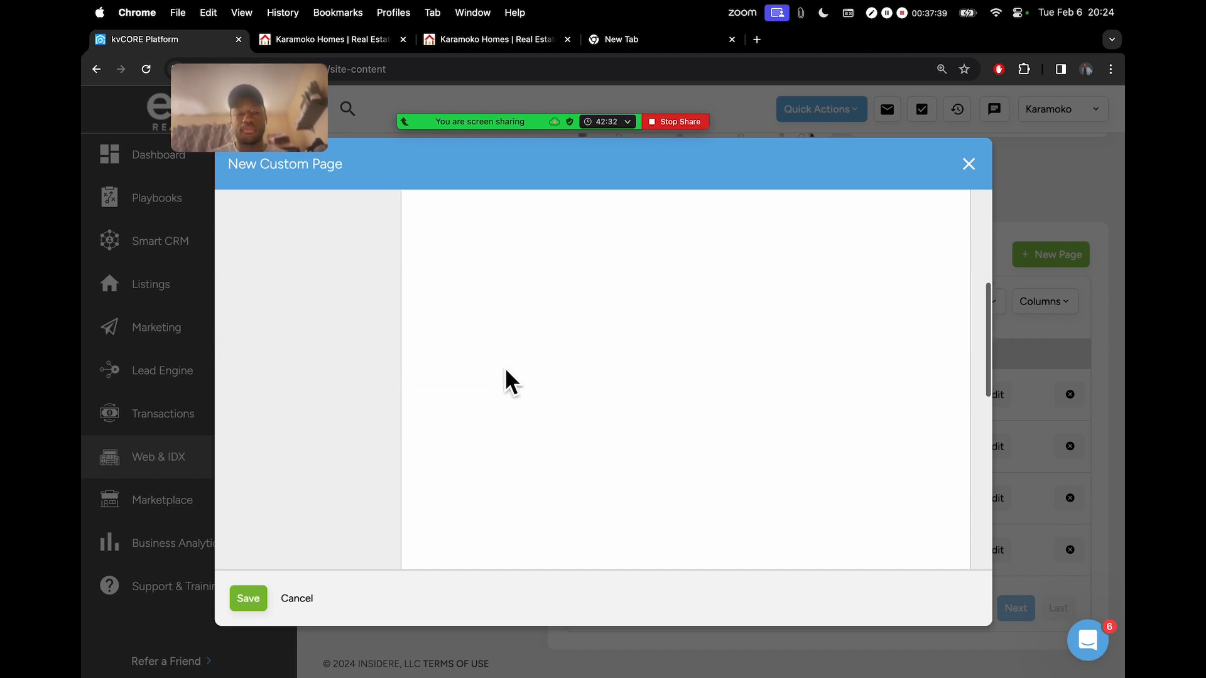
{"action": "left_click", "coordinate": [619, 347]}
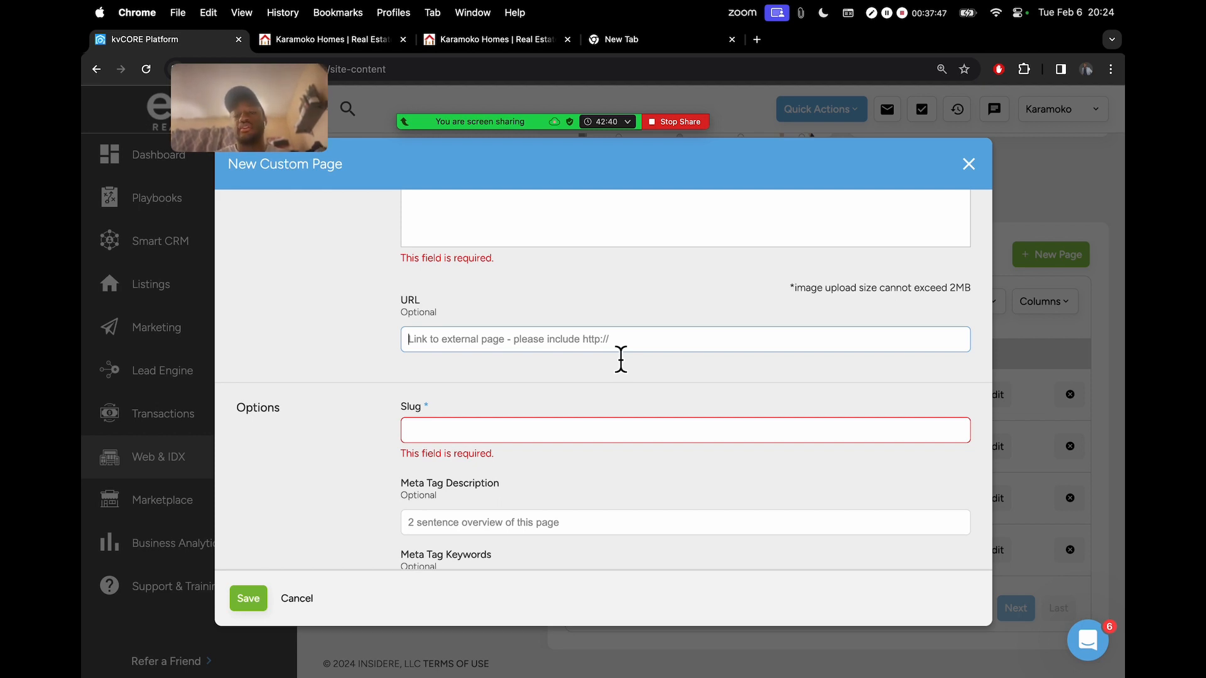
{"action": "left_click", "coordinate": [295, 599]}
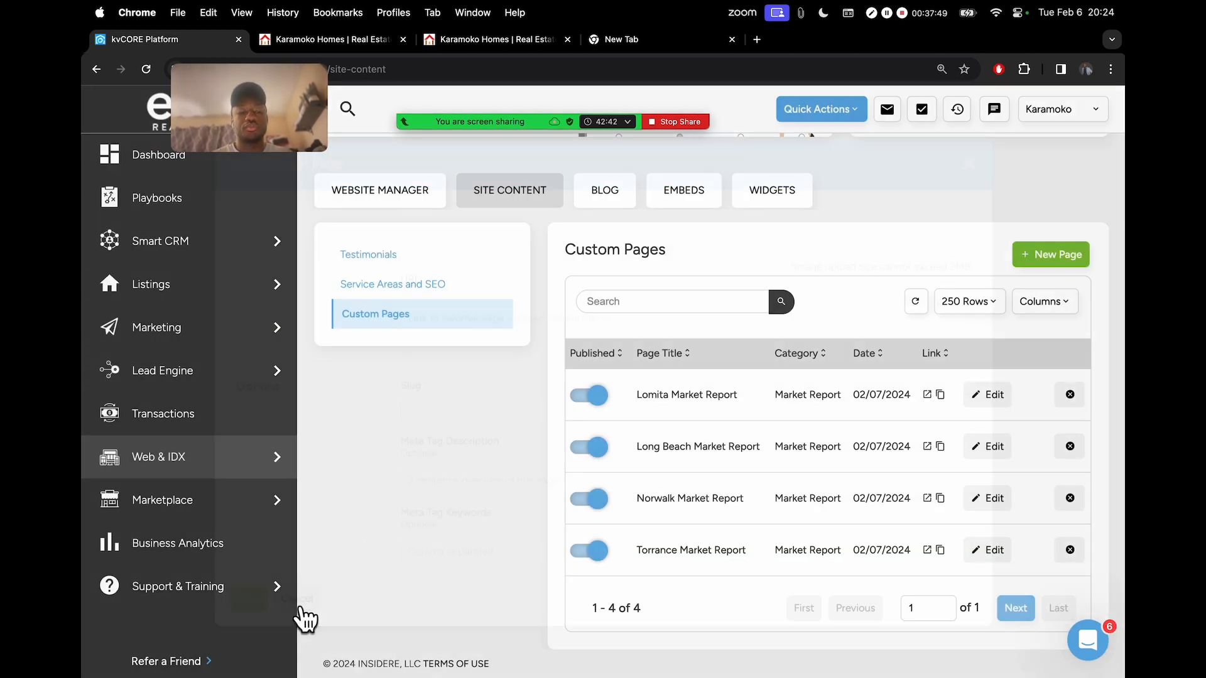
{"action": "scroll", "coordinate": [485, 435], "scroll_direction": "up", "scroll_amount": 5}
{"action": "left_click_drag", "start_coordinate": [262, 108], "coordinate": [1020, 135]}
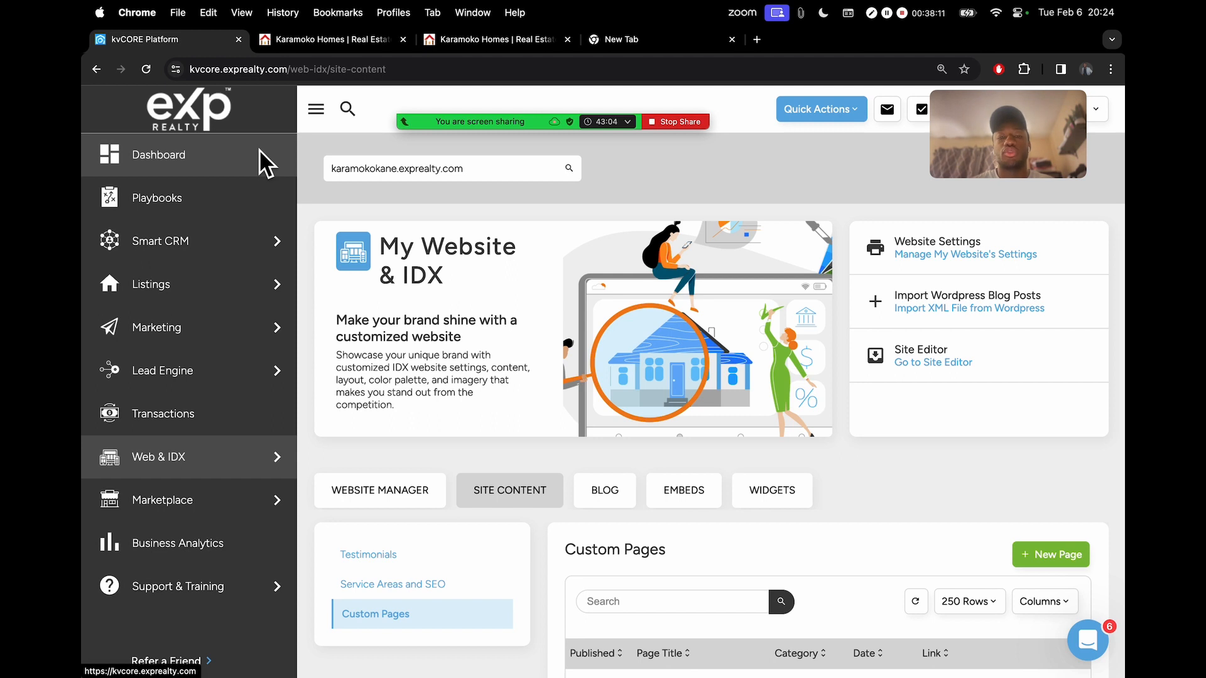
Step: Open Build Squeeze Page from Lead Engine, landing on the Multi-Property form
{"action": "mouse_move", "coordinate": [214, 368]}
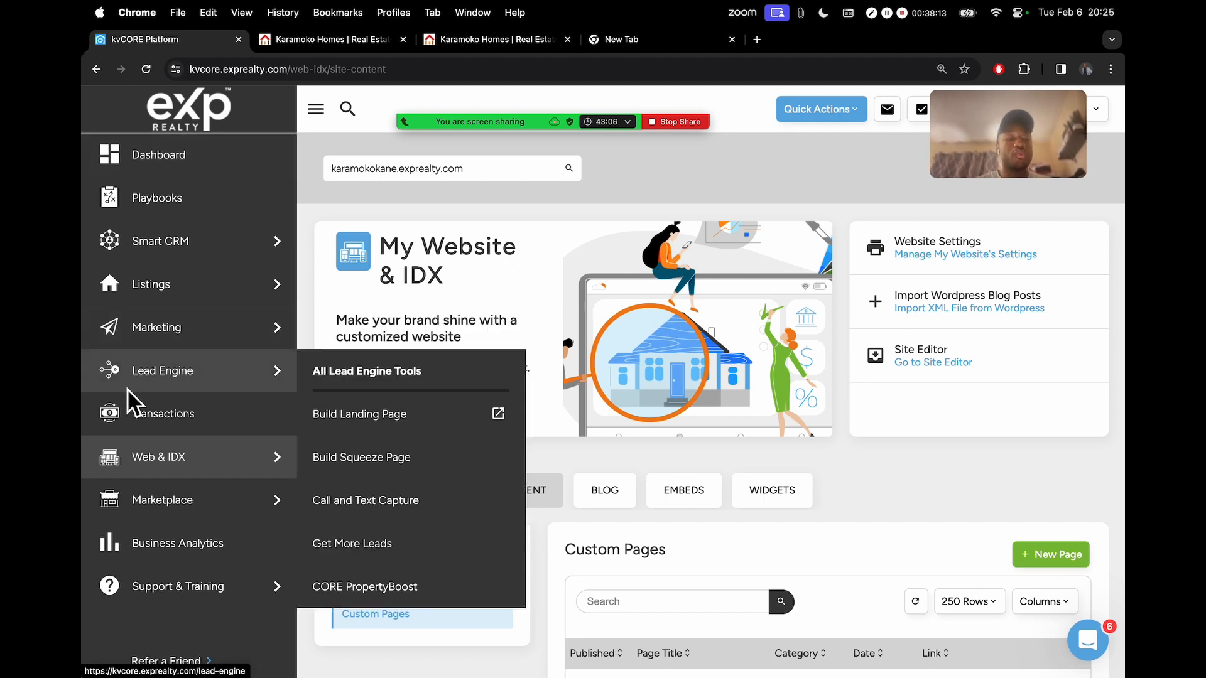
{"action": "scroll", "coordinate": [122, 372], "scroll_direction": "up", "scroll_amount": 5}
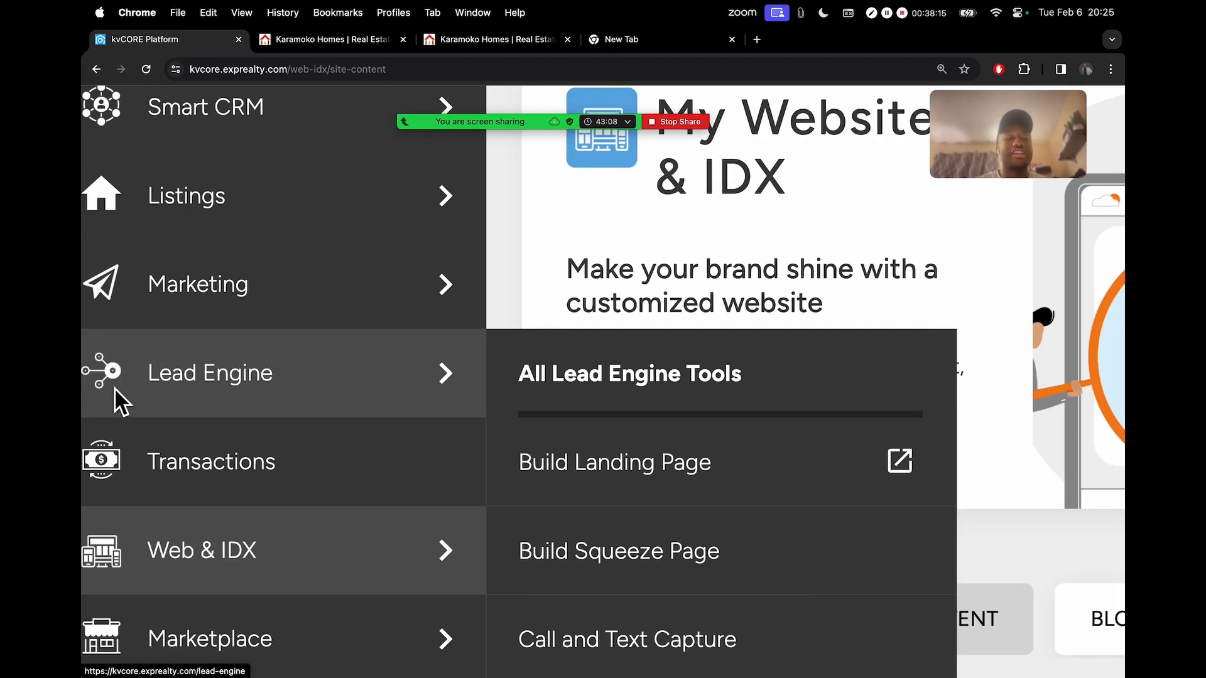
{"action": "scroll", "coordinate": [114, 386], "scroll_direction": "left", "scroll_amount": 2}
{"action": "scroll", "coordinate": [197, 369], "scroll_direction": "down", "scroll_amount": 5}
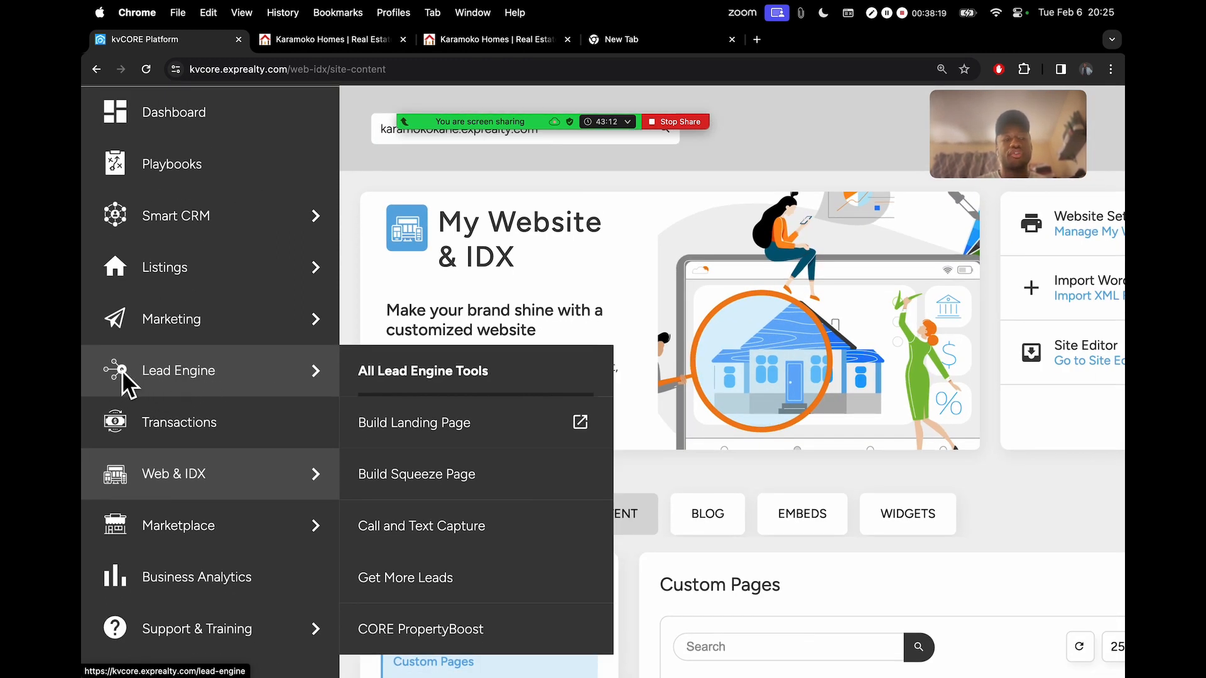
{"action": "scroll", "coordinate": [154, 375], "scroll_direction": "up", "scroll_amount": 3}
{"action": "scroll", "coordinate": [154, 374], "scroll_direction": "down", "scroll_amount": 1}
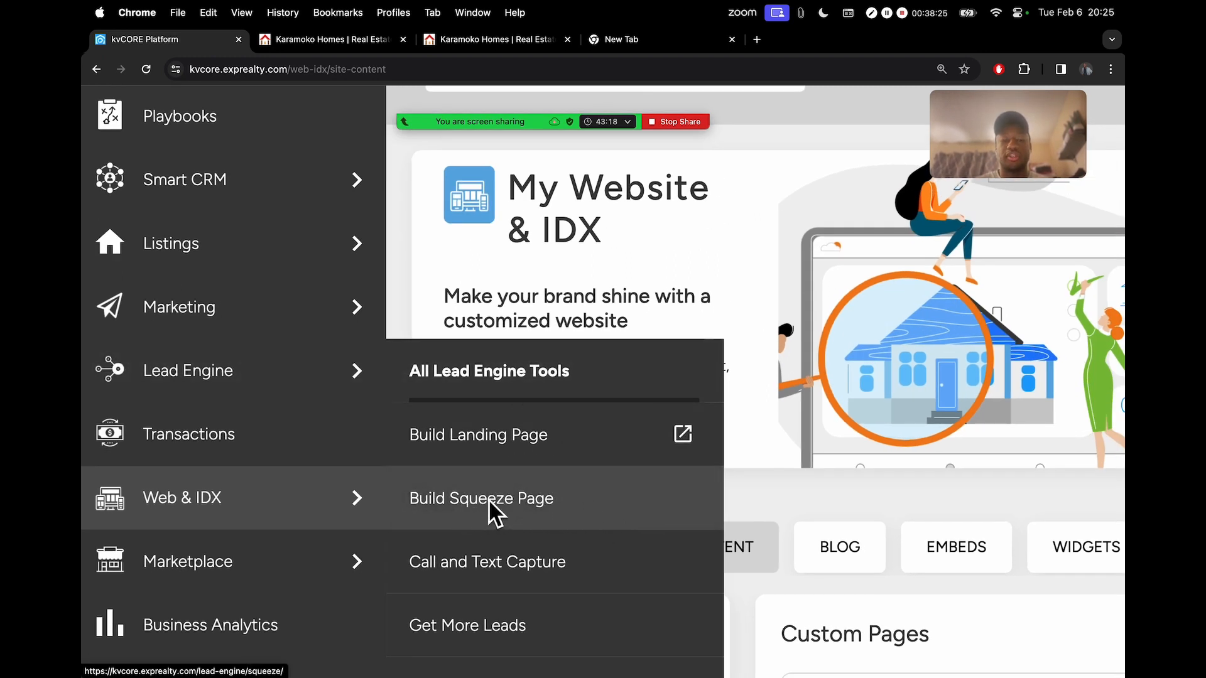
{"action": "left_click", "coordinate": [526, 503]}
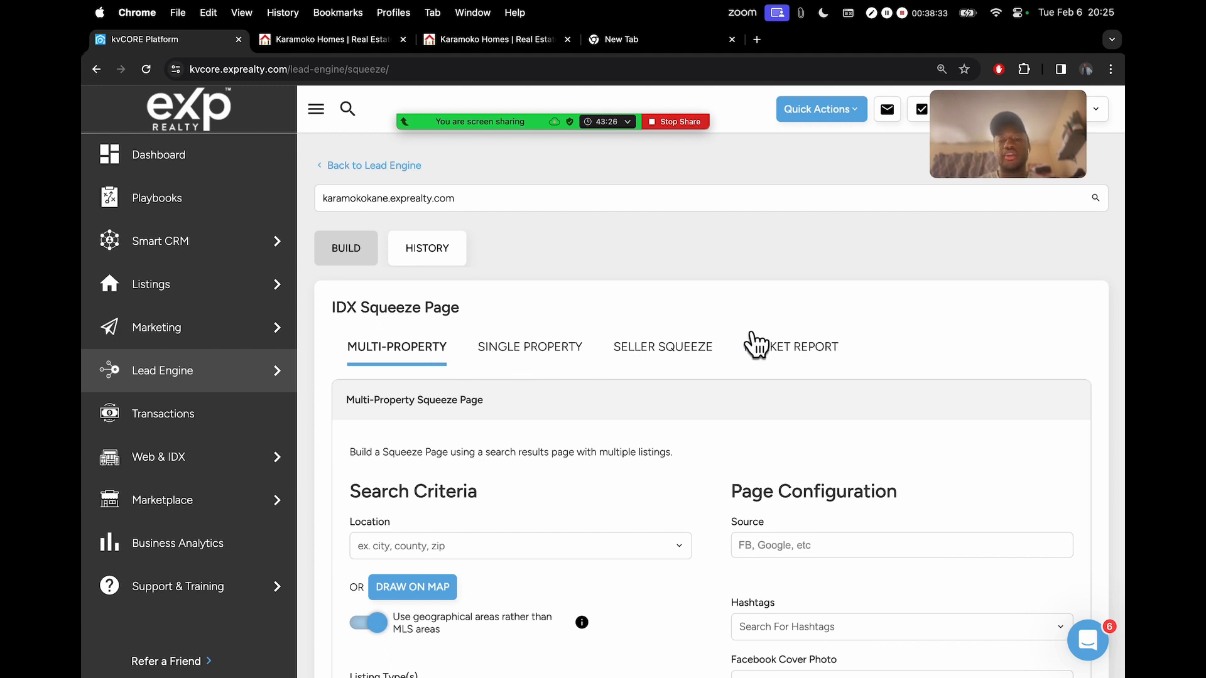
{"action": "scroll", "coordinate": [797, 356], "scroll_direction": "up", "scroll_amount": 3}
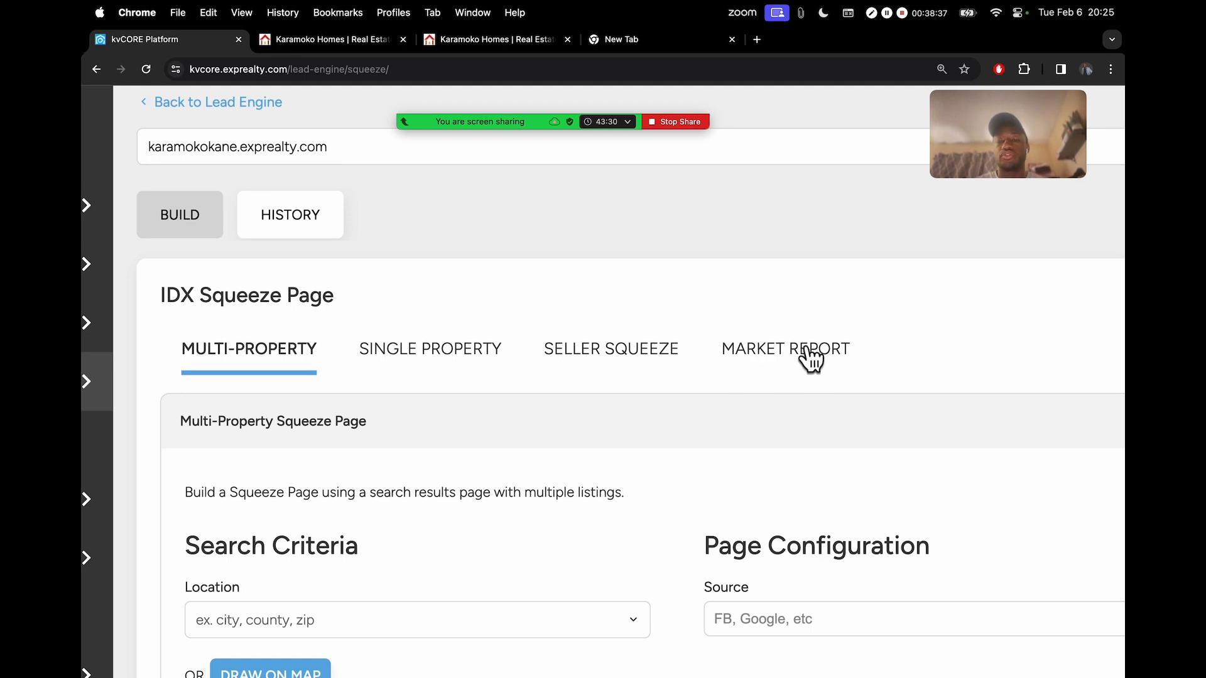
Step: Start a Market Report squeeze page with Manhattan Beach, CA as the area
{"action": "left_click", "coordinate": [797, 358]}
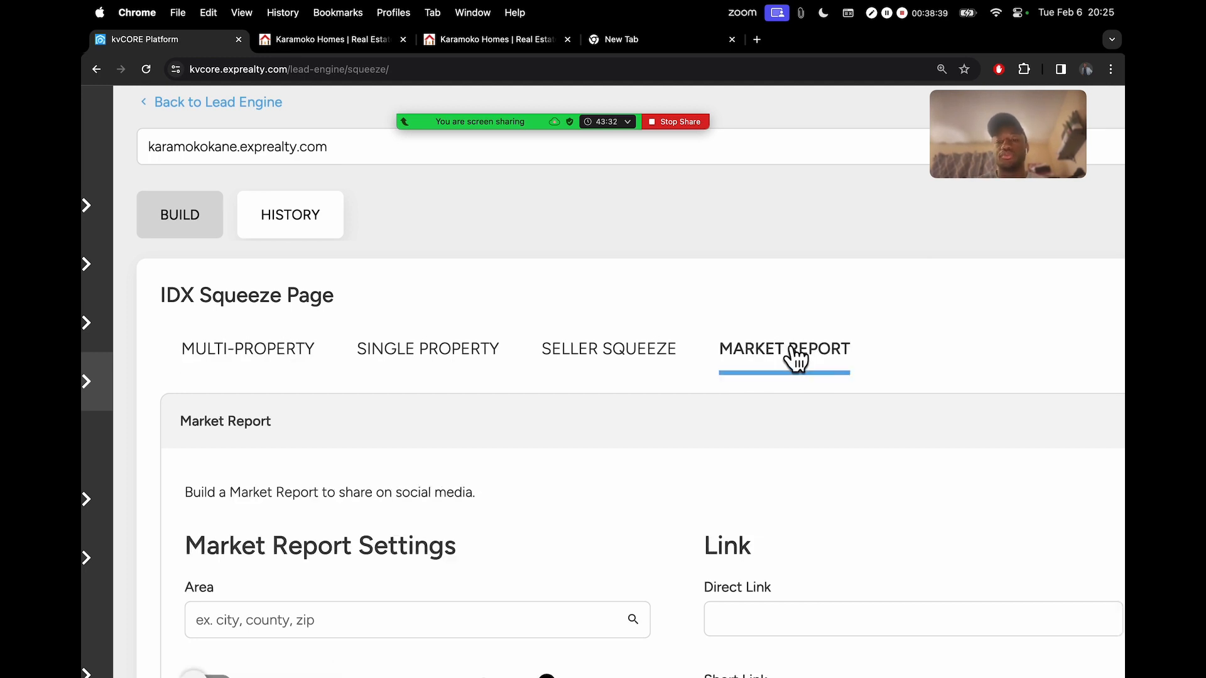
{"action": "scroll", "coordinate": [796, 359], "scroll_direction": "down", "scroll_amount": 3}
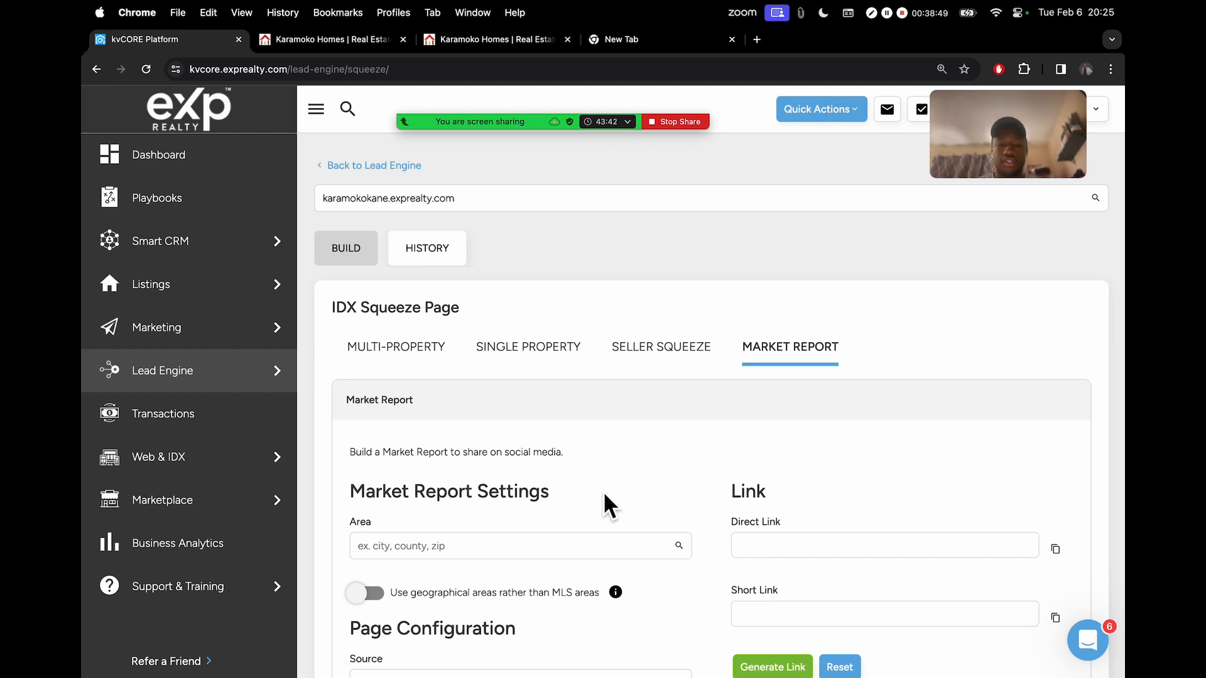
{"action": "left_click", "coordinate": [494, 553]}
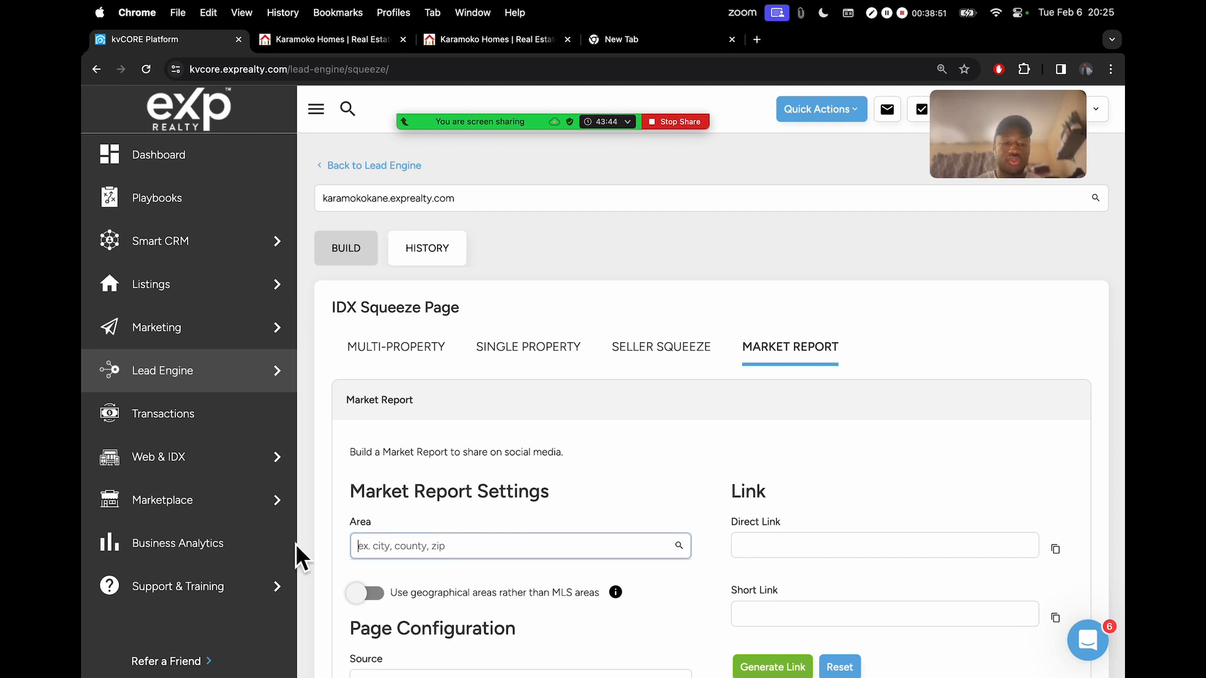
{"action": "scroll", "coordinate": [442, 509], "scroll_direction": "down", "scroll_amount": 2}
{"action": "scroll", "coordinate": [441, 509], "scroll_direction": "down", "scroll_amount": 2}
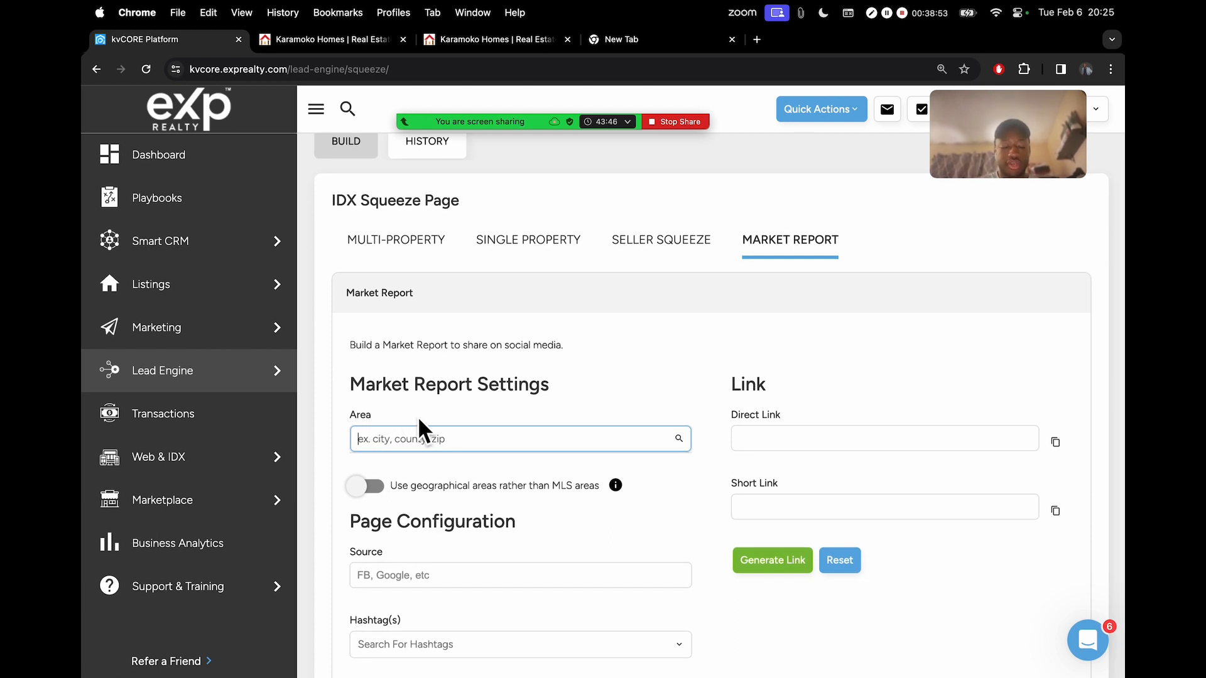
{"action": "type", "text": "manhattan"}
{"action": "key", "text": "BackSpace"}
{"action": "type", "text": "ttan"}
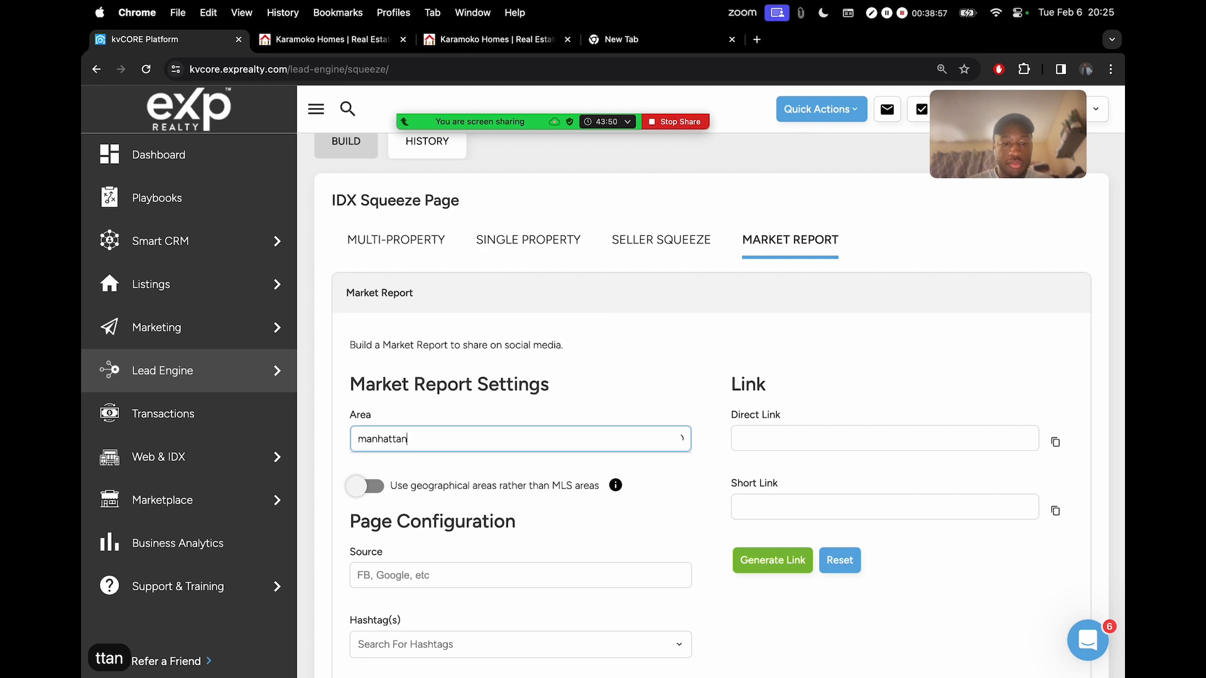
{"action": "type", "text": " be"}
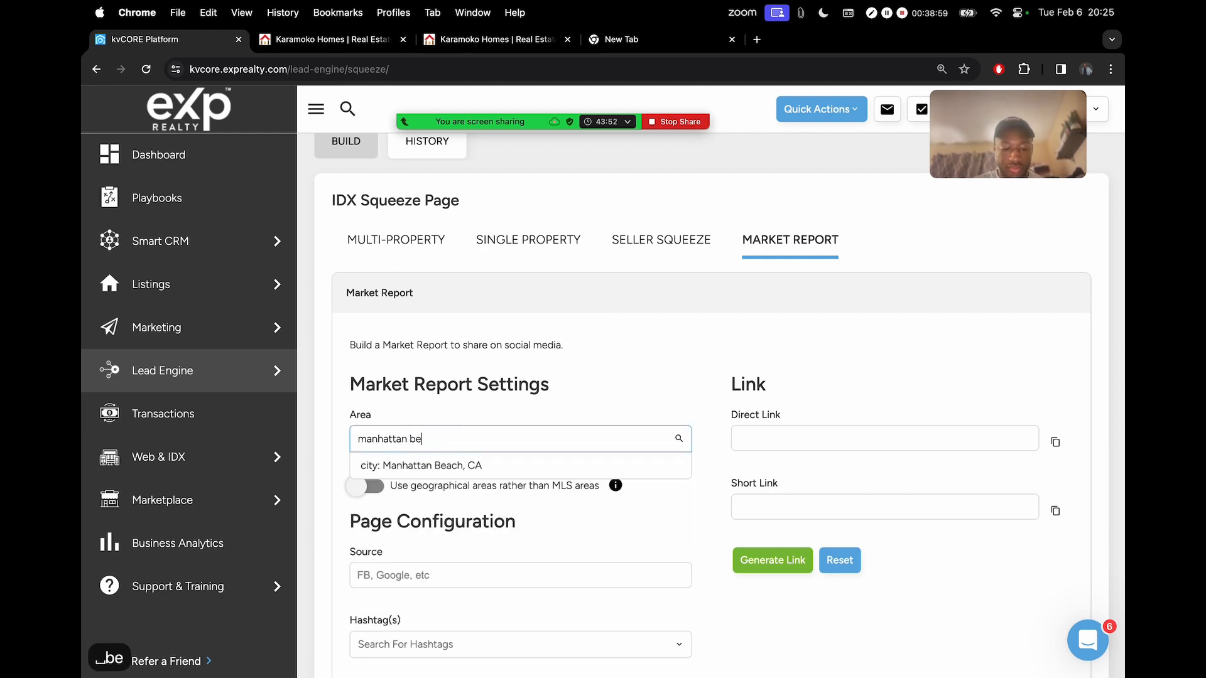
{"action": "type", "text": "ach"}
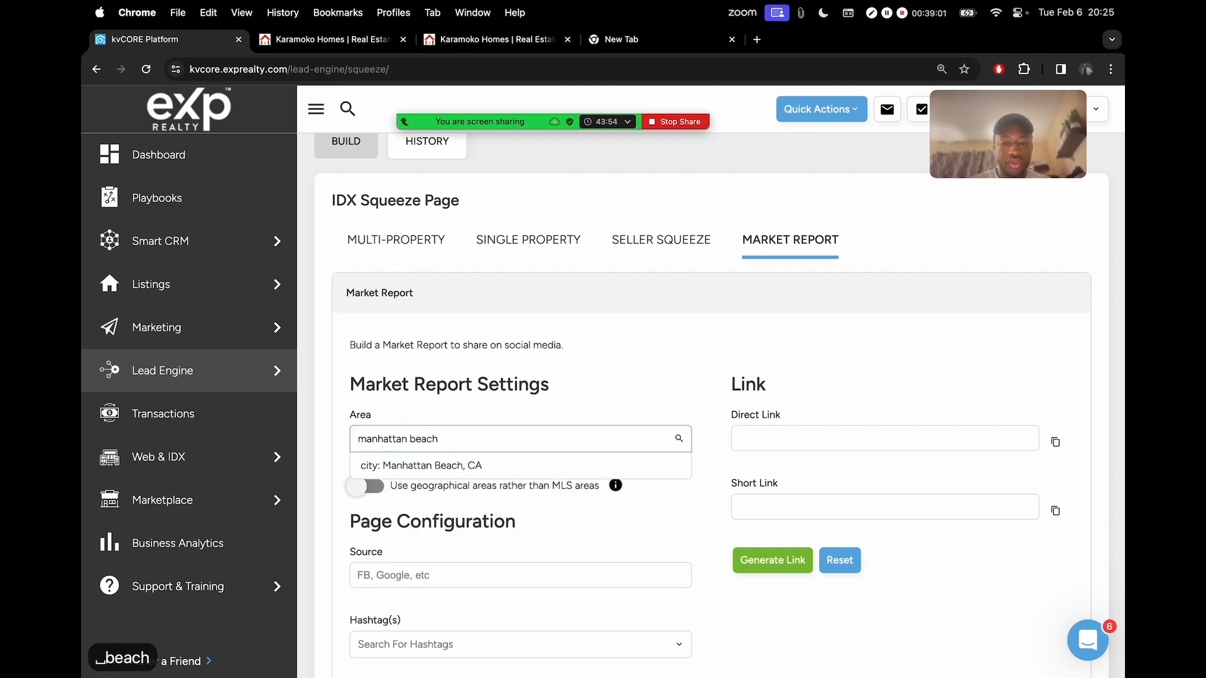
{"action": "scroll", "coordinate": [332, 482], "scroll_direction": "up", "scroll_amount": 5}
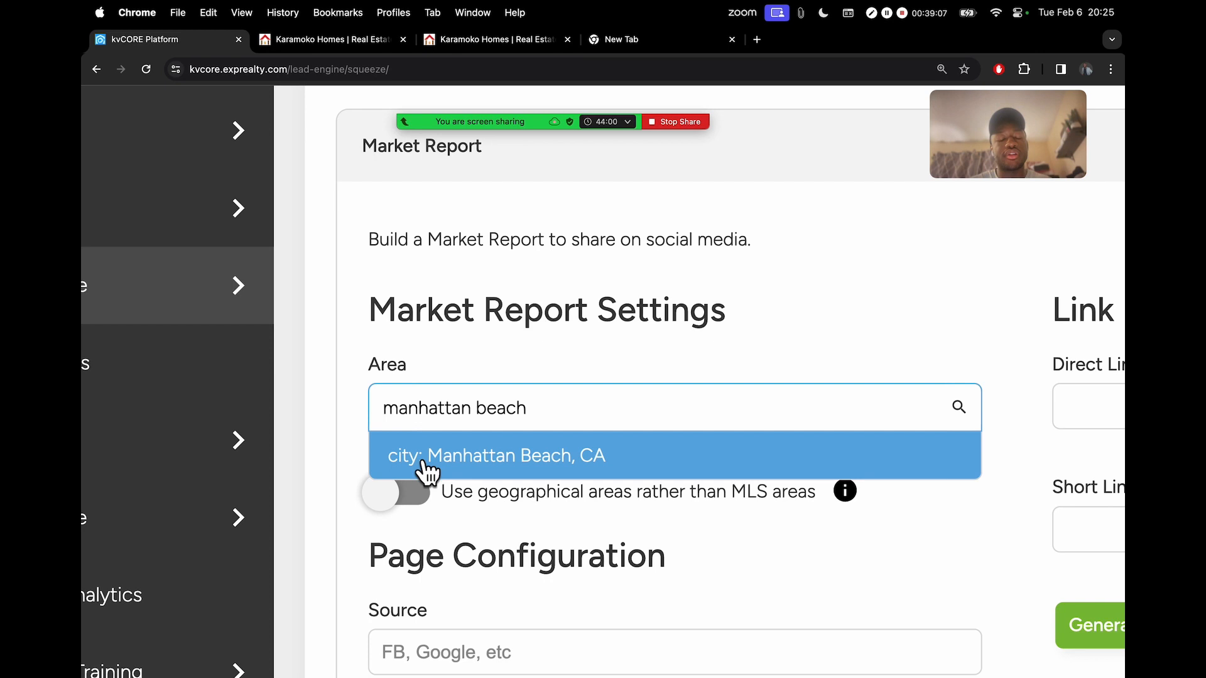
{"action": "left_click", "coordinate": [513, 453]}
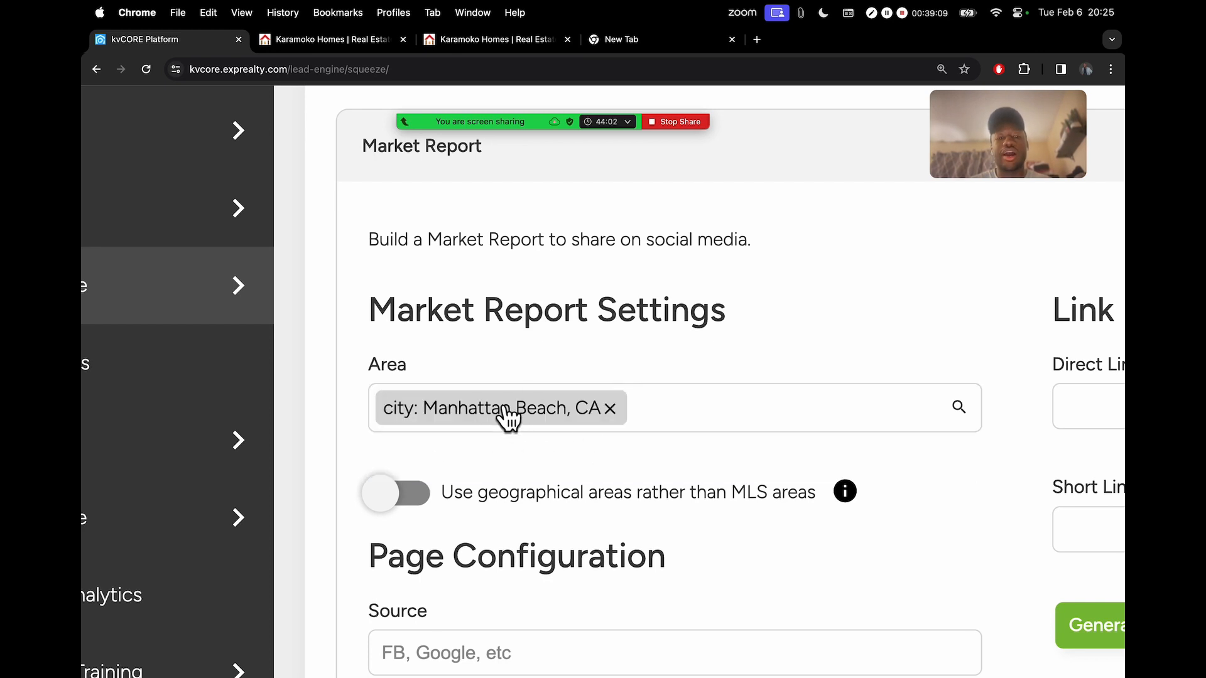
Step: Generate the direct and short links and copy the Direct Link
{"action": "scroll", "coordinate": [509, 418], "scroll_direction": "down", "scroll_amount": 5}
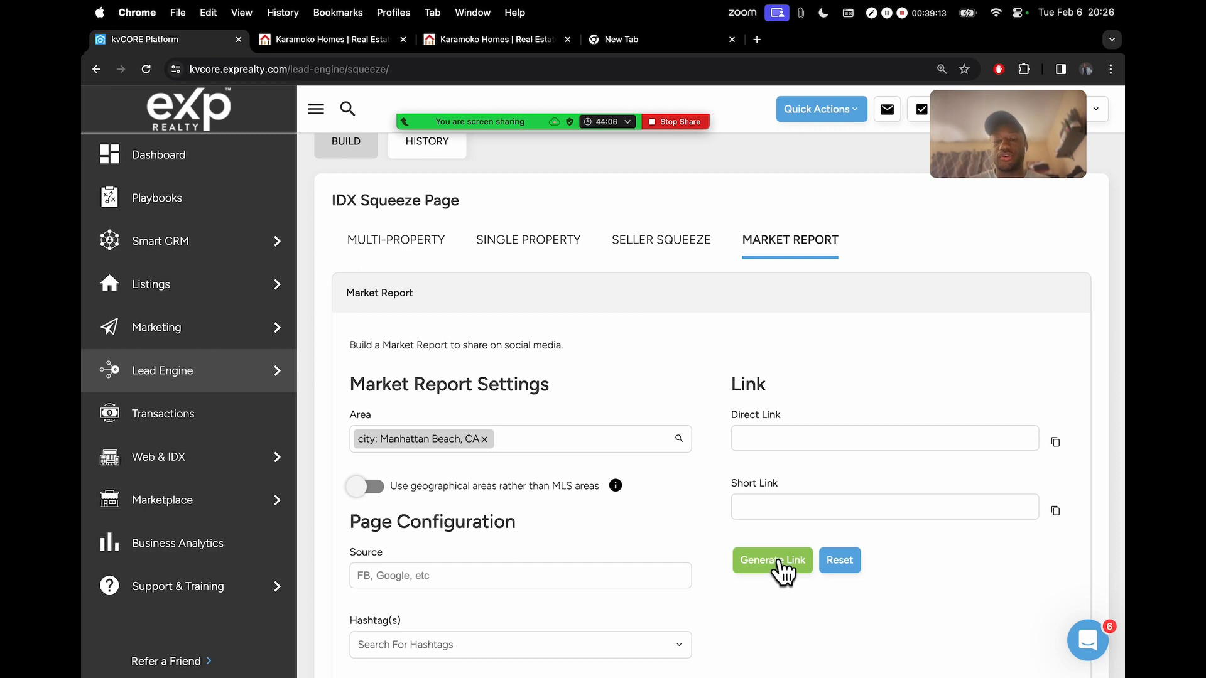
{"action": "left_click", "coordinate": [780, 561]}
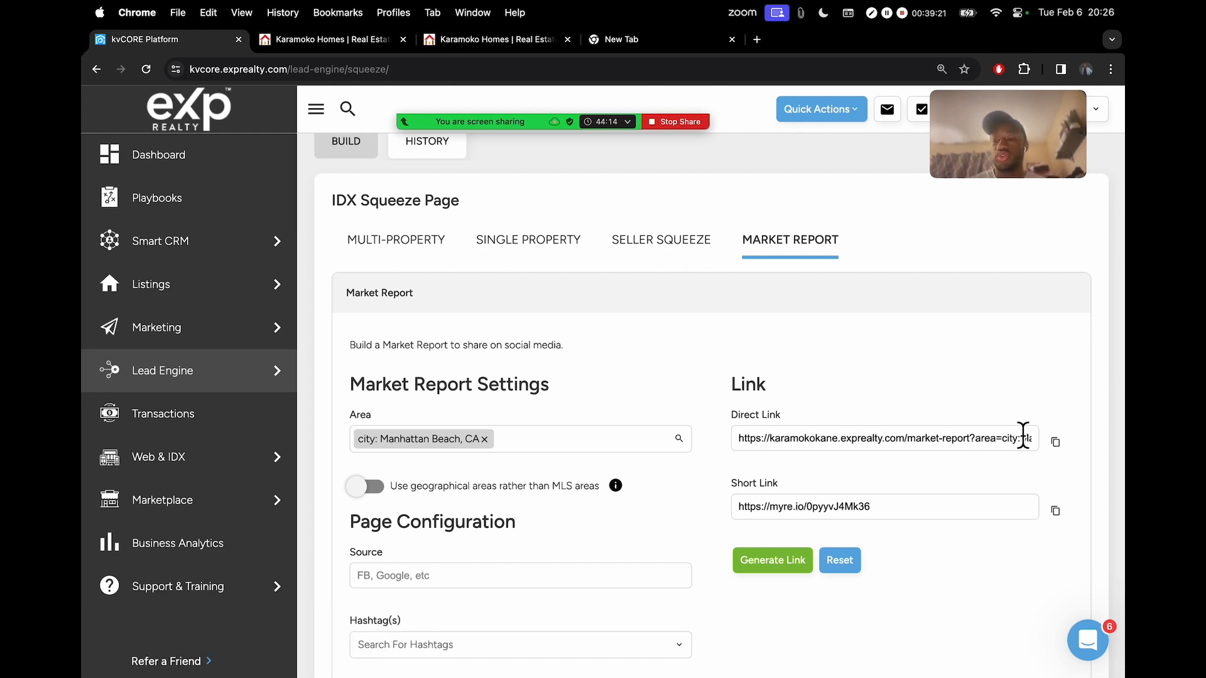
{"action": "scroll", "coordinate": [1066, 431], "scroll_direction": "up", "scroll_amount": 4}
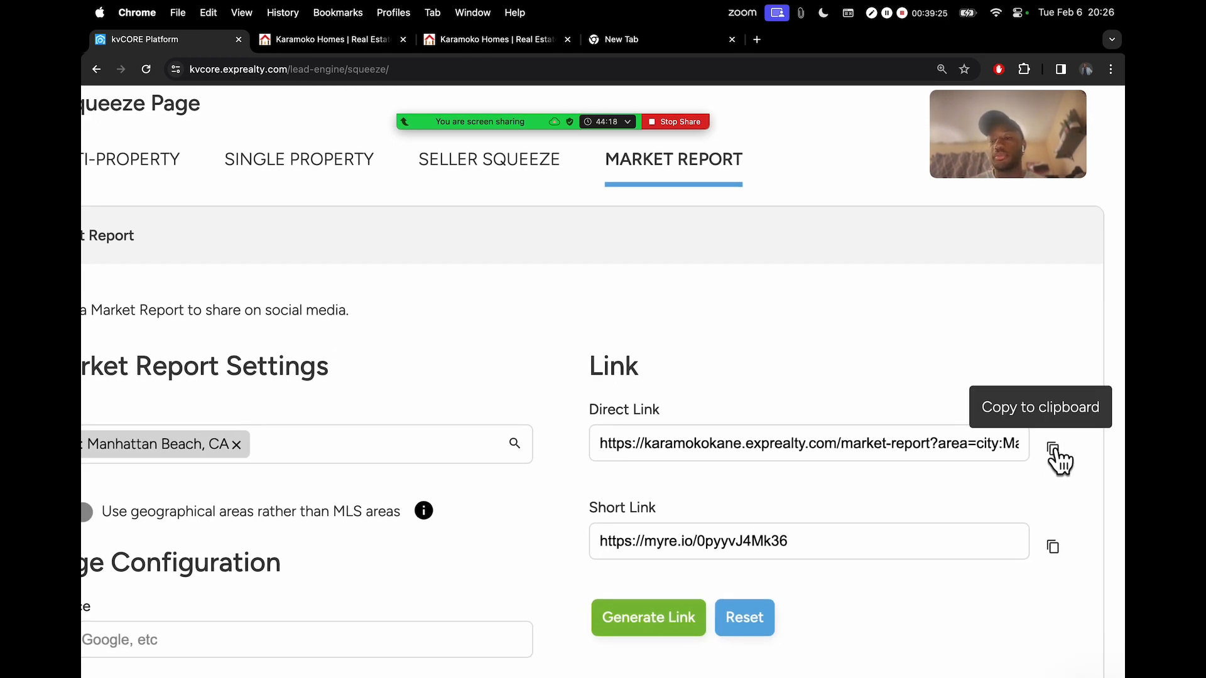
{"action": "left_click", "coordinate": [1052, 449]}
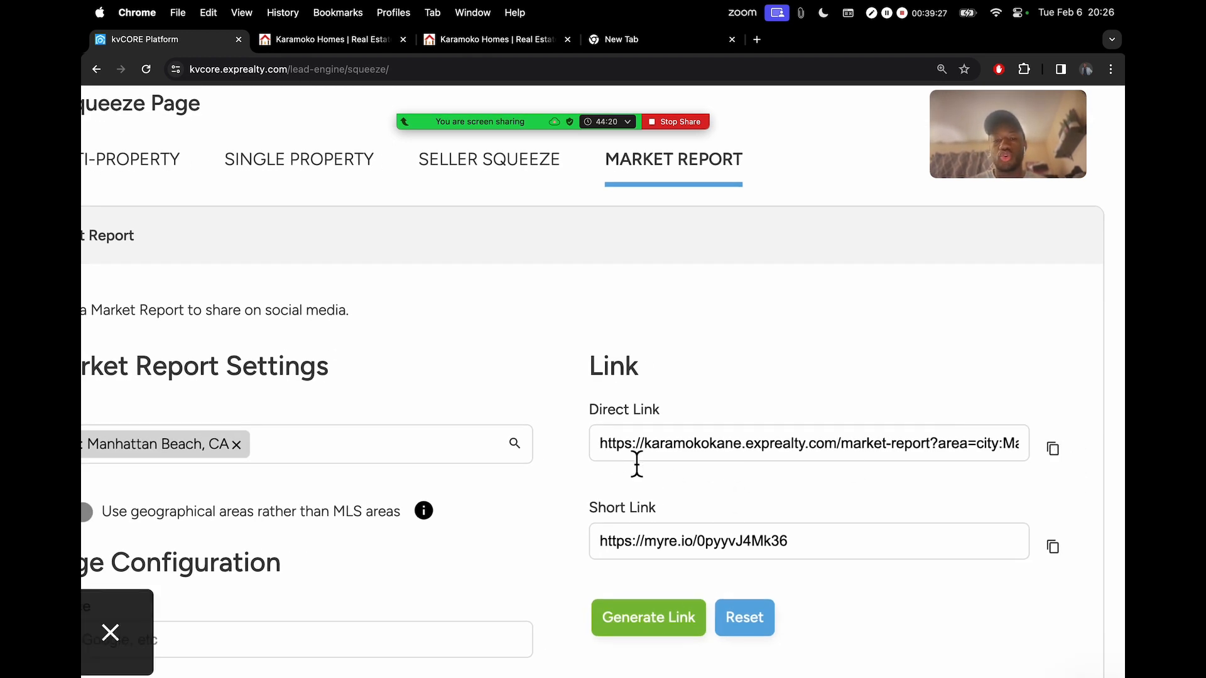
{"action": "left_click_drag", "start_coordinate": [606, 457], "coordinate": [1068, 442]}
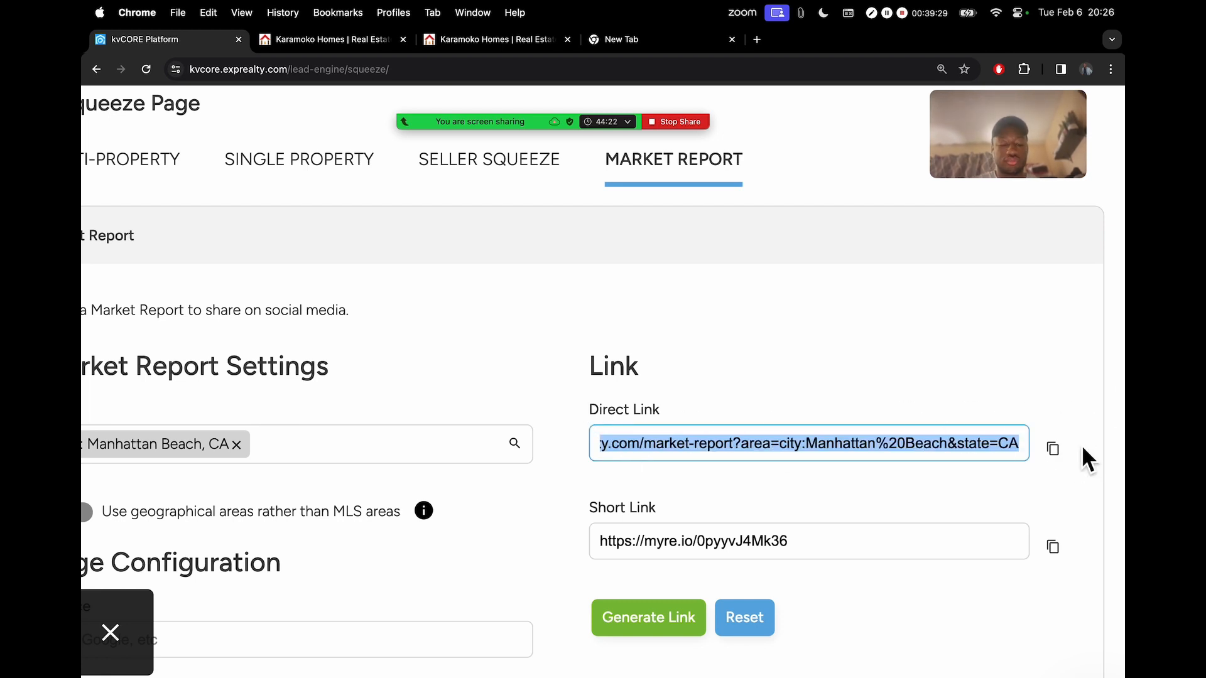
{"action": "key", "text": "super+c"}
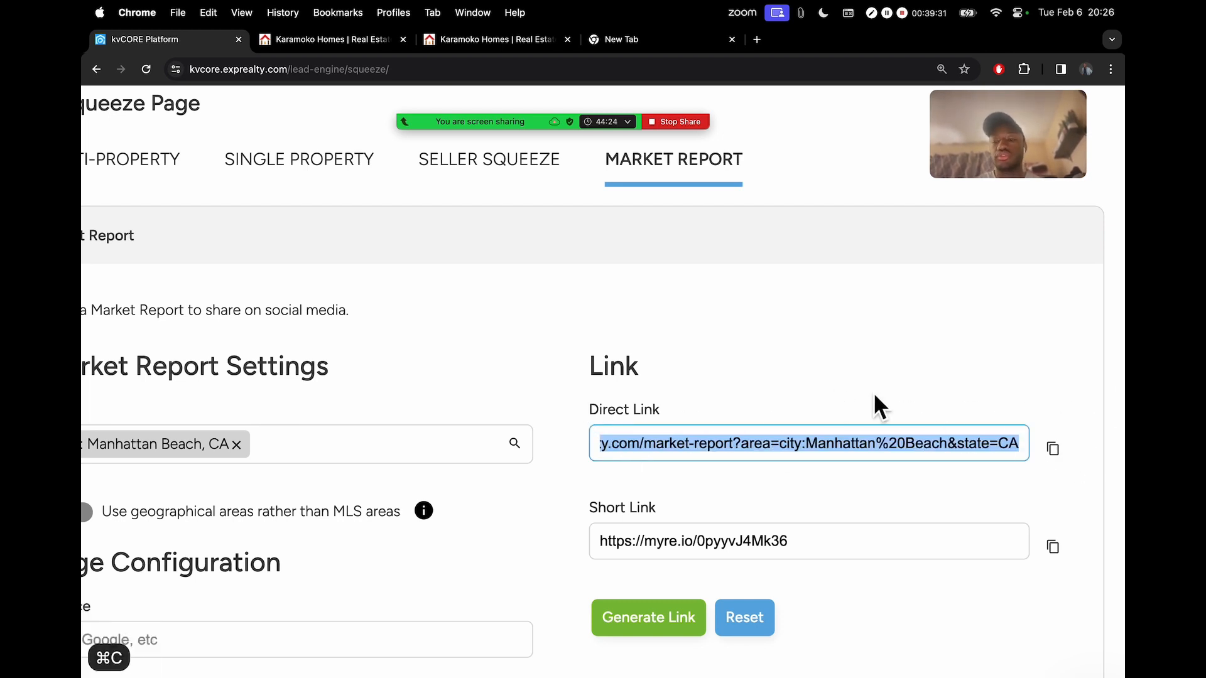
{"action": "scroll", "coordinate": [730, 384], "scroll_direction": "down", "scroll_amount": 5}
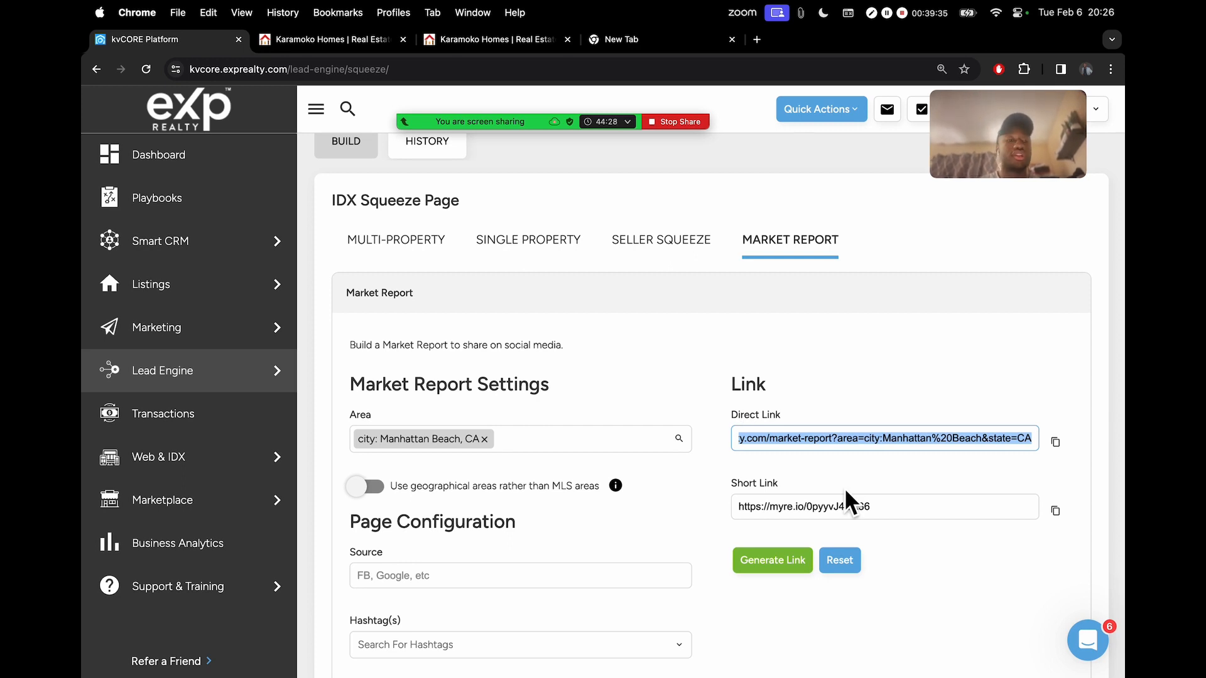
{"action": "mouse_move", "coordinate": [277, 458]}
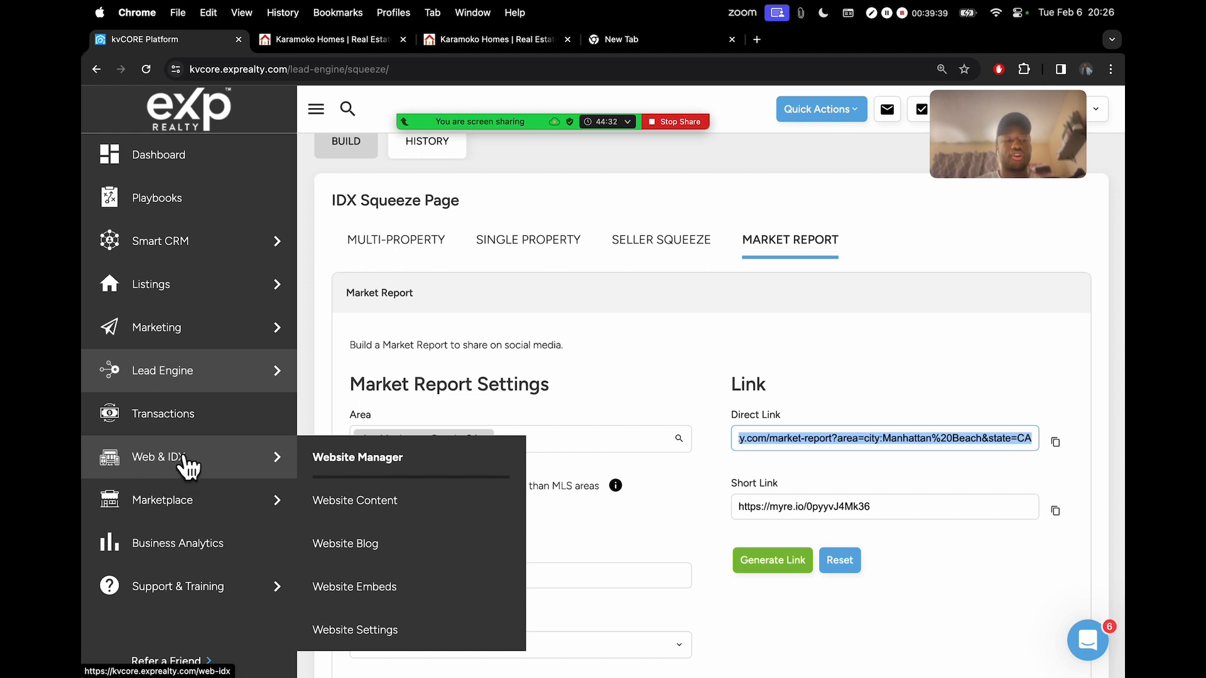
Step: Go back to Web & IDX and list Site Content's Custom Pages with the four Market Report pages
{"action": "left_click", "coordinate": [156, 458]}
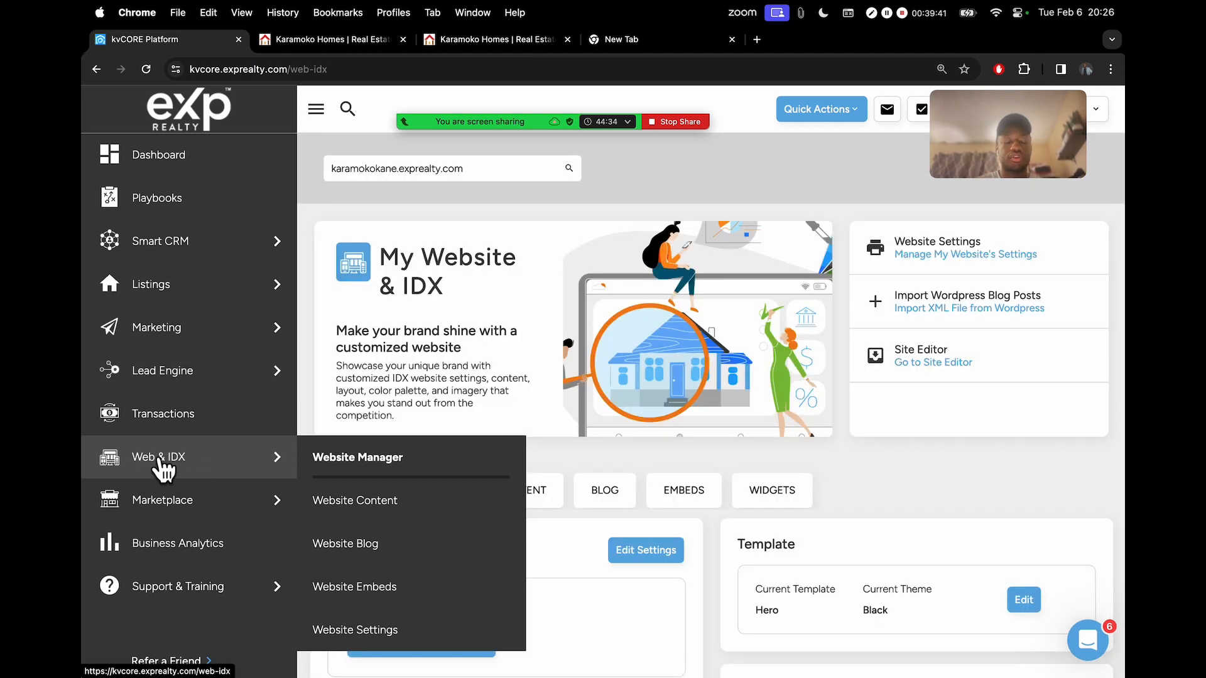
{"action": "scroll", "coordinate": [661, 379], "scroll_direction": "down", "scroll_amount": 3}
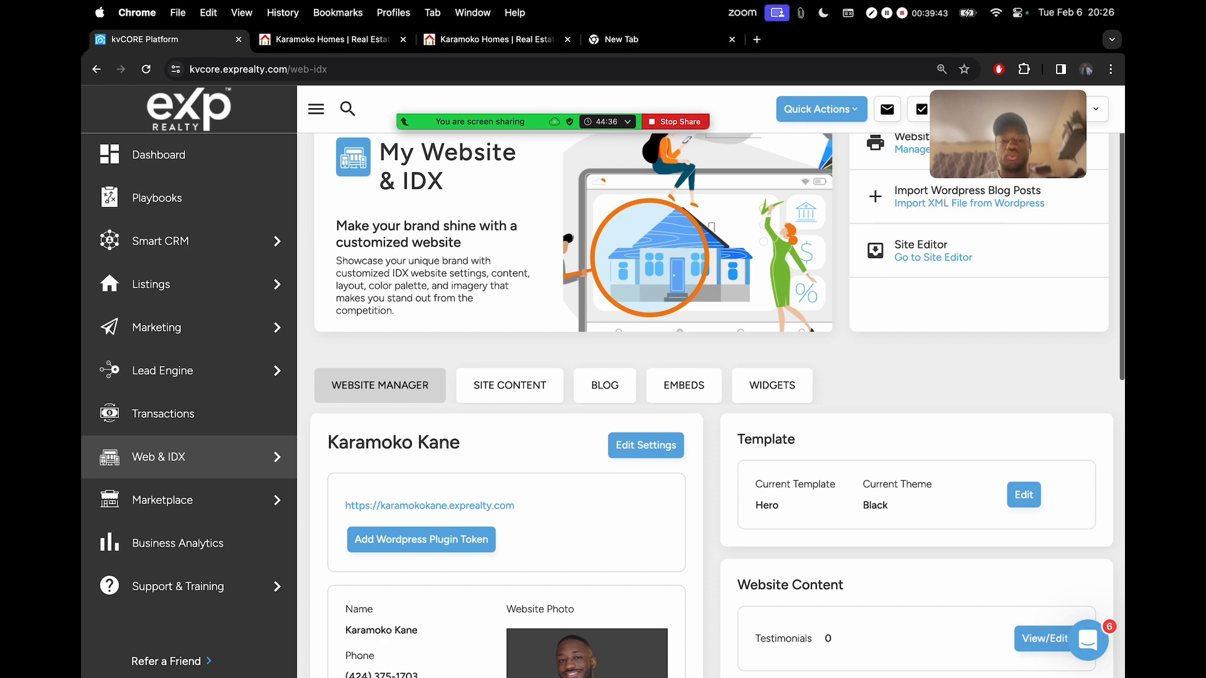
{"action": "left_click", "coordinate": [506, 387]}
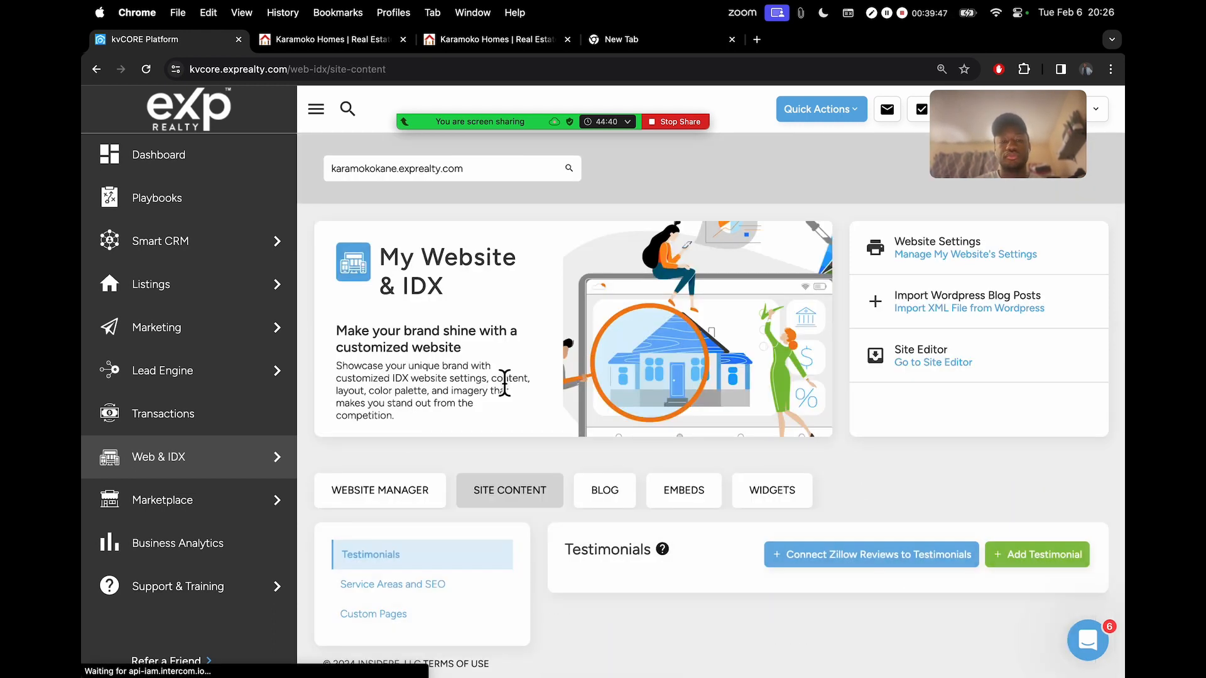
{"action": "scroll", "coordinate": [510, 392], "scroll_direction": "down", "scroll_amount": 3}
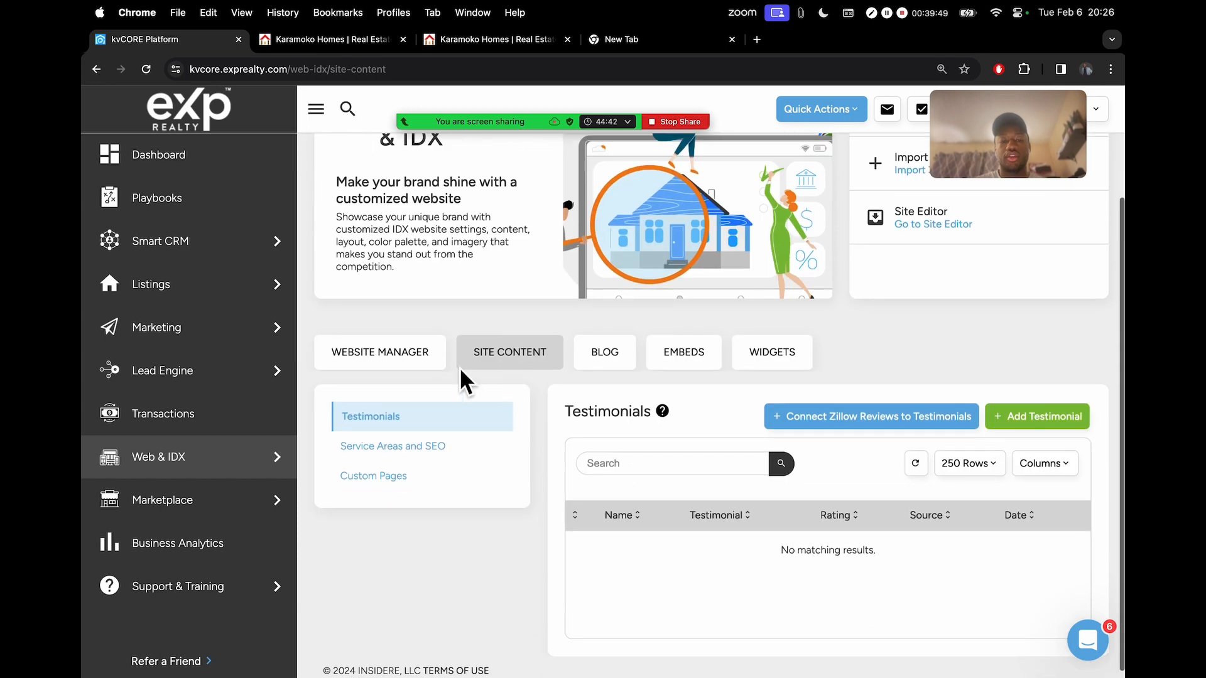
{"action": "left_click", "coordinate": [370, 478]}
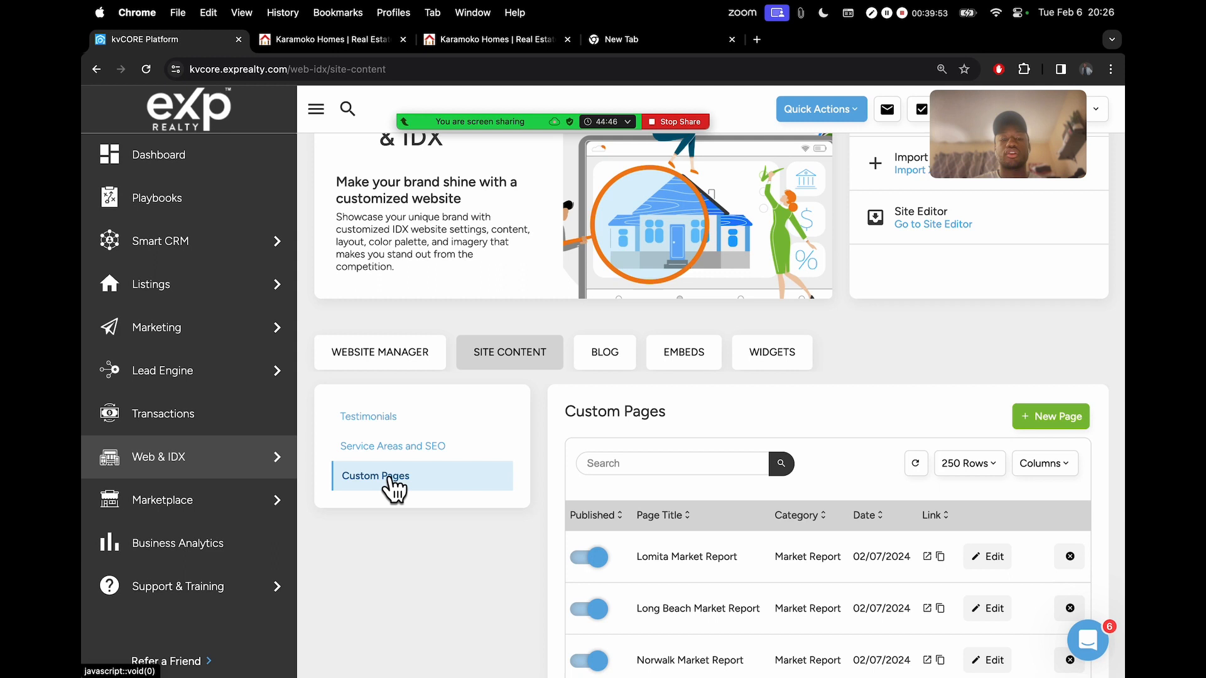
{"action": "scroll", "coordinate": [816, 419], "scroll_direction": "down", "scroll_amount": 3}
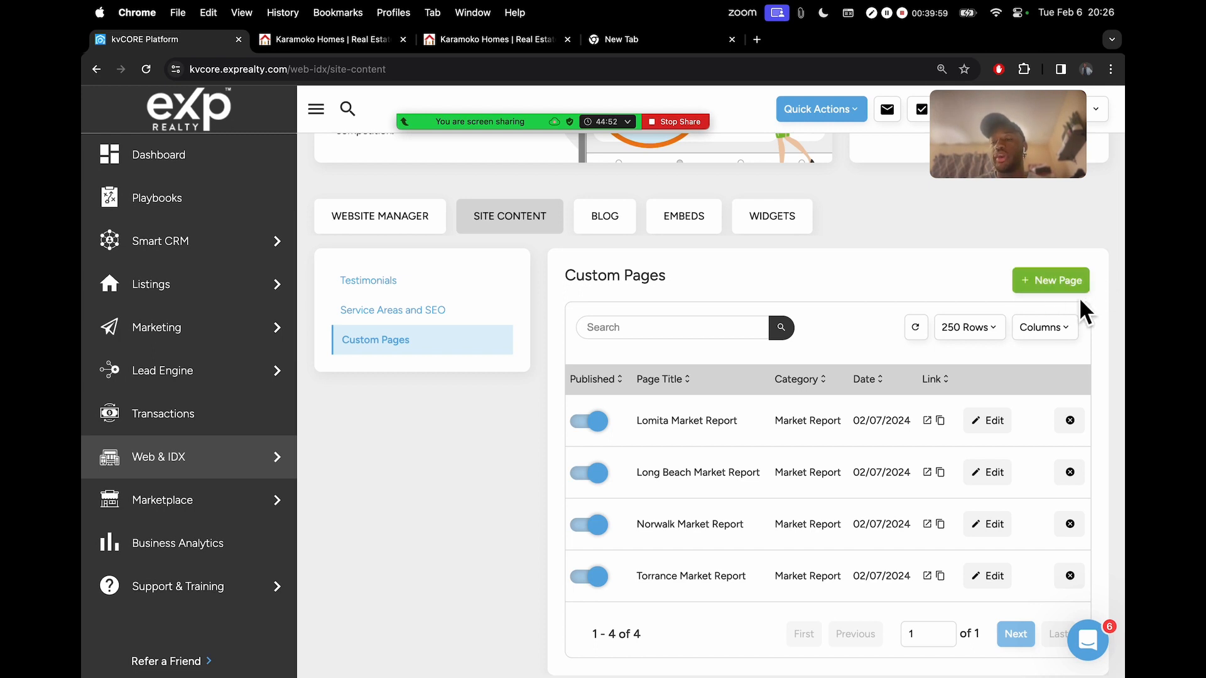
Step: Start a new custom page titled 'Manhattan Beach Market Report' in the Market Report category
{"action": "left_click", "coordinate": [1053, 283]}
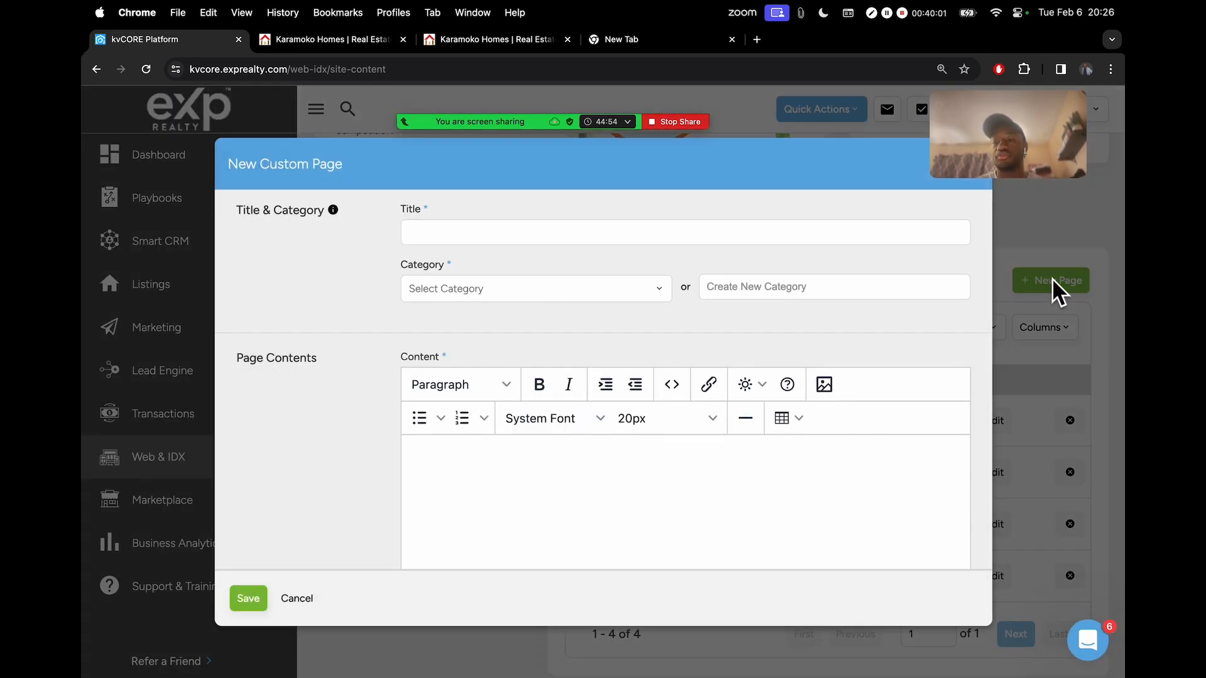
{"action": "left_click", "coordinate": [680, 238]}
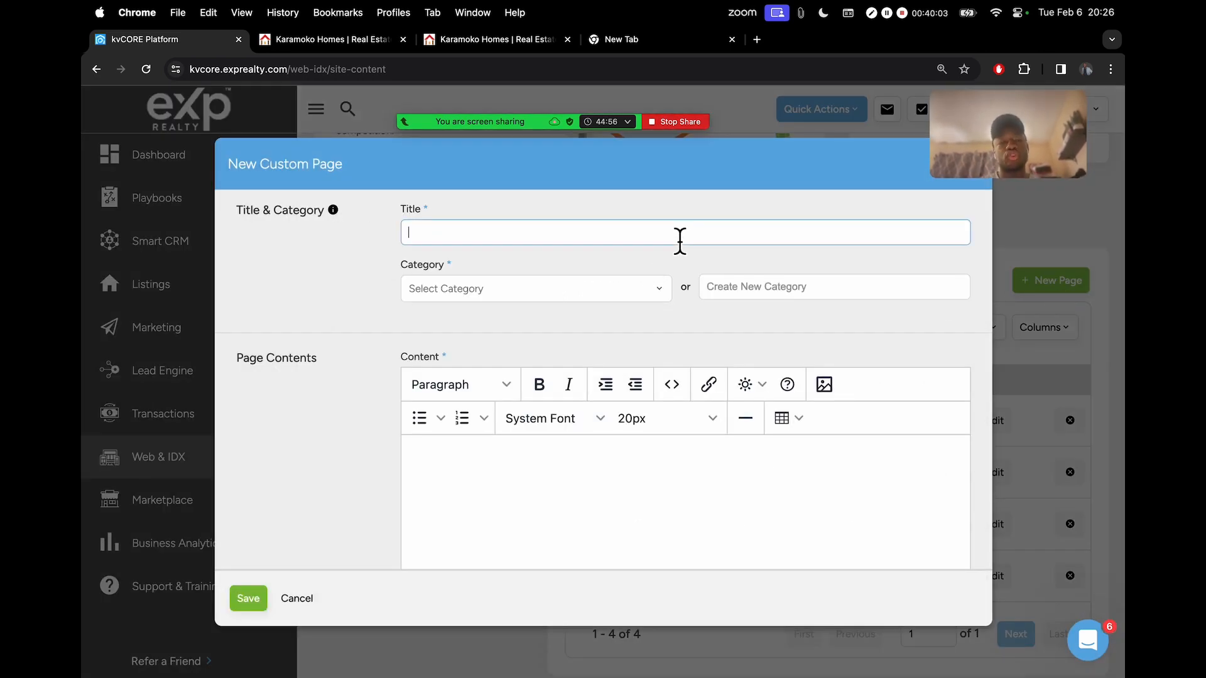
{"action": "type", "text": "Manhatta"}
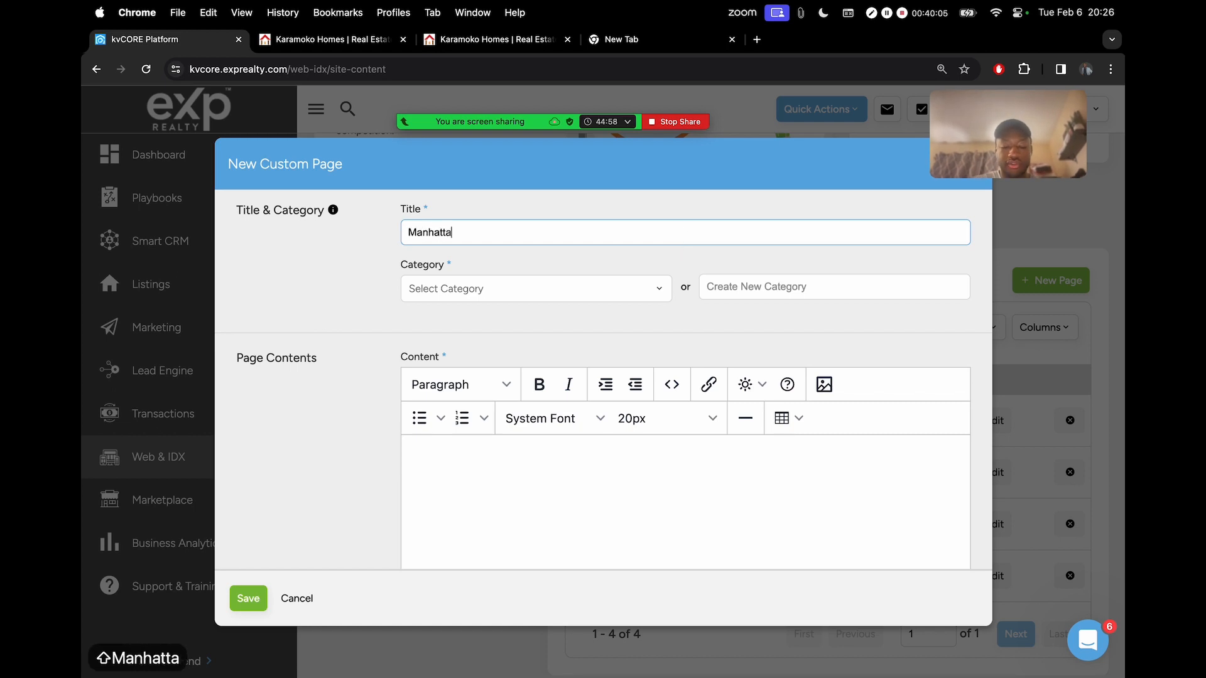
{"action": "type", "text": "n Beach"}
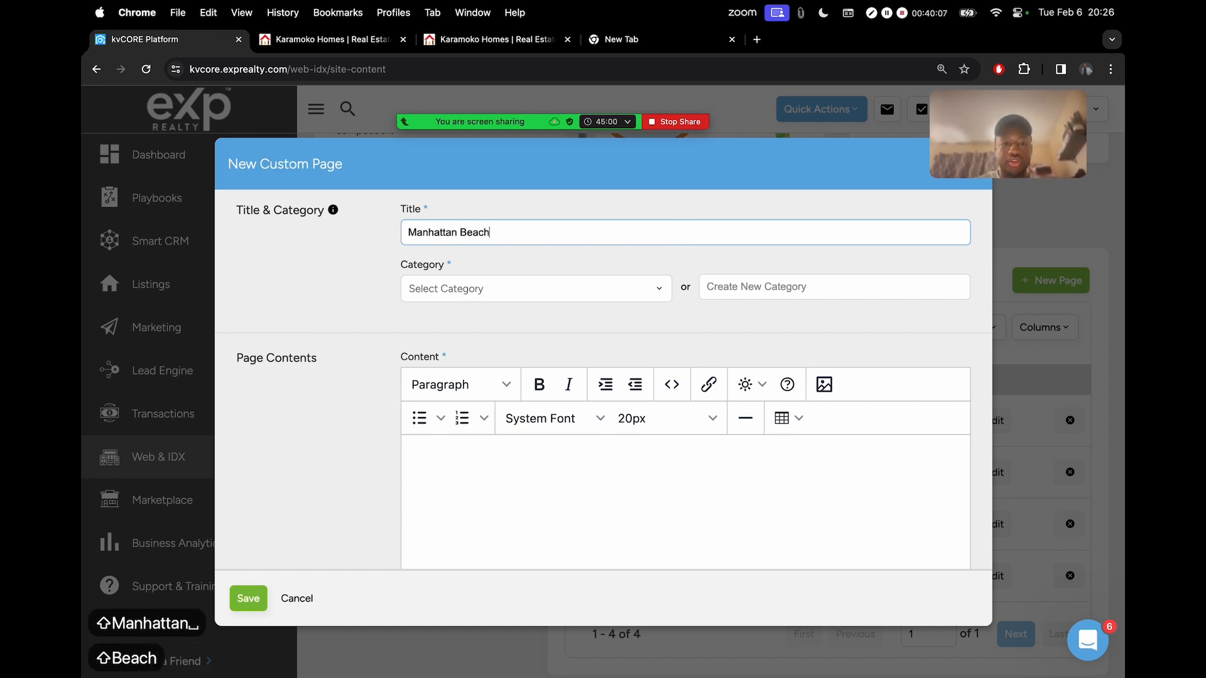
{"action": "type", "text": " Market Report"}
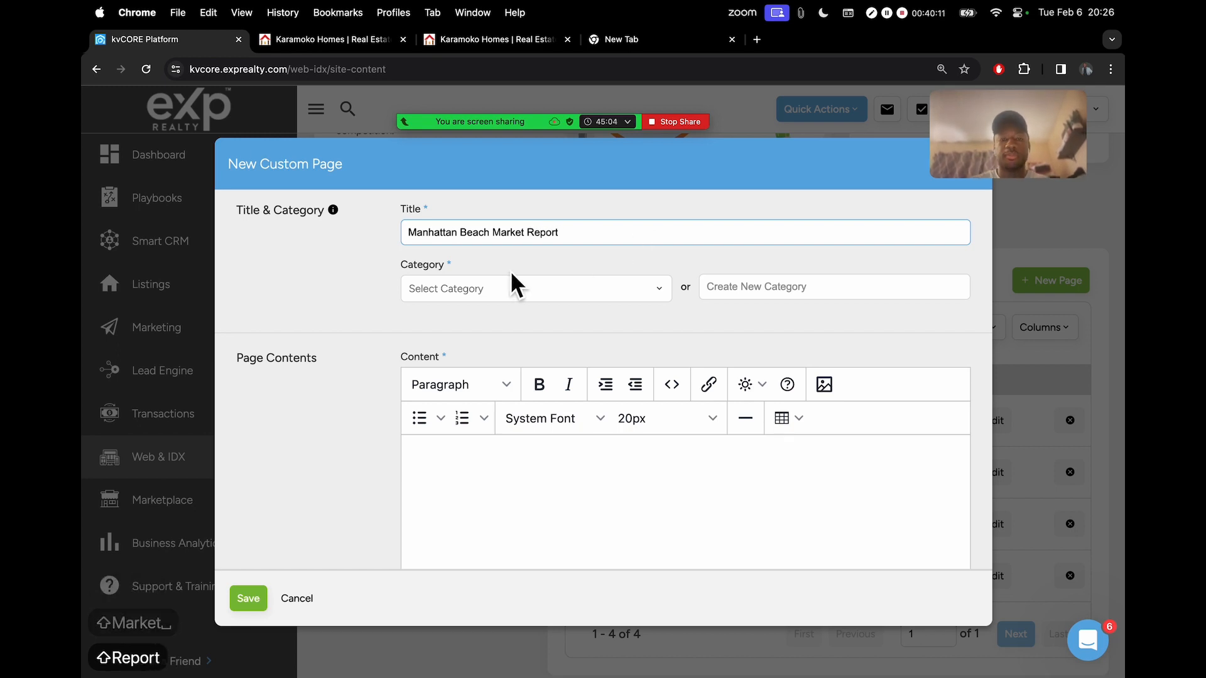
{"action": "left_click", "coordinate": [560, 270]}
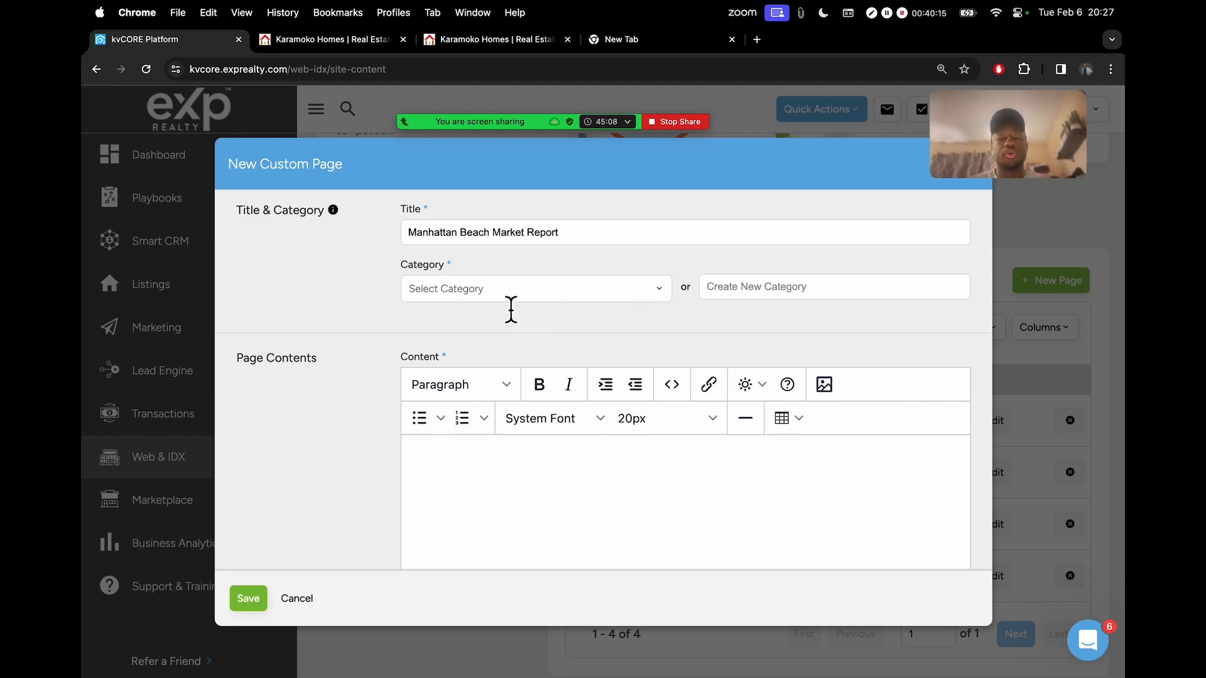
{"action": "left_click", "coordinate": [450, 295]}
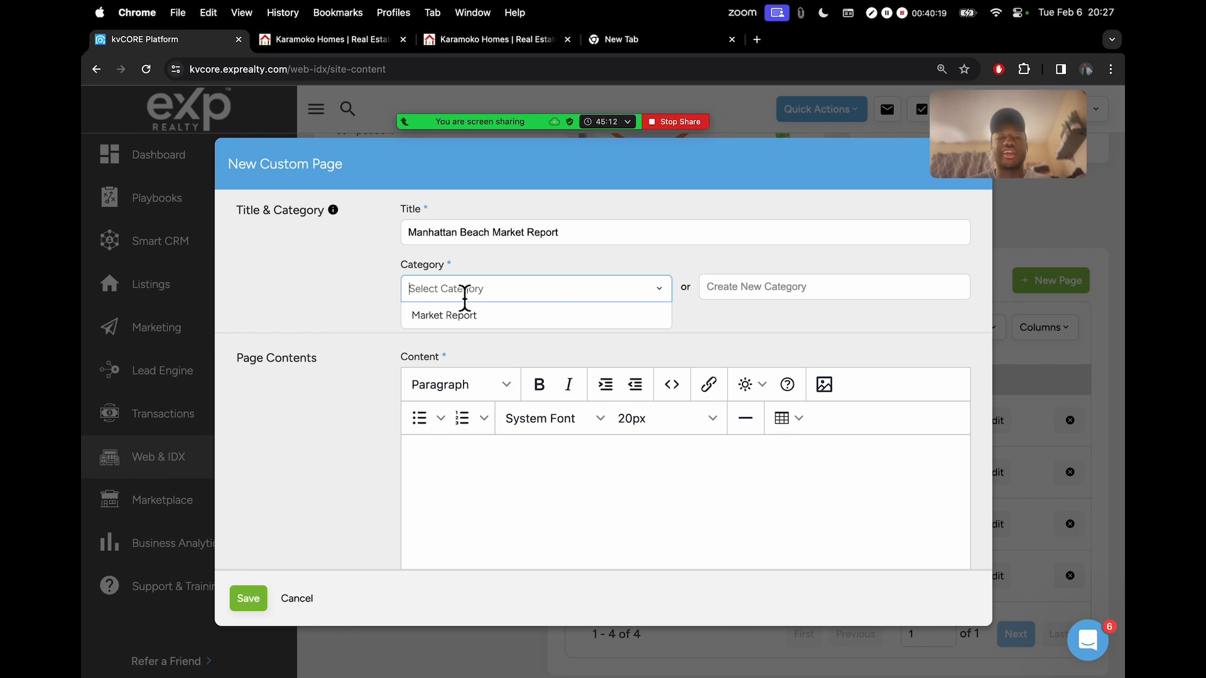
{"action": "left_click", "coordinate": [455, 318]}
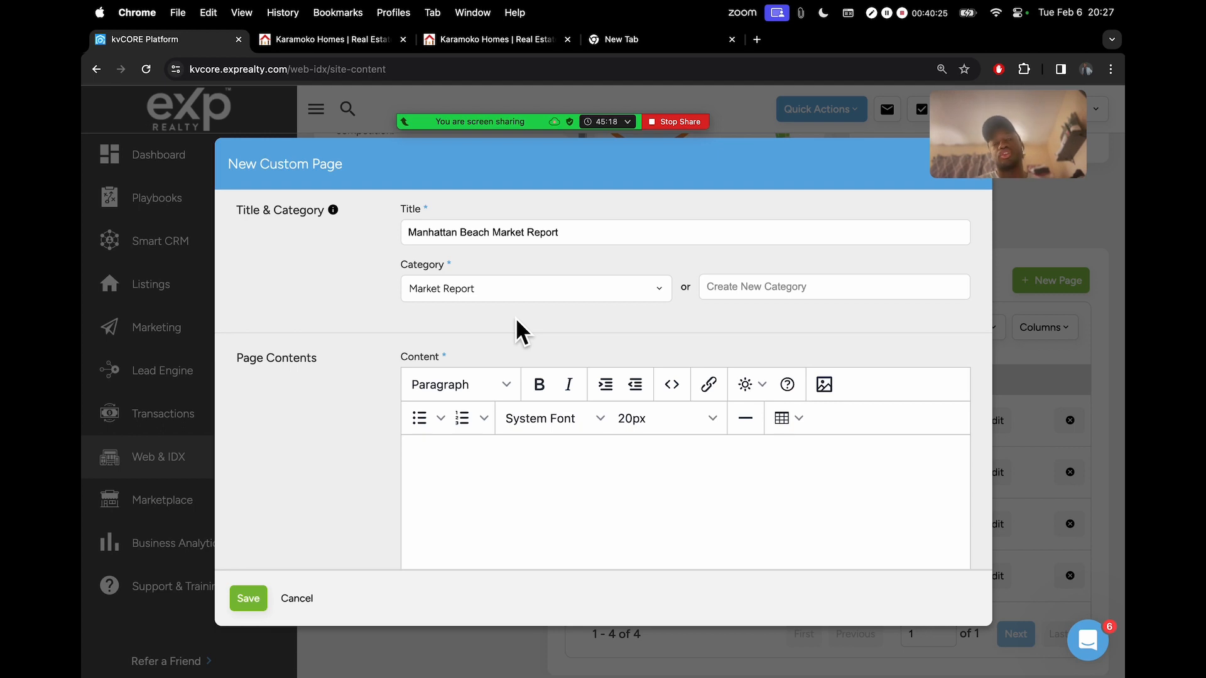
{"action": "scroll", "coordinate": [602, 292], "scroll_direction": "down", "scroll_amount": 5}
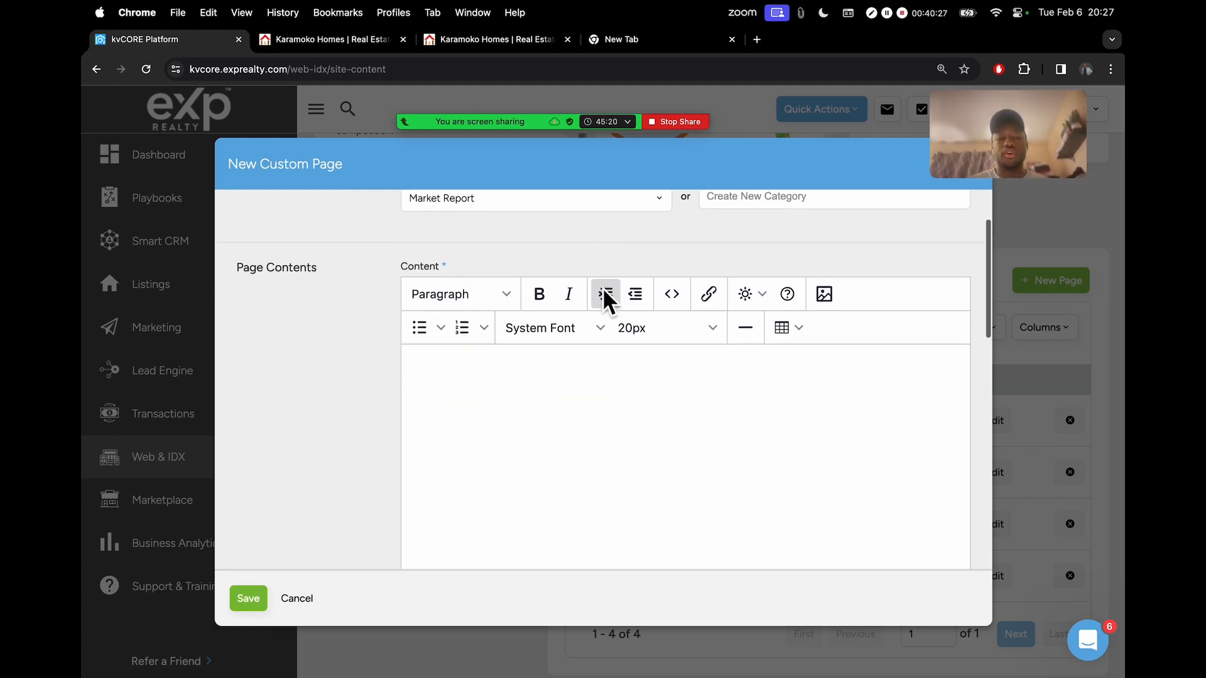
{"action": "scroll", "coordinate": [602, 302], "scroll_direction": "down", "scroll_amount": 5}
{"action": "left_click", "coordinate": [471, 333]}
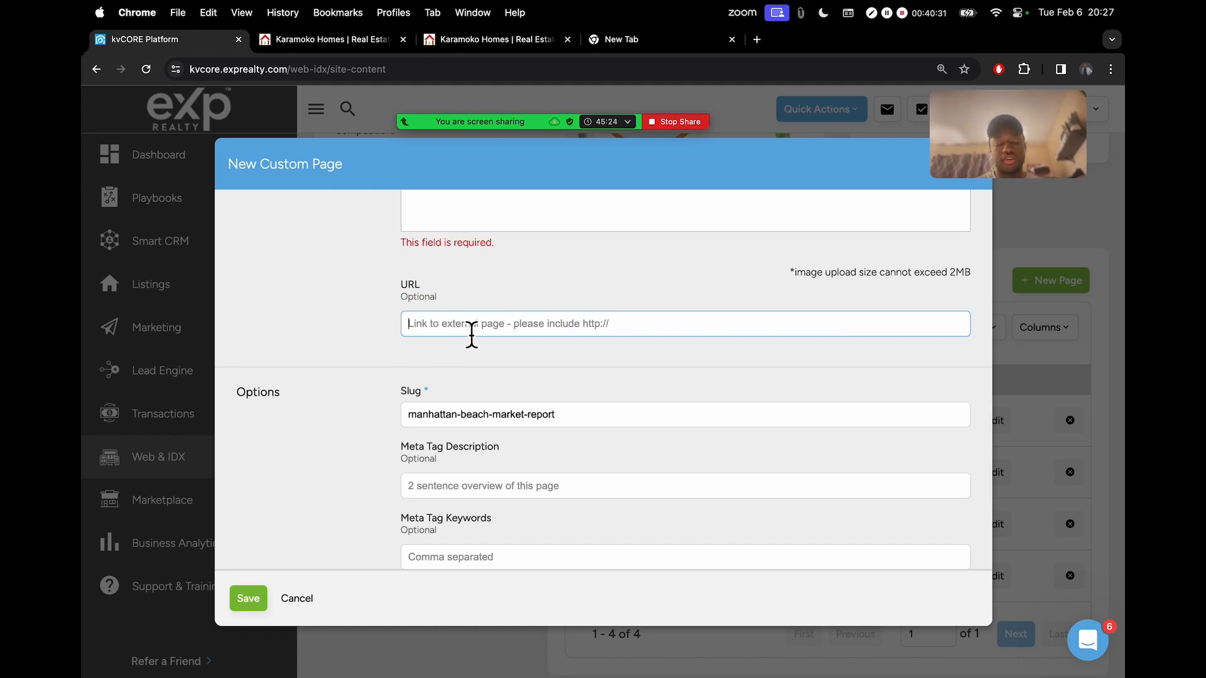
Step: Paste the Manhattan Beach market report link into the URL field and move Zoom's participant list aside
{"action": "type", "text": "https://karamokane.exprealty.com/market-report?area=city:Manhattan%20Beach&state=CA"}
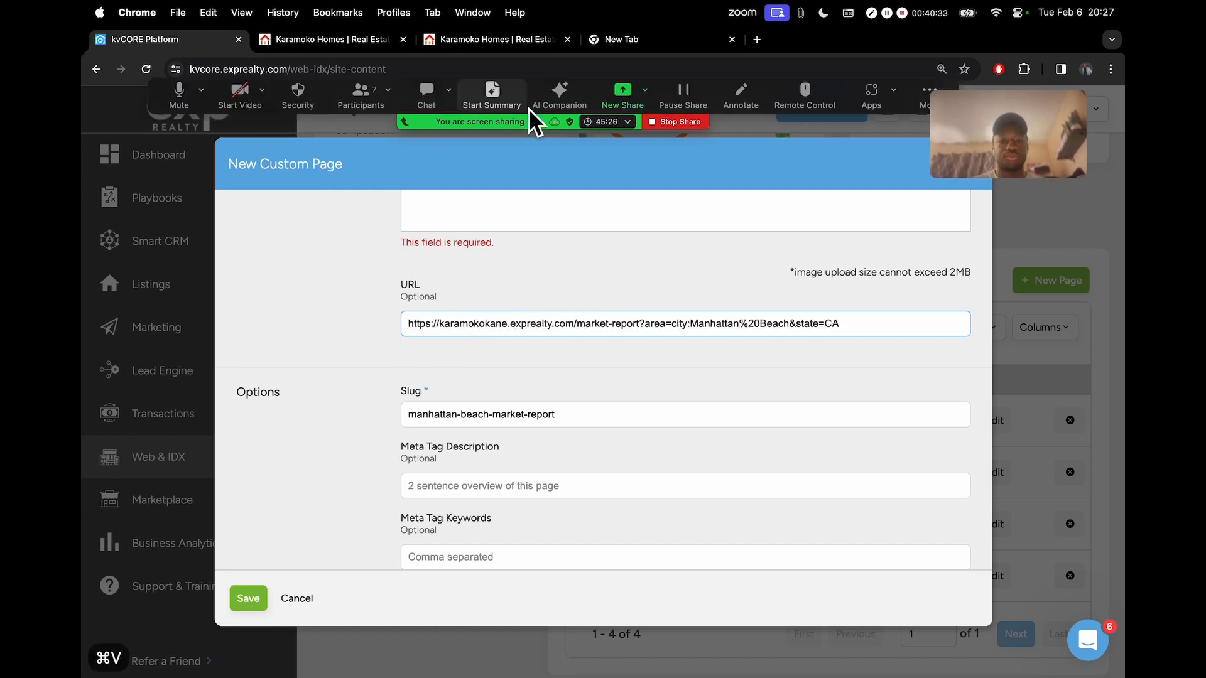
{"action": "left_click", "coordinate": [372, 97]}
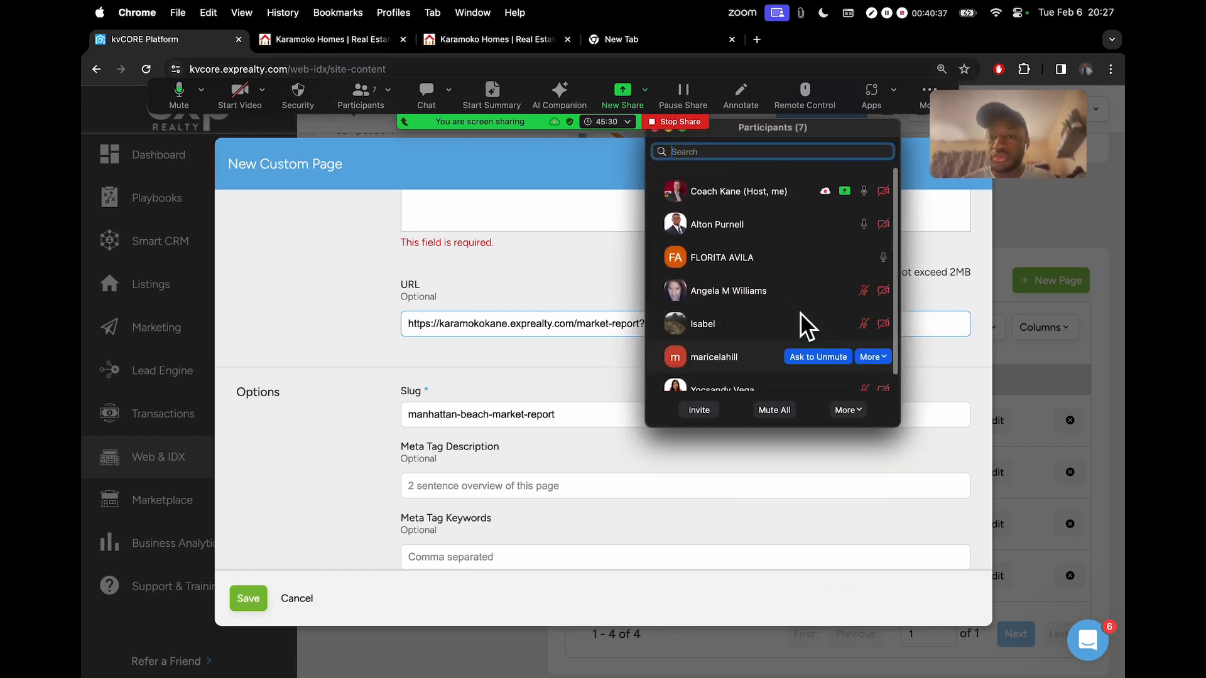
{"action": "left_click_drag", "start_coordinate": [823, 136], "coordinate": [846, 307]}
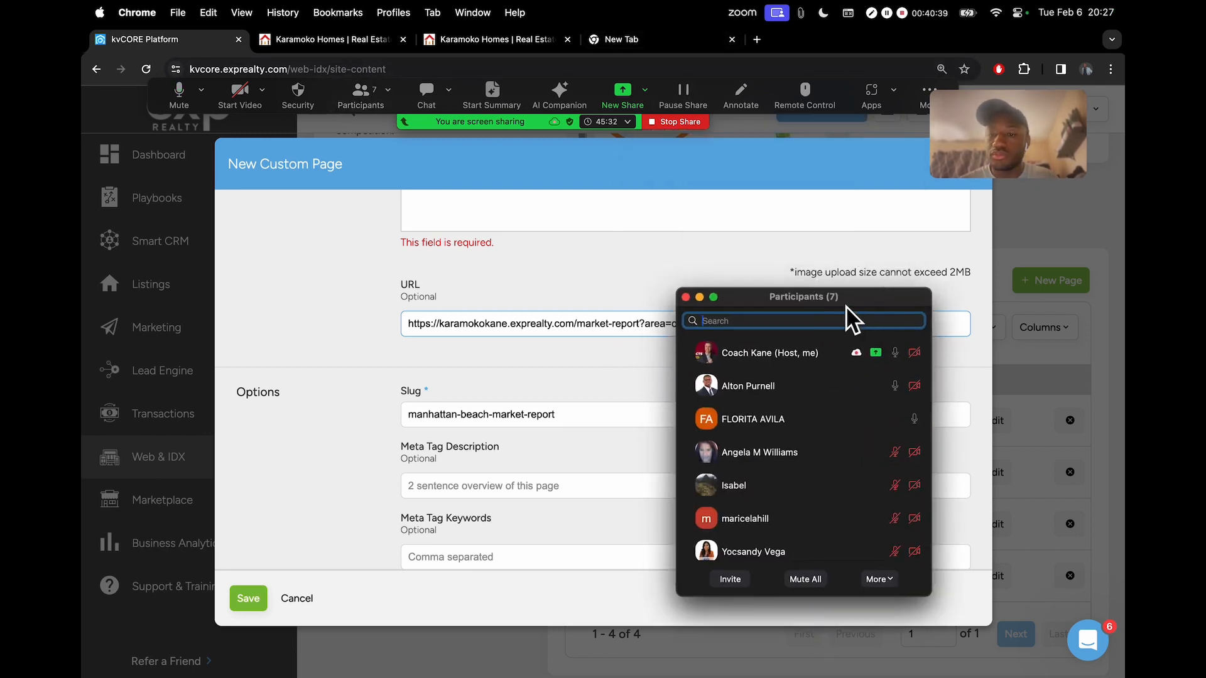
{"action": "left_click", "coordinate": [686, 298]}
Step: Save the Manhattan Beach Market Report custom page
{"action": "left_click_drag", "start_coordinate": [458, 321], "coordinate": [716, 321]}
{"action": "left_click", "coordinate": [818, 326]}
{"action": "scroll", "coordinate": [698, 397], "scroll_direction": "down", "scroll_amount": 3}
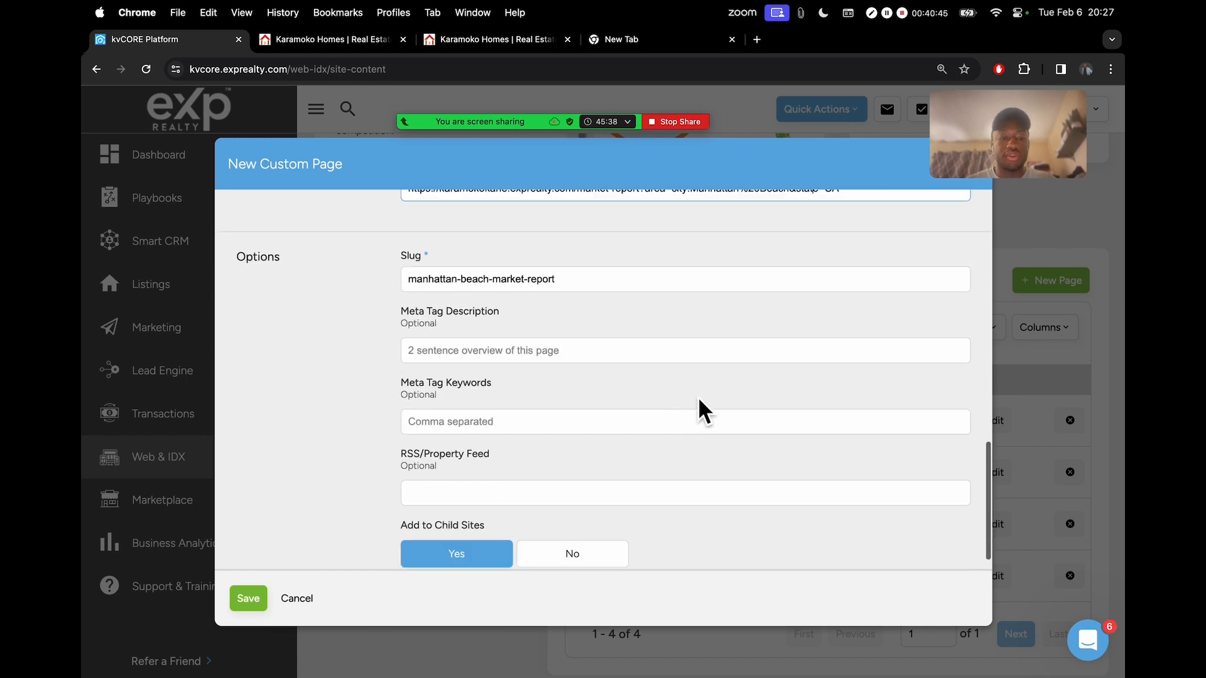
{"action": "left_click", "coordinate": [250, 598]}
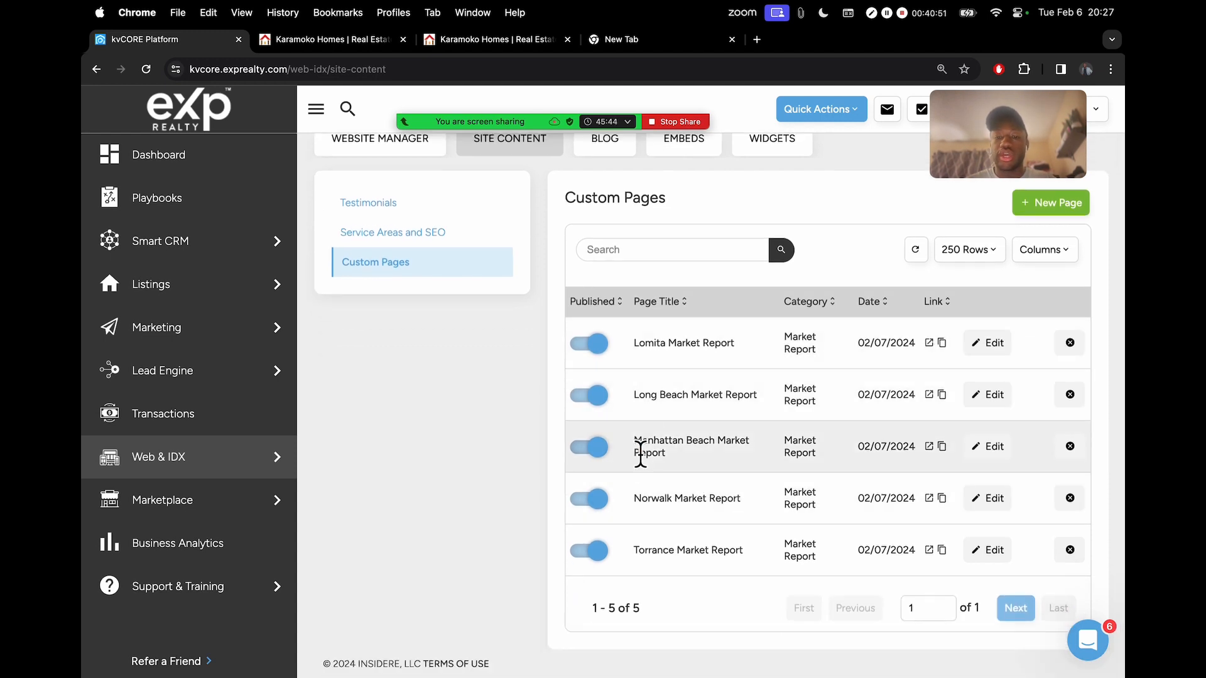
Step: Highlight the new Manhattan Beach Market Report entry in Custom Pages, then return to the public website
{"action": "left_click_drag", "start_coordinate": [635, 440], "coordinate": [726, 466]}
{"action": "scroll", "coordinate": [726, 455], "scroll_direction": "up", "scroll_amount": 5}
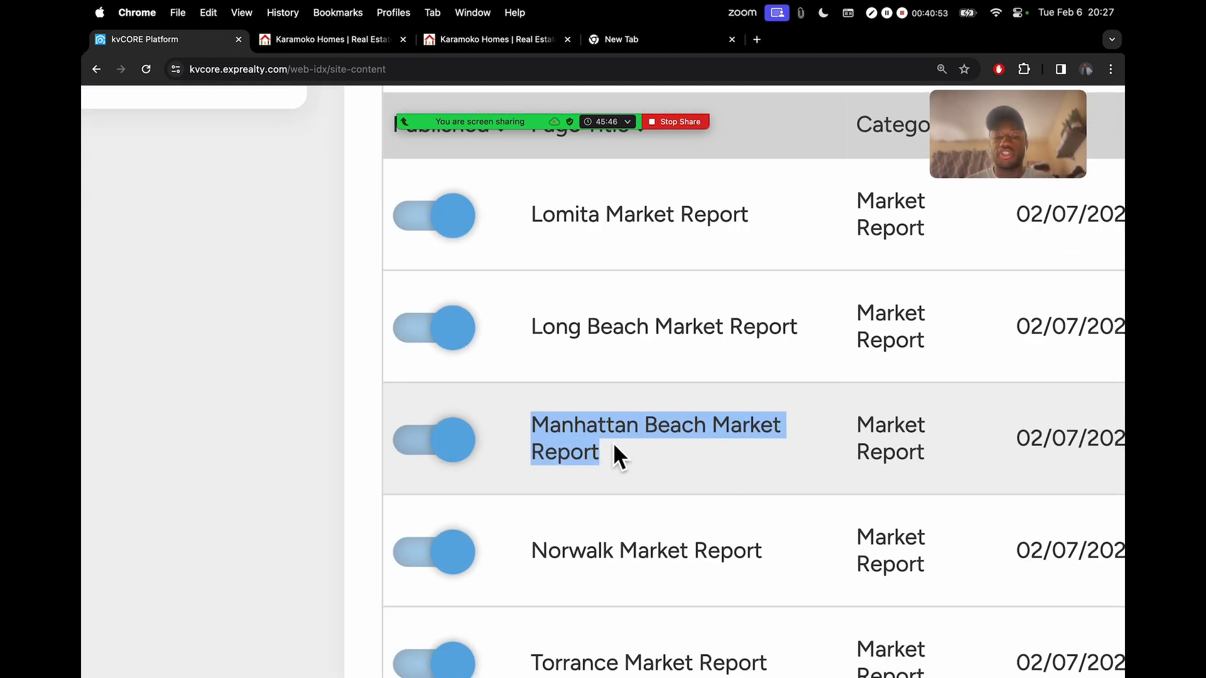
{"action": "scroll", "coordinate": [685, 484], "scroll_direction": "down", "scroll_amount": 3}
{"action": "scroll", "coordinate": [685, 484], "scroll_direction": "down", "scroll_amount": 4}
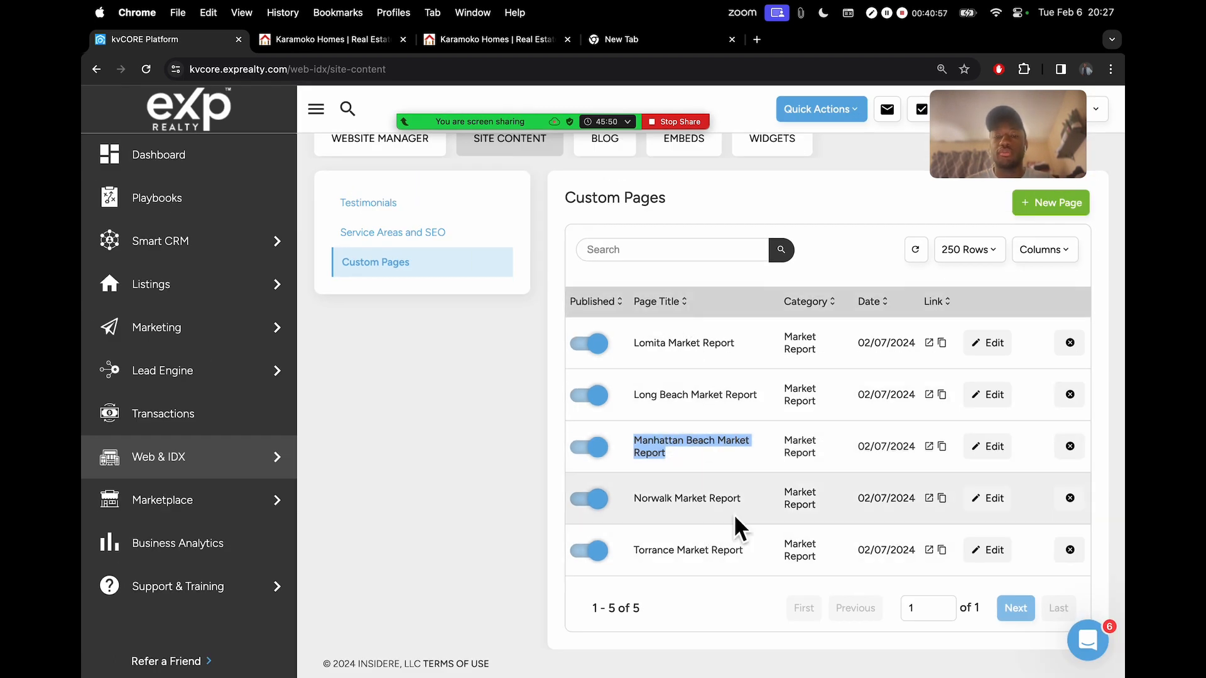
{"action": "left_click", "coordinate": [693, 445]}
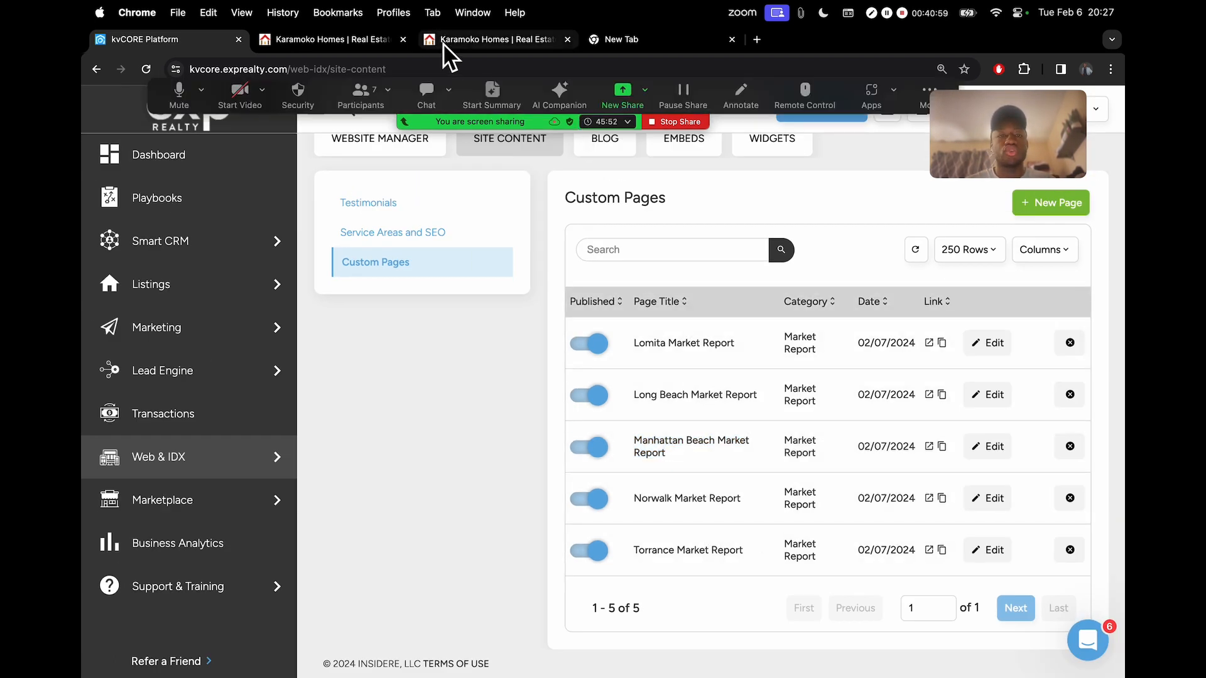
{"action": "left_click", "coordinate": [487, 41]}
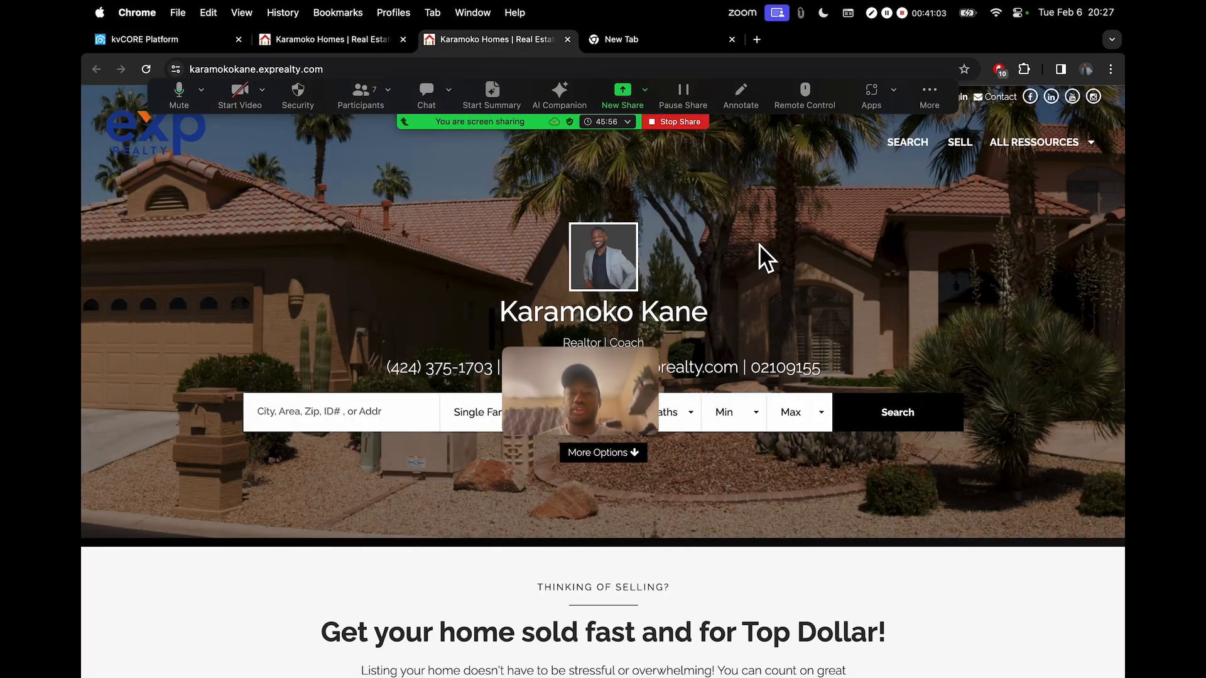
Step: Close the duplicate website tab, reload the public site and open its Market Report menu
{"action": "left_click", "coordinate": [568, 39]}
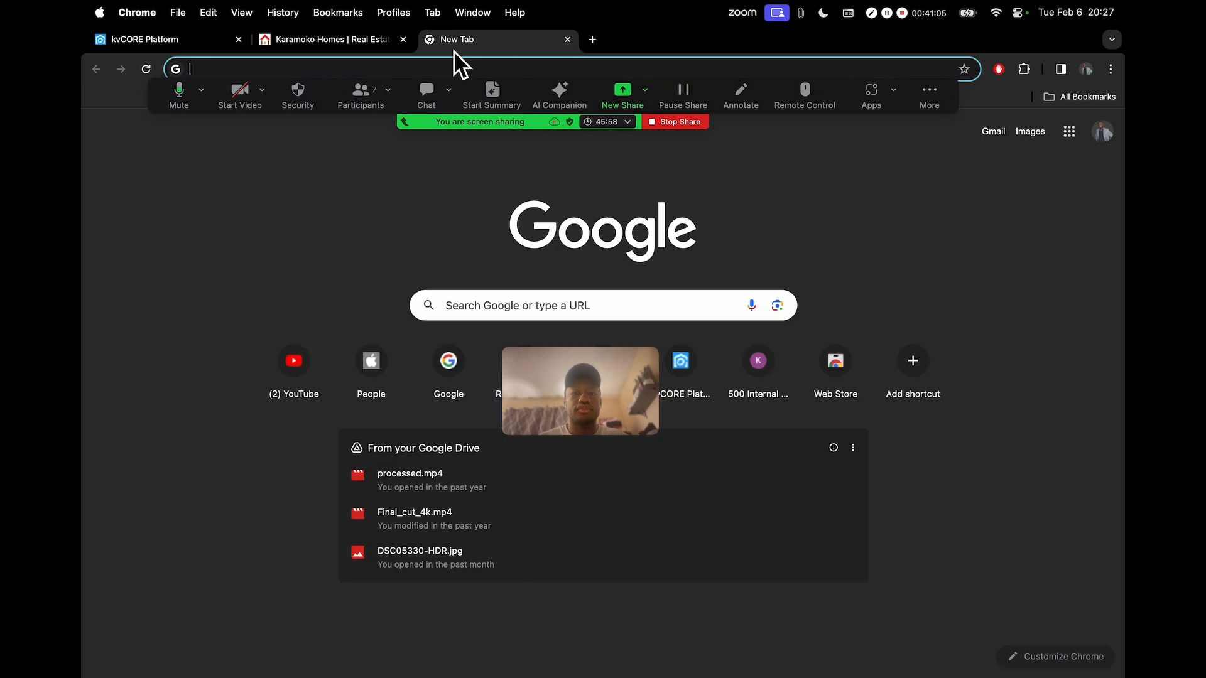
{"action": "left_click", "coordinate": [359, 42]}
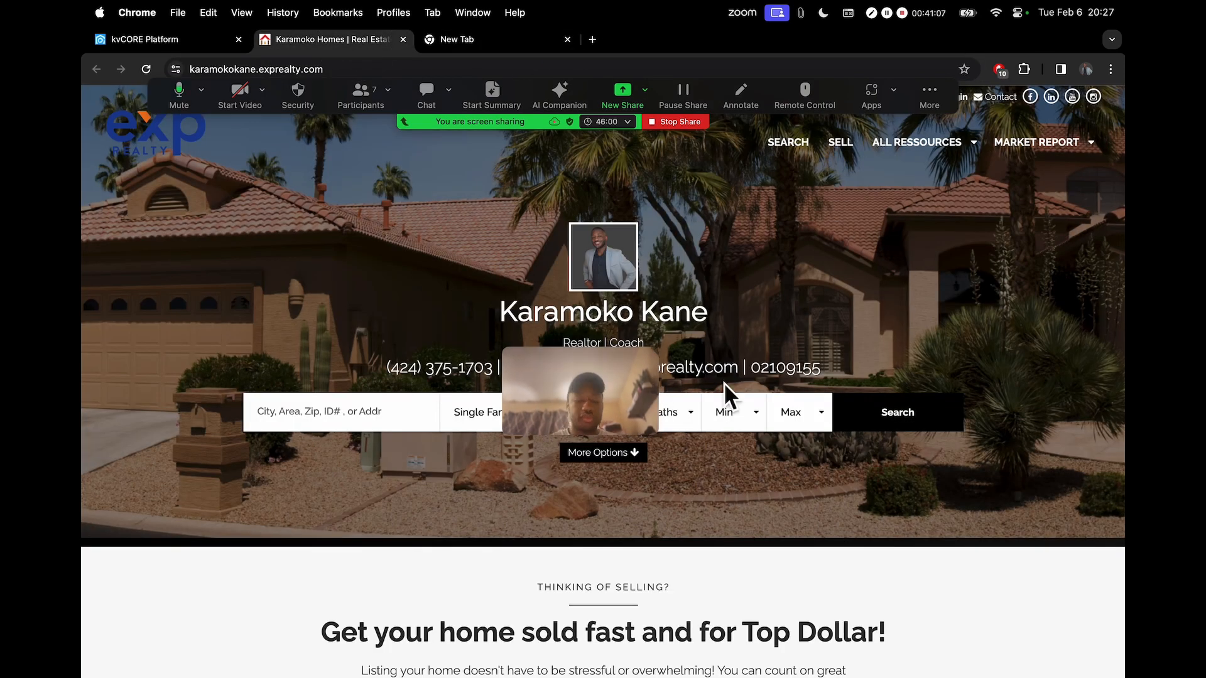
{"action": "key", "text": "super+r"}
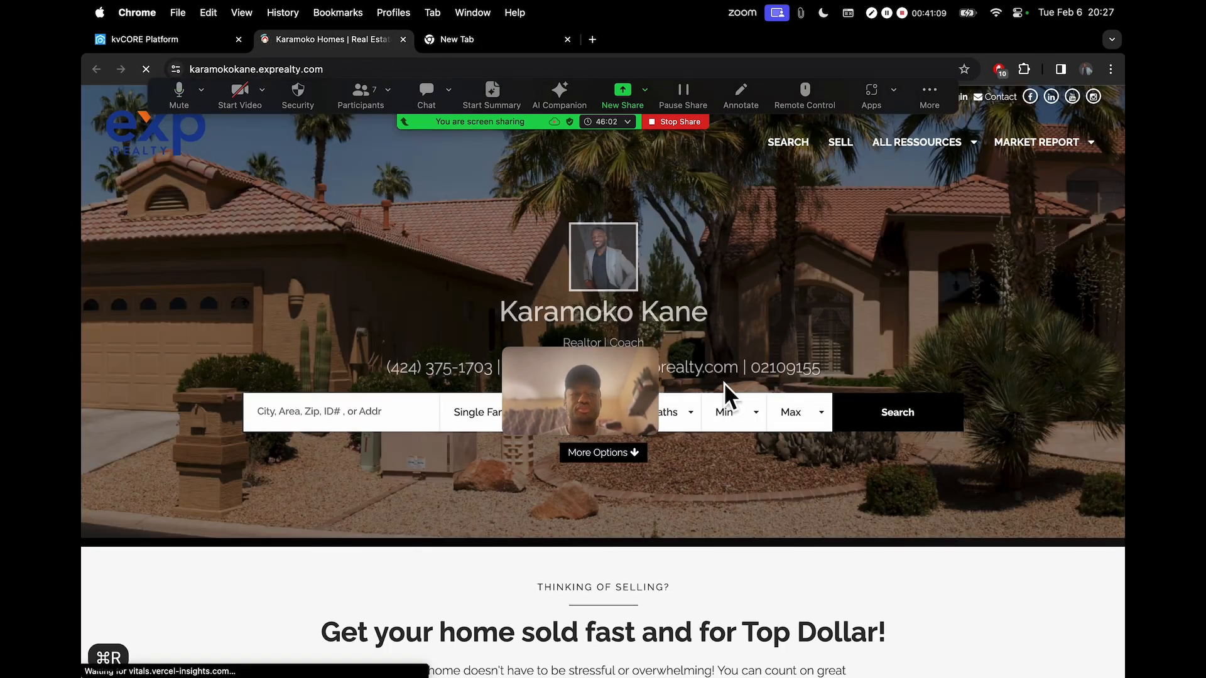
{"action": "left_click_drag", "start_coordinate": [594, 386], "coordinate": [243, 264]}
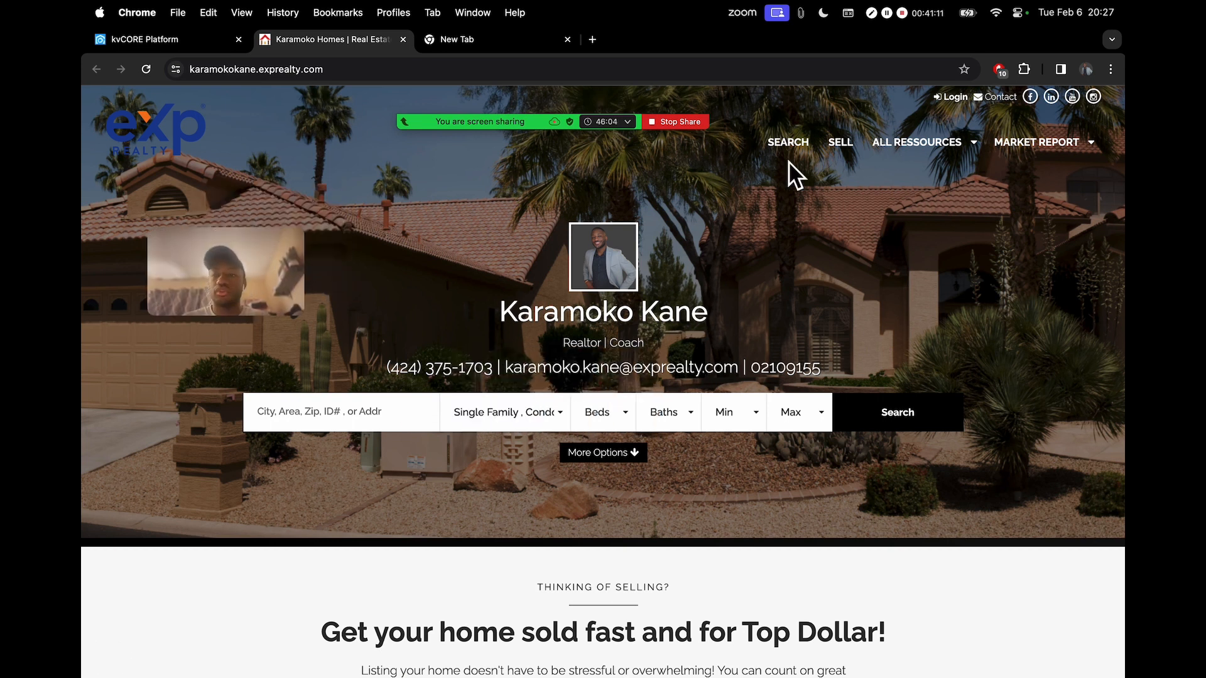
{"action": "mouse_move", "coordinate": [1050, 150]}
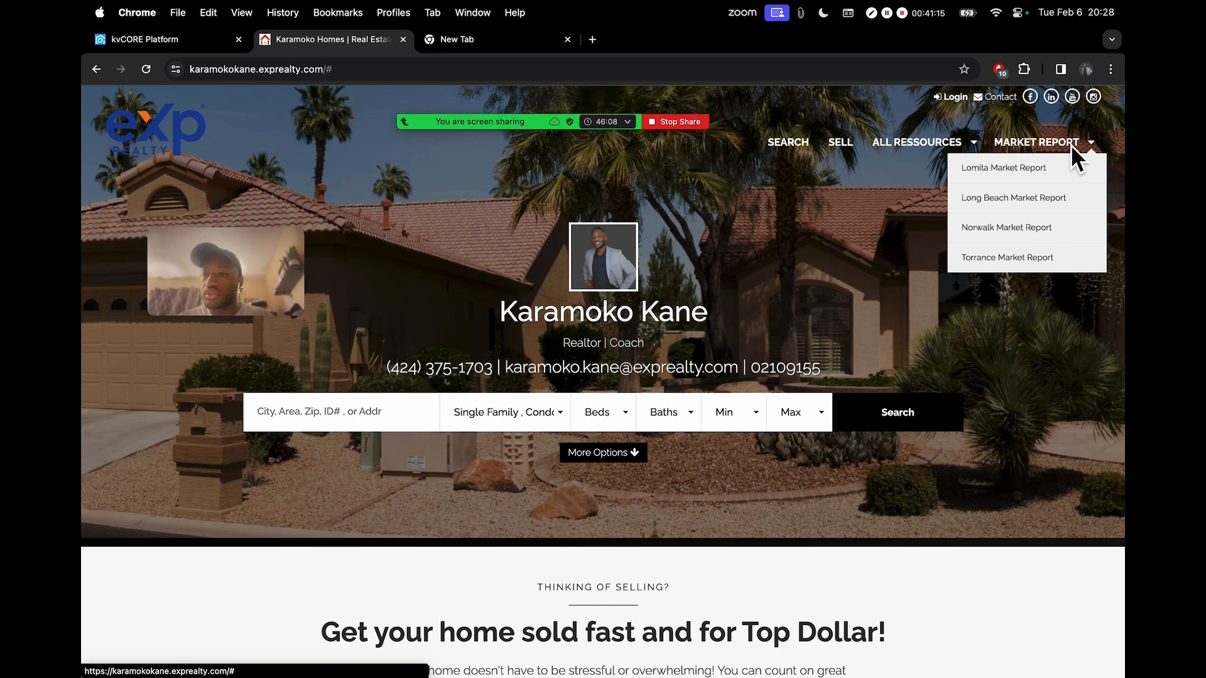
{"action": "left_click", "coordinate": [1059, 144]}
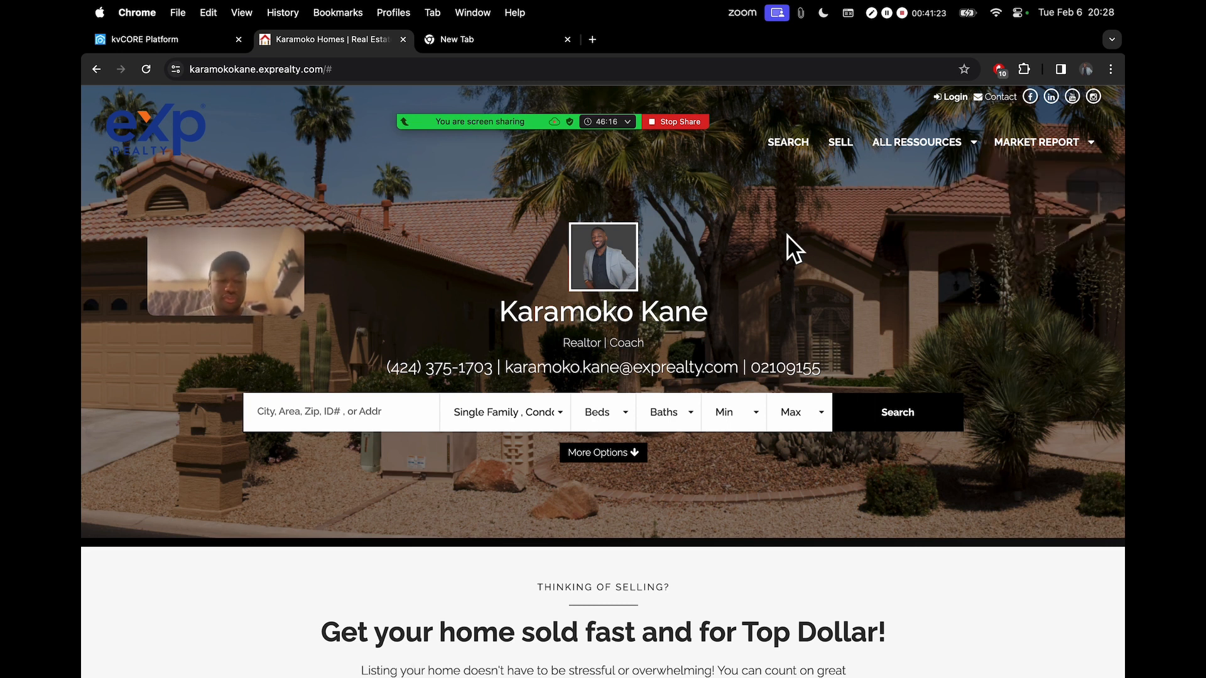
Step: Reload the website to look for the new page, then go back to kvCORE's Custom Pages list
{"action": "key", "text": "super+r"}
{"action": "mouse_move", "coordinate": [1036, 143]}
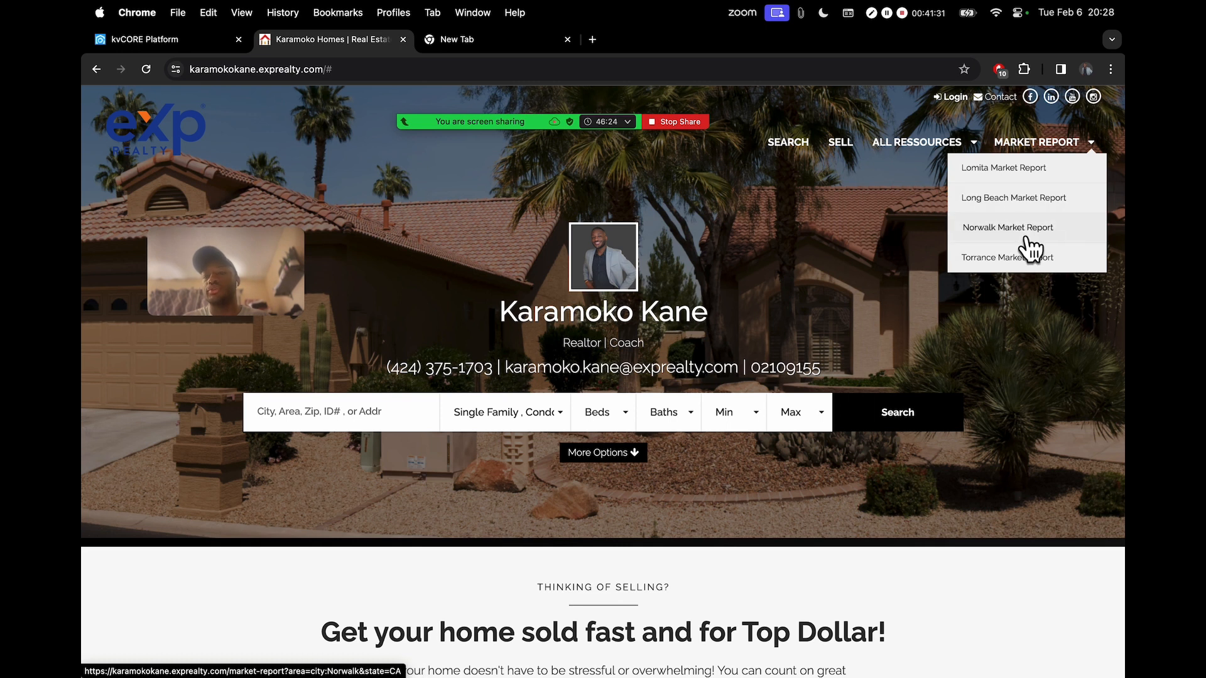
{"action": "left_click", "coordinate": [157, 44]}
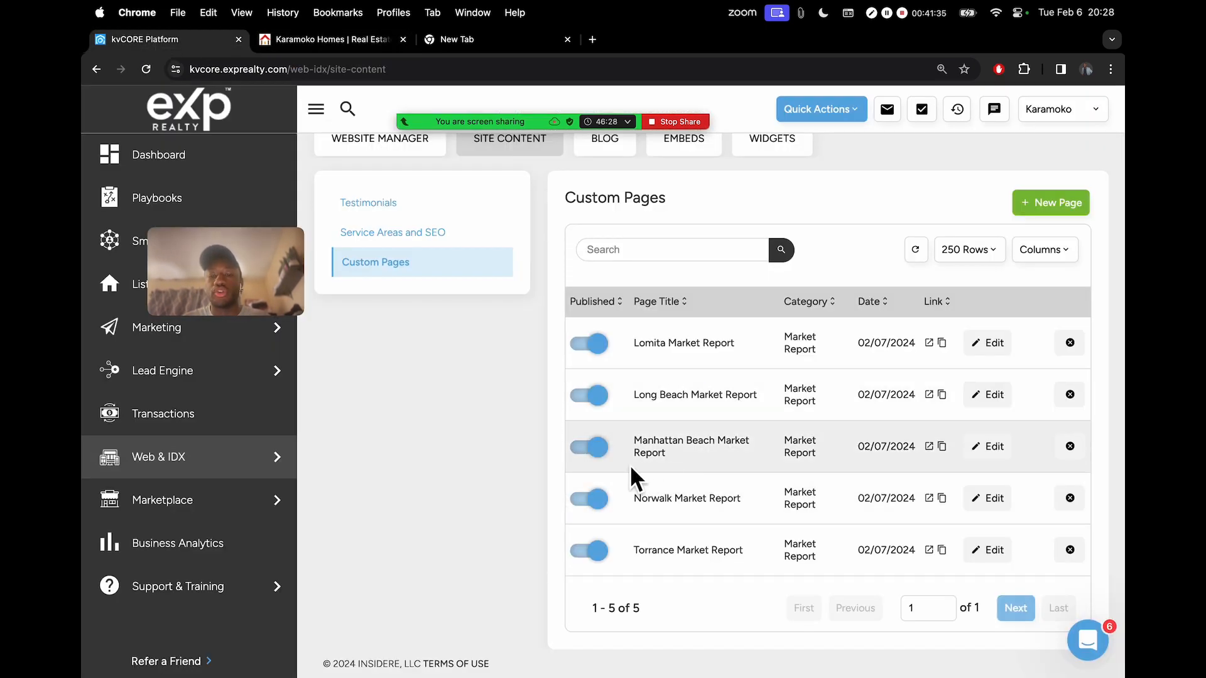
Step: Highlight the Manhattan Beach entry, then check the public site's Market Report menu, still listing four cities
{"action": "left_click_drag", "start_coordinate": [639, 450], "coordinate": [695, 473]}
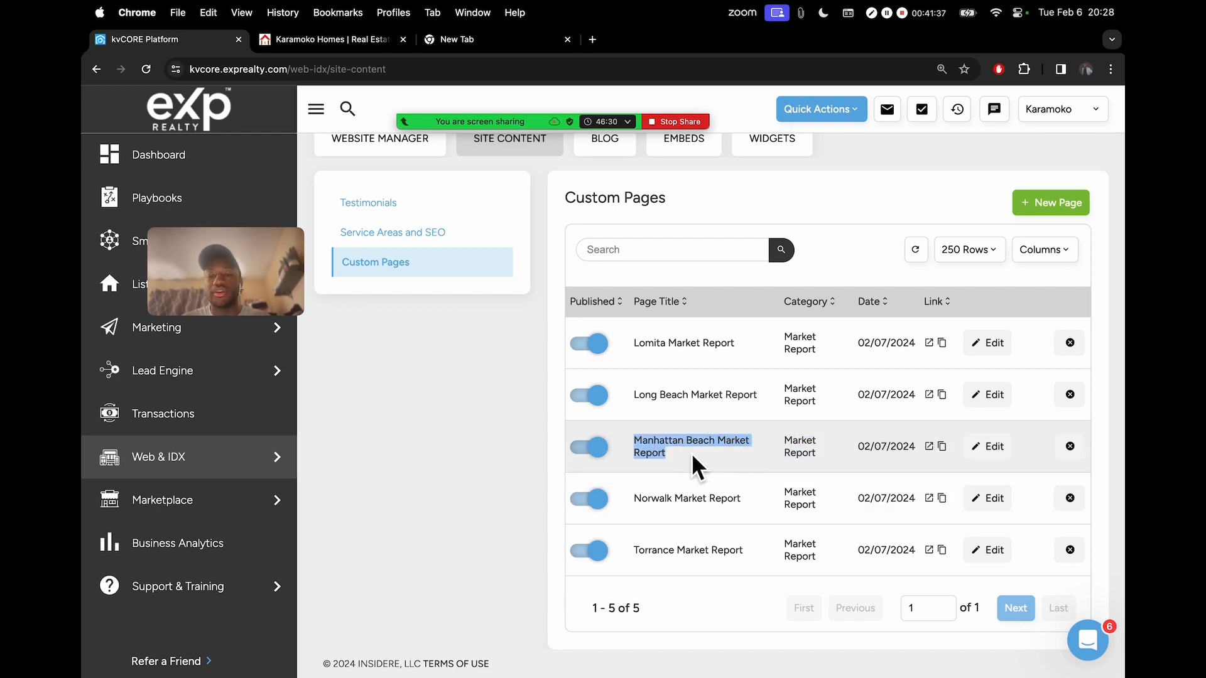
{"action": "left_click", "coordinate": [654, 452]}
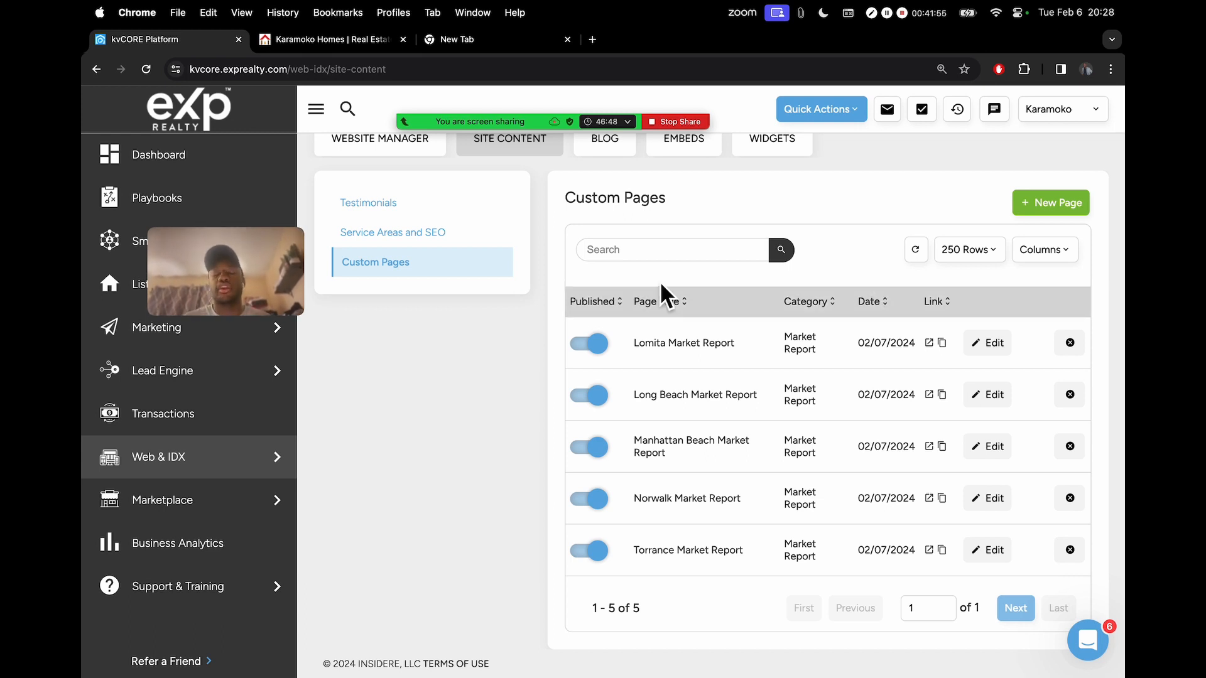
{"action": "left_click", "coordinate": [318, 43]}
{"action": "mouse_move", "coordinate": [1035, 158]}
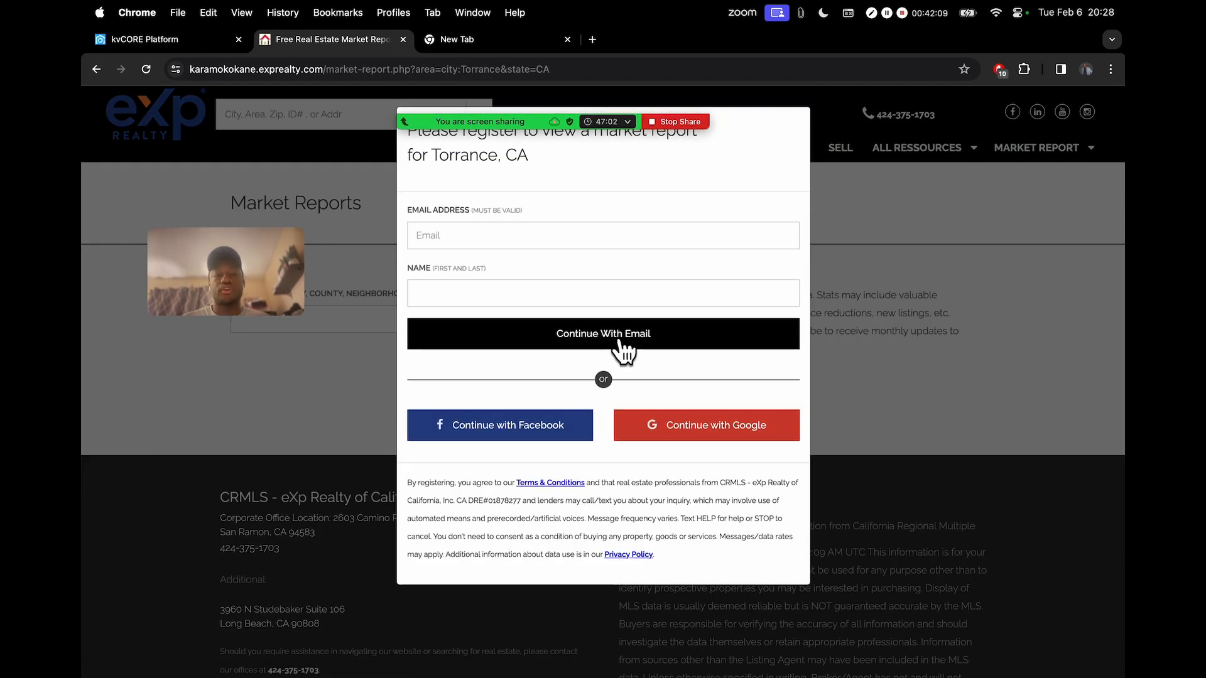
Step: Fill the Torrance report registration form with the test lead's email address, full name and phone number
{"action": "mouse_move", "coordinate": [539, 139]}
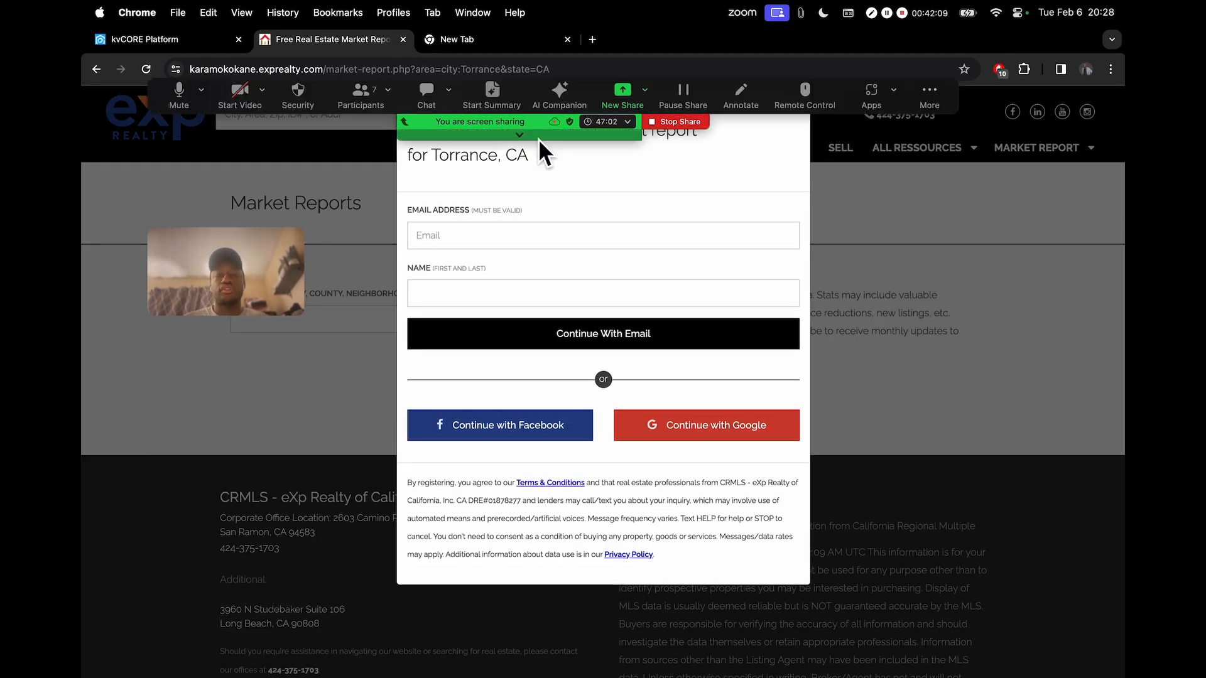
{"action": "left_click_drag", "start_coordinate": [942, 93], "coordinate": [1005, 7]}
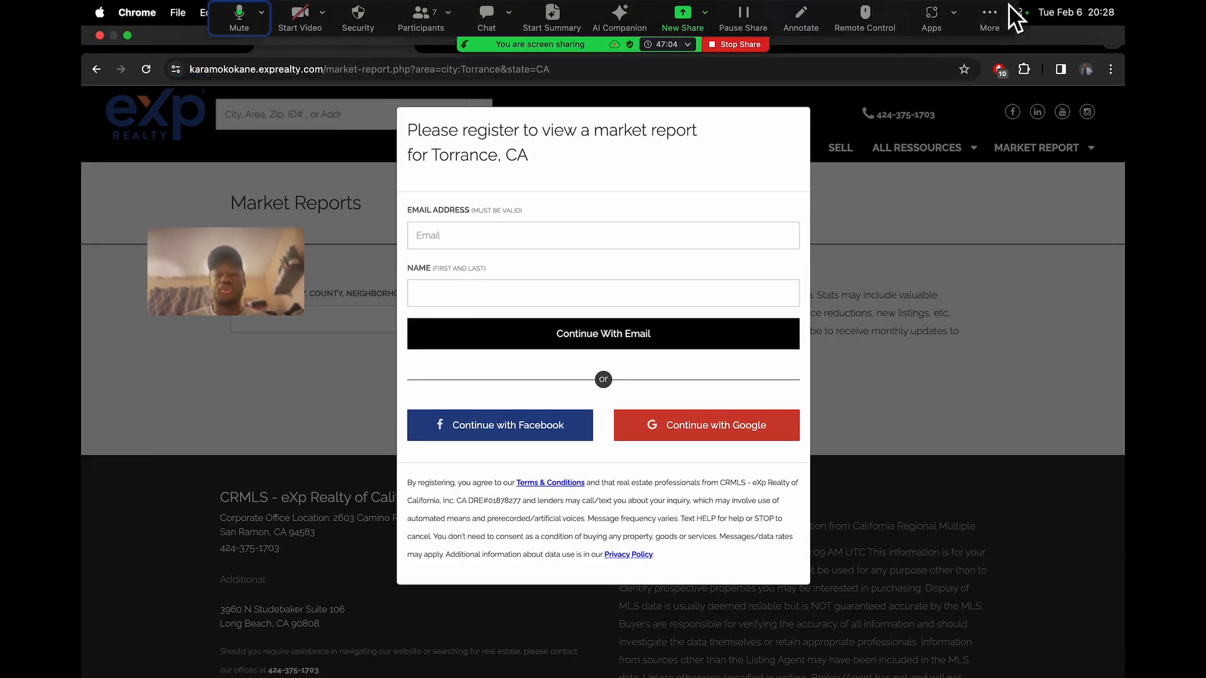
{"action": "left_click_drag", "start_coordinate": [415, 132], "coordinate": [488, 158]}
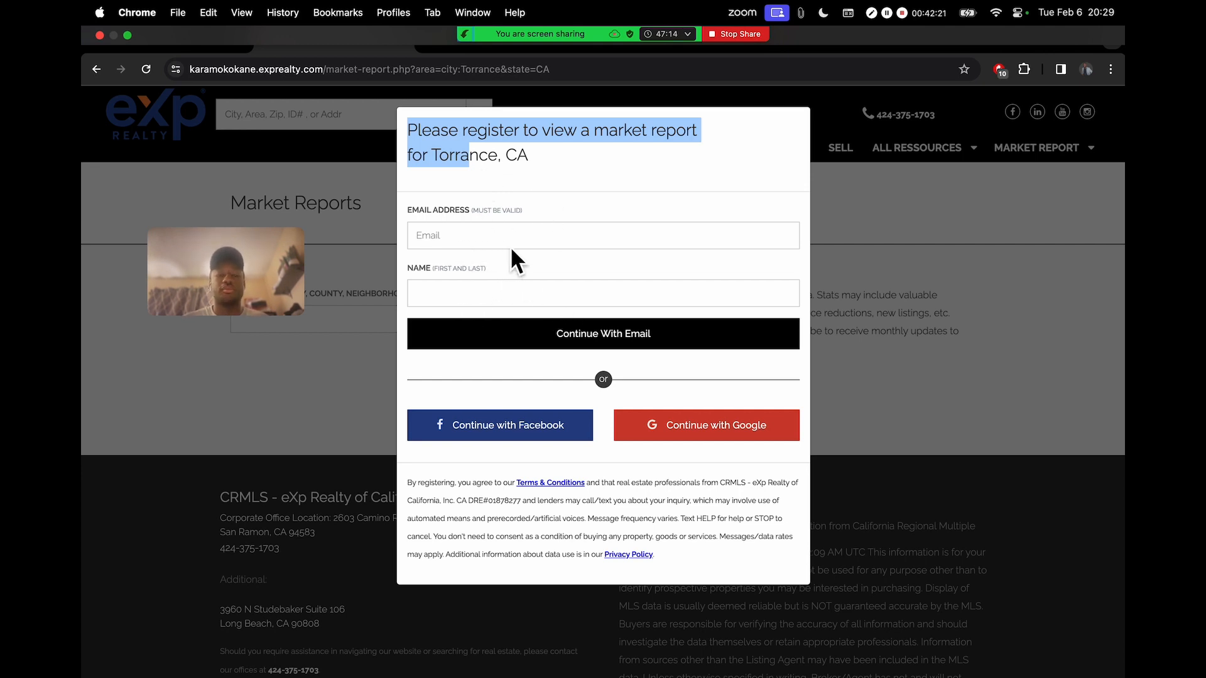
{"action": "left_click", "coordinate": [472, 241]}
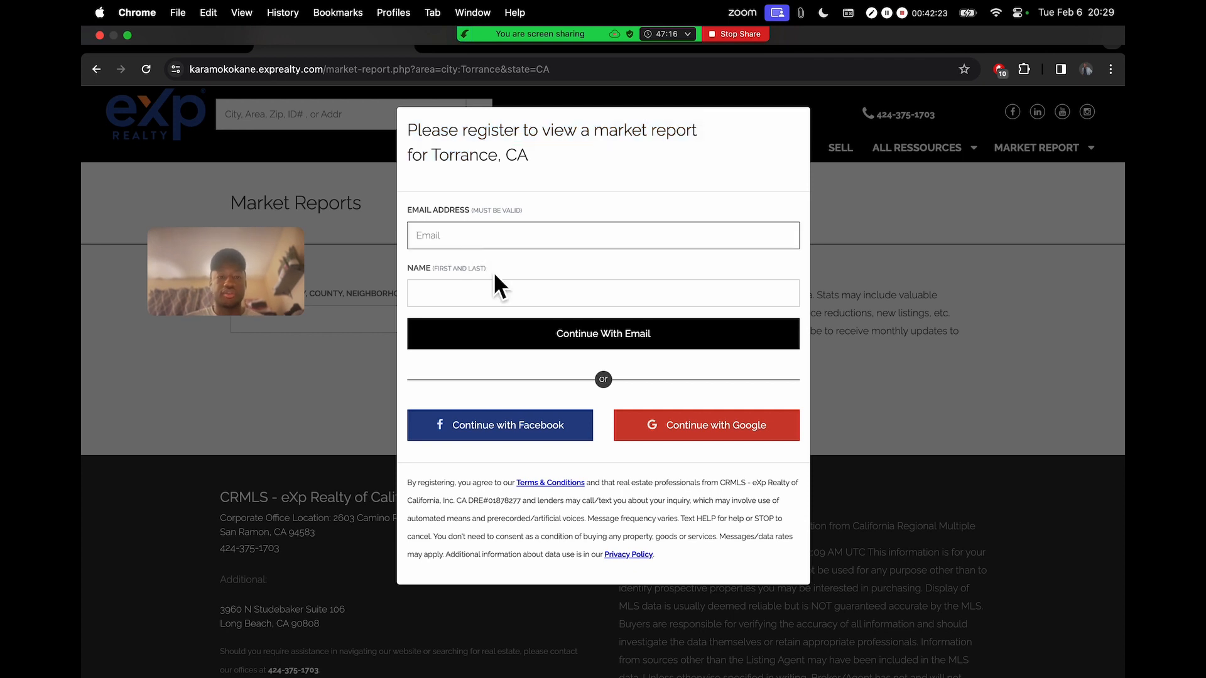
{"action": "type", "text": "johndoe@email.com"}
{"action": "left_click", "coordinate": [485, 295]}
{"action": "type", "text": "J"}
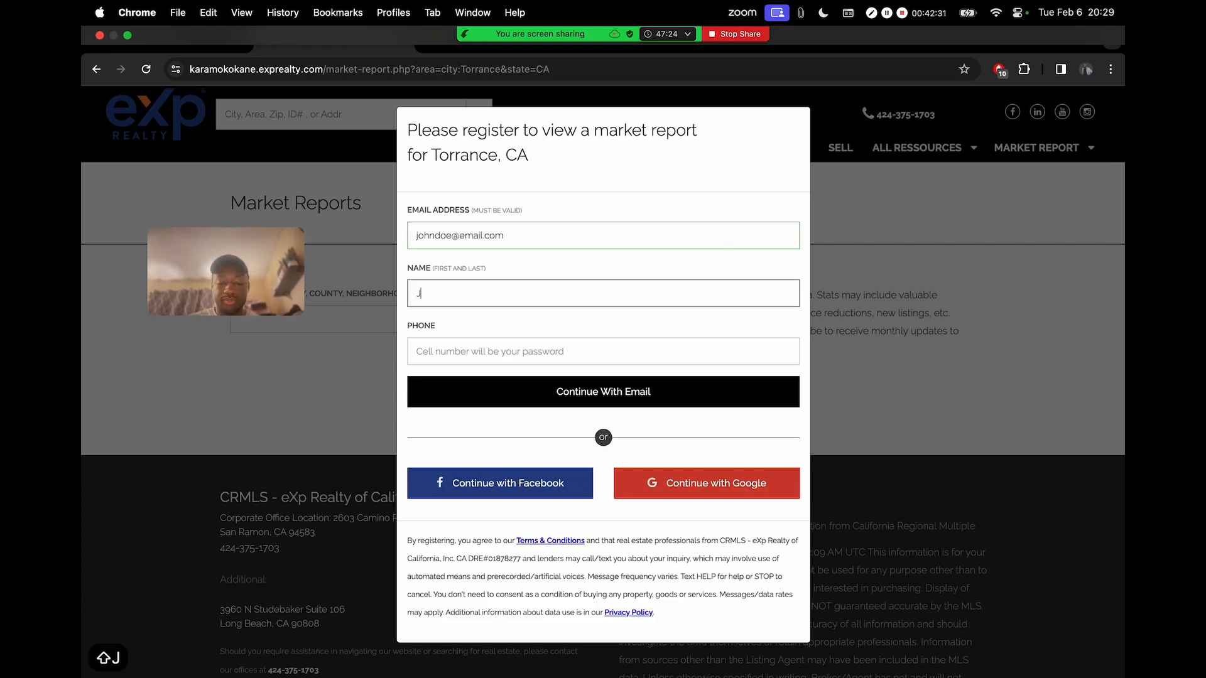
{"action": "type", "text": "ohn Doe"}
{"action": "left_click", "coordinate": [610, 363]}
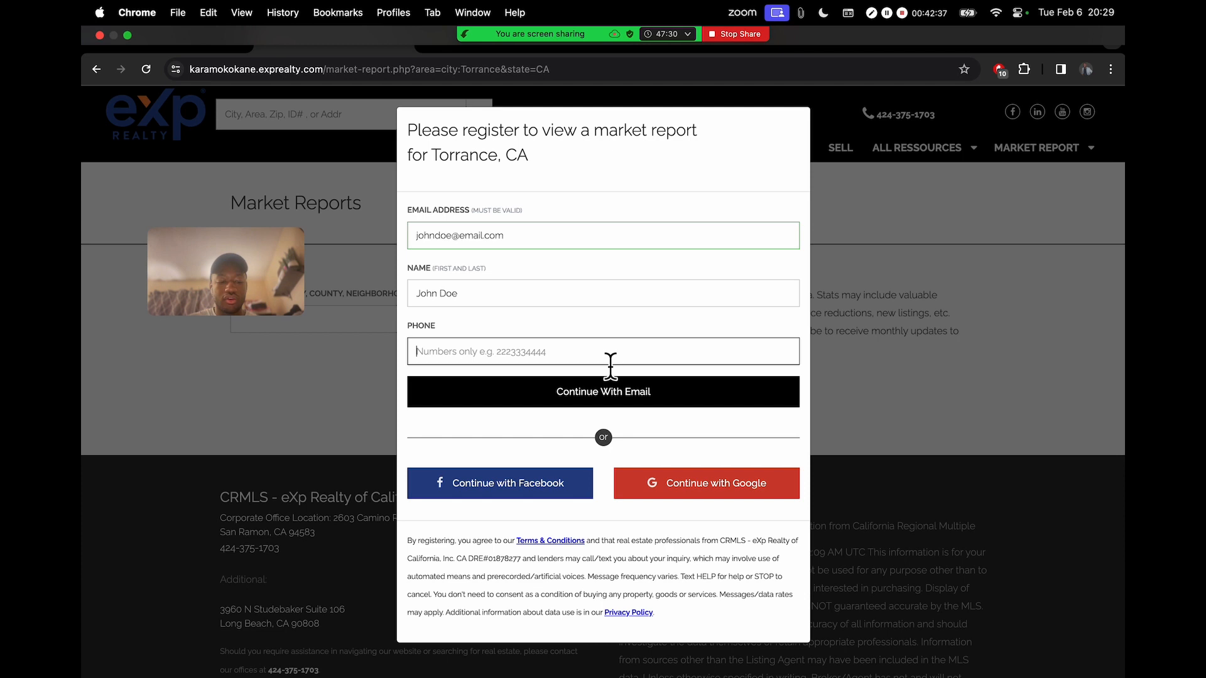
{"action": "type", "text": "213-5"}
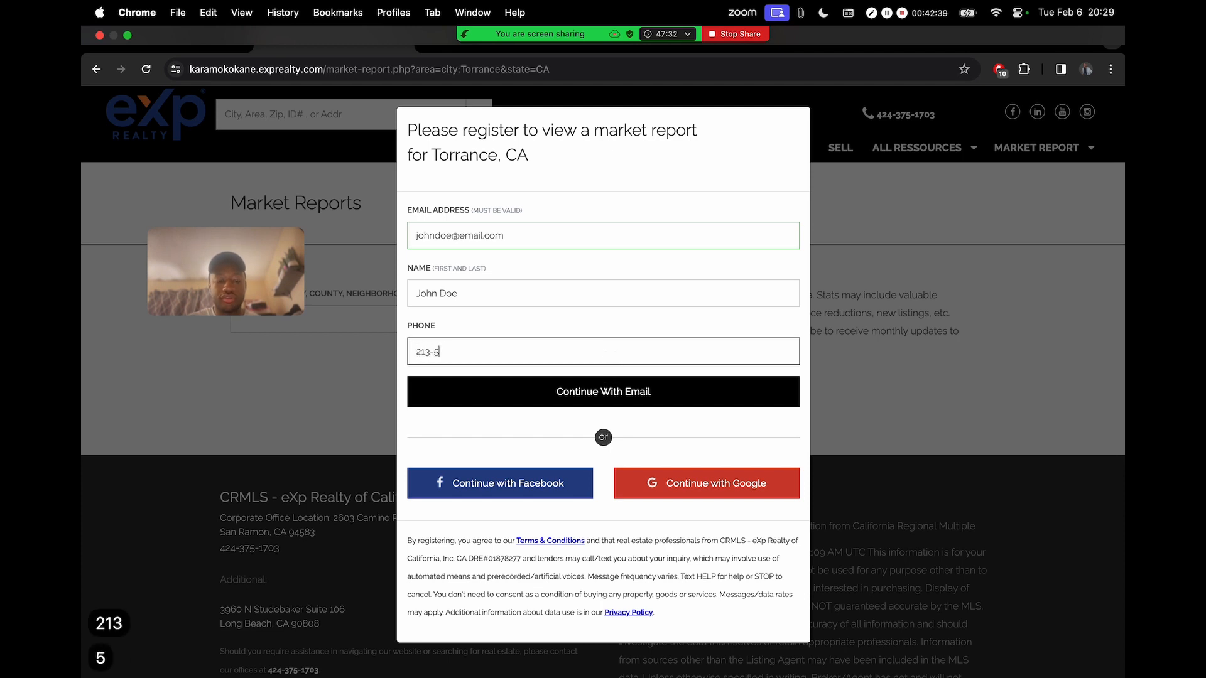
{"action": "type", "text": "55-5555"}
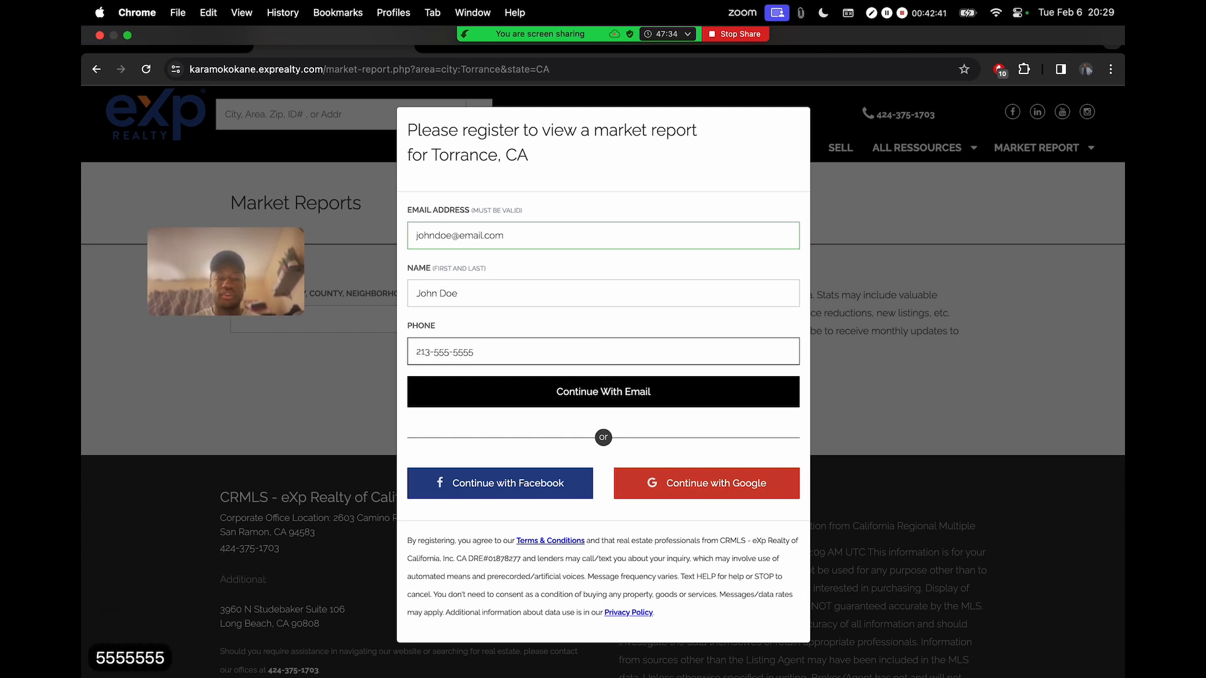
Step: Submit the registration to unlock the full Torrance, CA market report
{"action": "left_click", "coordinate": [600, 395]}
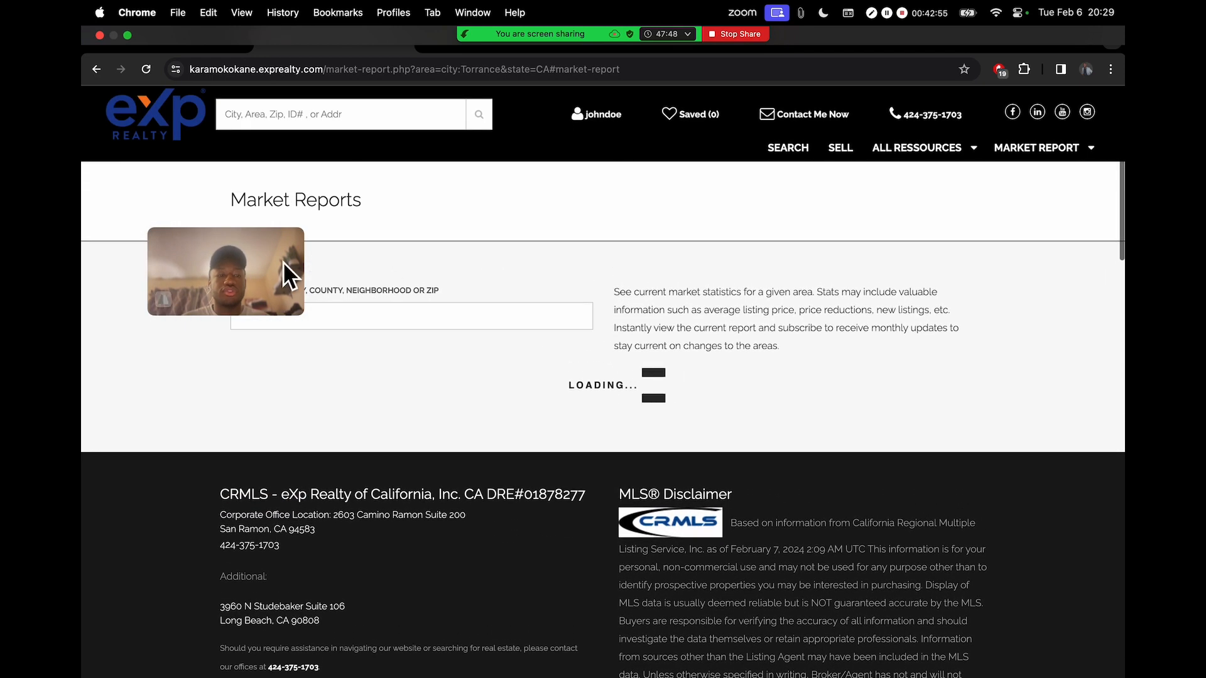
{"action": "left_click_drag", "start_coordinate": [283, 264], "coordinate": [228, 125]}
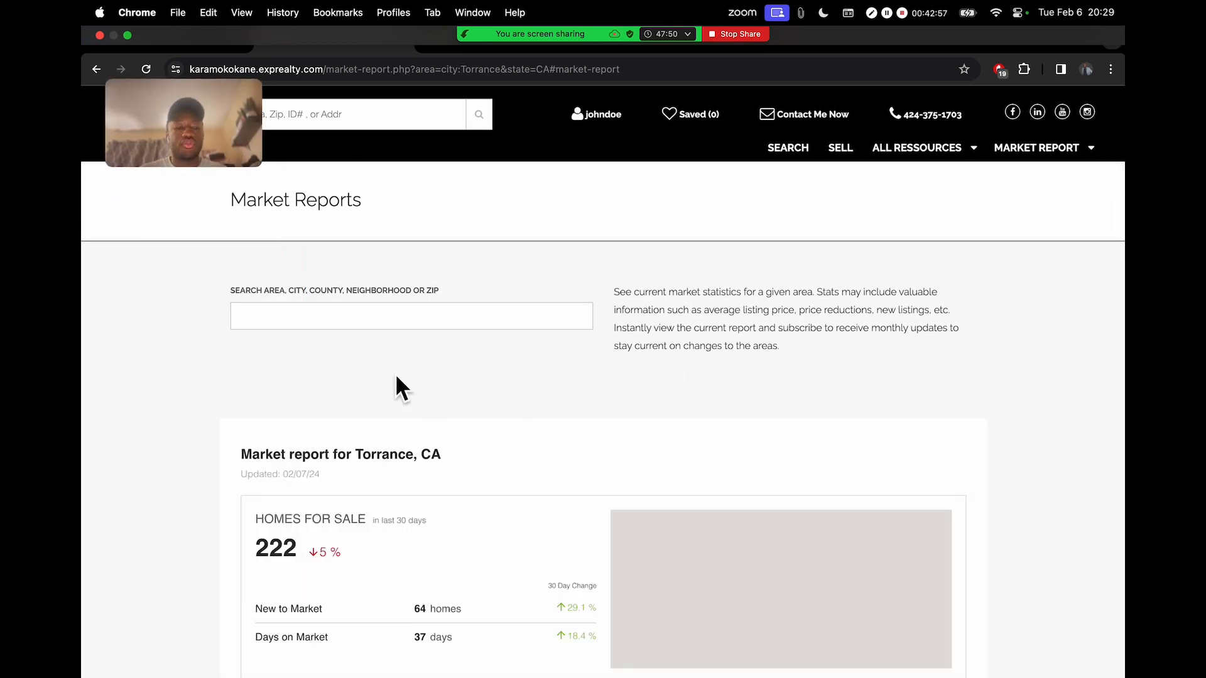
{"action": "scroll", "coordinate": [397, 408], "scroll_direction": "down", "scroll_amount": 2}
{"action": "left_click_drag", "start_coordinate": [242, 405], "coordinate": [458, 409]}
{"action": "left_click", "coordinate": [458, 410]}
Step: Scroll through the Torrance report's recent, sold, most expensive and popular listings
{"action": "scroll", "coordinate": [458, 409], "scroll_direction": "down", "scroll_amount": 2}
{"action": "scroll", "coordinate": [458, 410], "scroll_direction": "down", "scroll_amount": 3}
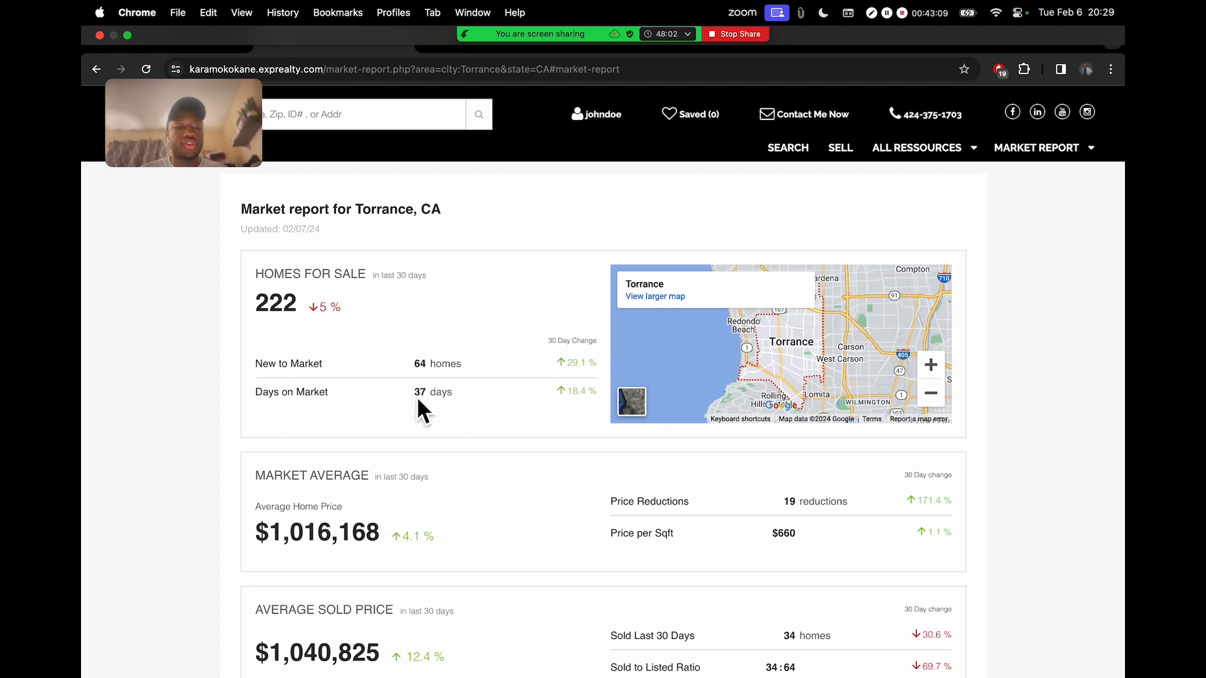
{"action": "scroll", "coordinate": [422, 377], "scroll_direction": "down", "scroll_amount": 5}
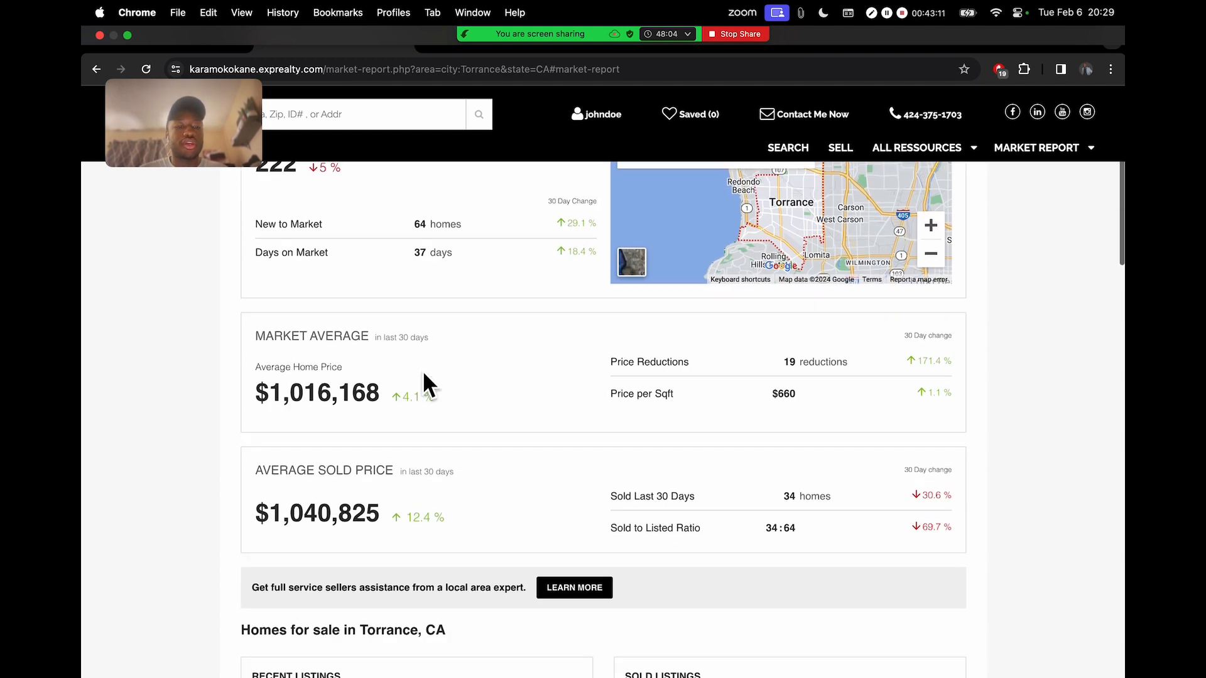
{"action": "left_click_drag", "start_coordinate": [260, 271], "coordinate": [385, 267]}
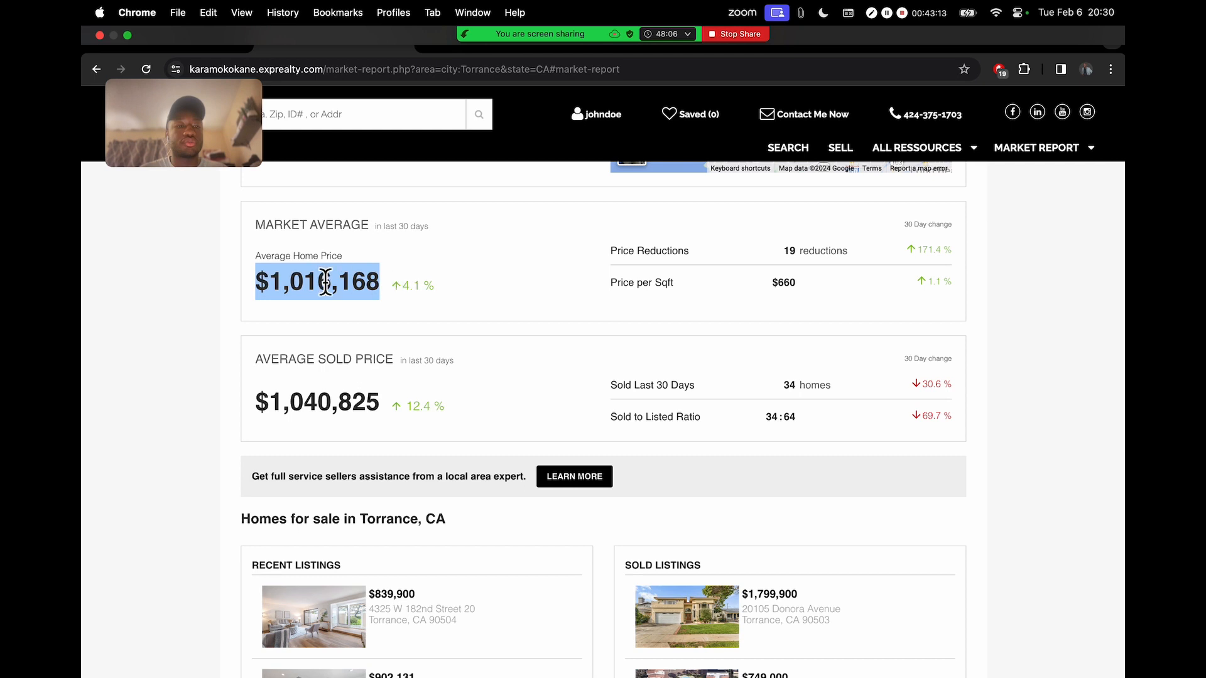
{"action": "scroll", "coordinate": [346, 380], "scroll_direction": "down", "scroll_amount": 1}
{"action": "scroll", "coordinate": [538, 353], "scroll_direction": "down", "scroll_amount": 3}
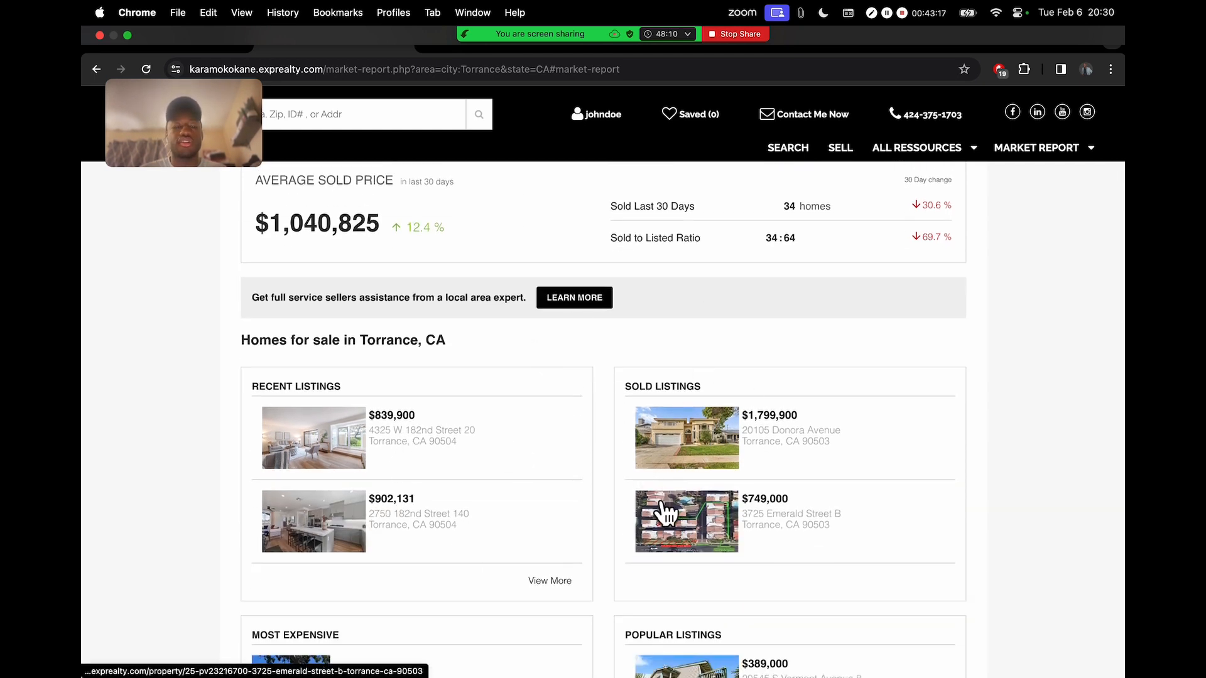
{"action": "scroll", "coordinate": [664, 512], "scroll_direction": "down", "scroll_amount": 4}
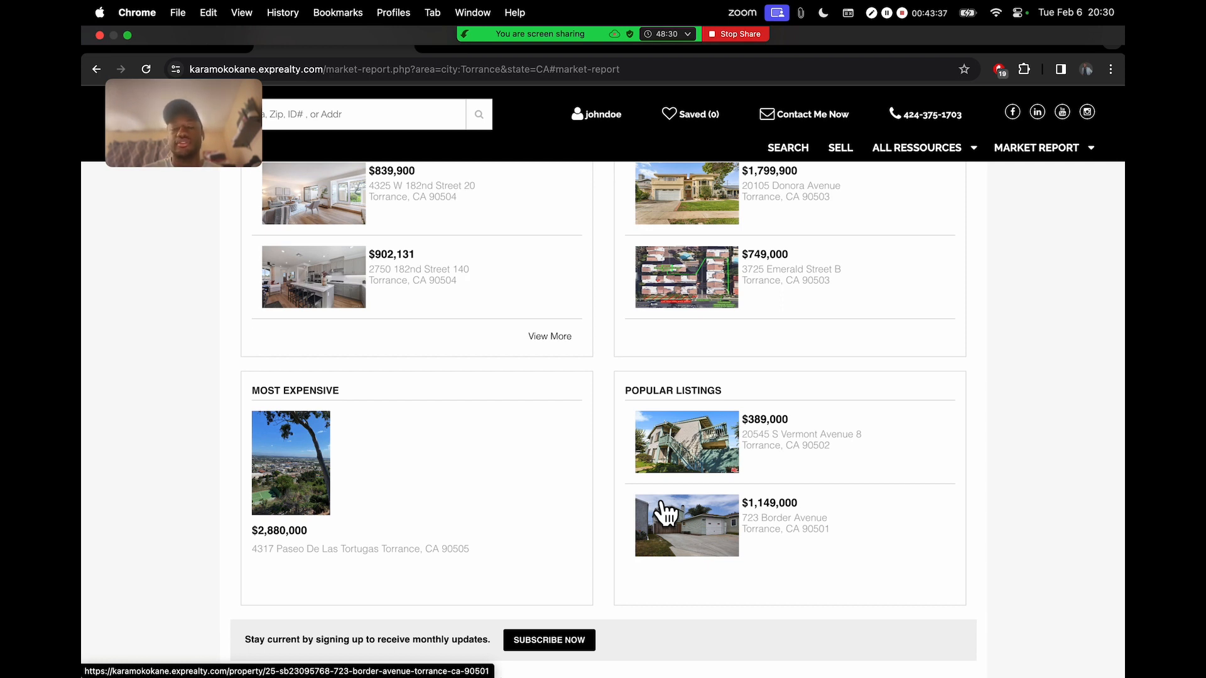
{"action": "scroll", "coordinate": [662, 503], "scroll_direction": "up", "scroll_amount": 3}
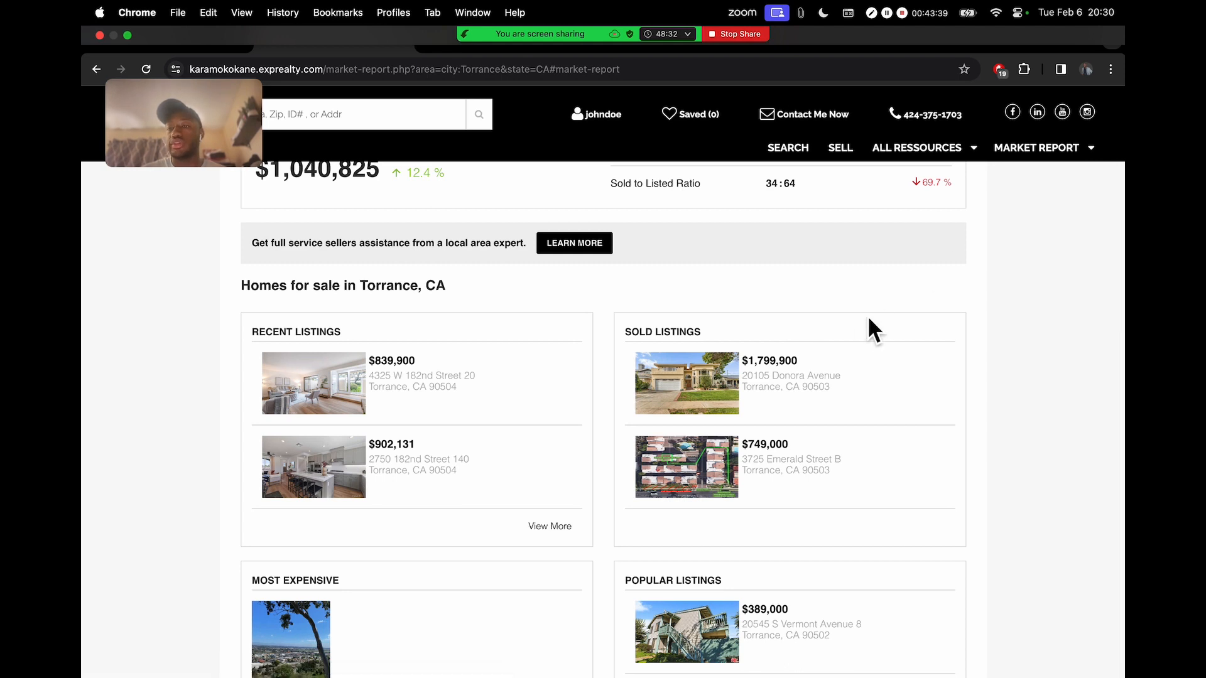
{"action": "mouse_move", "coordinate": [1030, 154]}
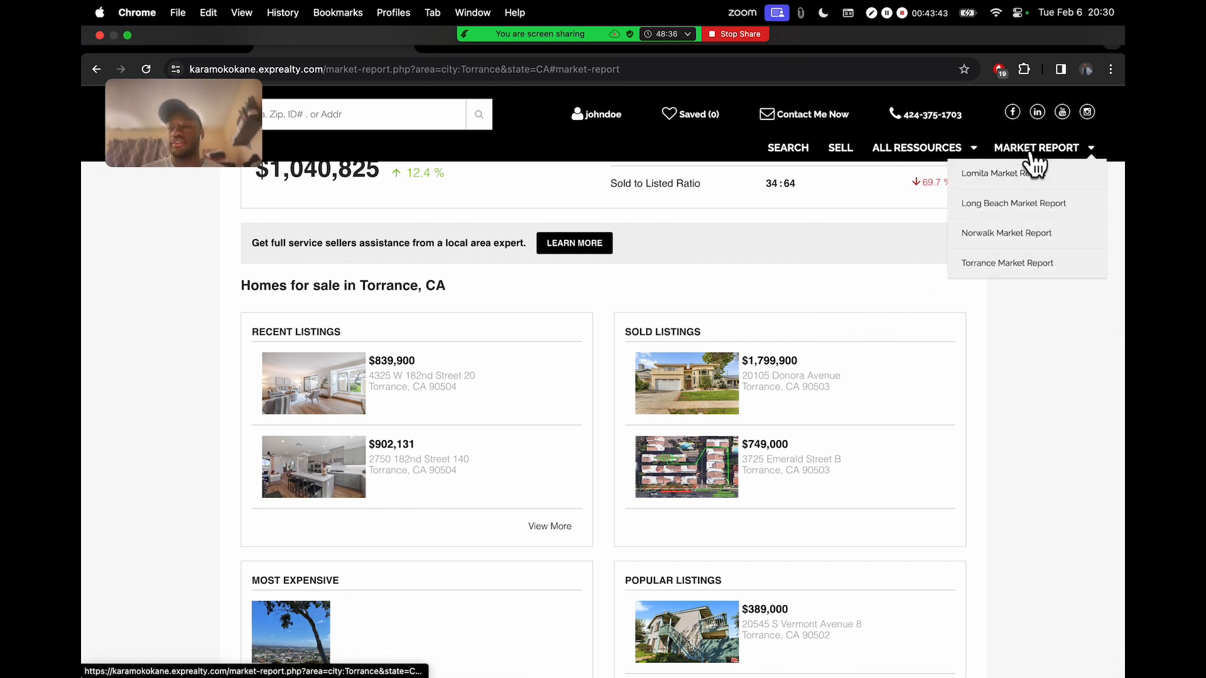
Step: Open the Norwalk Market Report and review it: 101 homes for sale, down 3%
{"action": "left_click", "coordinate": [1004, 233]}
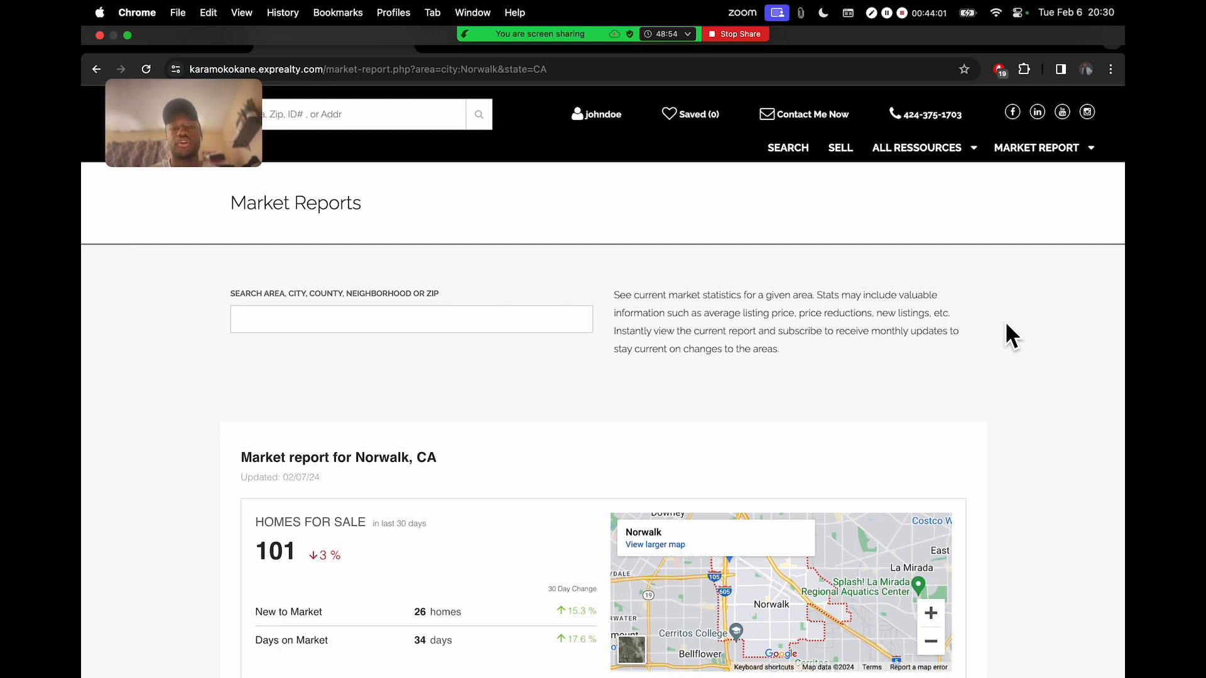
{"action": "scroll", "coordinate": [557, 113], "scroll_direction": "up", "scroll_amount": 5}
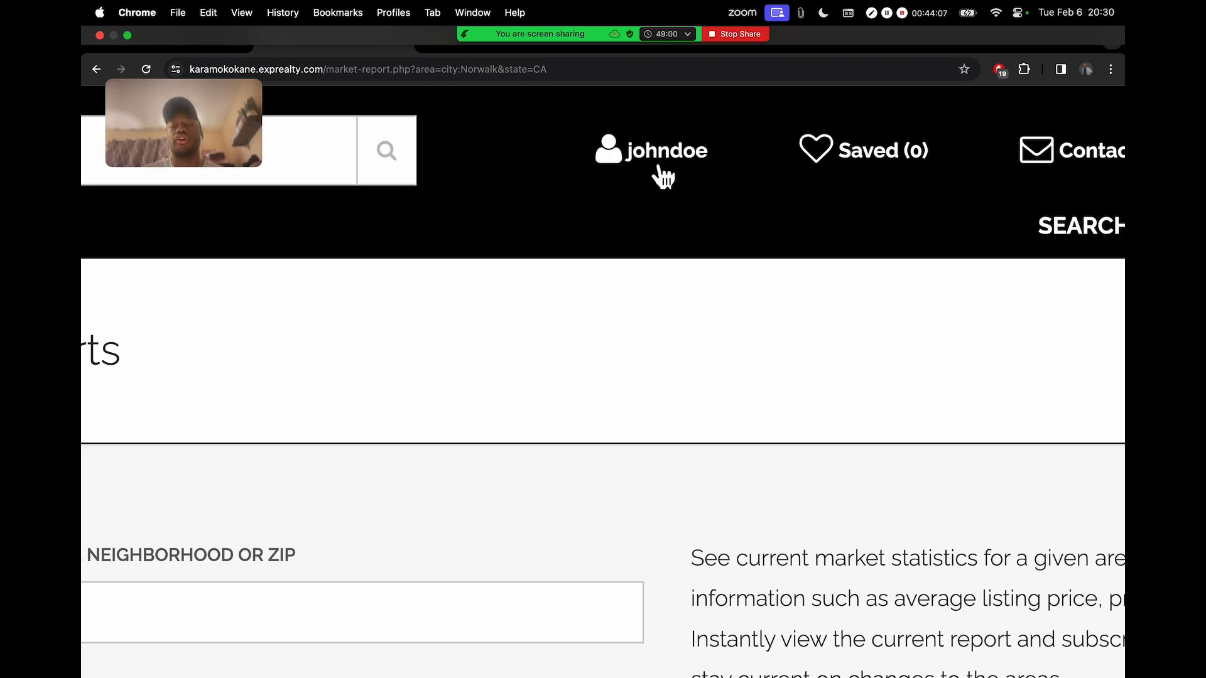
{"action": "scroll", "coordinate": [646, 159], "scroll_direction": "up", "scroll_amount": 2}
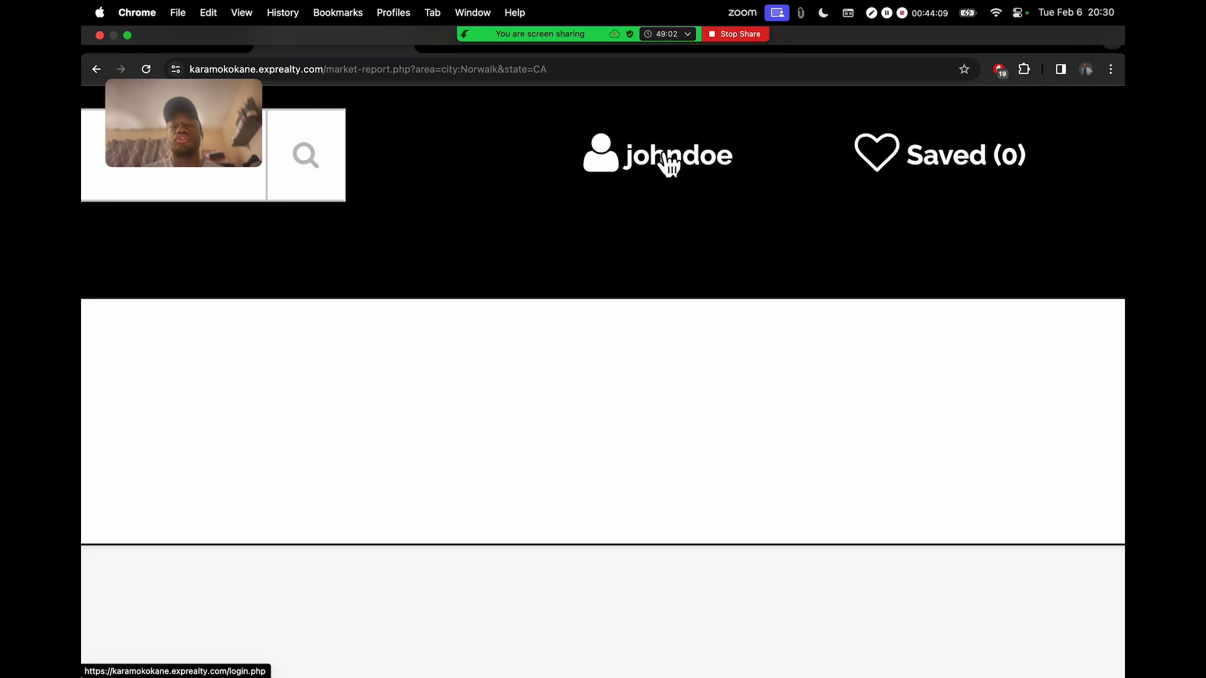
{"action": "scroll", "coordinate": [664, 165], "scroll_direction": "down", "scroll_amount": 5}
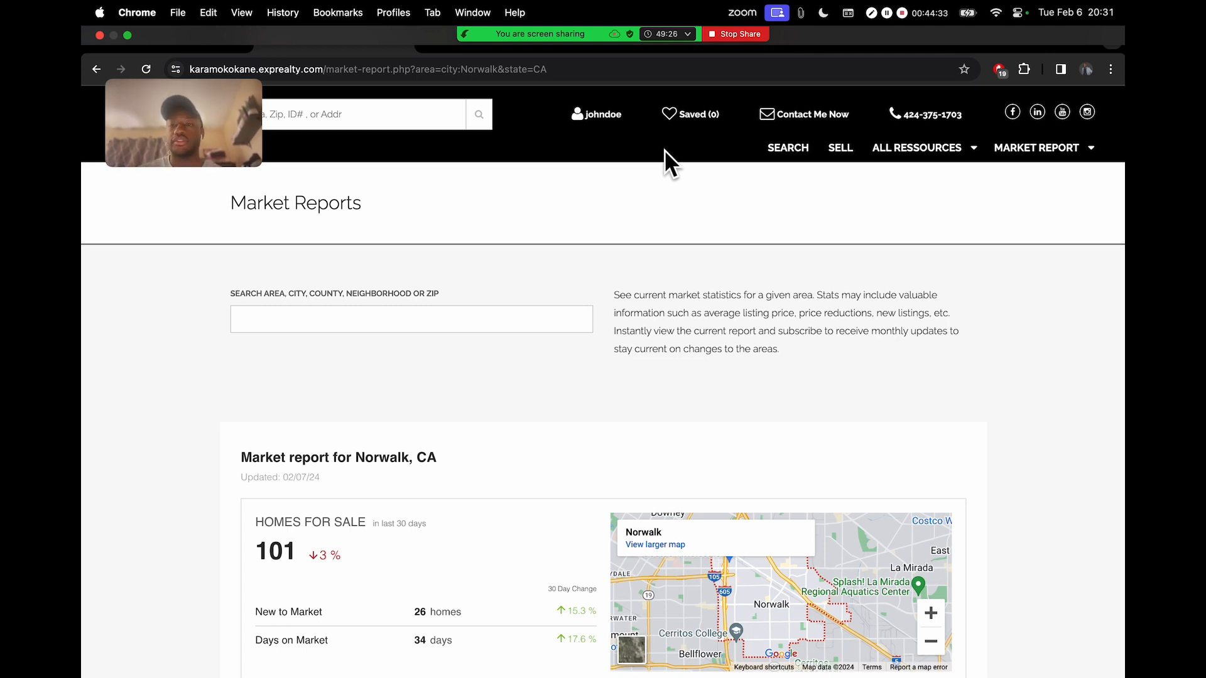
{"action": "mouse_move", "coordinate": [1067, 151]}
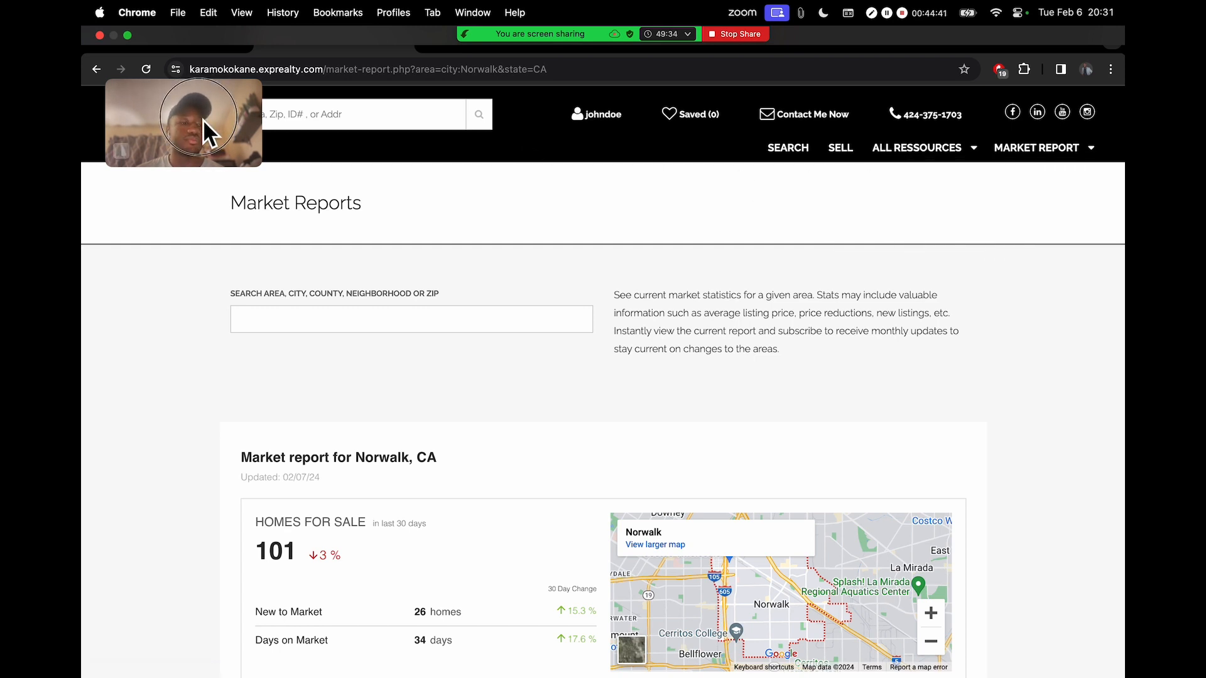
{"action": "left_click_drag", "start_coordinate": [202, 120], "coordinate": [196, 325]}
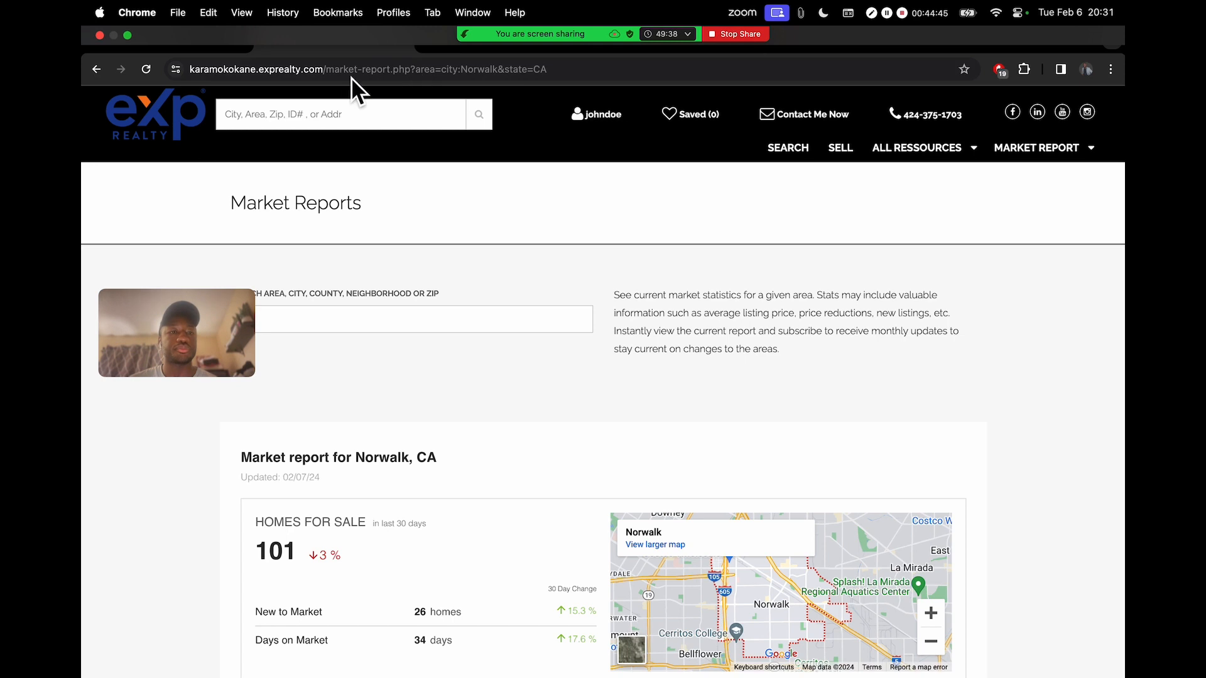
Step: Open Zoom's participants list (7 attendees) and park it at the lower-right, clear of the Norwalk report
{"action": "left_click", "coordinate": [431, 53]}
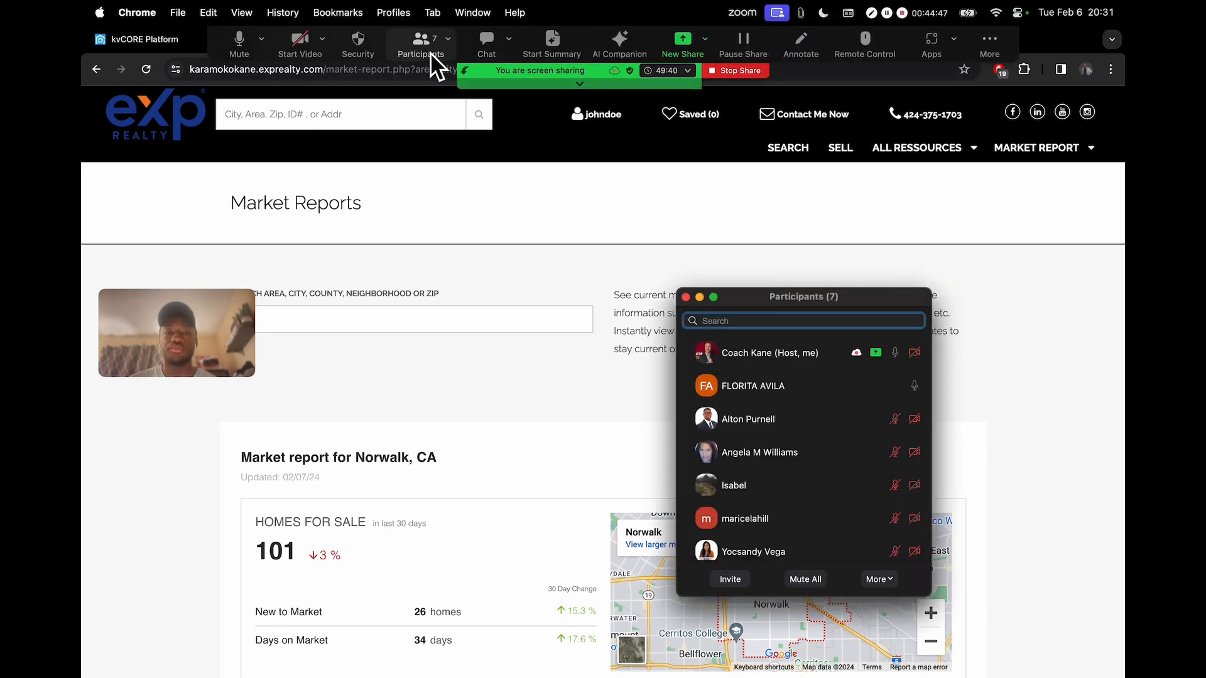
{"action": "scroll", "coordinate": [814, 450], "scroll_direction": "down", "scroll_amount": 1}
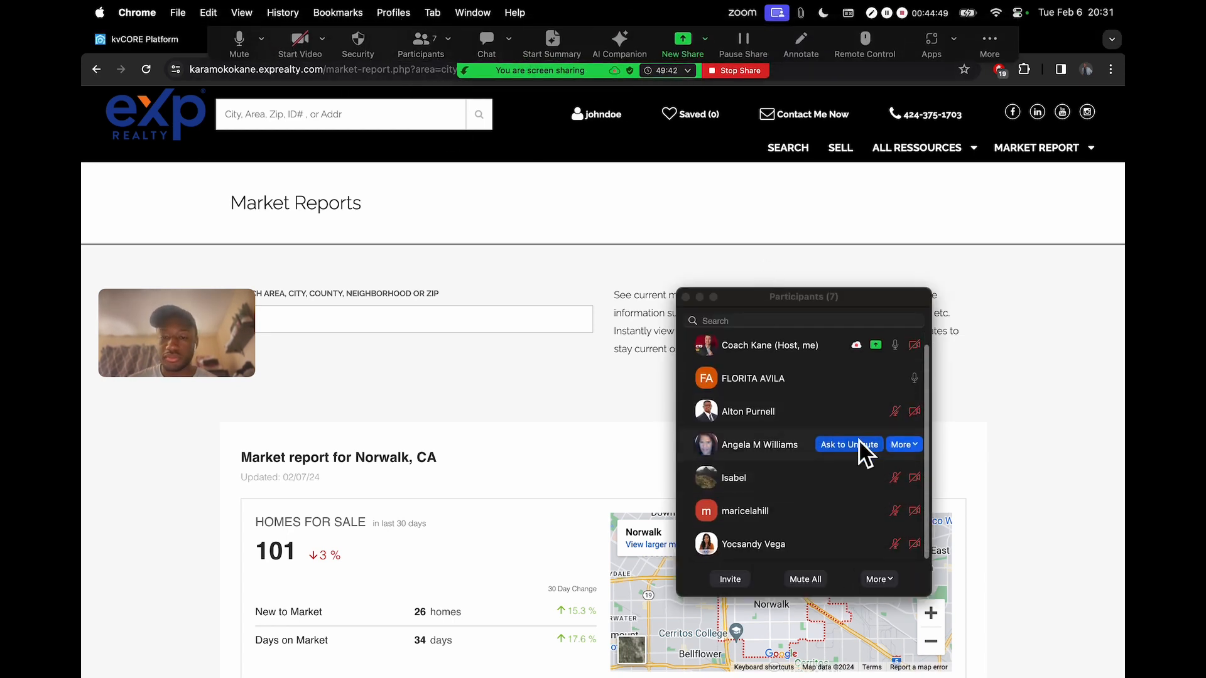
{"action": "scroll", "coordinate": [835, 344], "scroll_direction": "up", "scroll_amount": 1}
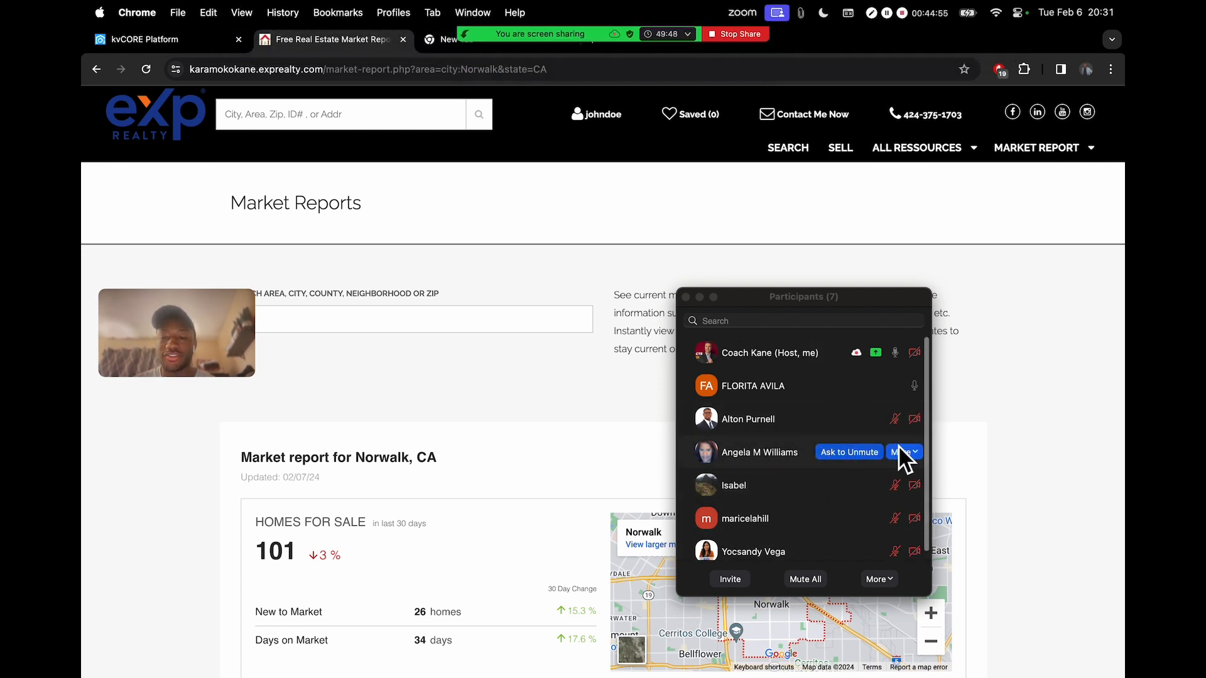
{"action": "left_click_drag", "start_coordinate": [823, 300], "coordinate": [417, 290]}
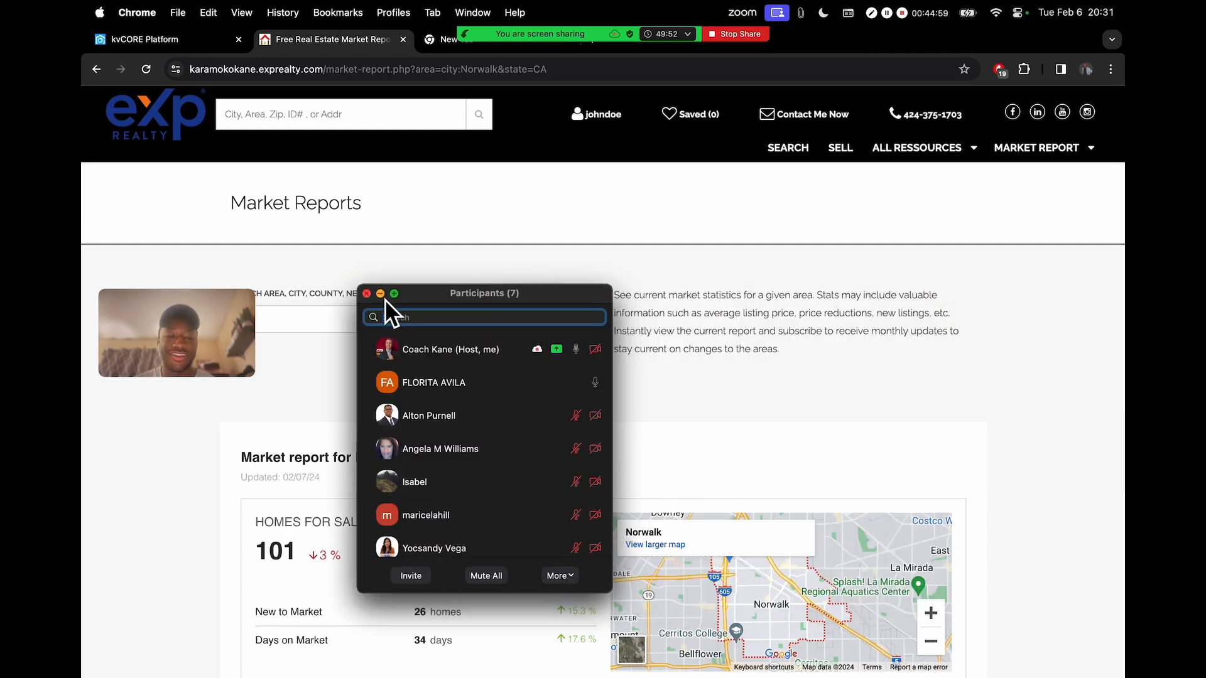
{"action": "left_click_drag", "start_coordinate": [495, 297], "coordinate": [999, 304]}
{"action": "mouse_move", "coordinate": [1016, 548]}
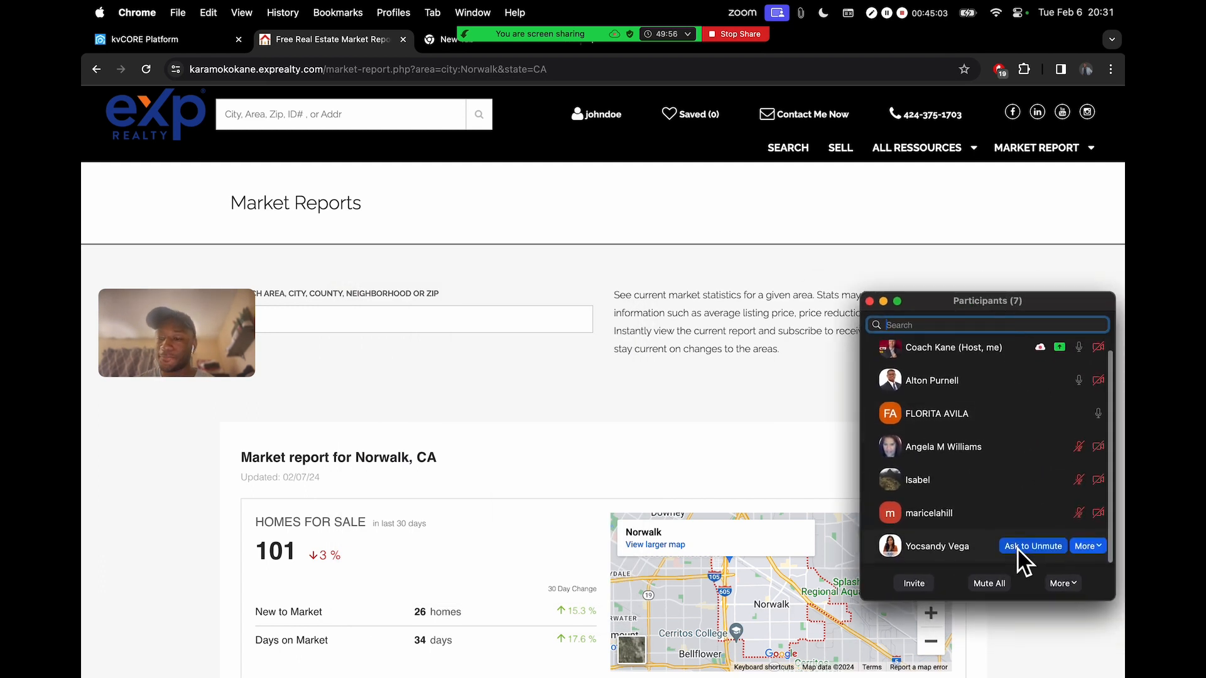
{"action": "scroll", "coordinate": [942, 402], "scroll_direction": "up", "scroll_amount": 1}
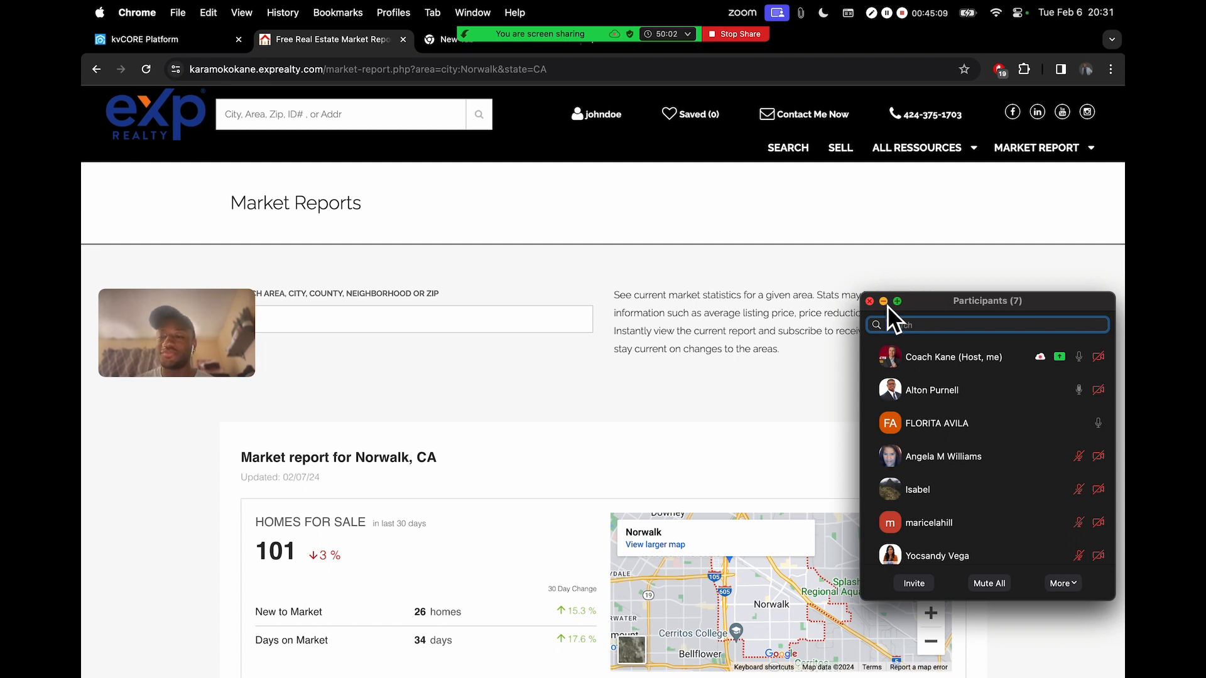
{"action": "left_click_drag", "start_coordinate": [997, 311], "coordinate": [1025, 385]}
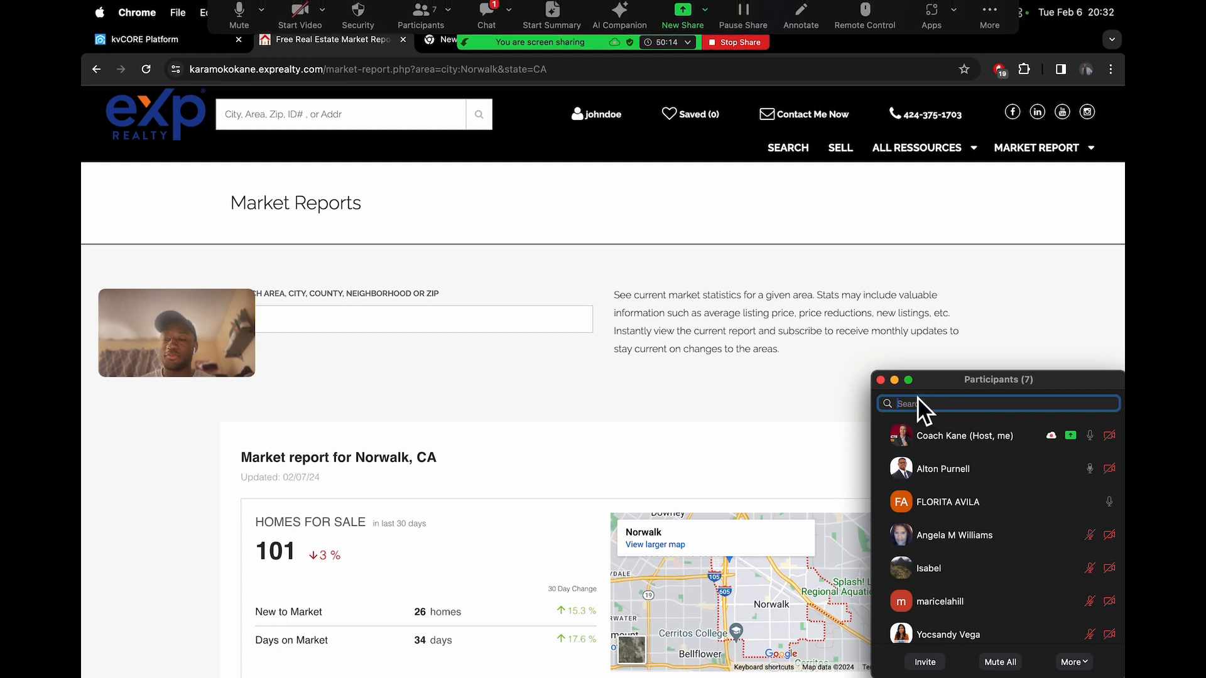
Step: Open Zoom's meeting chat and move it over the left-centre of the Norwalk report
{"action": "left_click", "coordinate": [482, 41]}
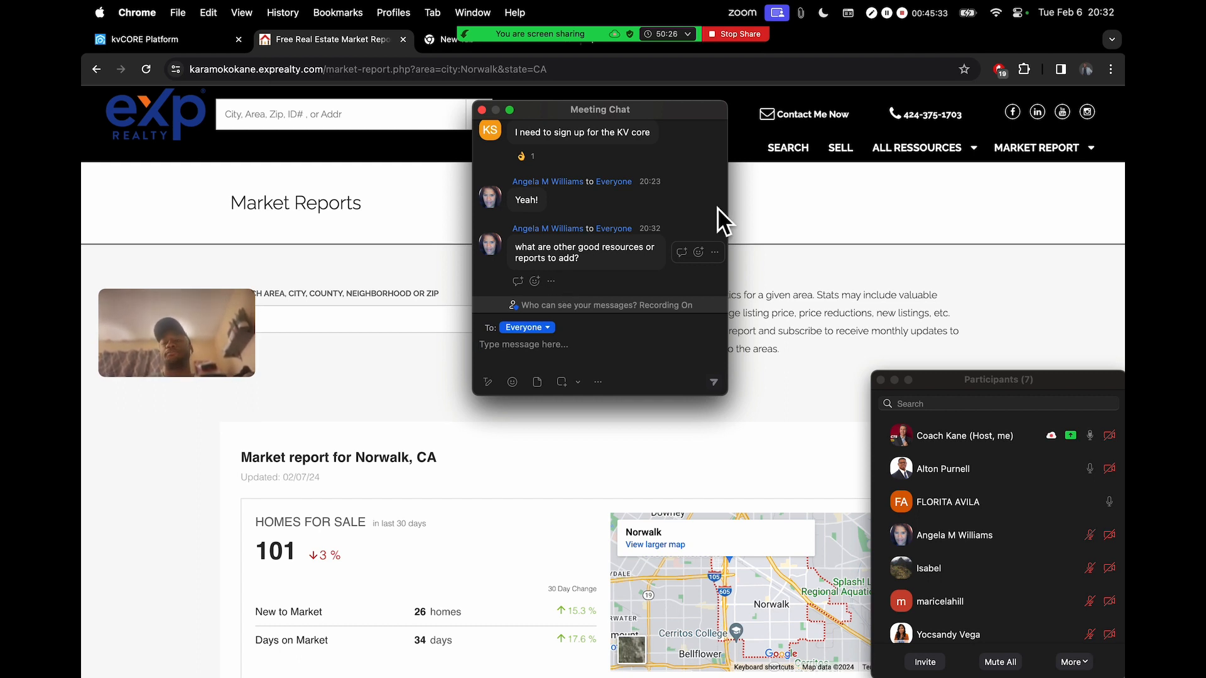
{"action": "mouse_move", "coordinate": [1039, 148]}
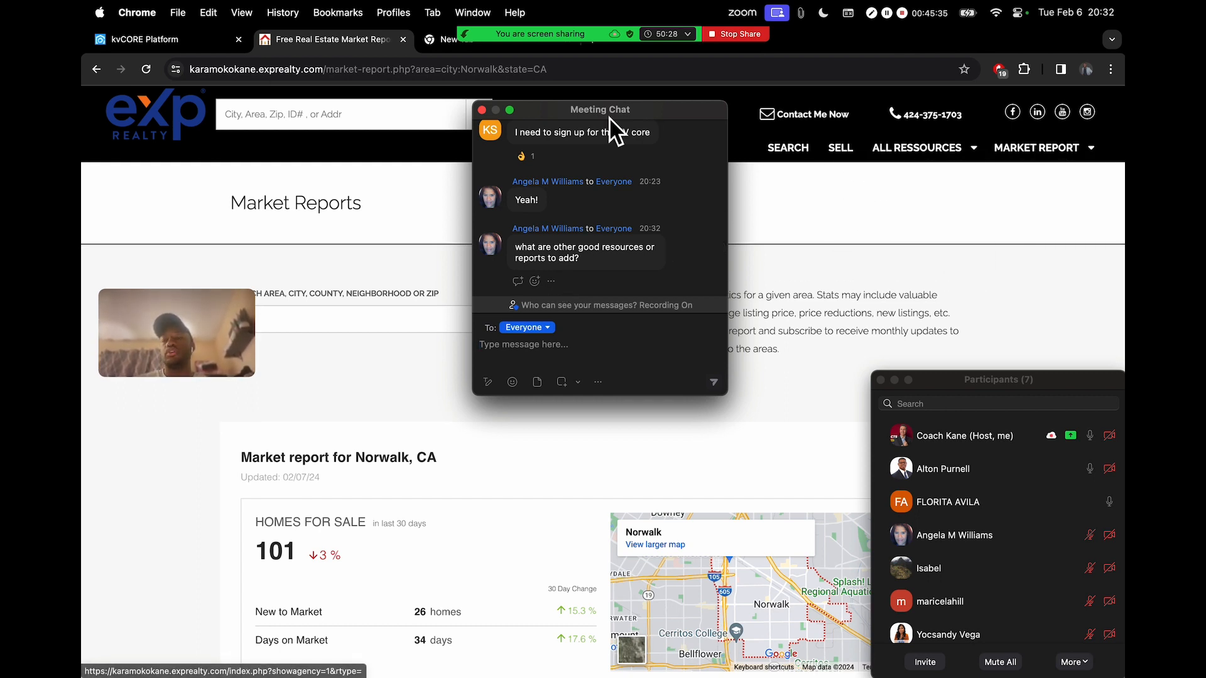
{"action": "left_click_drag", "start_coordinate": [544, 110], "coordinate": [646, 112]}
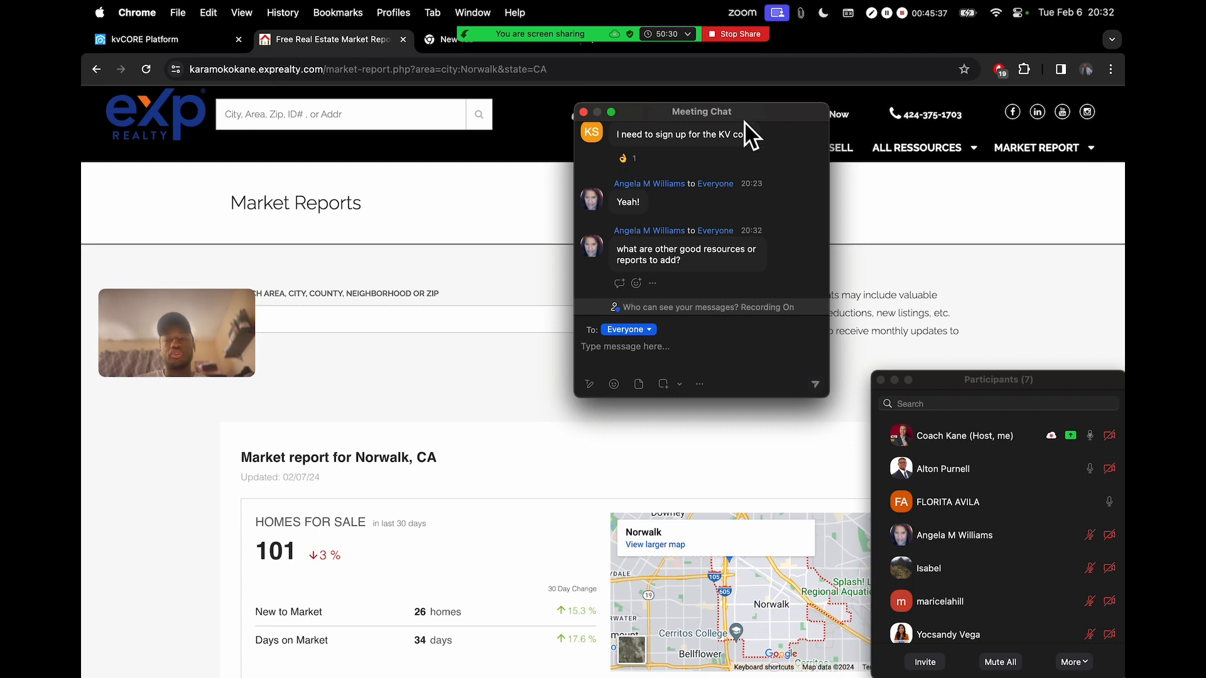
{"action": "left_click_drag", "start_coordinate": [751, 115], "coordinate": [566, 217]}
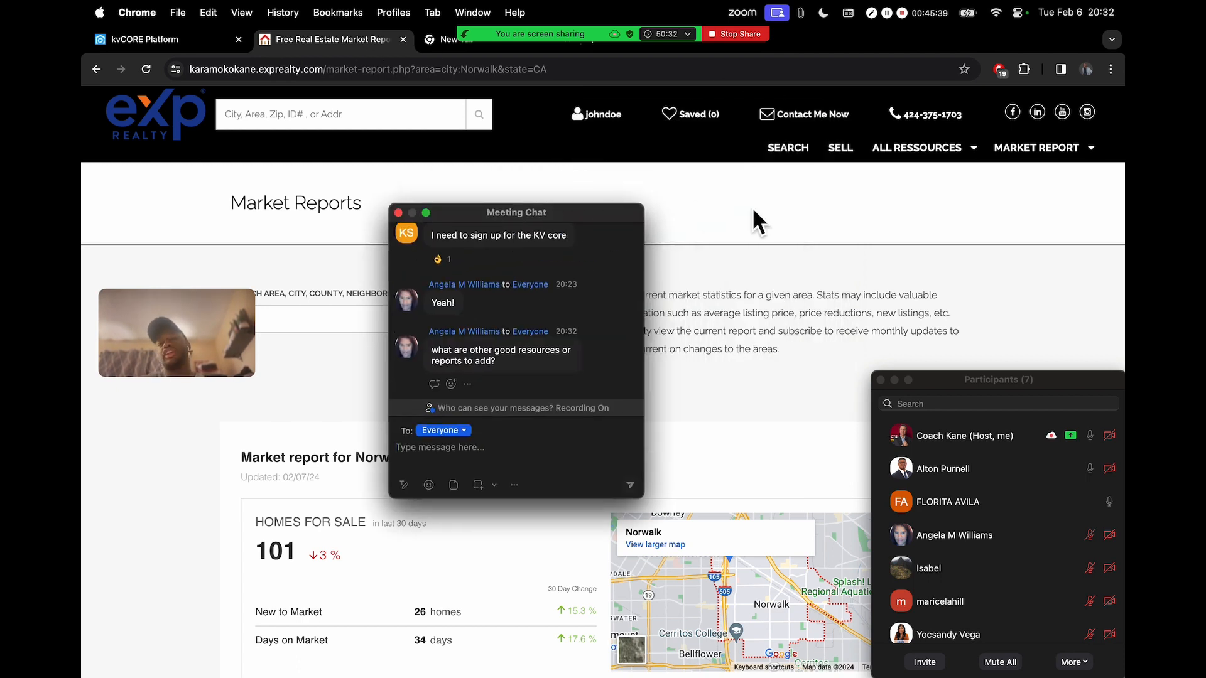
{"action": "mouse_move", "coordinate": [1035, 146]}
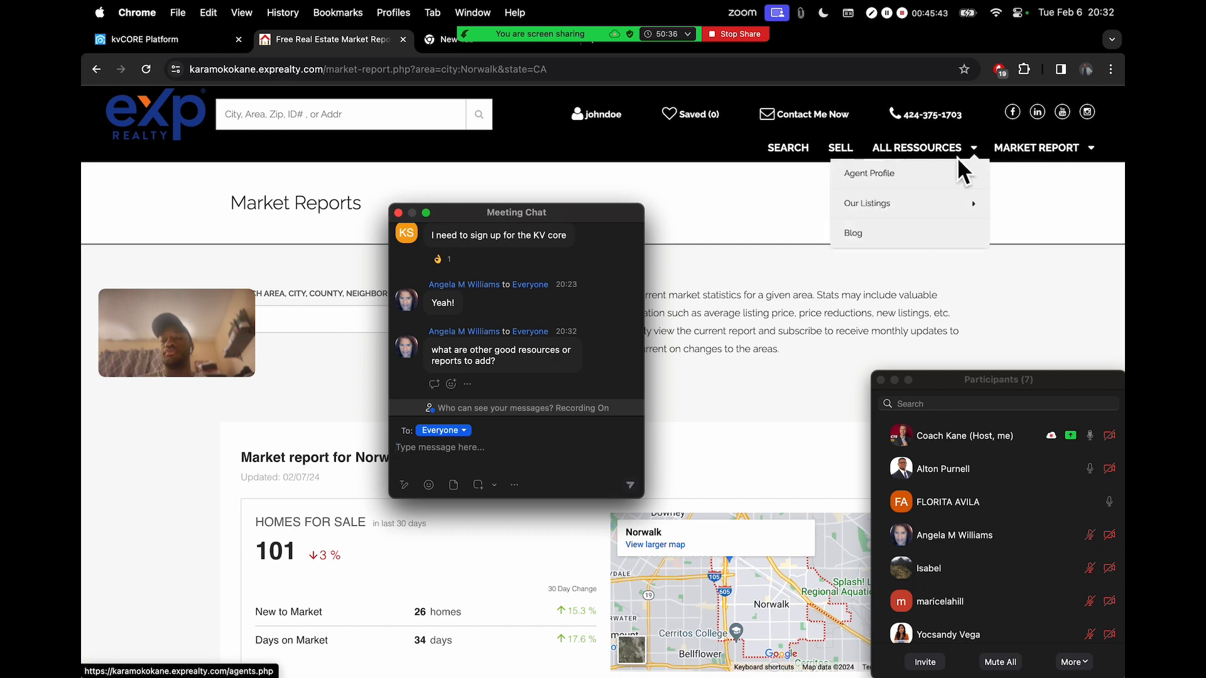
Step: Return to the website homepage via the eXp logo and preview the Market Report and All Resources menus
{"action": "left_click", "coordinate": [163, 122]}
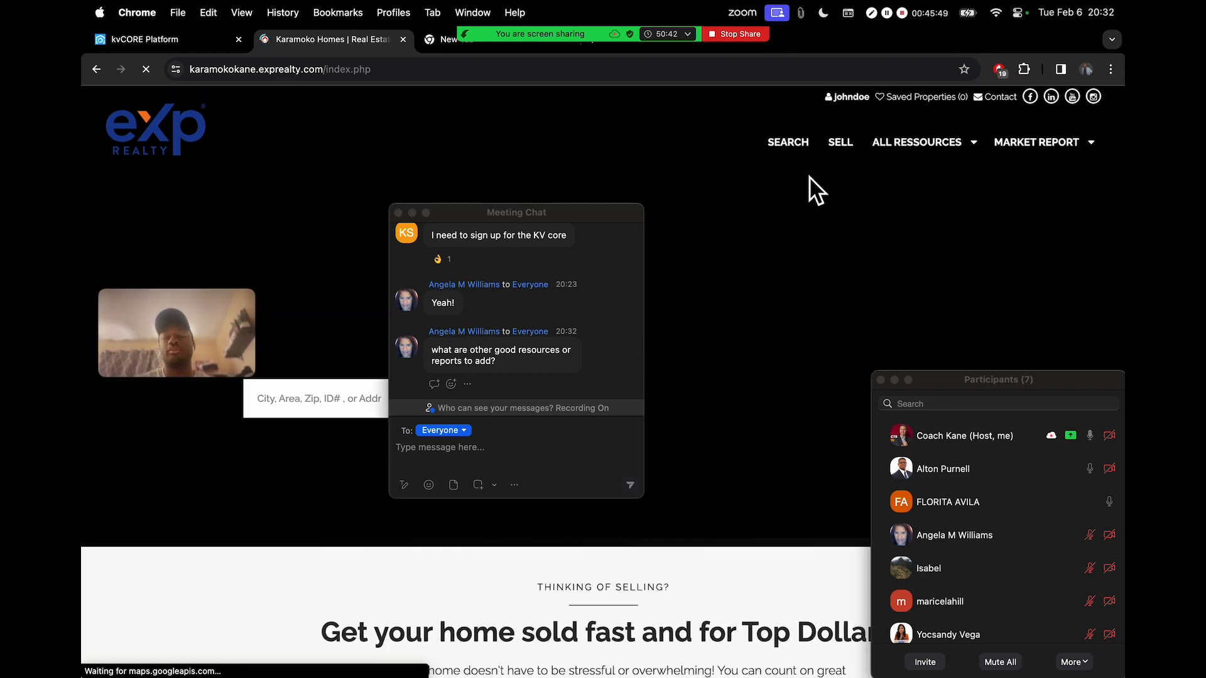
{"action": "mouse_move", "coordinate": [1067, 143]}
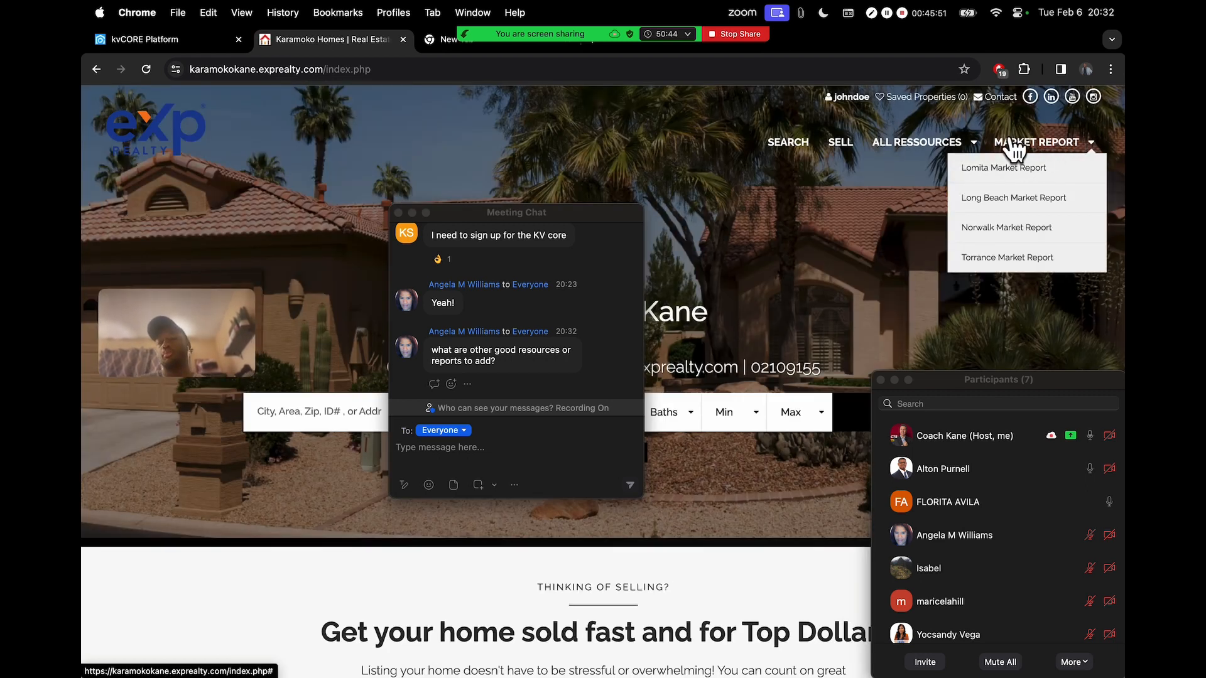
{"action": "mouse_move", "coordinate": [923, 146]}
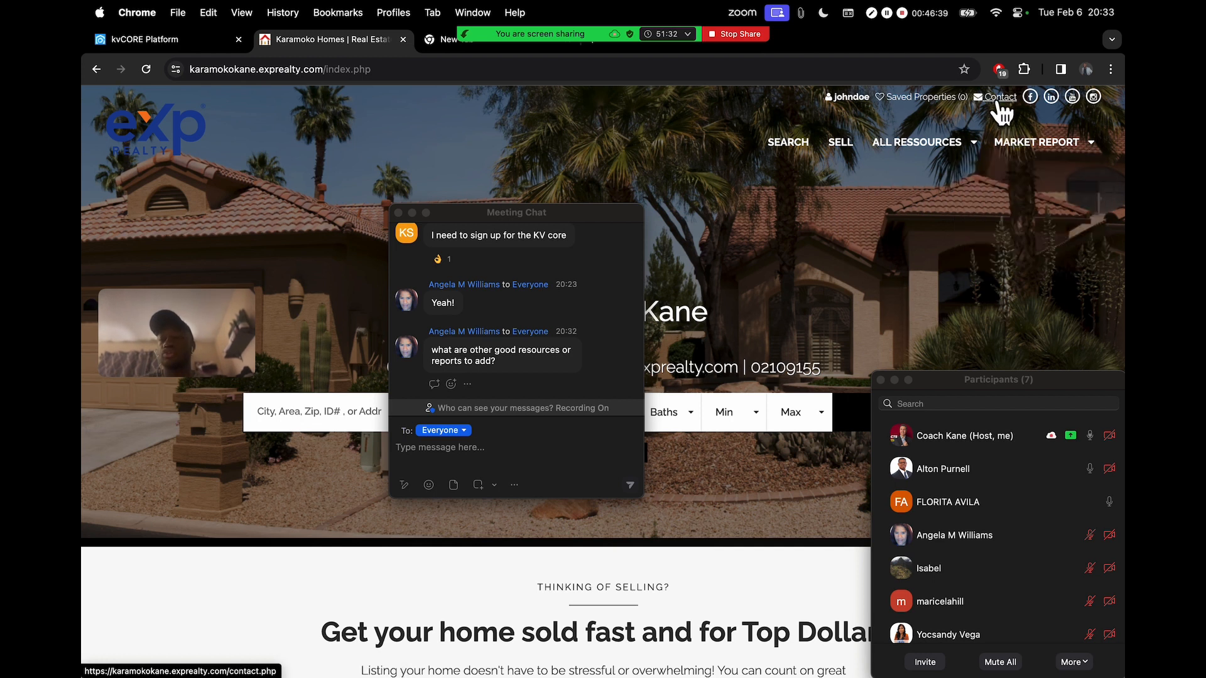
{"action": "scroll", "coordinate": [998, 99], "scroll_direction": "up", "scroll_amount": 5}
{"action": "scroll", "coordinate": [996, 122], "scroll_direction": "down", "scroll_amount": 5}
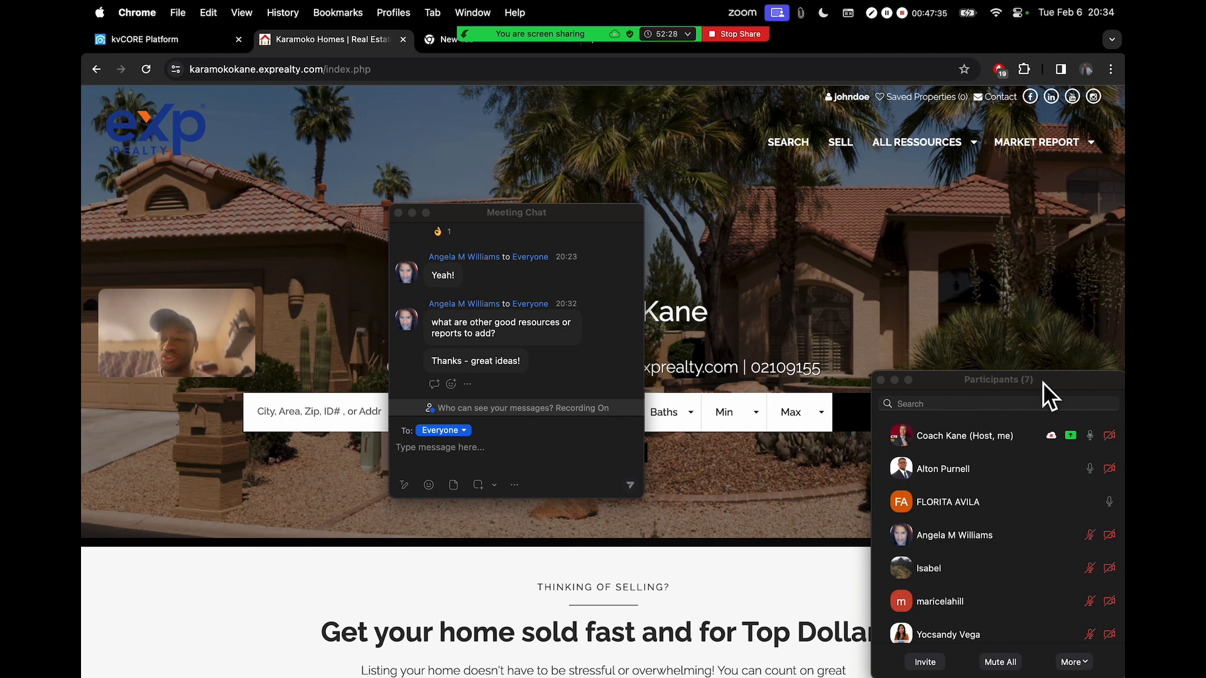
{"action": "left_click_drag", "start_coordinate": [1042, 382], "coordinate": [927, 277]}
{"action": "scroll", "coordinate": [824, 412], "scroll_direction": "down", "scroll_amount": 2}
{"action": "scroll", "coordinate": [824, 412], "scroll_direction": "up", "scroll_amount": 3}
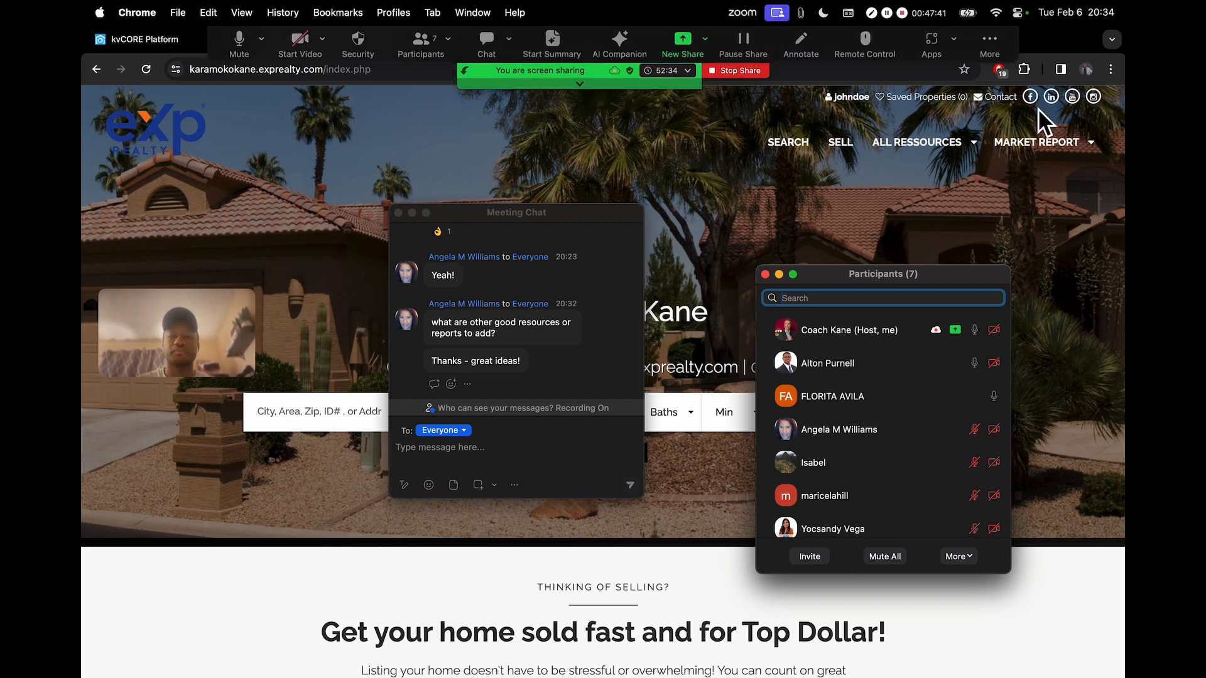
{"action": "left_click", "coordinate": [993, 47]}
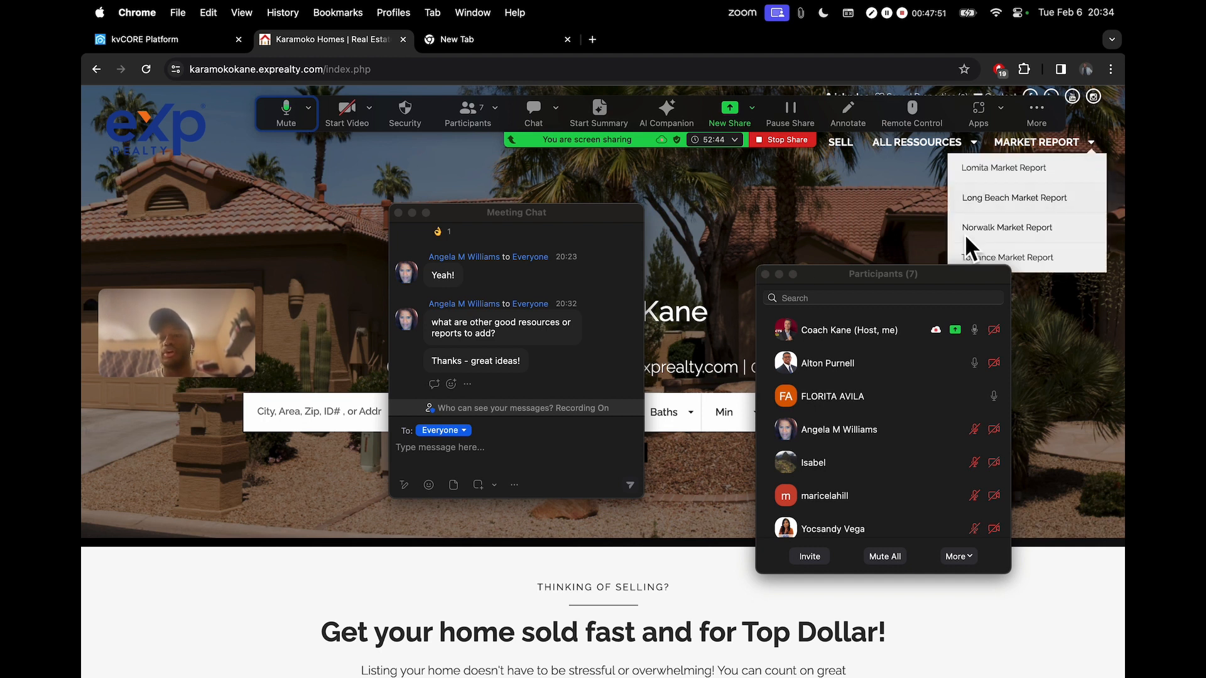
Step: Open the kvCORE Dashboard and close the Zoom Chat and Participants windows
{"action": "left_click", "coordinate": [171, 42]}
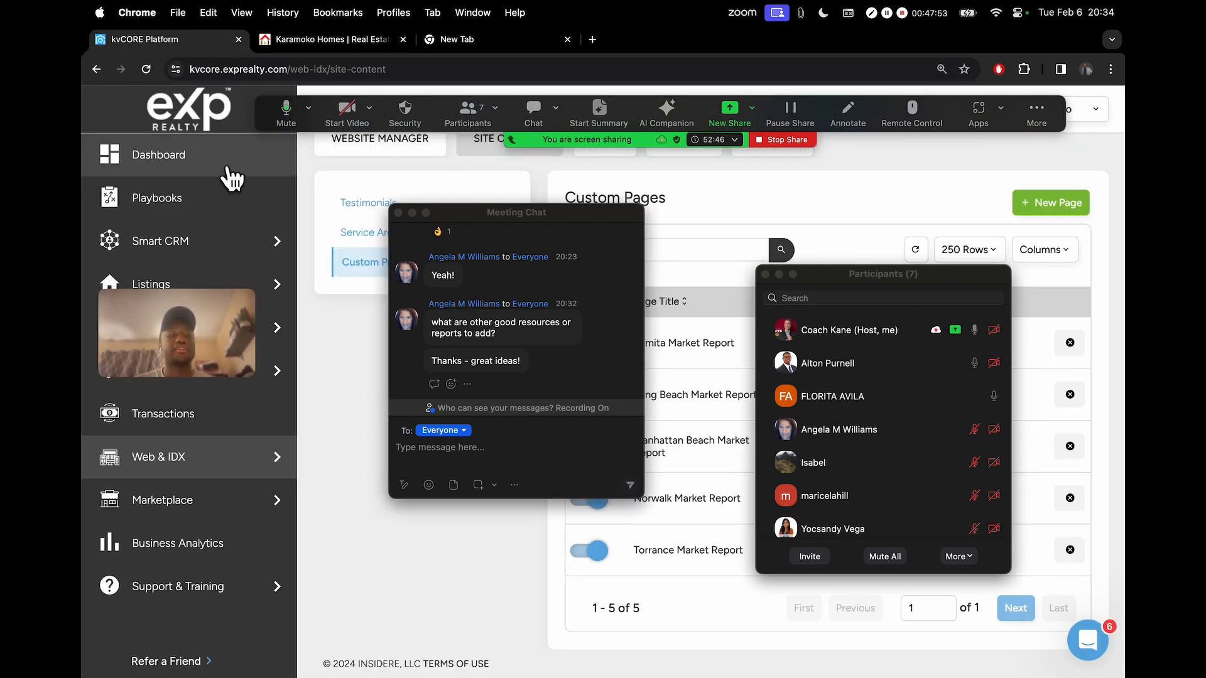
{"action": "left_click", "coordinate": [229, 171]}
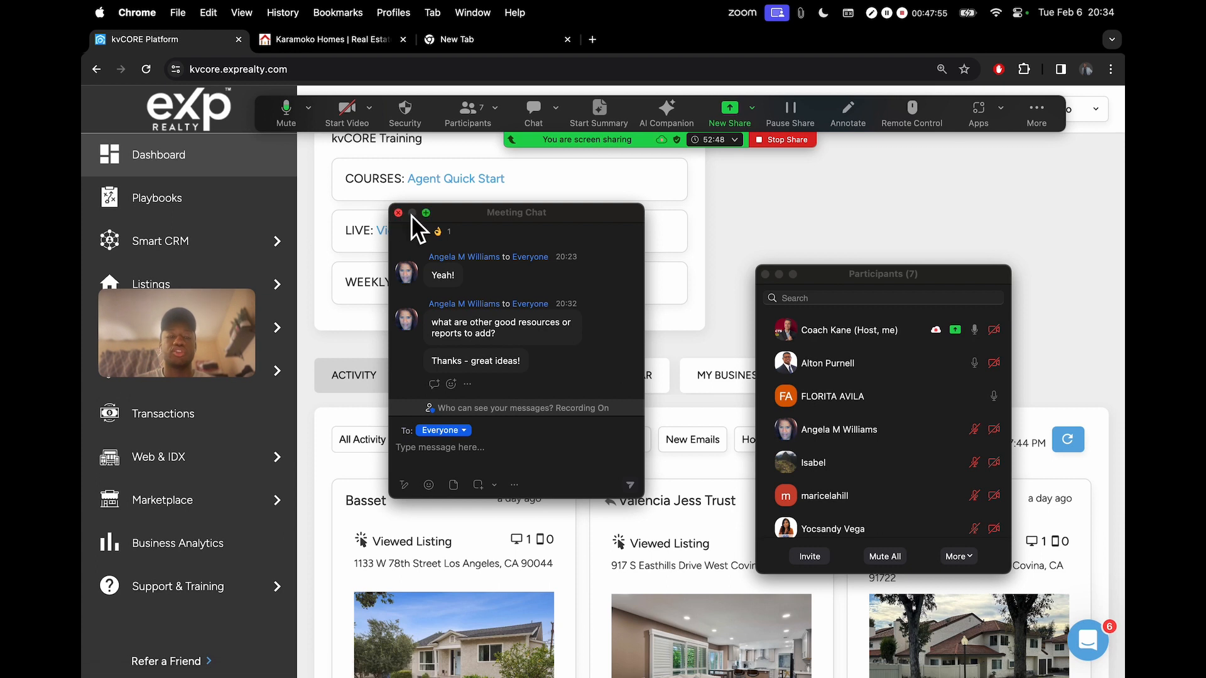
{"action": "left_click", "coordinate": [398, 213]}
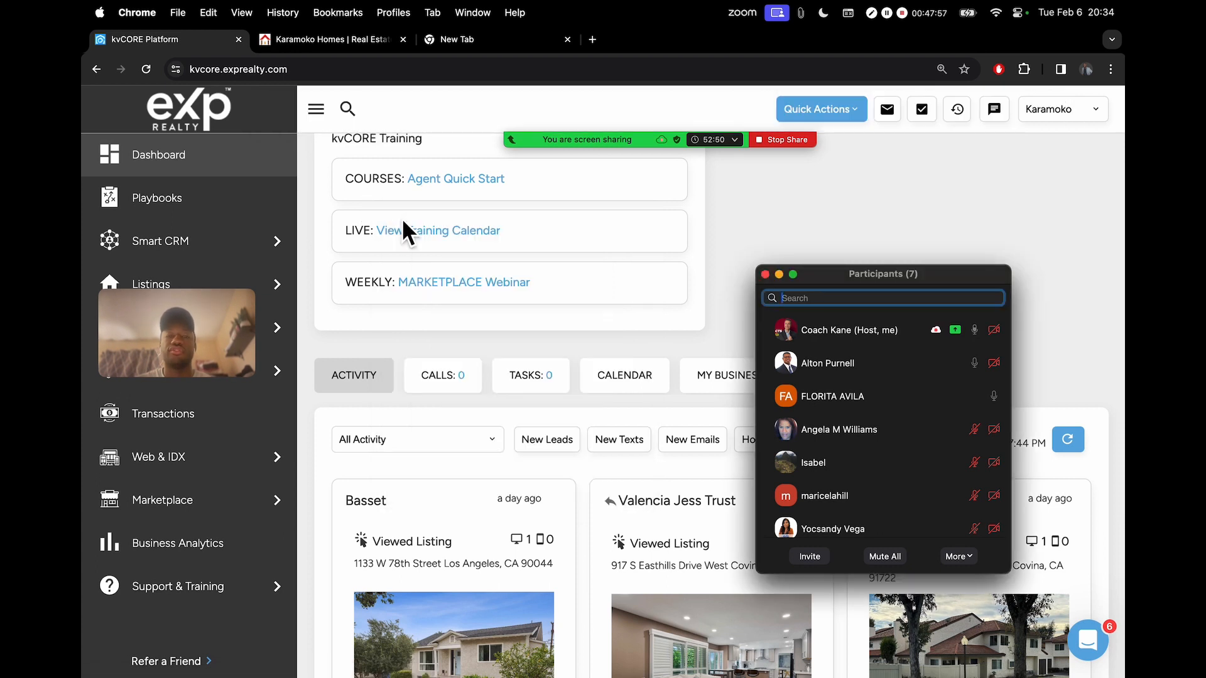
{"action": "left_click", "coordinate": [766, 274]}
Step: Scroll the dashboard activity feed to the lead's Glendora Market Report card
{"action": "scroll", "coordinate": [702, 217], "scroll_direction": "up", "scroll_amount": 5}
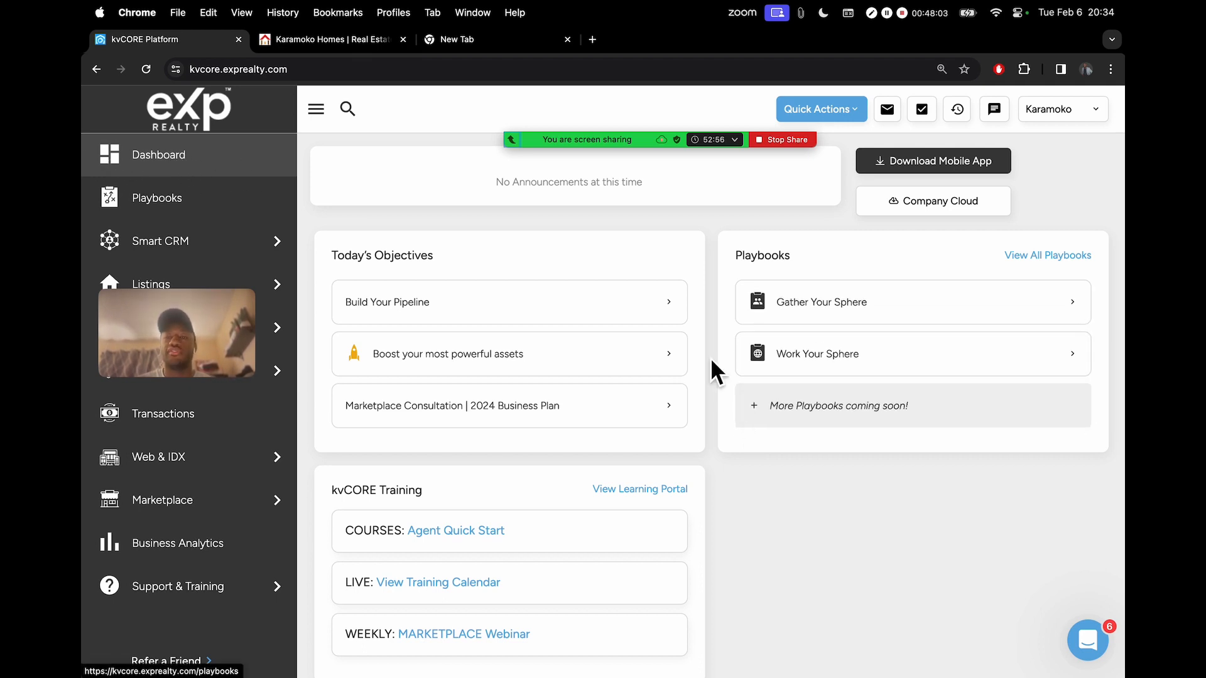
{"action": "scroll", "coordinate": [685, 377], "scroll_direction": "down", "scroll_amount": 15}
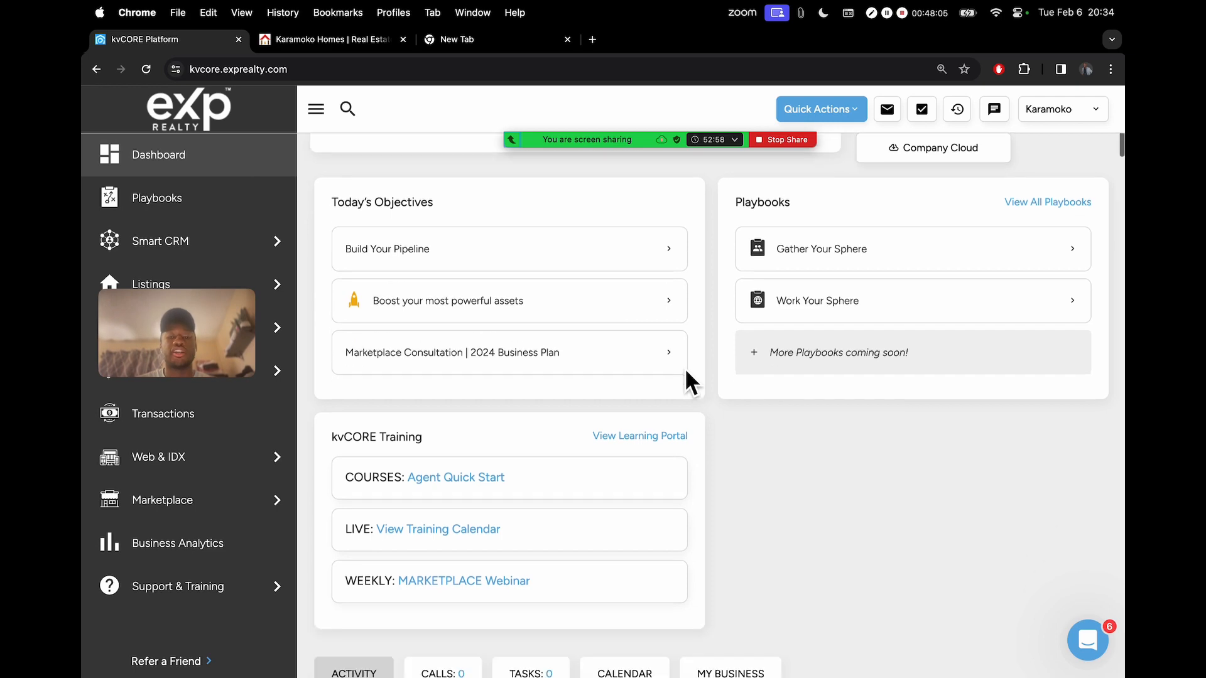
{"action": "scroll", "coordinate": [686, 372], "scroll_direction": "down", "scroll_amount": 20}
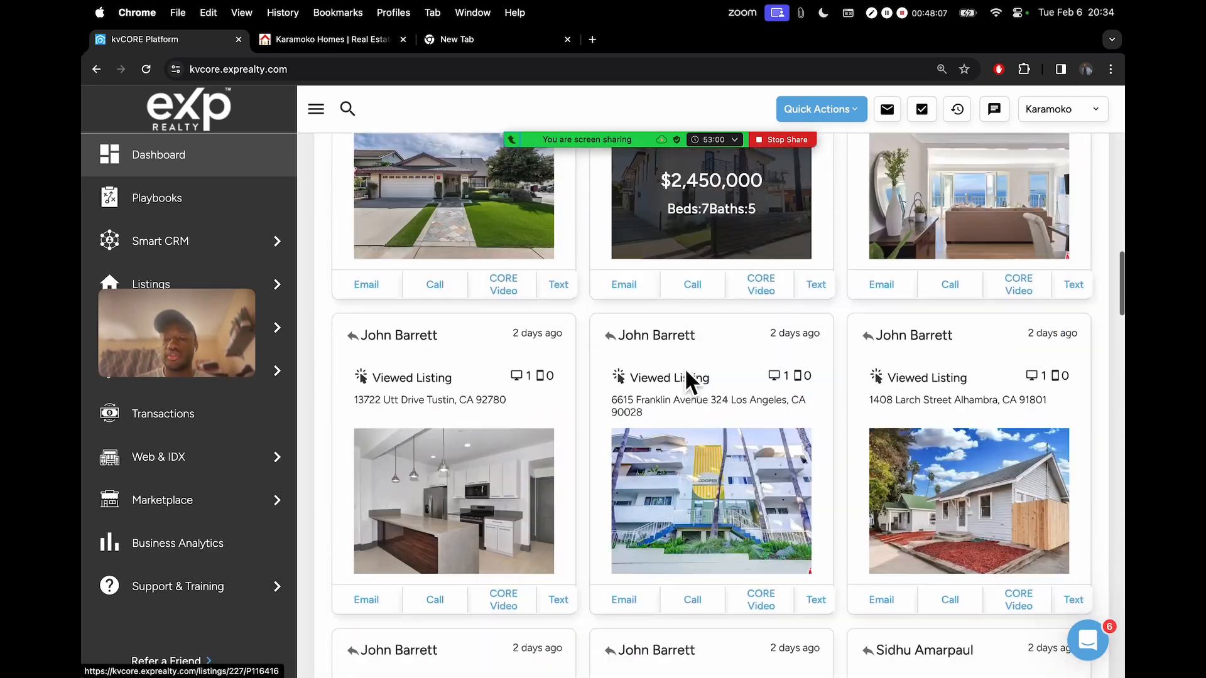
{"action": "scroll", "coordinate": [685, 368], "scroll_direction": "up", "scroll_amount": 3}
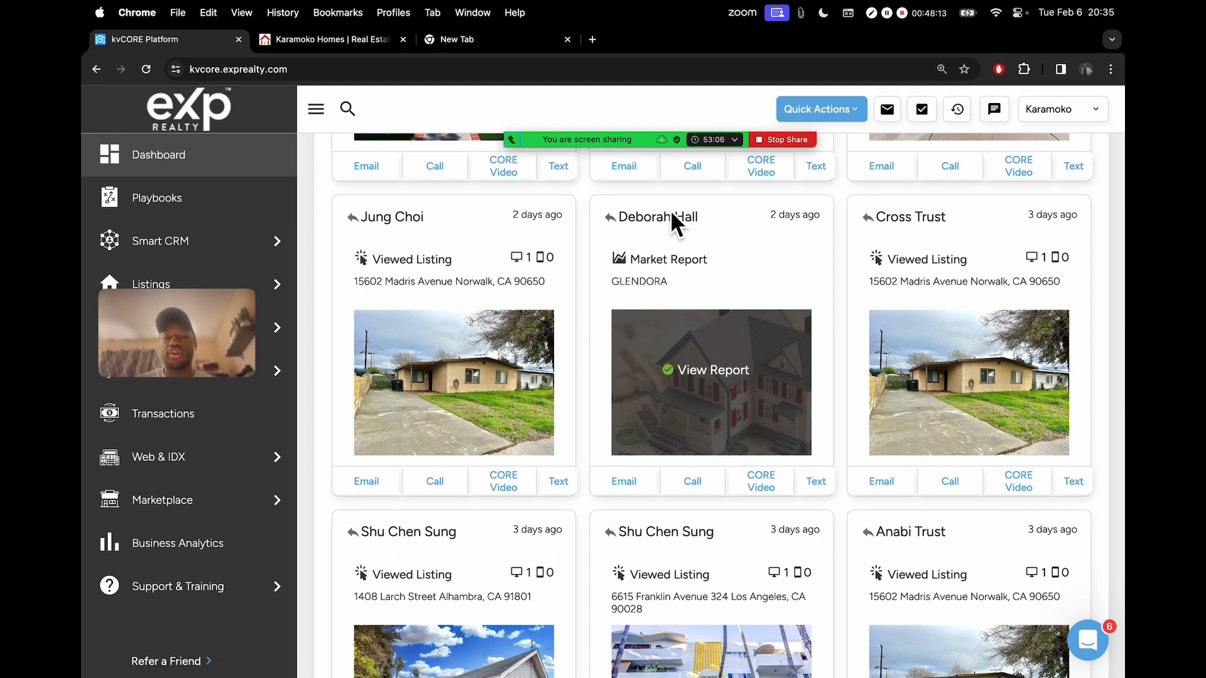
{"action": "scroll", "coordinate": [679, 324], "scroll_direction": "up", "scroll_amount": 4}
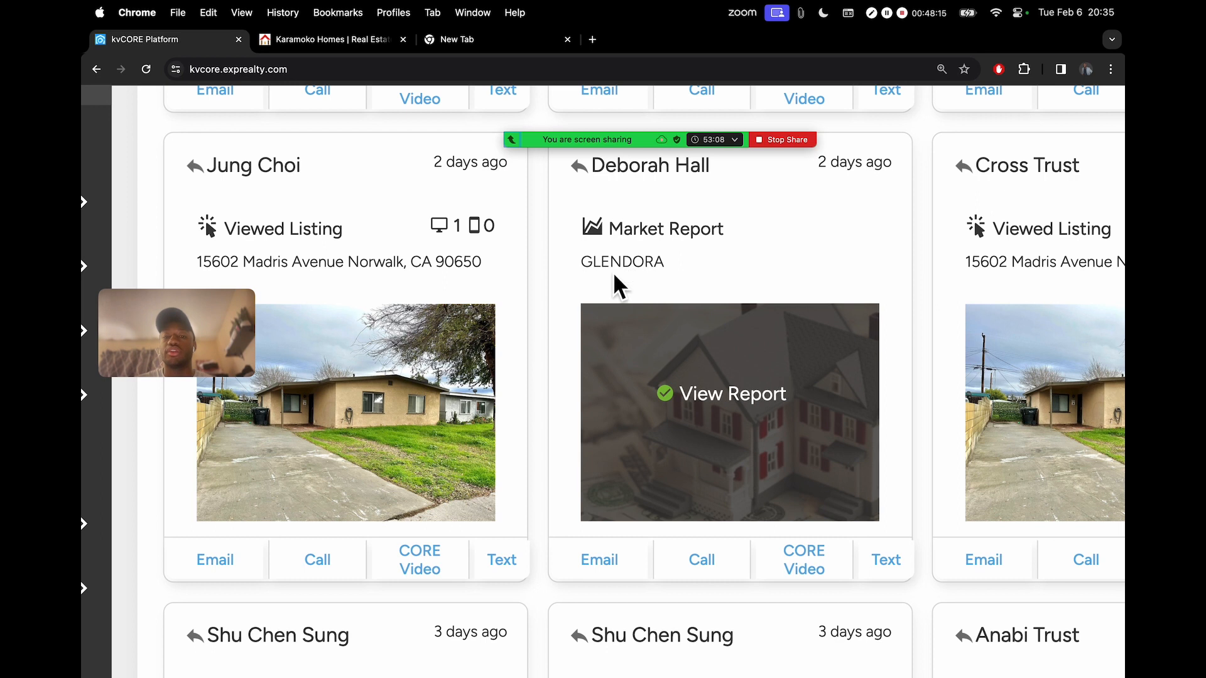
{"action": "scroll", "coordinate": [623, 245], "scroll_direction": "up", "scroll_amount": 1}
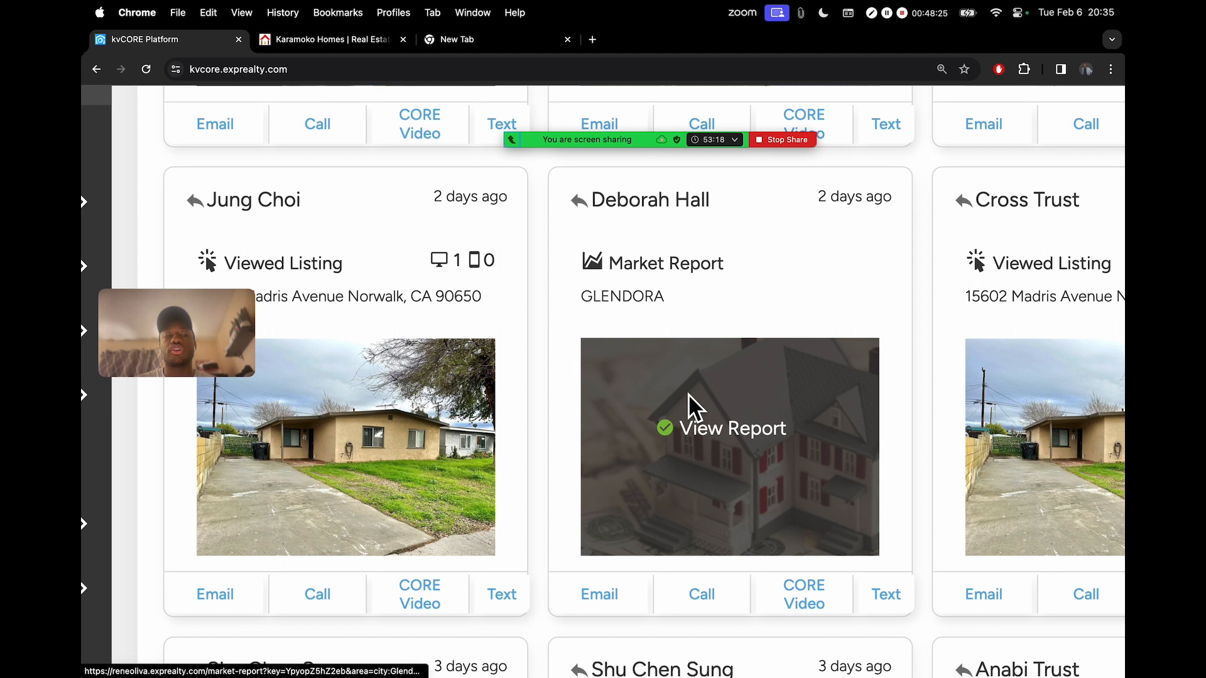
{"action": "scroll", "coordinate": [661, 275], "scroll_direction": "down", "scroll_amount": 4}
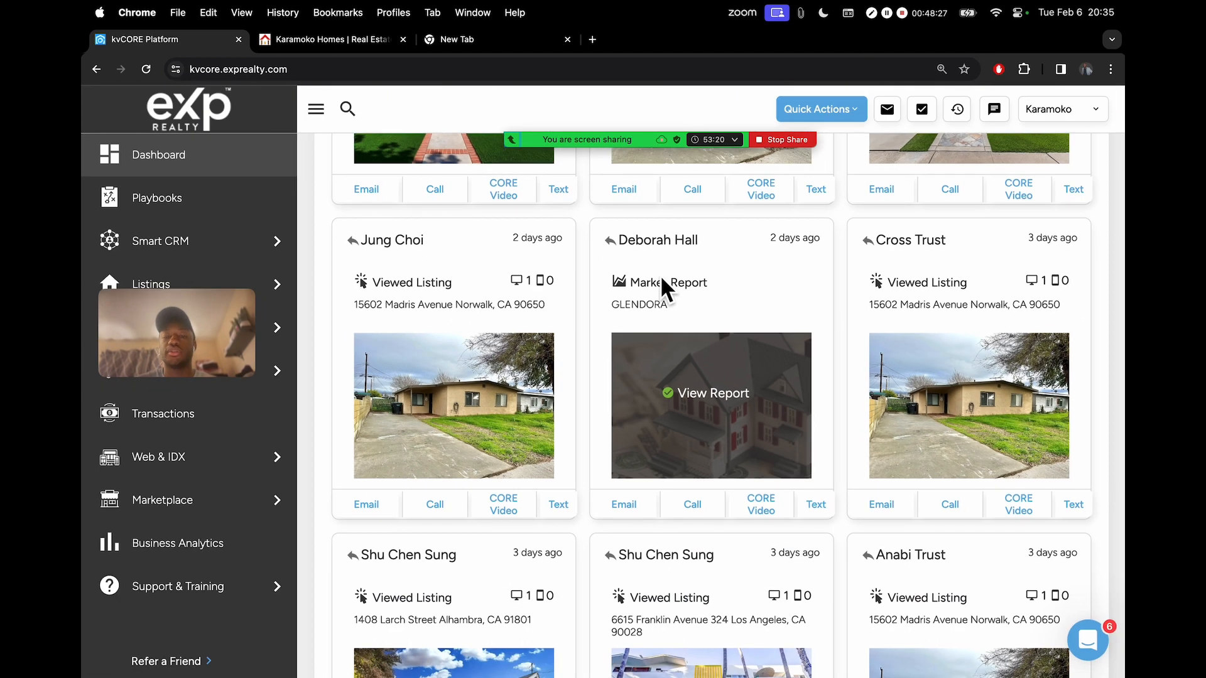
{"action": "scroll", "coordinate": [707, 280], "scroll_direction": "up", "scroll_amount": 1}
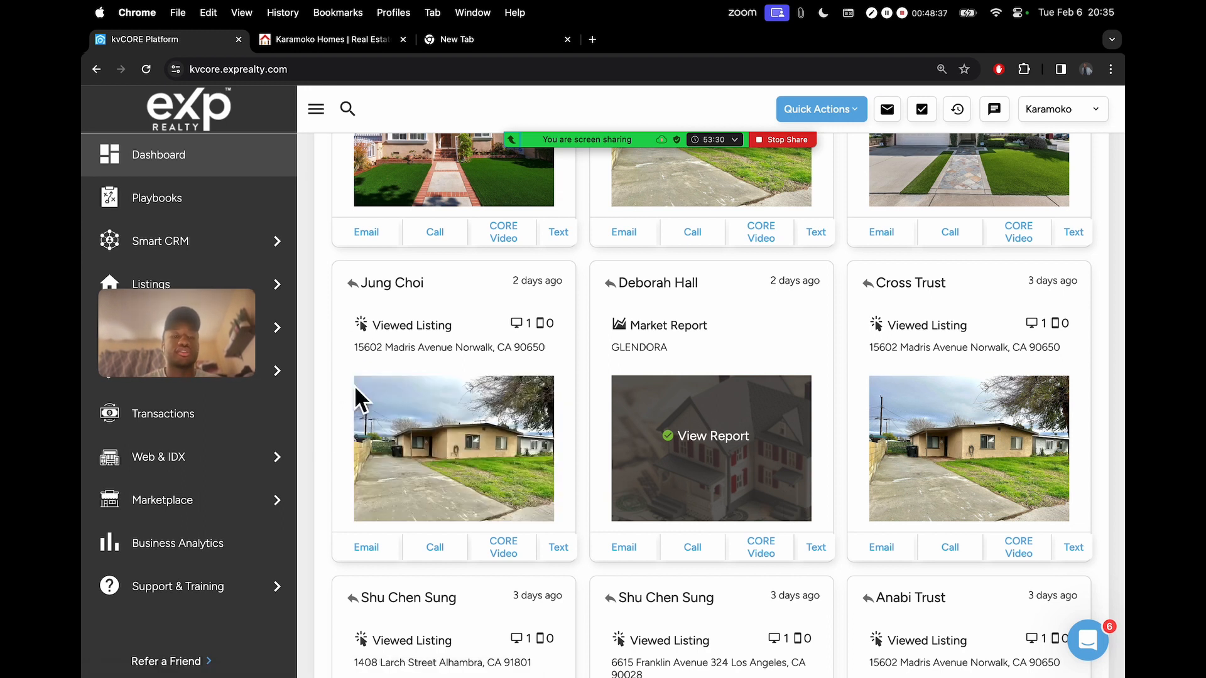
{"action": "scroll", "coordinate": [356, 391], "scroll_direction": "up", "scroll_amount": 5}
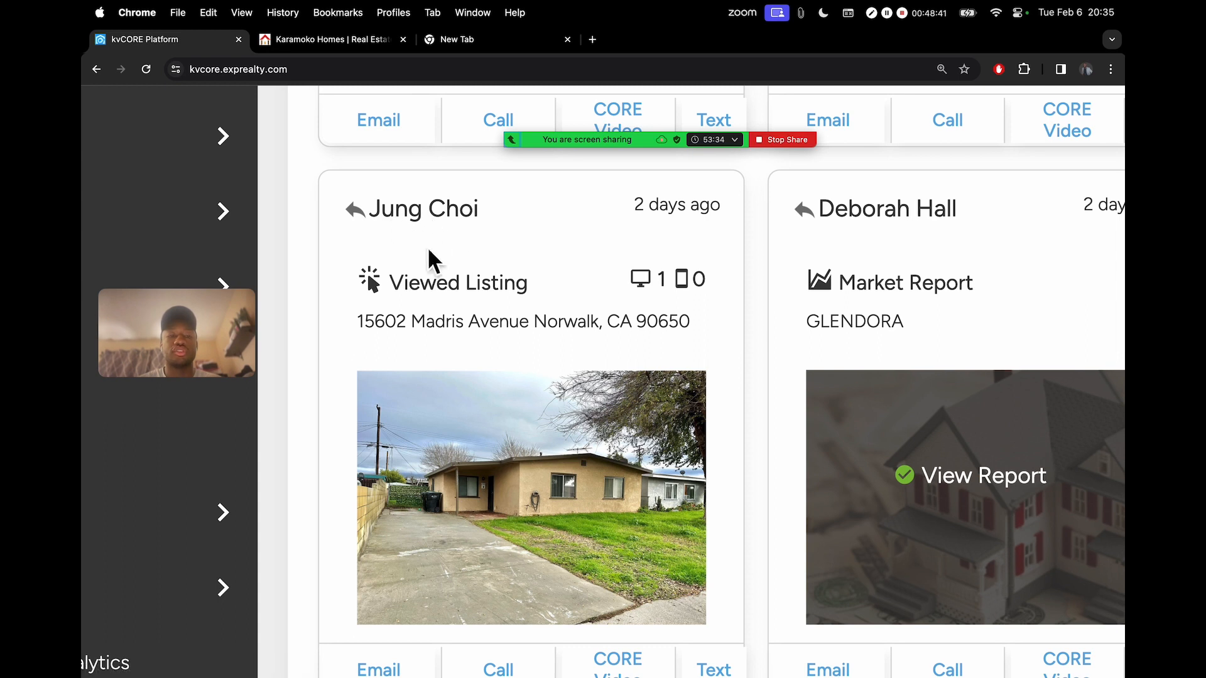
{"action": "scroll", "coordinate": [464, 266], "scroll_direction": "down", "scroll_amount": 1}
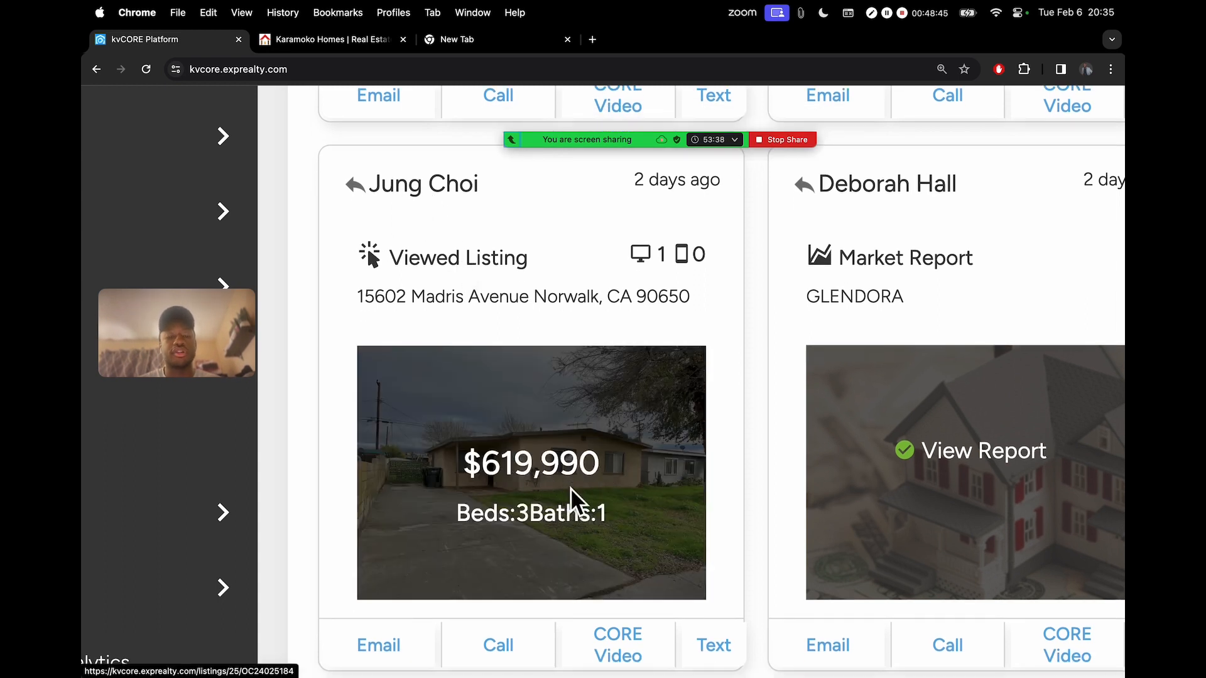
{"action": "scroll", "coordinate": [548, 449], "scroll_direction": "down", "scroll_amount": 5}
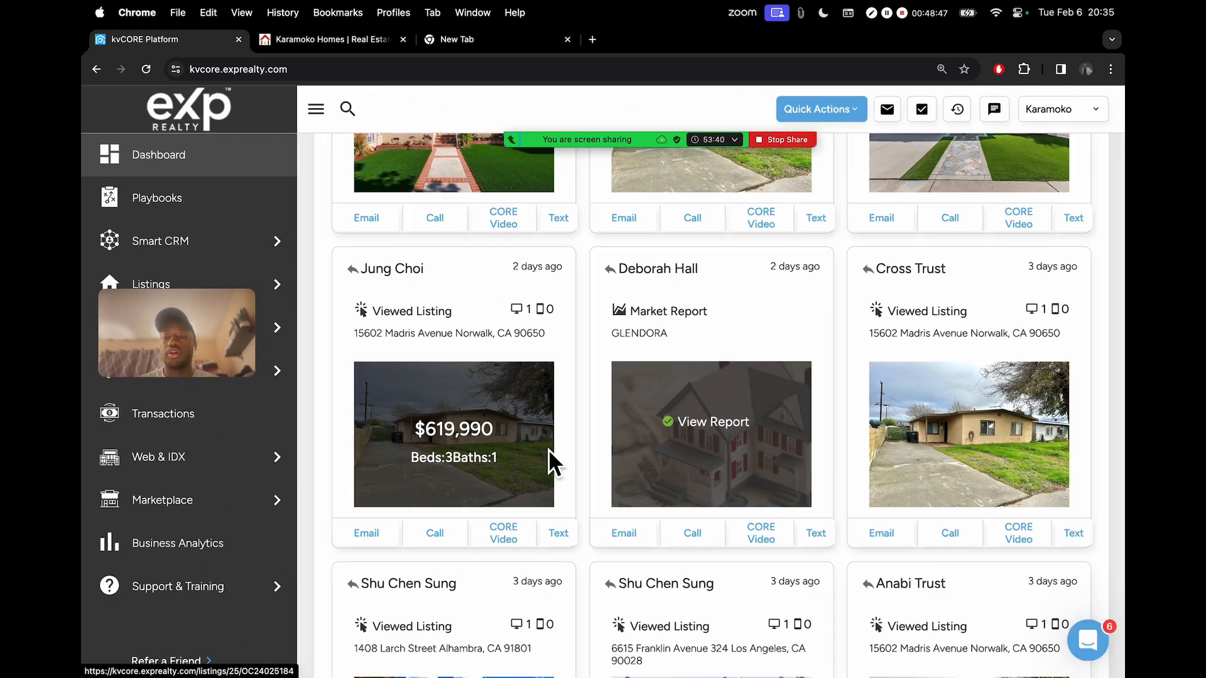
{"action": "scroll", "coordinate": [548, 449], "scroll_direction": "up", "scroll_amount": 3}
{"action": "scroll", "coordinate": [548, 449], "scroll_direction": "up", "scroll_amount": 2}
{"action": "scroll", "coordinate": [548, 450], "scroll_direction": "down", "scroll_amount": 3}
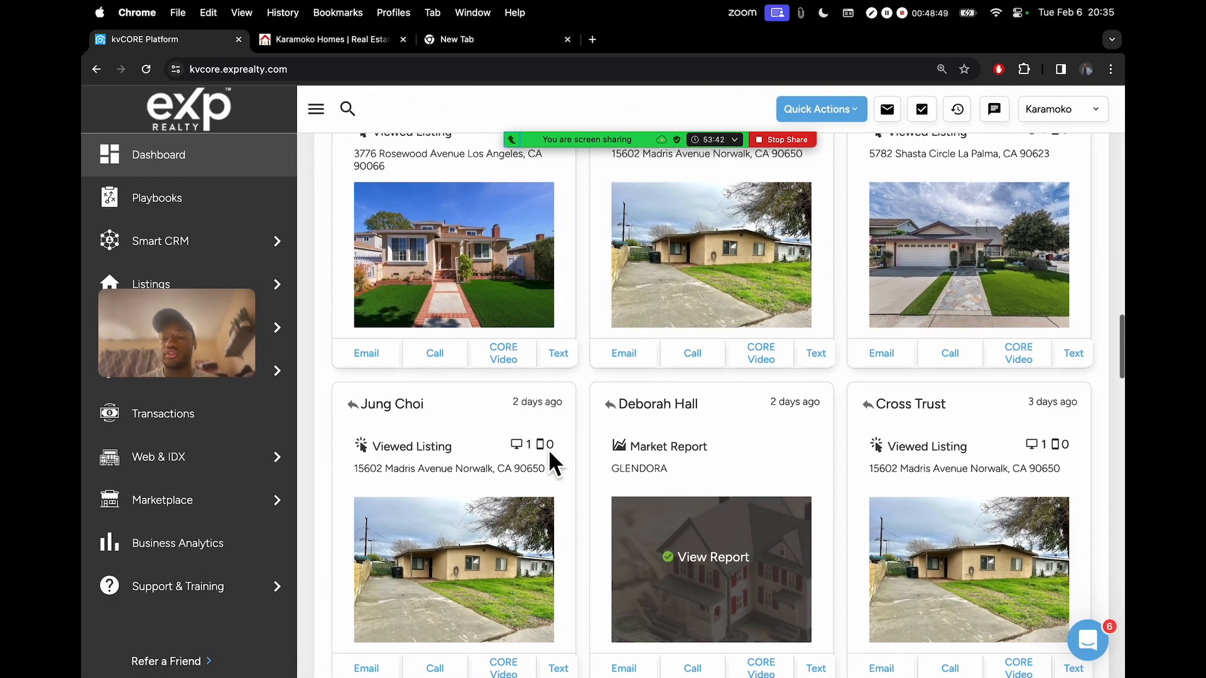
{"action": "scroll", "coordinate": [548, 449], "scroll_direction": "down", "scroll_amount": 3}
{"action": "scroll", "coordinate": [548, 450], "scroll_direction": "down", "scroll_amount": 5}
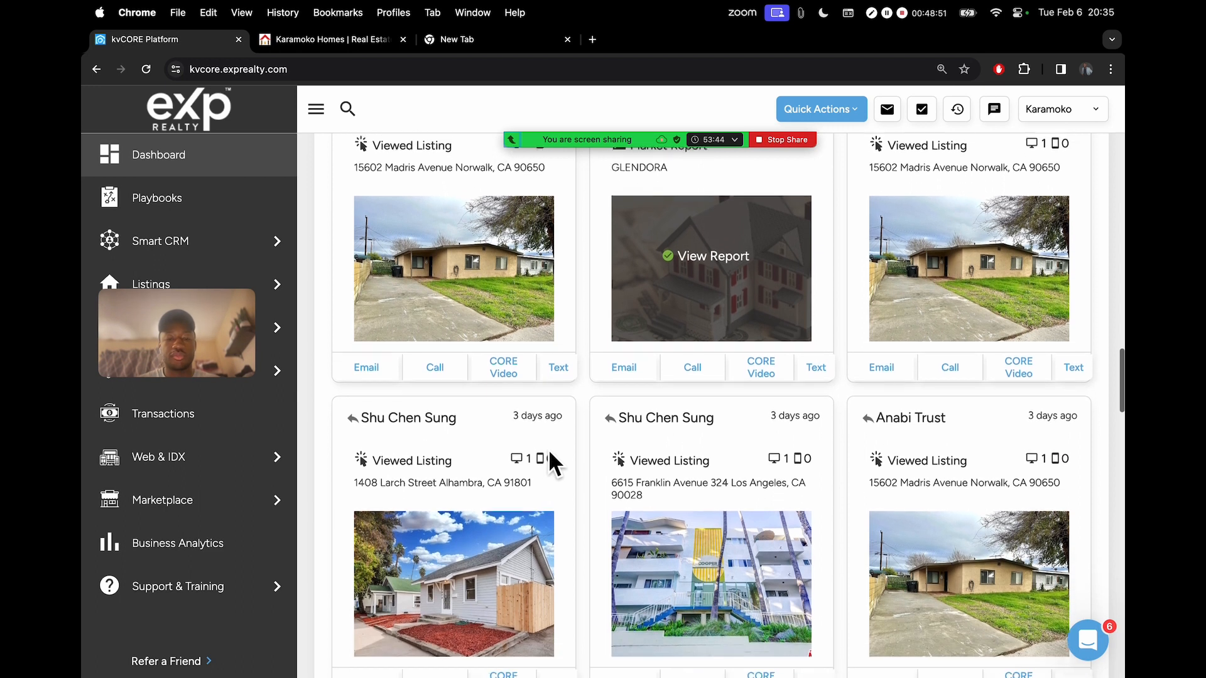
{"action": "scroll", "coordinate": [544, 447], "scroll_direction": "down", "scroll_amount": 1}
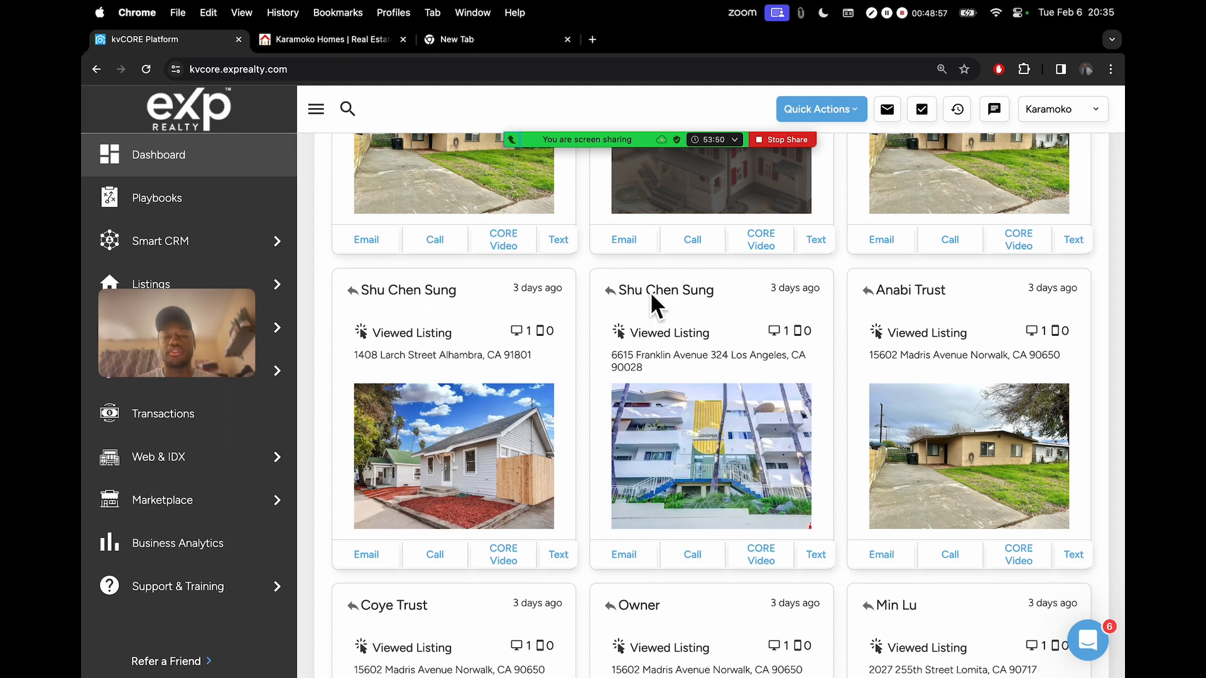
{"action": "scroll", "coordinate": [597, 437], "scroll_direction": "down", "scroll_amount": 1}
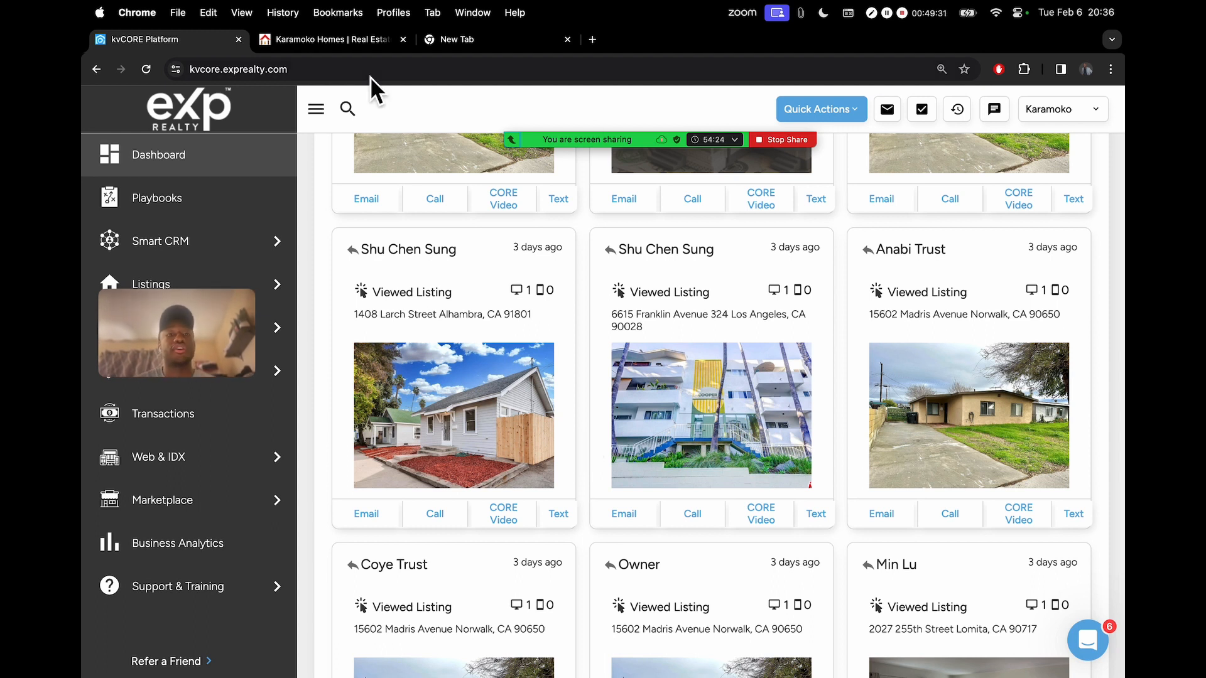
Step: Bring up the agent's public website tab and open its All Resources menu
{"action": "left_click", "coordinate": [335, 40]}
{"action": "mouse_move", "coordinate": [922, 153]}
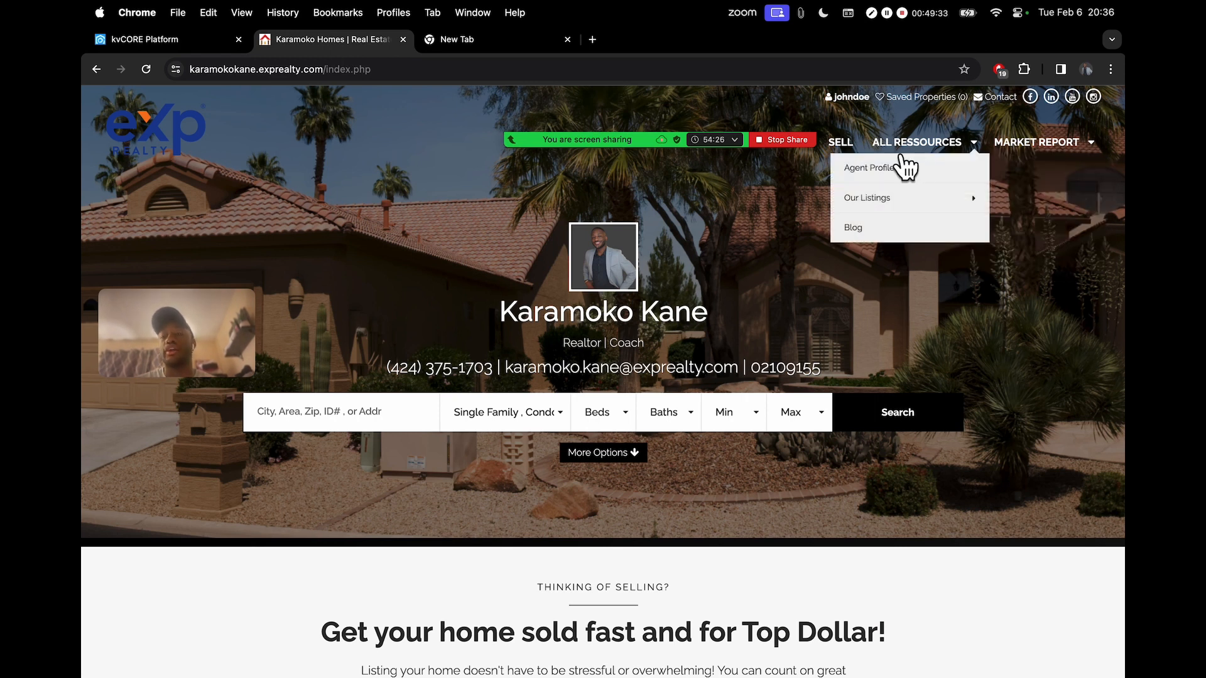
{"action": "mouse_move", "coordinate": [1036, 143]}
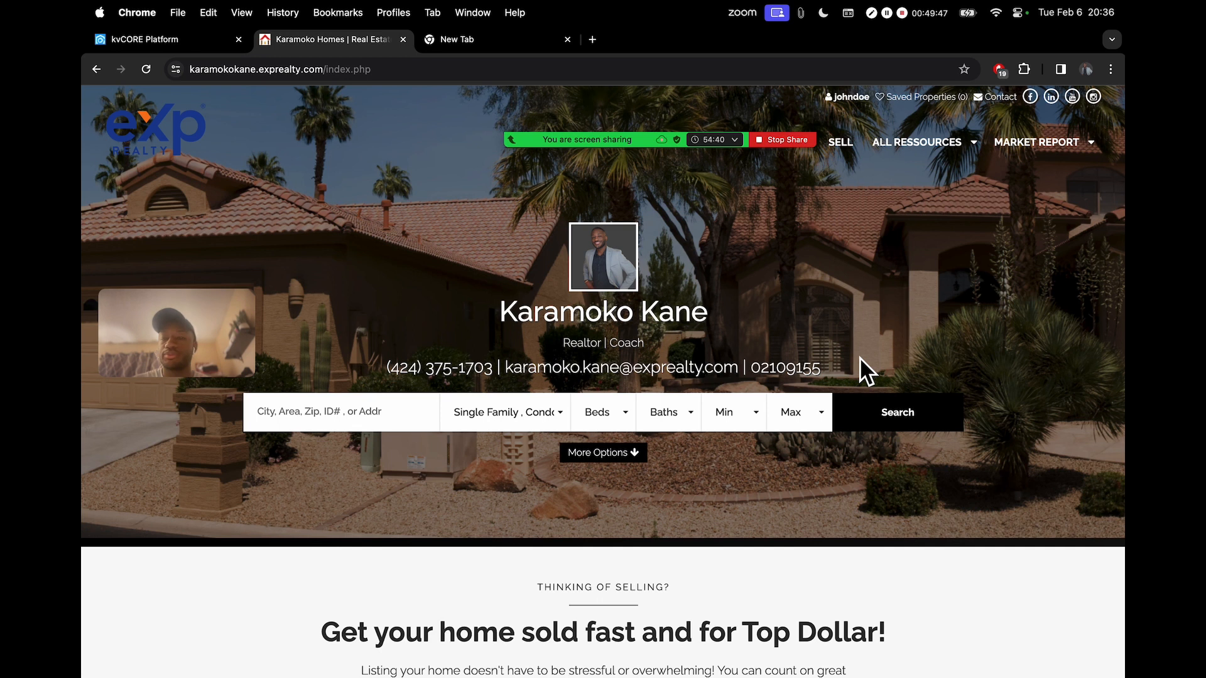
{"action": "left_click", "coordinate": [972, 143]}
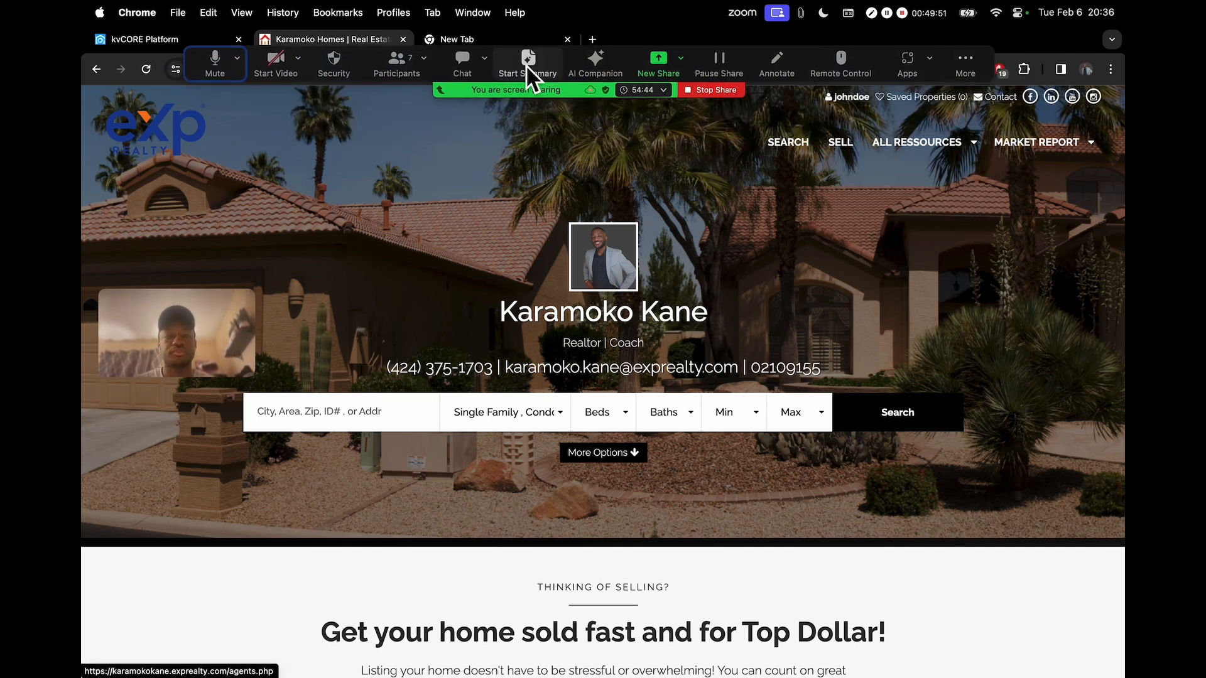
{"action": "left_click", "coordinate": [462, 64]}
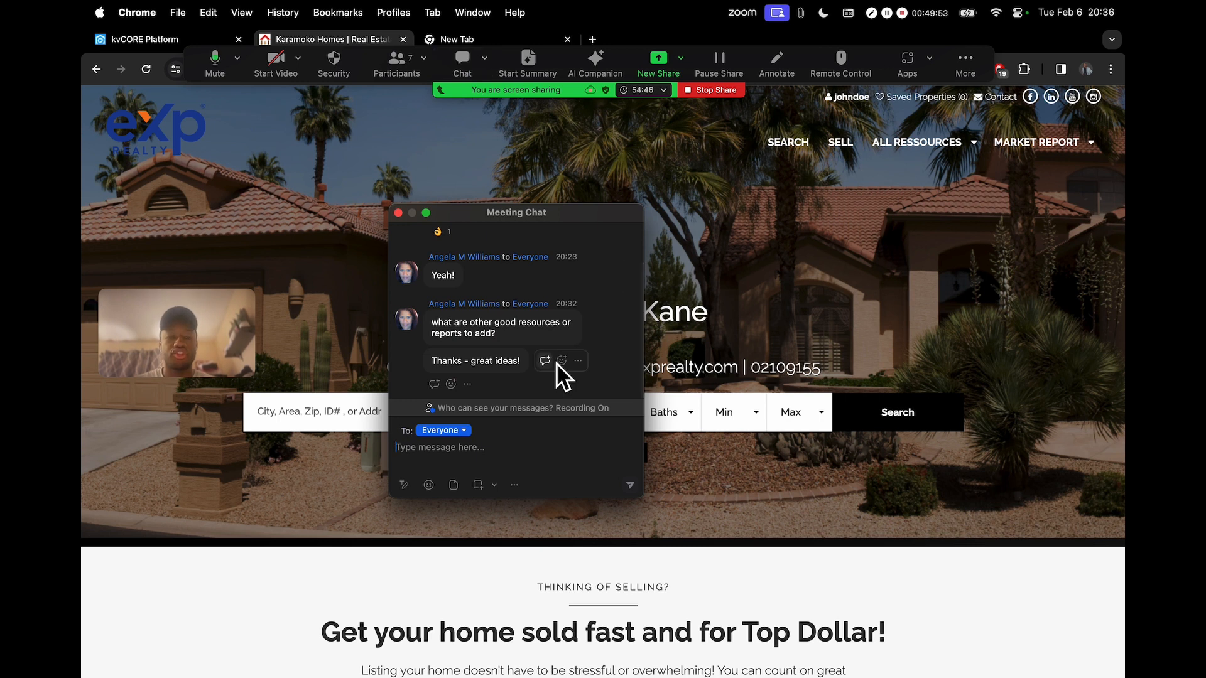
{"action": "scroll", "coordinate": [589, 345], "scroll_direction": "up", "scroll_amount": 2}
{"action": "scroll", "coordinate": [589, 346], "scroll_direction": "down", "scroll_amount": 2}
{"action": "left_click", "coordinate": [404, 216]}
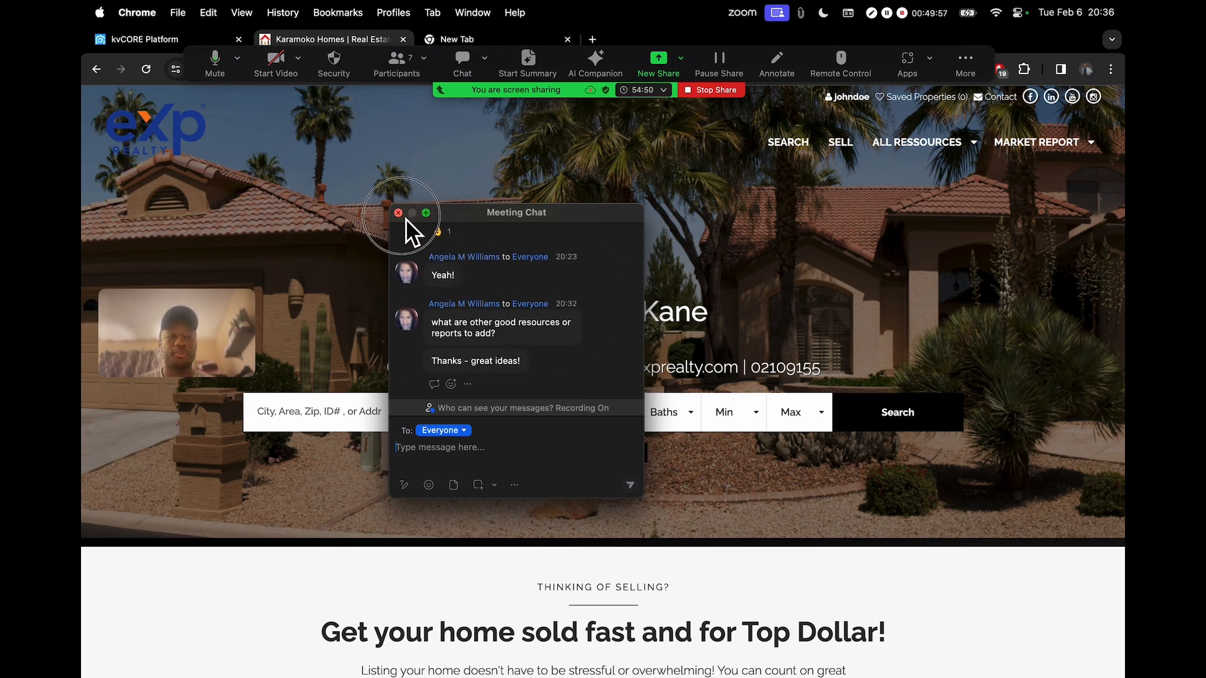
{"action": "left_click", "coordinate": [404, 218]}
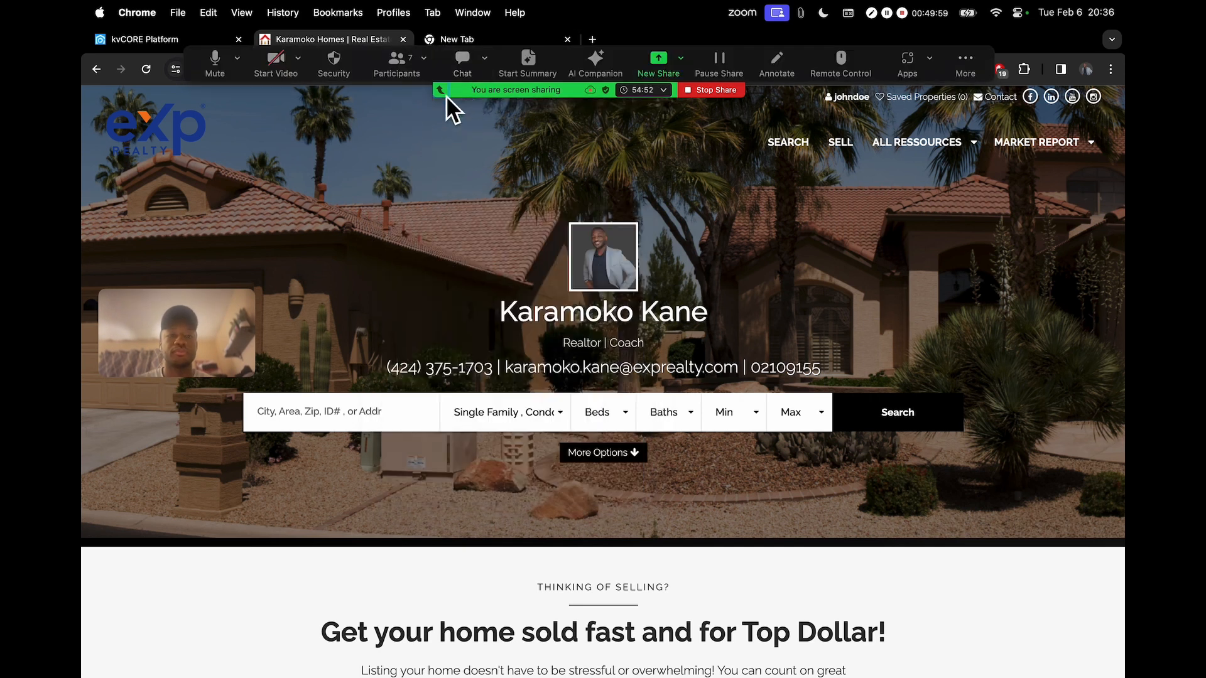
{"action": "left_click", "coordinate": [399, 60]}
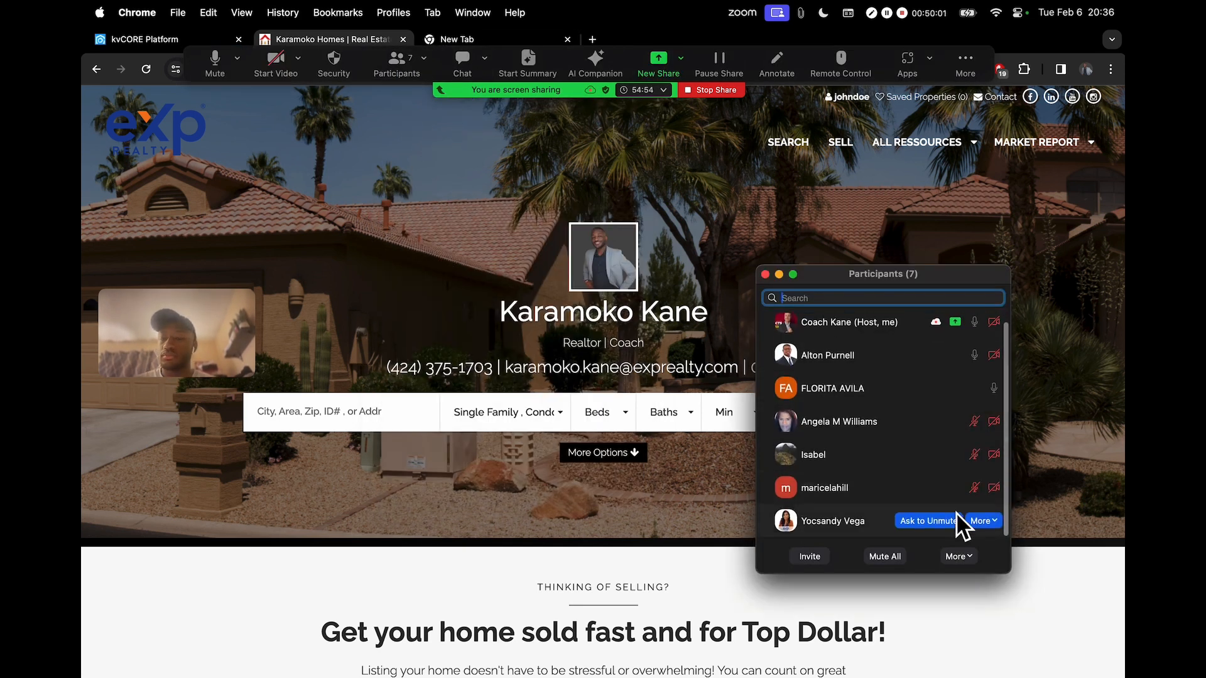
{"action": "scroll", "coordinate": [956, 536], "scroll_direction": "down", "scroll_amount": 1}
{"action": "scroll", "coordinate": [956, 537], "scroll_direction": "up", "scroll_amount": 2}
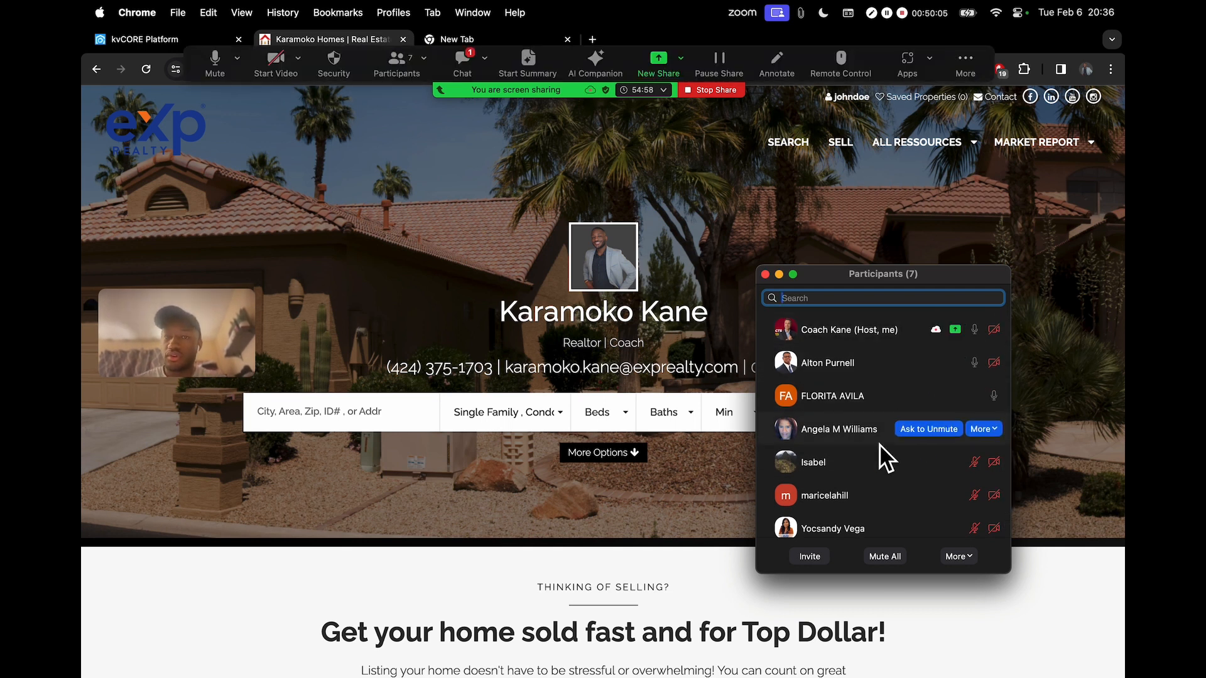
{"action": "left_click", "coordinate": [467, 65]}
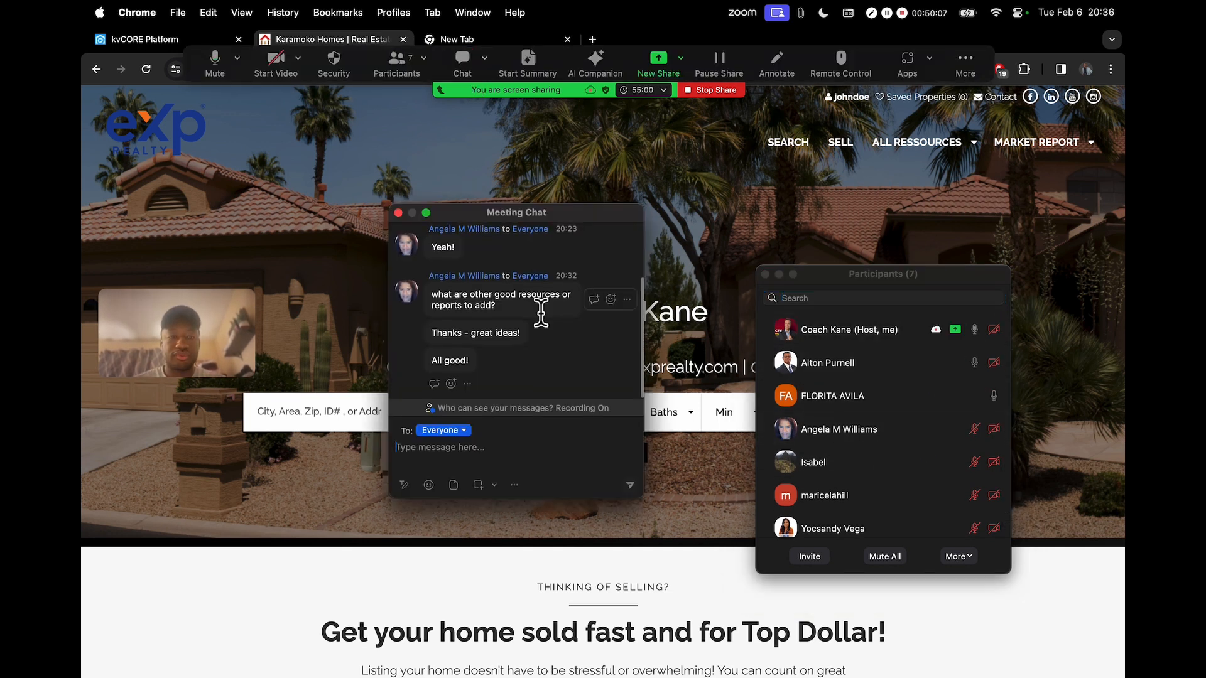
{"action": "left_click", "coordinate": [768, 276]}
{"action": "left_click", "coordinate": [400, 214]}
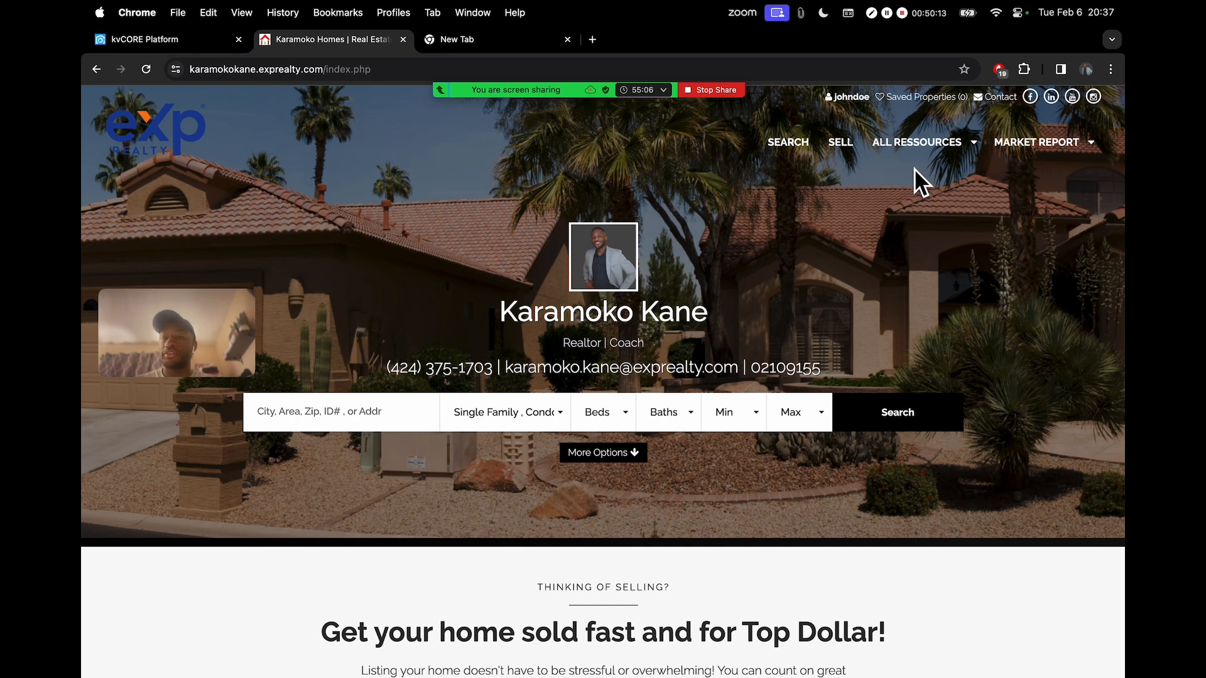
Step: Switch to the full-screen Canva slide about market report links
{"action": "left_click_drag", "start_coordinate": [235, 296], "coordinate": [277, 195]}
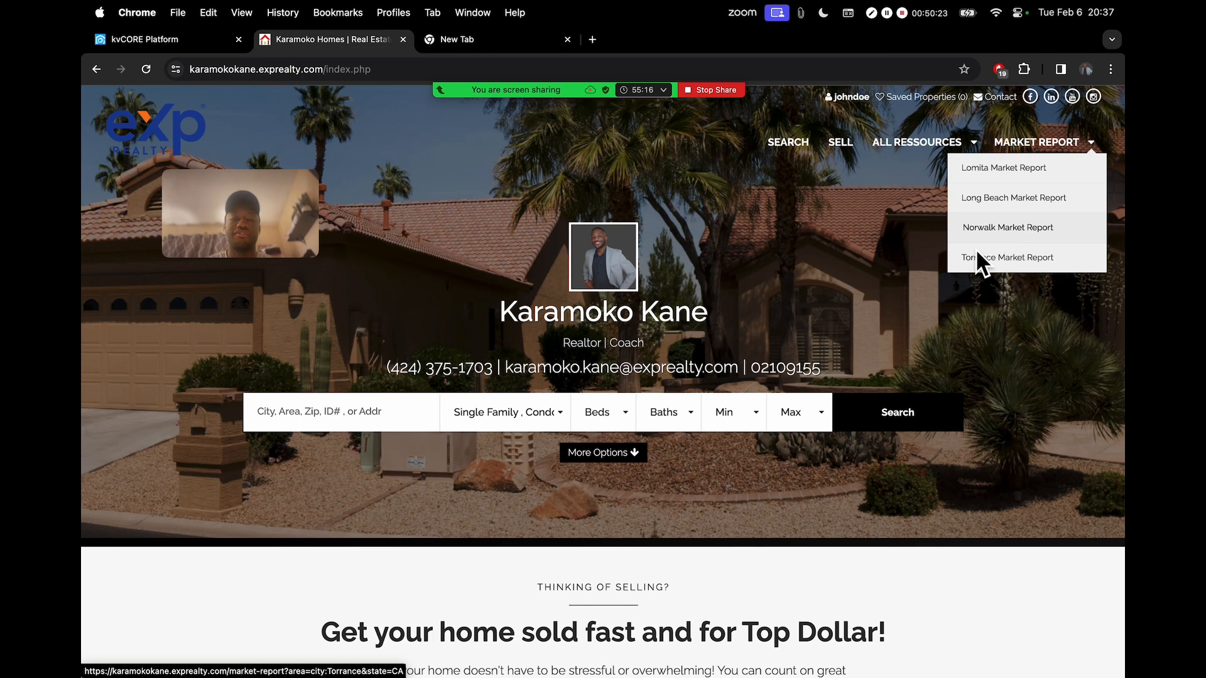
{"action": "key", "text": "ctrl+Right"}
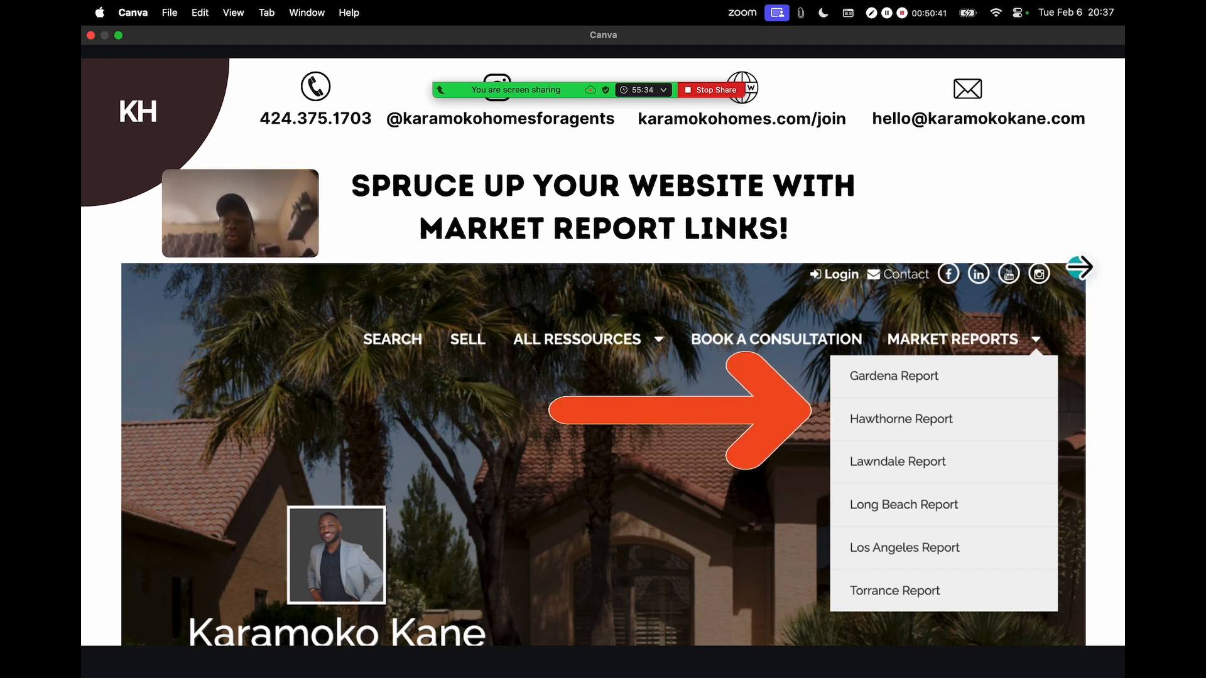
Step: Hide the Zoom toolbar and advance past Difficulty Level to the Tech Tuesdays slide
{"action": "mouse_move", "coordinate": [647, 82]}
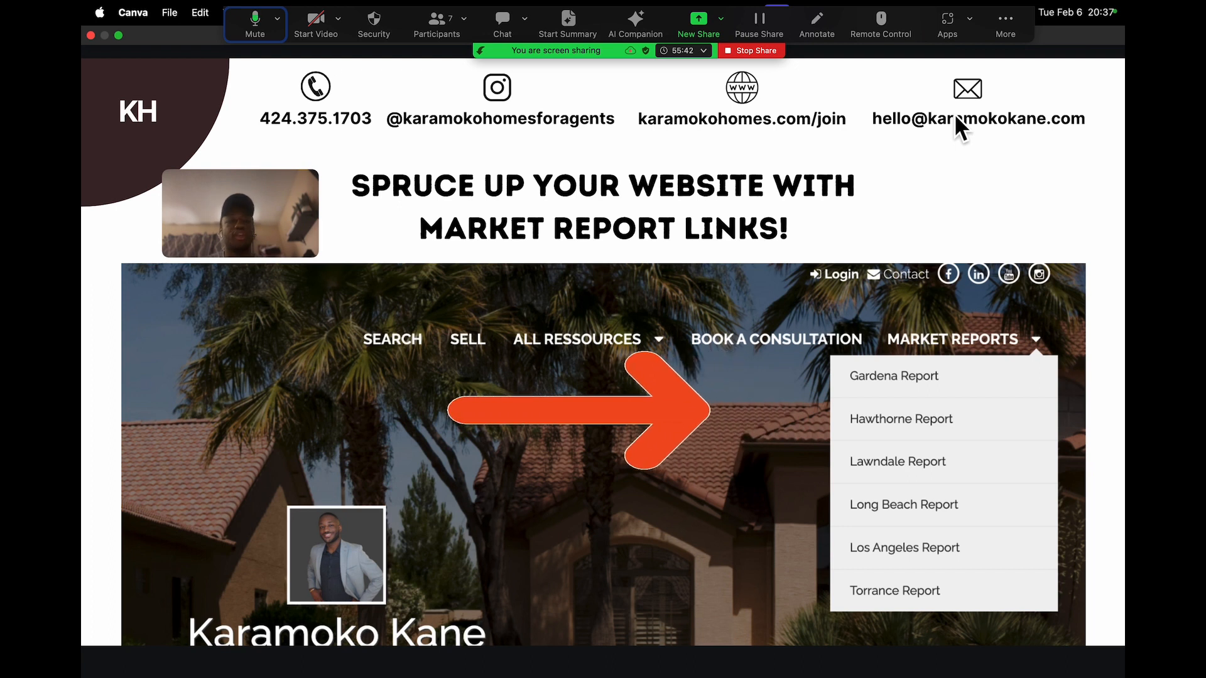
{"action": "left_click", "coordinate": [665, 114]}
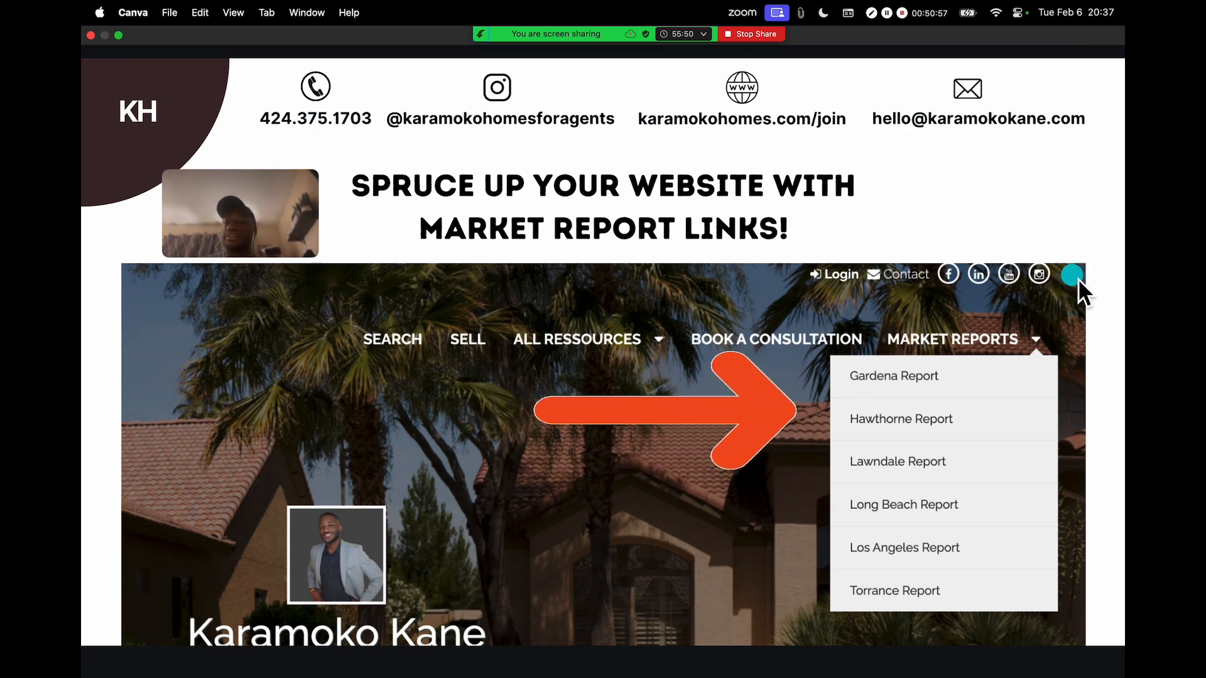
{"action": "key", "text": "Right"}
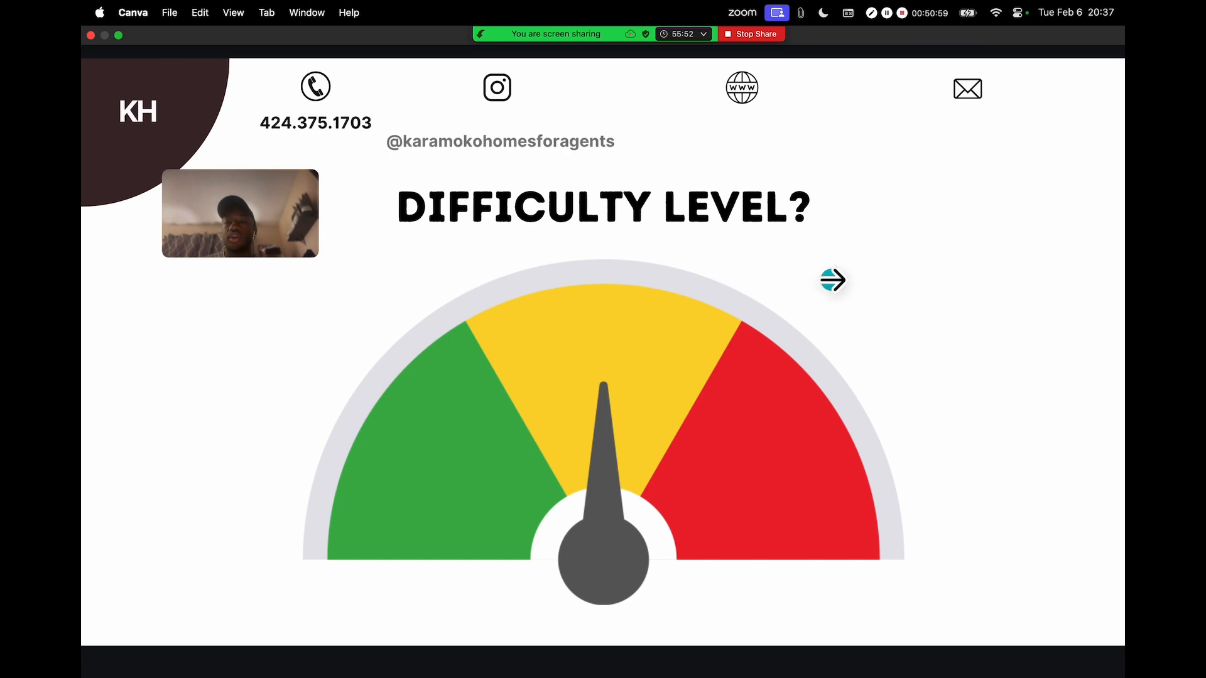
{"action": "key", "text": "Right"}
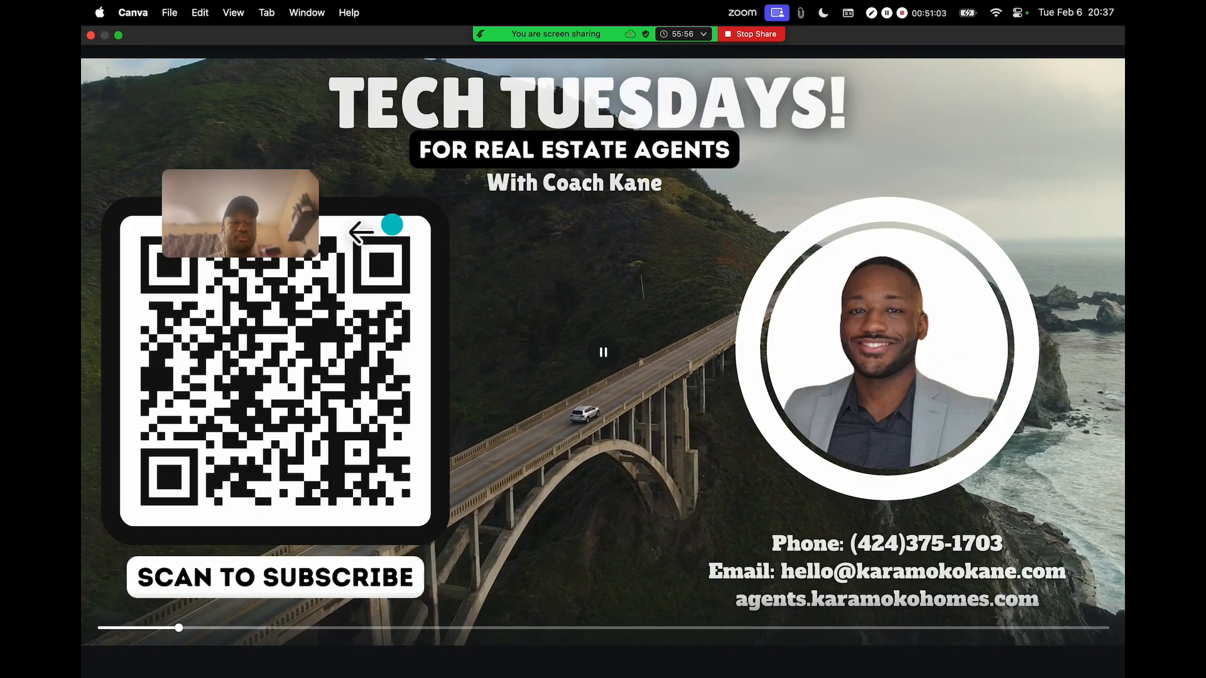
Step: Check the Zoom meeting chat for new messages twice, closing it each time
{"action": "left_click_drag", "start_coordinate": [269, 239], "coordinate": [220, 164]}
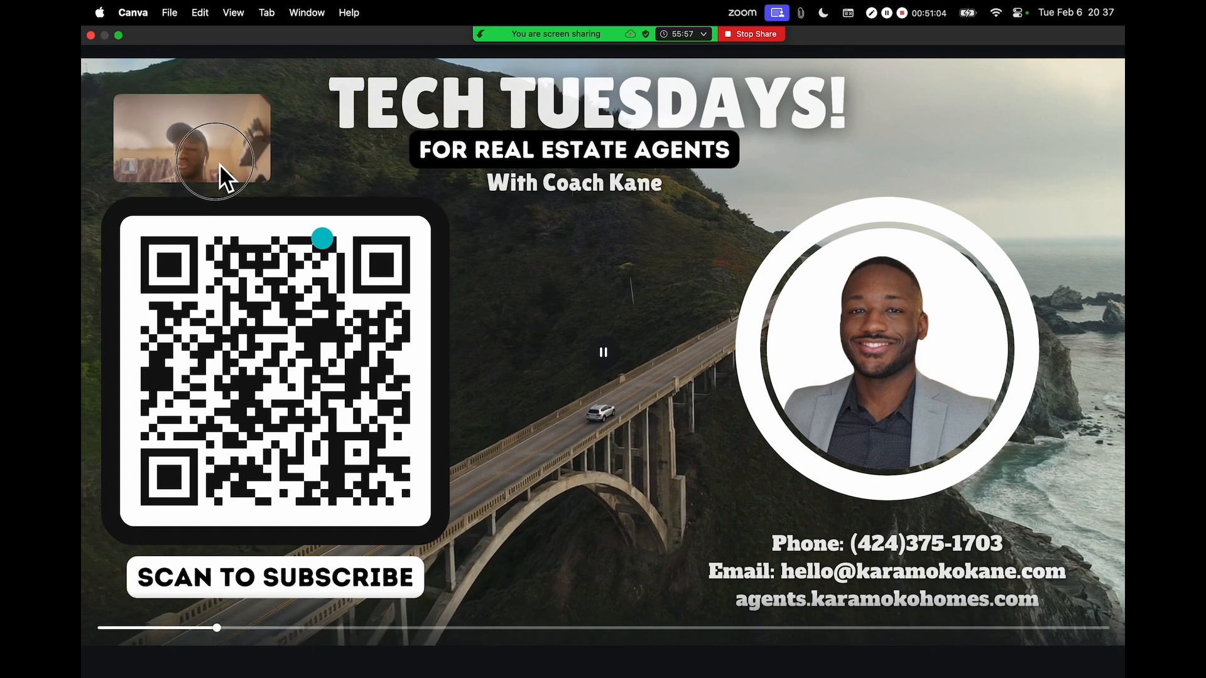
{"action": "mouse_move", "coordinate": [557, 33]}
{"action": "left_click", "coordinate": [504, 51]}
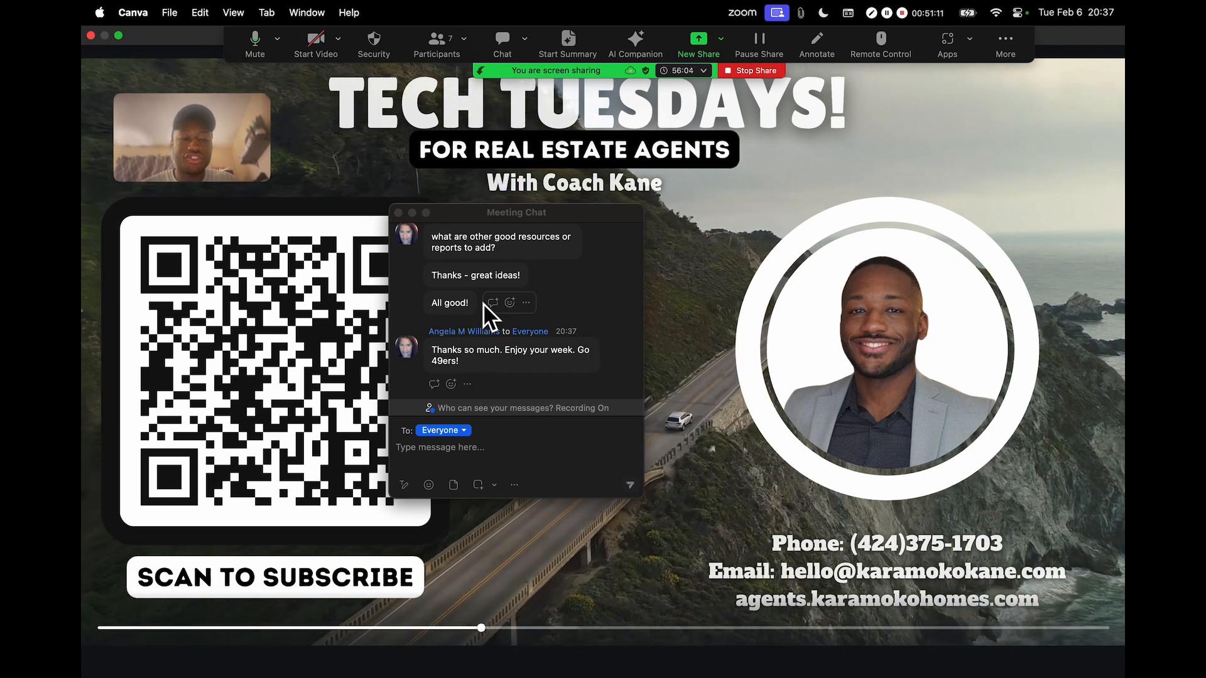
{"action": "left_click", "coordinate": [399, 213]}
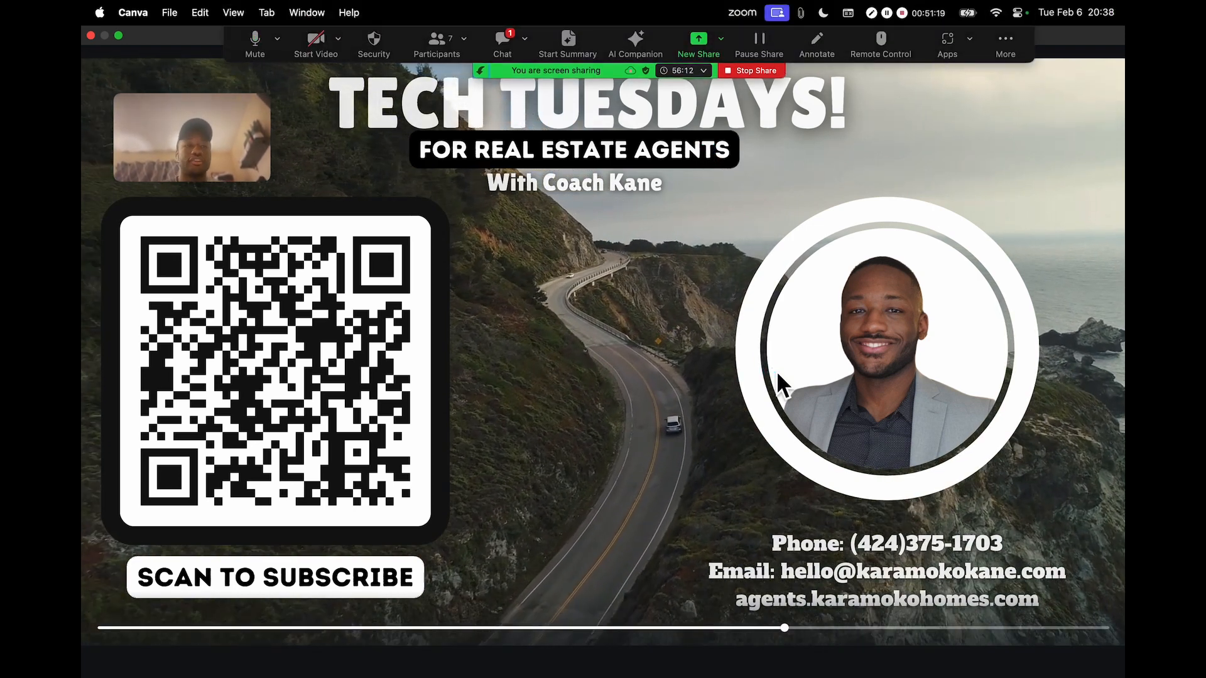
{"action": "left_click", "coordinate": [555, 152]}
{"action": "left_click", "coordinate": [501, 45]}
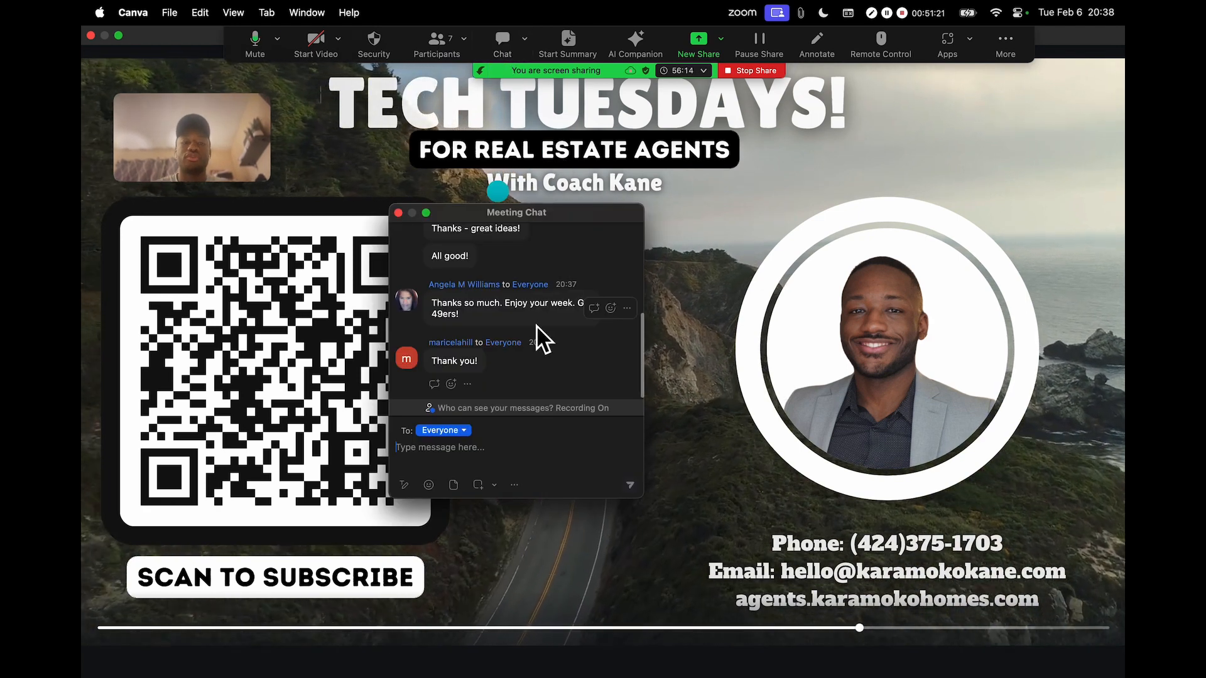
{"action": "left_click", "coordinate": [399, 214]}
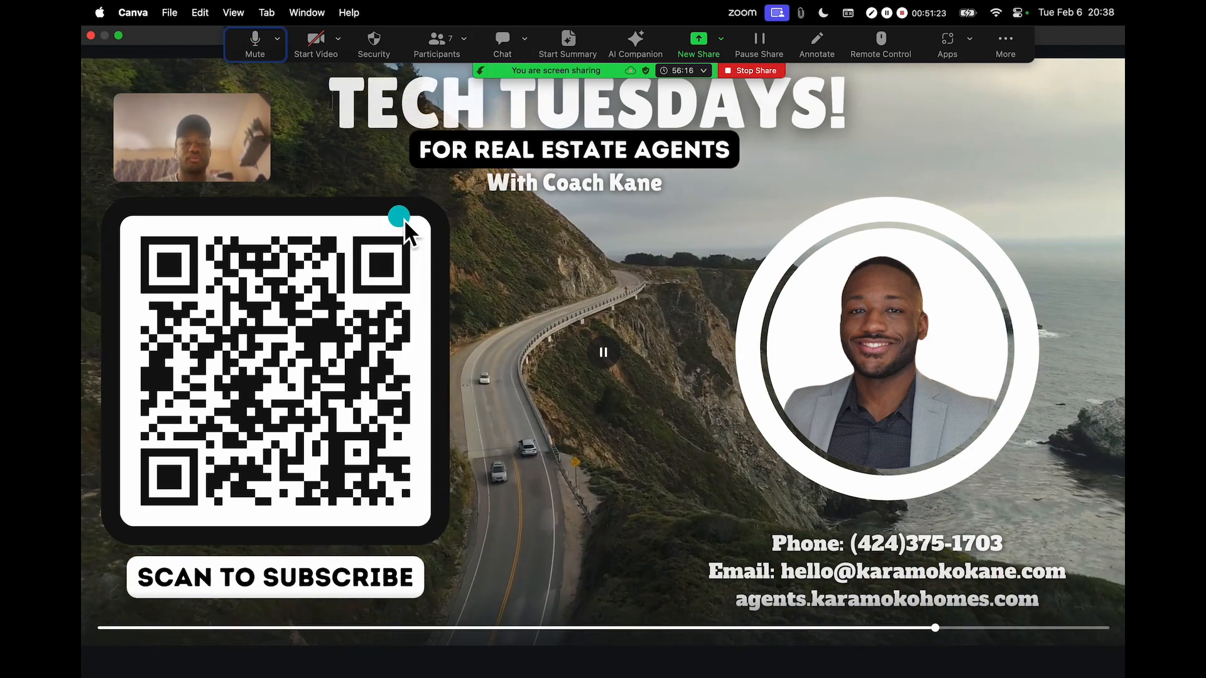